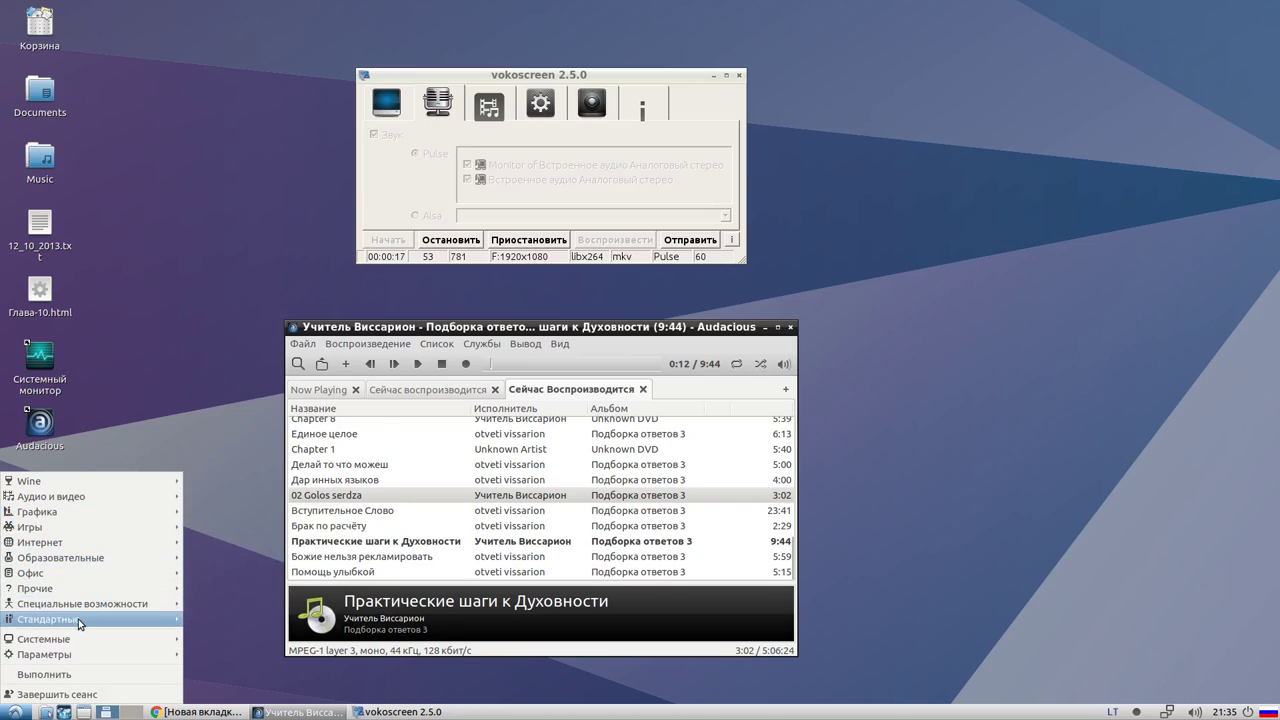
# Add the Мировое время Orage shortcut from the Стандартные menu to the desktop
pyautogui.moveTo(79, 624)
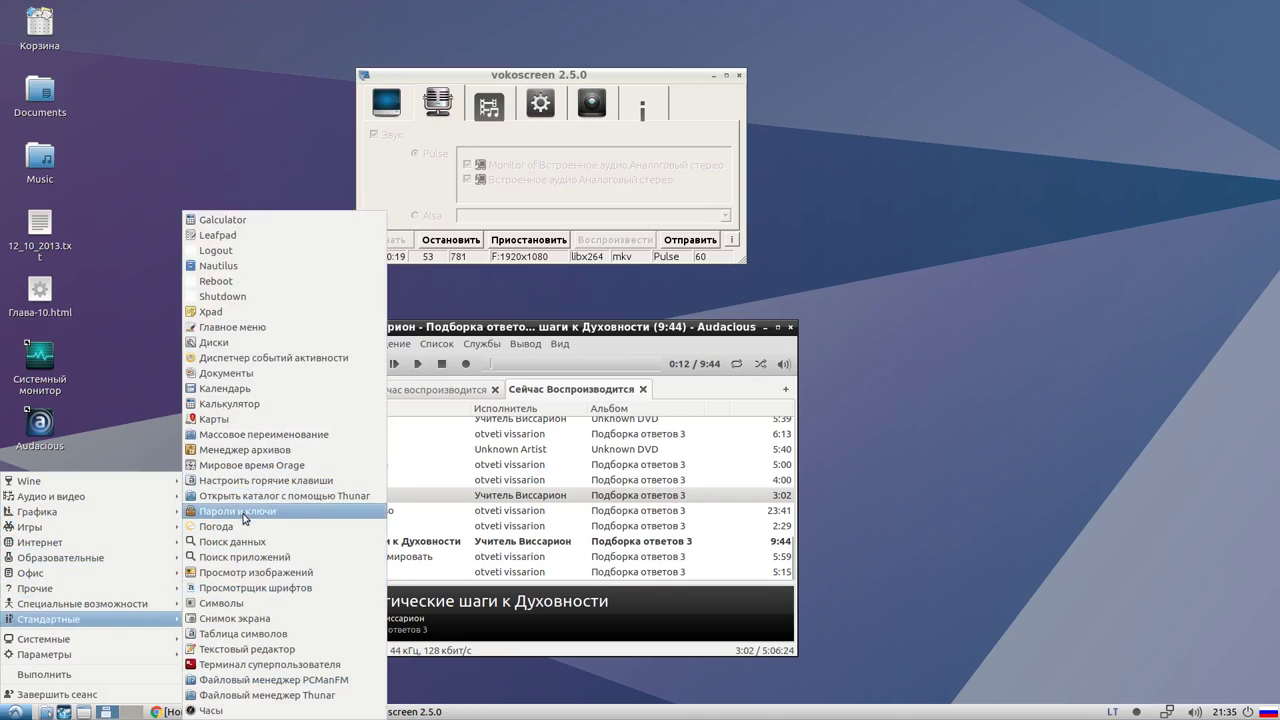
pyautogui.rightClick(250, 360)
pyautogui.rightClick(236, 403)
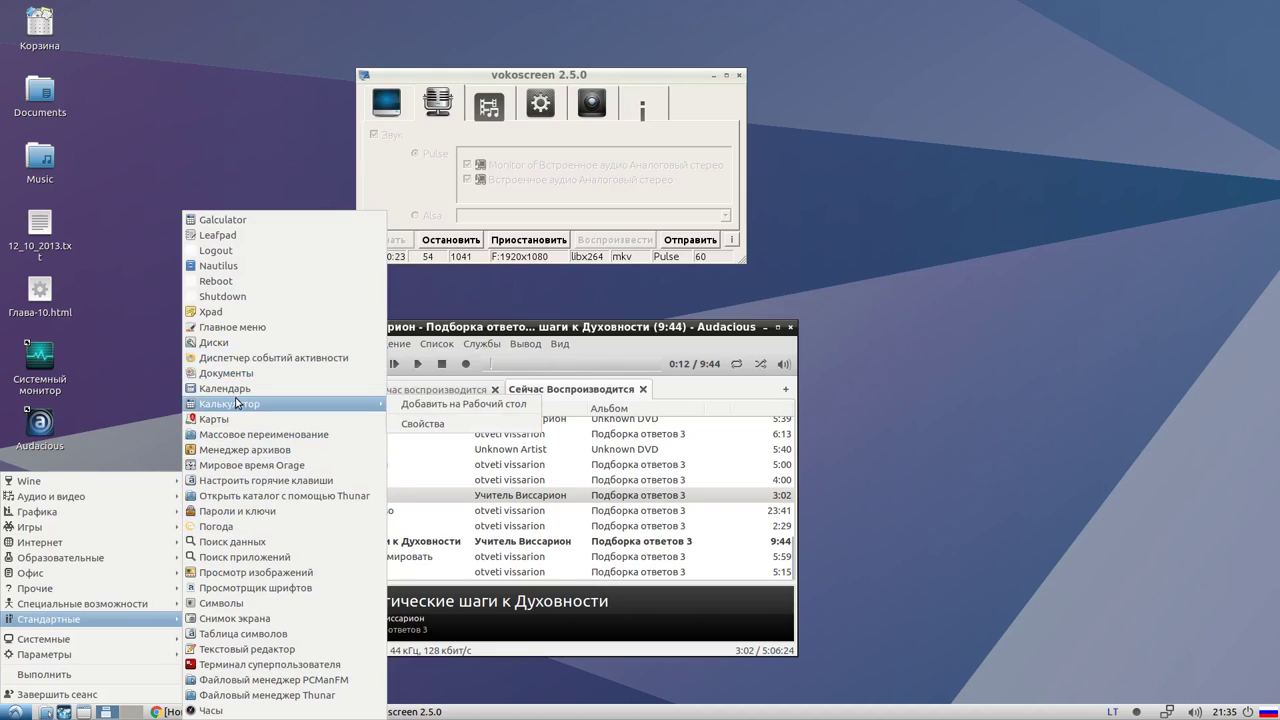
pyautogui.click(330, 405)
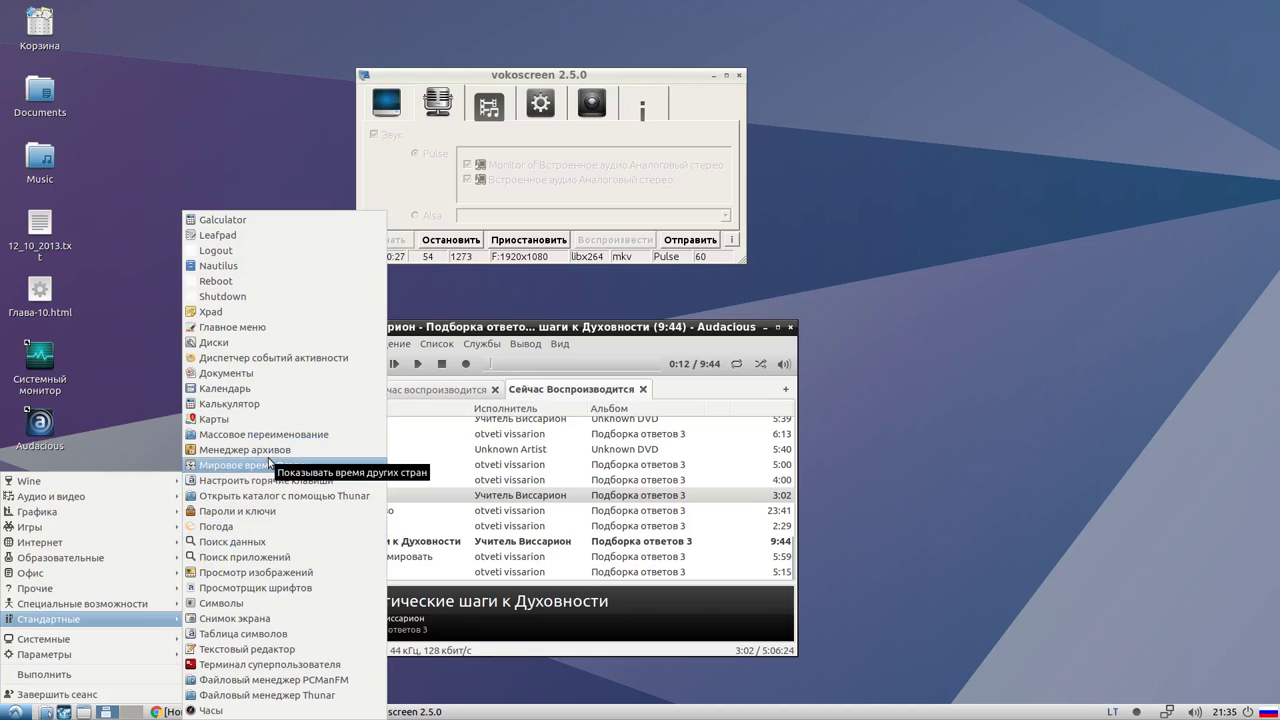
pyautogui.rightClick(269, 465)
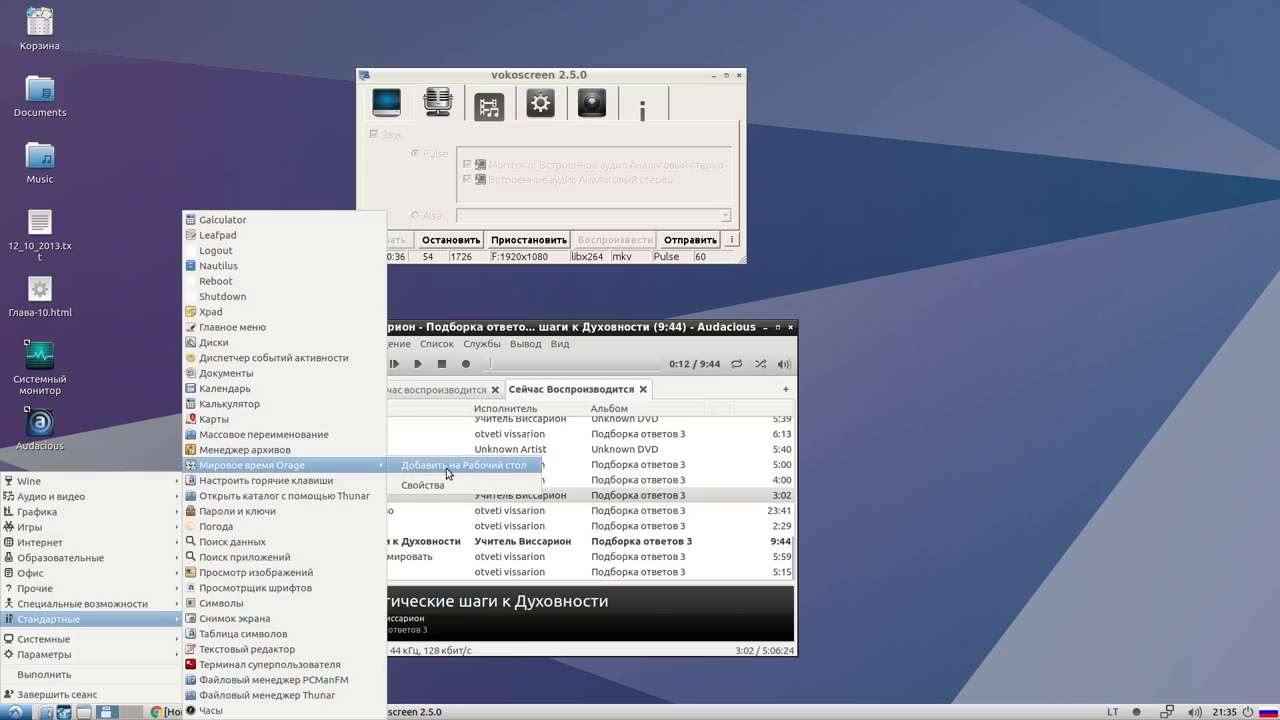
pyautogui.click(447, 468)
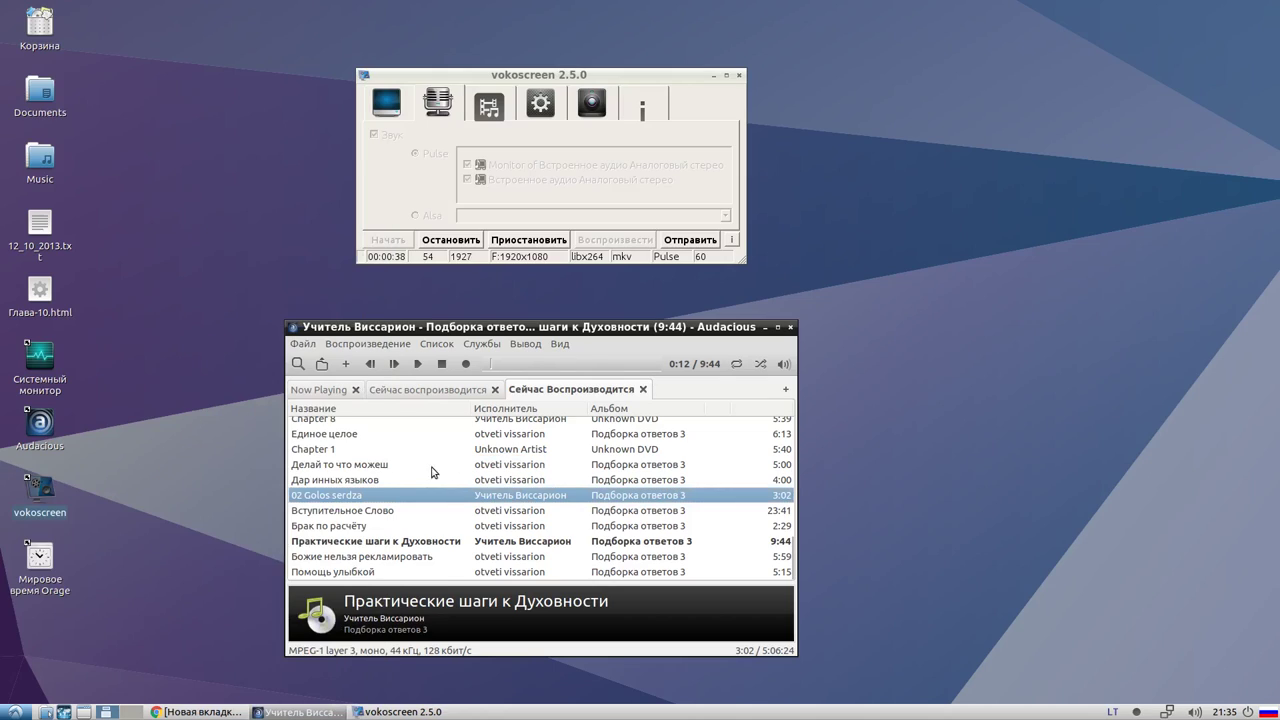
# Send the Orage world clock desktop shortcut to the trash and confirm
pyautogui.click(50, 575)
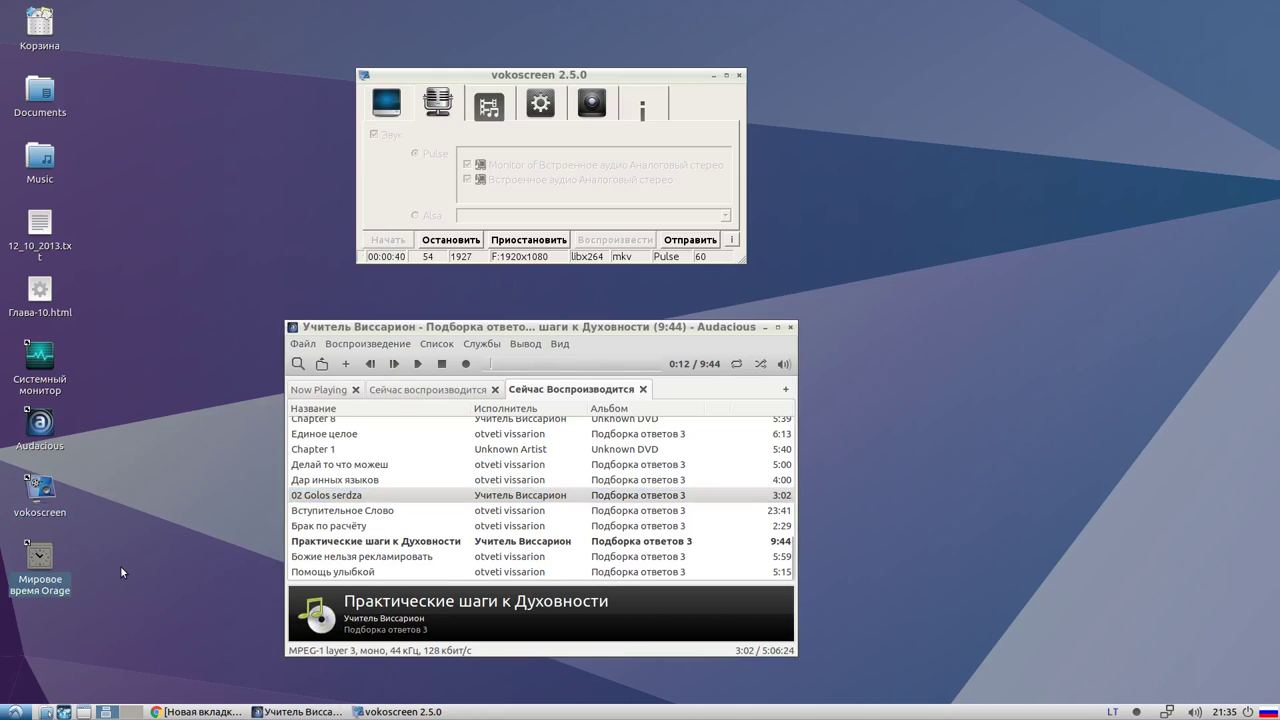
pyautogui.rightClick(41, 566)
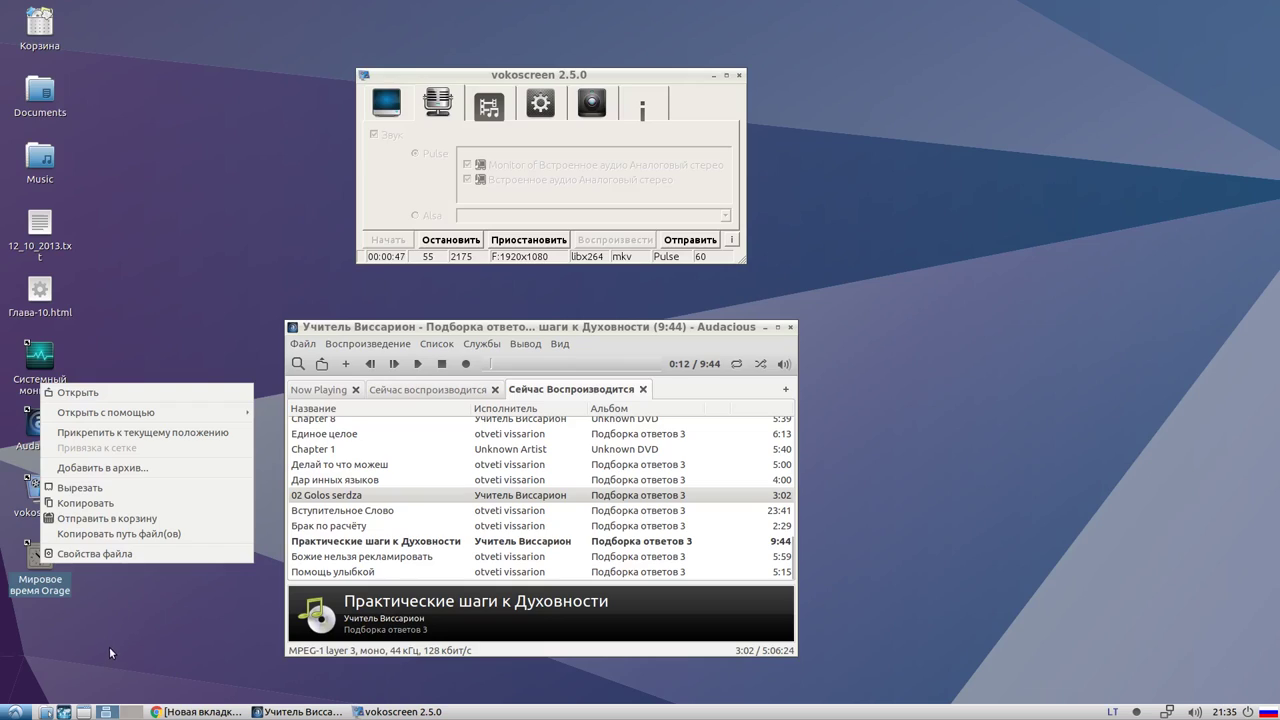
pyautogui.click(75, 637)
pyautogui.rightClick(60, 571)
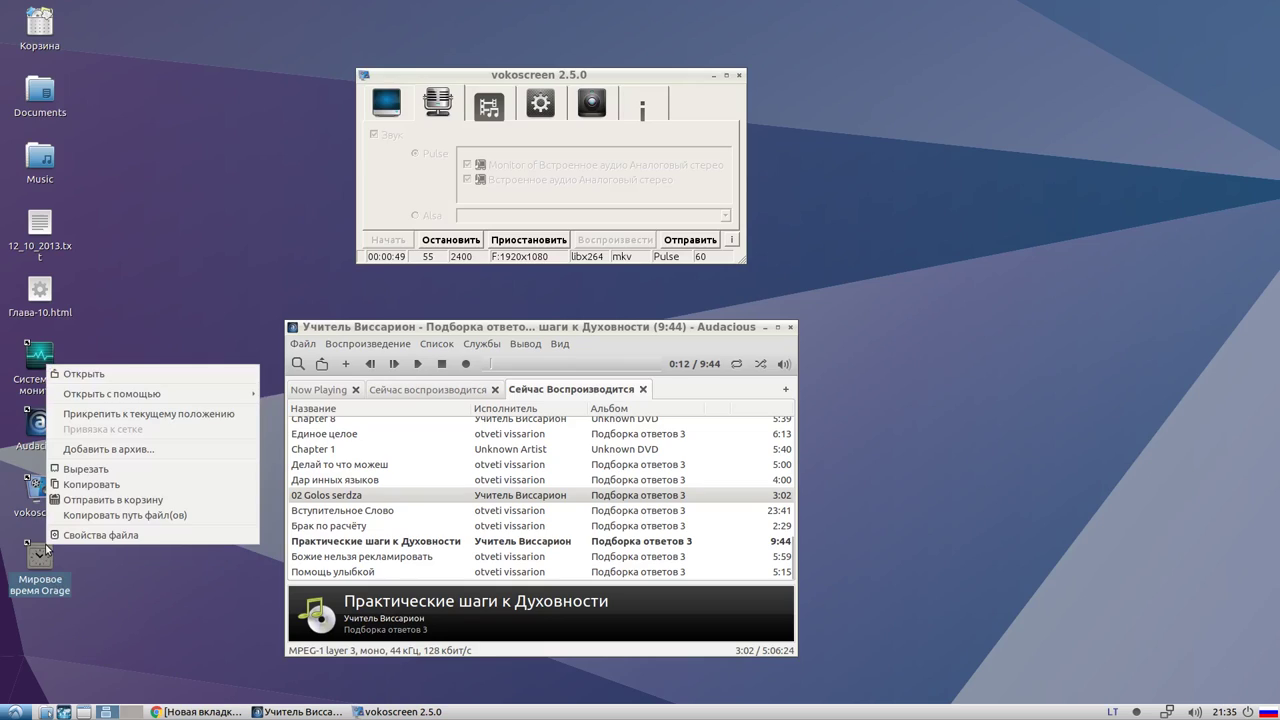
pyautogui.click(119, 500)
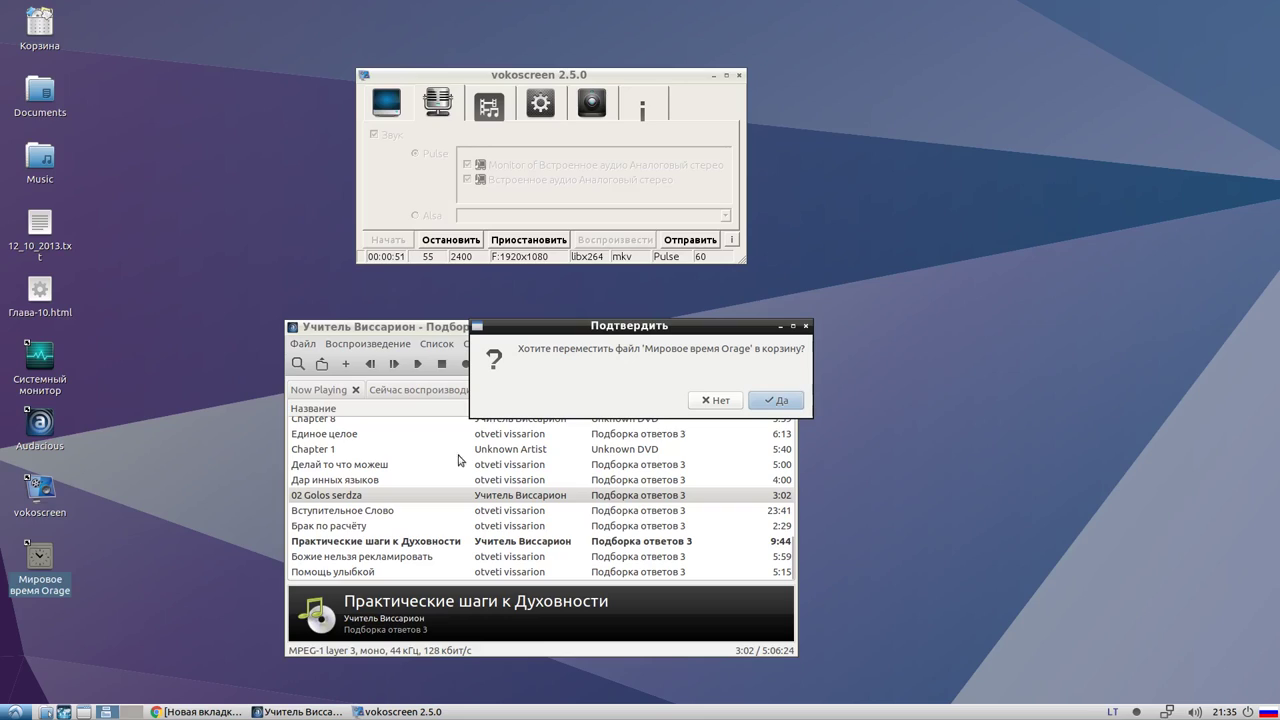
pyautogui.click(750, 401)
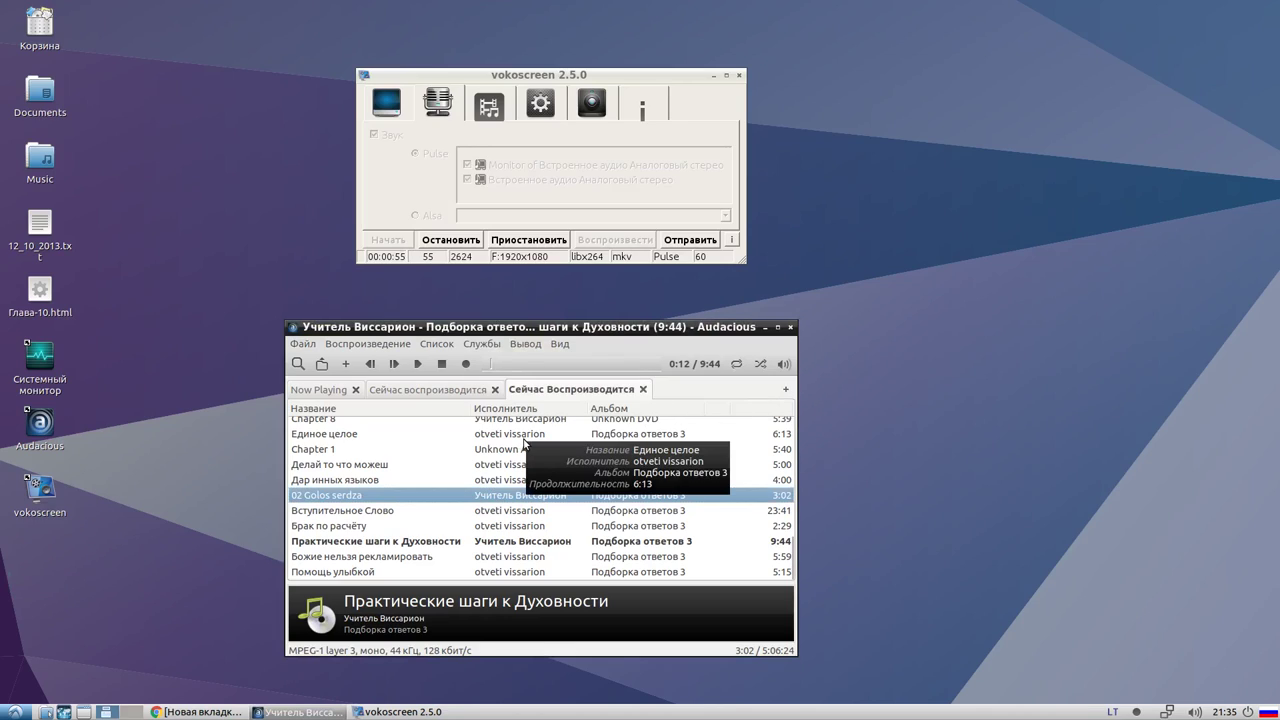
# Resume the current track in Audacious and minimize the Audacious window
pyautogui.click(419, 365)
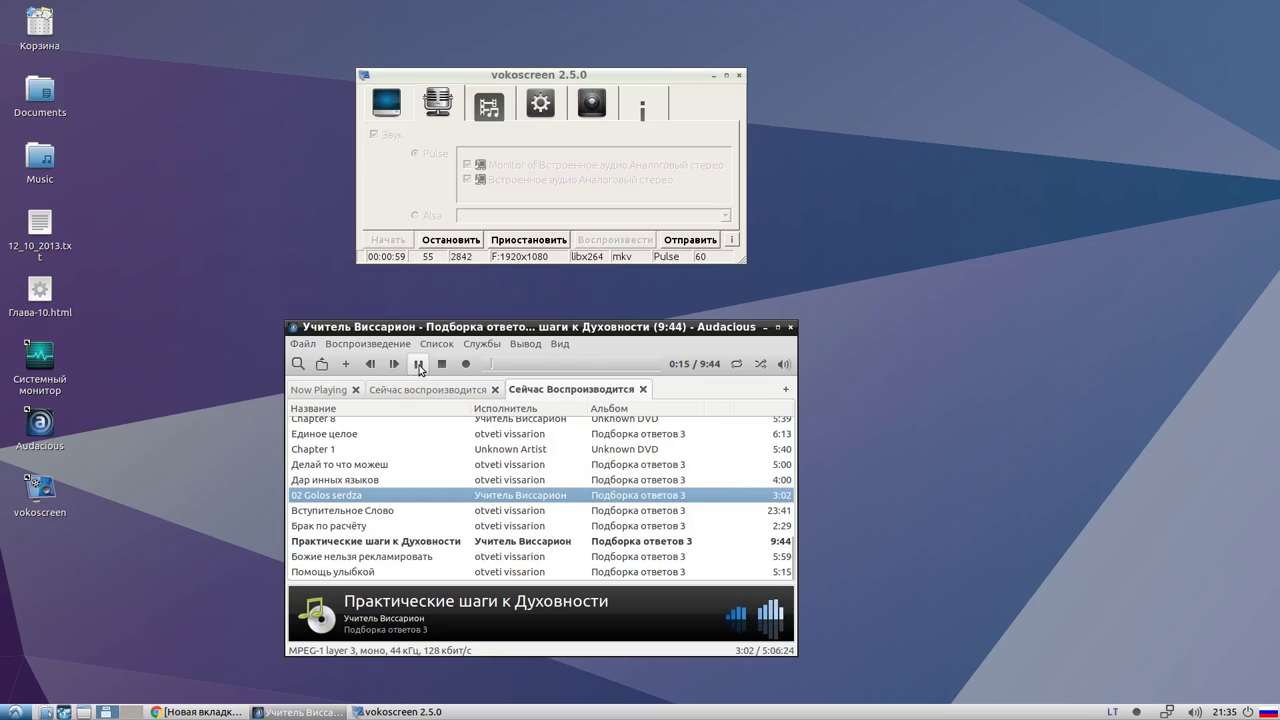
pyautogui.click(297, 712)
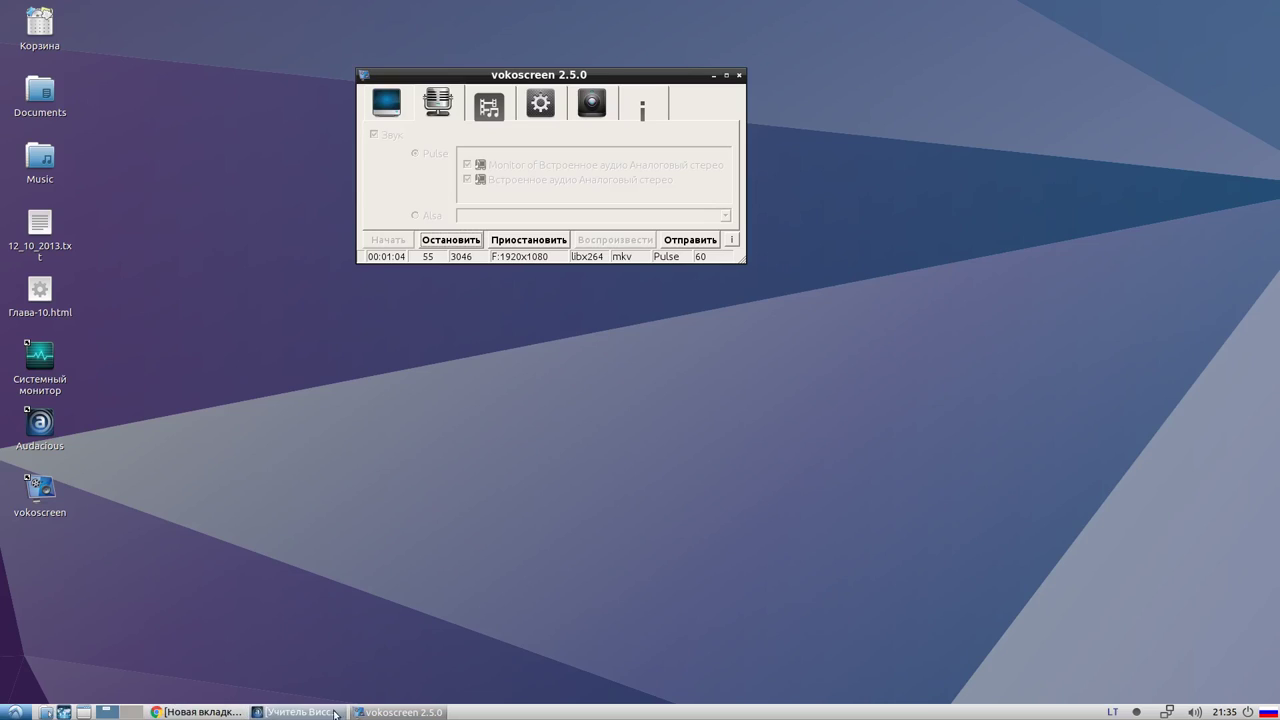
pyautogui.click(300, 712)
pyautogui.click(300, 712)
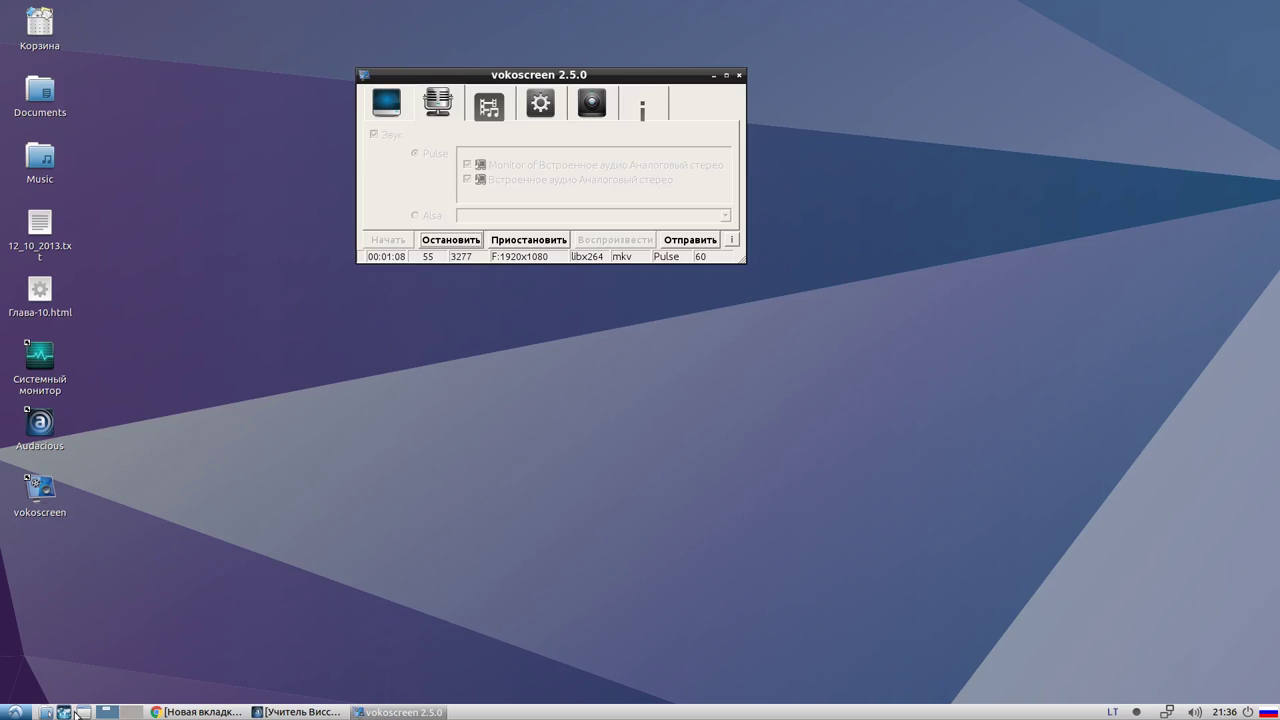
# Hide the recorder and Audacious windows, then launch Системный монитор from the desktop
pyautogui.click(130, 712)
pyautogui.click(103, 712)
pyautogui.click(395, 712)
pyautogui.click(395, 712)
pyautogui.click(395, 712)
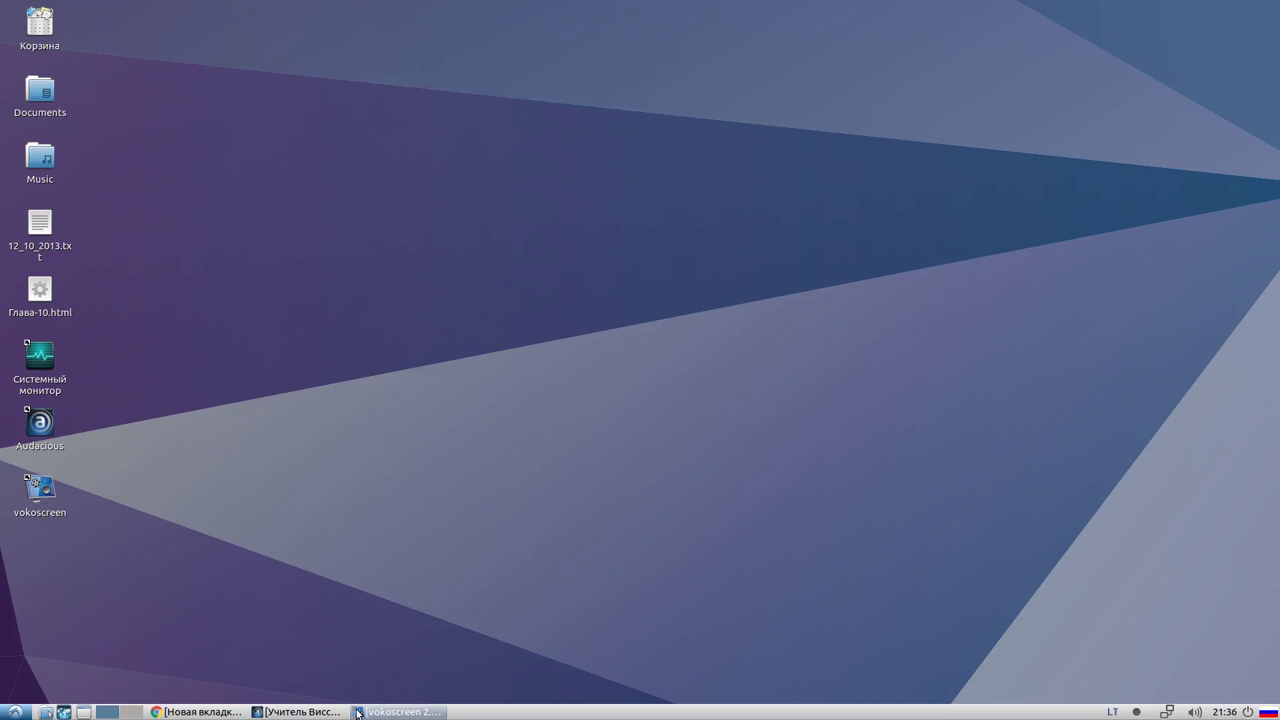
pyautogui.click(315, 712)
pyautogui.click(315, 712)
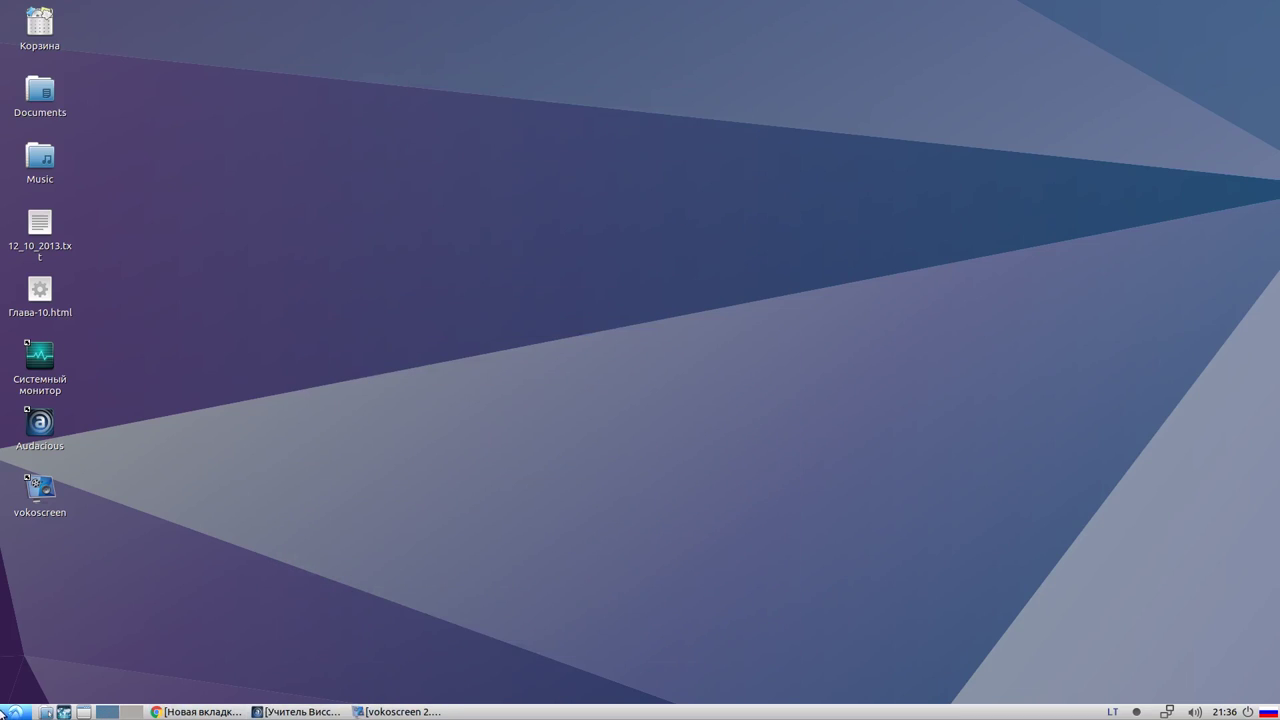
pyautogui.doubleClick(40, 385)
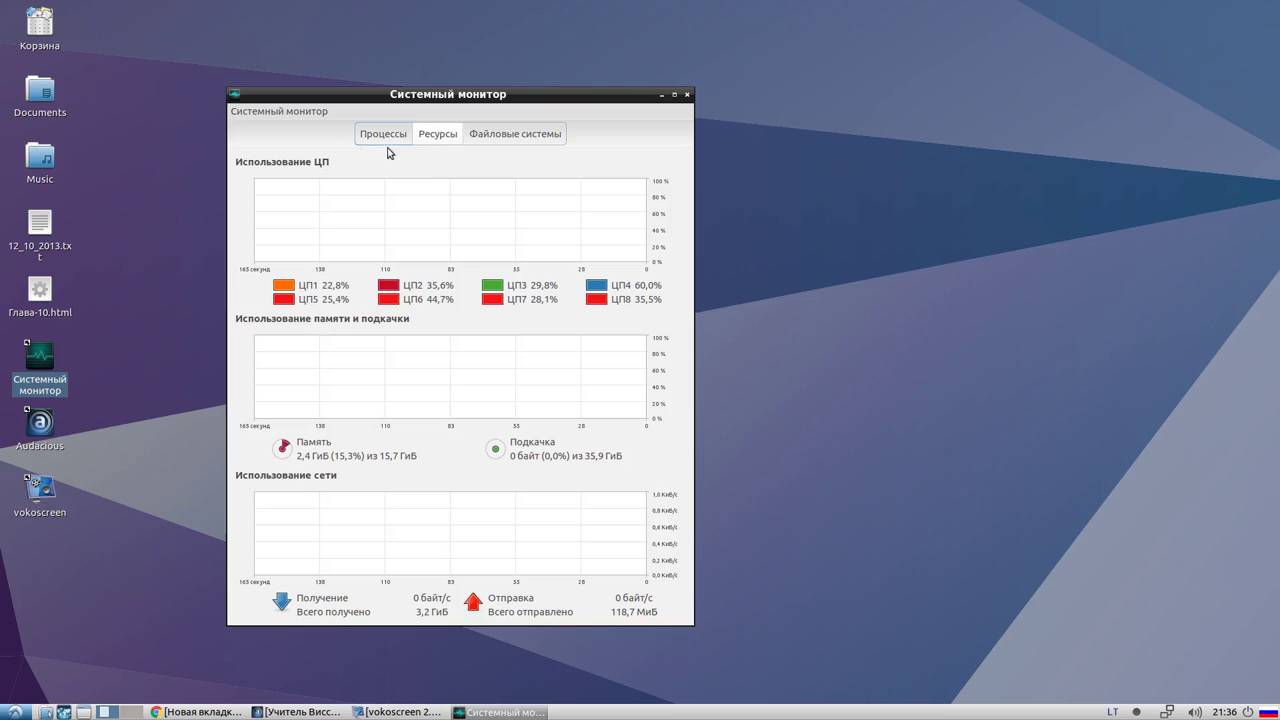
# Maximize the Системный монитор window so its CPU, memory and network graphs fill the screen
pyautogui.click(300, 112)
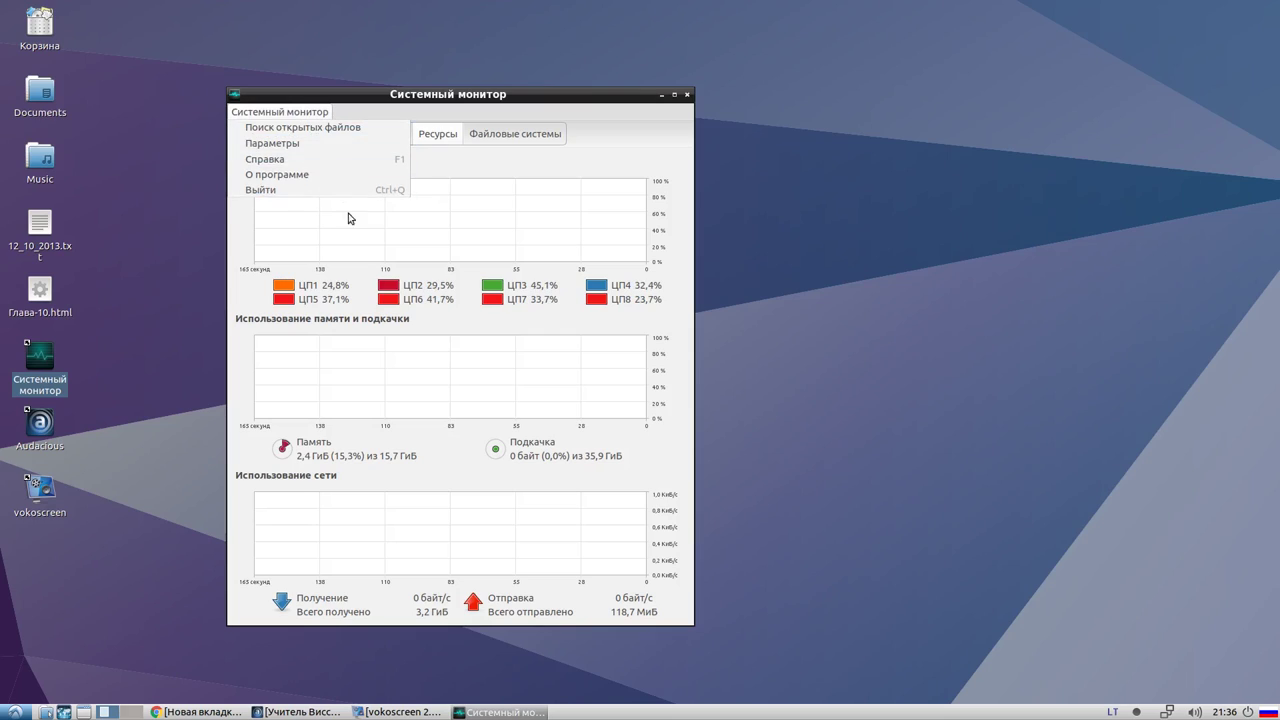
pyautogui.click(379, 407)
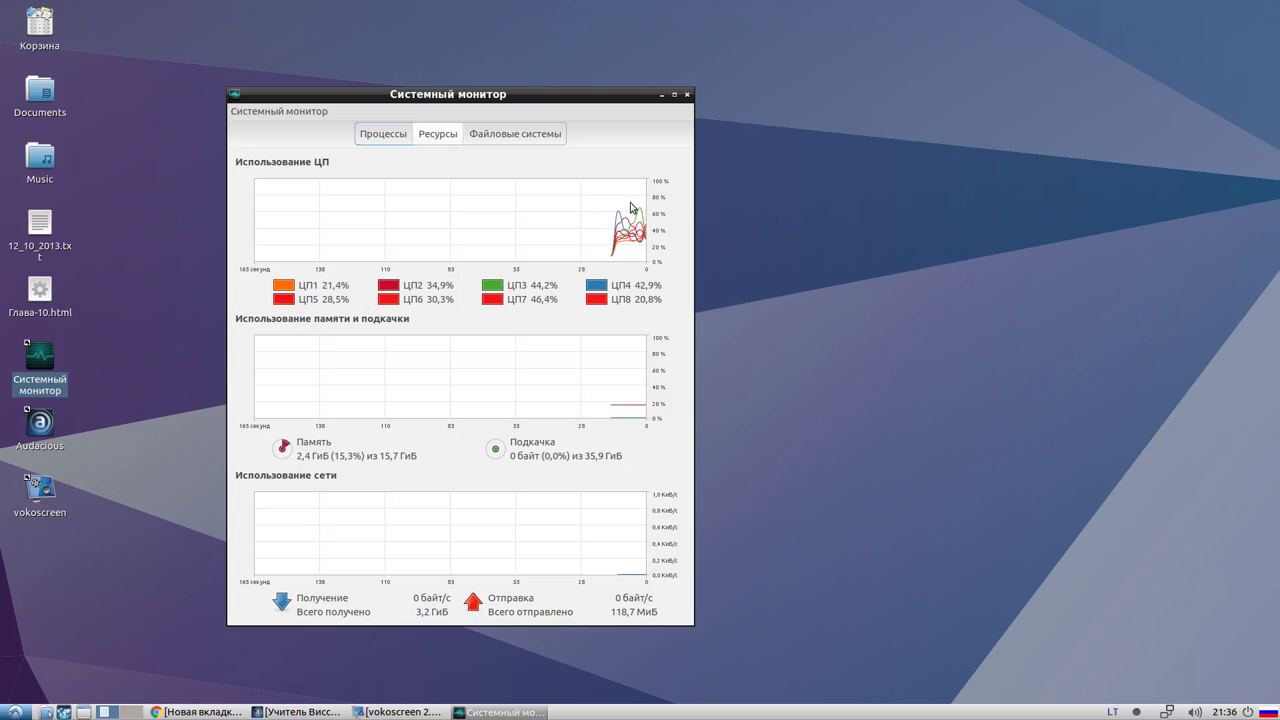
pyautogui.click(675, 95)
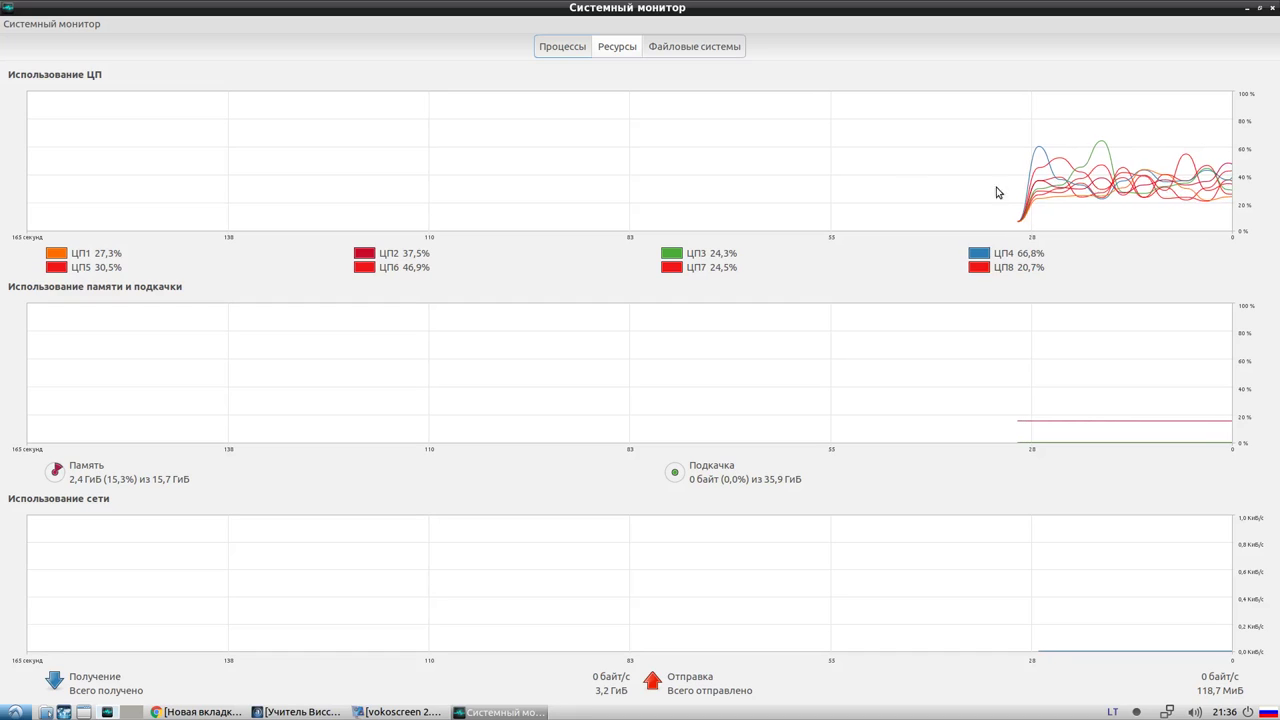
# In Параметры, set the update interval to 1 second and turn off smoothed CPU graphs
pyautogui.click(66, 24)
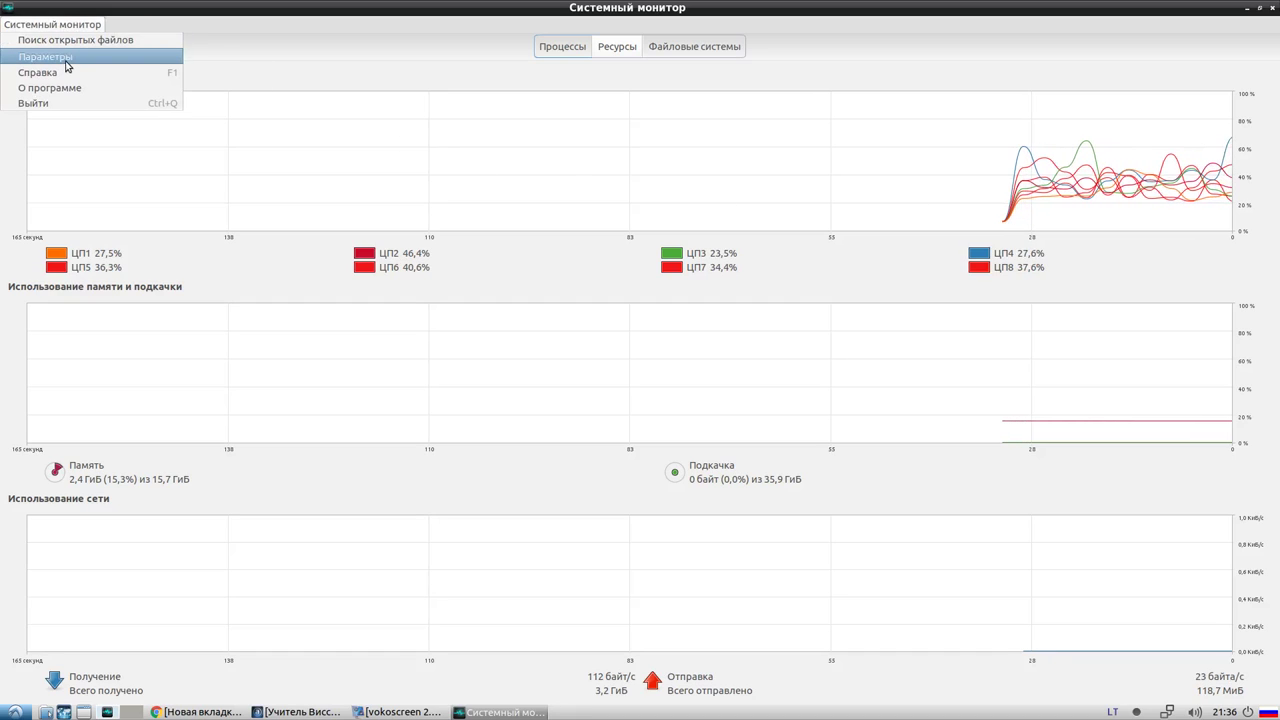
pyautogui.click(67, 59)
pyautogui.moveTo(695, 269); pyautogui.dragTo(625, 269)
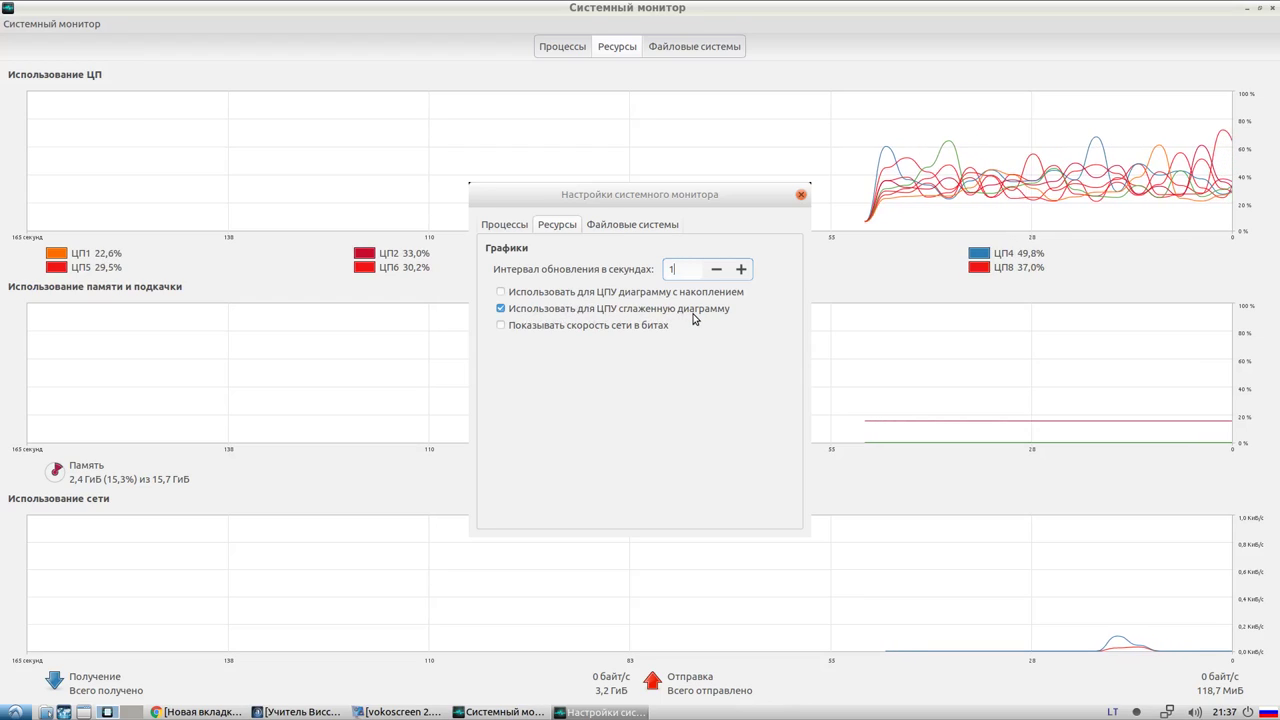
pyautogui.click(501, 310)
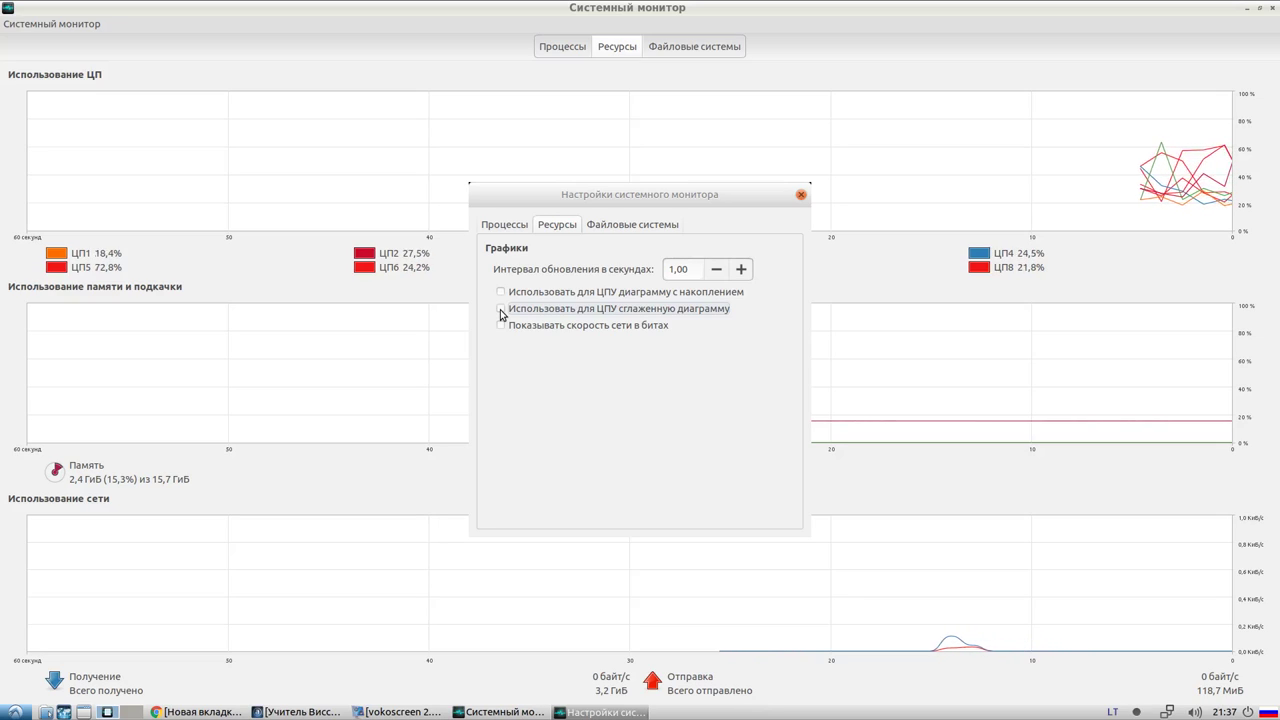
pyautogui.click(800, 196)
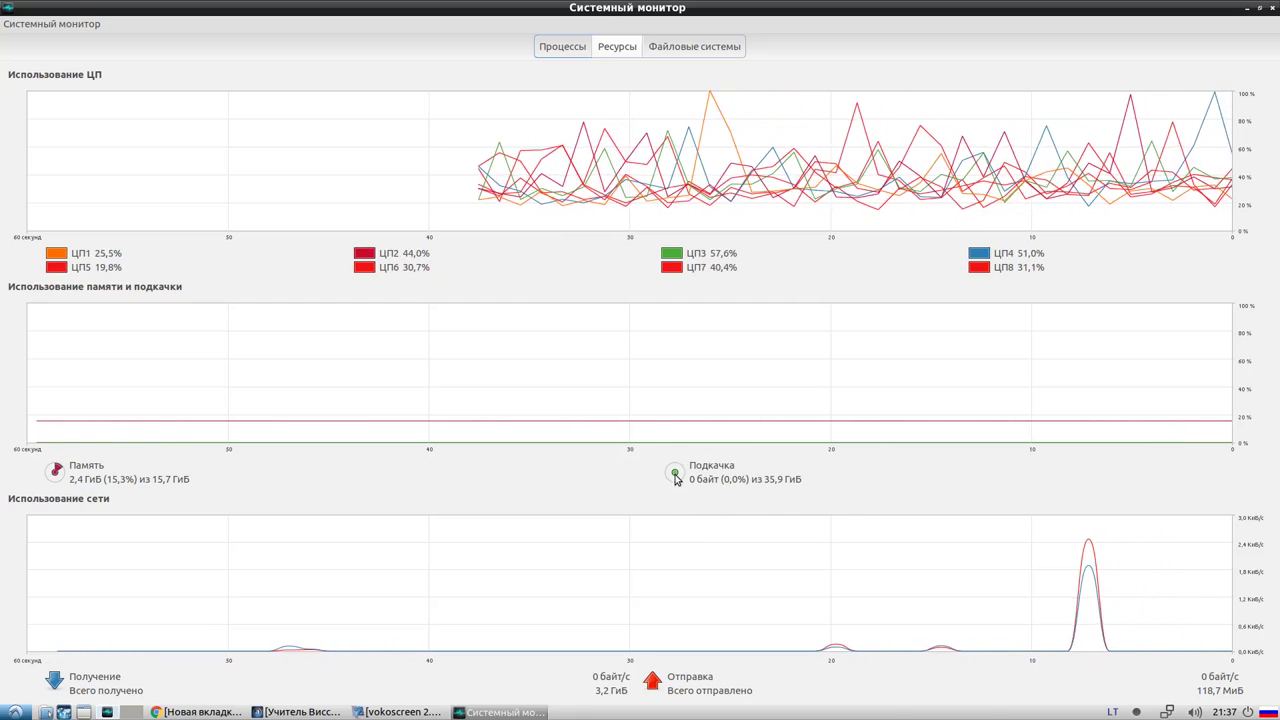
# Leave the swap graph colour unchanged and minimize the System Monitor window
pyautogui.click(675, 474)
pyautogui.click(798, 277)
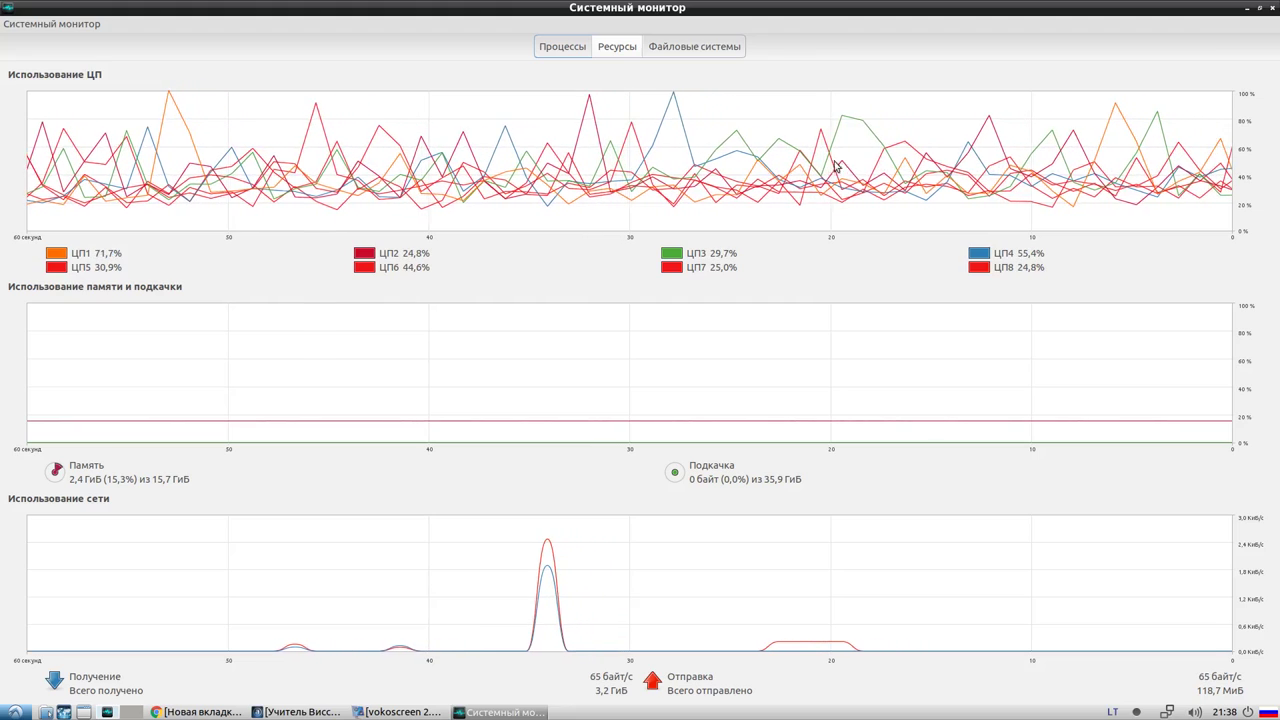
pyautogui.click(515, 713)
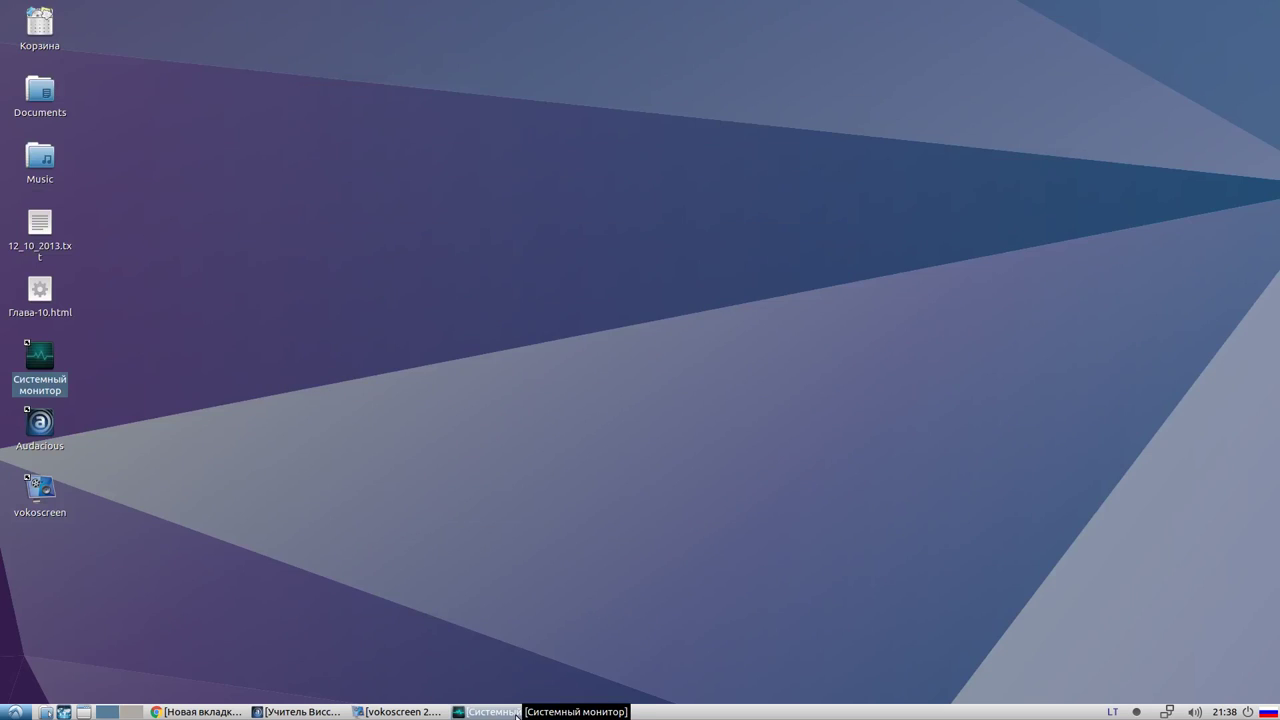
# Restore System Monitor and raise the Resources update interval in Параметры to 3,00 seconds
pyautogui.click(515, 713)
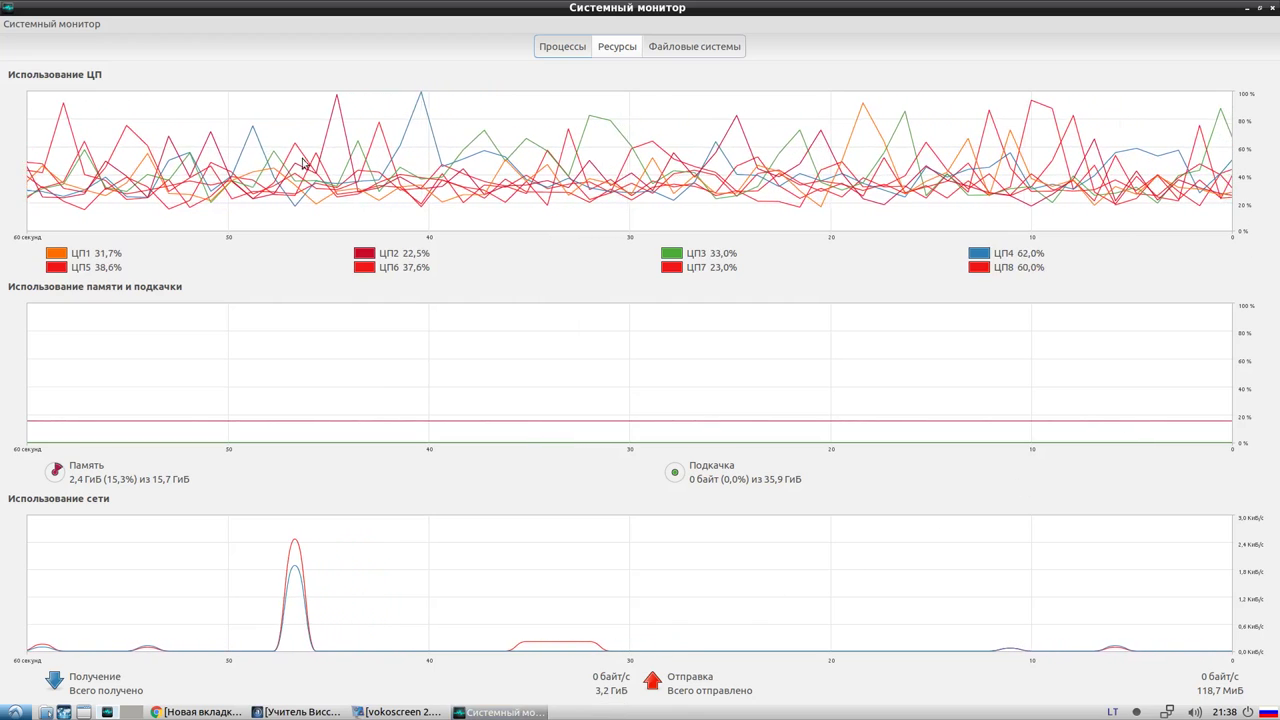
pyautogui.click(74, 25)
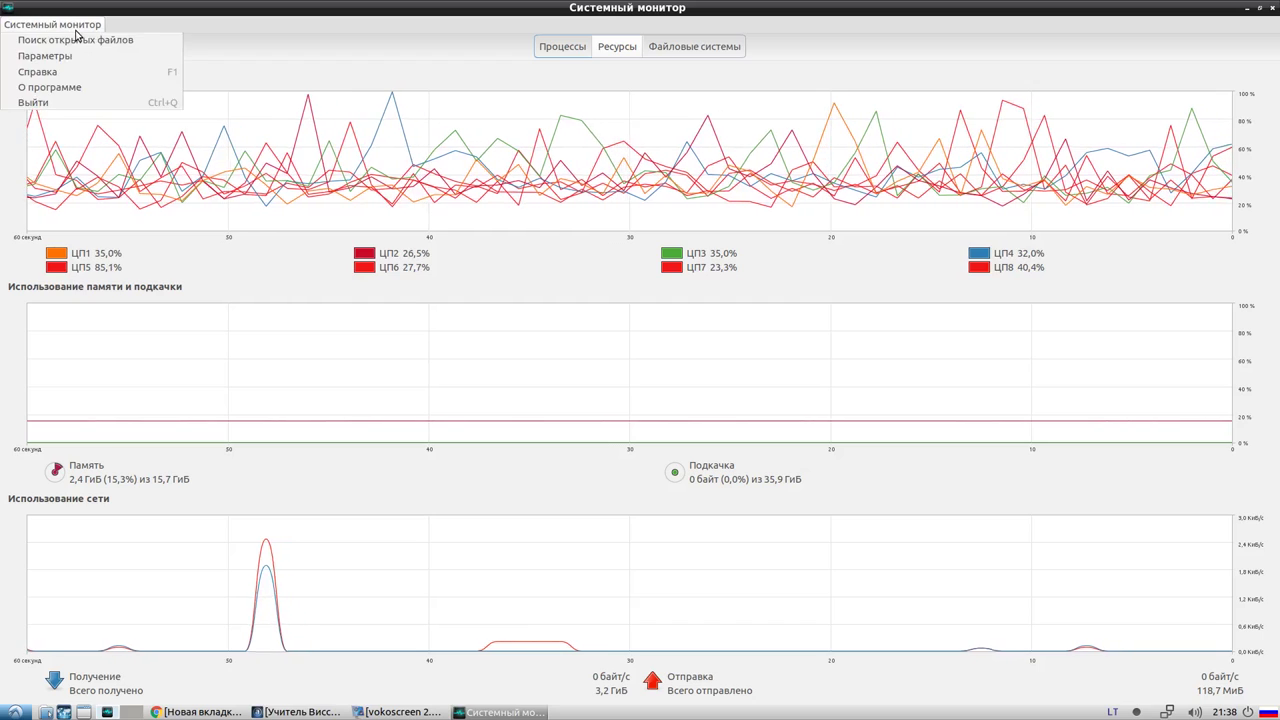
pyautogui.click(45, 56)
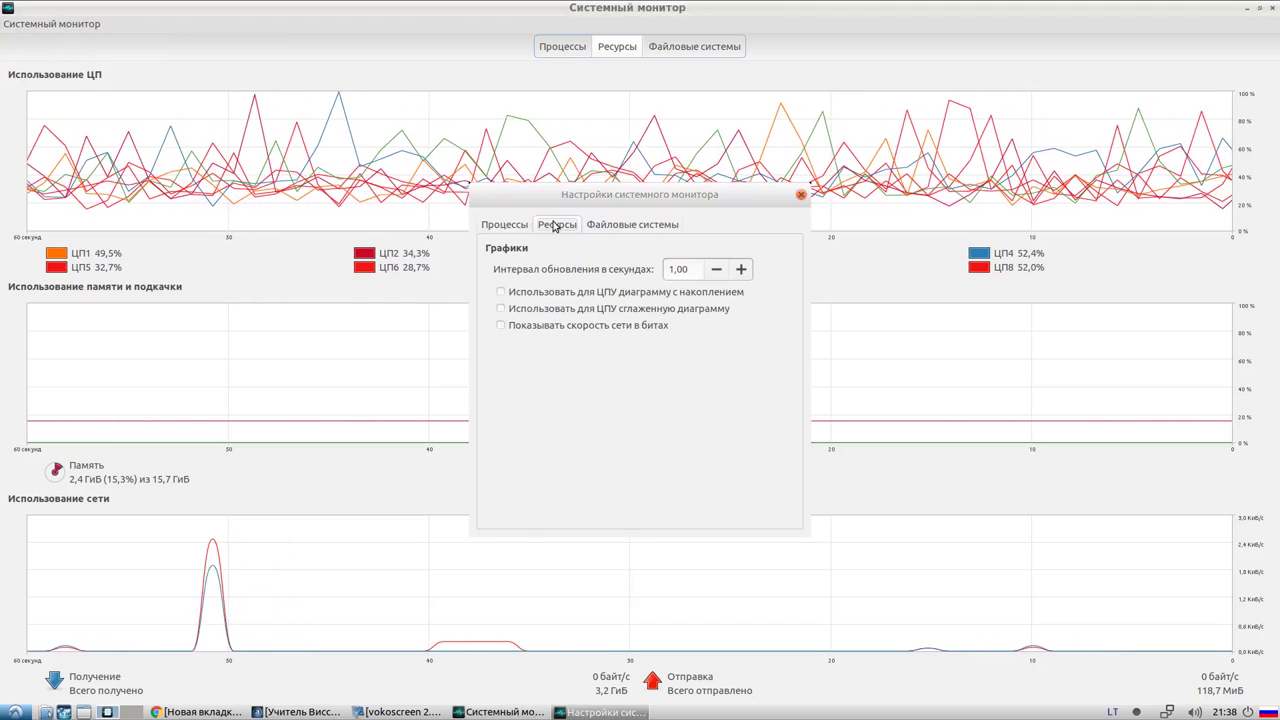
pyautogui.click(605, 226)
pyautogui.click(552, 225)
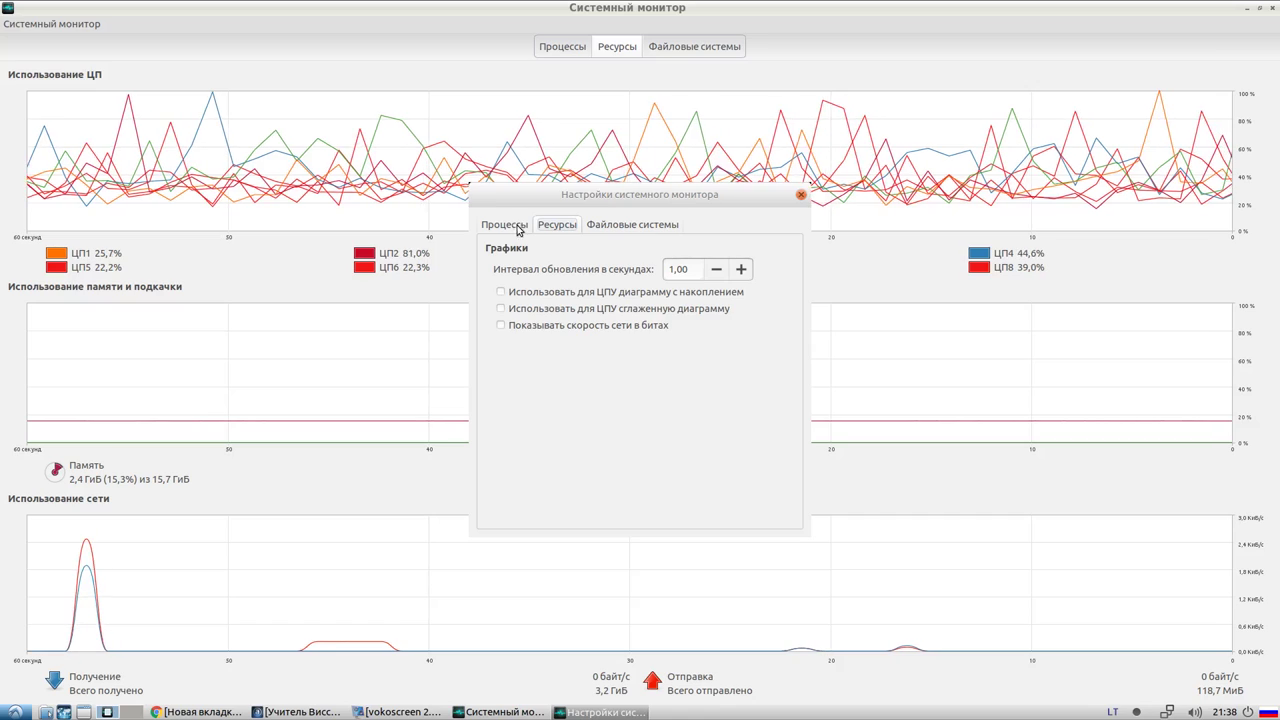
pyautogui.doubleClick(740, 270)
pyautogui.doubleClick(740, 270)
pyautogui.tripleClick(740, 270)
pyautogui.click(740, 270)
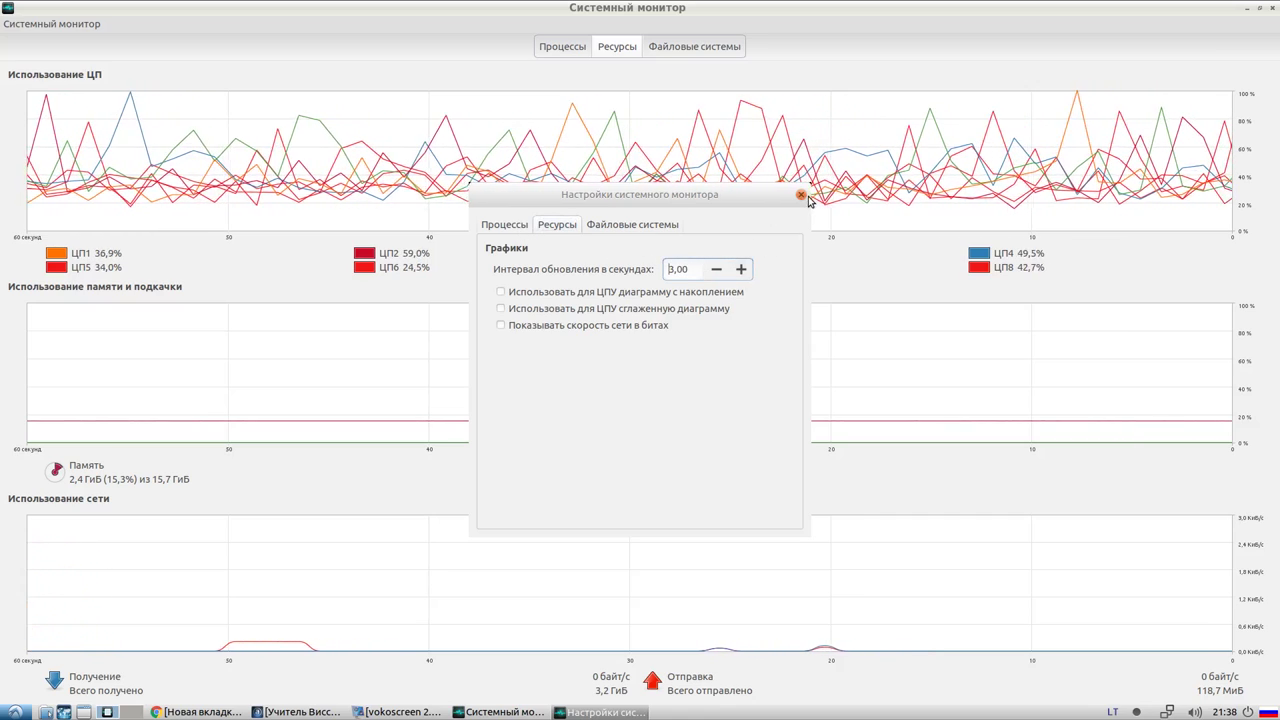
pyautogui.click(801, 194)
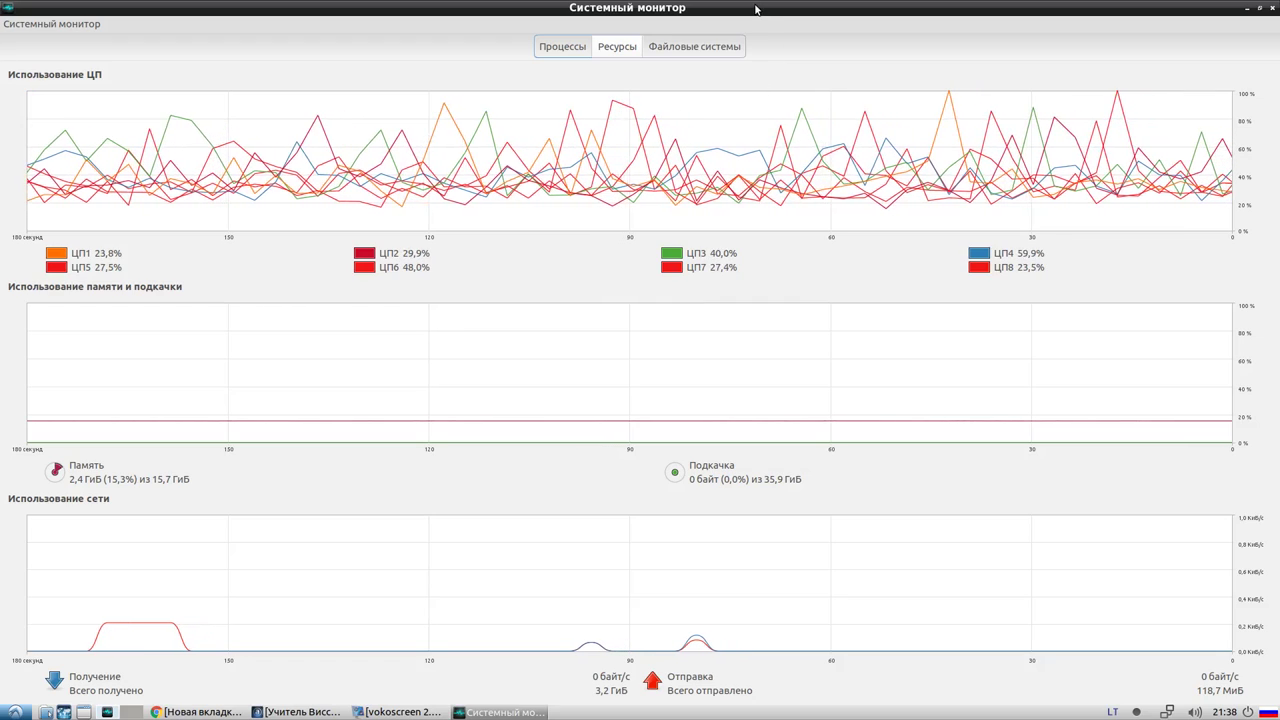
# Check the /dev/sda6 file system and the process list, return to Resources, and unmaximize
pyautogui.click(688, 47)
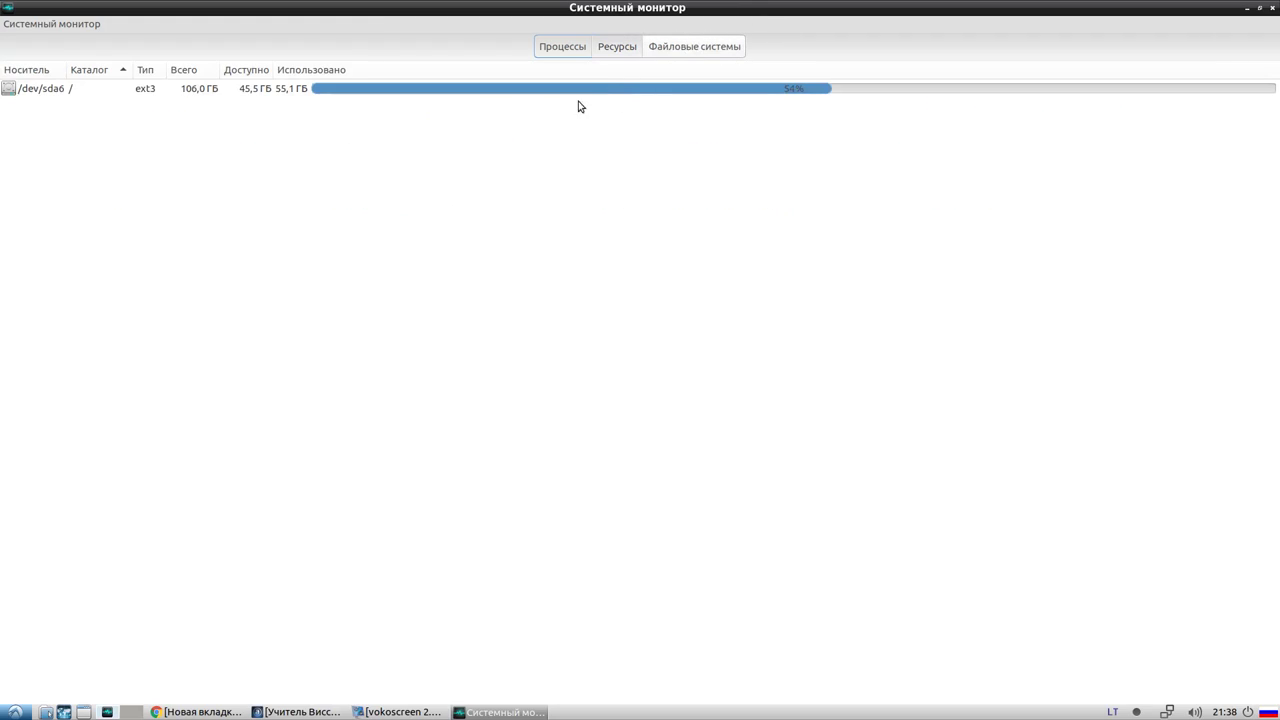
pyautogui.click(320, 90)
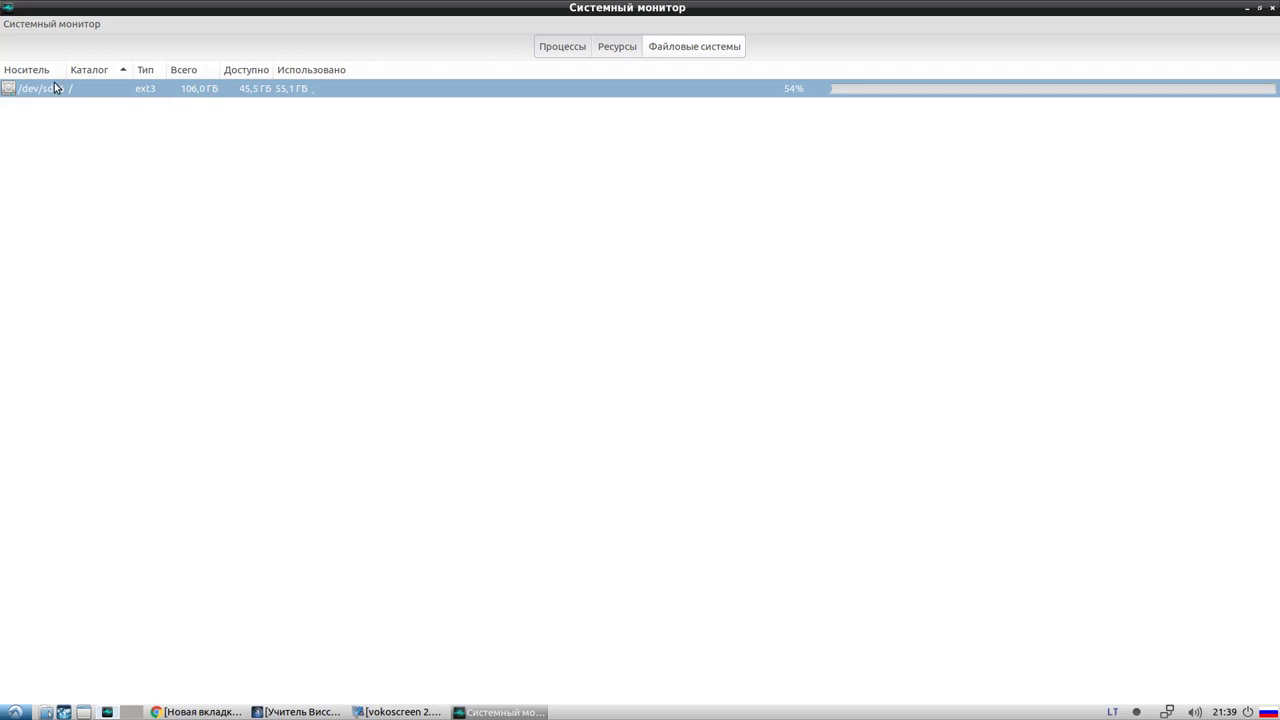
pyautogui.click(578, 50)
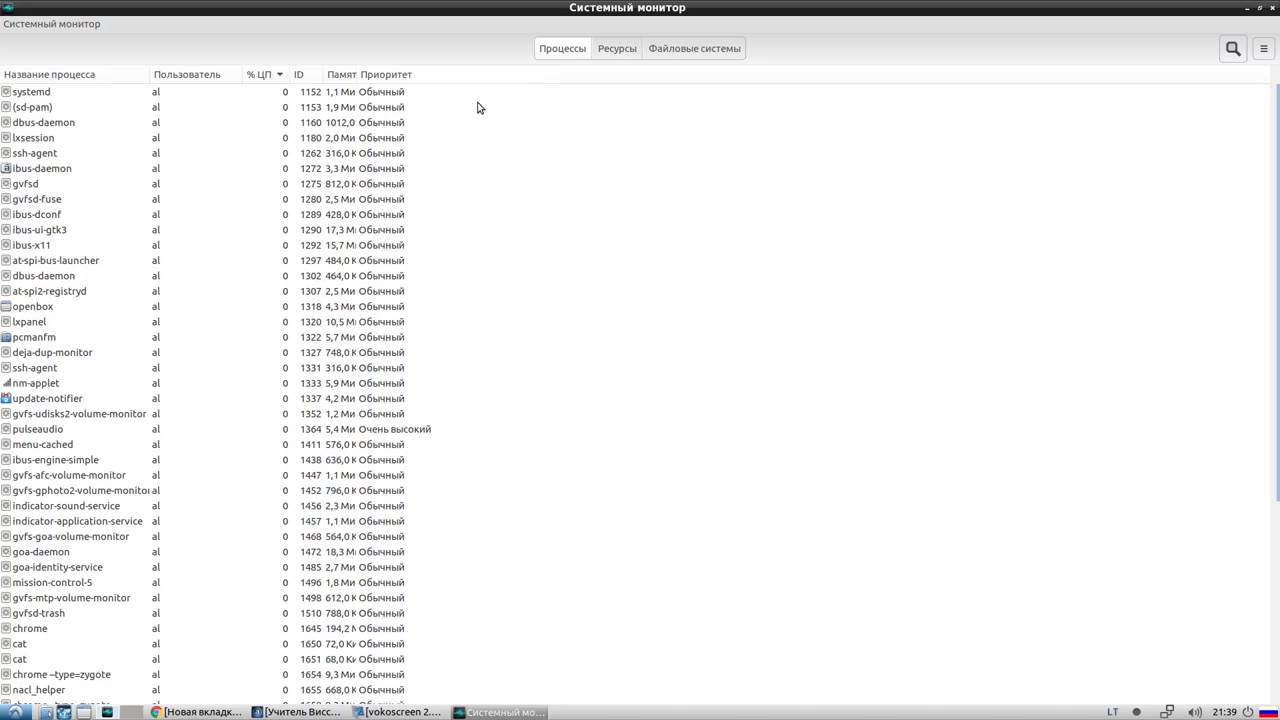
pyautogui.scroll(-5, 168, 432)
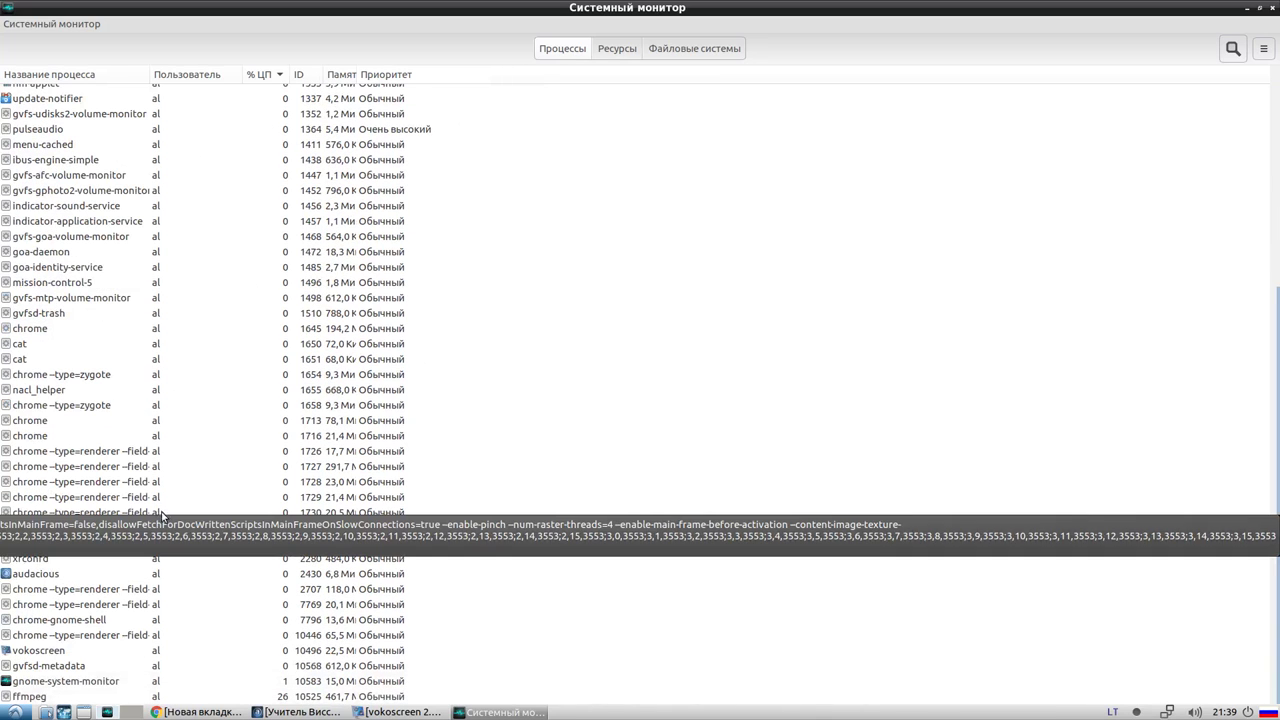
pyautogui.scroll(10, 168, 576)
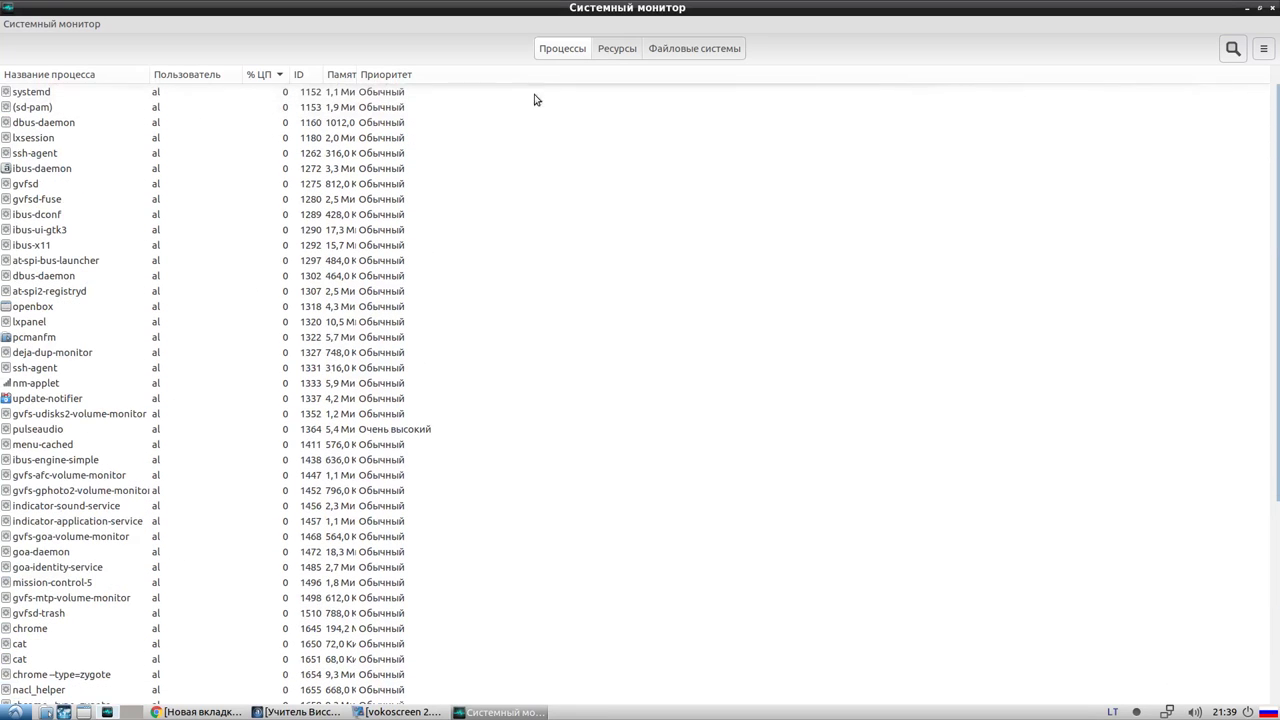
pyautogui.click(603, 48)
pyautogui.doubleClick(492, 8)
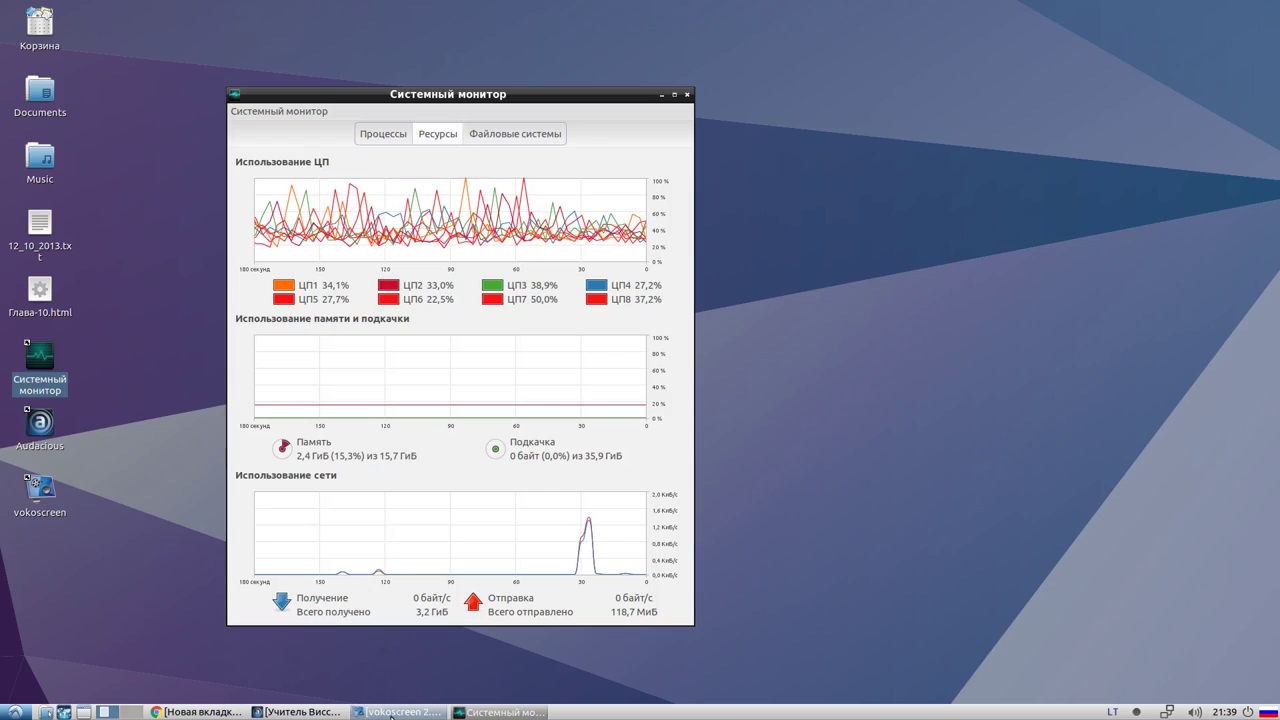
pyautogui.click(400, 712)
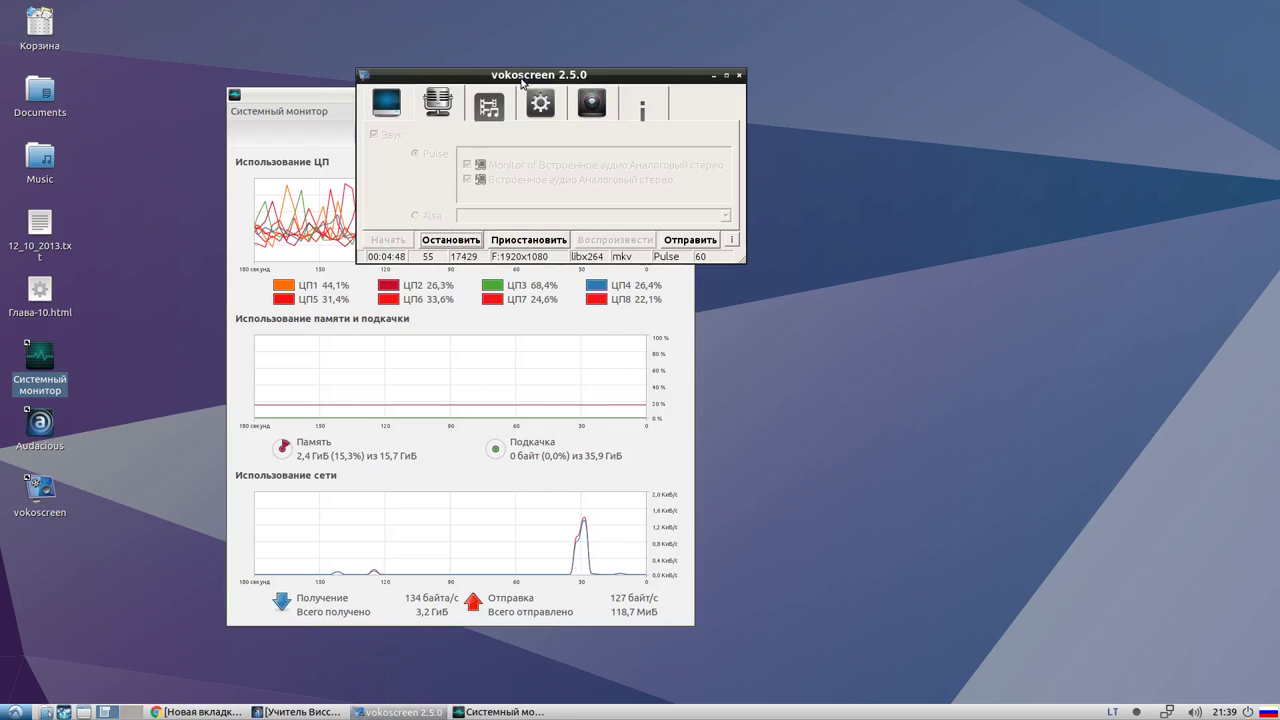
pyautogui.moveTo(522, 82); pyautogui.dragTo(502, 94)
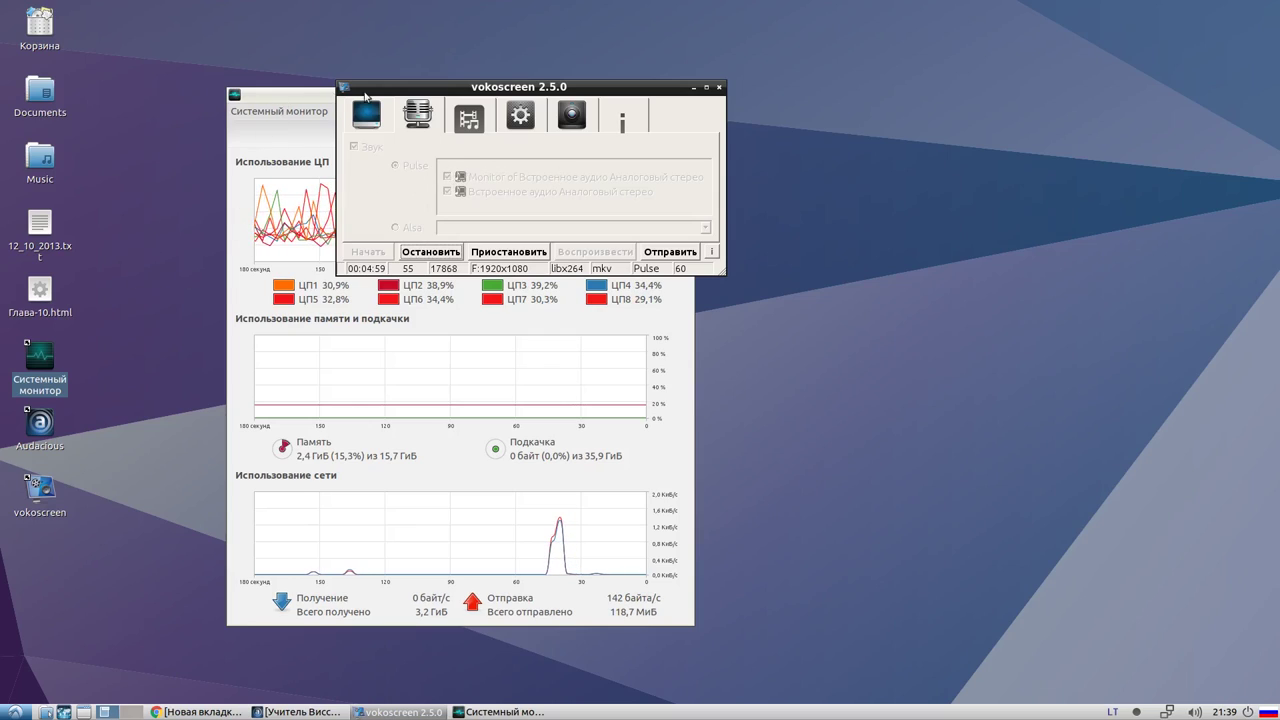
pyautogui.click(385, 712)
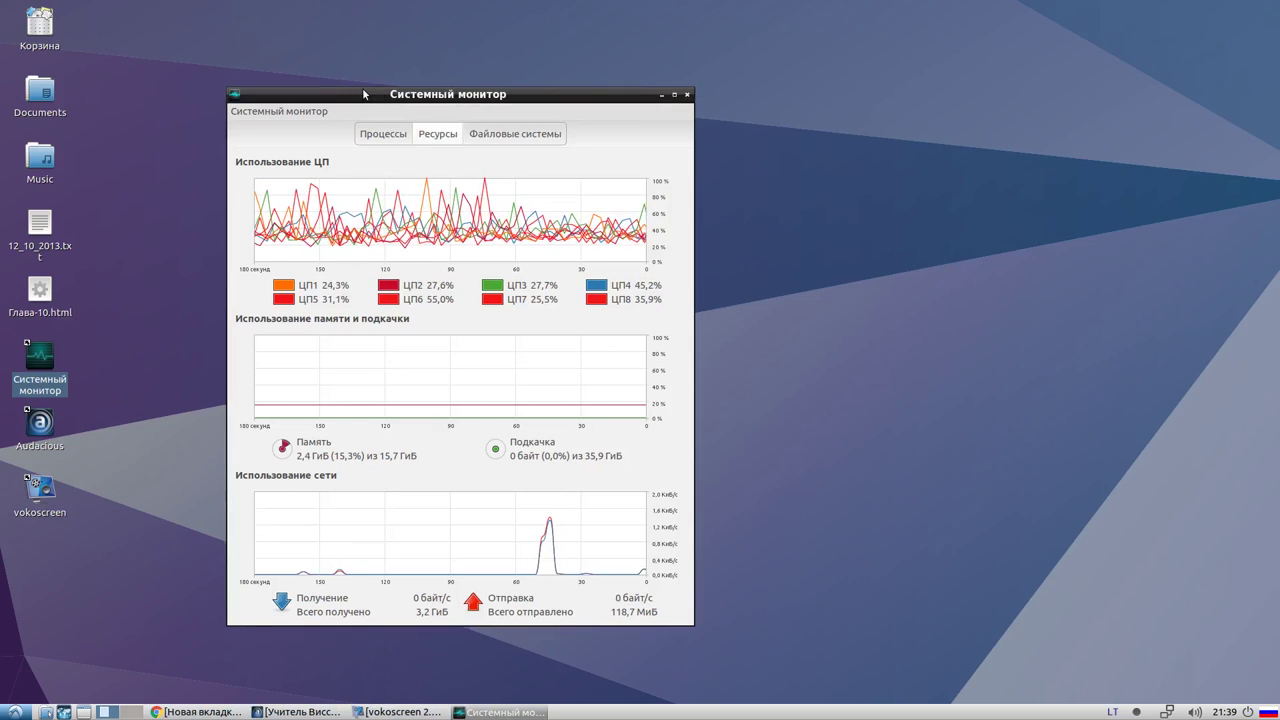
pyautogui.moveTo(349, 91); pyautogui.dragTo(391, 91)
pyautogui.click(323, 111)
pyautogui.click(358, 105)
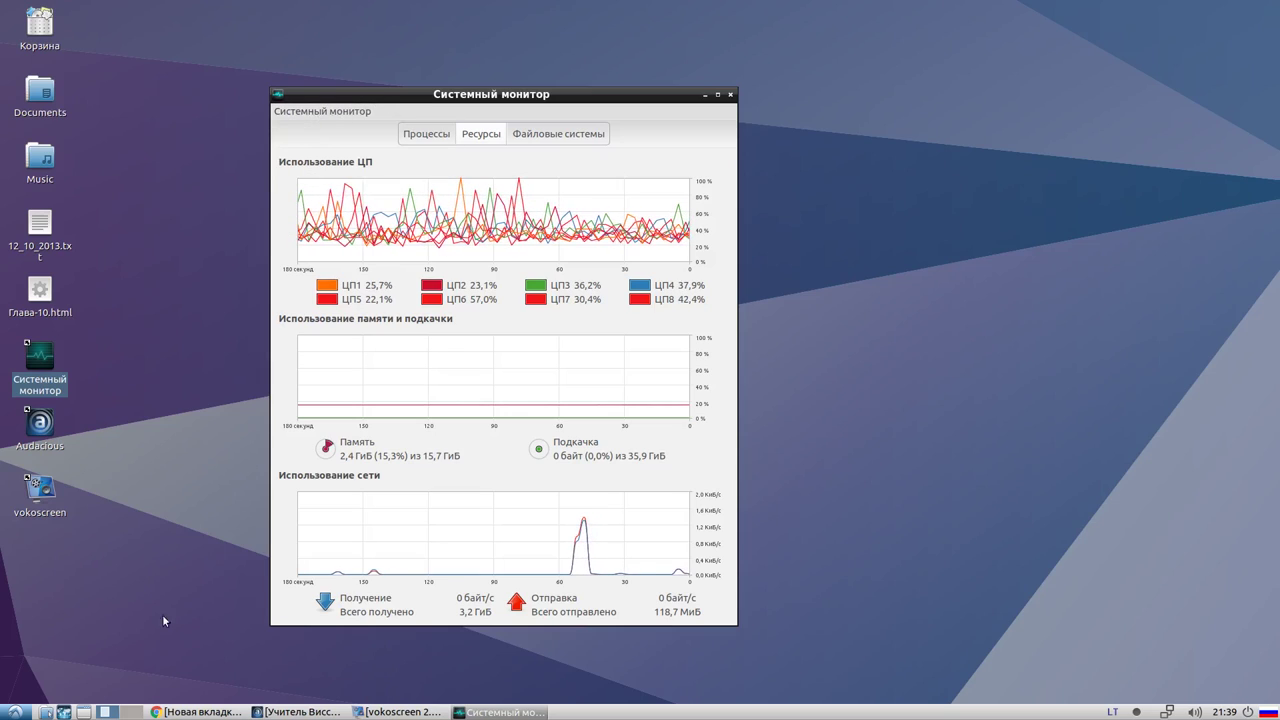
pyautogui.click(14, 712)
pyautogui.click(14, 712)
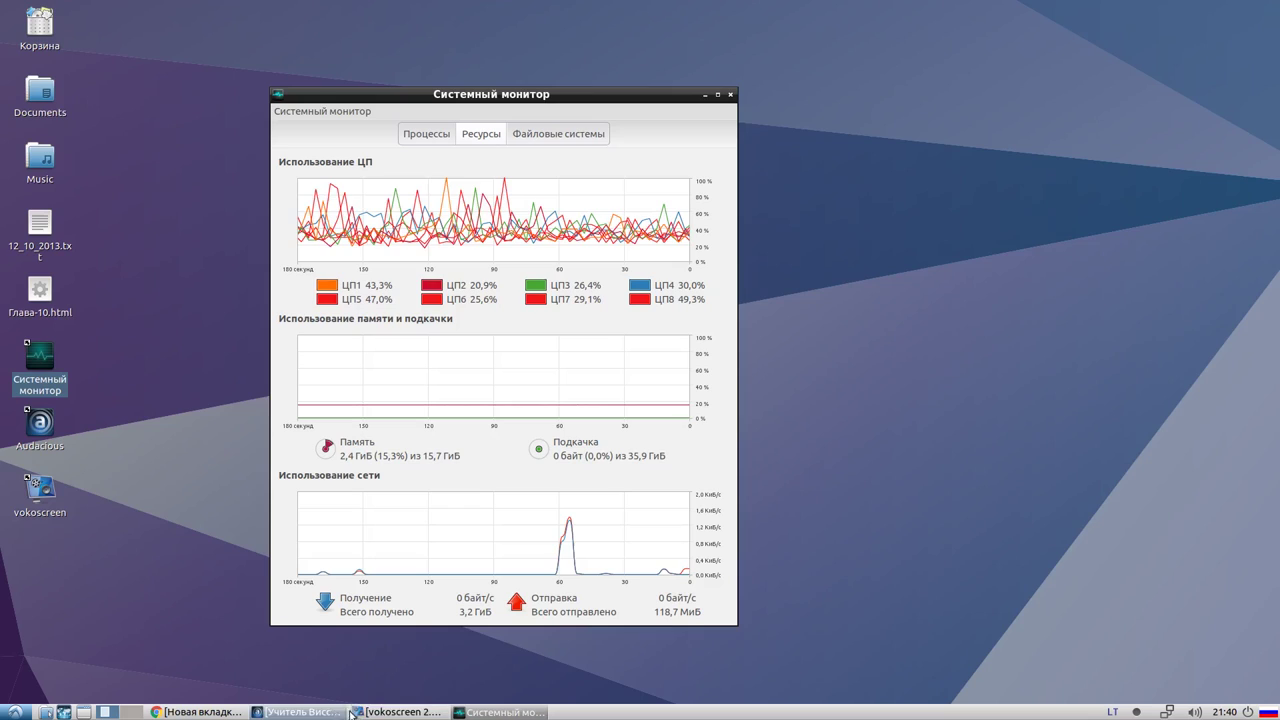
pyautogui.click(384, 713)
pyautogui.click(384, 713)
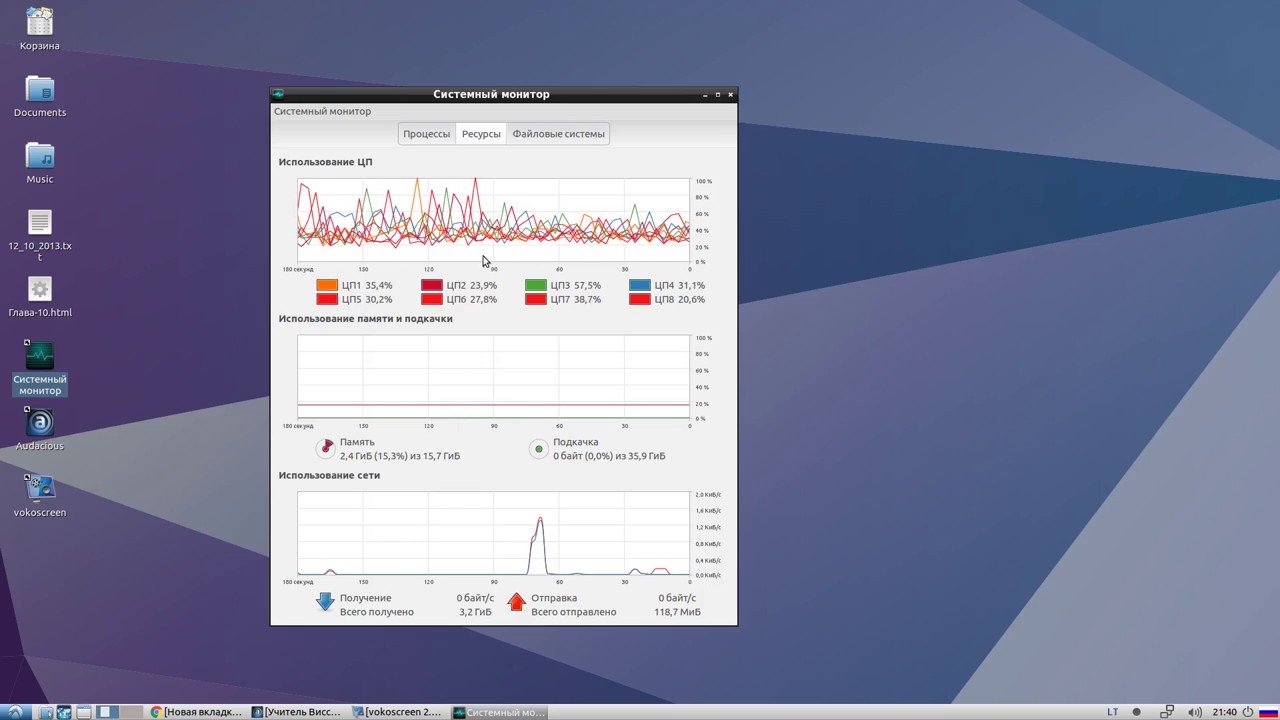
pyautogui.click(330, 111)
pyautogui.click(305, 114)
pyautogui.click(306, 113)
pyautogui.click(300, 113)
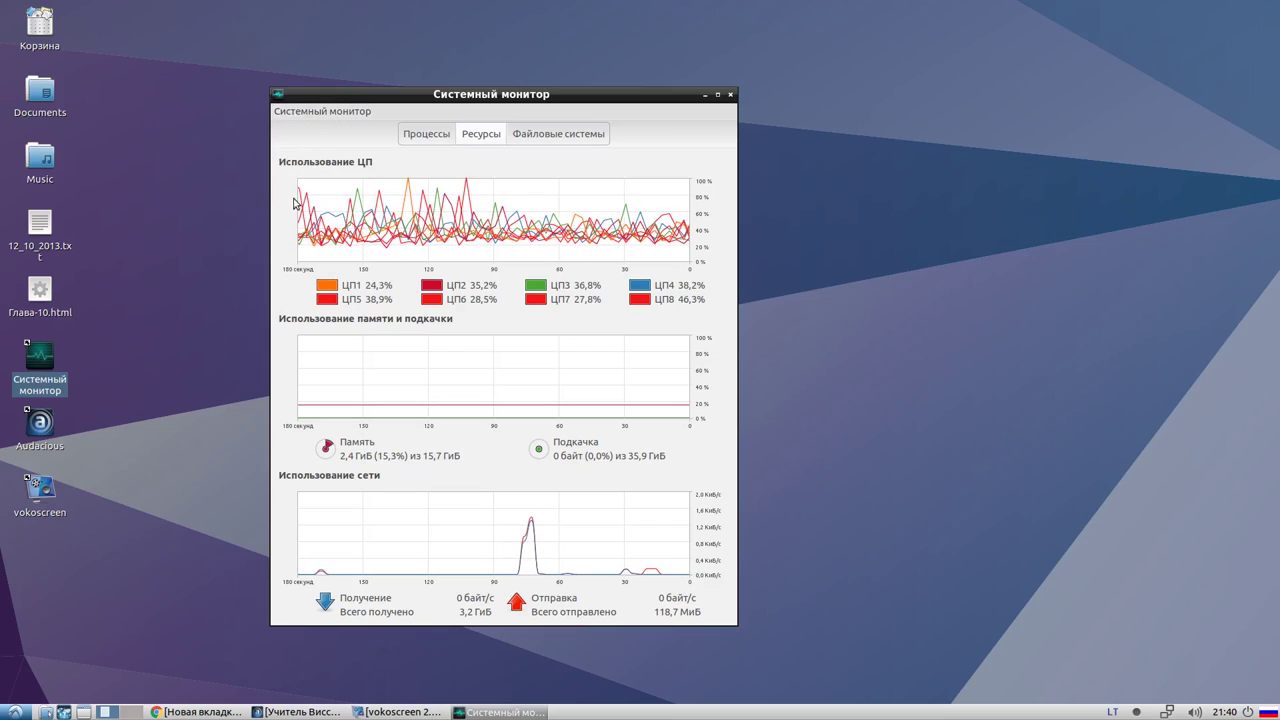
pyautogui.click(14, 712)
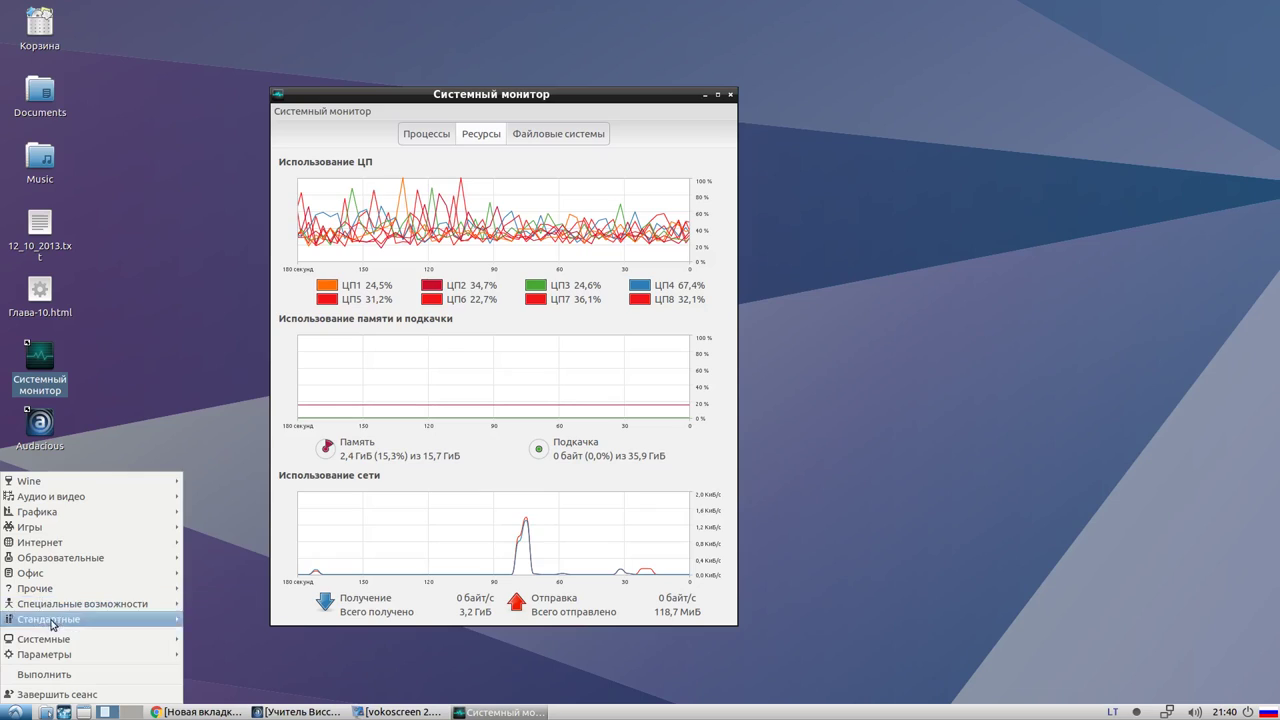
# Launch GParted from Системные and authenticate with the administrator password, retrying after the error
pyautogui.moveTo(48, 648)
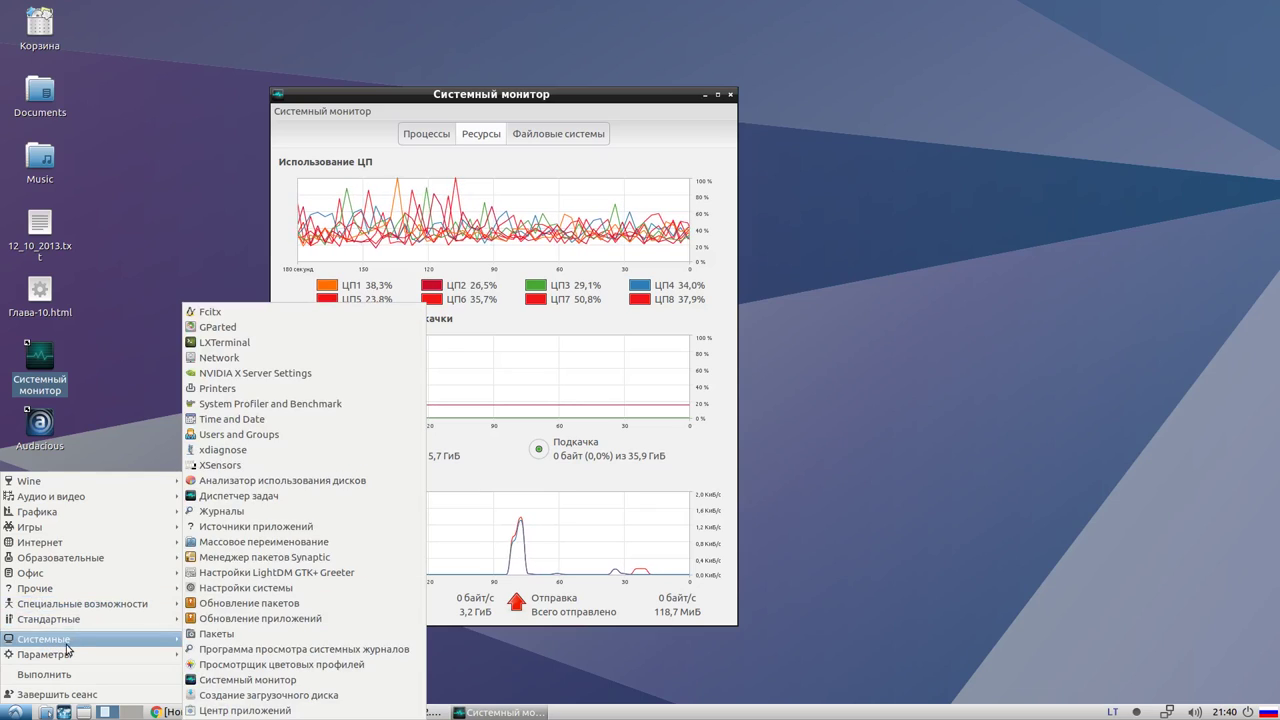
pyautogui.click(262, 327)
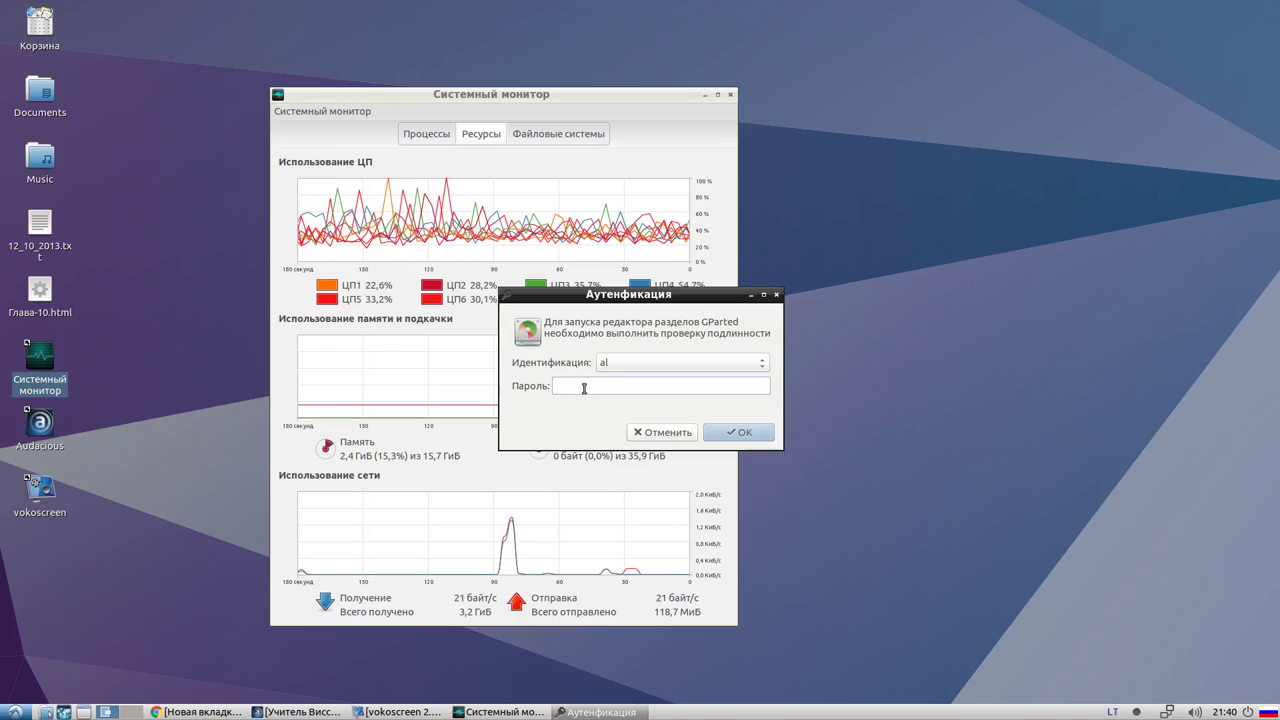
pyautogui.write('••')
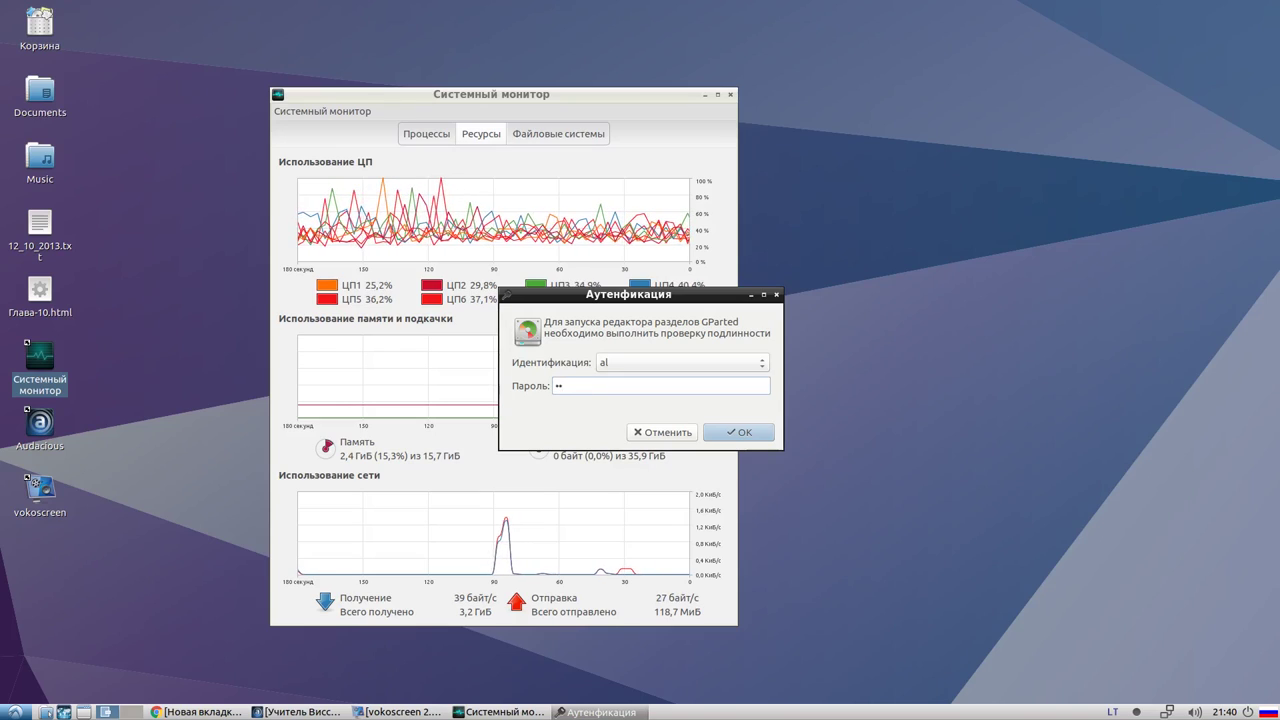
pyautogui.press('Return')
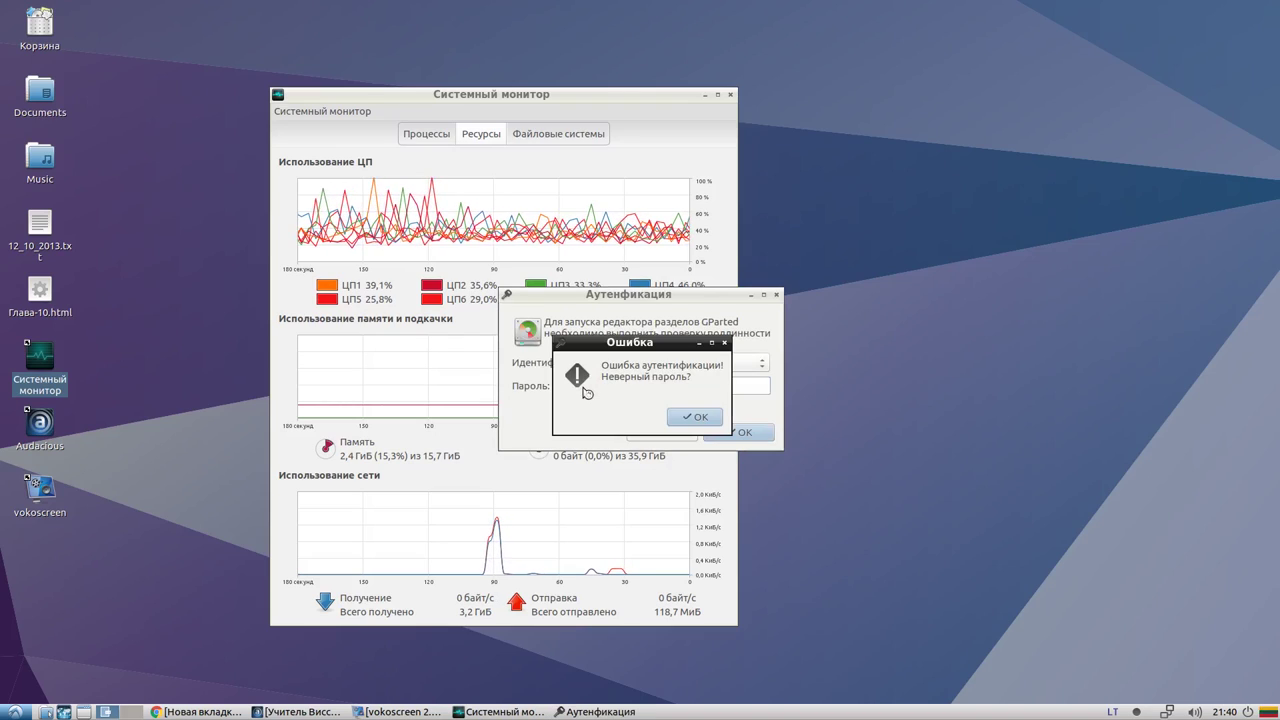
pyautogui.click(688, 417)
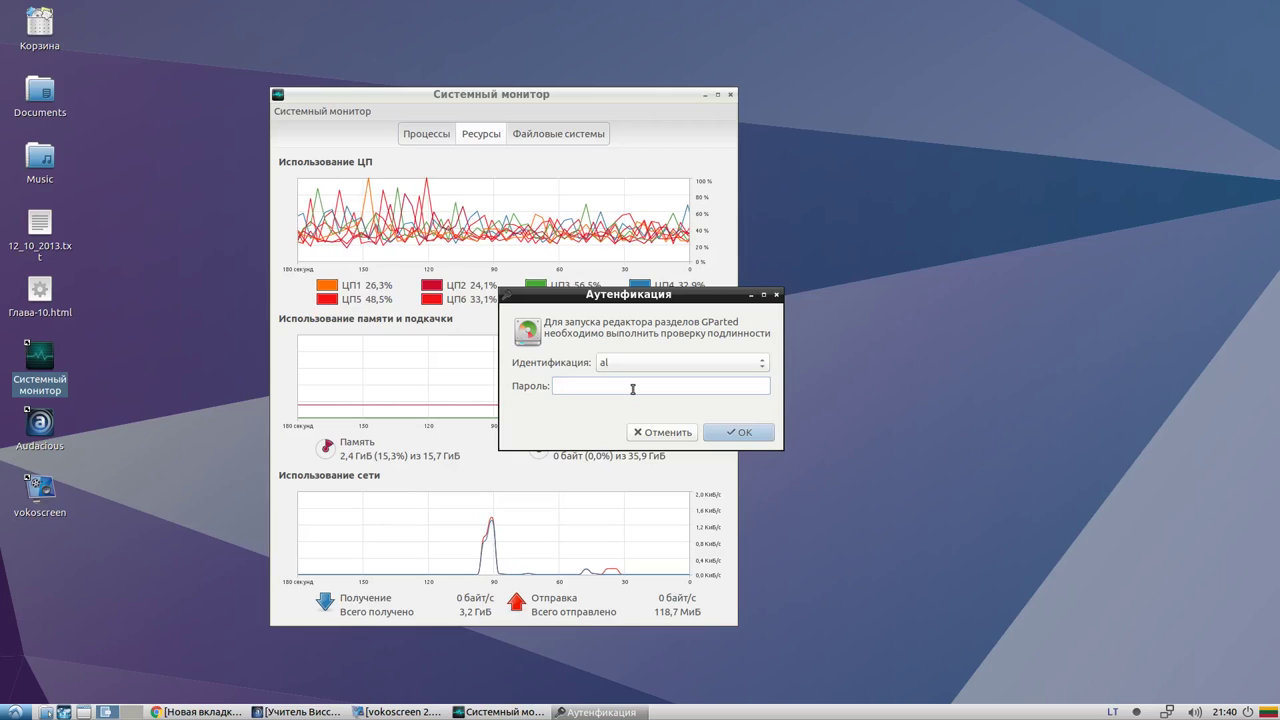
pyautogui.press('Return')
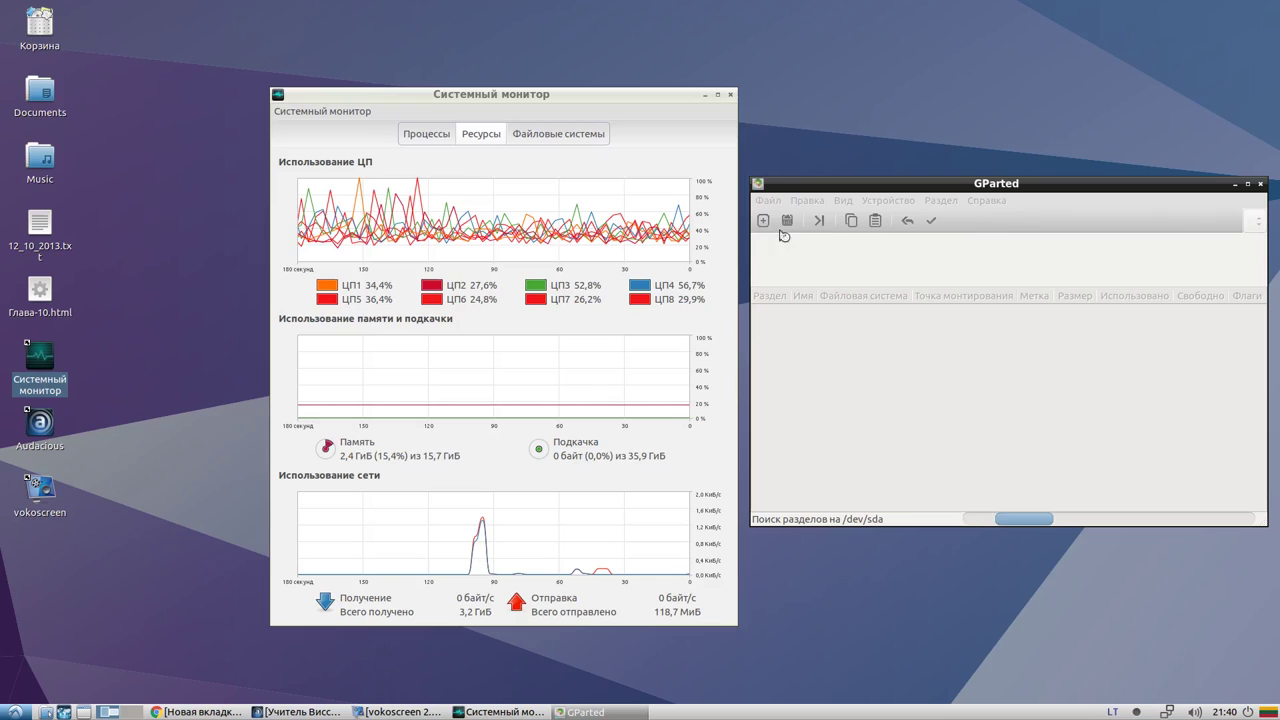
# Move the GParted window up-left and make it larger and taller while /dev/sda scans
pyautogui.moveTo(789, 187); pyautogui.dragTo(372, 113)
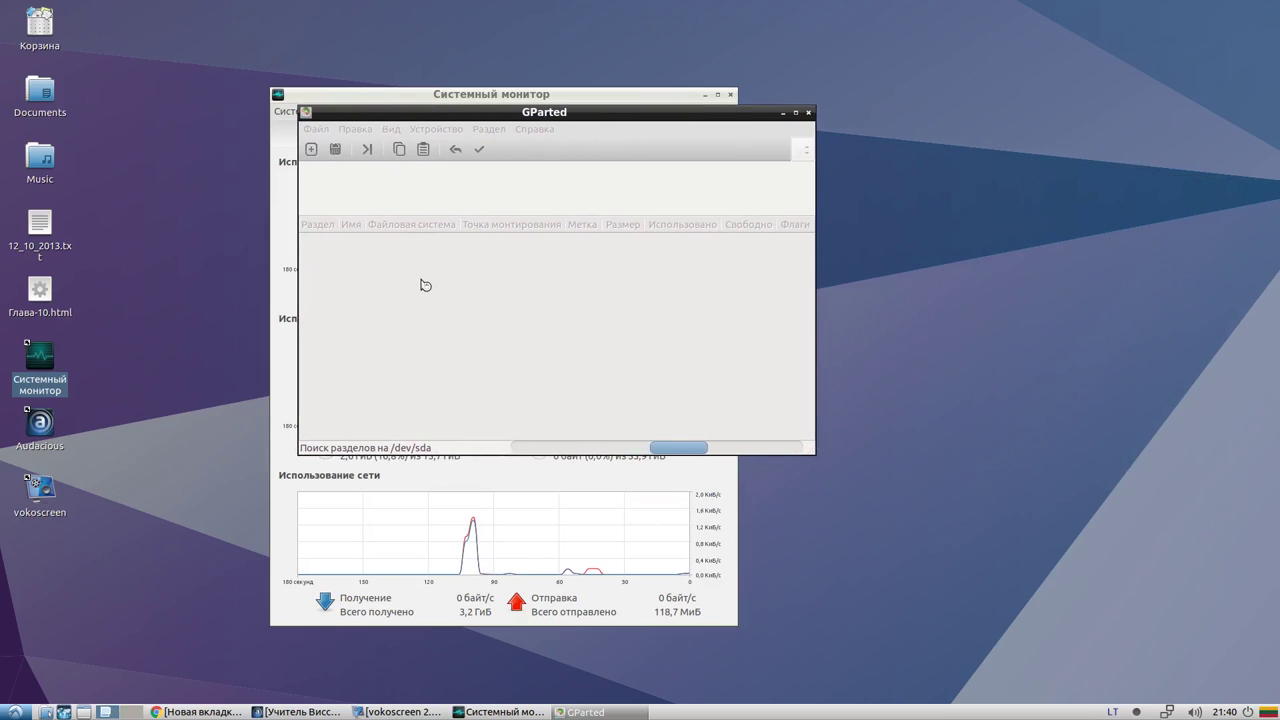
pyautogui.moveTo(303, 111); pyautogui.dragTo(203, 51)
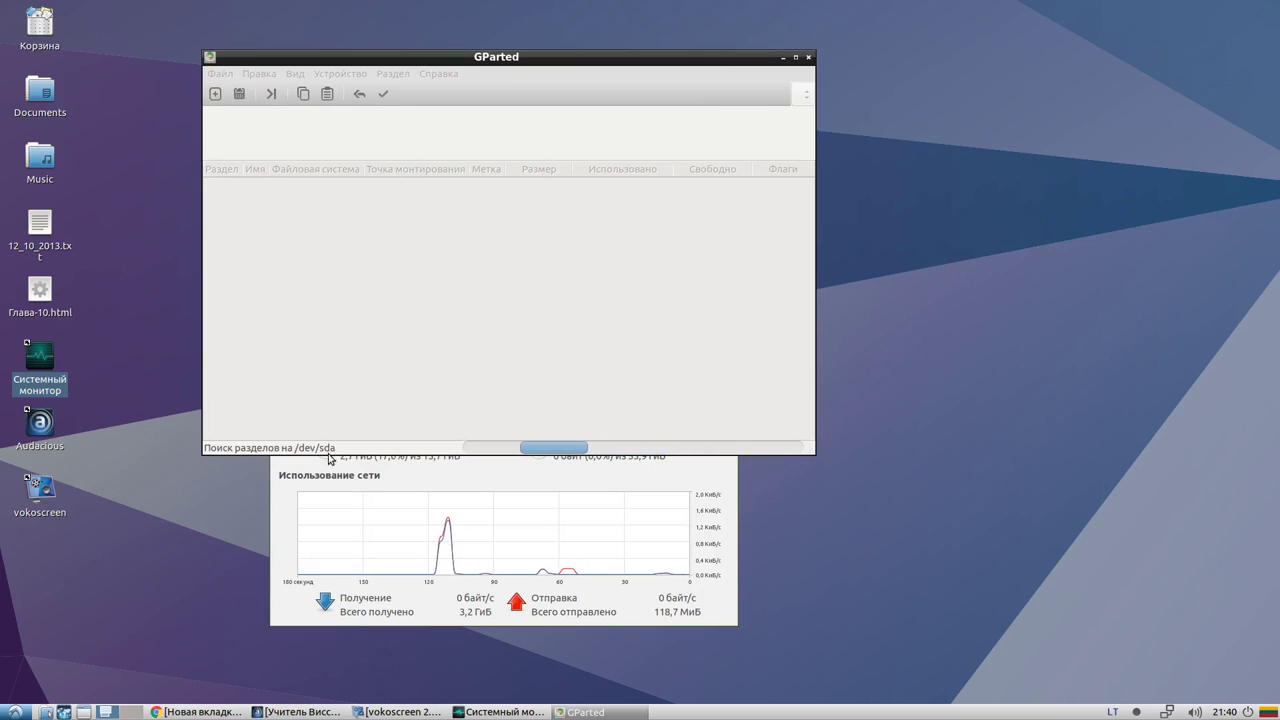
pyautogui.moveTo(226, 449); pyautogui.dragTo(226, 540)
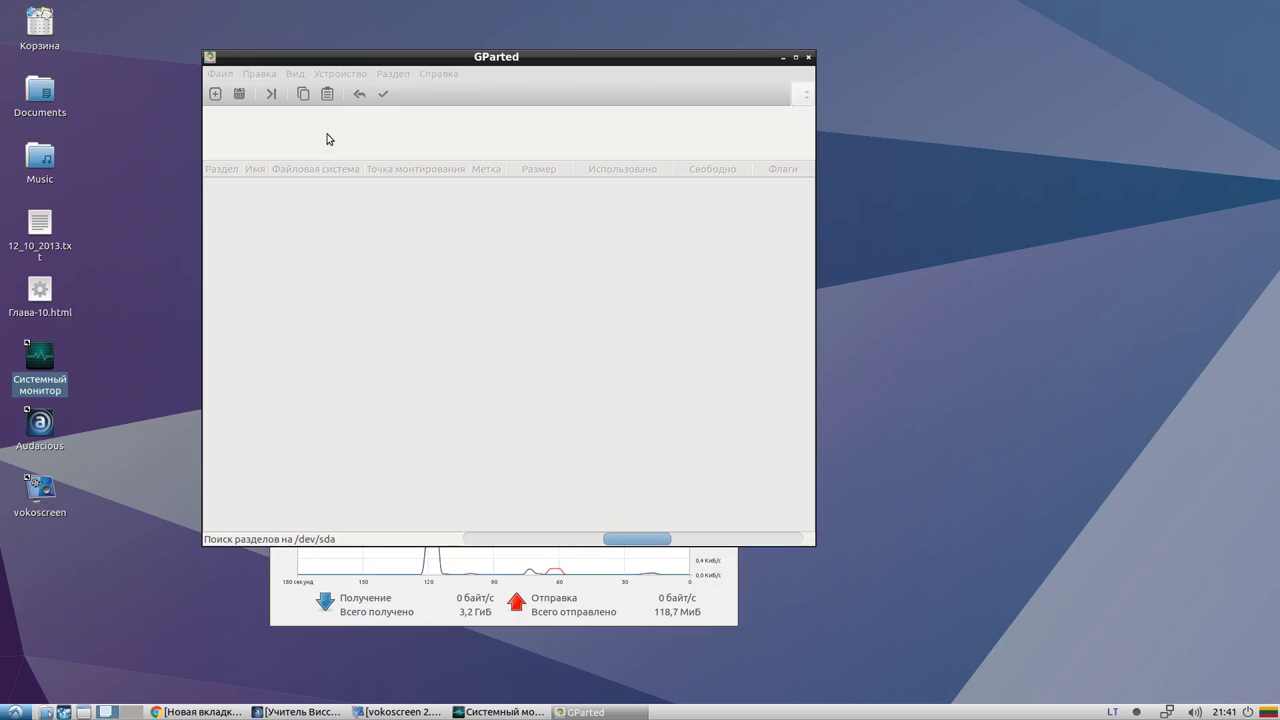
pyautogui.moveTo(444, 61); pyautogui.dragTo(410, 67)
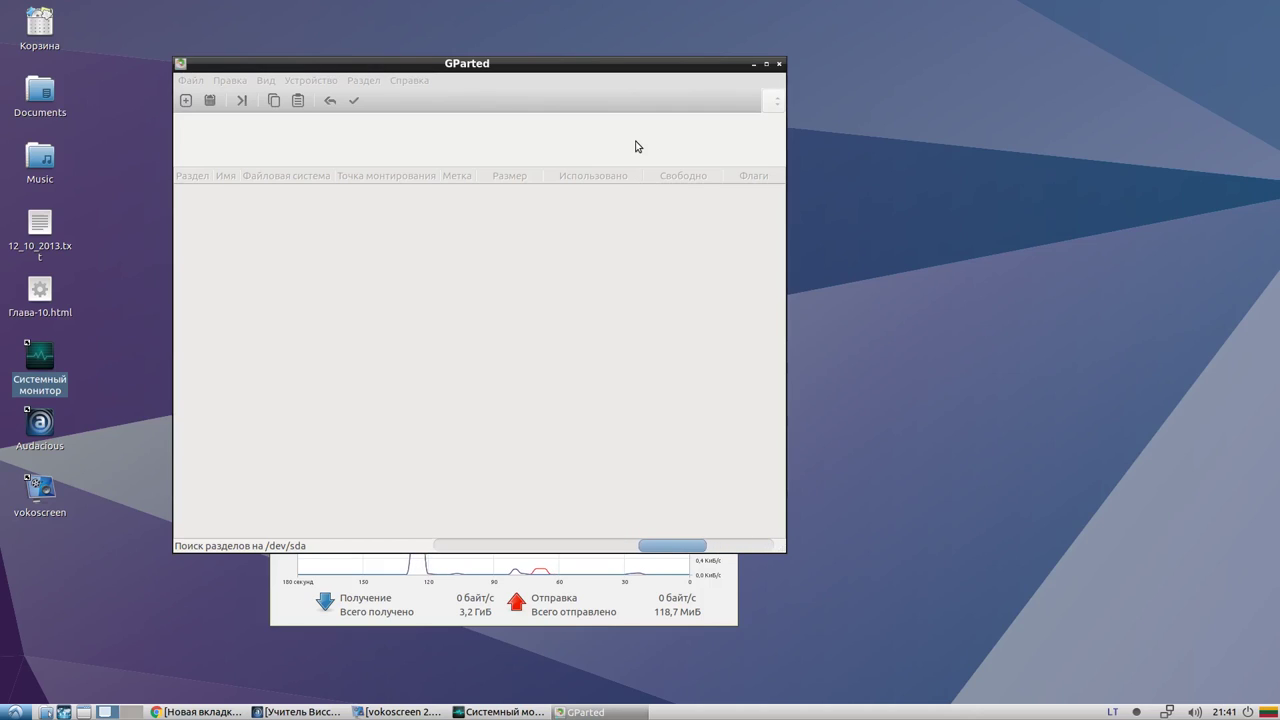
pyautogui.moveTo(309, 69); pyautogui.dragTo(284, 73)
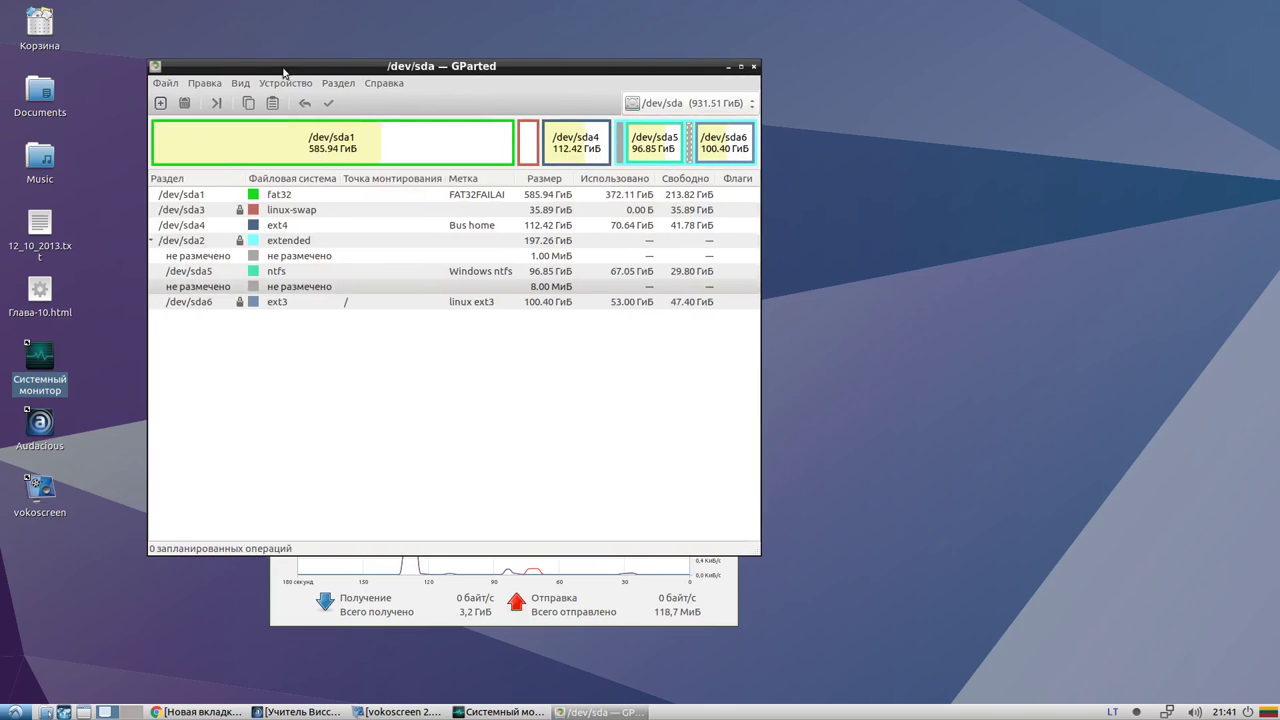
# Maximize GParted, click through the partition blocks, and view then close the /dev/sda6 details
pyautogui.click(743, 67)
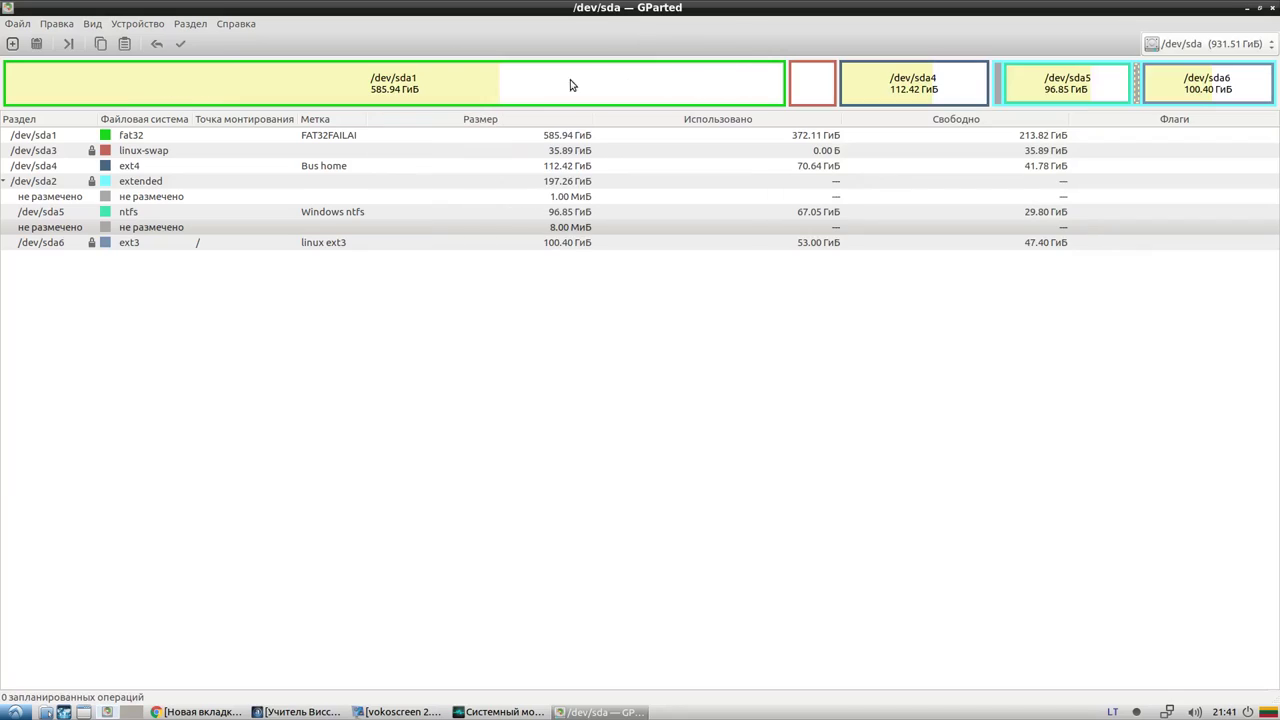
pyautogui.click(723, 86)
pyautogui.click(851, 86)
pyautogui.click(821, 82)
pyautogui.click(768, 81)
pyautogui.click(1040, 81)
pyautogui.click(1186, 82)
pyautogui.click(1088, 82)
pyautogui.click(1175, 87)
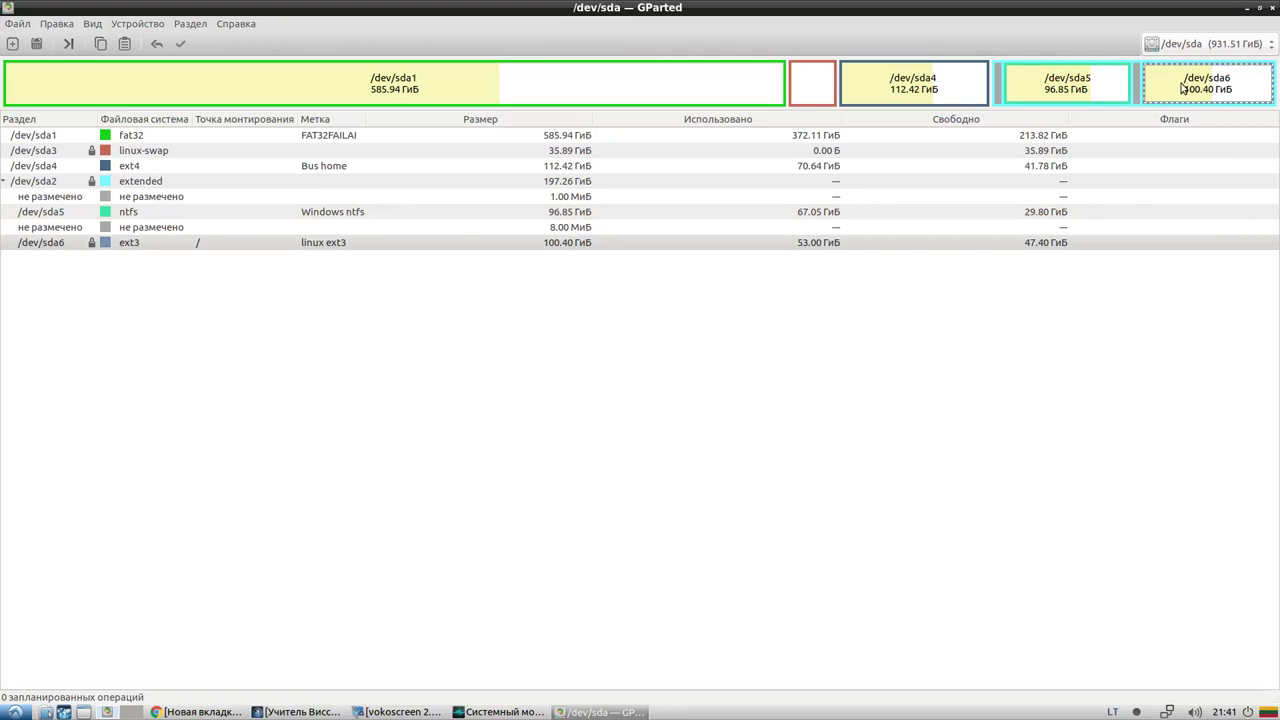
pyautogui.doubleClick(1193, 87)
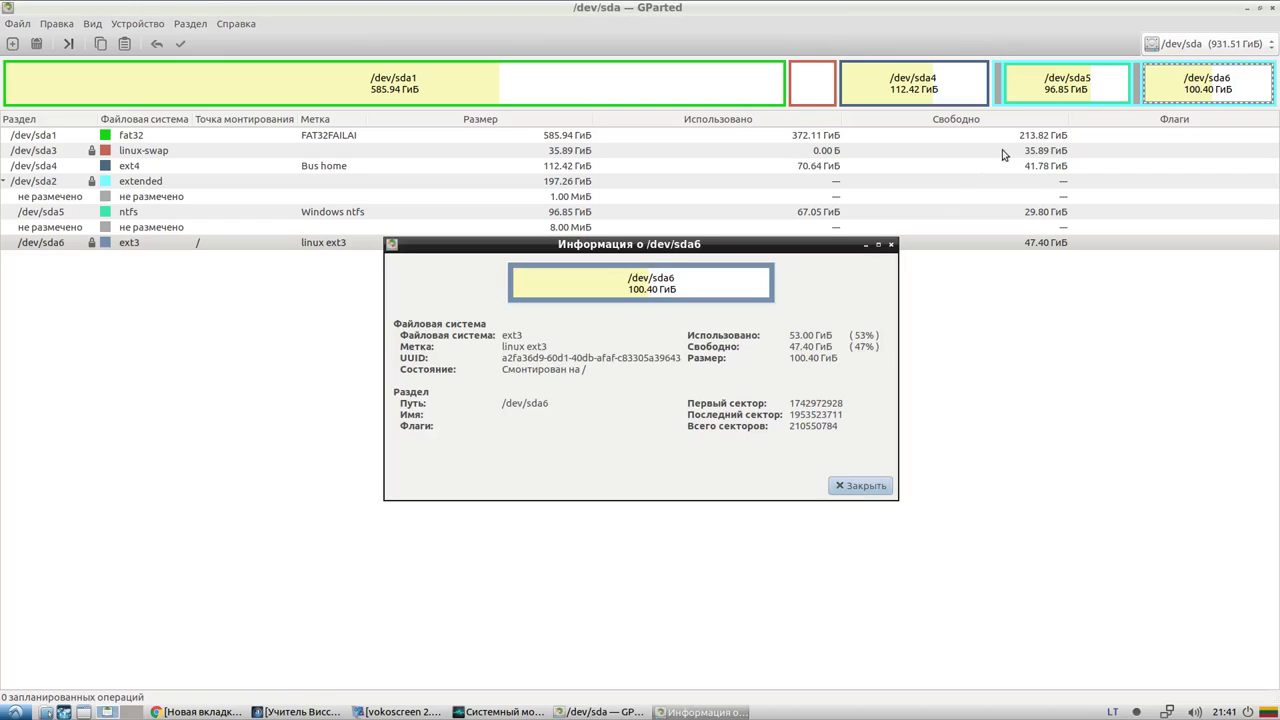
pyautogui.click(891, 245)
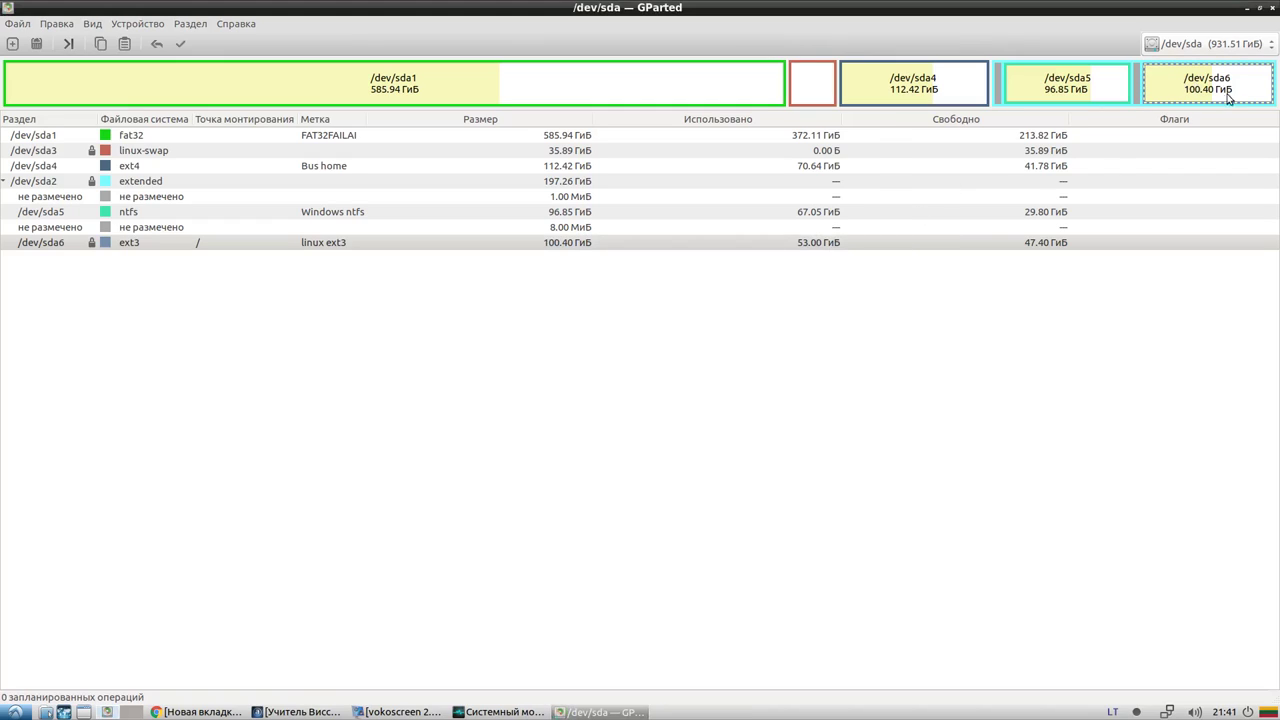
# Select /dev/sda5, sda4, the sda3 swap and sda1 in the disk graphic and partition list
pyautogui.click(1071, 96)
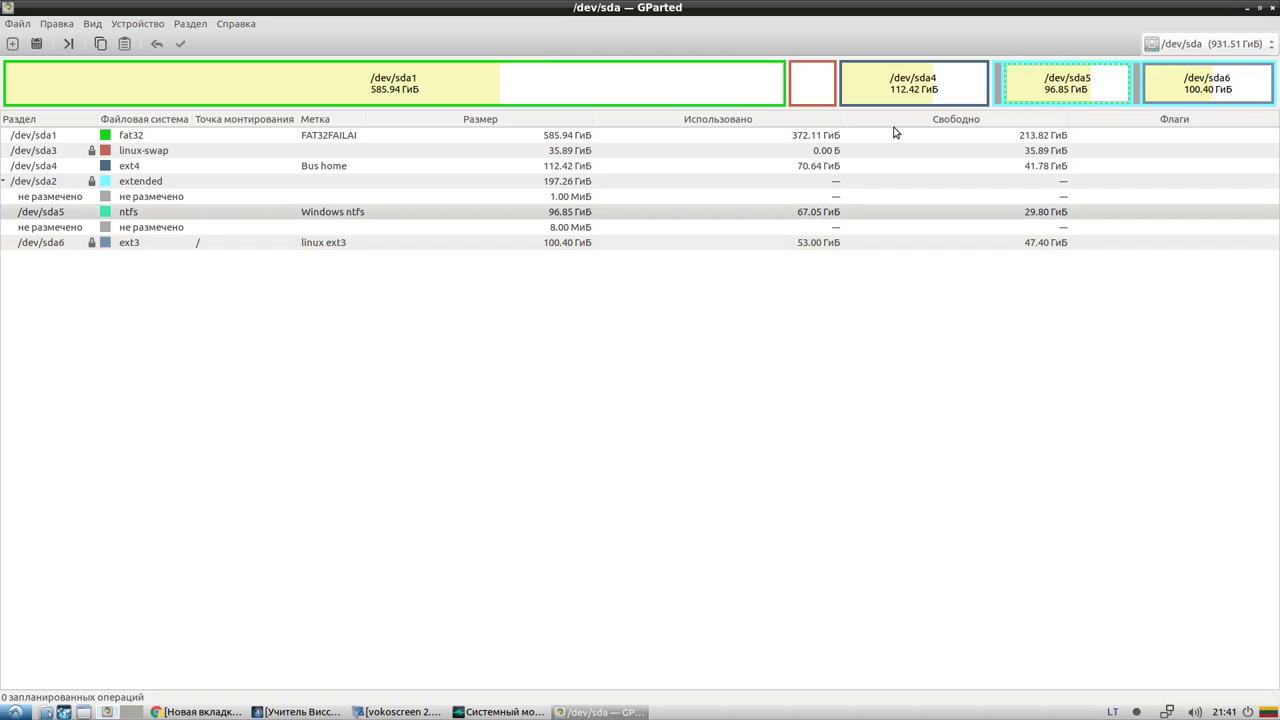
pyautogui.click(929, 85)
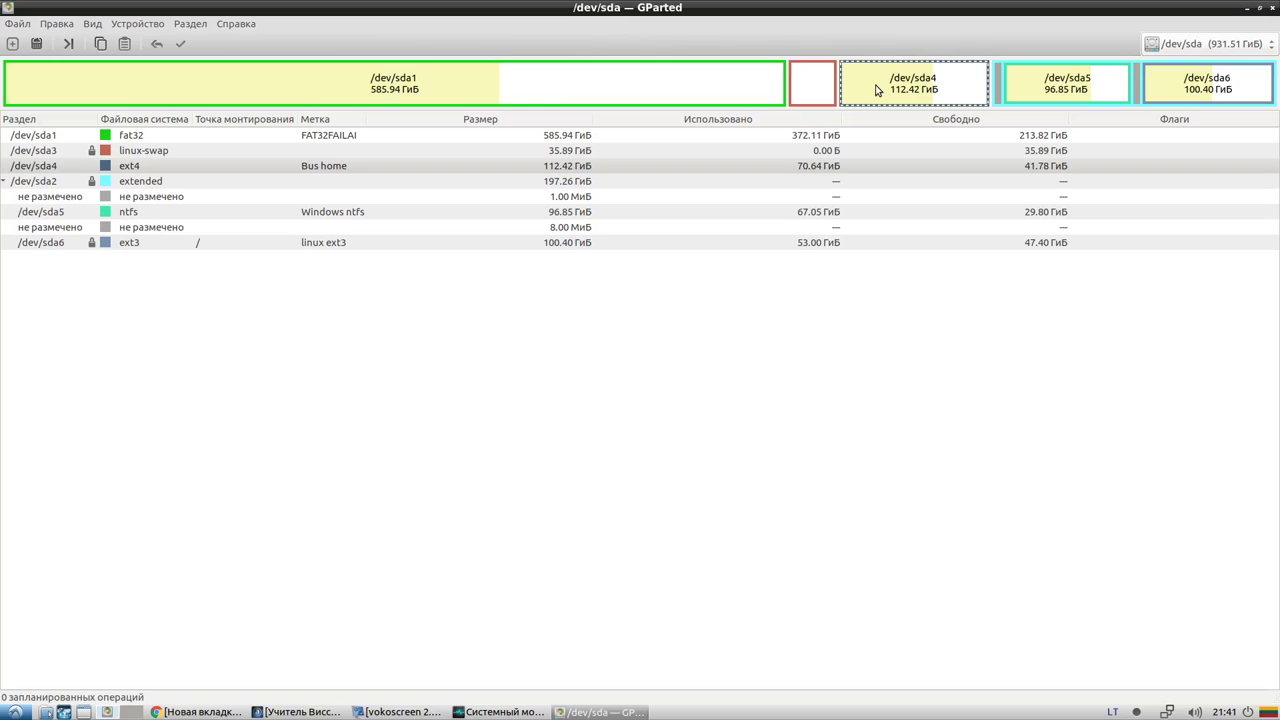
pyautogui.click(812, 78)
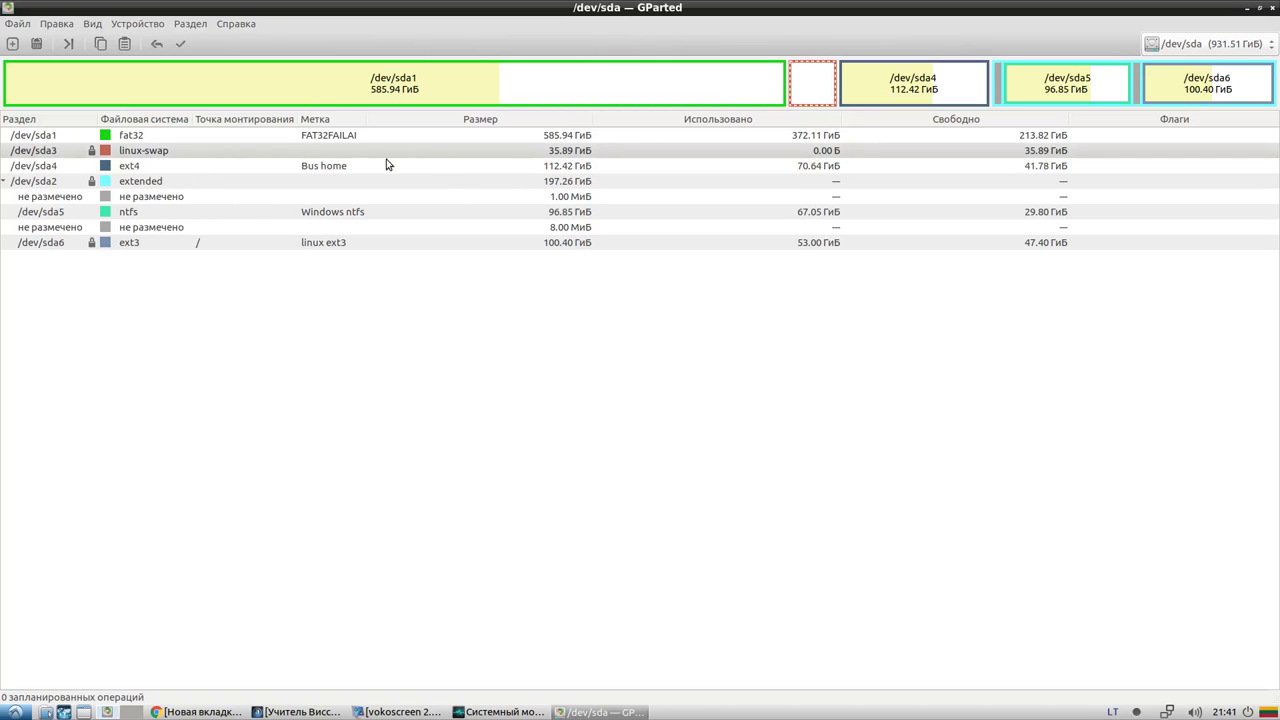
pyautogui.click(562, 153)
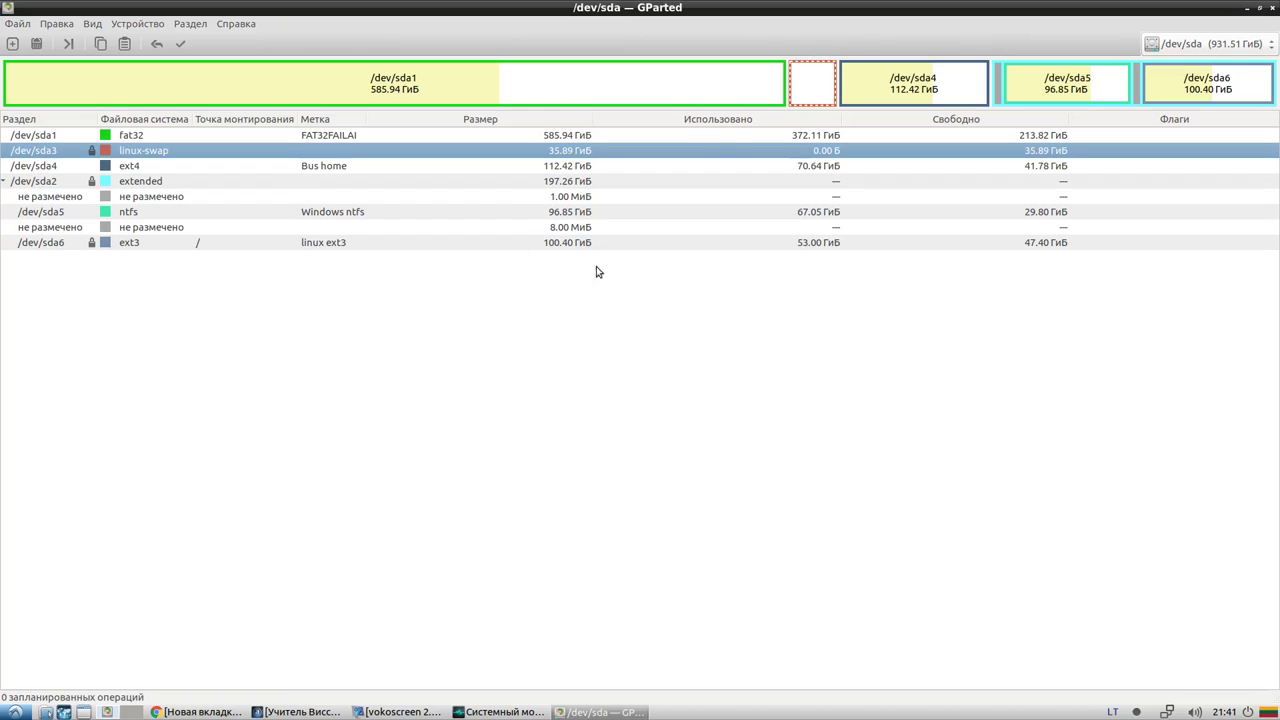
pyautogui.click(745, 82)
pyautogui.click(810, 85)
pyautogui.click(98, 139)
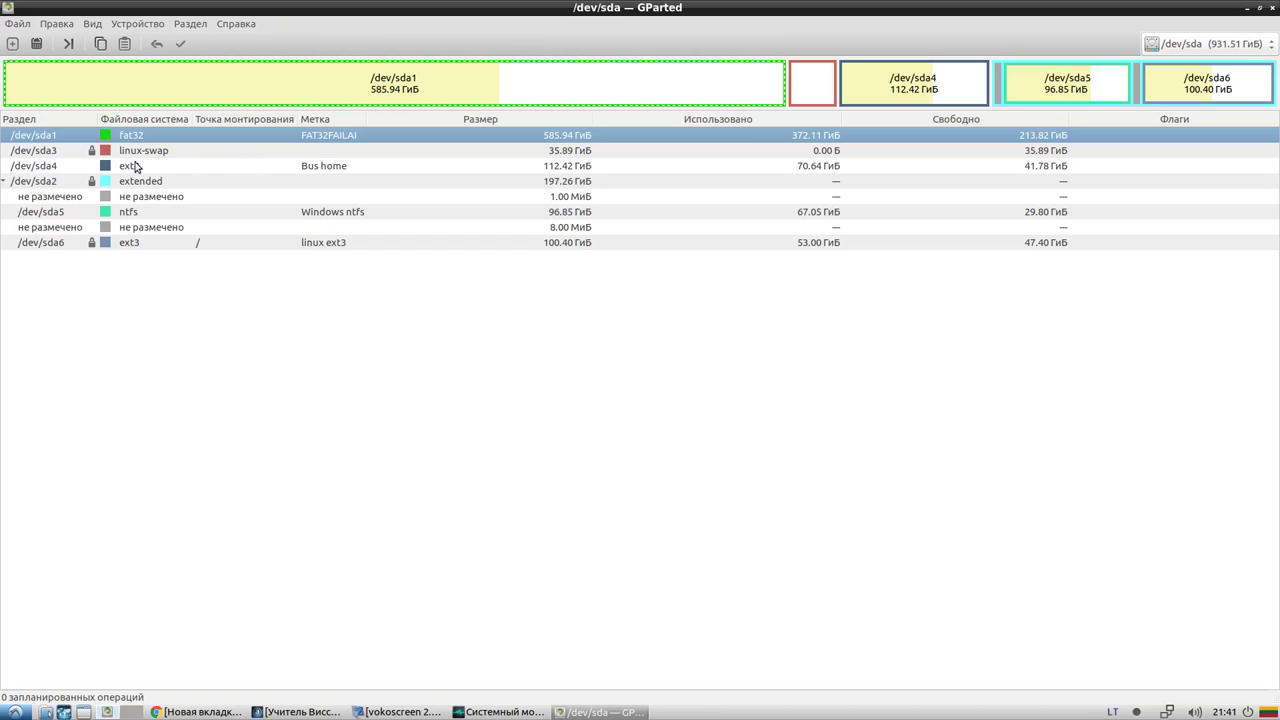
pyautogui.click(109, 158)
pyautogui.click(109, 184)
pyautogui.click(123, 154)
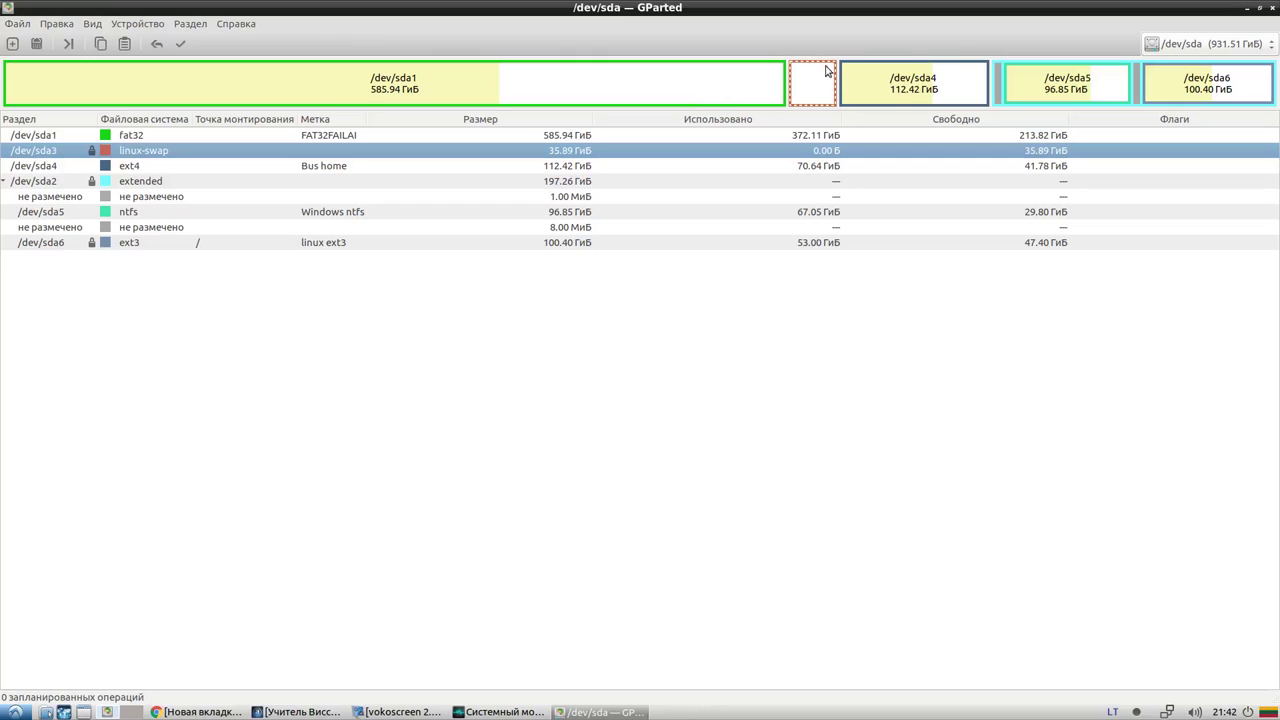
# Select /dev/sda4, sda5, the sda2 extended partition and sda1, then open the Раздел menu
pyautogui.click(913, 88)
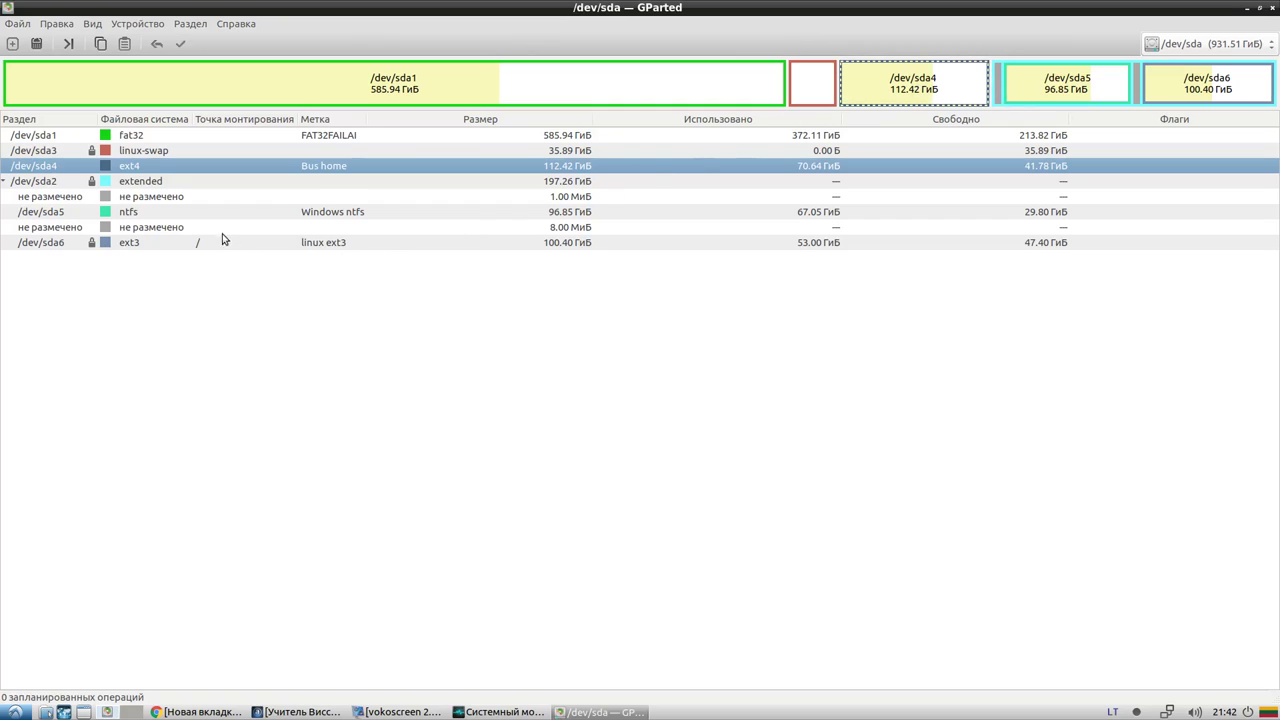
pyautogui.click(168, 213)
pyautogui.click(158, 179)
pyautogui.click(142, 137)
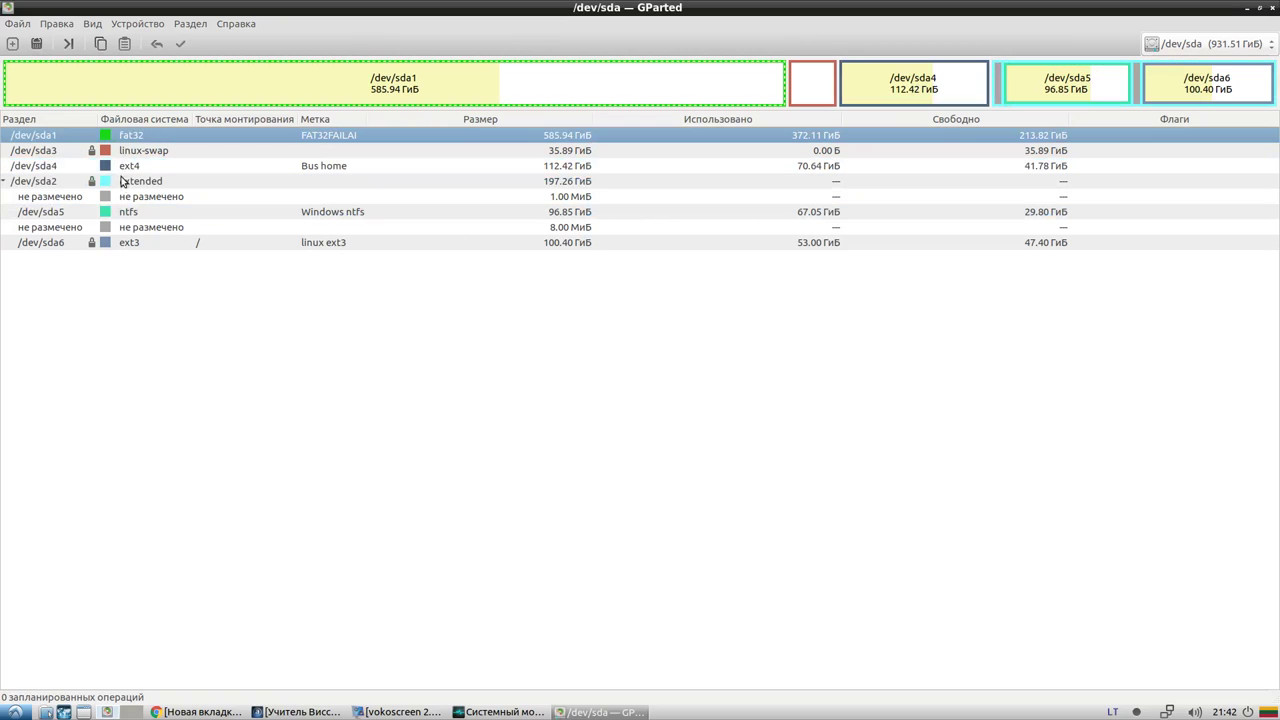
pyautogui.click(198, 28)
pyautogui.click(199, 28)
pyautogui.click(199, 28)
# Close the device menu and step through partitions sda3, sda4, sda5 and sda6
pyautogui.moveTo(144, 27)
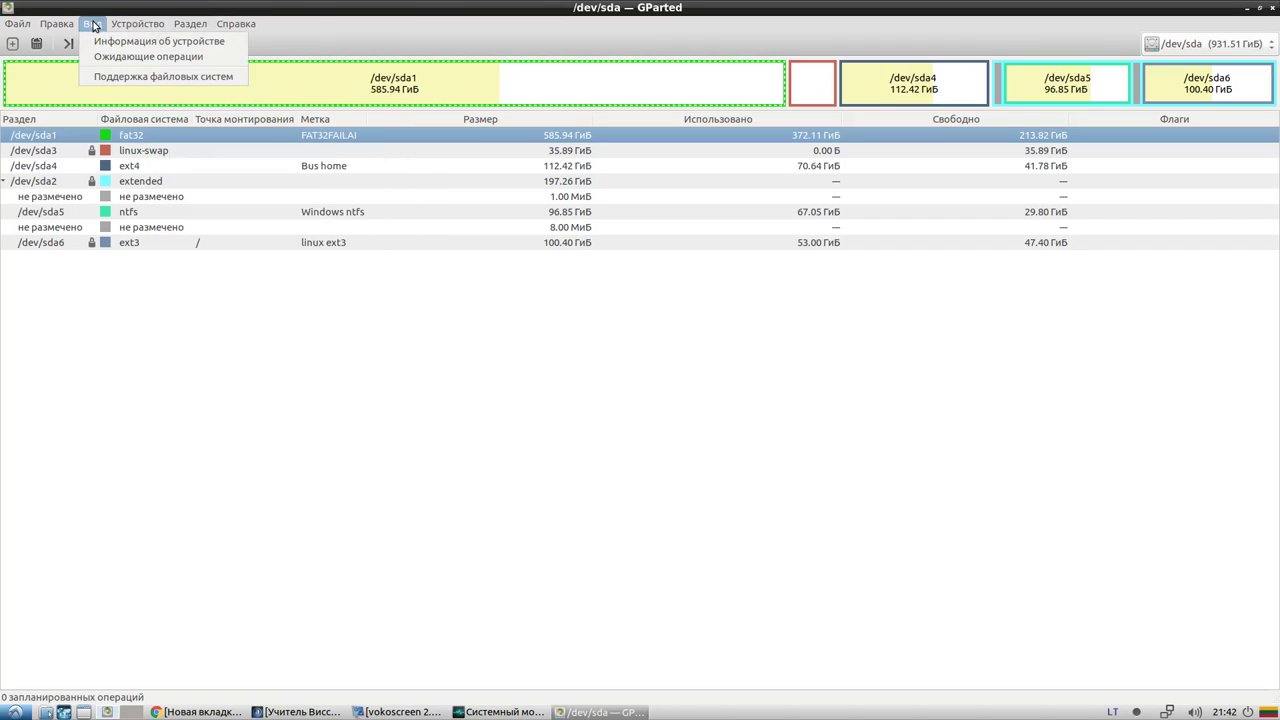
pyautogui.click(114, 24)
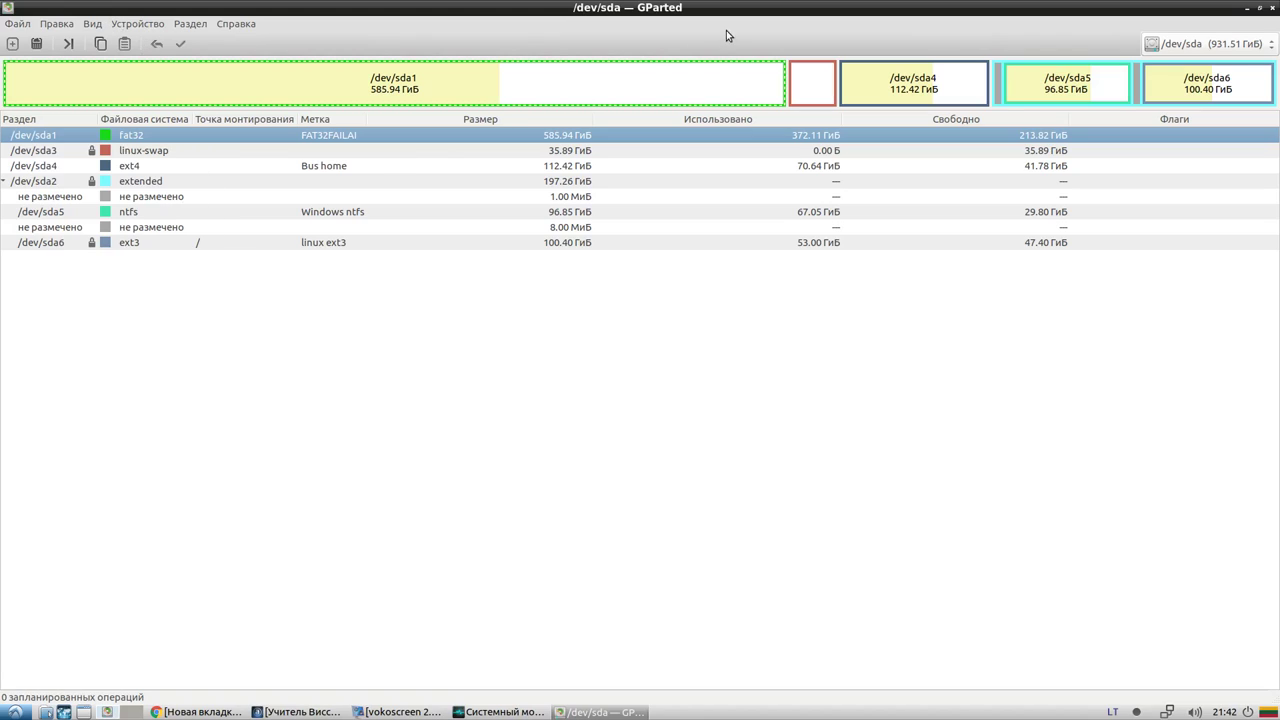
pyautogui.click(822, 88)
pyautogui.click(887, 87)
pyautogui.click(1095, 84)
pyautogui.click(1203, 83)
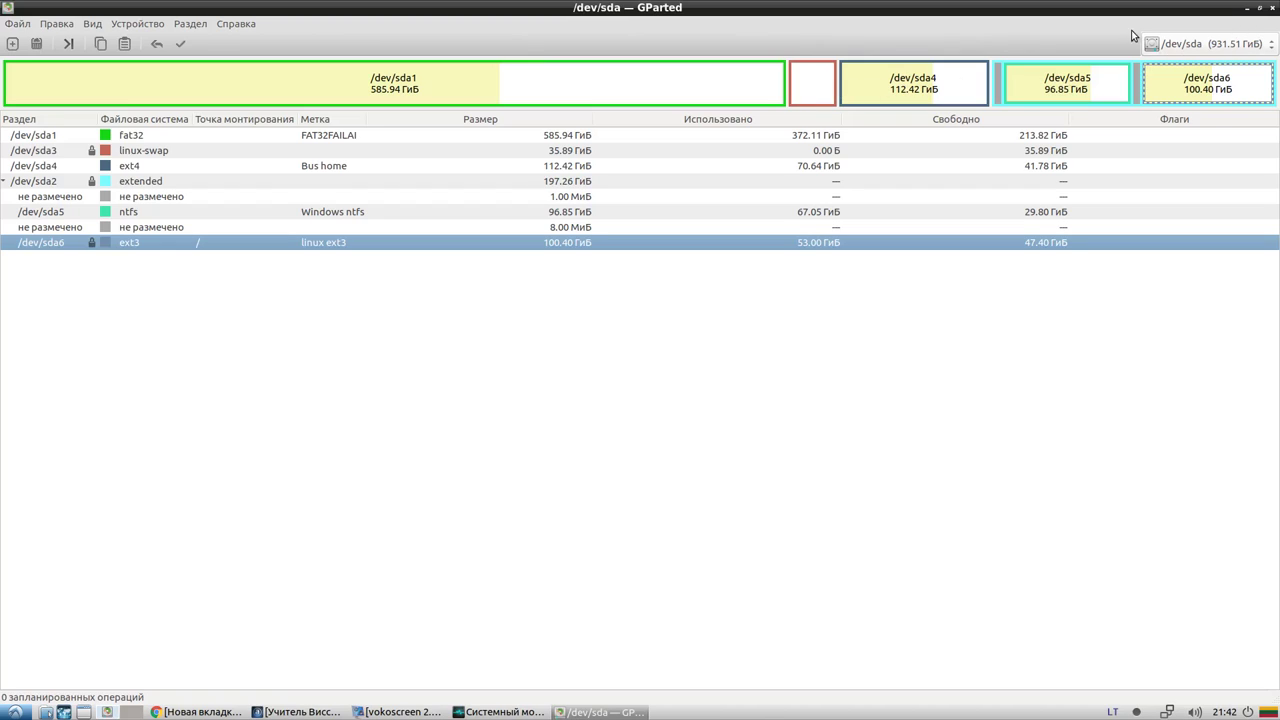
# Look over the Справка menu, then view the right-click actions for sda4
pyautogui.click(236, 23)
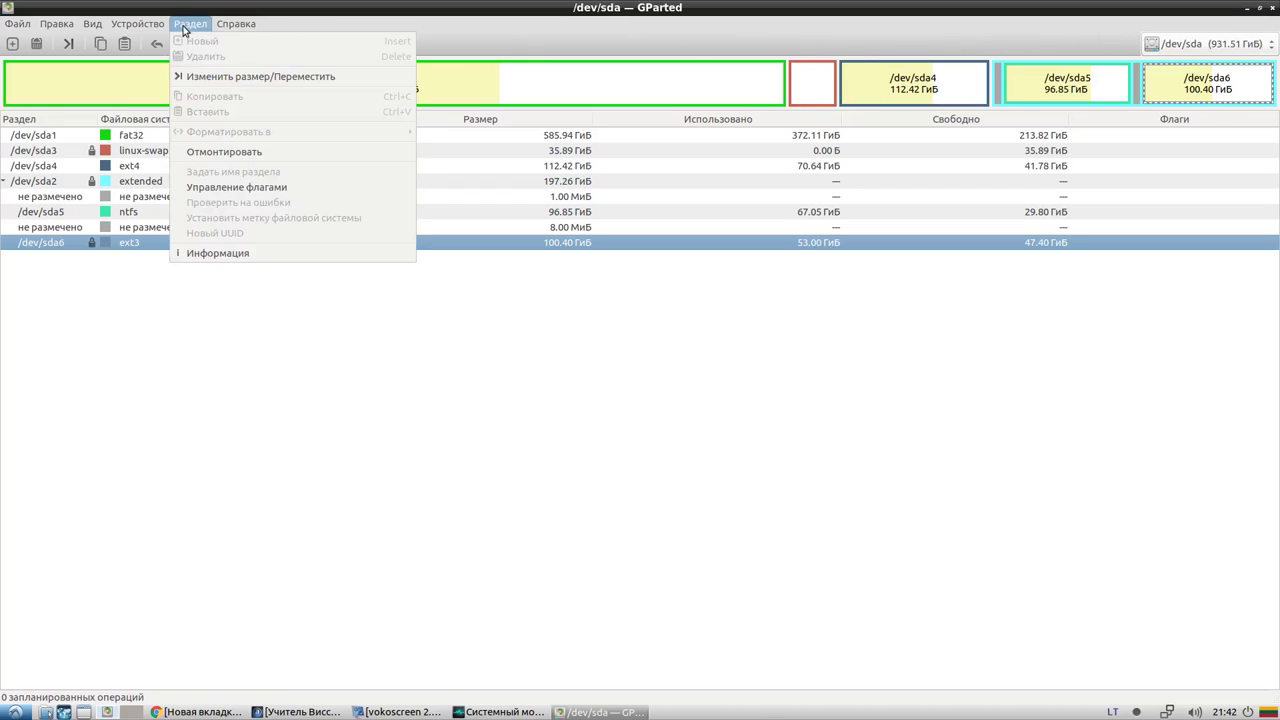
pyautogui.click(1124, 25)
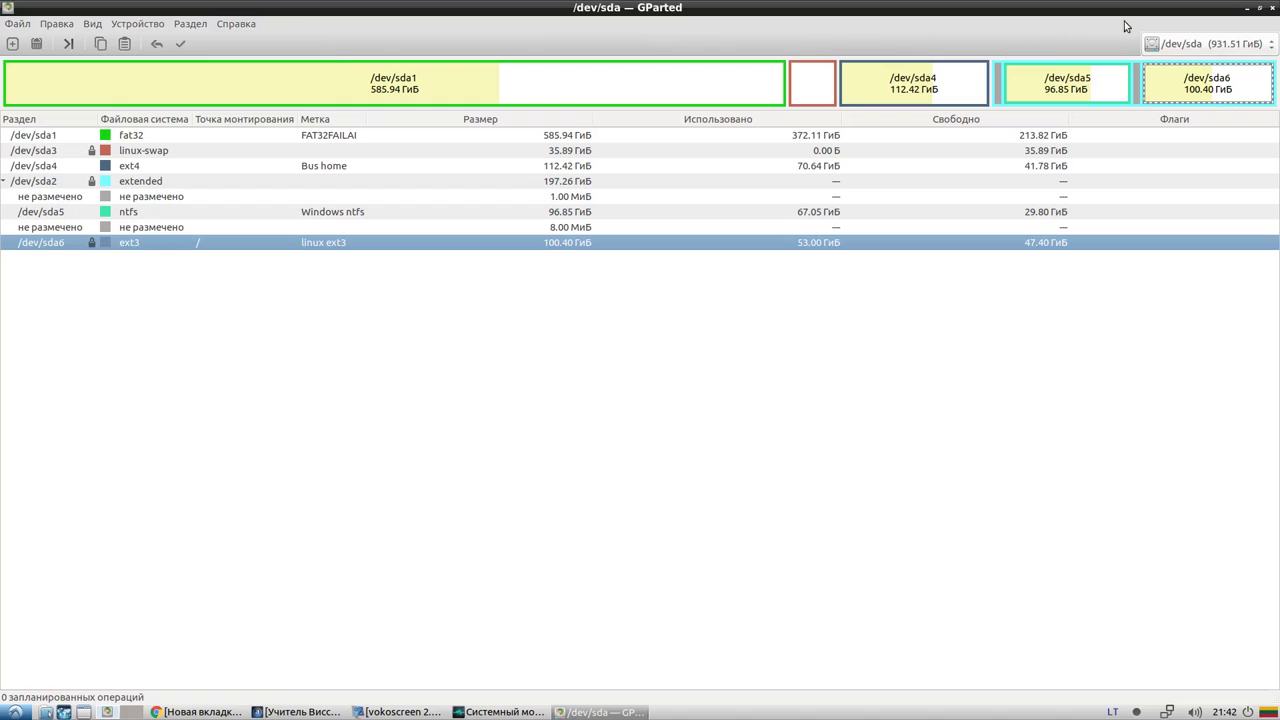
pyautogui.click(965, 81)
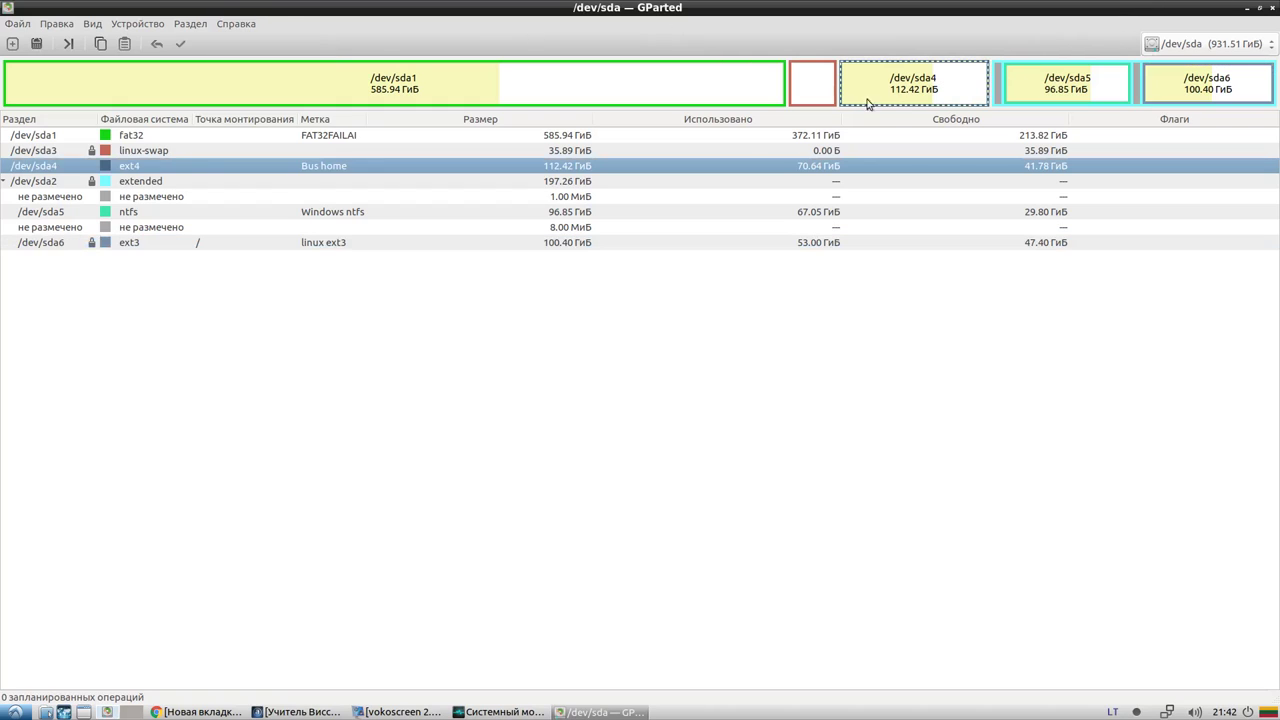
pyautogui.rightClick(552, 170)
pyautogui.click(635, 165)
# View the right-click actions for sda1, then close GParted with nothing queued
pyautogui.click(555, 88)
pyautogui.rightClick(270, 139)
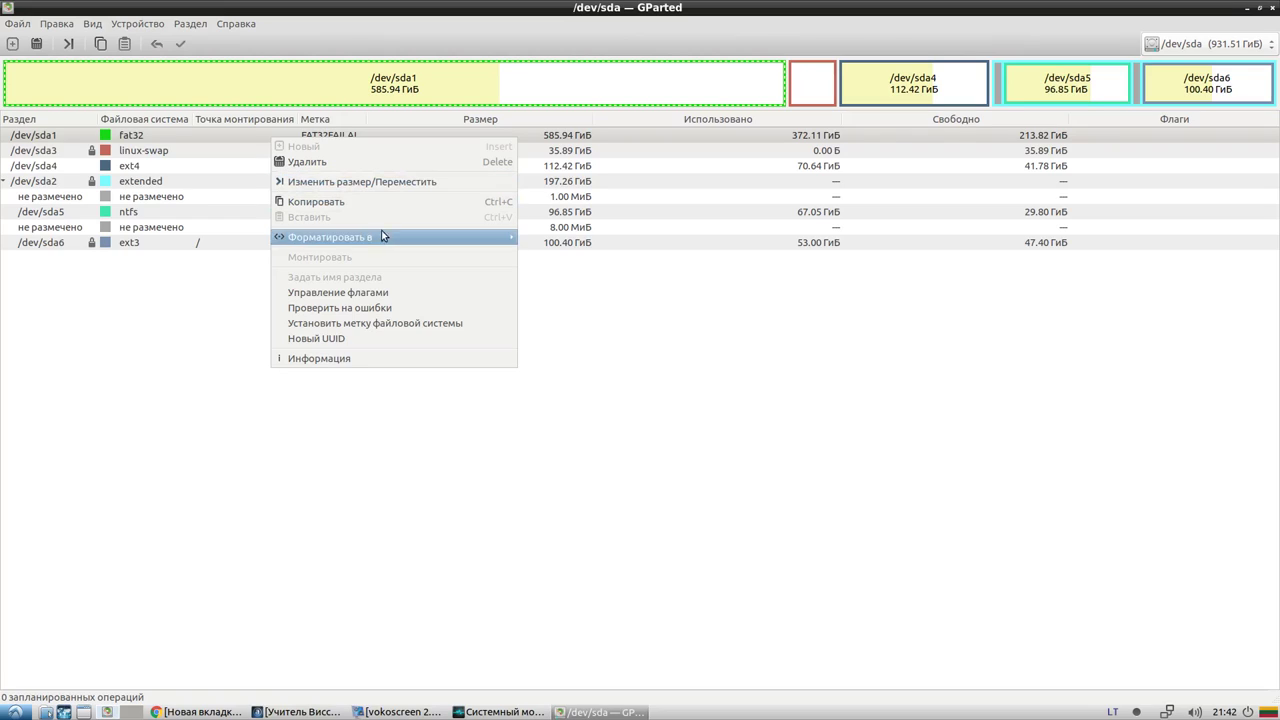
pyautogui.click(569, 420)
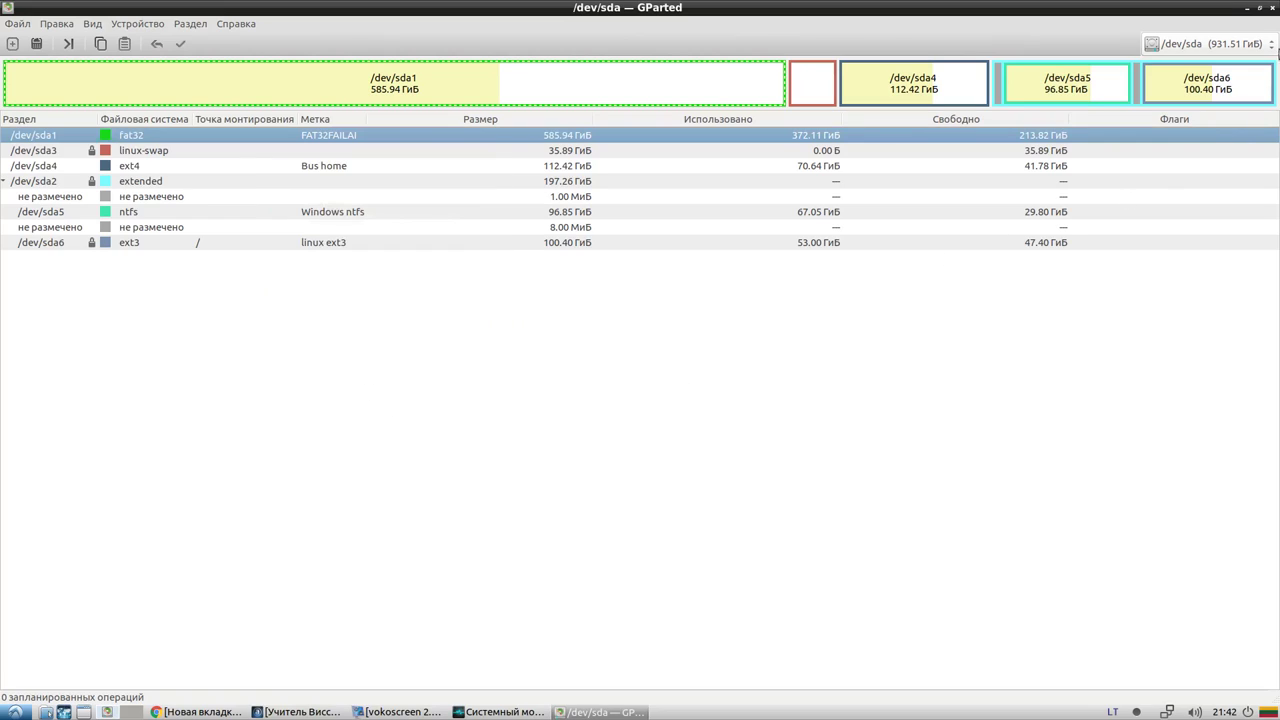
pyautogui.click(1272, 8)
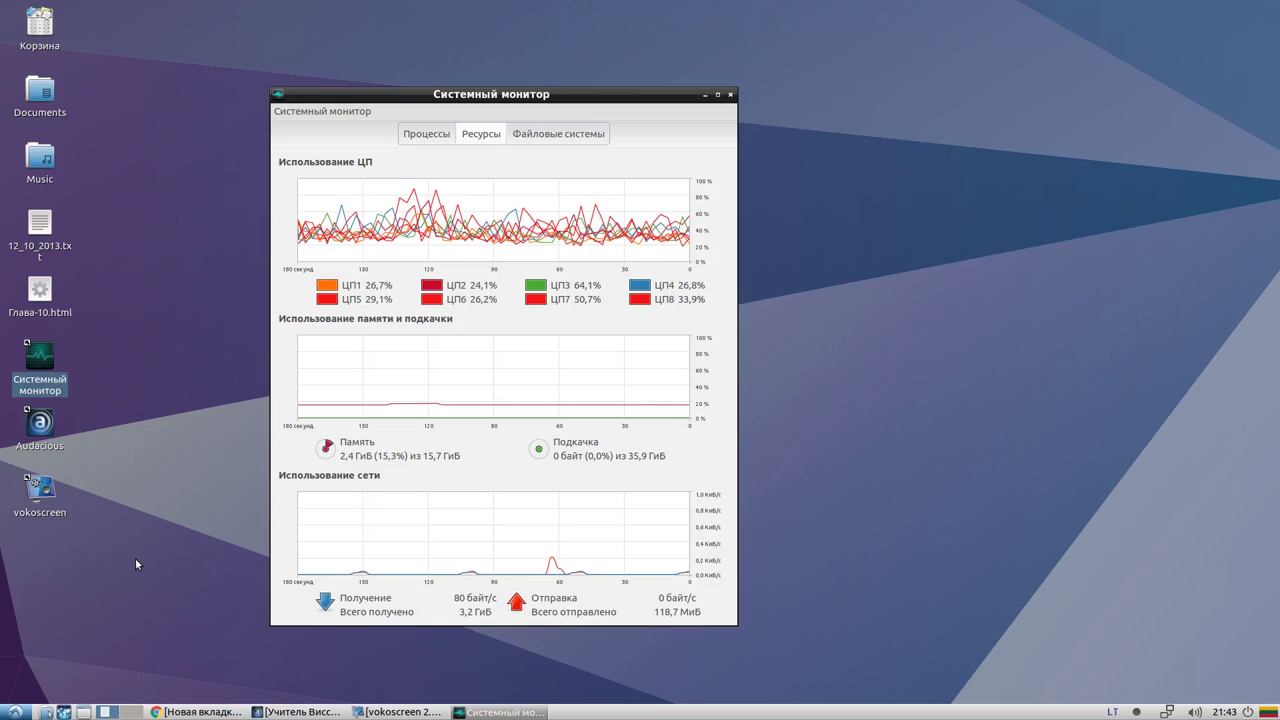
# Browse the start menu's Wine and Офис submenus, then bring Chrome's new-tab window forward
pyautogui.click(14, 712)
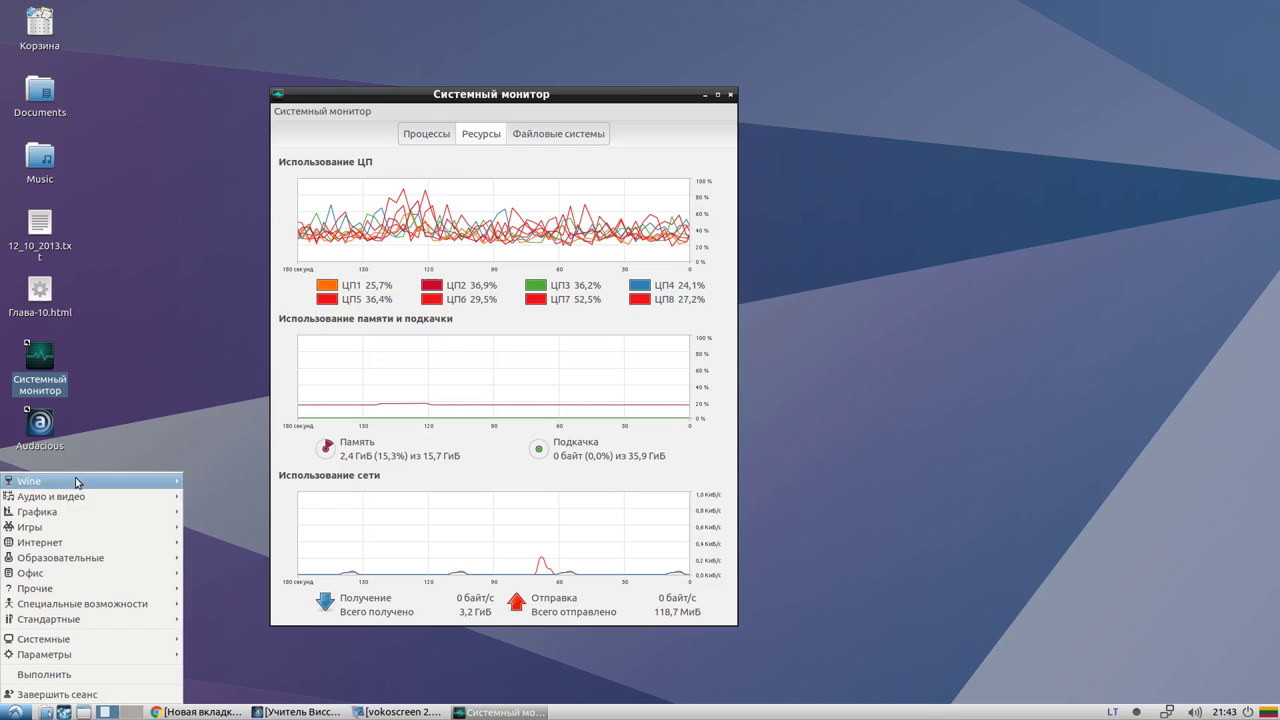
pyautogui.moveTo(93, 484)
pyautogui.moveTo(246, 486)
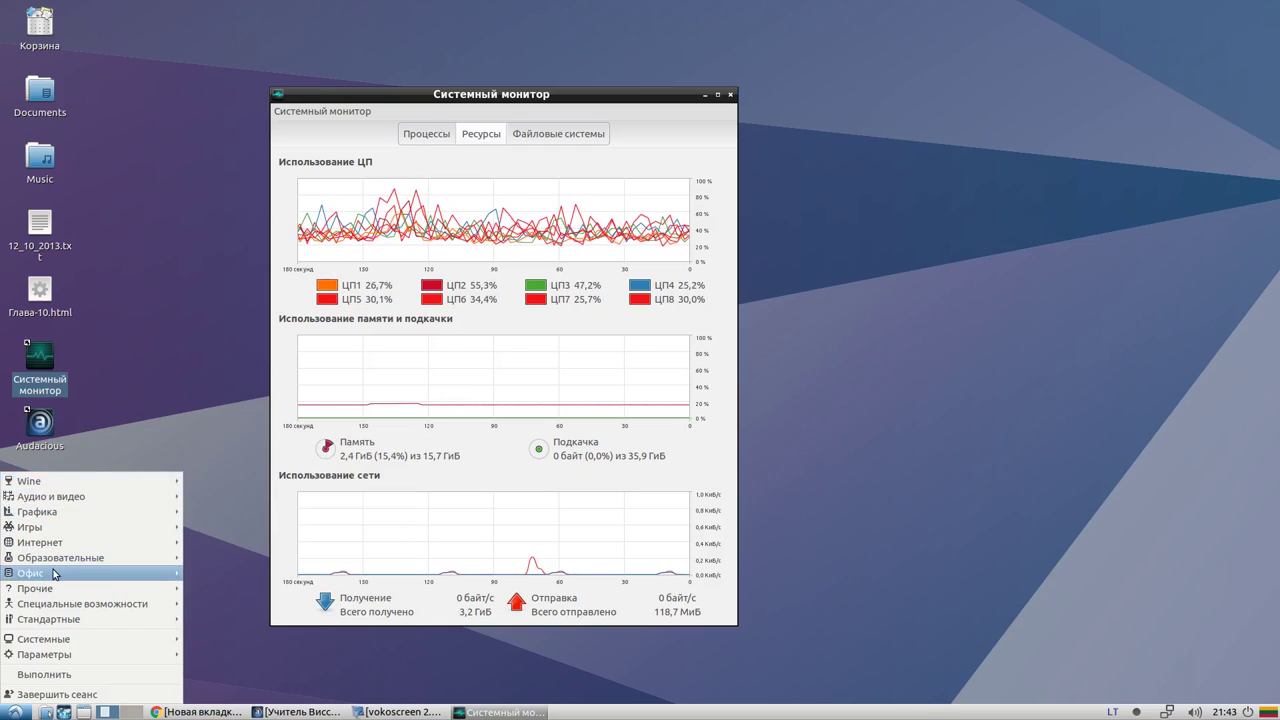
pyautogui.moveTo(55, 572)
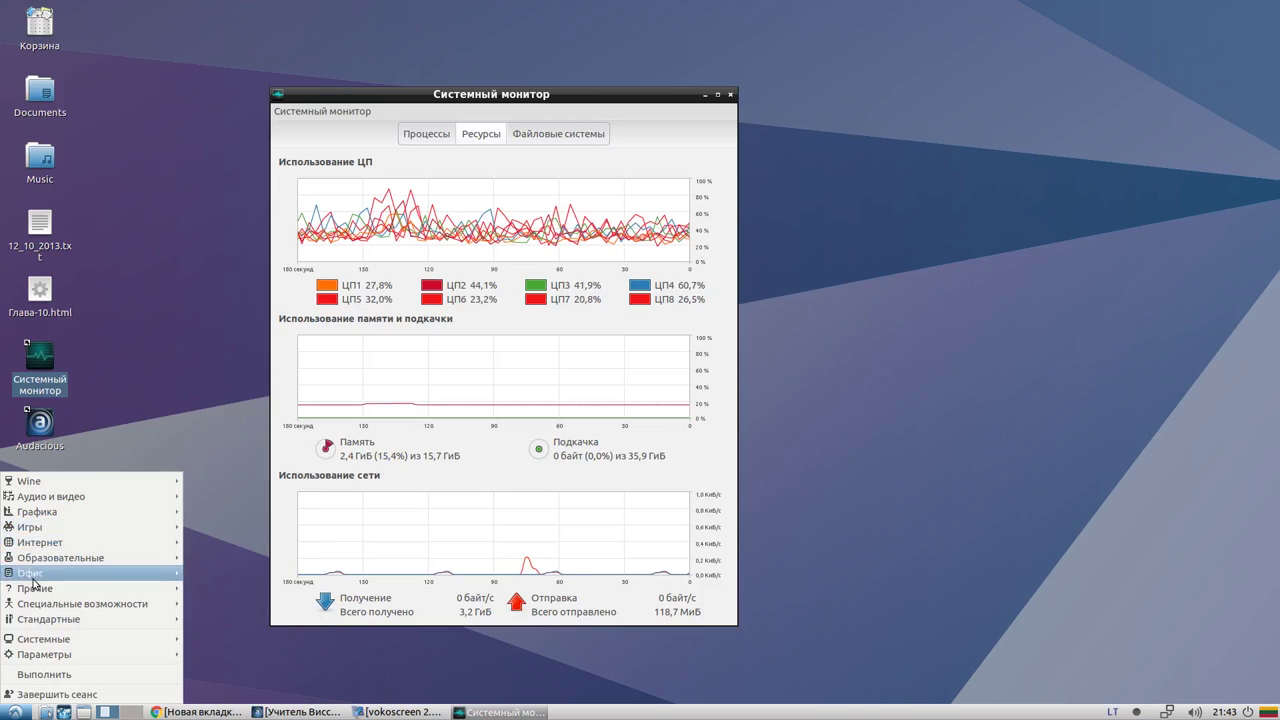
pyautogui.click(17, 712)
pyautogui.click(198, 712)
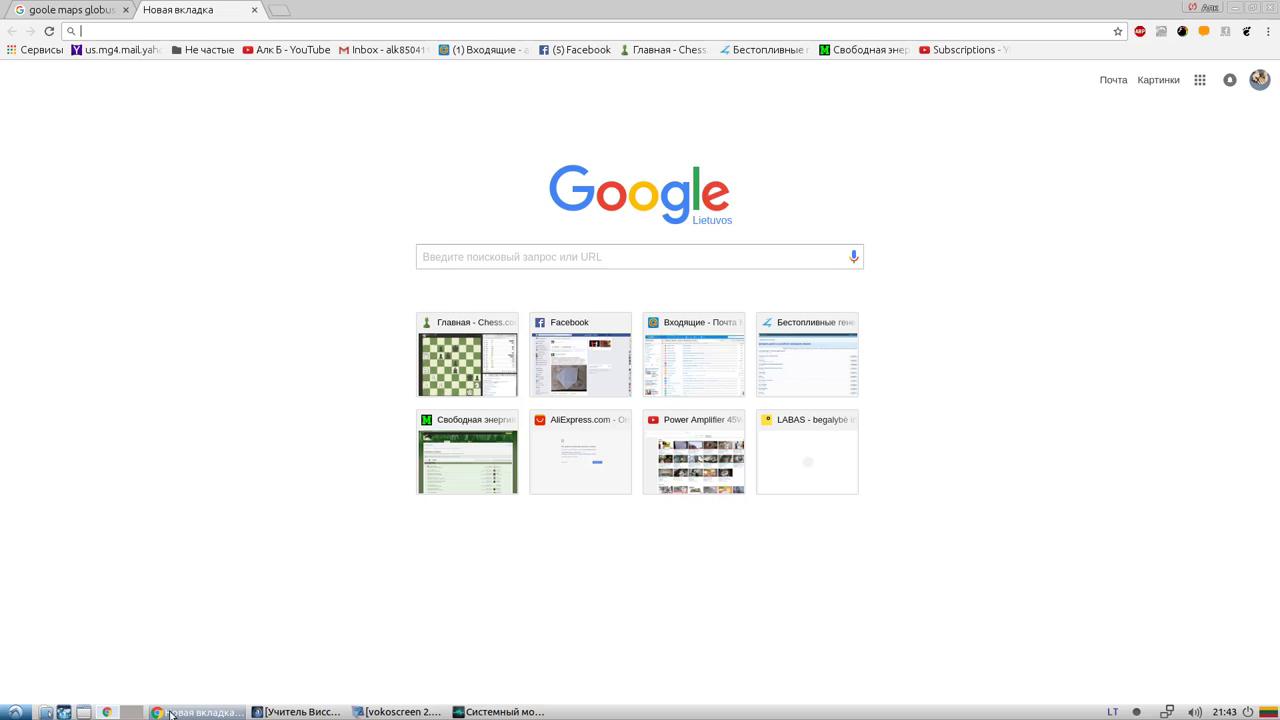
# Open and close the start menu a few times and toggle the System Monitor window
pyautogui.click(17, 712)
pyautogui.click(17, 712)
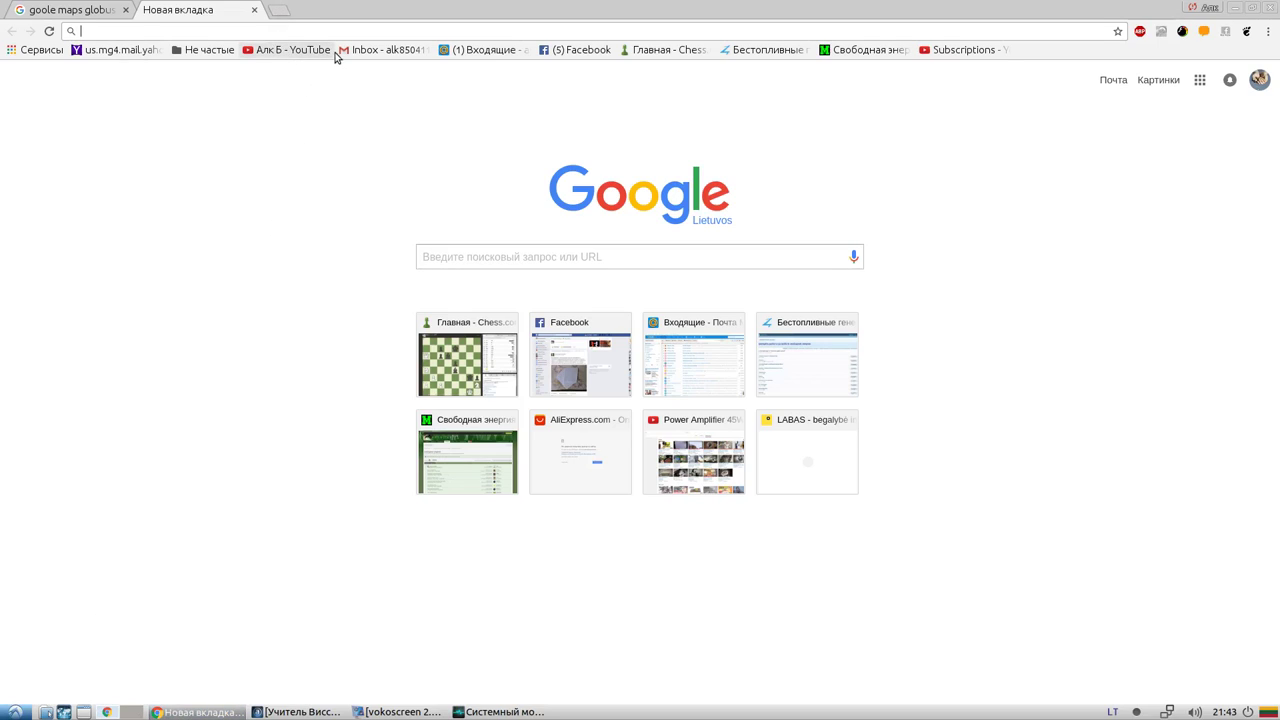
pyautogui.click(10, 711)
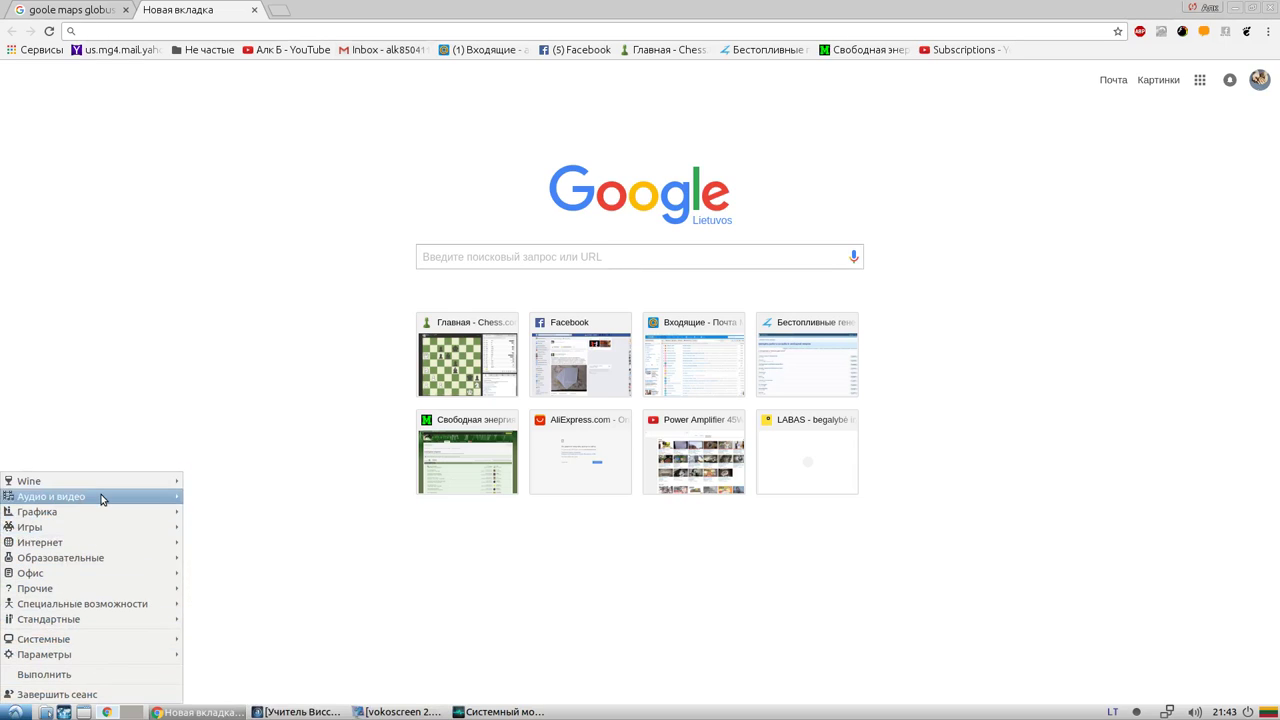
pyautogui.moveTo(83, 594)
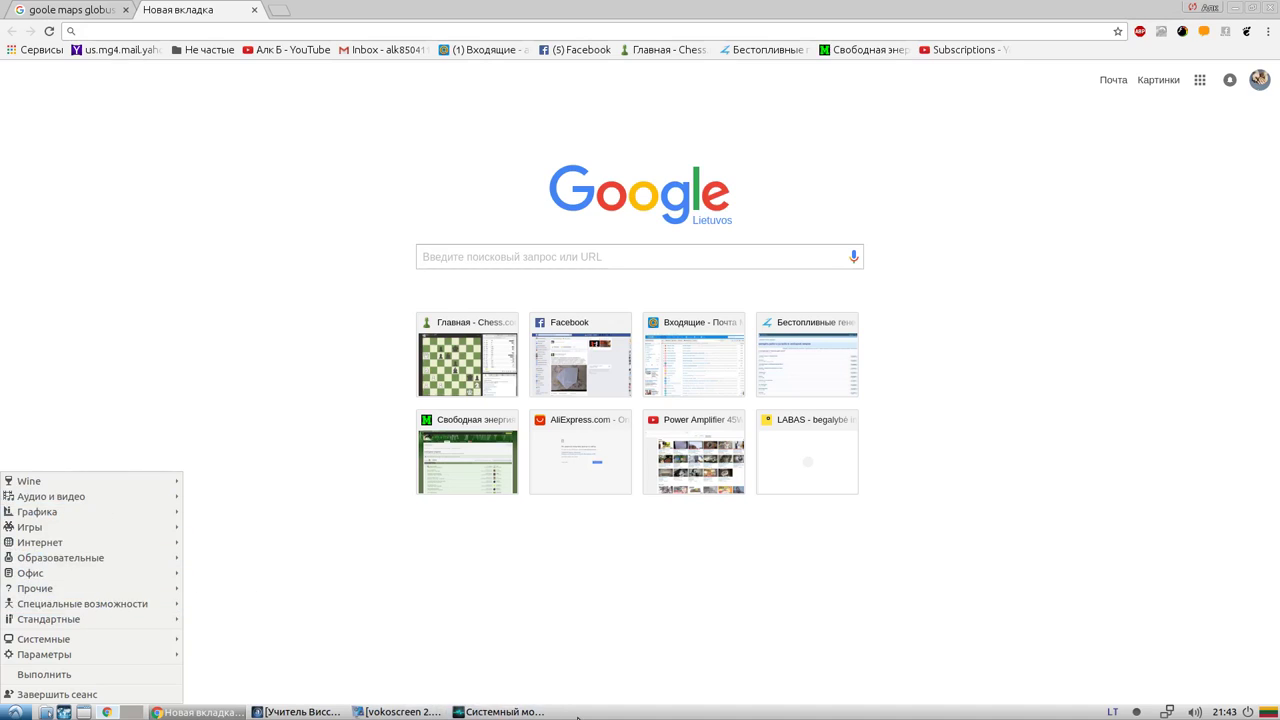
pyautogui.click(530, 712)
pyautogui.click(532, 714)
# Minimize all windows with Show Desktop to reveal the bare LXDE desktop
pyautogui.click(15, 712)
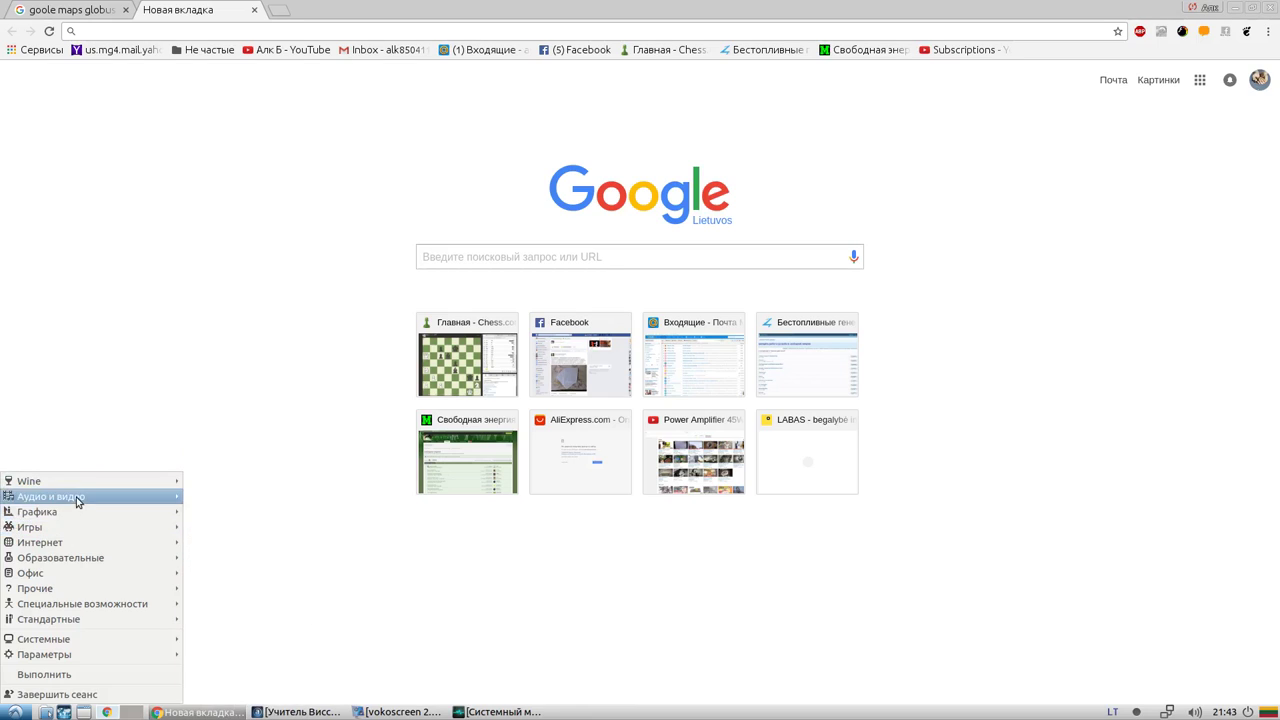
pyautogui.moveTo(66, 585)
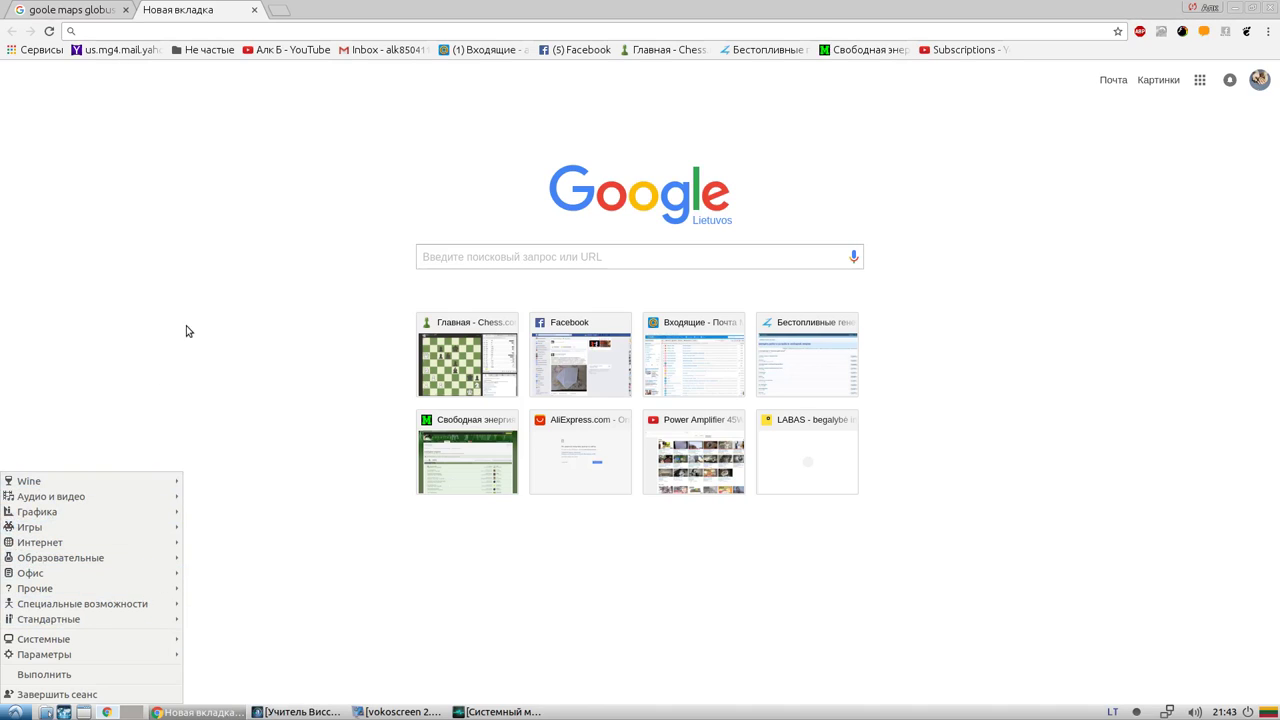
pyautogui.click(111, 317)
pyautogui.click(66, 712)
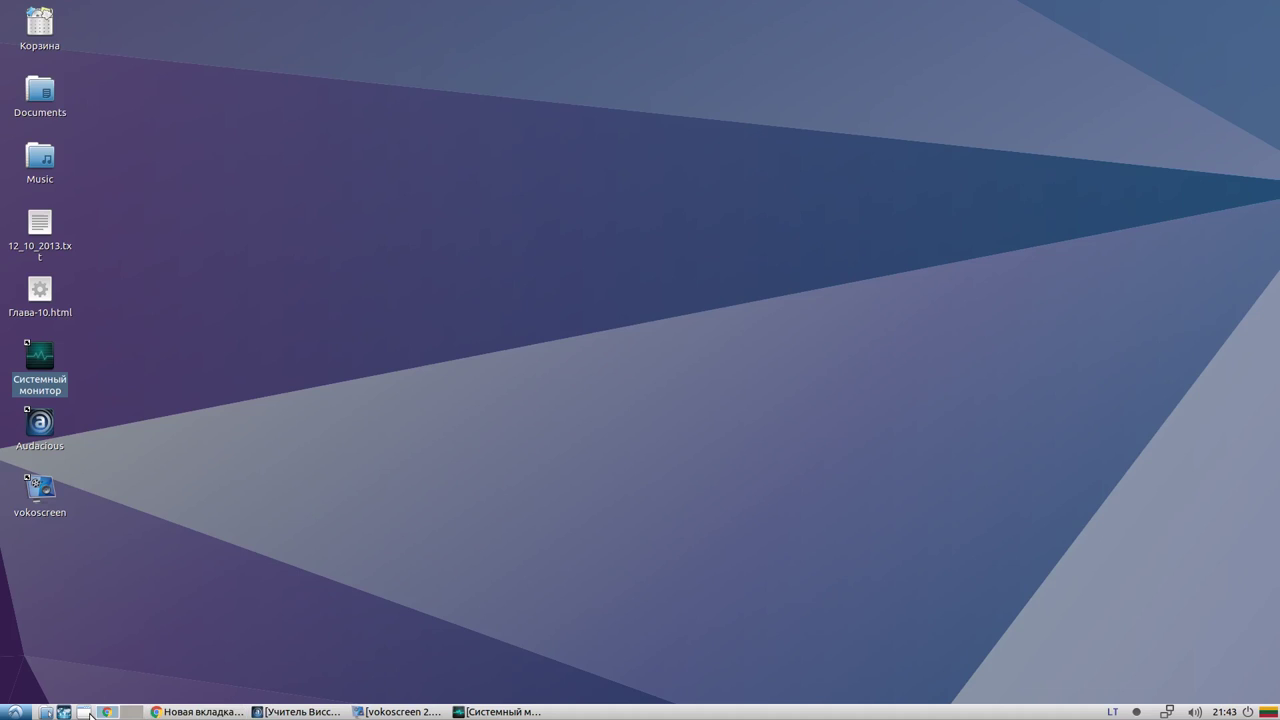
# Open the start menu with the Системные submenu showing
pyautogui.click(14, 712)
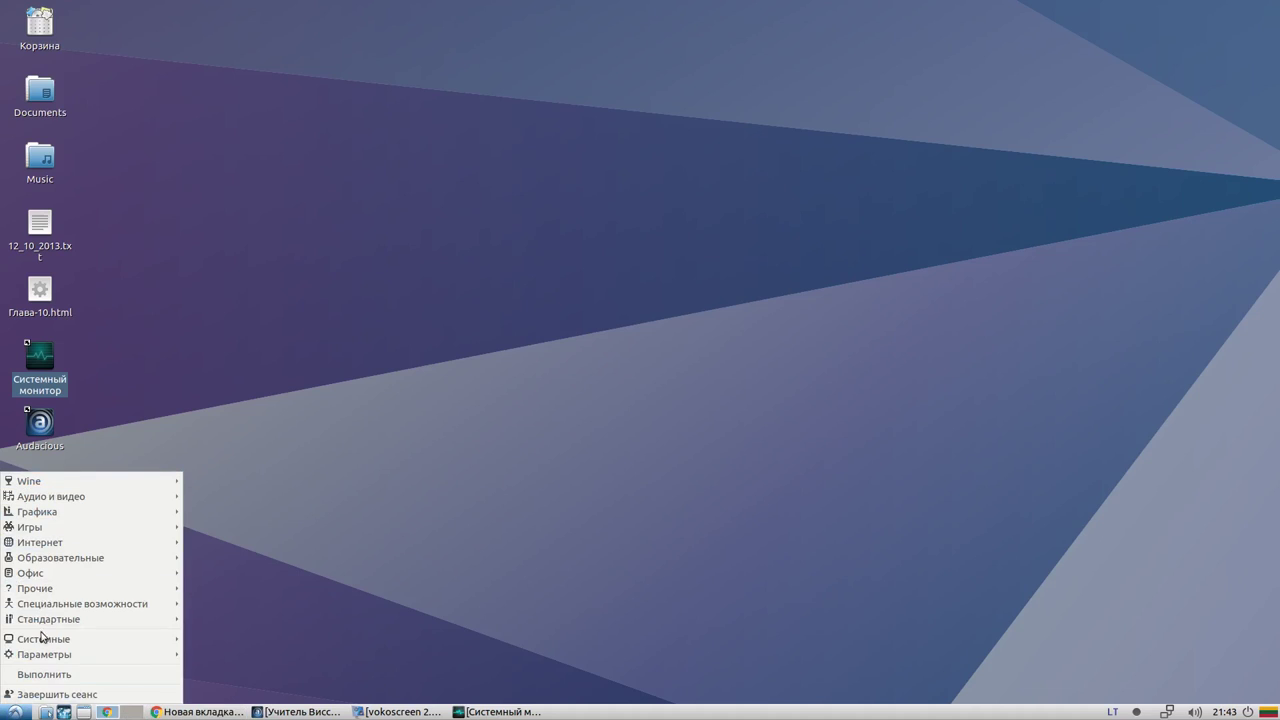
pyautogui.click(86, 712)
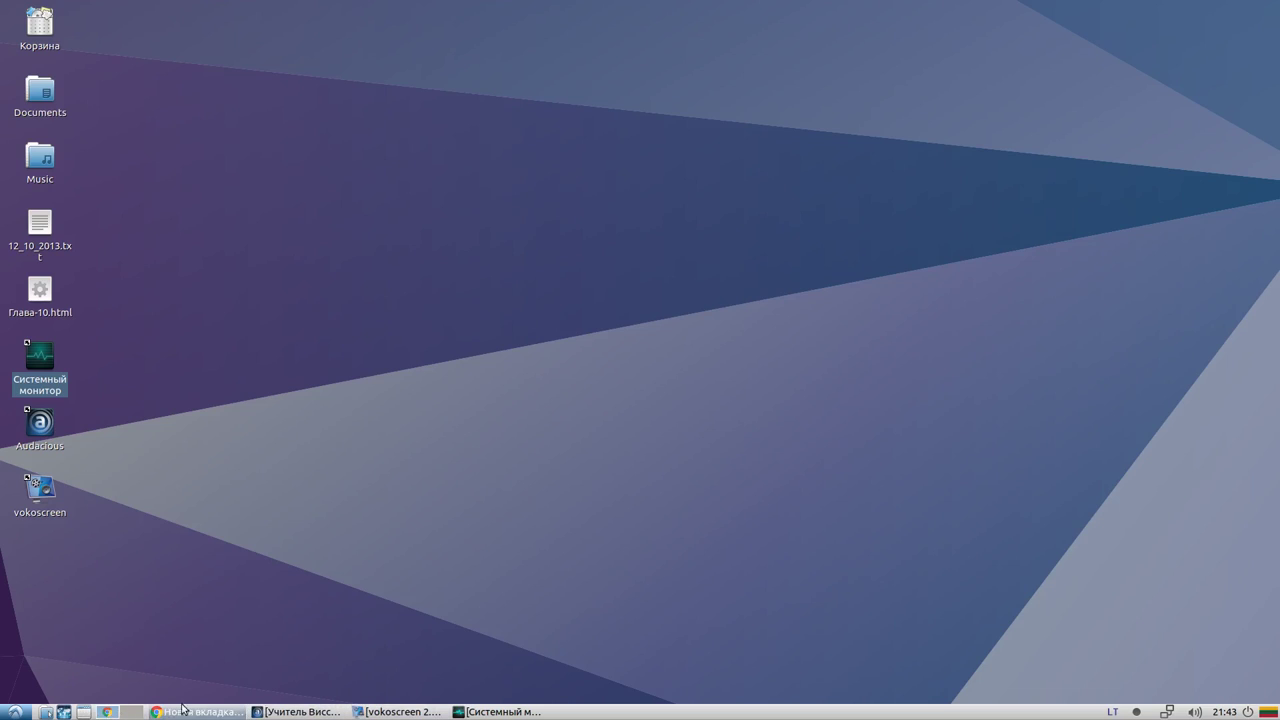
pyautogui.click(12, 711)
pyautogui.moveTo(57, 623)
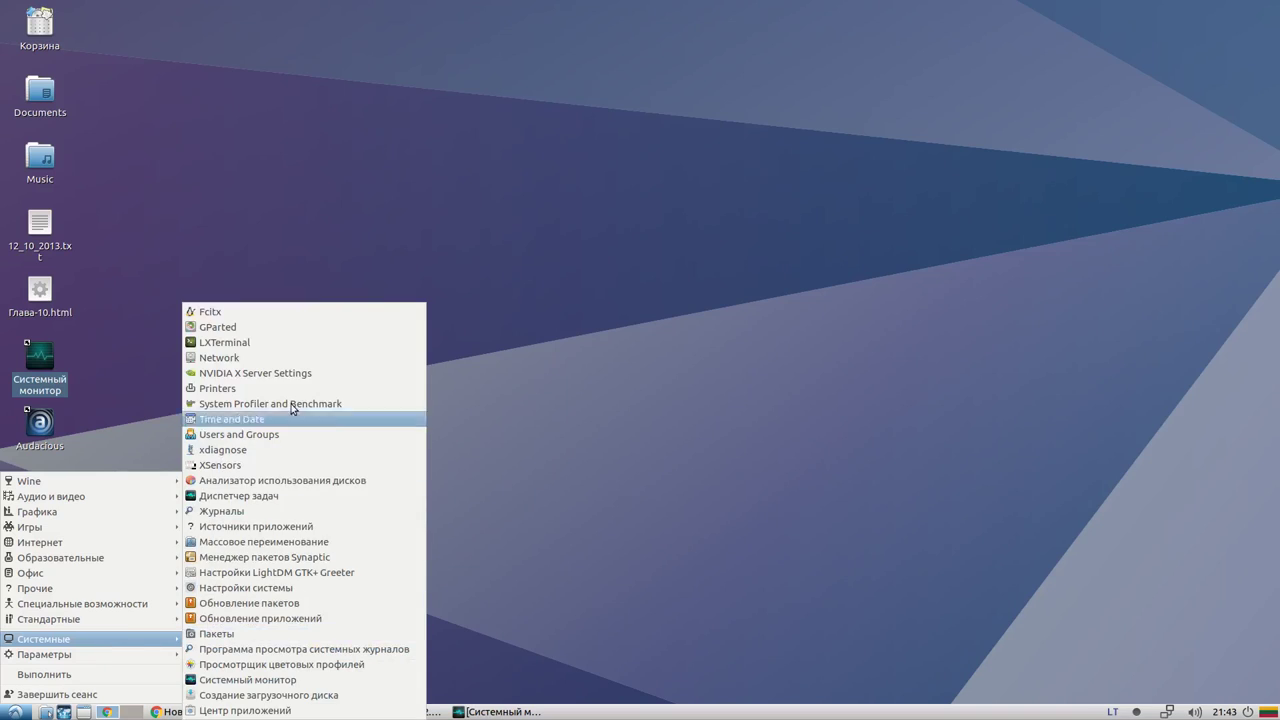
# Launch LXTerminal, drag it onto the desktop, close it, and open Documents from the desktop
pyautogui.click(272, 346)
pyautogui.moveTo(102, 28); pyautogui.dragTo(286, 168)
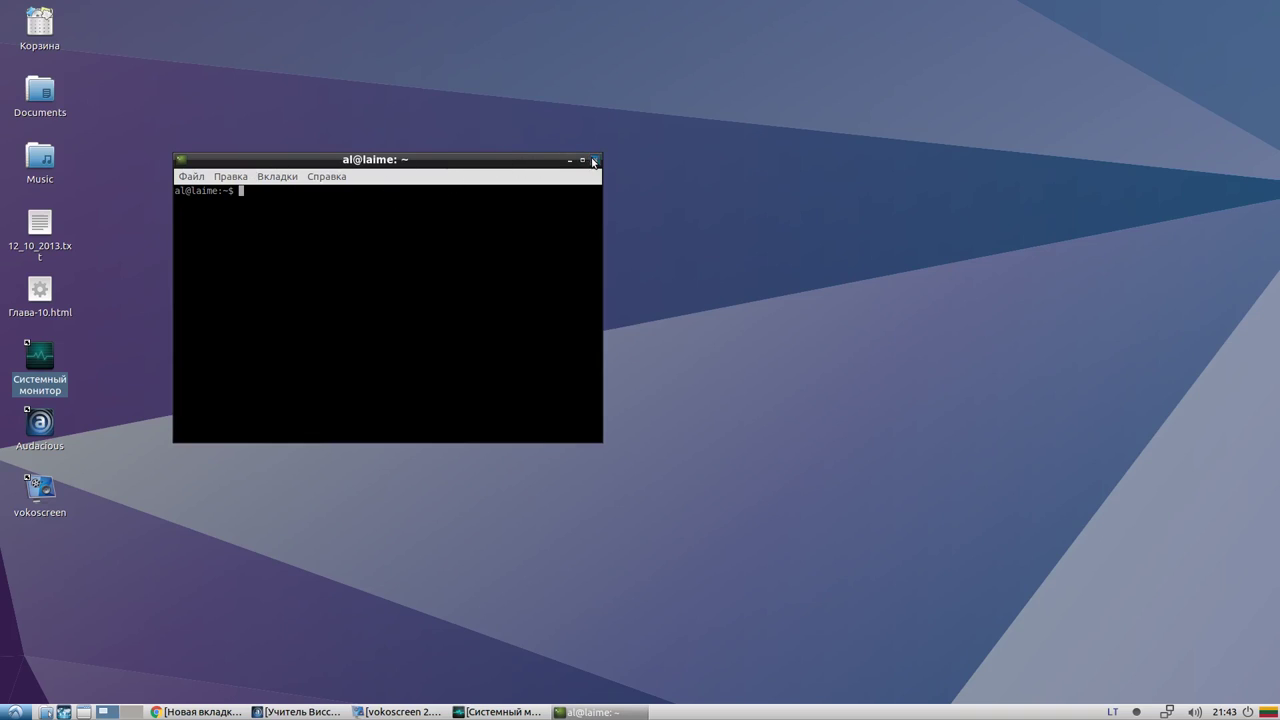
pyautogui.click(594, 160)
pyautogui.doubleClick(42, 100)
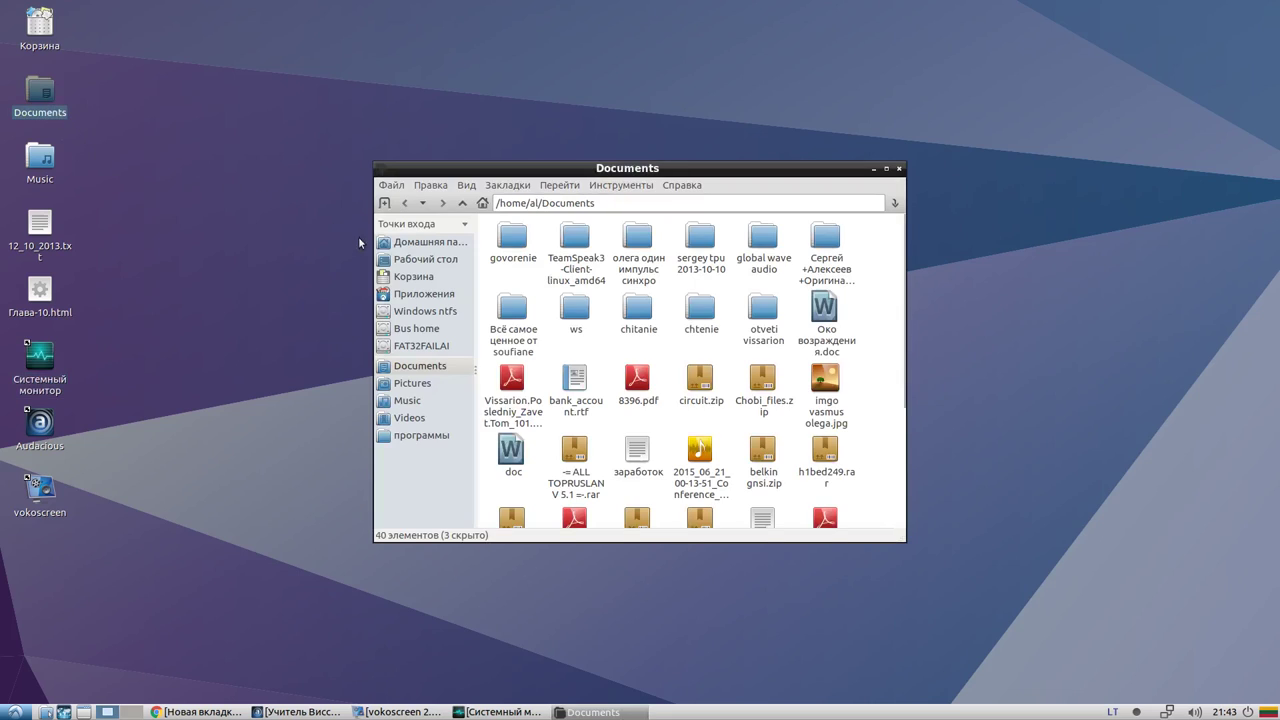
# Browse the sidebar places and mount the Windows ntfs, Bus home and FAT32FAILAI drives
pyautogui.click(448, 260)
pyautogui.click(442, 244)
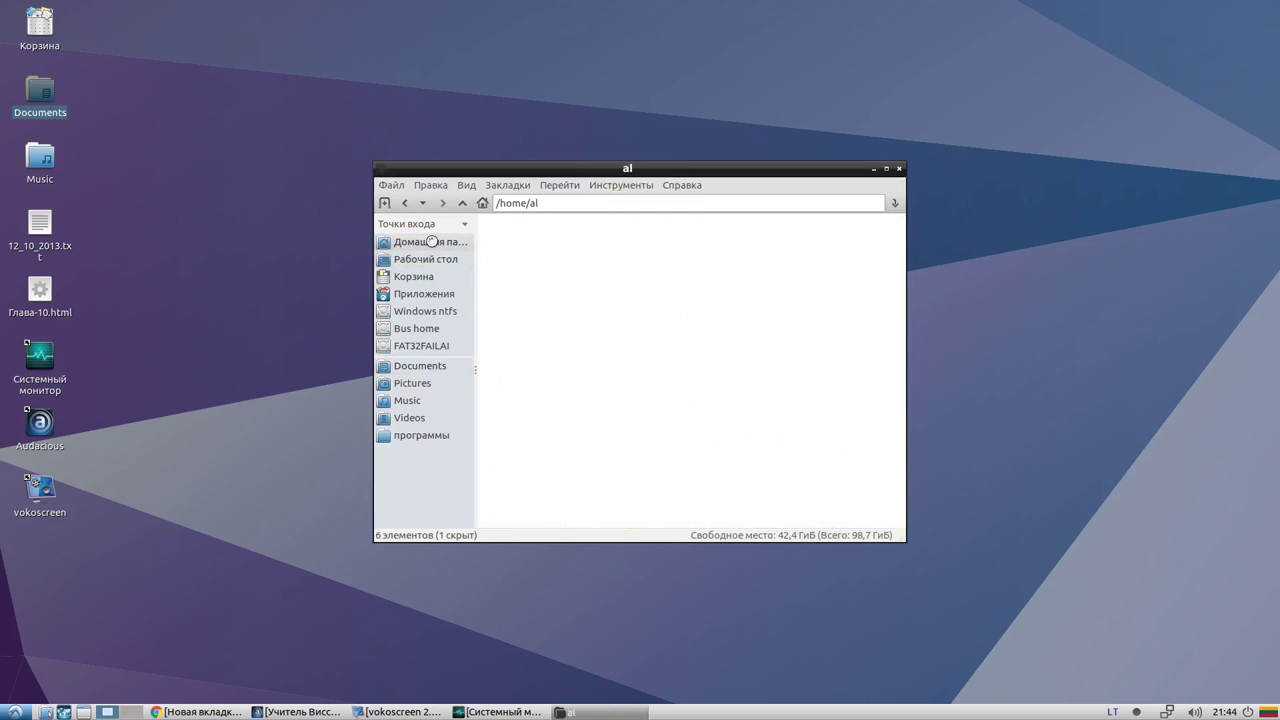
pyautogui.click(436, 264)
pyautogui.click(436, 277)
pyautogui.click(437, 294)
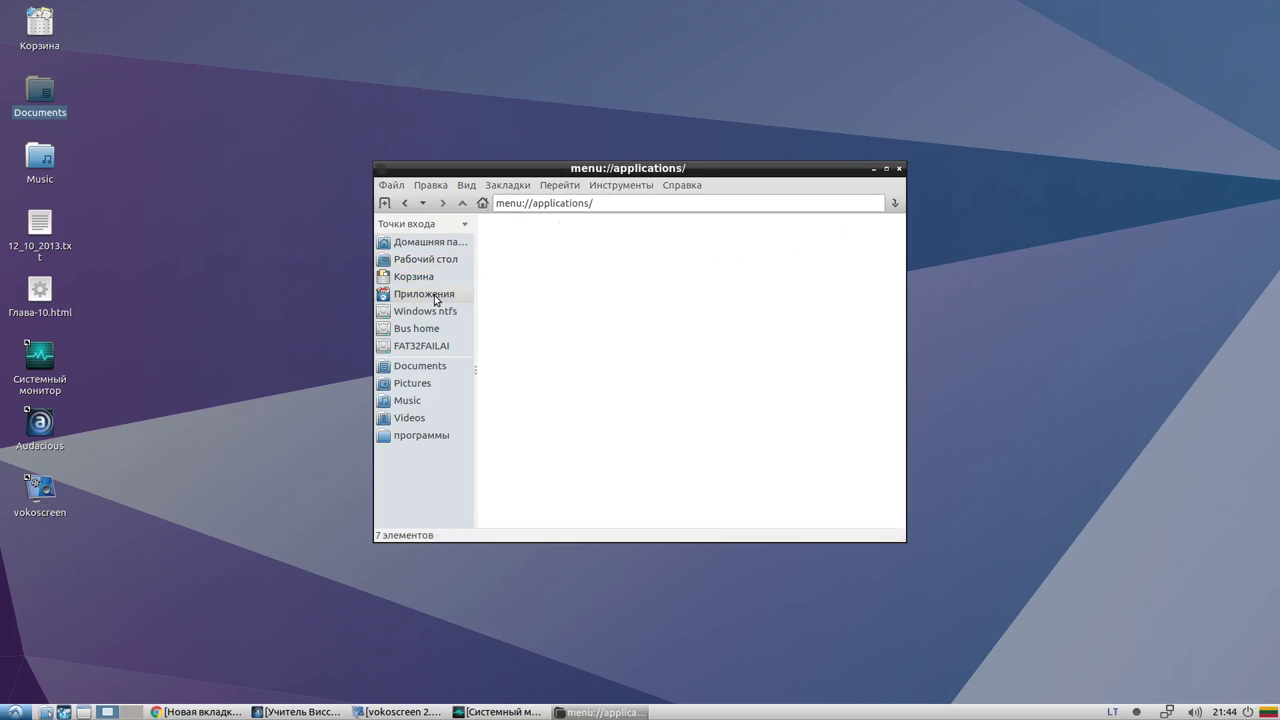
pyautogui.click(429, 313)
pyautogui.click(428, 331)
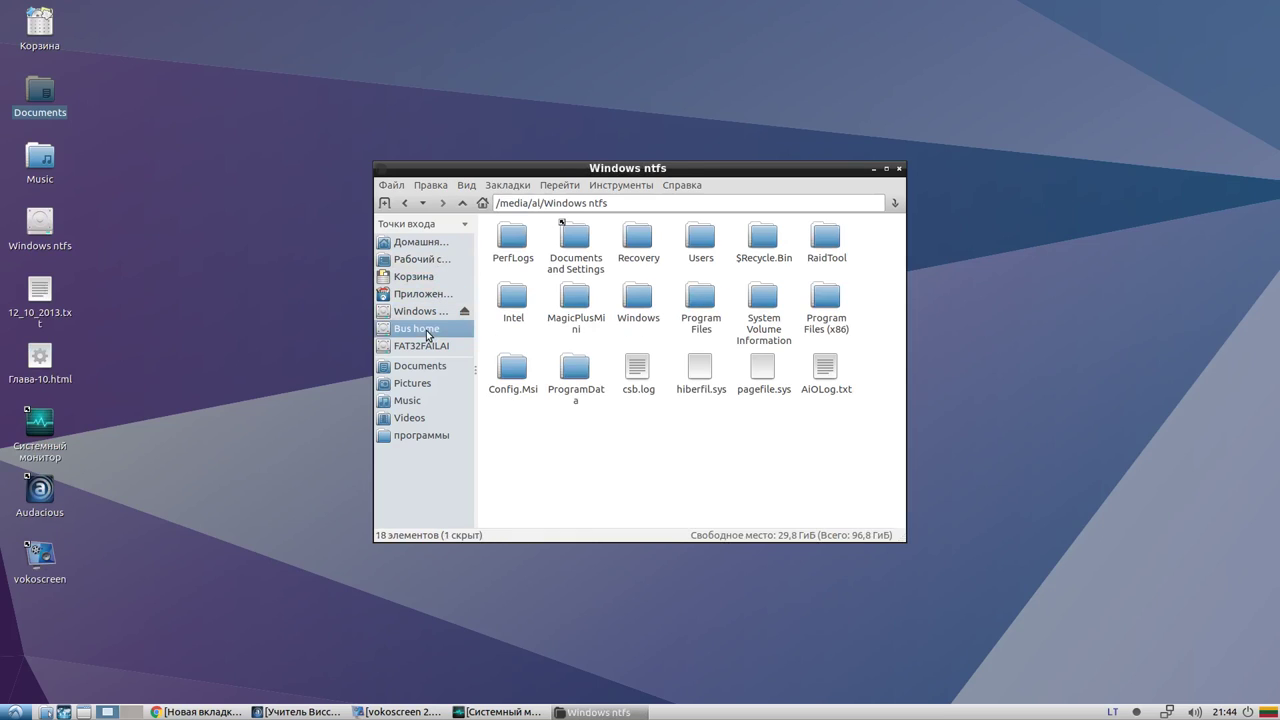
pyautogui.click(428, 345)
pyautogui.click(424, 296)
# View the Desktop, Documents and Pictures folders, then close the file manager window
pyautogui.click(425, 260)
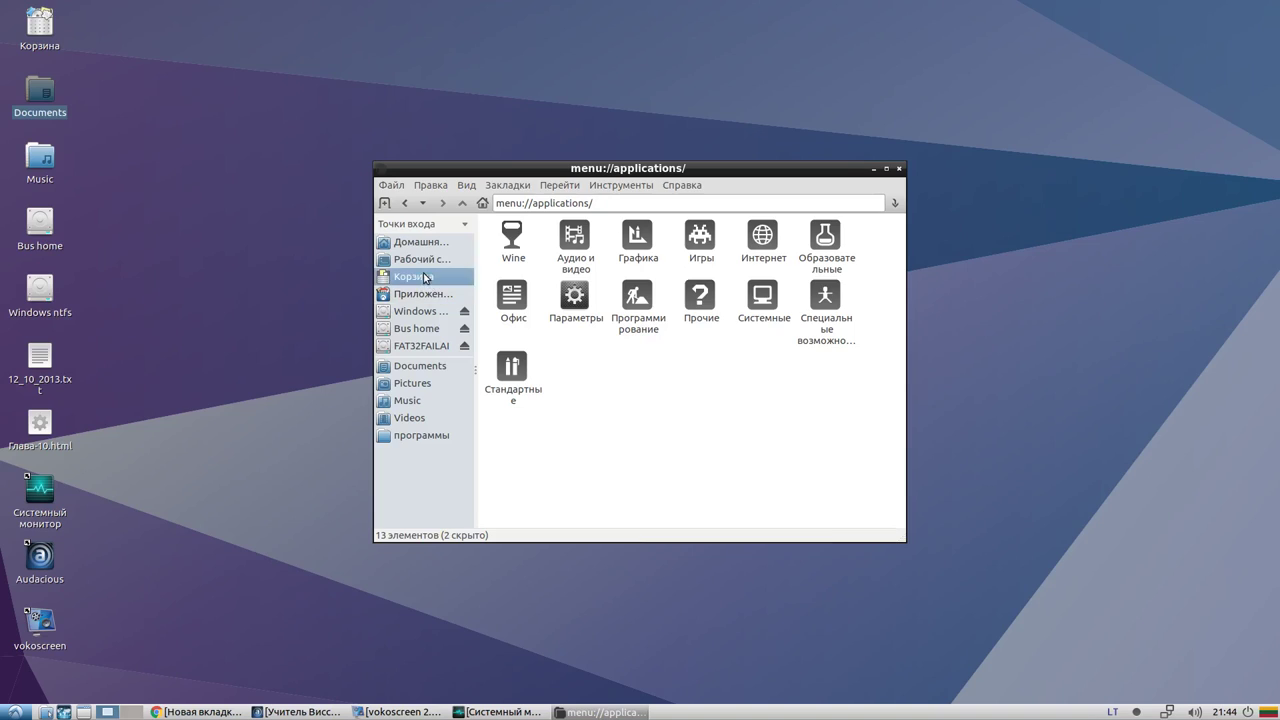
pyautogui.click(418, 366)
pyautogui.click(418, 384)
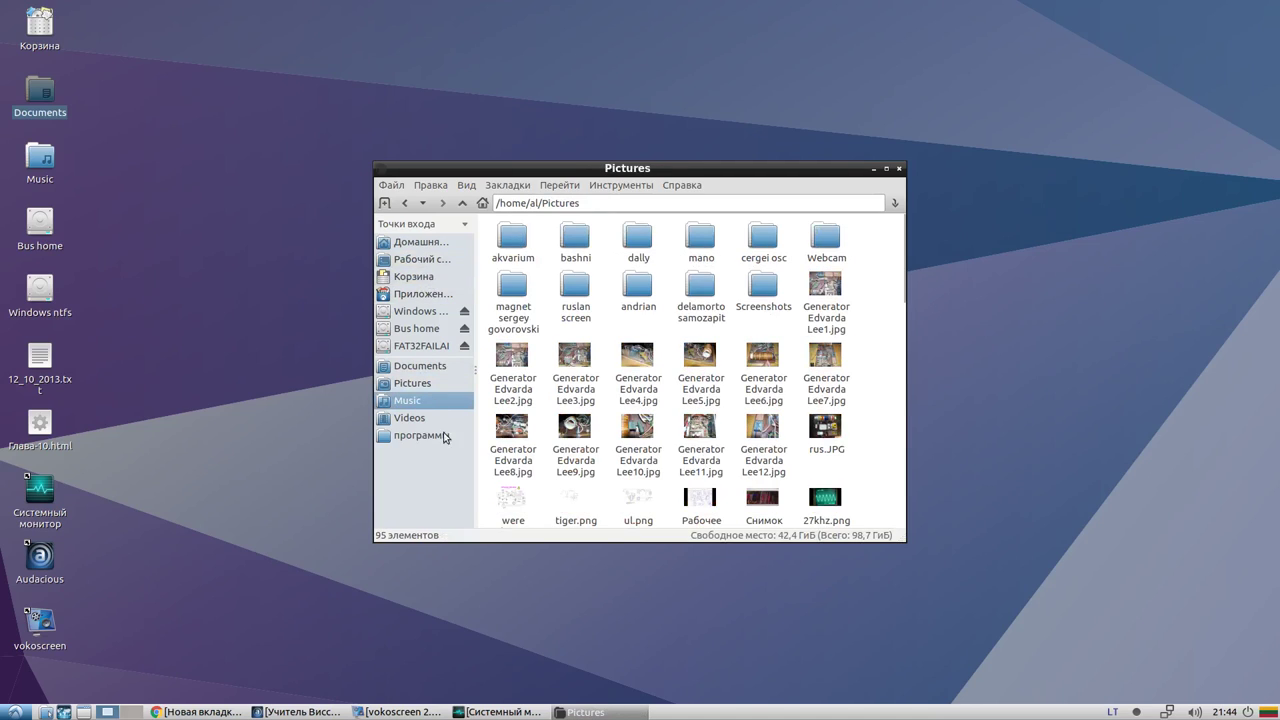
pyautogui.hotkey('ctrl', 'w')
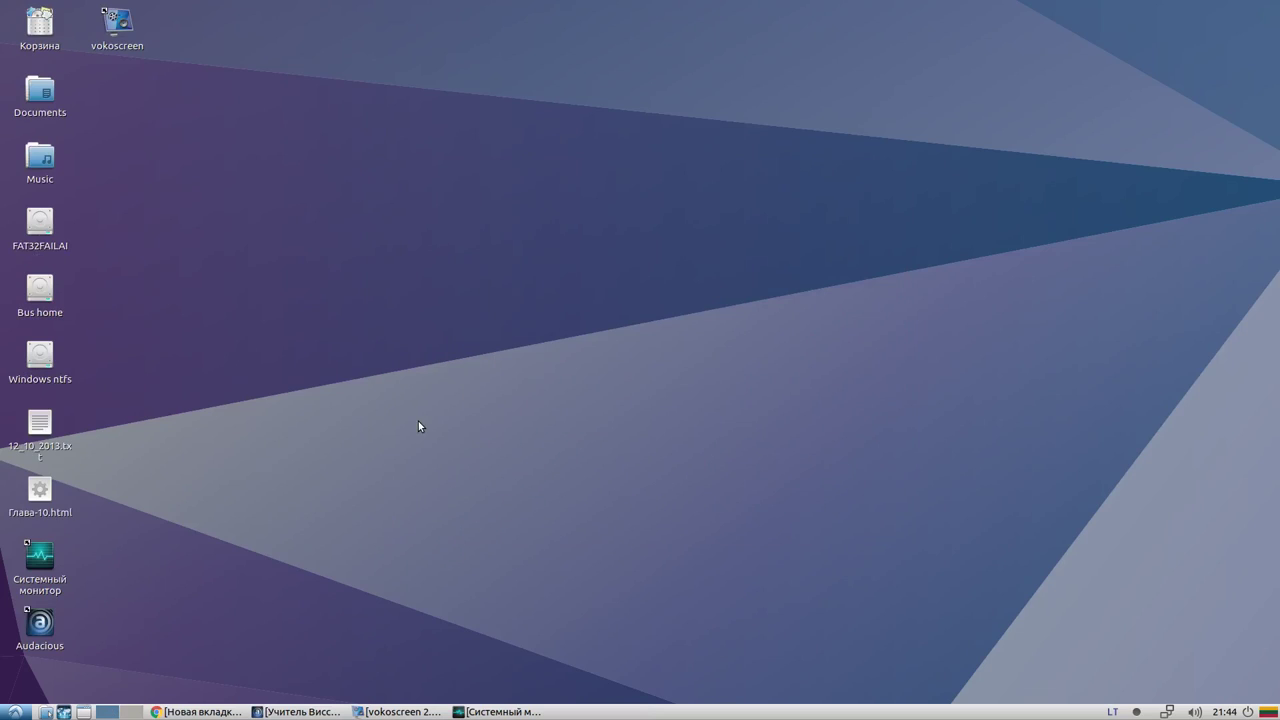
# Briefly restore and re-minimize the vokoscreen and Audacious windows
pyautogui.click(390, 710)
pyautogui.click(390, 710)
pyautogui.click(316, 708)
pyautogui.click(316, 708)
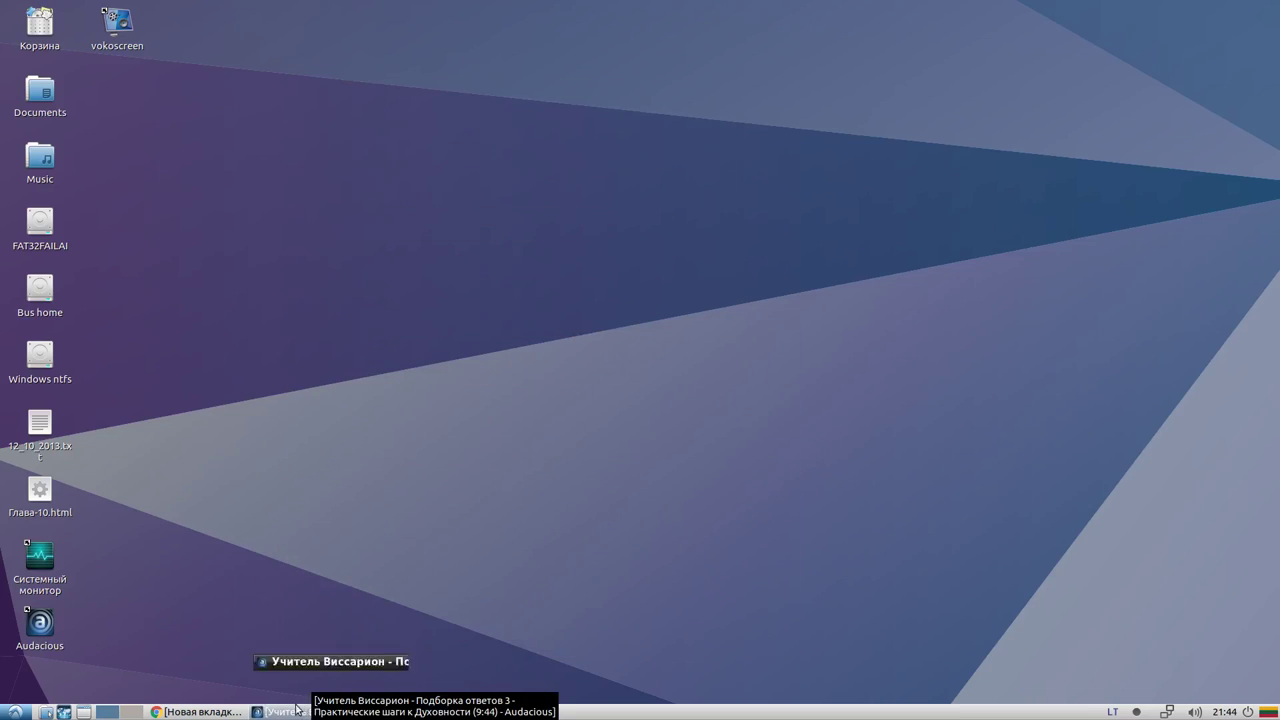
# Reopen the file manager via Music and cycle through программы, Videos, Pictures, Documents and Music
pyautogui.doubleClick(30, 148)
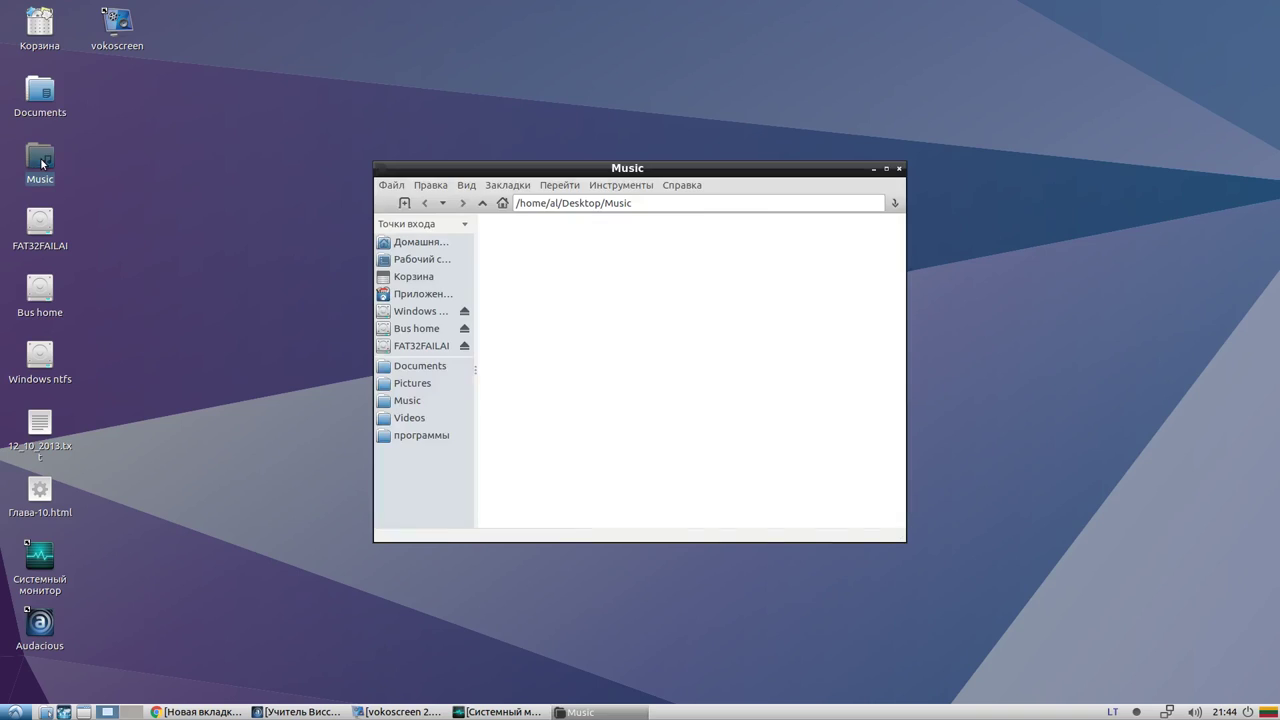
pyautogui.click(410, 435)
pyautogui.click(409, 417)
pyautogui.click(414, 382)
pyautogui.click(416, 367)
pyautogui.click(406, 400)
pyautogui.click(410, 435)
pyautogui.click(409, 417)
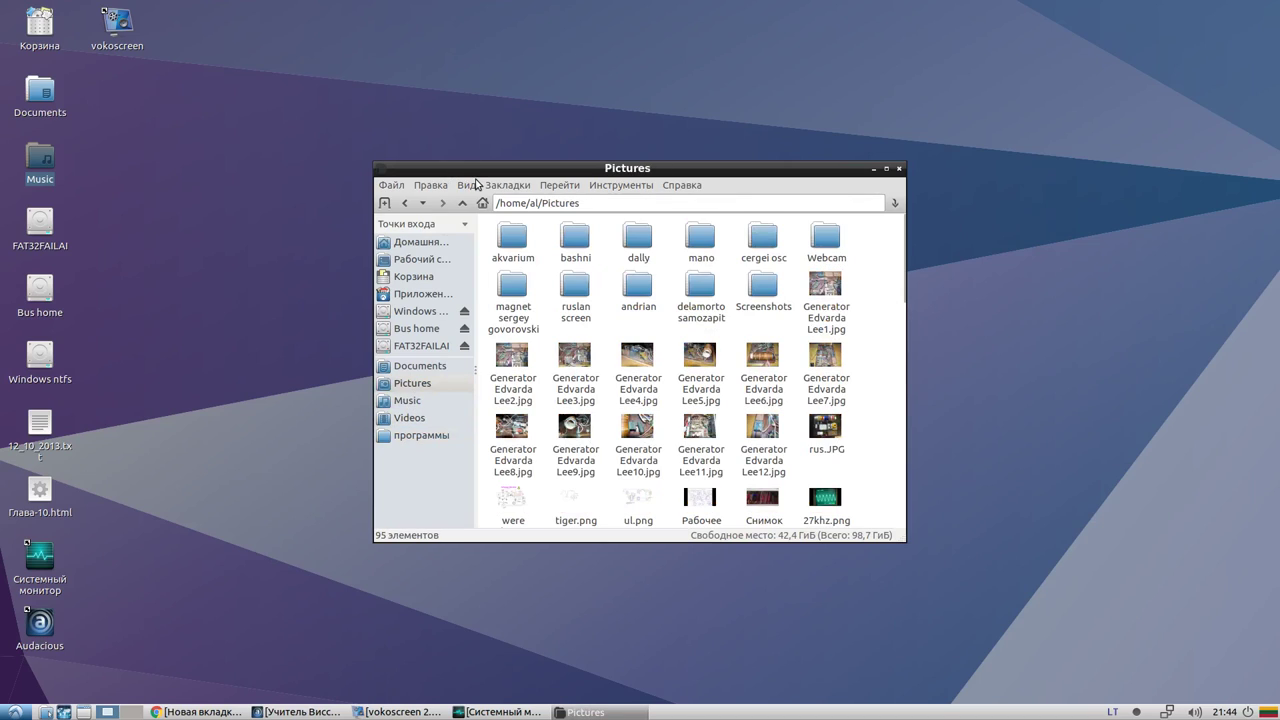
# Look through the file manager's menus without choosing anything
pyautogui.click(560, 185)
pyautogui.moveTo(395, 186)
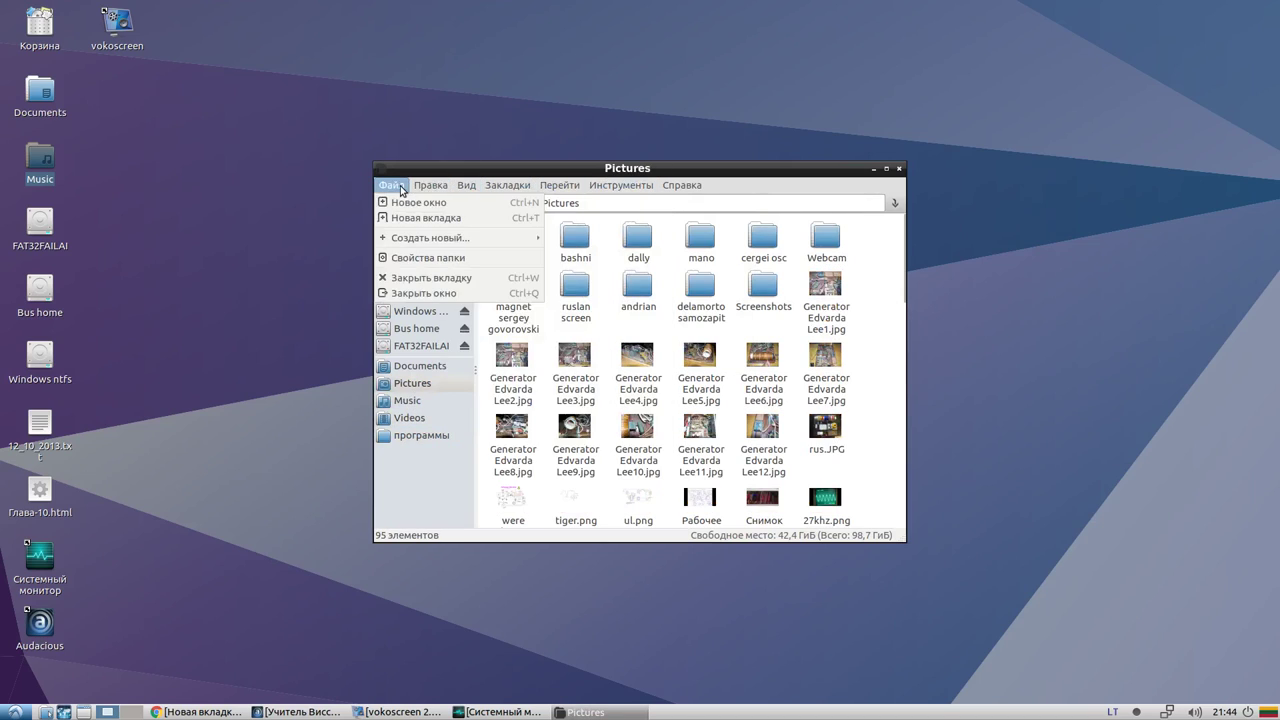
pyautogui.moveTo(563, 189)
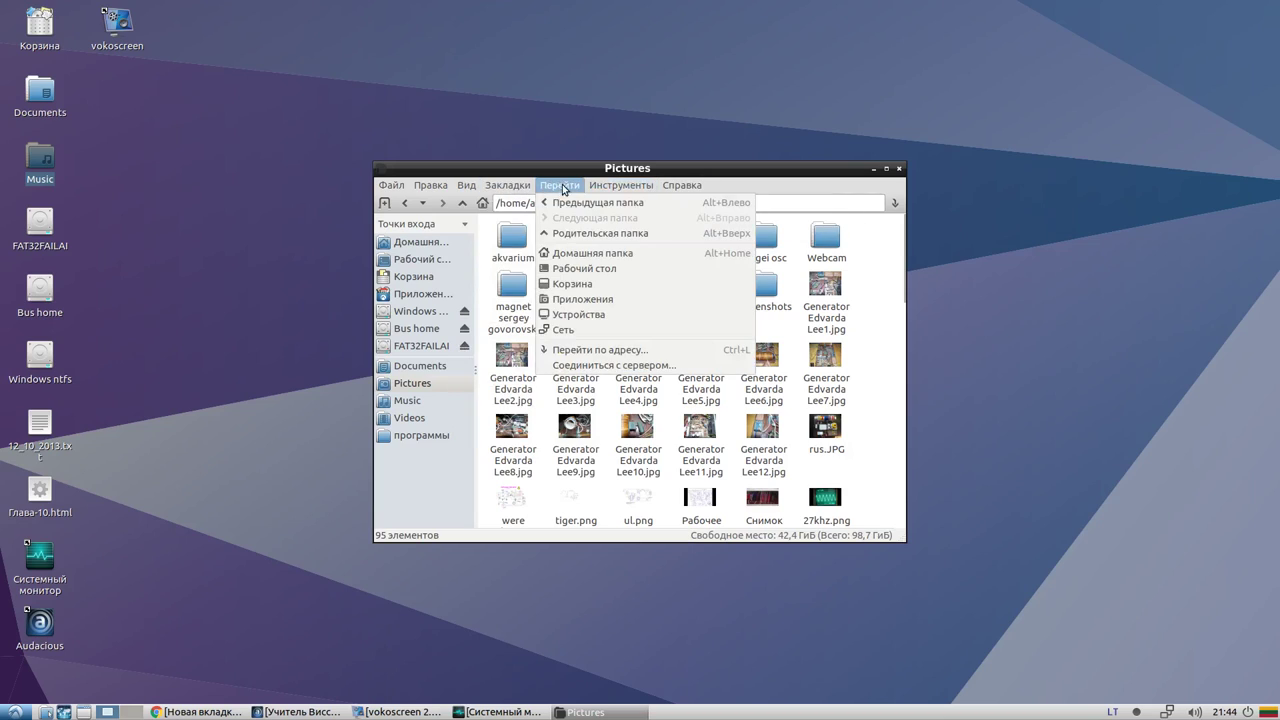
pyautogui.moveTo(686, 189)
pyautogui.click(627, 168)
# Move the Pictures window up-left, then launch Nautilus from the Стандартные submenu
pyautogui.moveTo(509, 166); pyautogui.dragTo(396, 112)
pyautogui.click(14, 712)
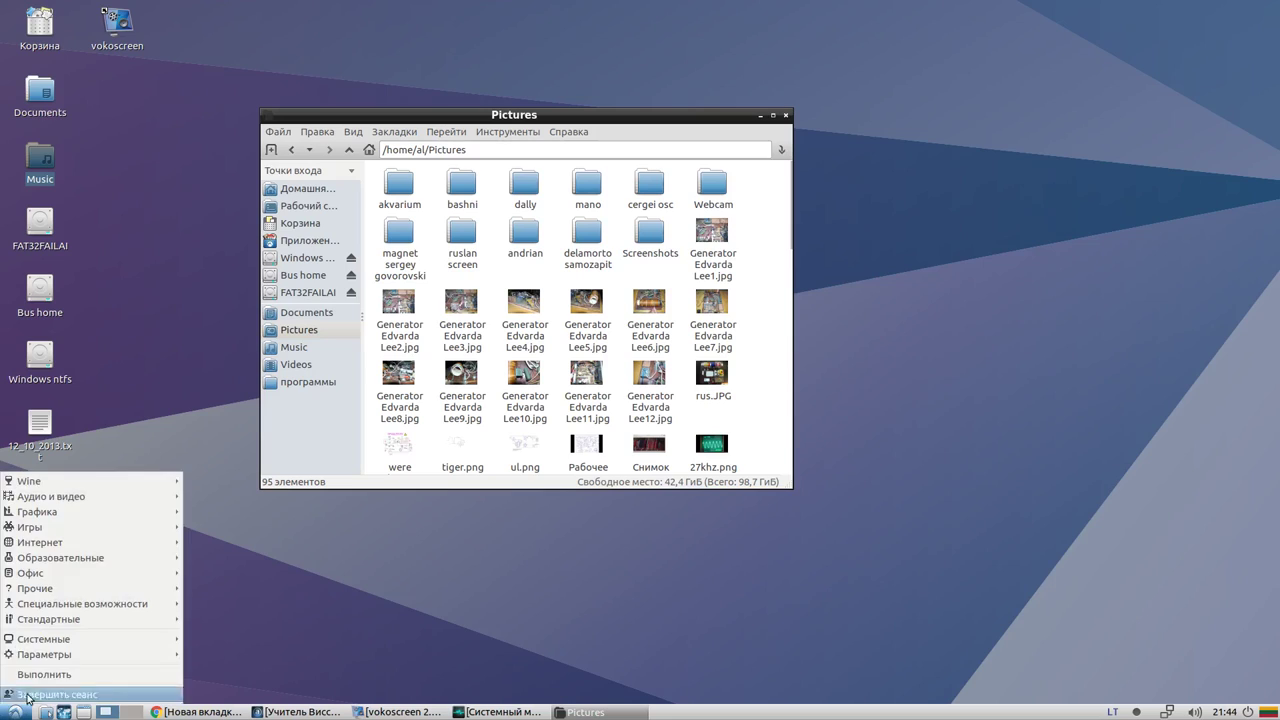
pyautogui.moveTo(50, 638)
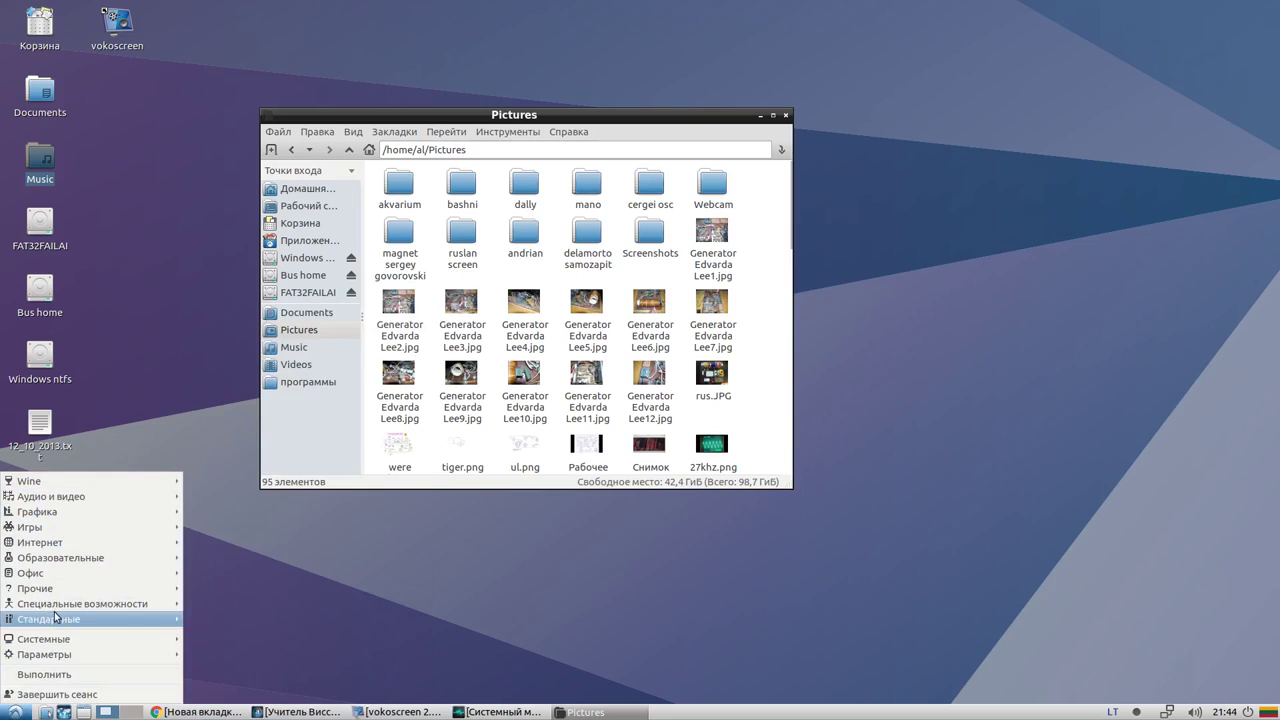
pyautogui.moveTo(72, 590)
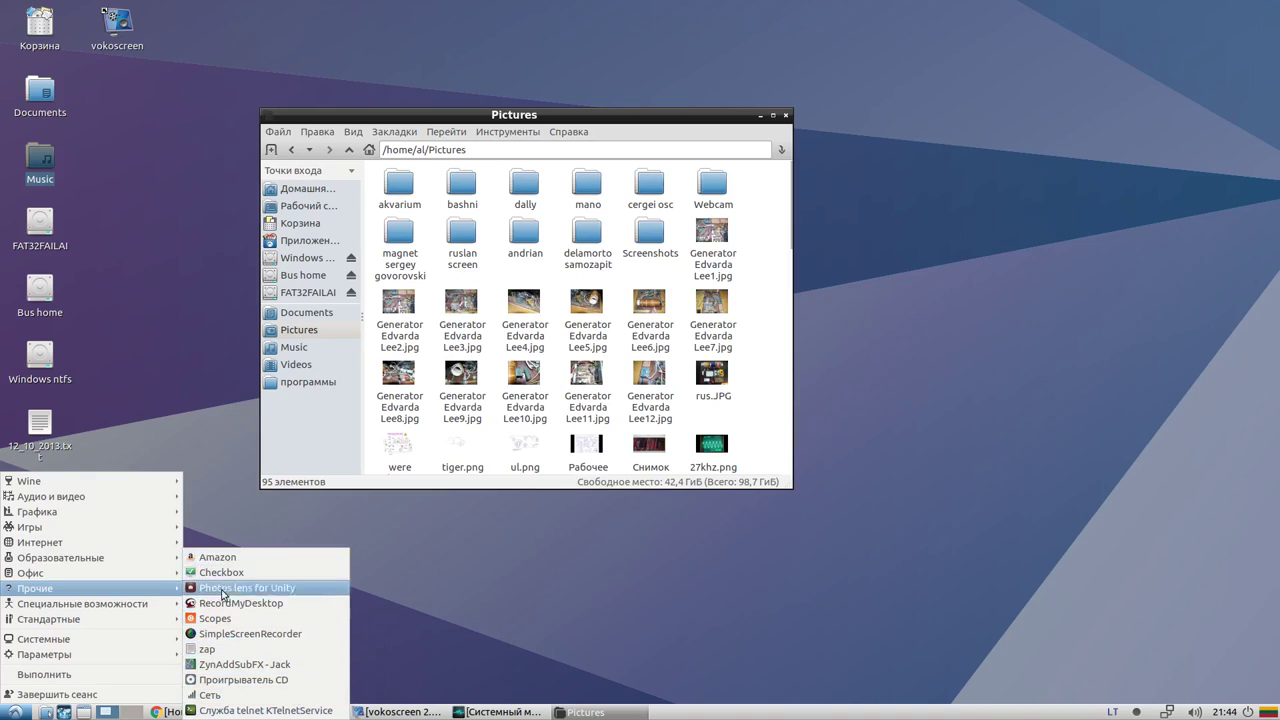
pyautogui.moveTo(96, 620)
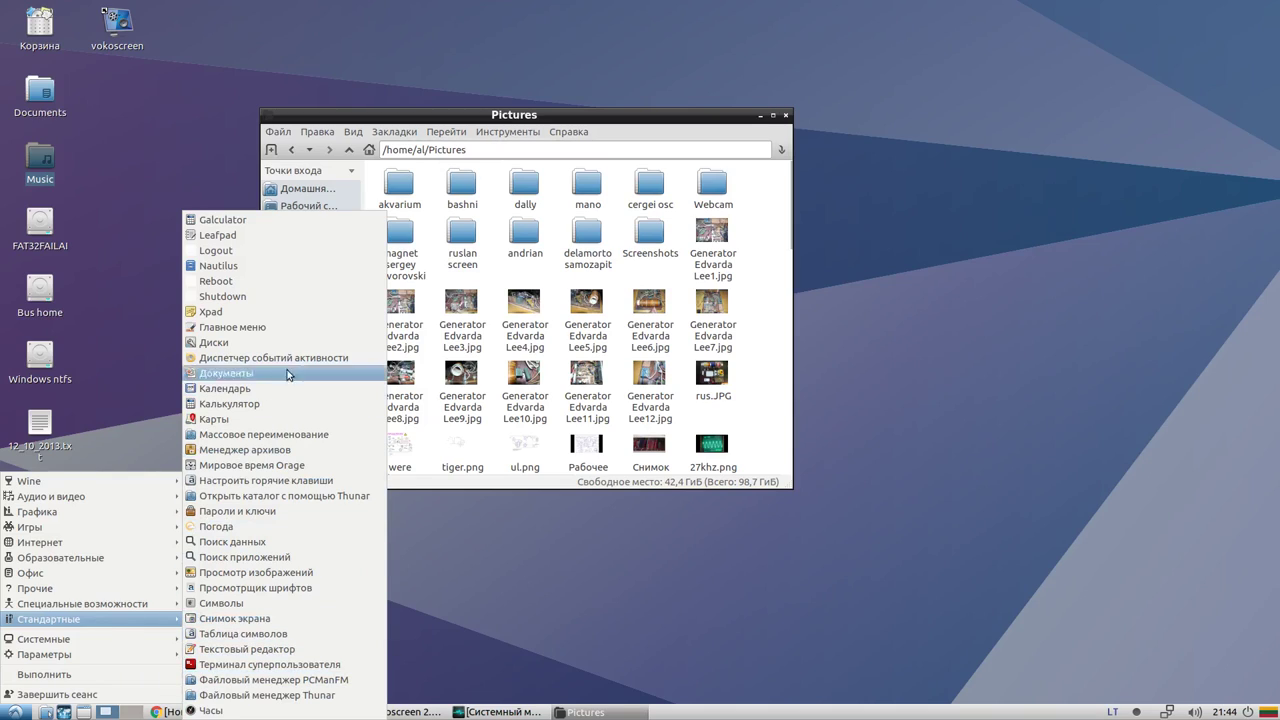
pyautogui.click(258, 267)
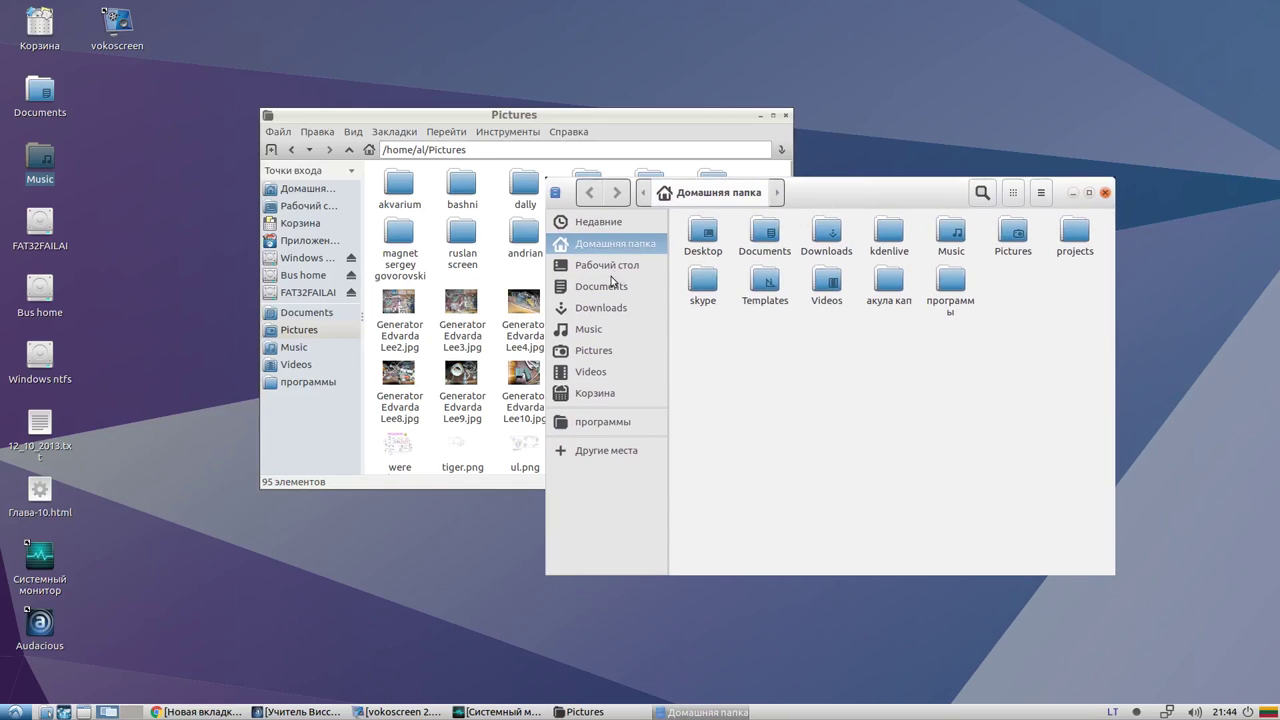
# Visit Music, Videos, trash, программы, Pictures, Downloads, Documents and home in Nautilus's sidebar
pyautogui.click(595, 330)
pyautogui.click(598, 371)
pyautogui.click(600, 393)
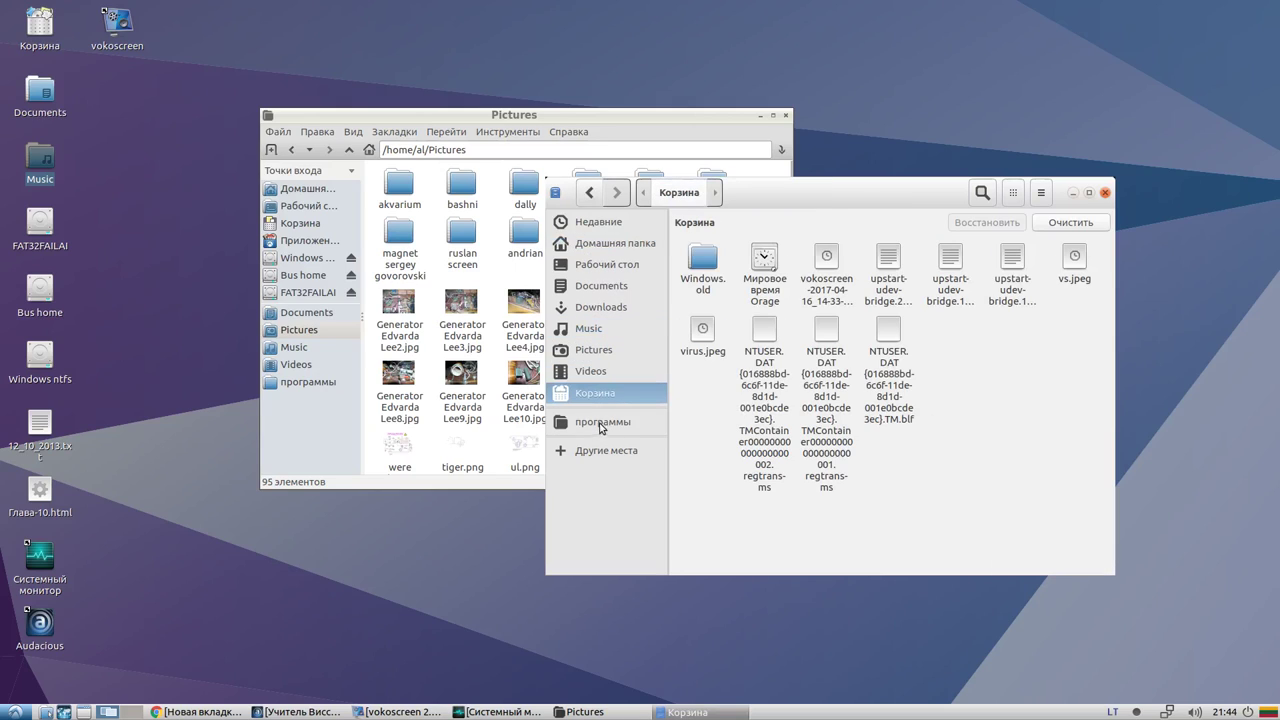
pyautogui.click(601, 423)
pyautogui.click(603, 394)
pyautogui.click(600, 371)
pyautogui.click(600, 350)
pyautogui.click(595, 332)
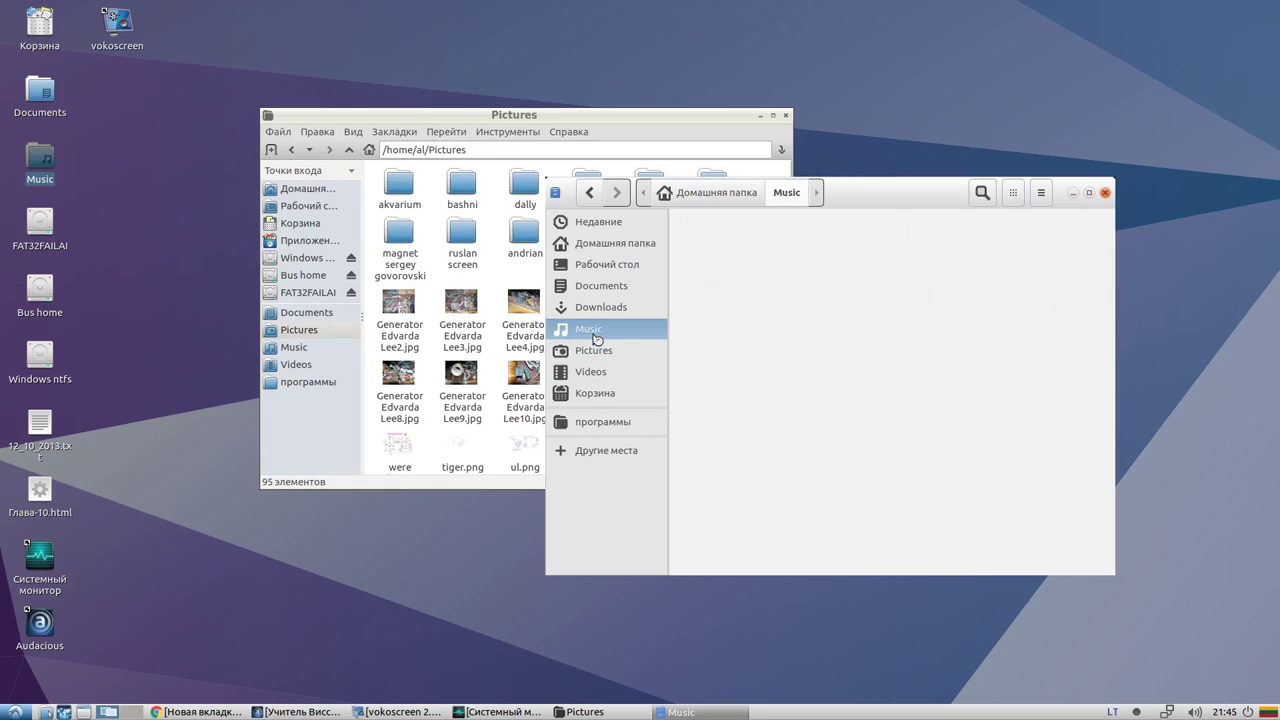
pyautogui.click(602, 308)
pyautogui.click(608, 290)
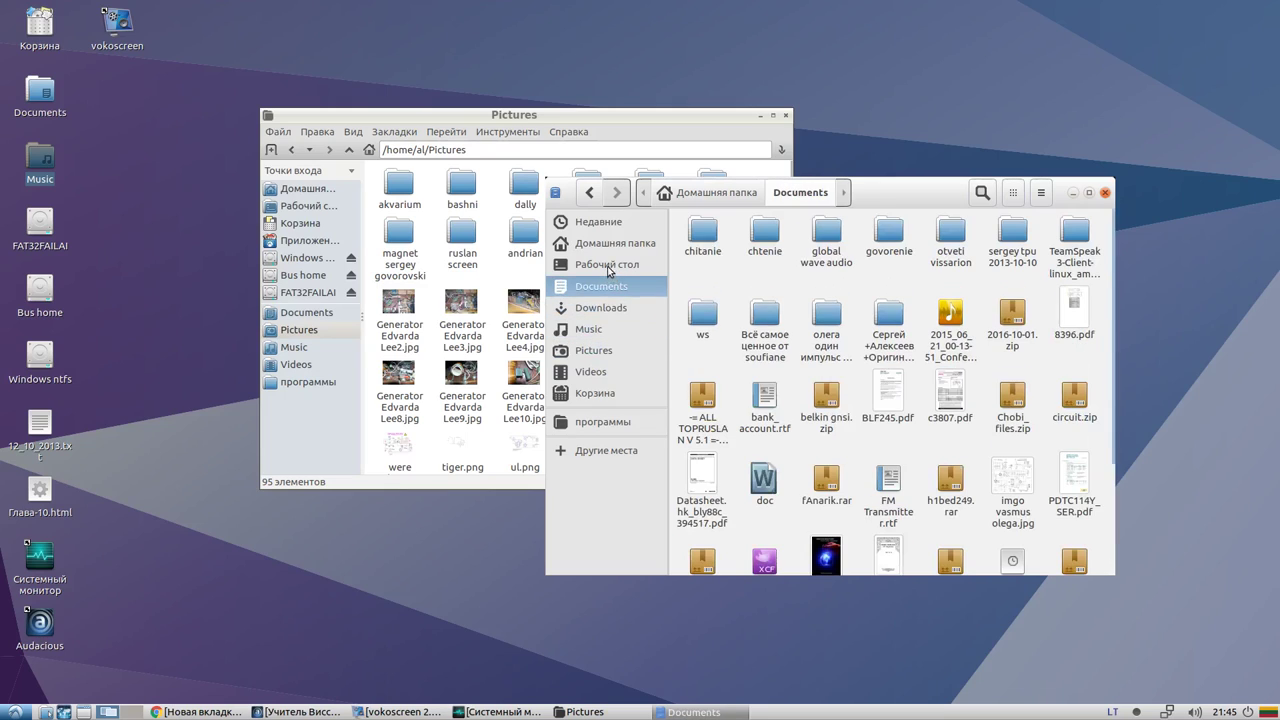
pyautogui.click(607, 243)
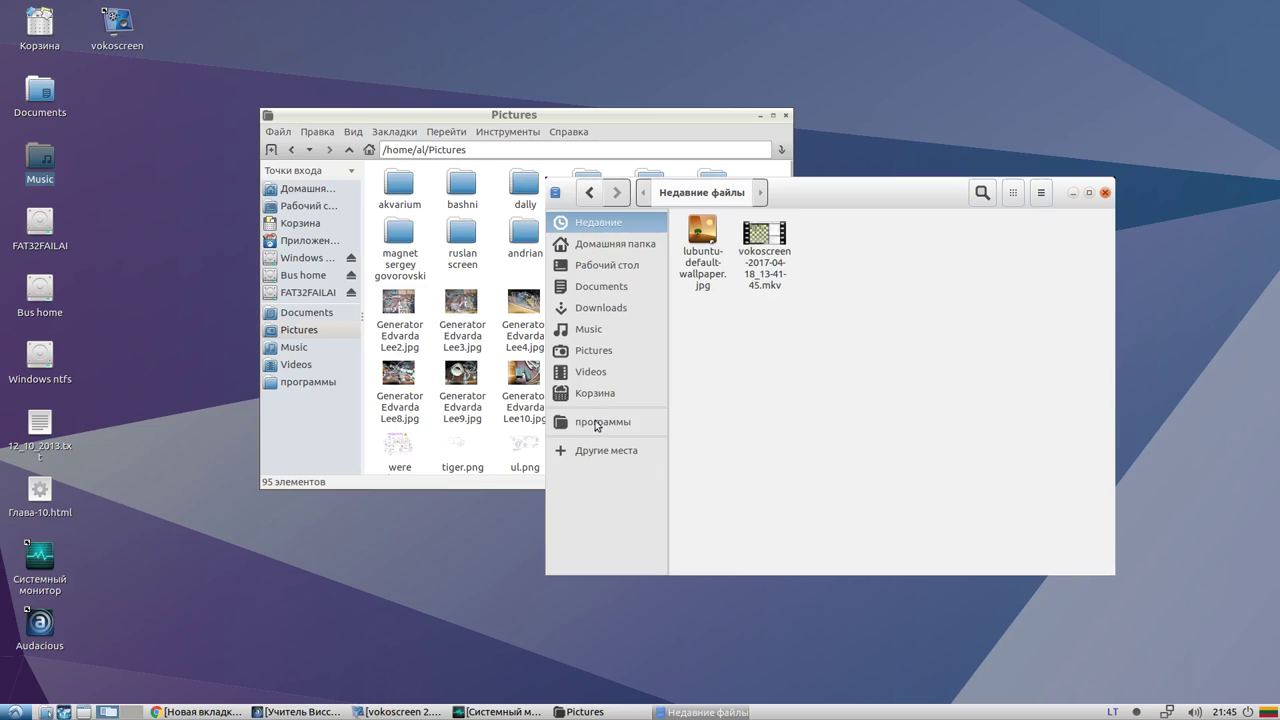
# Check Other Places, then click through the sidebar folders, ending on the Desktop folder
pyautogui.click(600, 451)
pyautogui.click(604, 423)
pyautogui.click(612, 349)
pyautogui.click(607, 287)
pyautogui.click(602, 264)
pyautogui.click(598, 248)
pyautogui.click(585, 287)
pyautogui.click(602, 330)
pyautogui.click(608, 347)
pyautogui.click(603, 307)
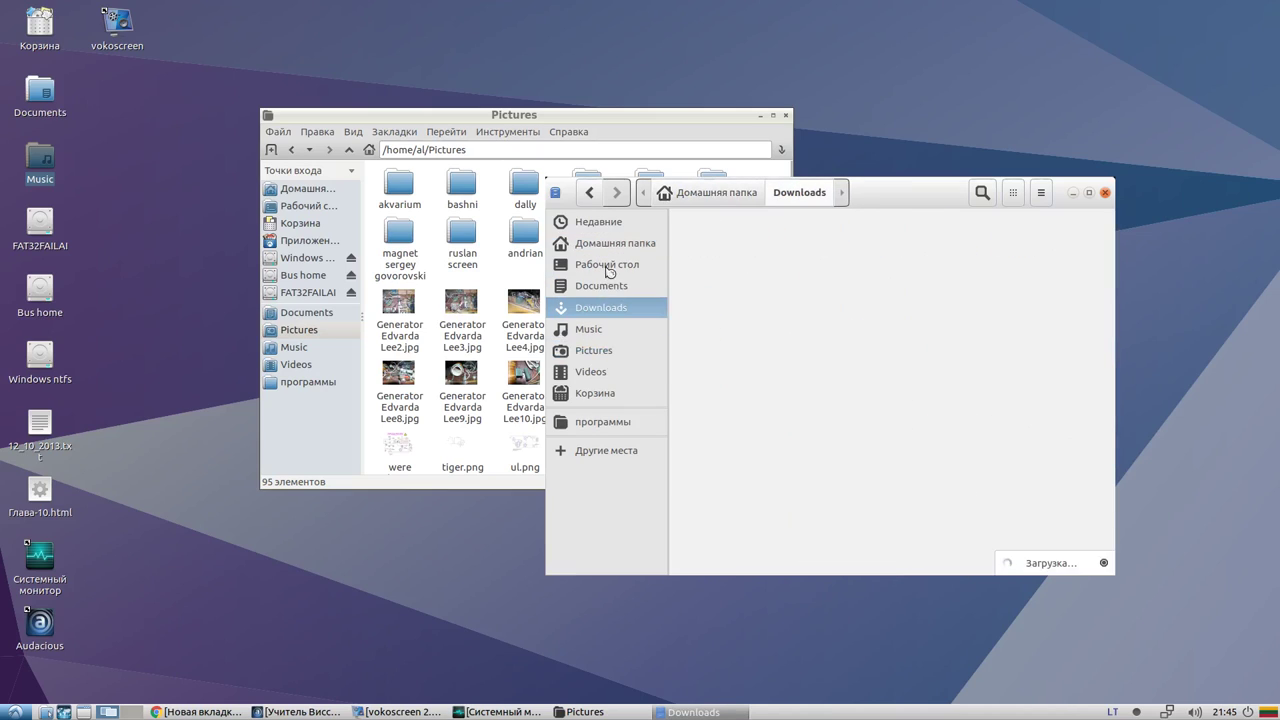
pyautogui.click(607, 265)
# In the PCManFM window, browse trash, Pictures, Videos, программы and Music
pyautogui.click(296, 206)
pyautogui.click(300, 223)
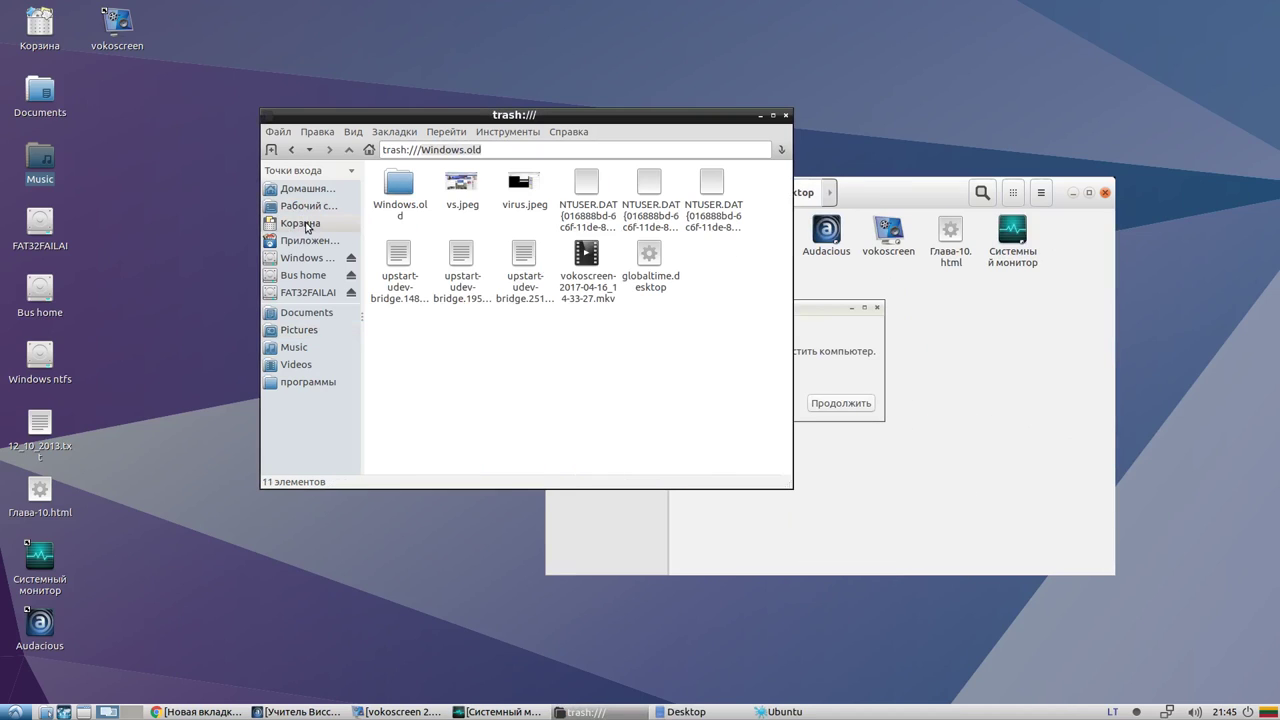
pyautogui.click(298, 330)
pyautogui.click(300, 365)
pyautogui.click(305, 382)
pyautogui.click(294, 347)
pyautogui.click(298, 330)
# Switch between Videos, программы and Pictures, then raise Nautilus and the Ubuntu error report
pyautogui.click(296, 365)
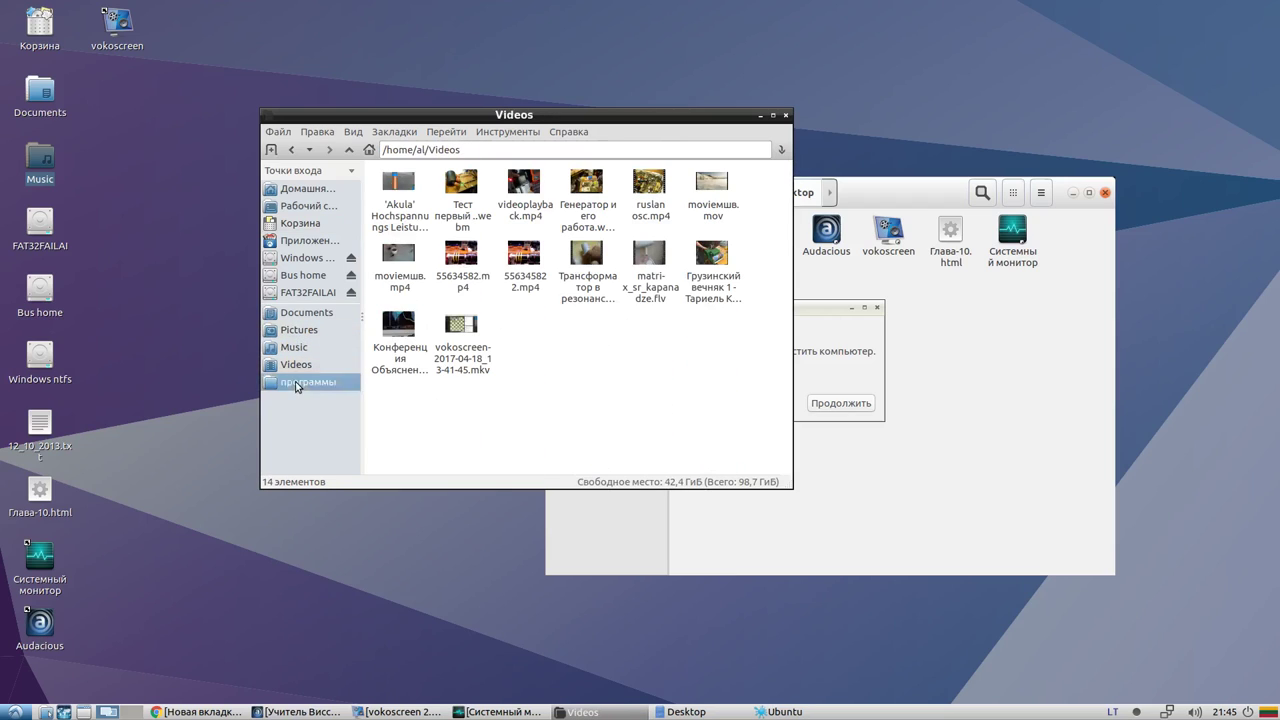
pyautogui.click(298, 330)
pyautogui.click(296, 365)
pyautogui.click(305, 382)
pyautogui.click(300, 365)
pyautogui.click(298, 330)
pyautogui.click(880, 427)
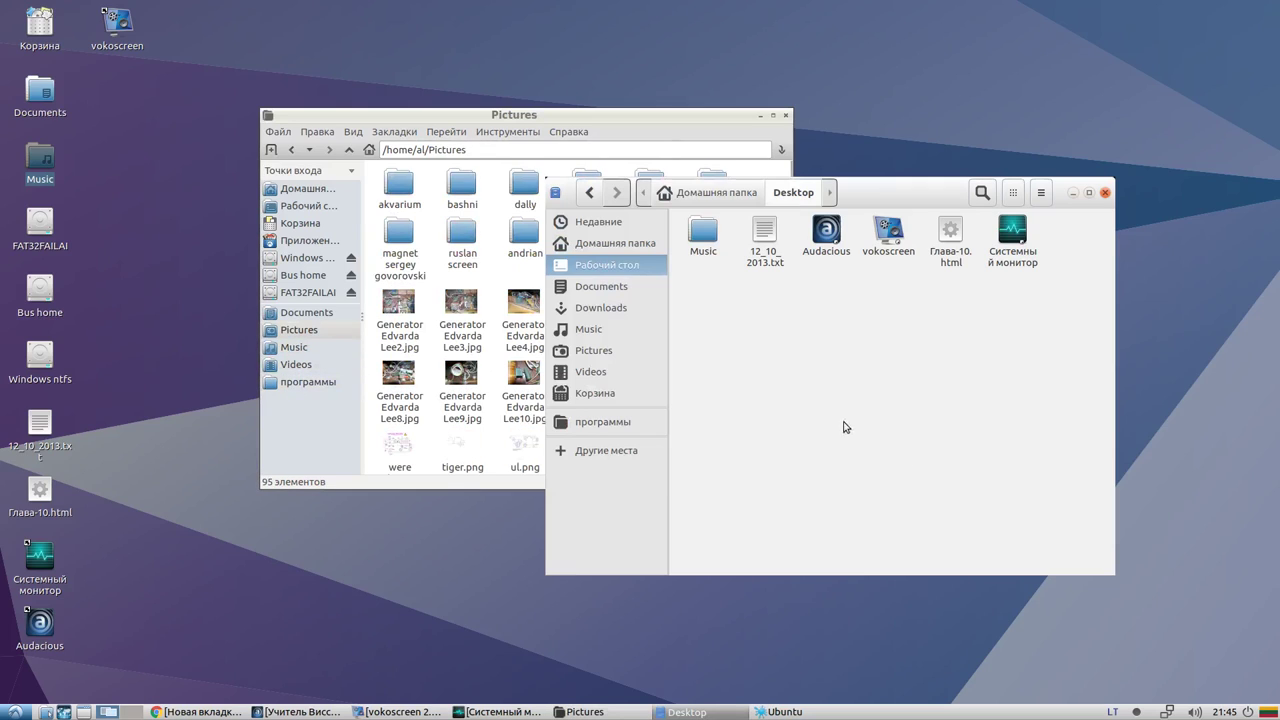
pyautogui.click(770, 711)
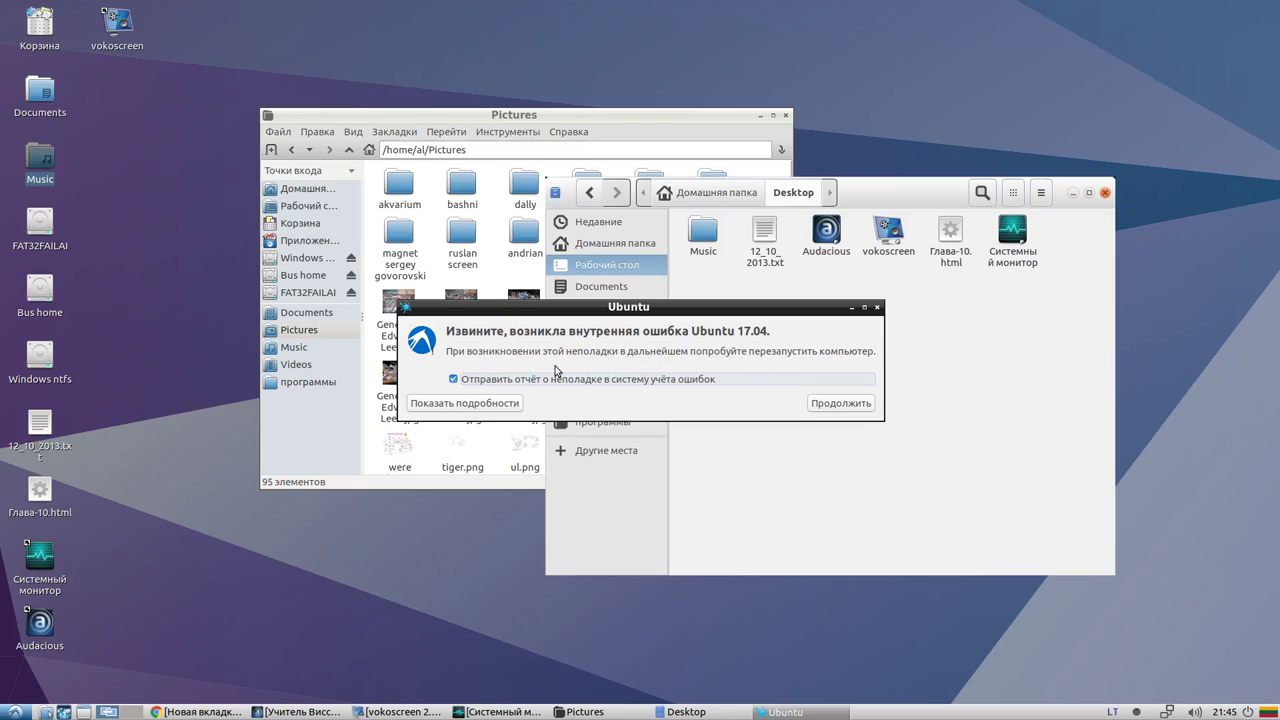
# Expand the error report details, select the /usr/bin/pcmanfm entry, and move the dialog up-left
pyautogui.click(491, 403)
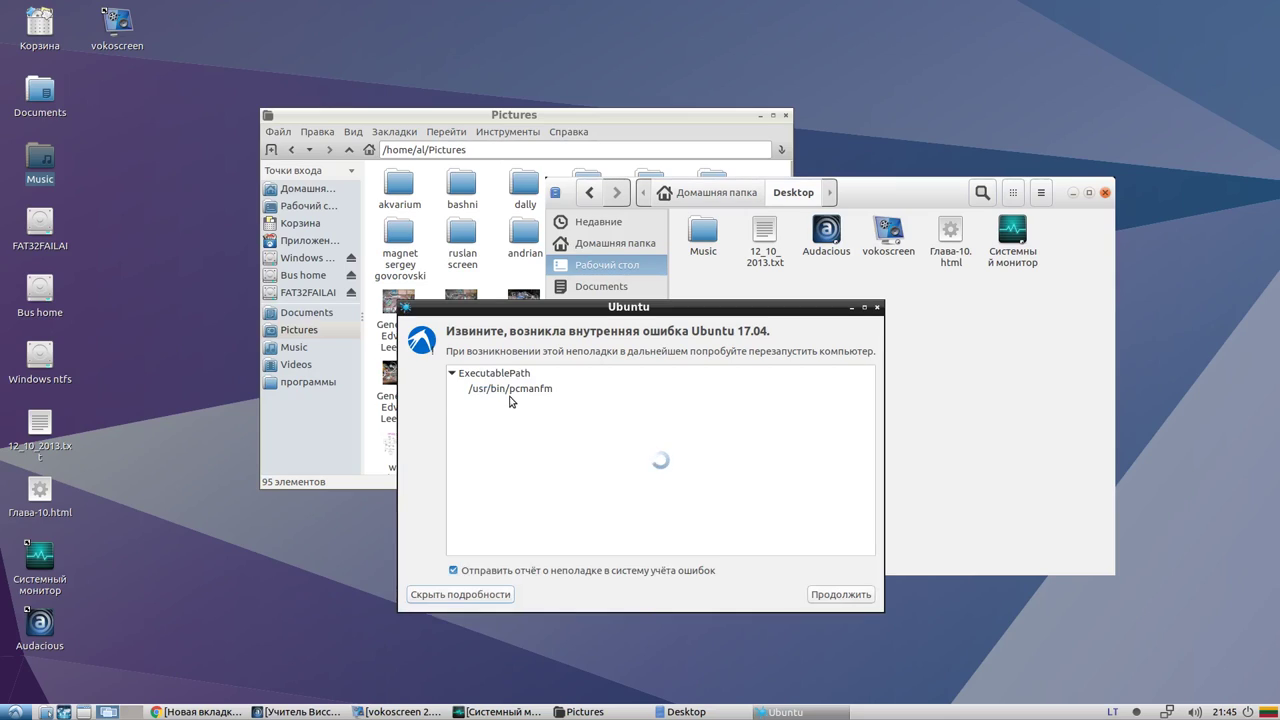
pyautogui.moveTo(501, 315); pyautogui.dragTo(405, 246)
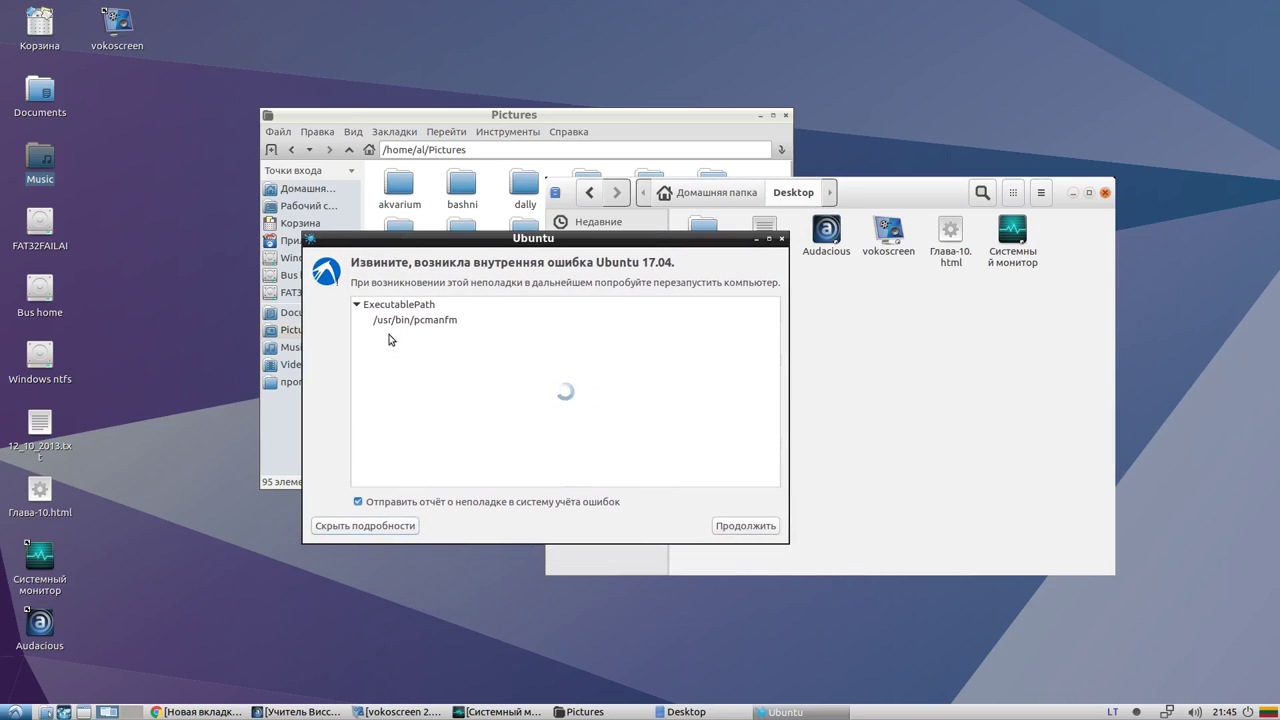
pyautogui.click(406, 322)
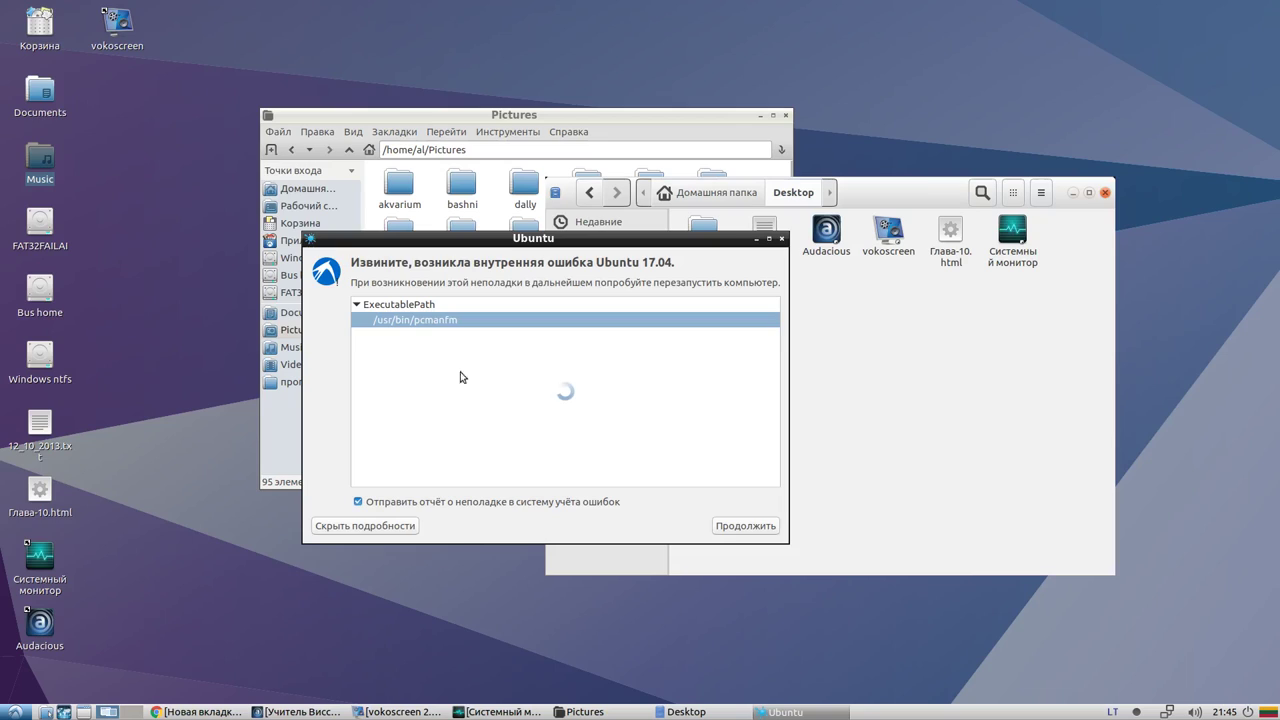
pyautogui.moveTo(418, 247); pyautogui.dragTo(359, 247)
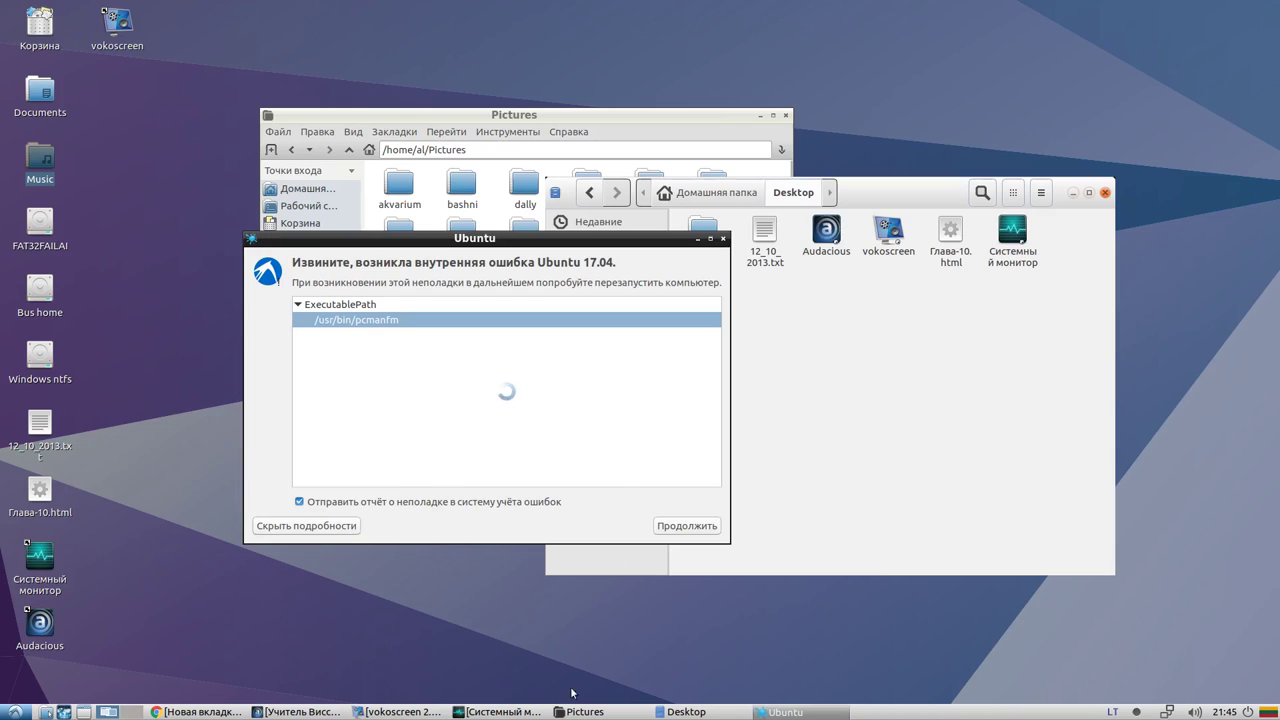
# Minimise System Monitor to reveal the error report, then open the application menu
pyautogui.click(457, 711)
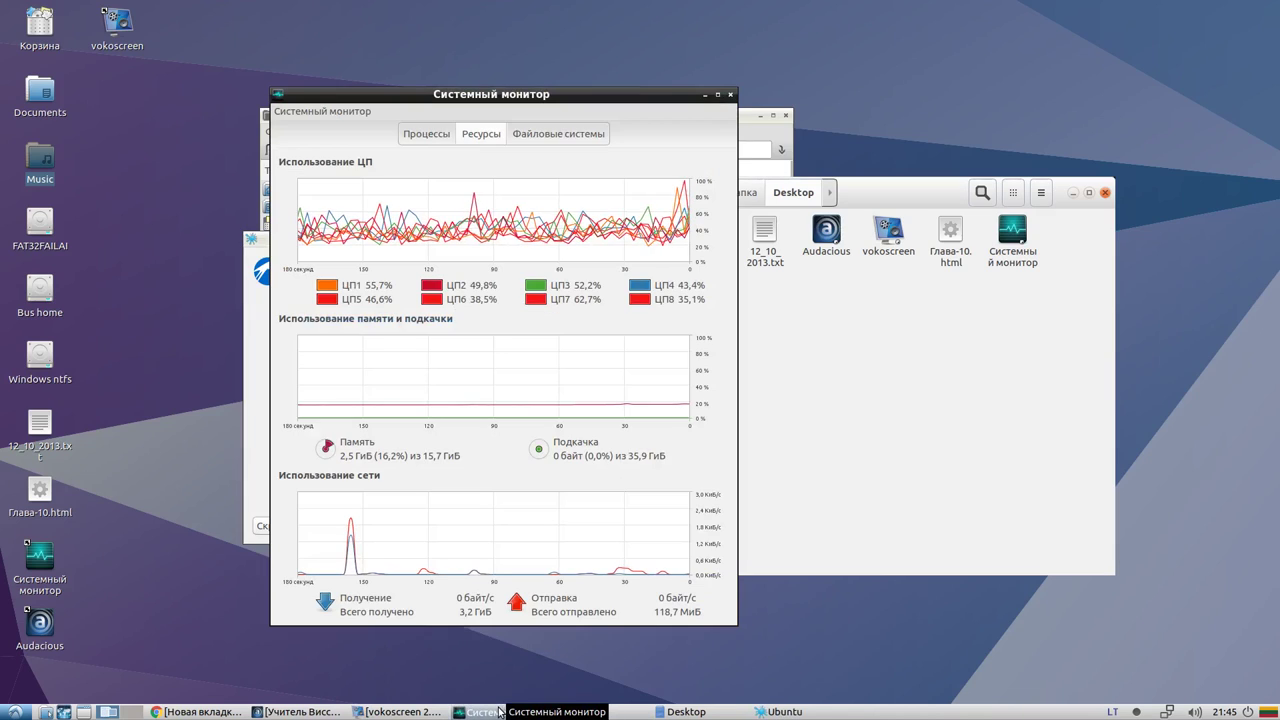
pyautogui.click(500, 712)
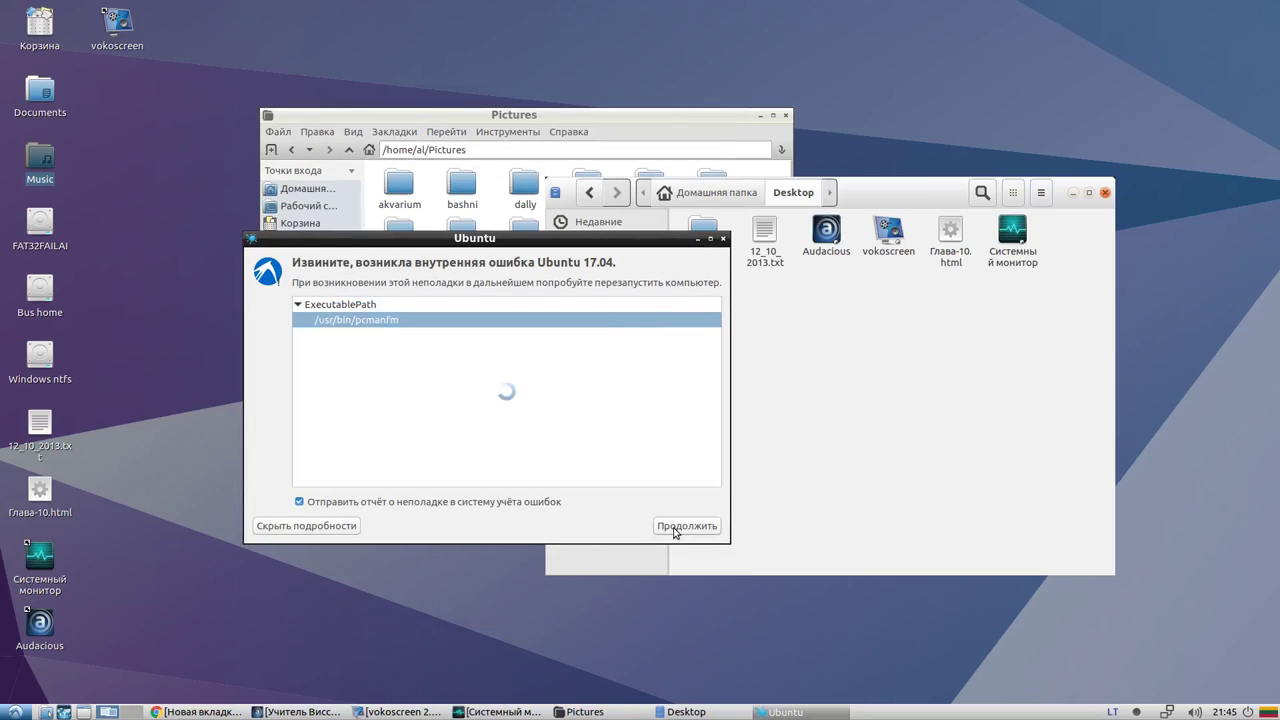
pyautogui.click(14, 712)
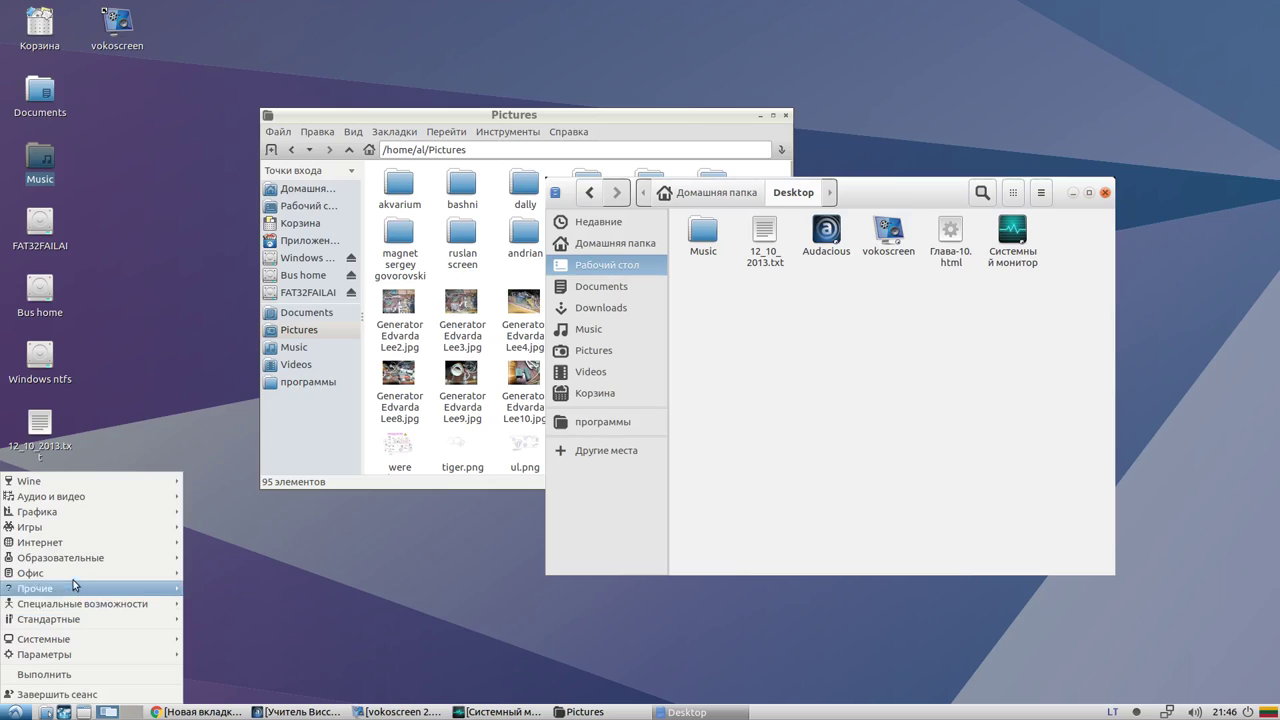
# Launch Центр приложений from the Системные submenu of the start menu
pyautogui.moveTo(80, 645)
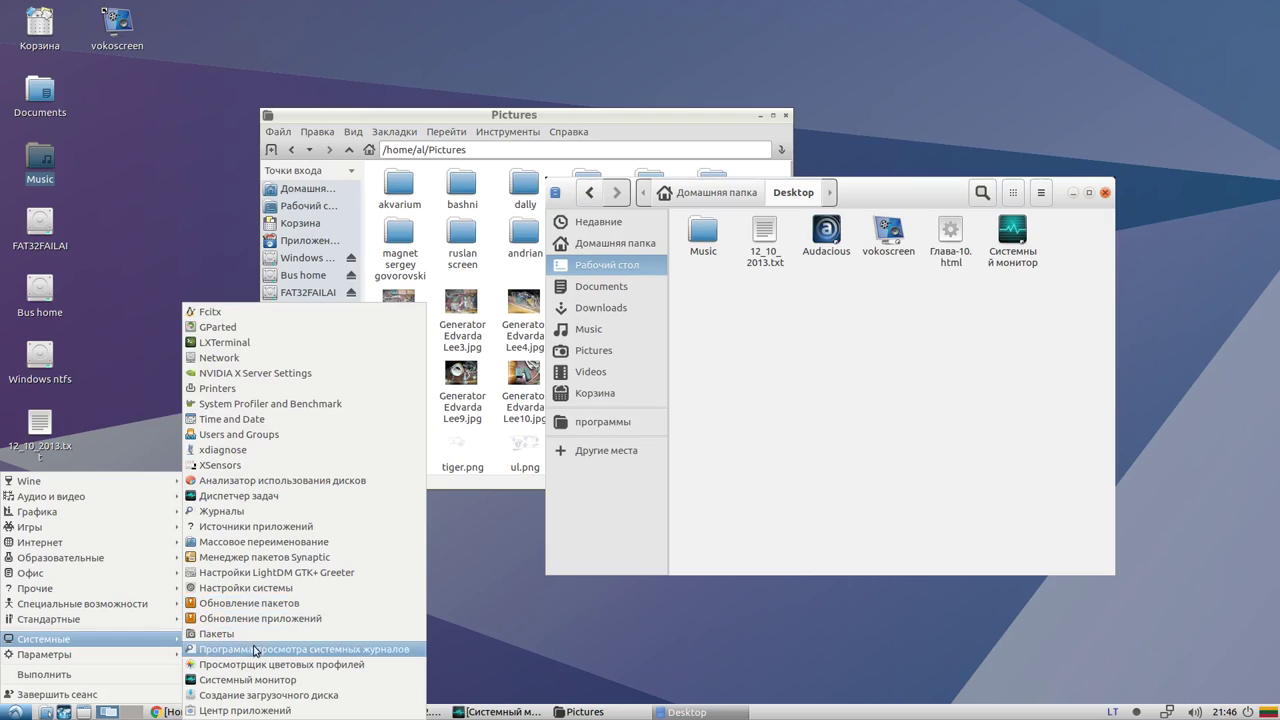
pyautogui.click(250, 710)
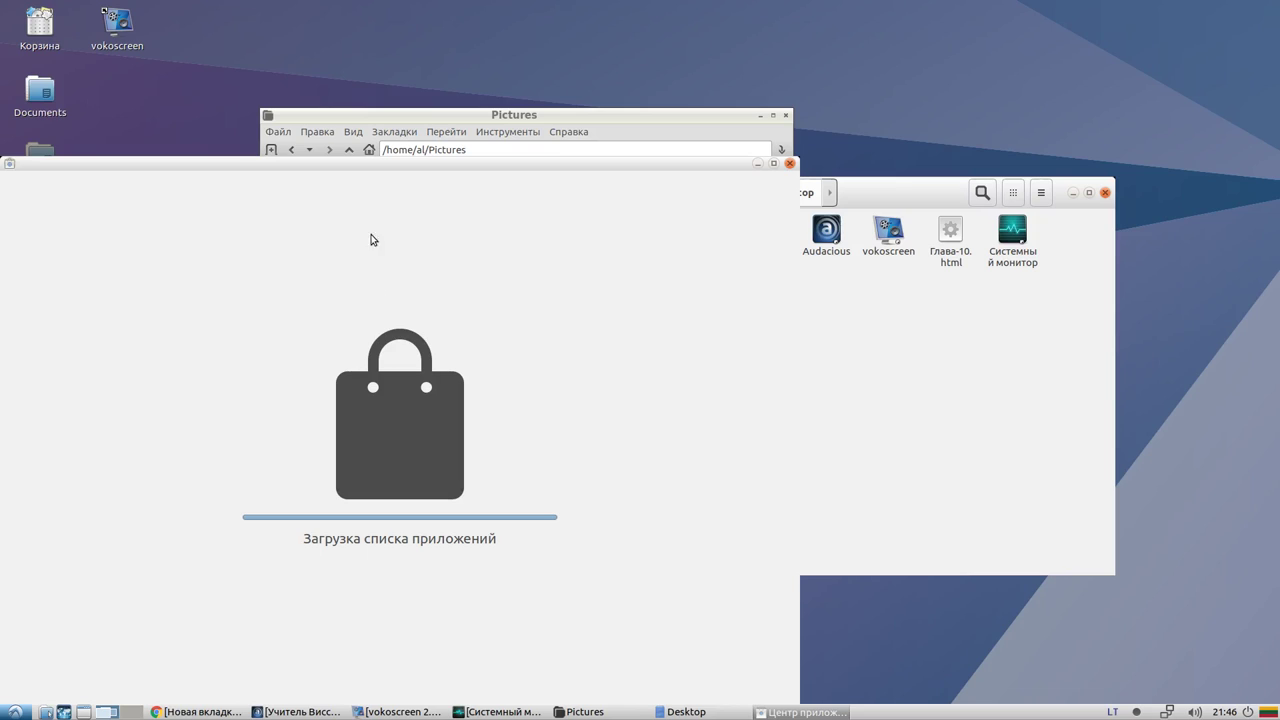
# Move the software centre down, then show Videos and then Pictures in Nautilus
pyautogui.moveTo(224, 163); pyautogui.dragTo(324, 95)
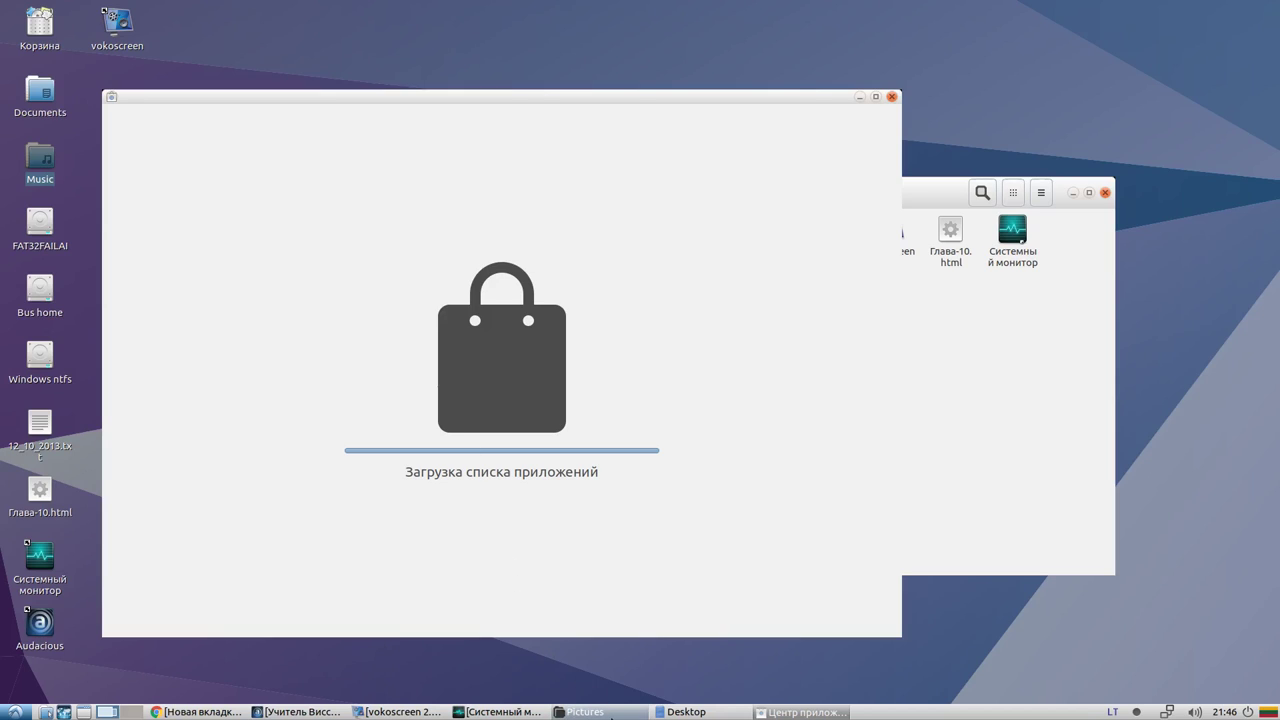
pyautogui.click(690, 711)
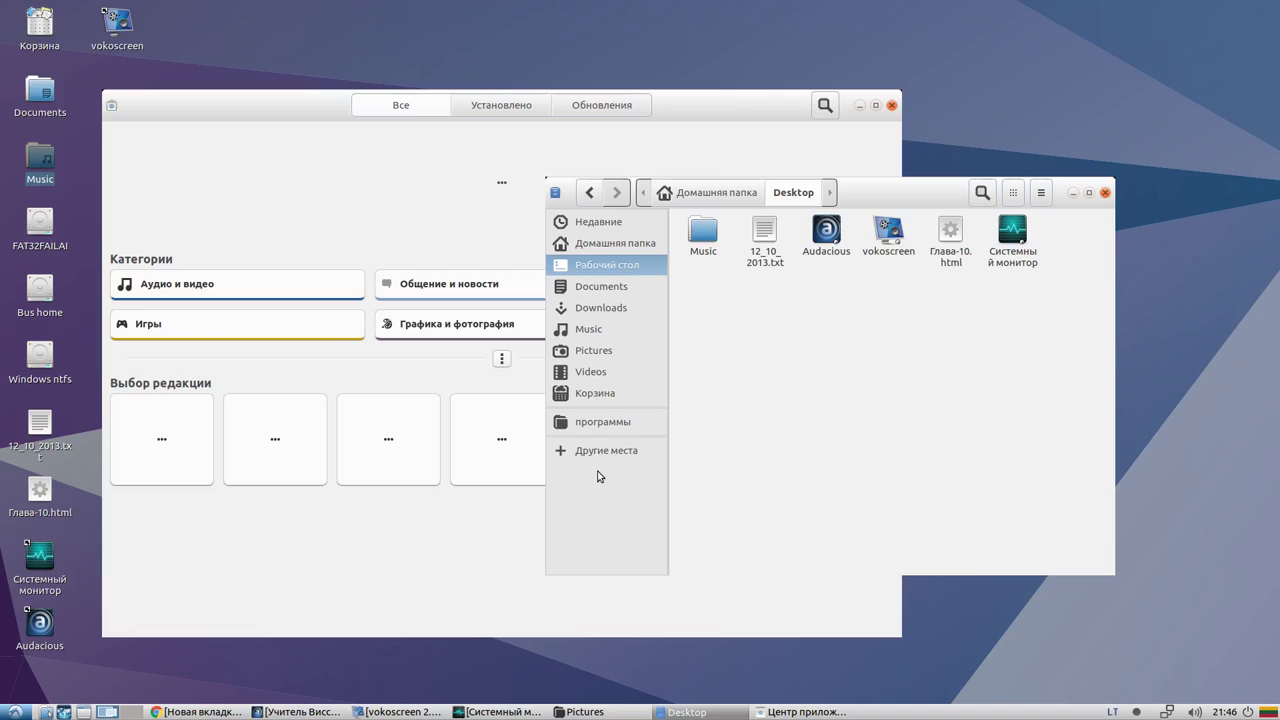
pyautogui.click(598, 380)
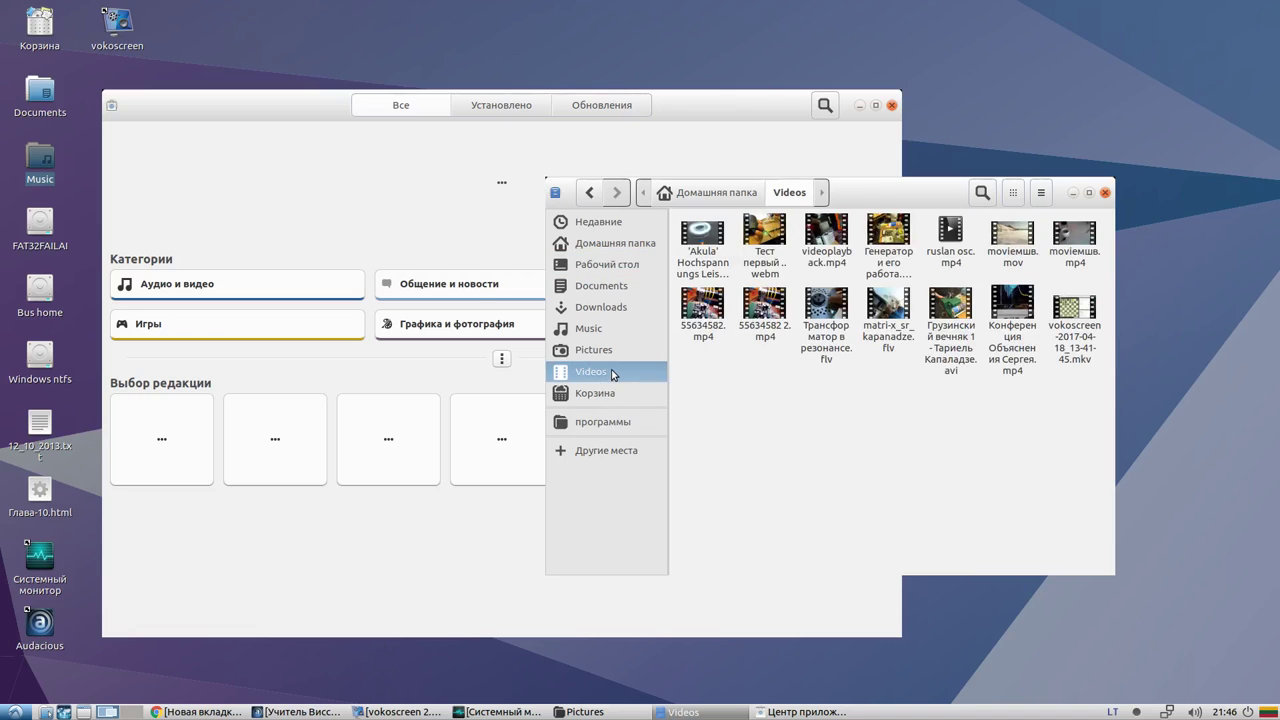
pyautogui.press('Up')
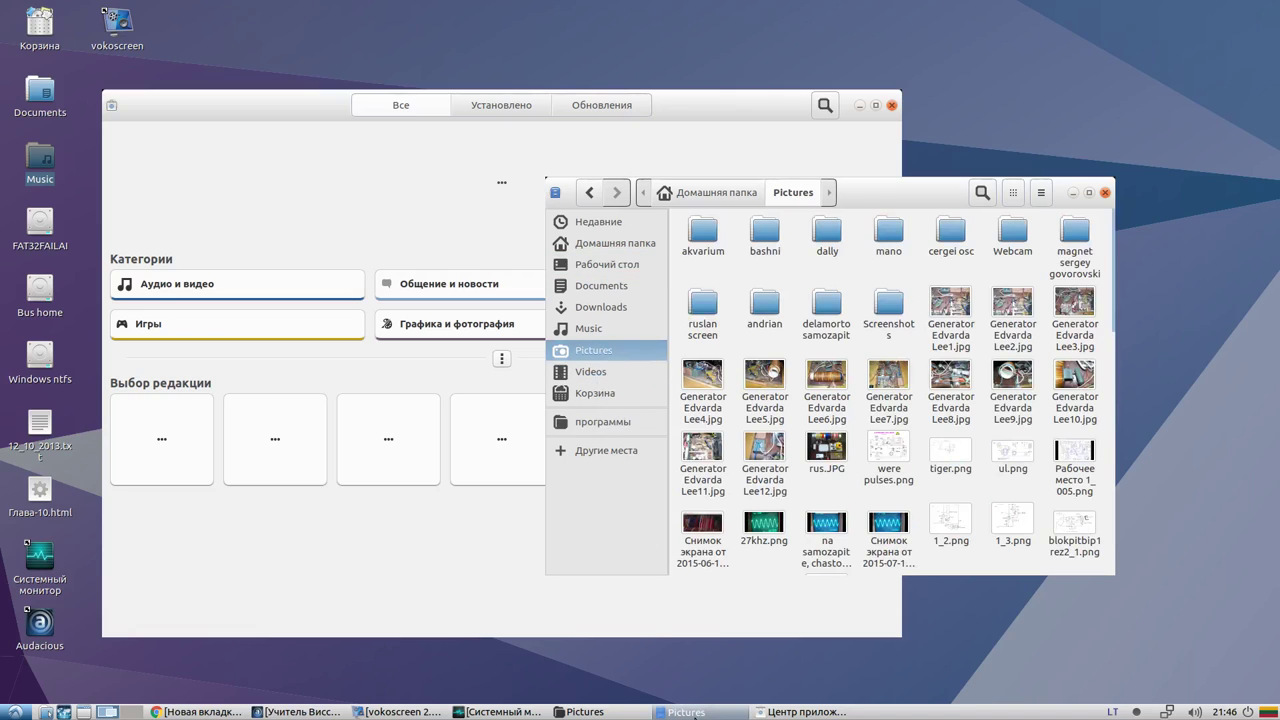
# Raise the PCManFM Pictures window and select Generator Edvarda Lee9.jpg and Lee10.jpg
pyautogui.click(580, 712)
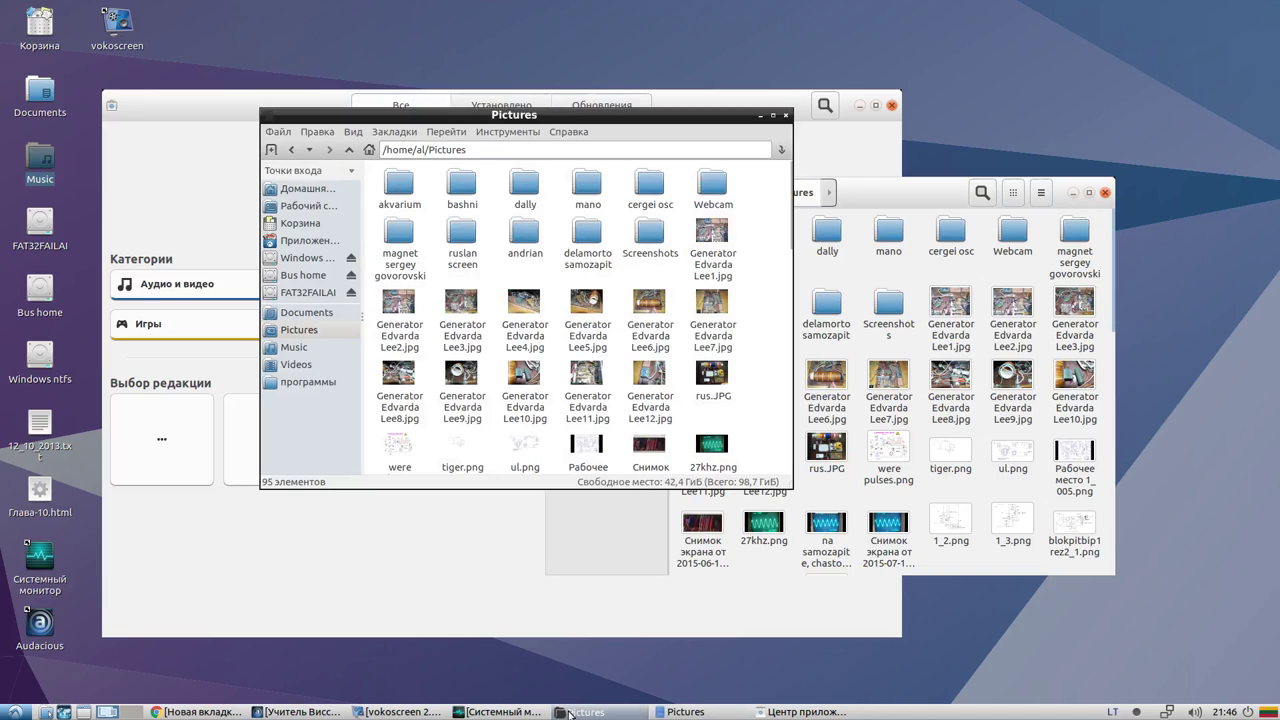
pyautogui.click(466, 377)
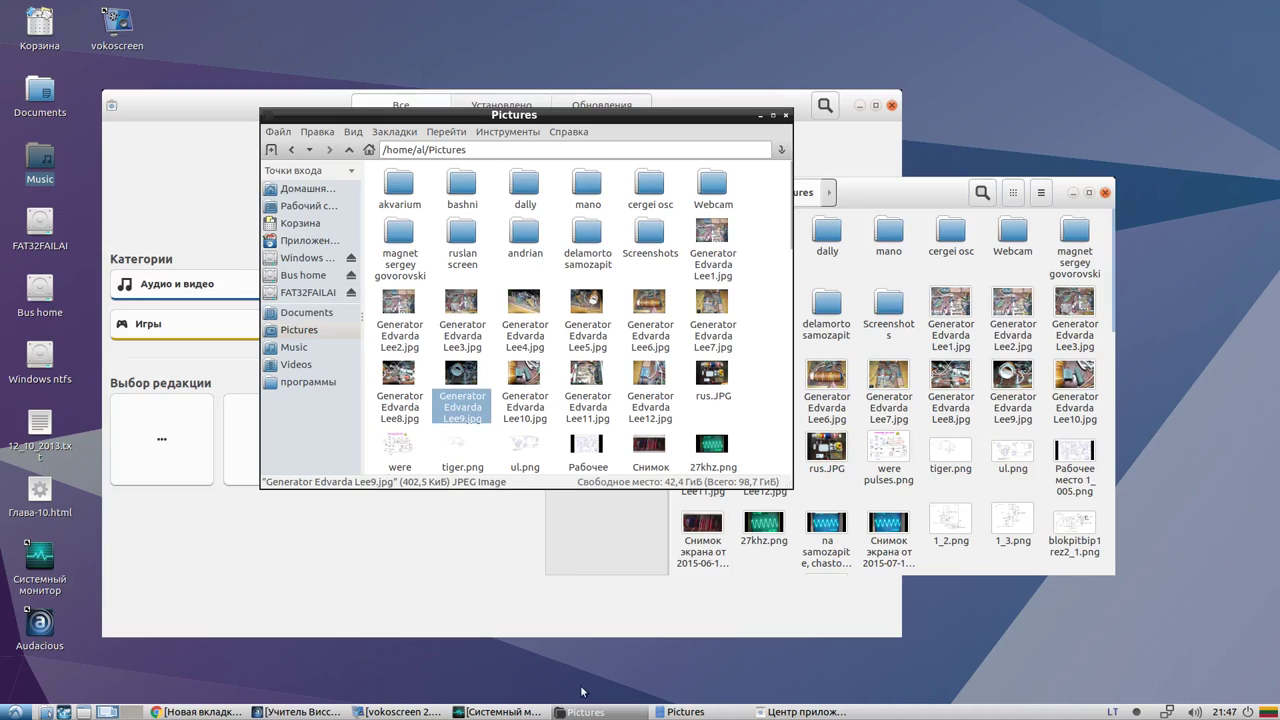
pyautogui.click(523, 379)
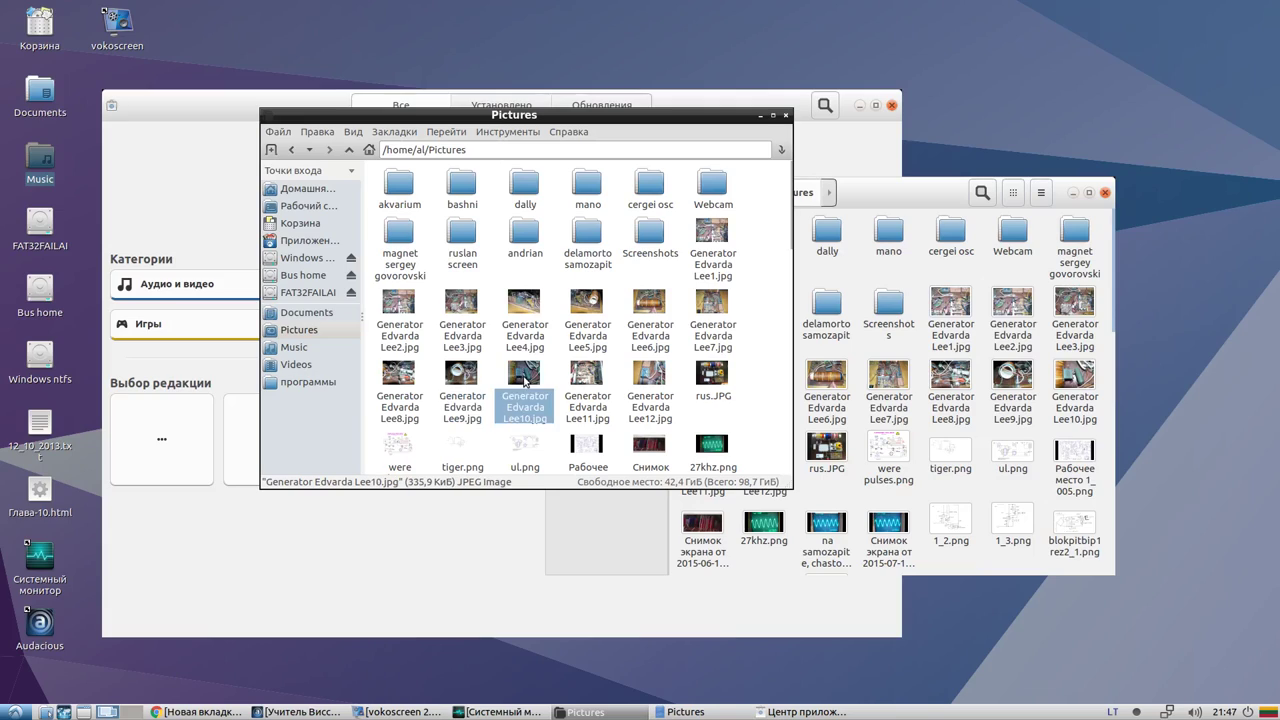
pyautogui.click(459, 385)
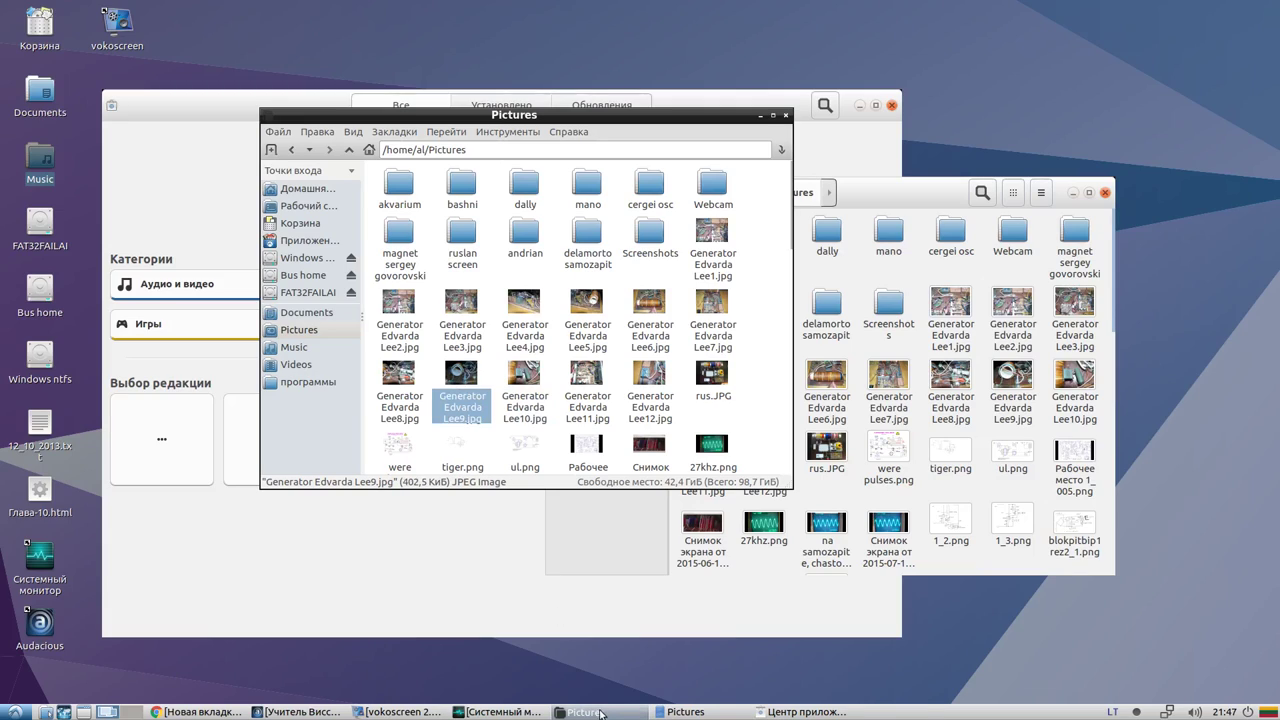
# Select items in the PCManFM Pictures folder: Generator Edvarda Lee images, ruslan screen and tiger.png
pyautogui.click(460, 303)
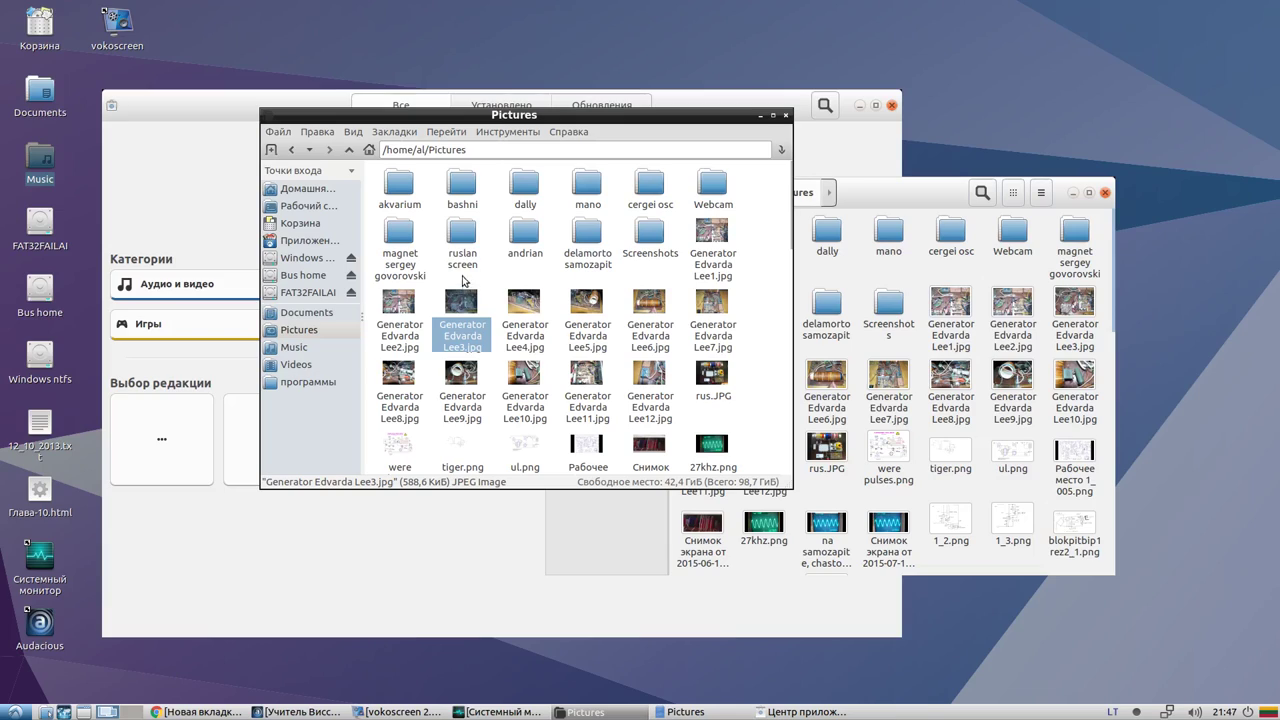
pyautogui.click(465, 231)
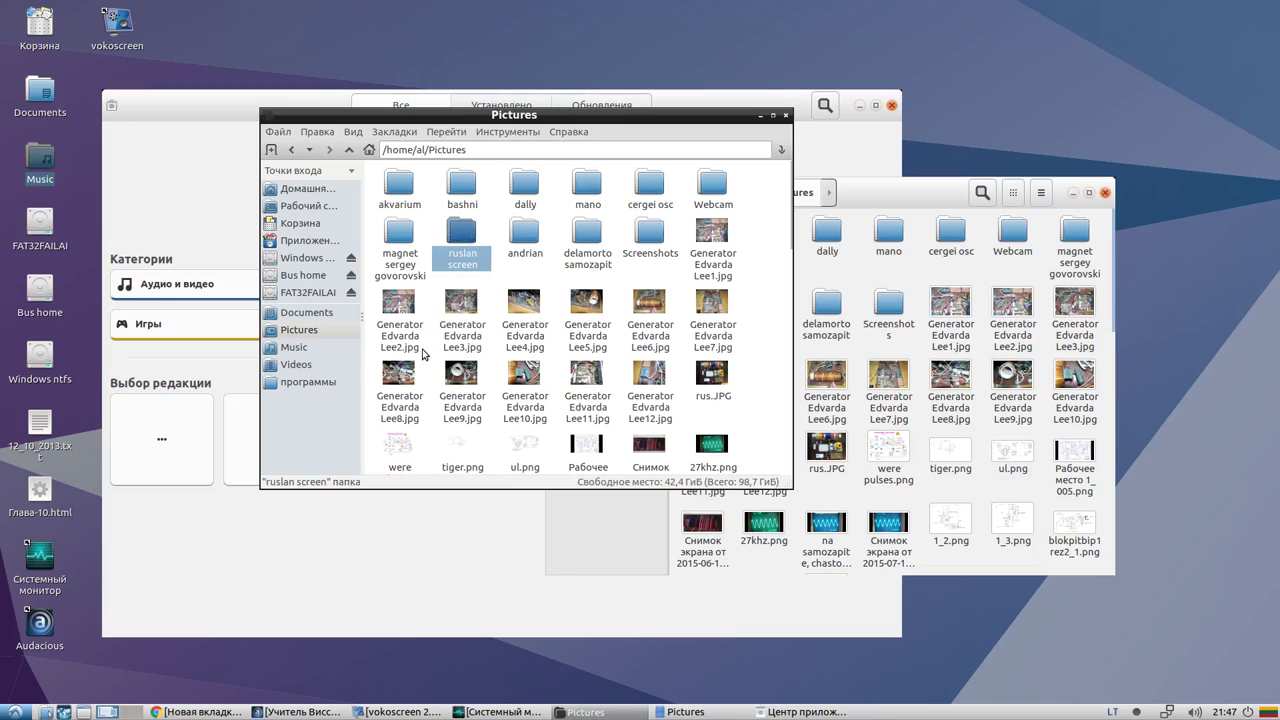
pyautogui.click(455, 458)
pyautogui.click(464, 407)
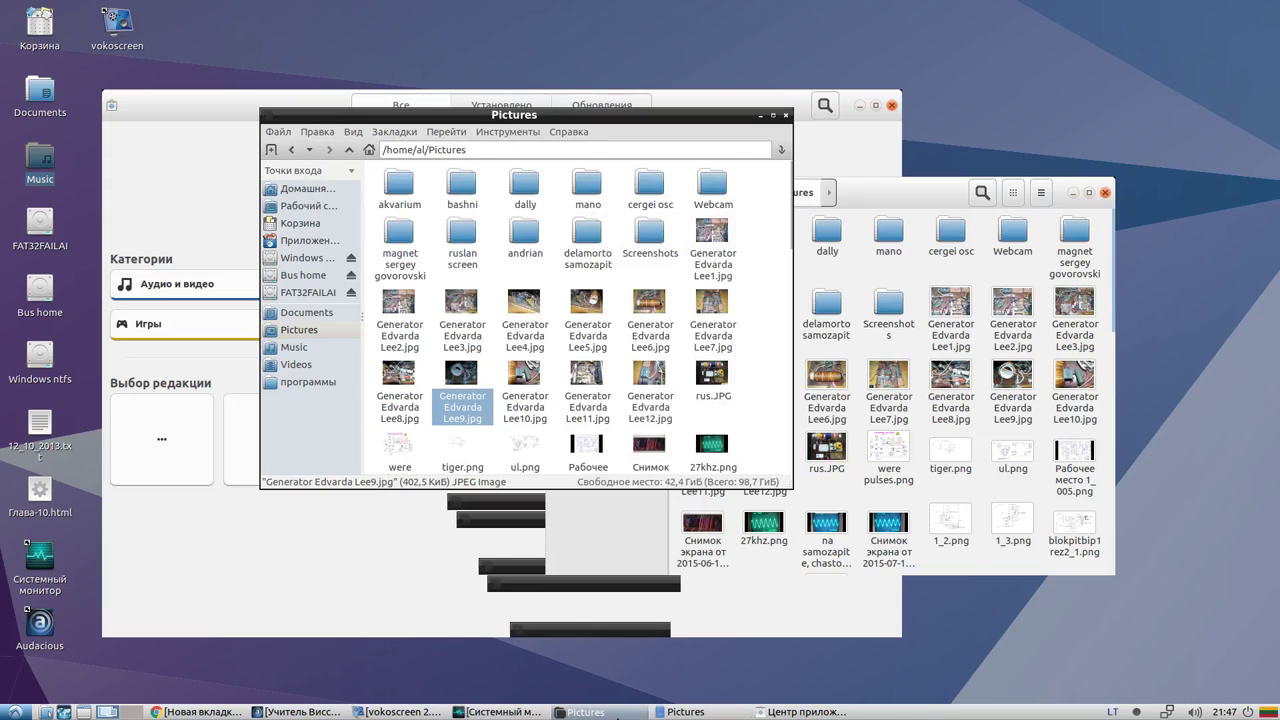
# Switch between the Nautilus and PCManFM Pictures windows from the taskbar
pyautogui.click(598, 713)
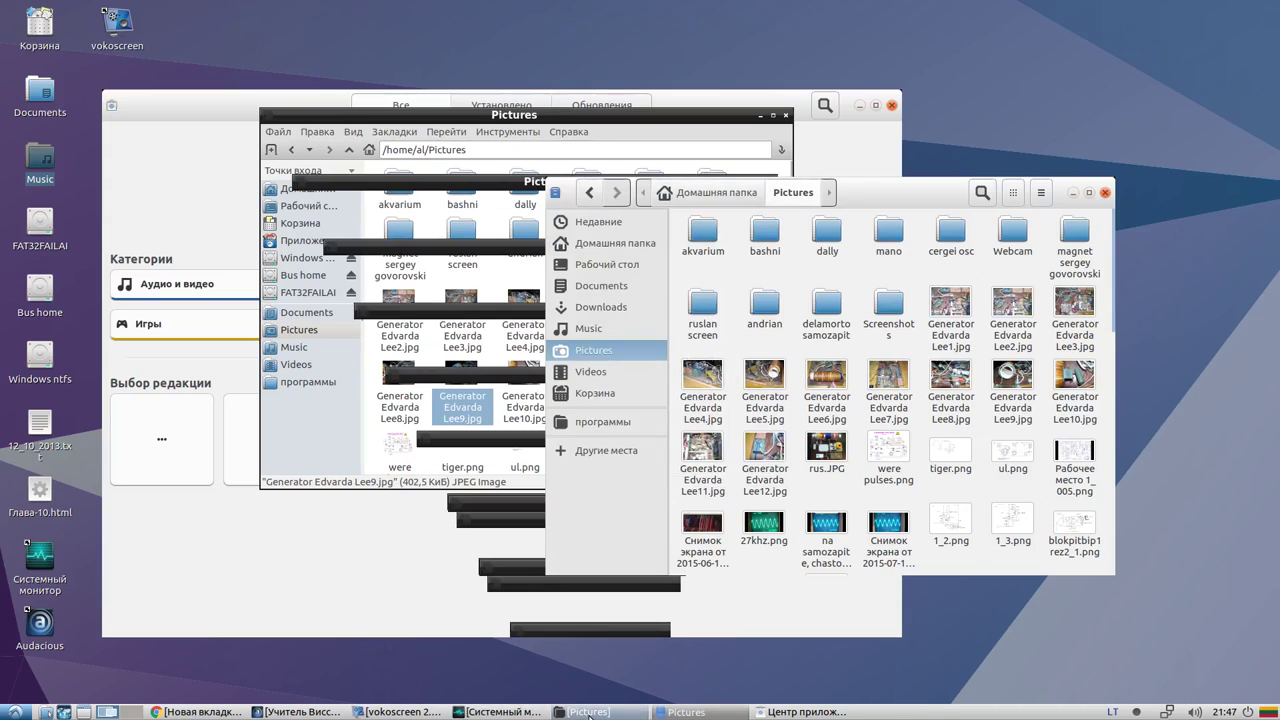
pyautogui.click(785, 713)
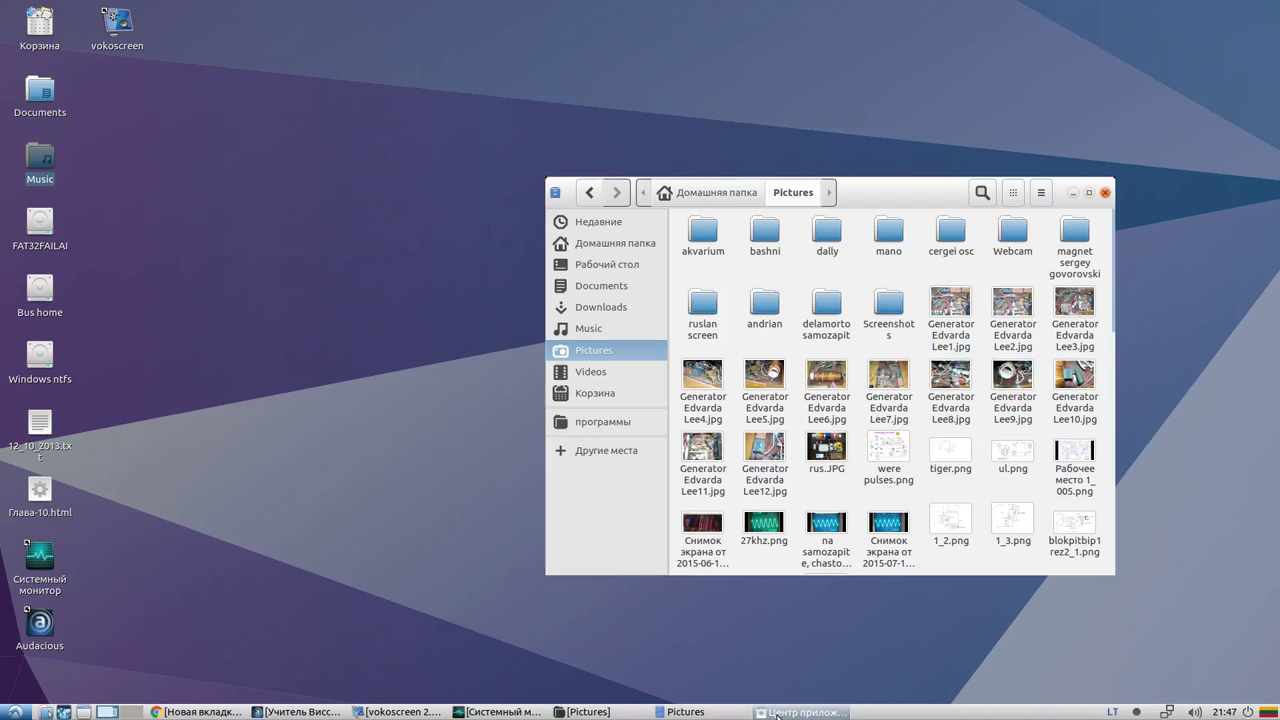
pyautogui.click(605, 713)
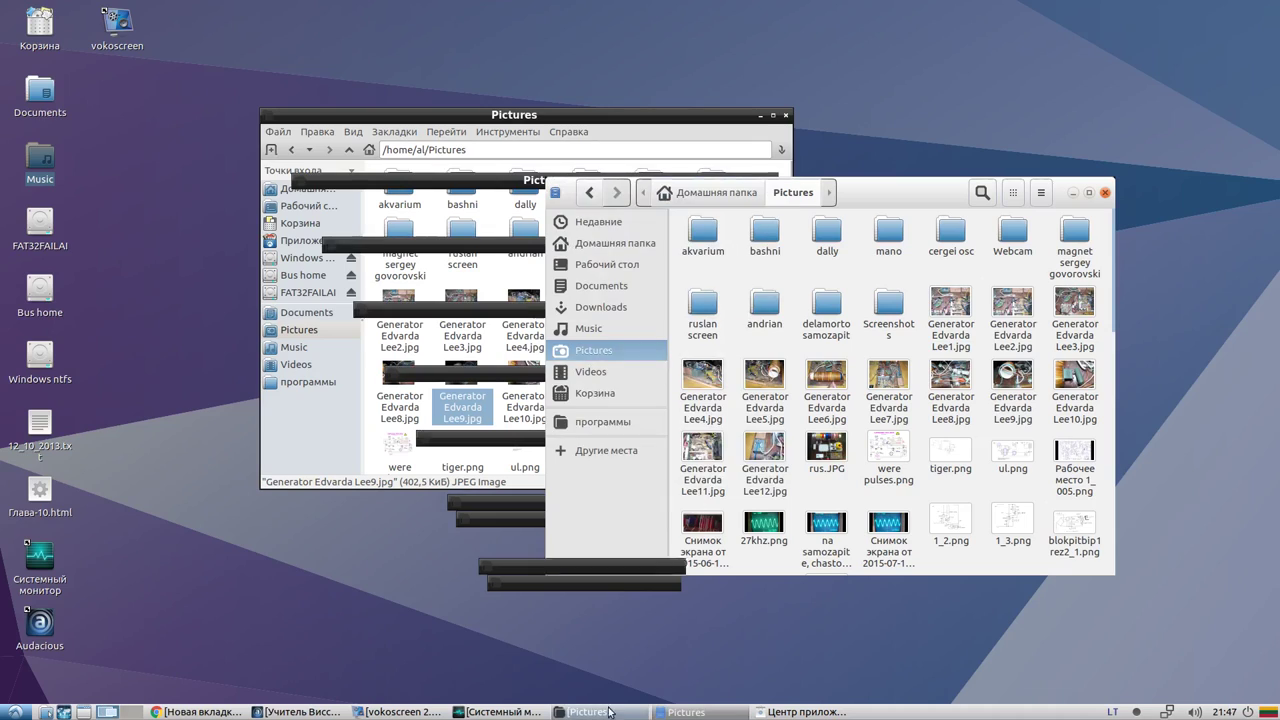
pyautogui.click(685, 712)
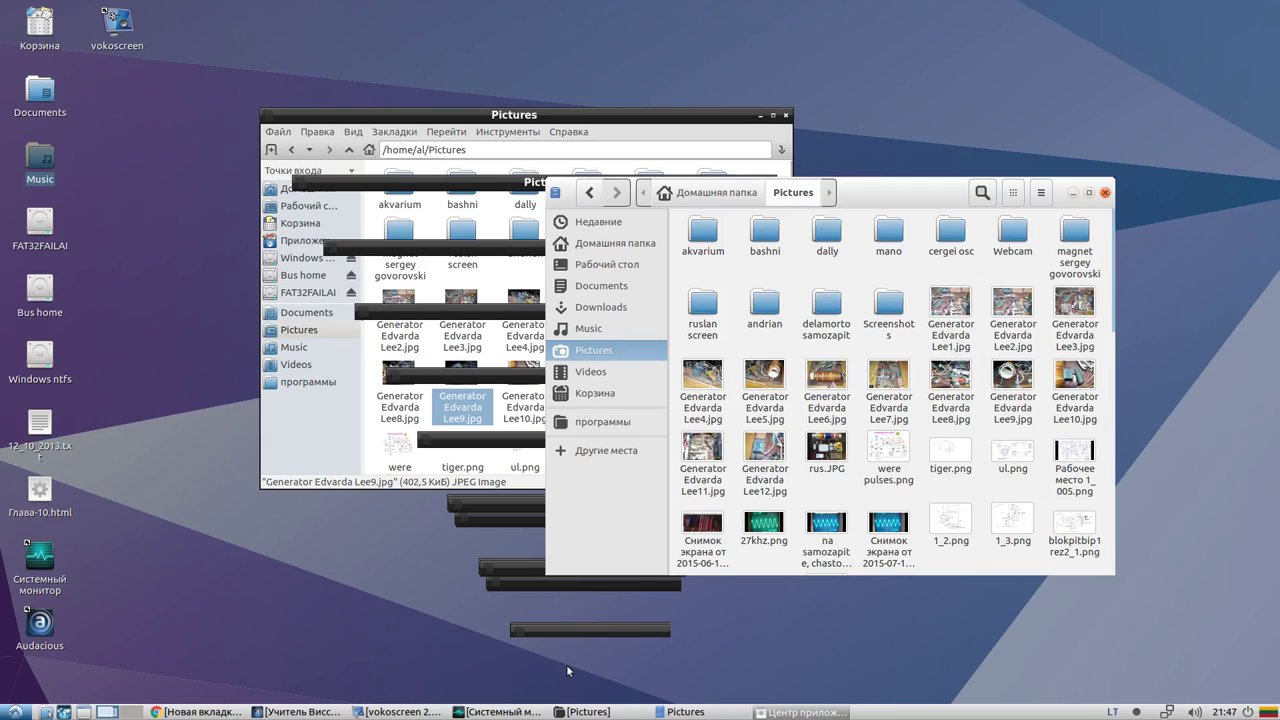
pyautogui.click(620, 708)
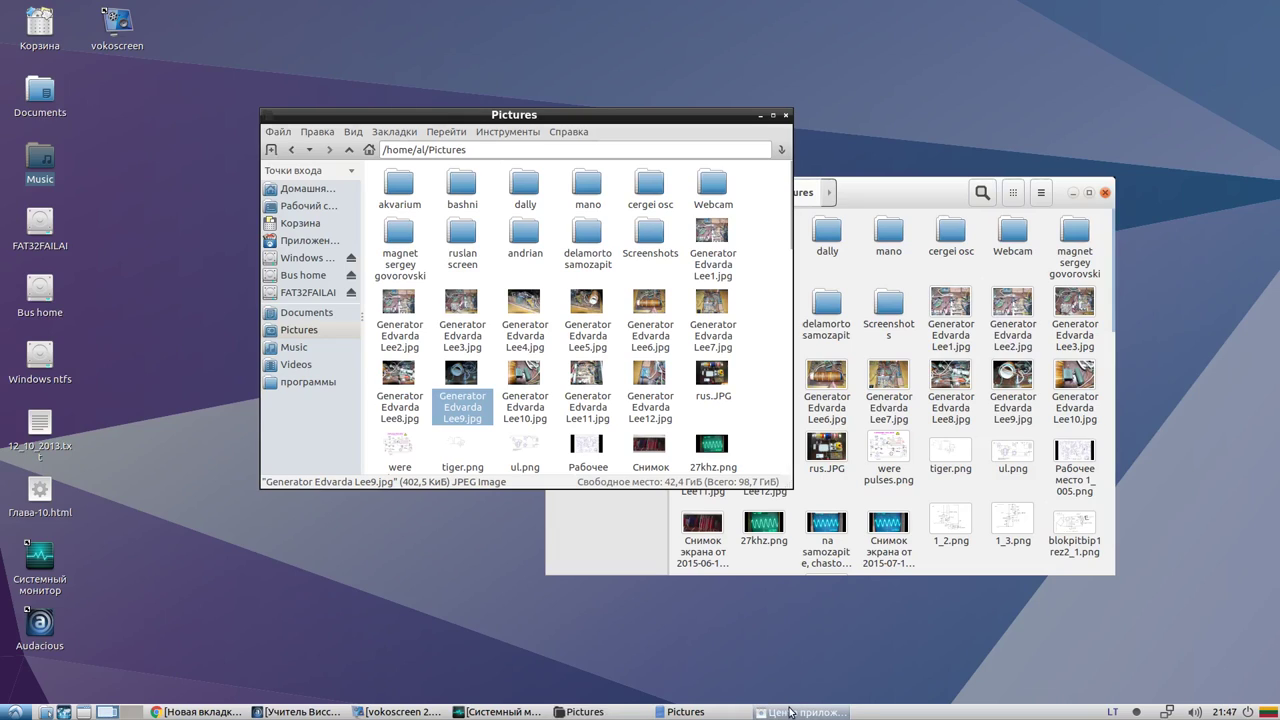
# Minimise both Pictures windows, leaving the software centre's Все page in front
pyautogui.click(590, 712)
pyautogui.click(688, 712)
pyautogui.click(688, 712)
pyautogui.click(688, 712)
pyautogui.click(797, 714)
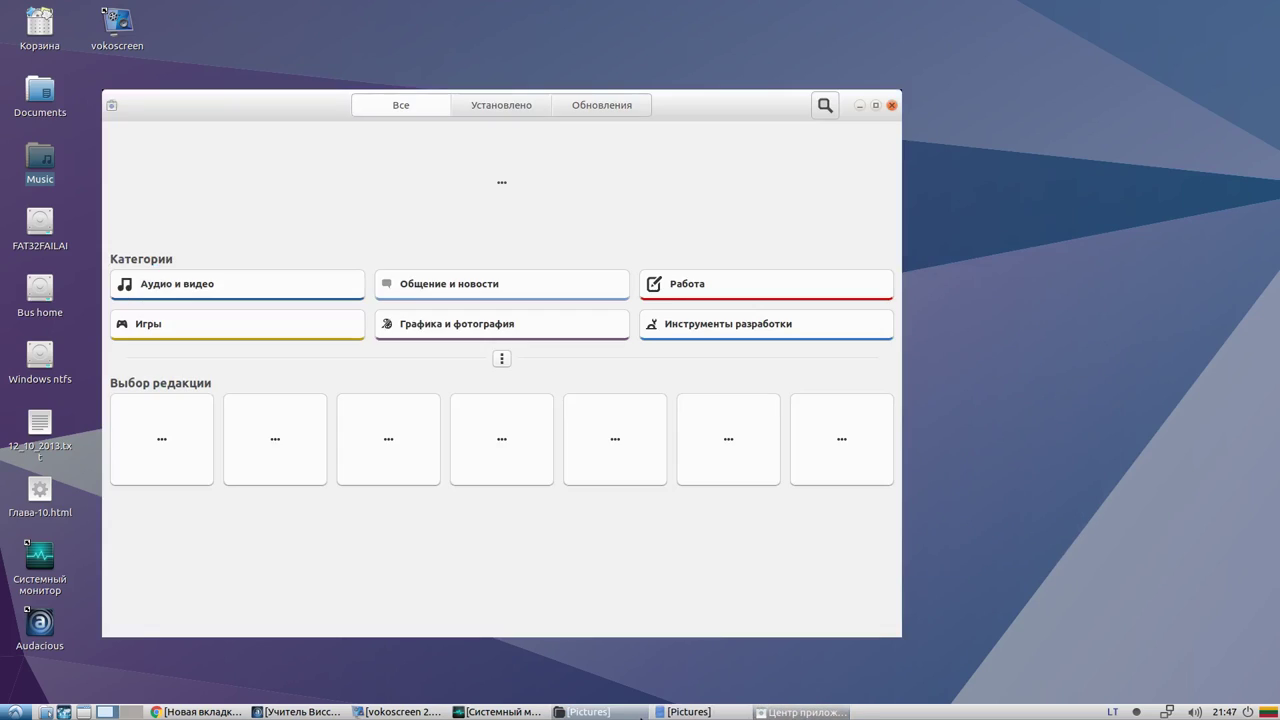
pyautogui.click(640, 713)
pyautogui.click(632, 712)
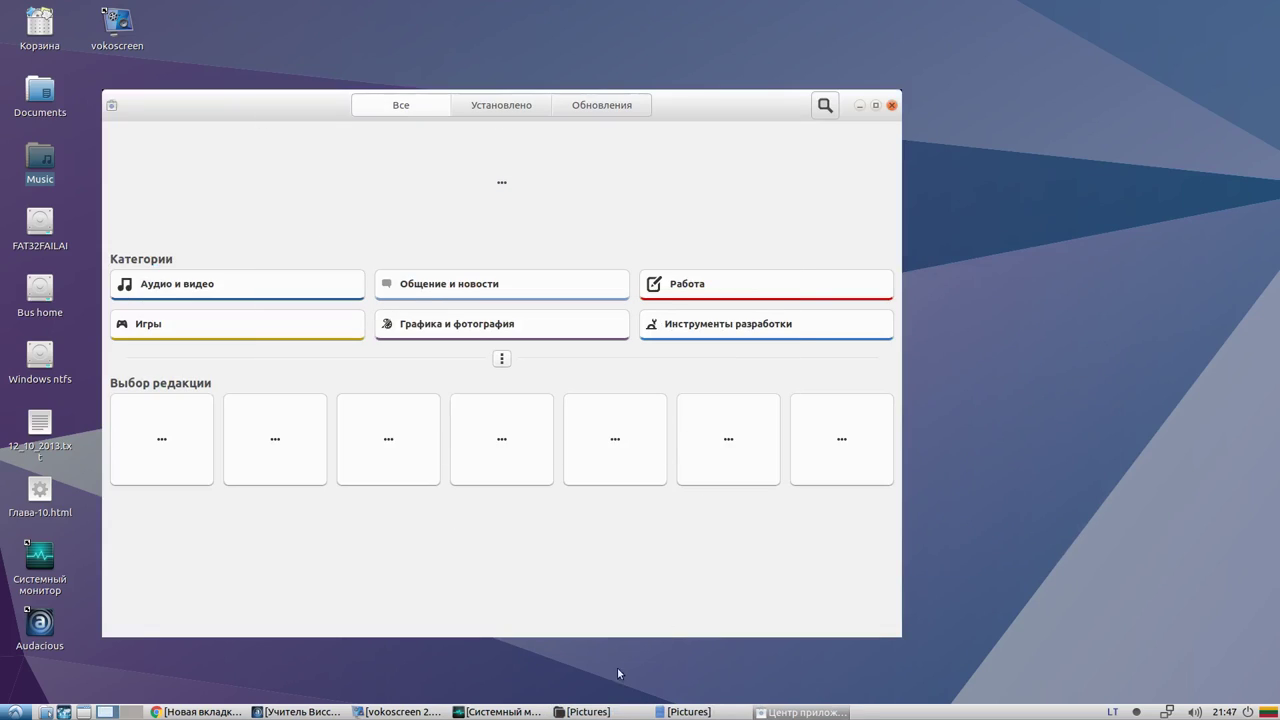
# Search GNOME Software for 'pcfm', then open a PCManFM window at /home/al and its Справка menu
pyautogui.click(496, 113)
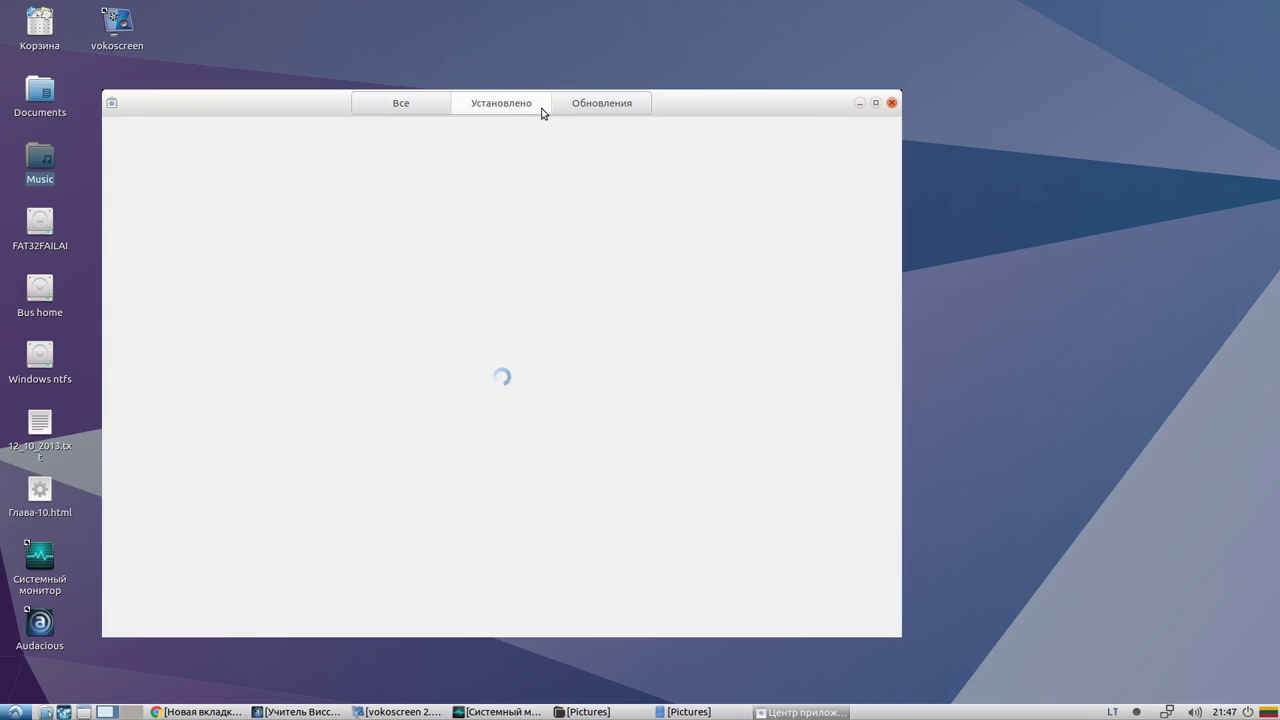
pyautogui.click(405, 108)
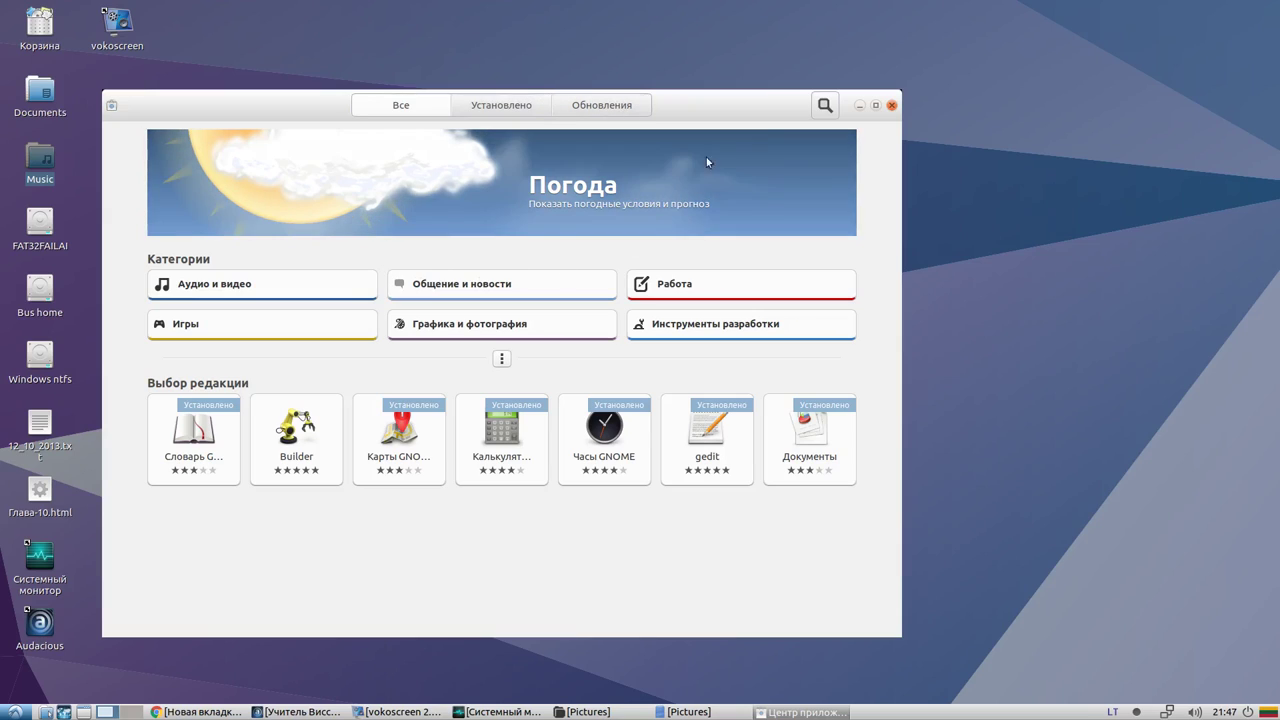
pyautogui.click(825, 106)
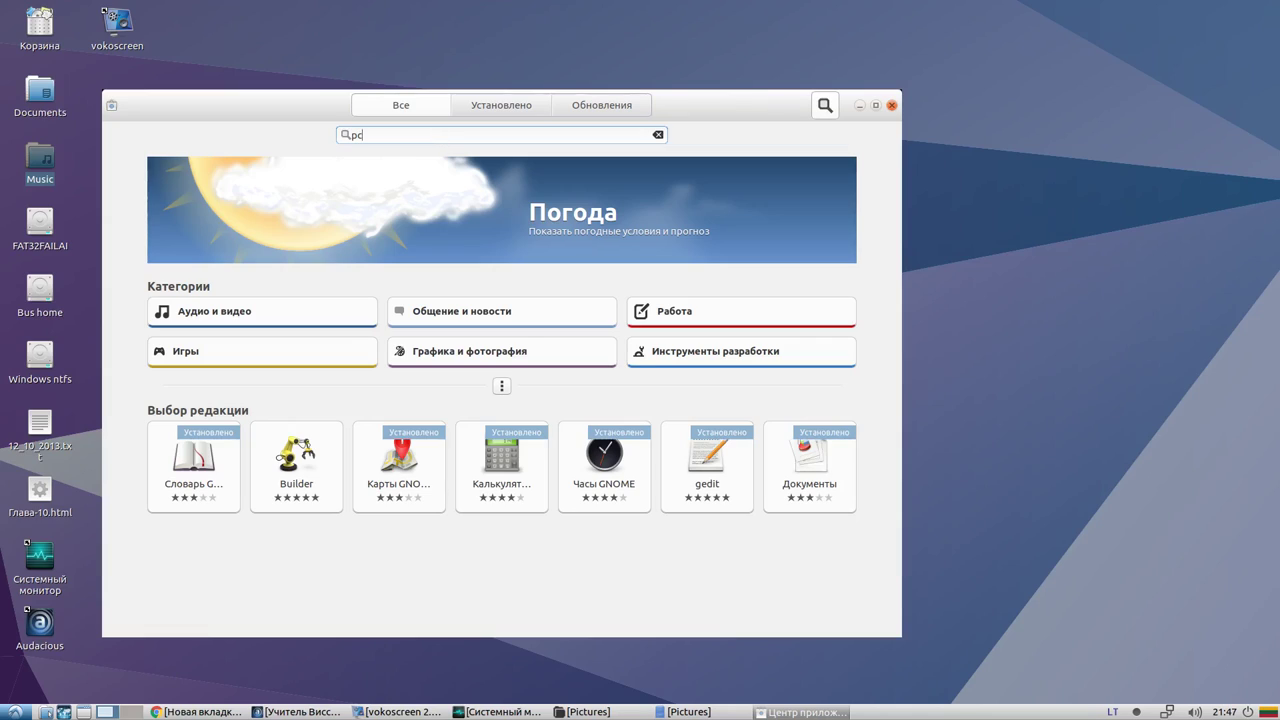
pyautogui.write('pcfm')
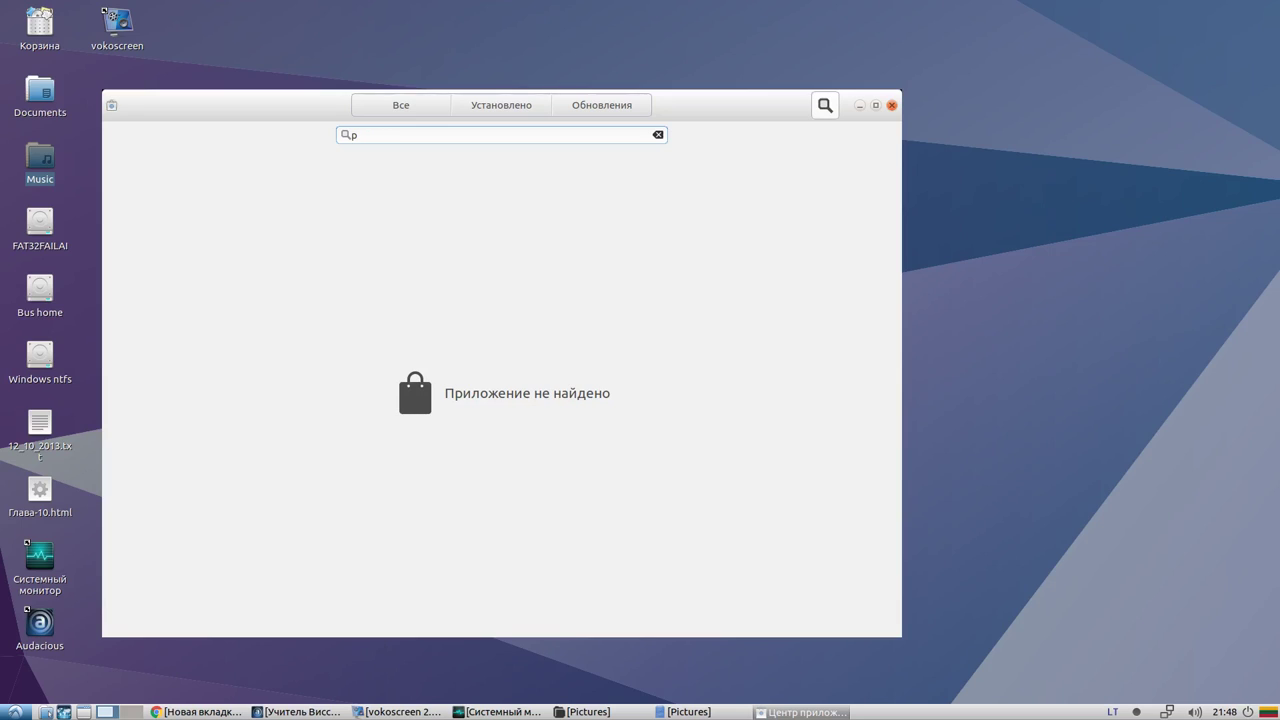
pyautogui.click(45, 712)
pyautogui.click(1054, 24)
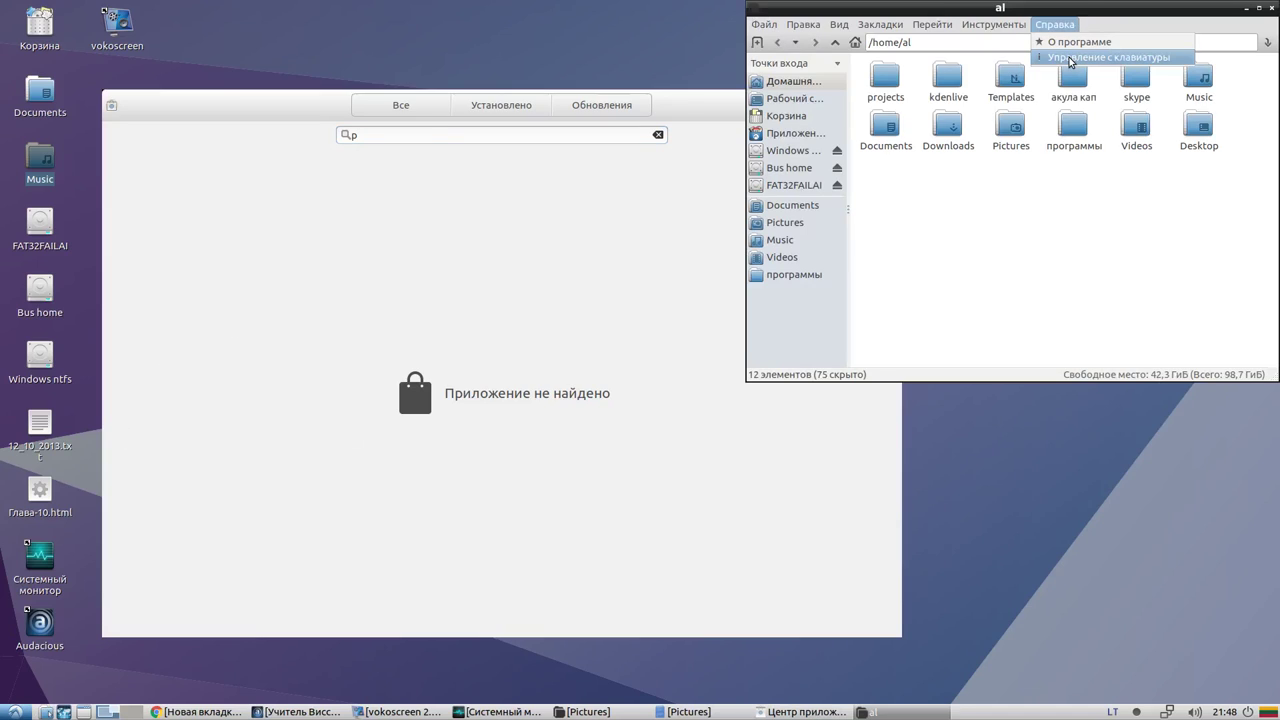
# Close the About PCManFM dialog, search 'pcmanfm' and open the PCManFM page to view its reviews
pyautogui.click(1074, 42)
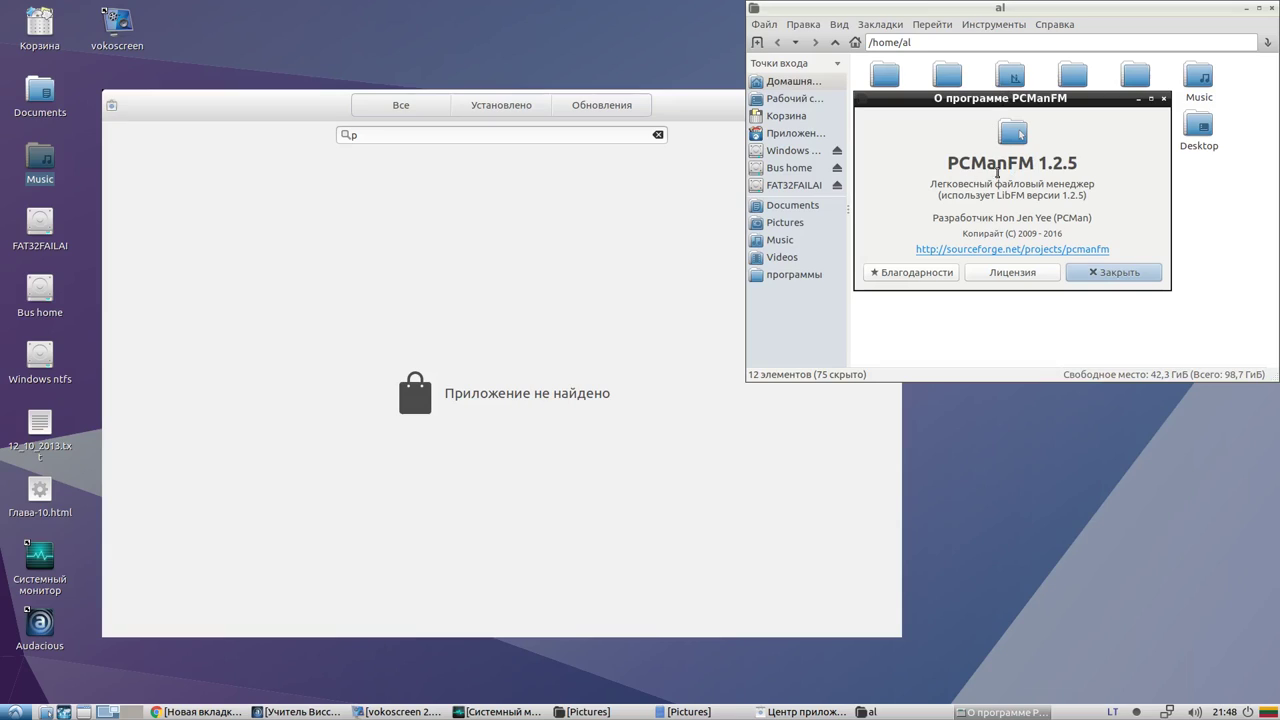
pyautogui.click(1163, 98)
pyautogui.click(408, 133)
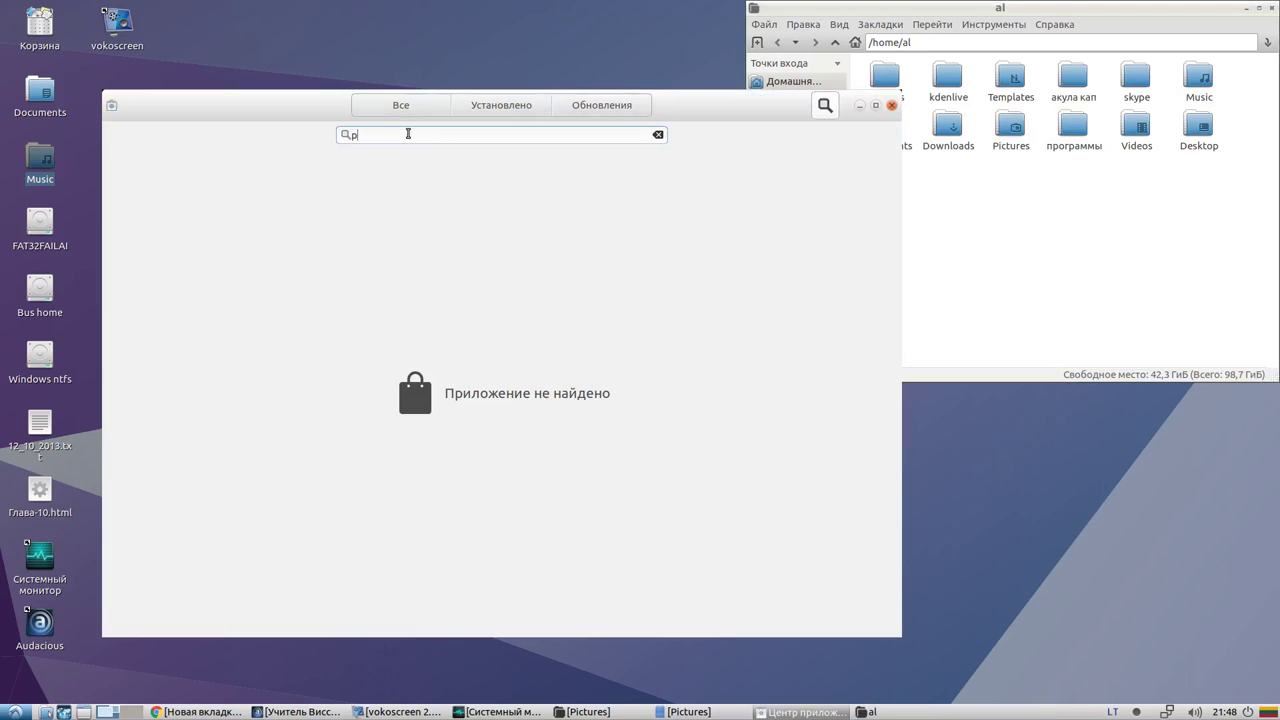
pyautogui.write('pcmanfm')
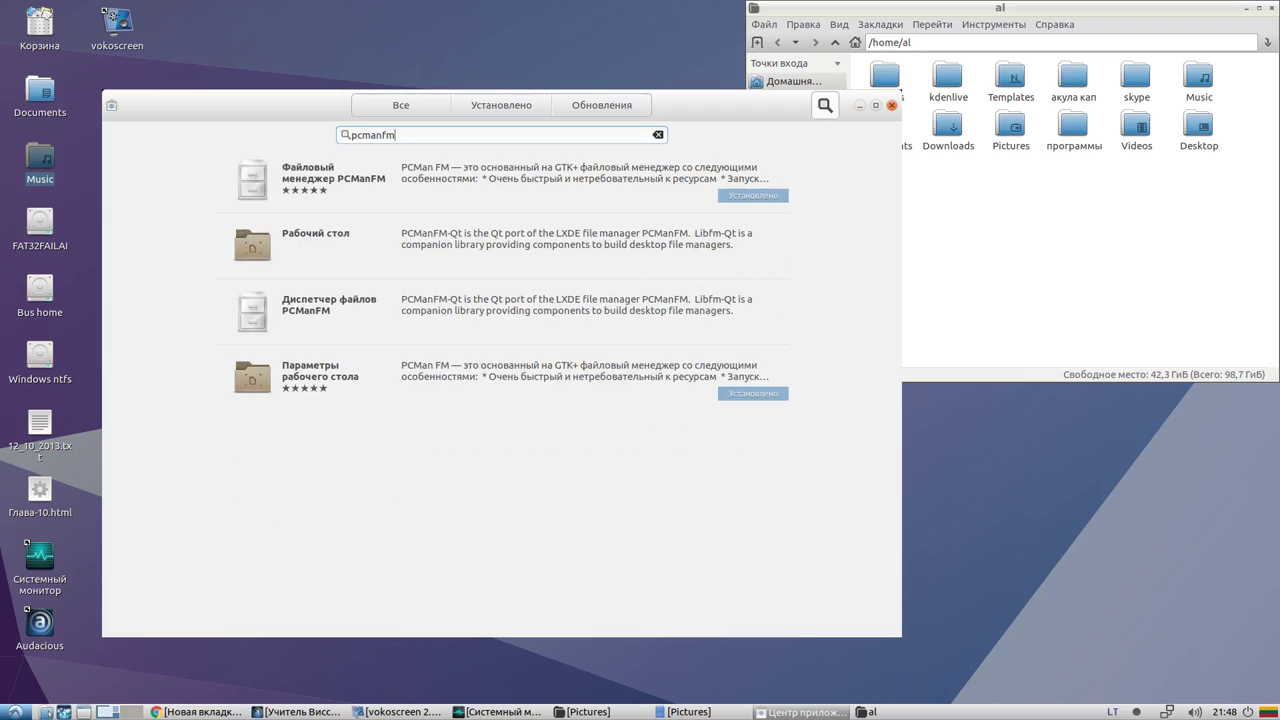
pyautogui.click(512, 198)
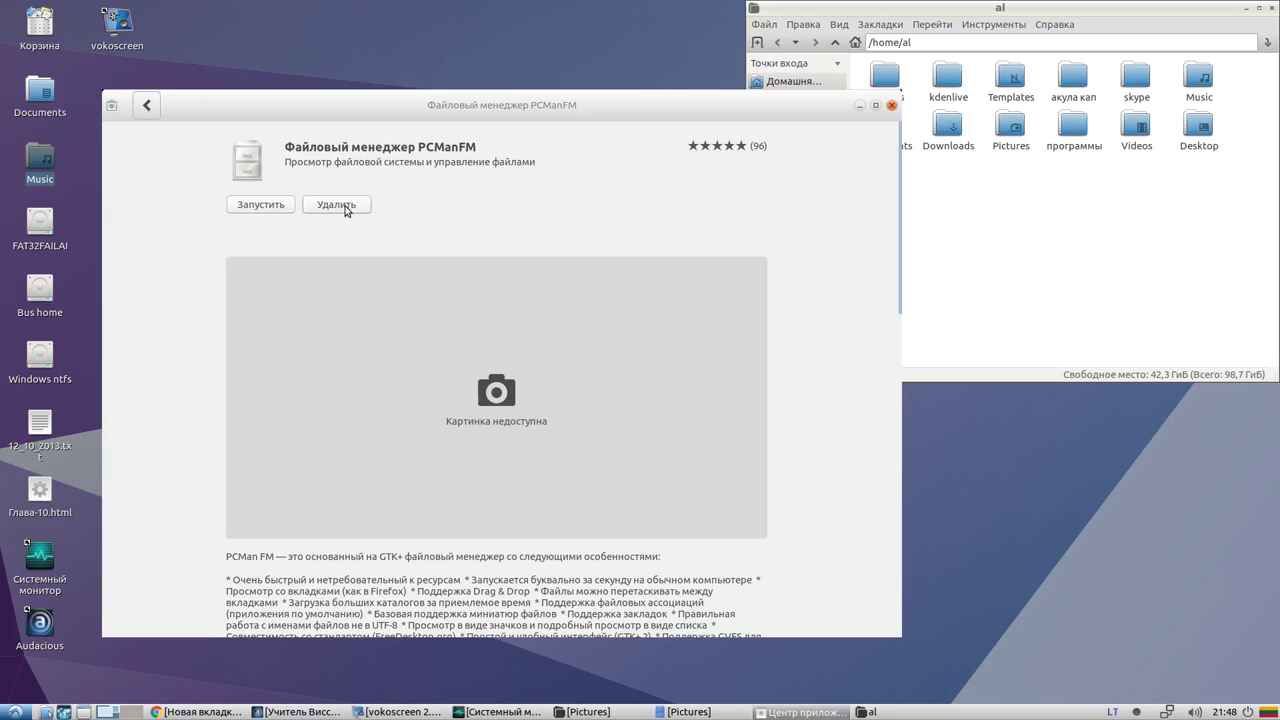
pyautogui.scroll(-10, 537, 234)
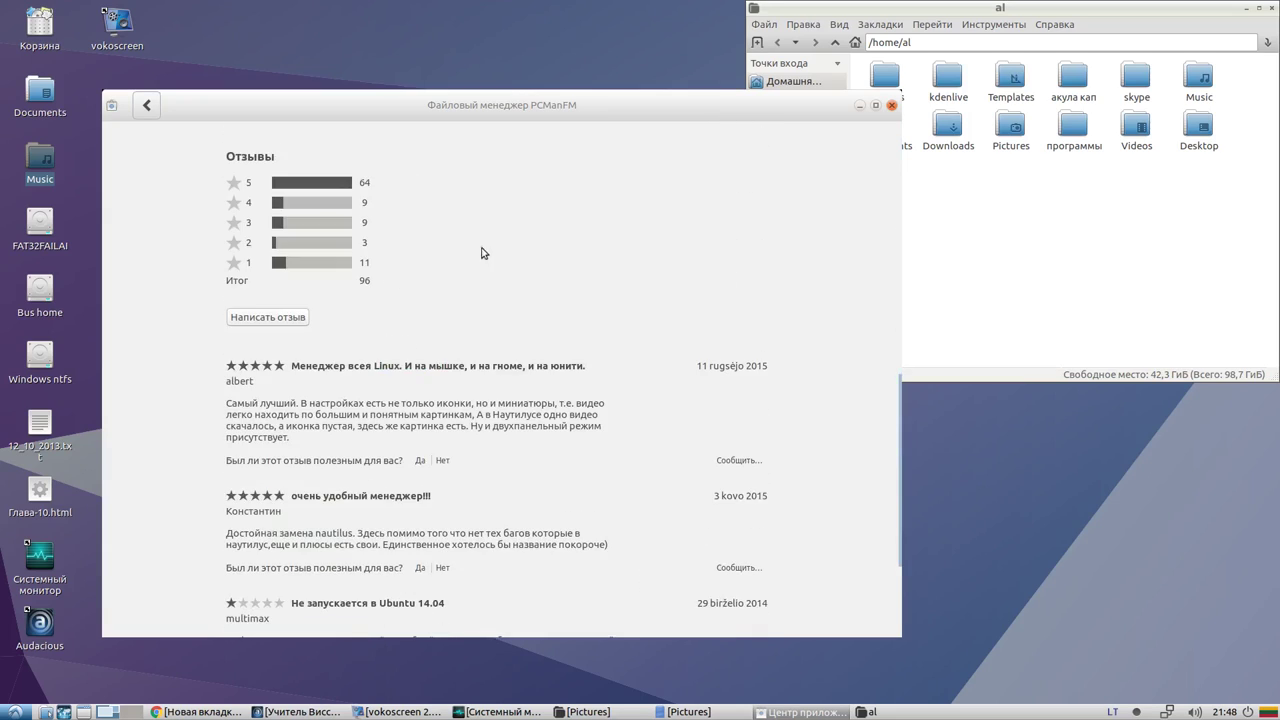
pyautogui.scroll(10, 437, 267)
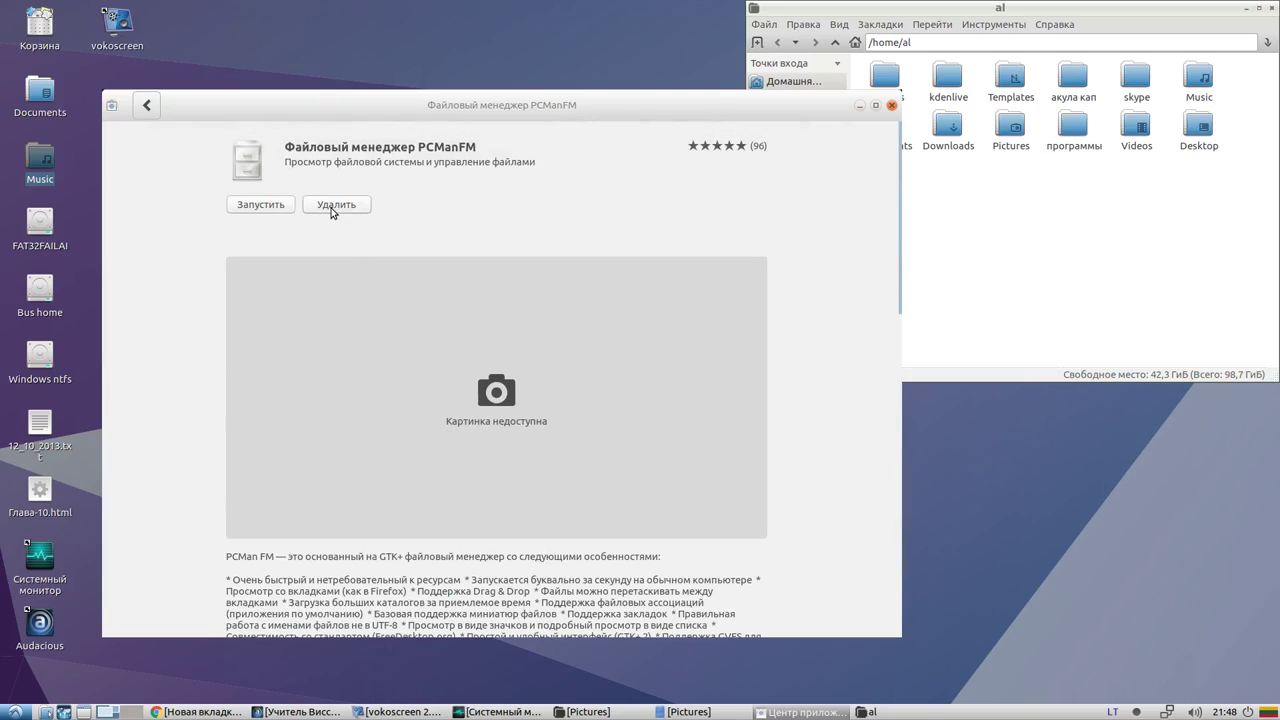
# Uninstall PCManFM via Удалить, confirming and authorising with the password
pyautogui.click(14, 712)
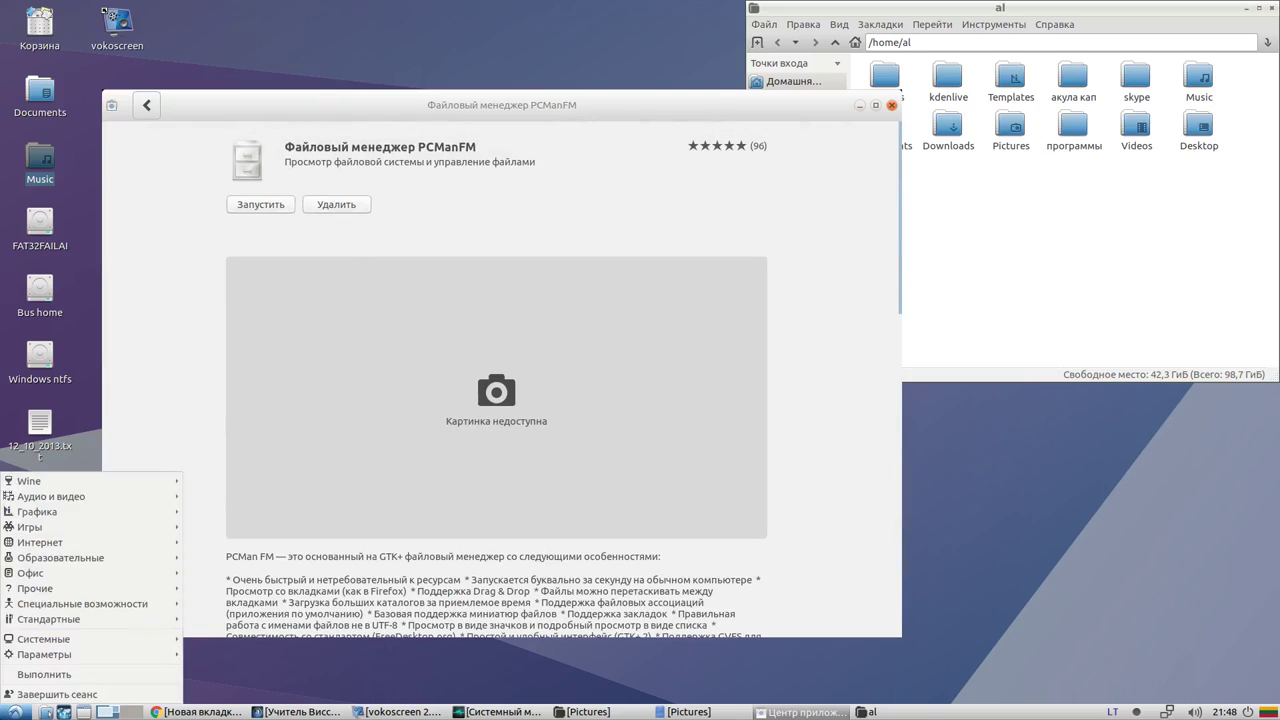
pyautogui.click(351, 287)
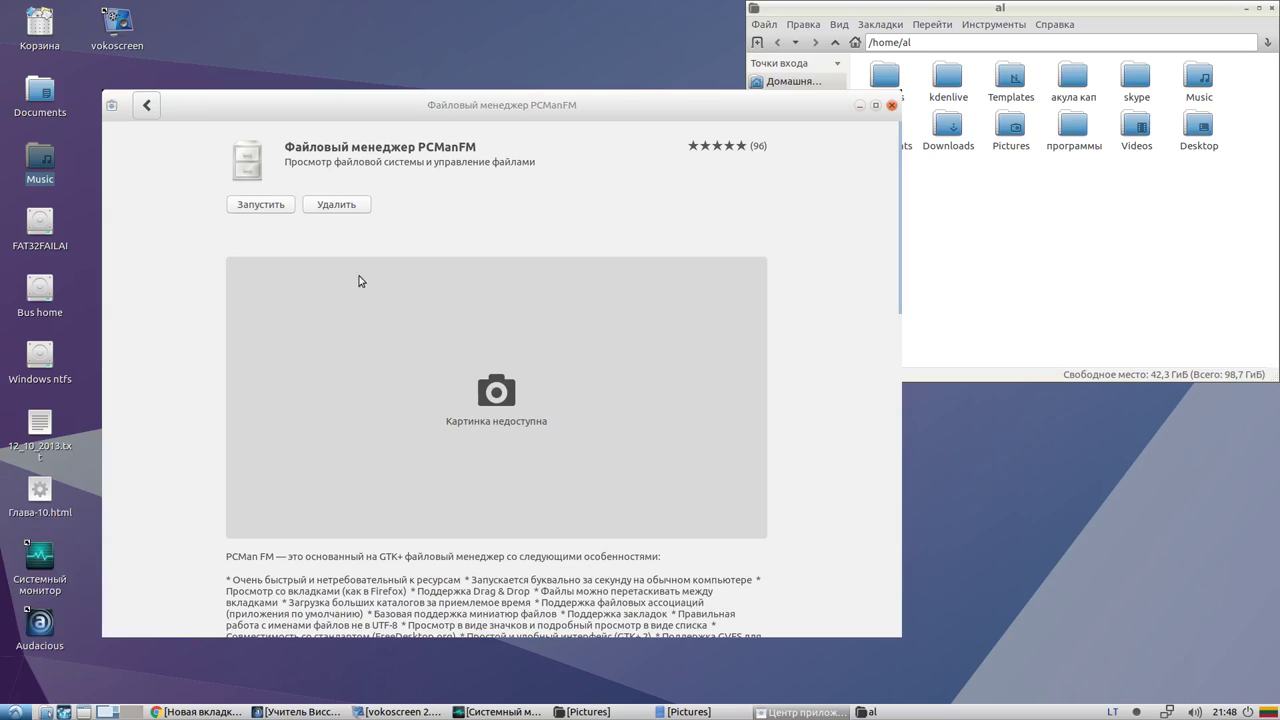
pyautogui.click(338, 205)
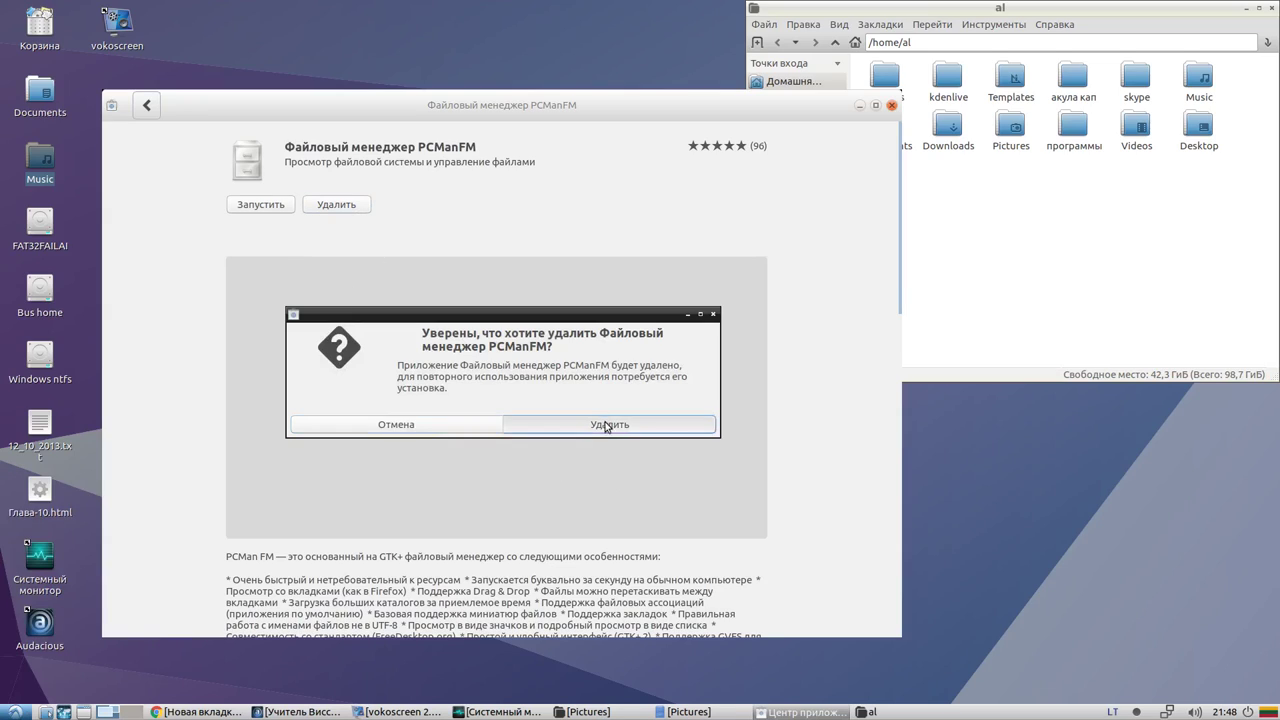
pyautogui.click(612, 425)
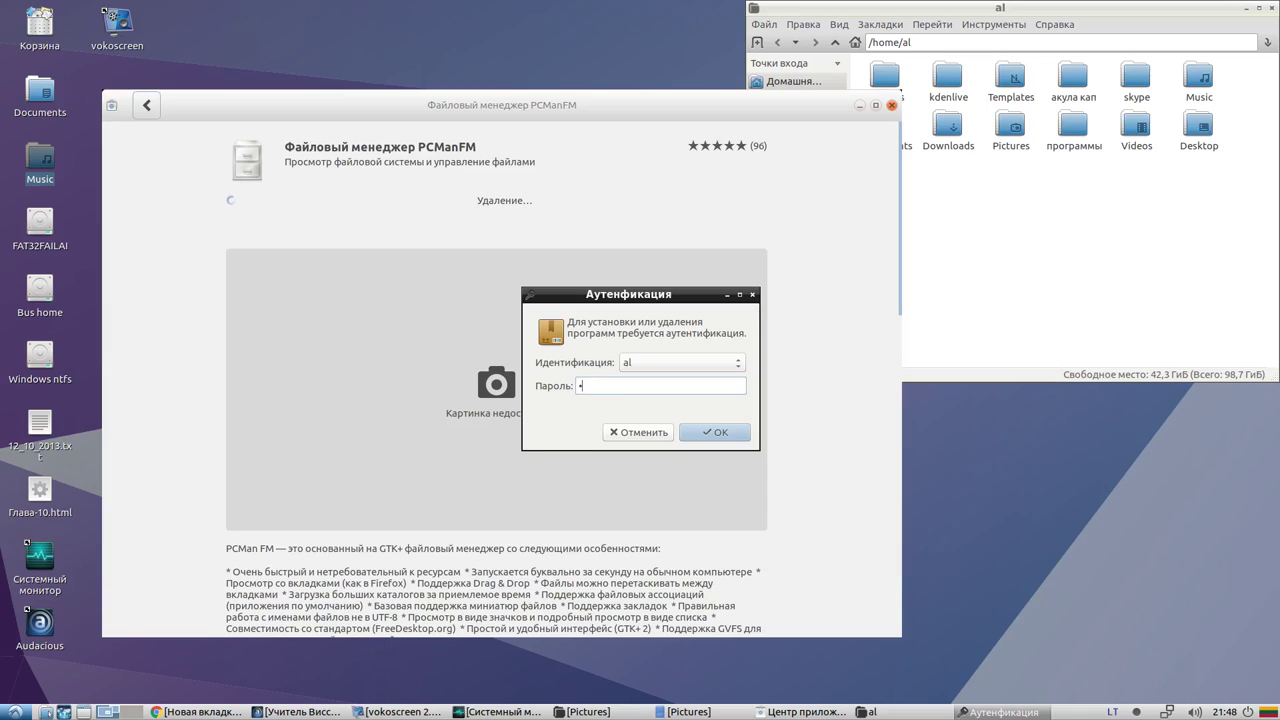
pyautogui.press('Return')
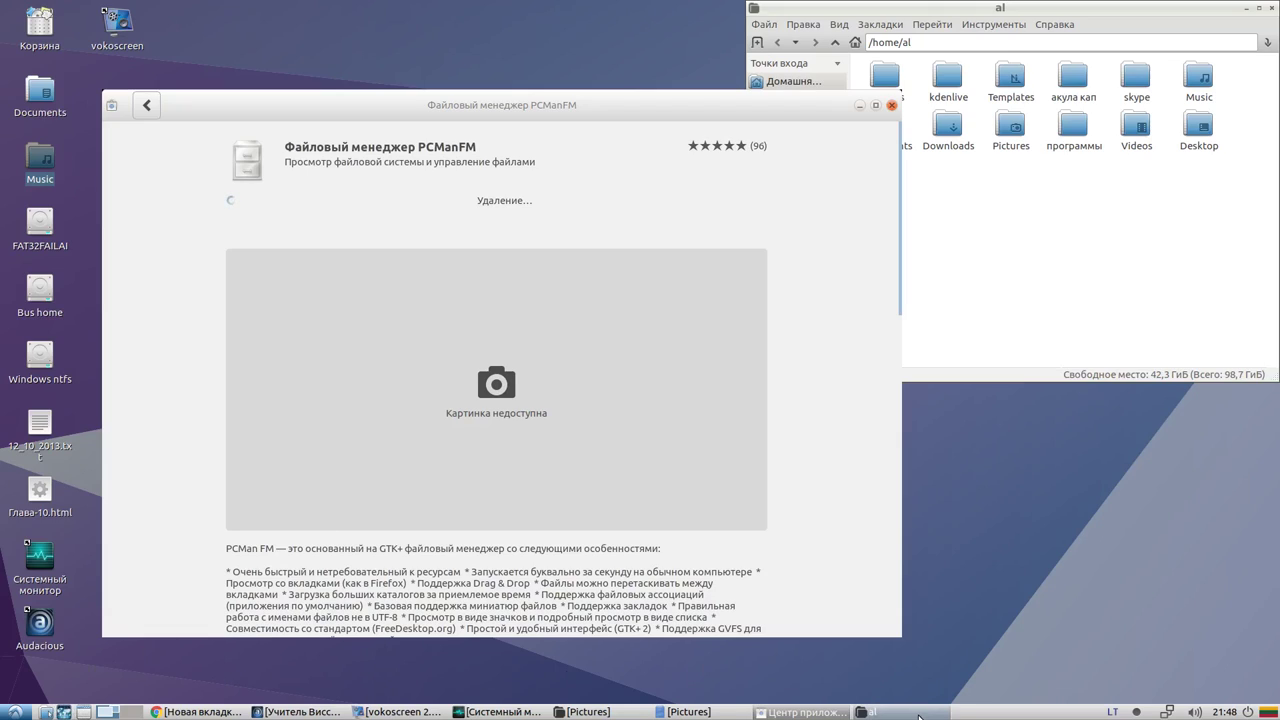
# Close the home-folder window and restore the minimised Pictures window
pyautogui.click(885, 712)
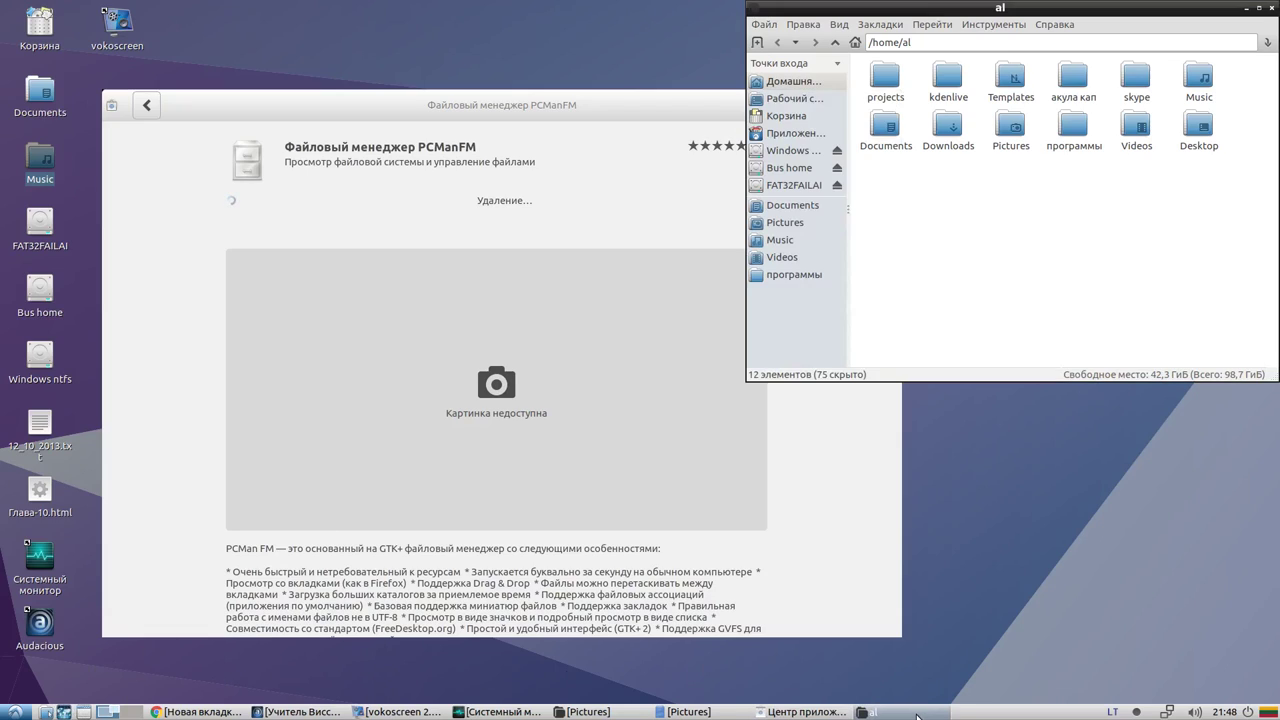
pyautogui.click(1273, 8)
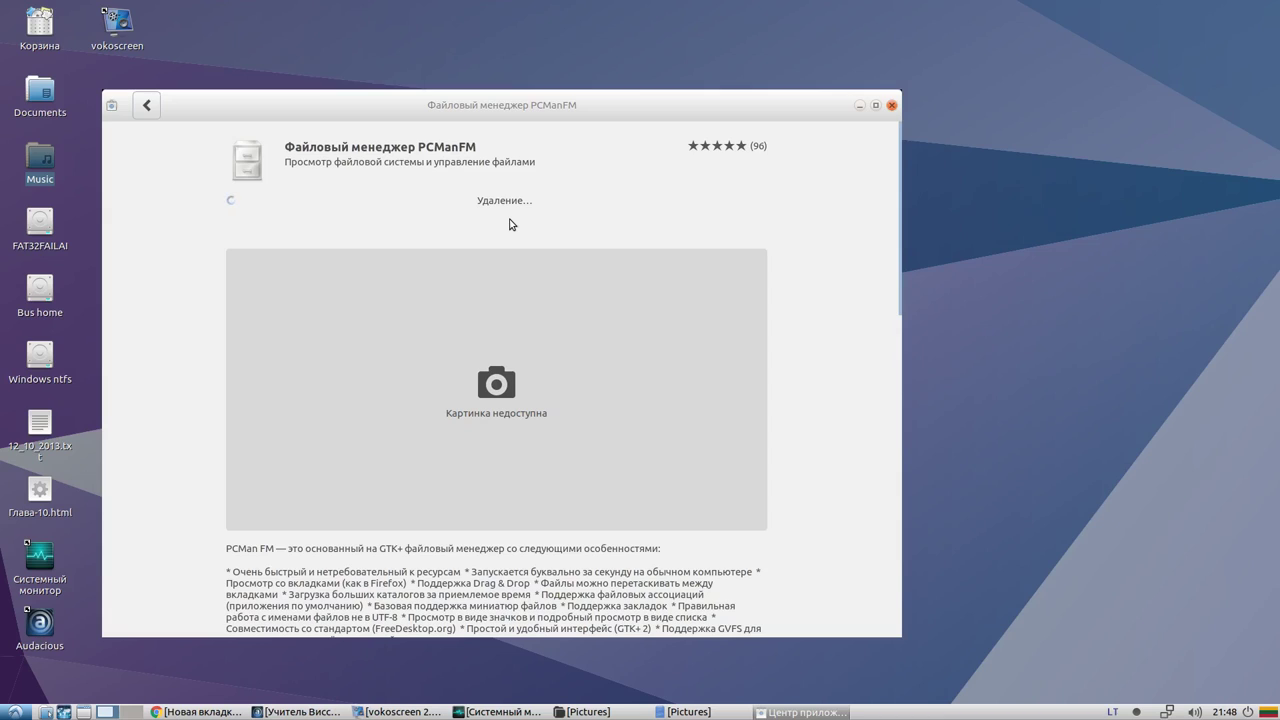
pyautogui.click(5, 705)
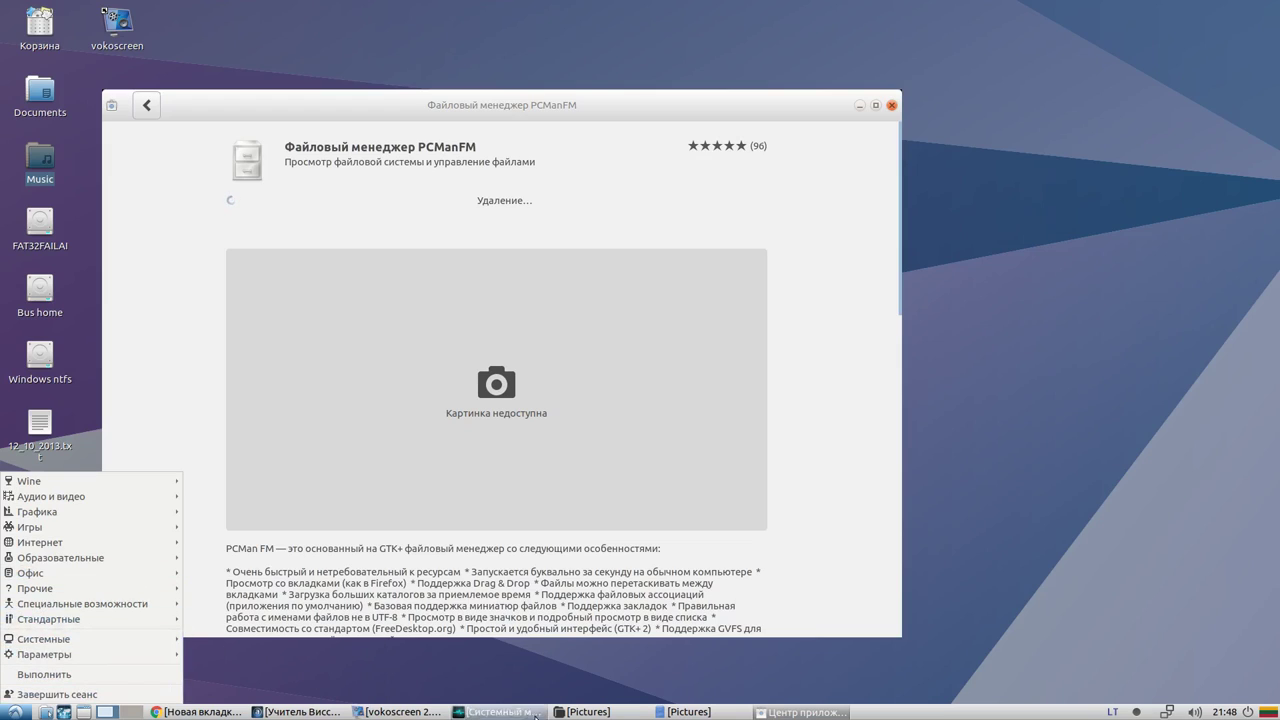
pyautogui.click(718, 712)
pyautogui.click(713, 709)
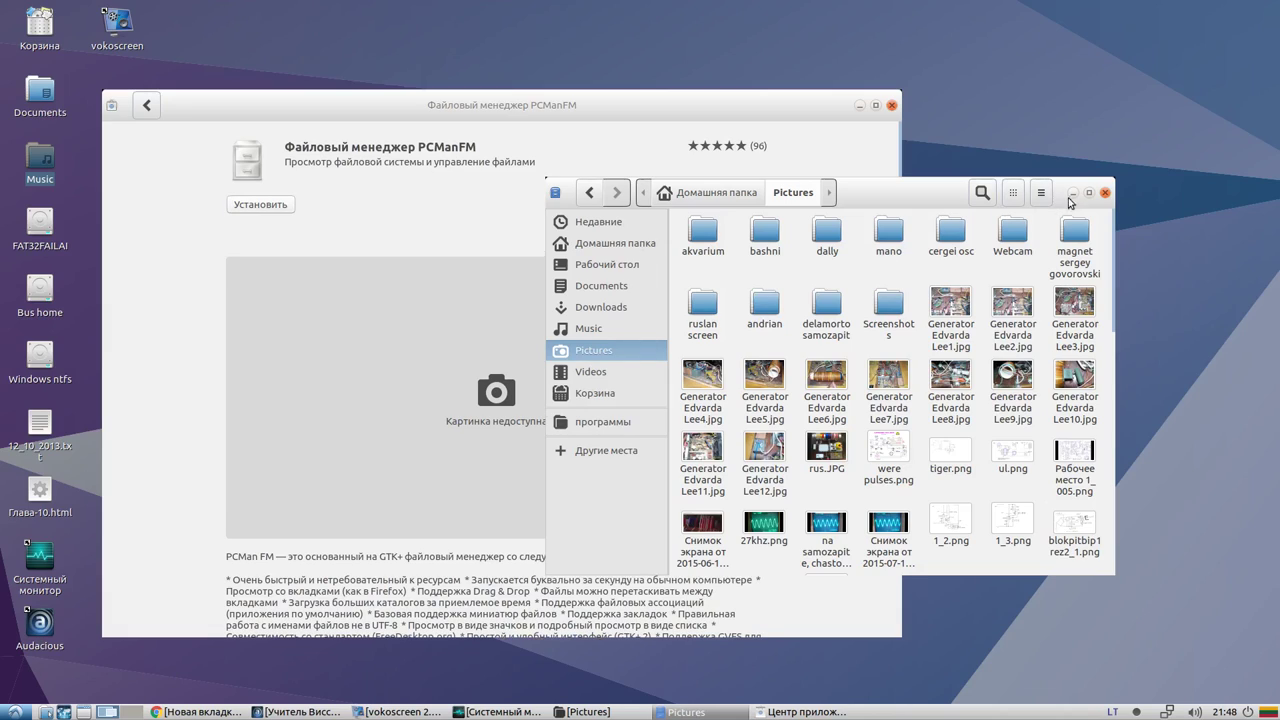
# Look through Nautilus's folder actions, view options and window-management menu
pyautogui.click(1039, 195)
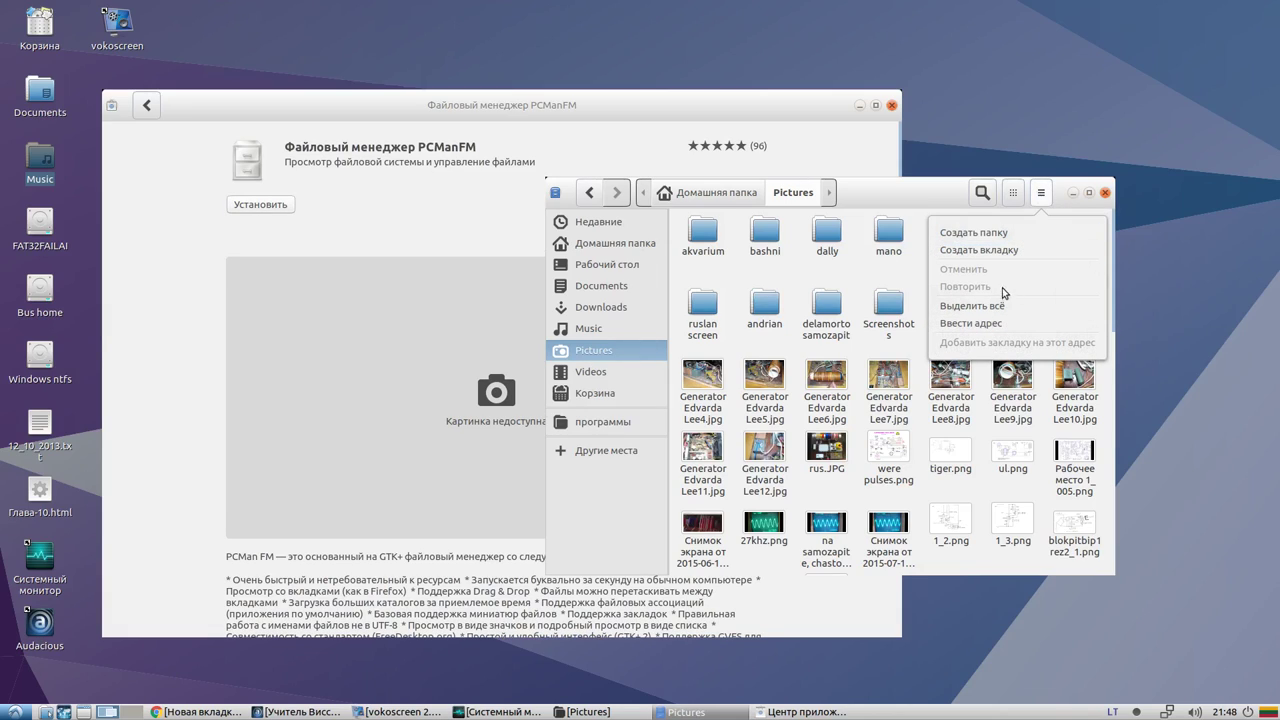
pyautogui.click(1012, 196)
pyautogui.click(1013, 196)
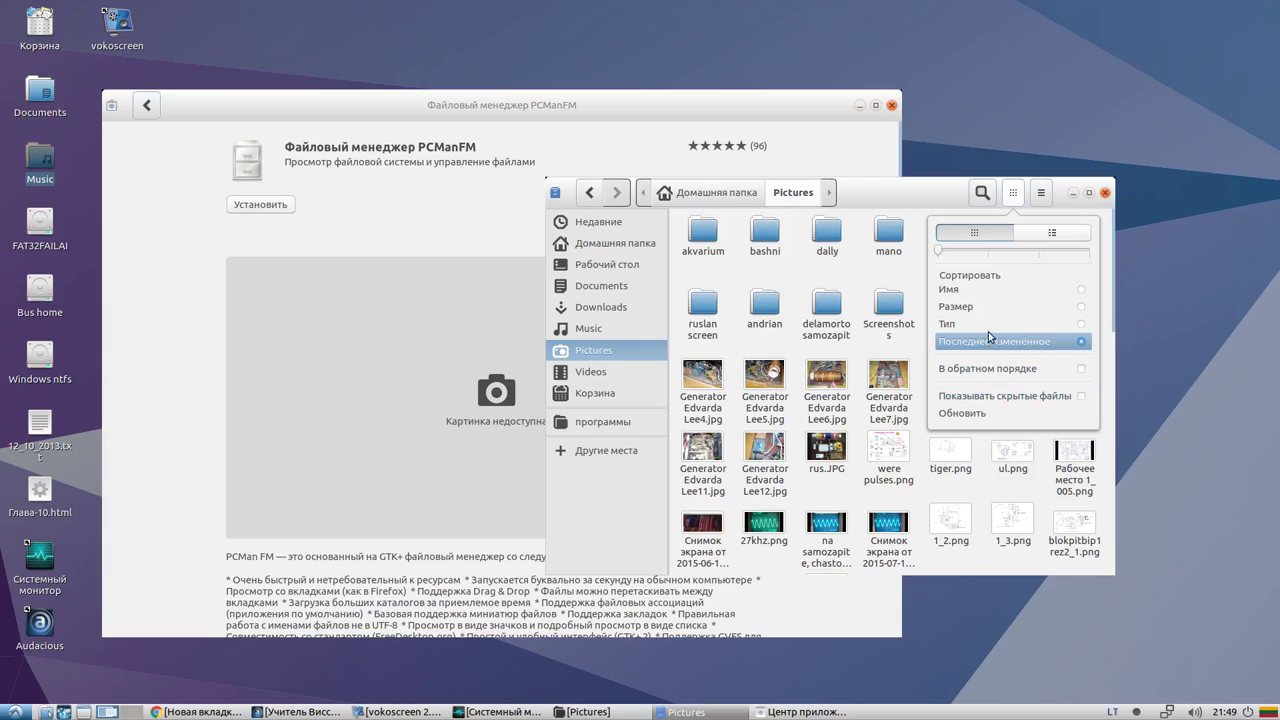
pyautogui.rightClick(910, 193)
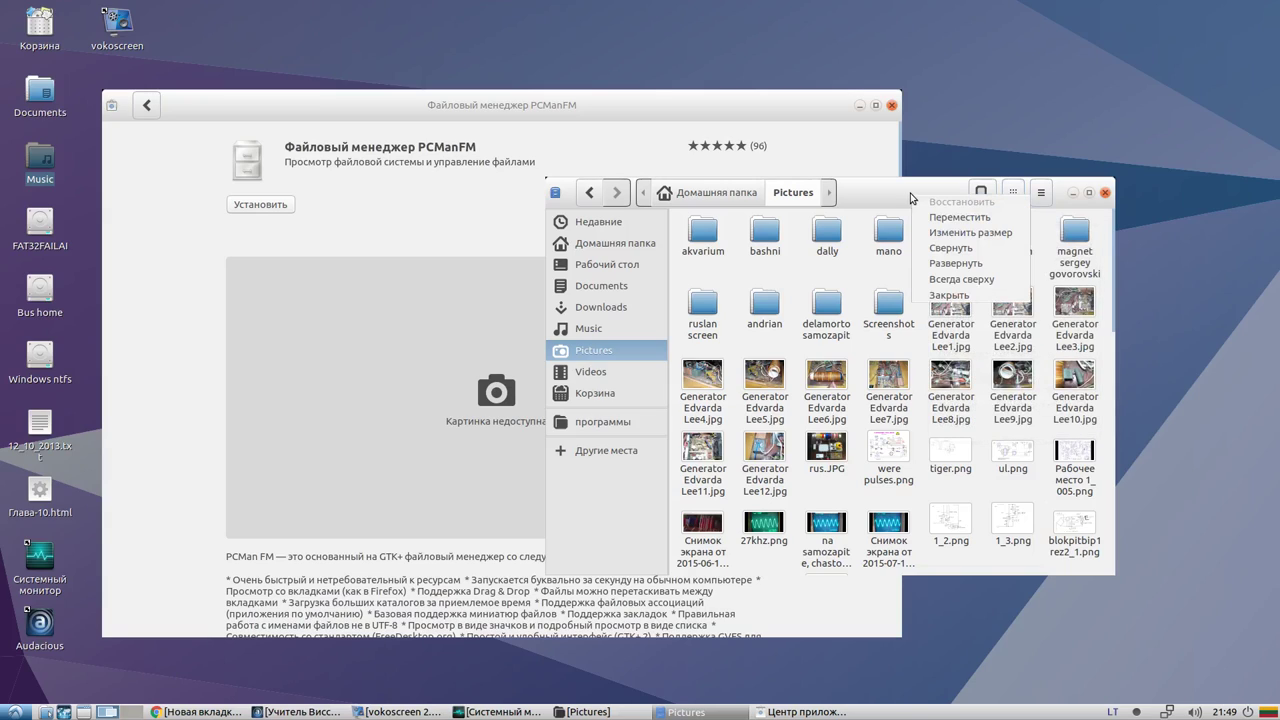
pyautogui.click(1052, 196)
pyautogui.click(1045, 196)
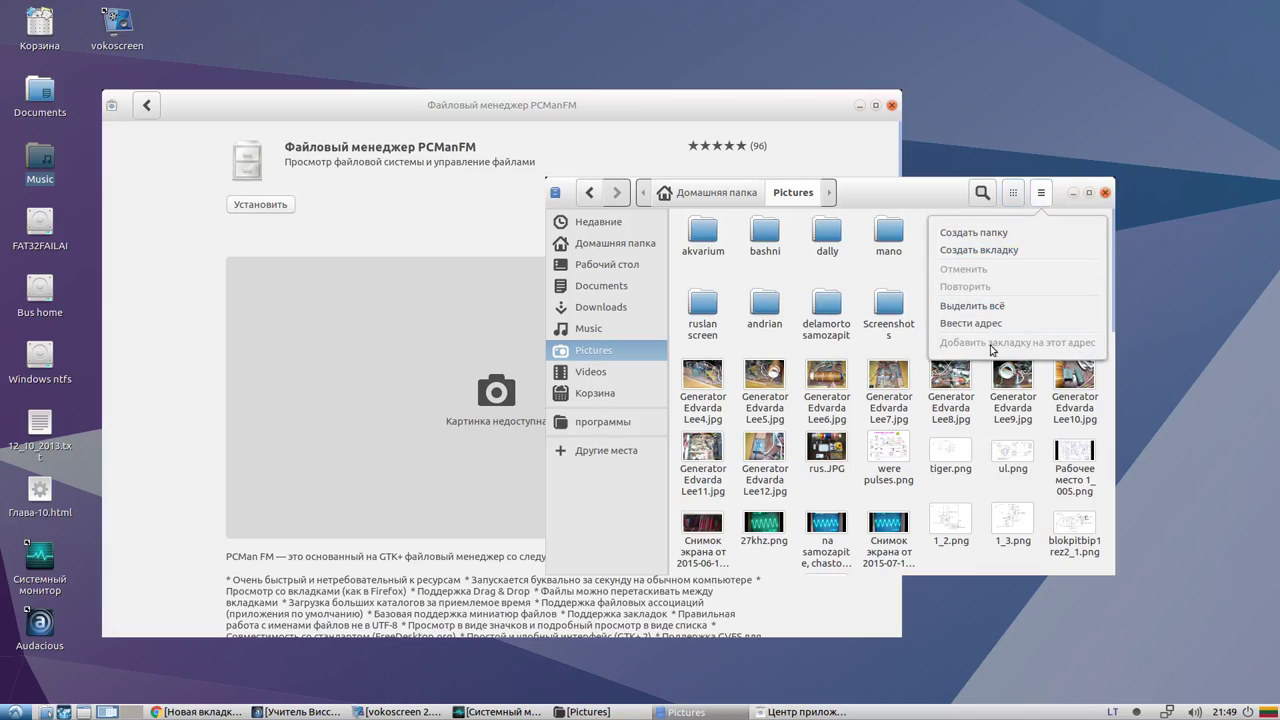
pyautogui.click(1013, 193)
pyautogui.click(1015, 193)
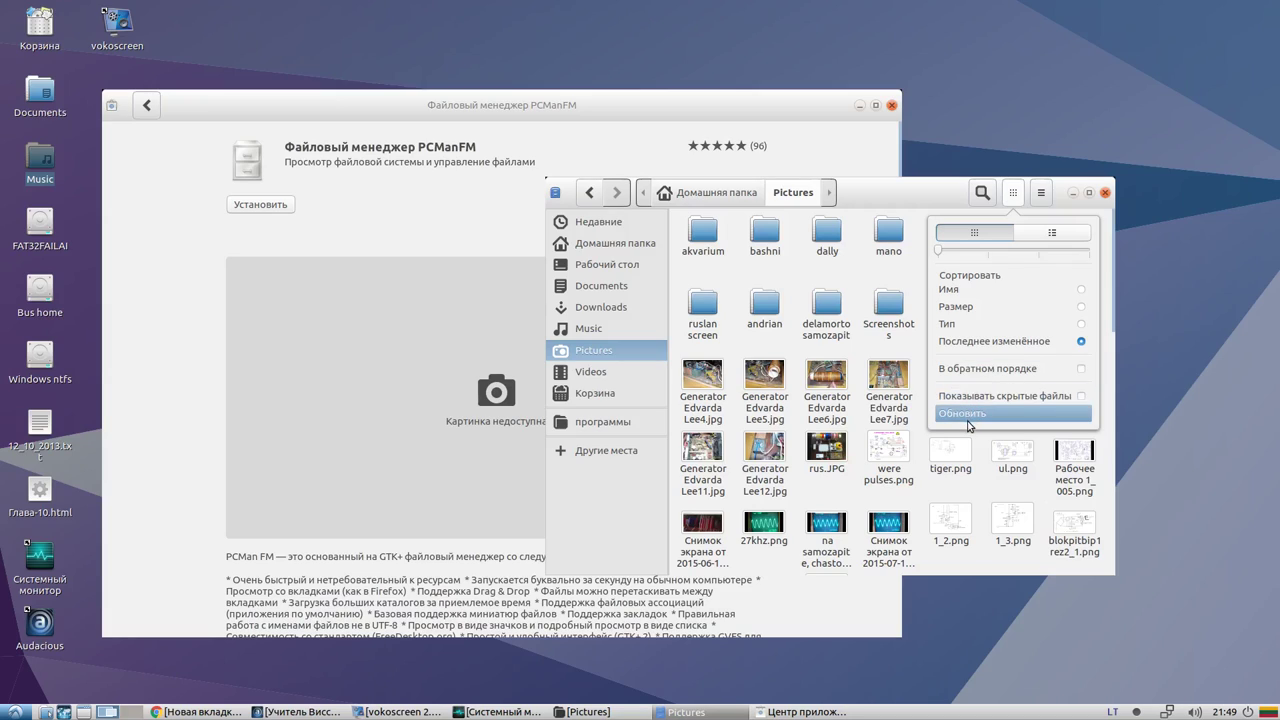
# Show Pictures as a detailed list, switch back to icon view, then open Nautilus's application menu
pyautogui.click(1050, 236)
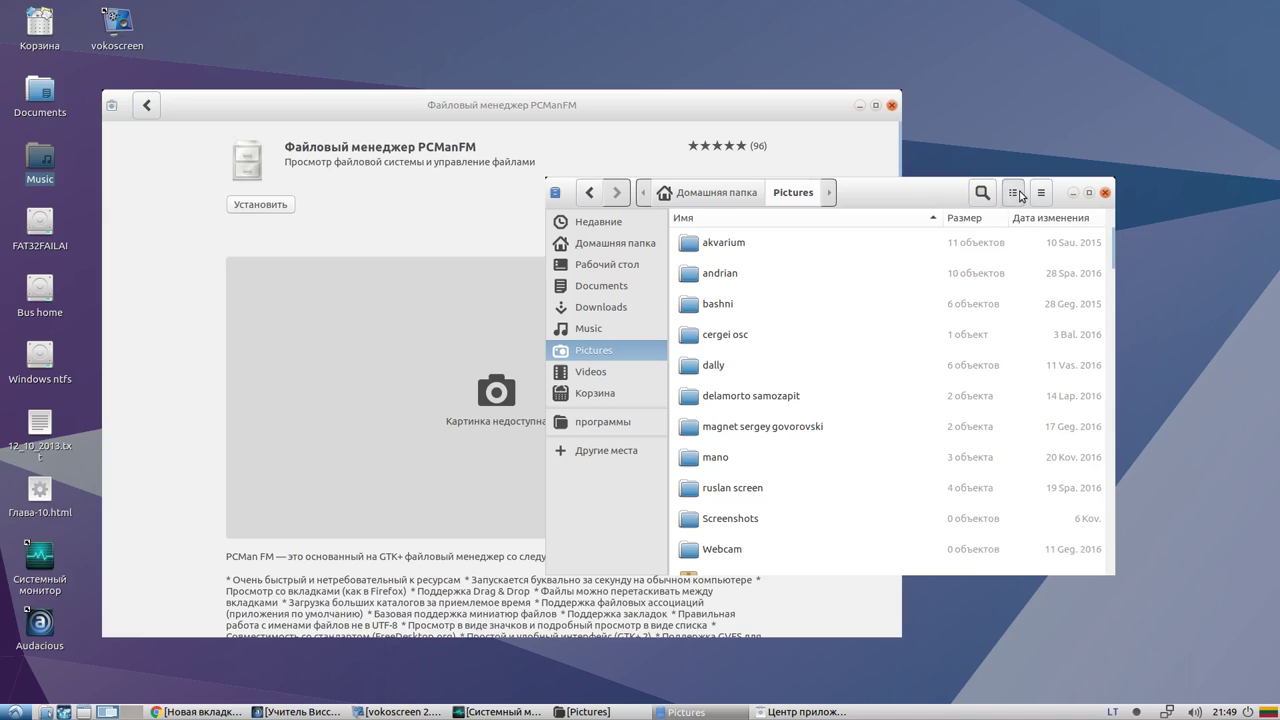
pyautogui.click(1014, 192)
pyautogui.click(990, 234)
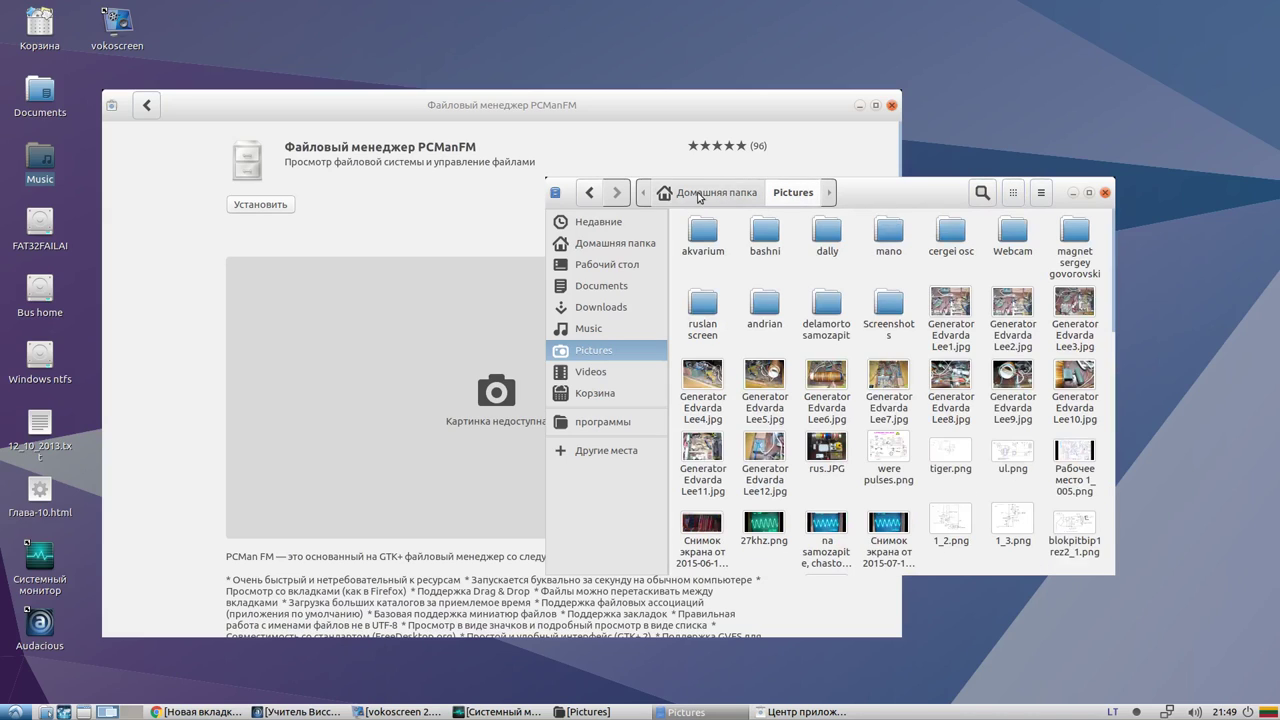
pyautogui.click(555, 192)
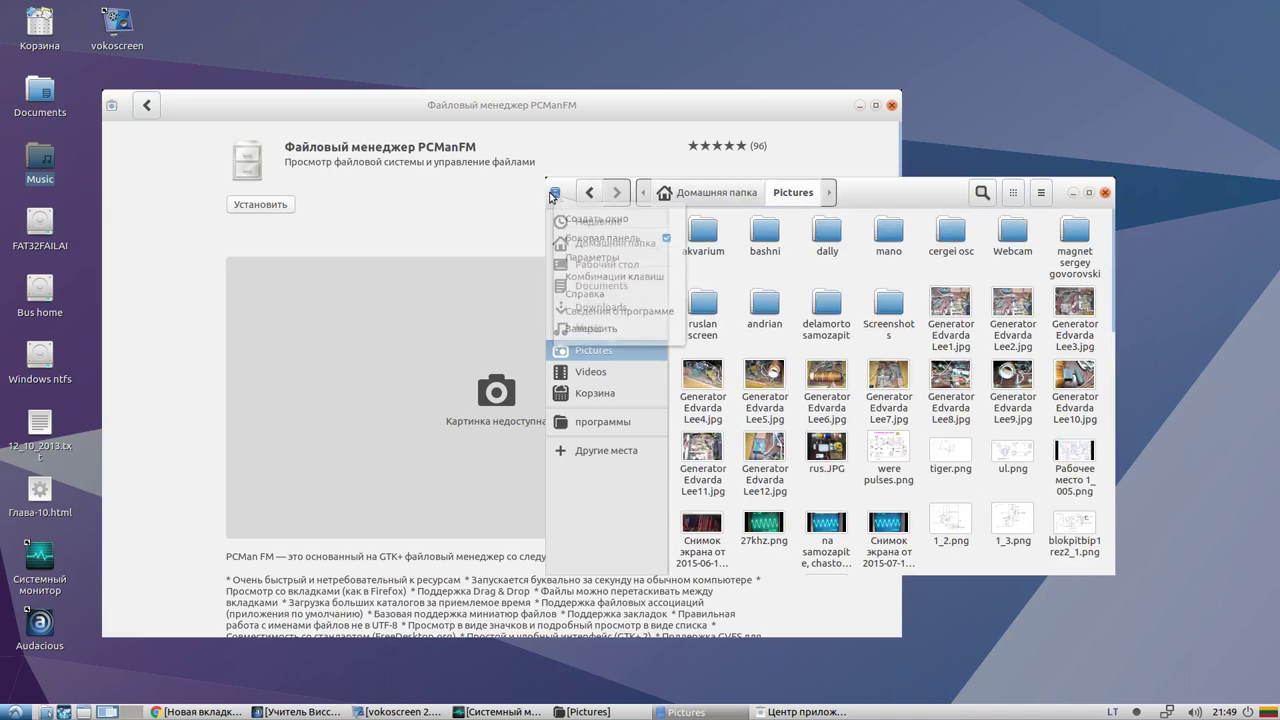
# Open the file manager help, maximise it, read the copying and moving files page, then close GNOME Help
pyautogui.click(585, 300)
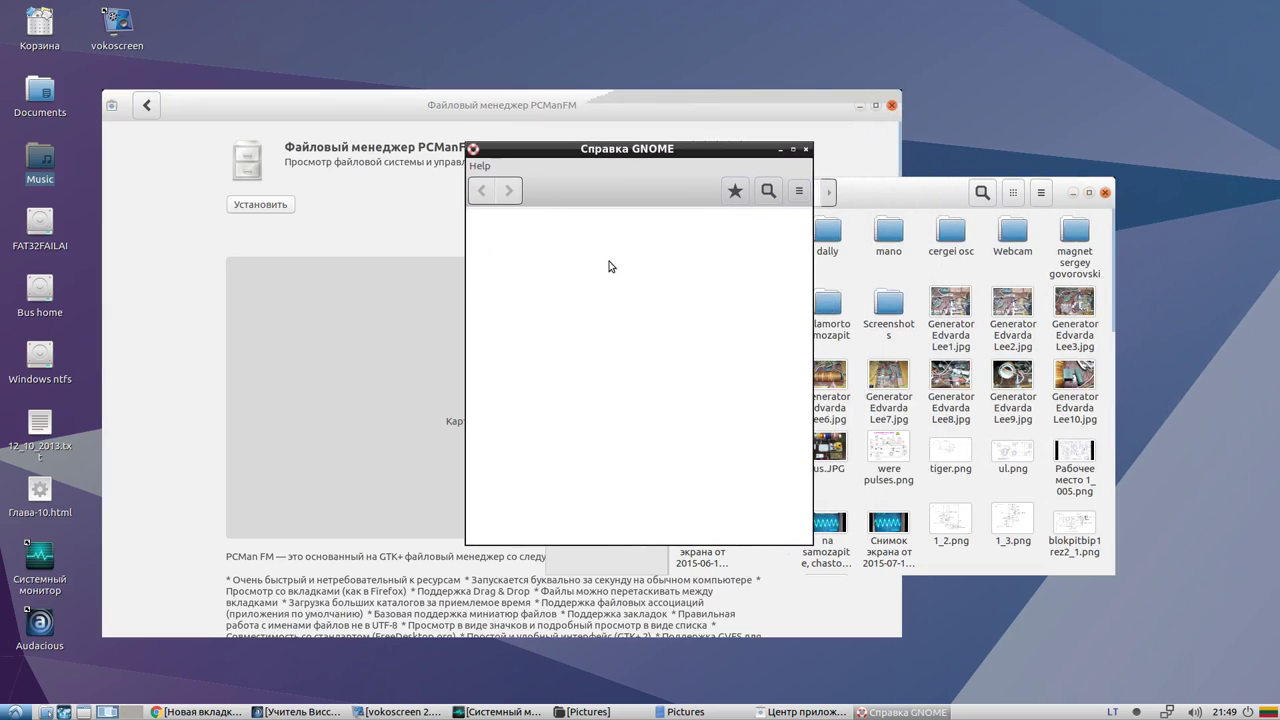
pyautogui.moveTo(647, 161); pyautogui.dragTo(513, 161)
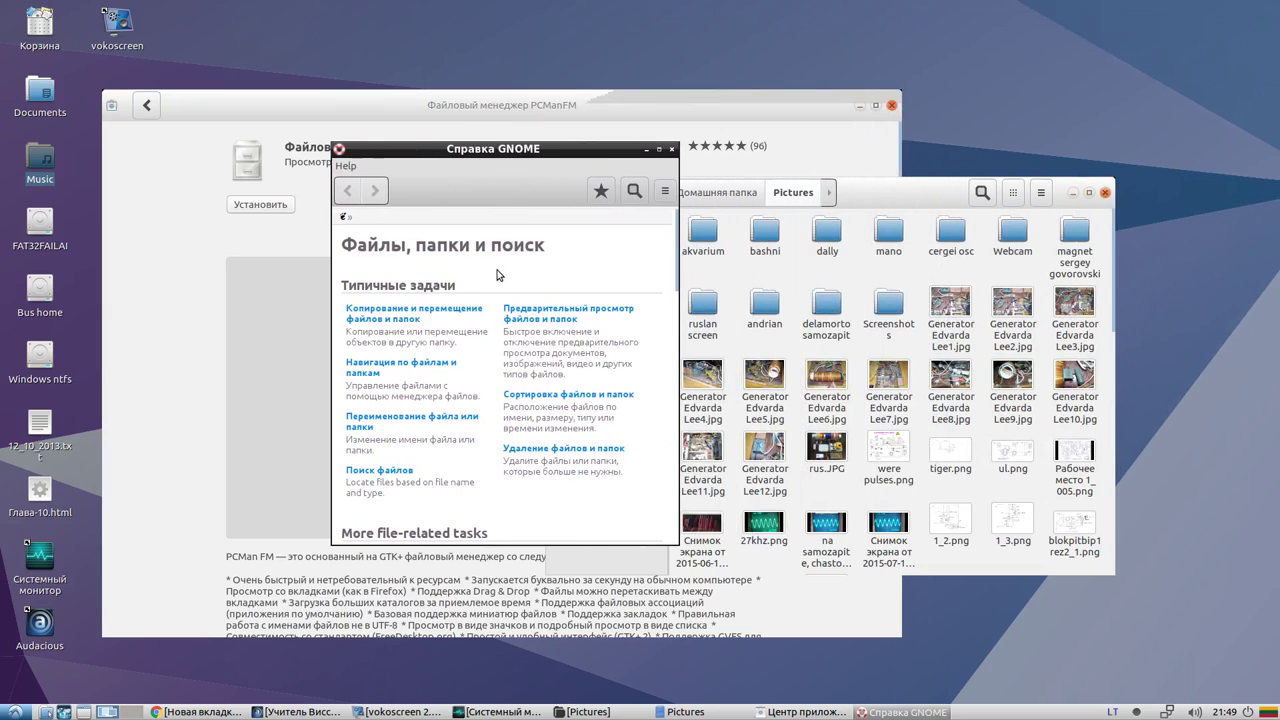
pyautogui.click(659, 148)
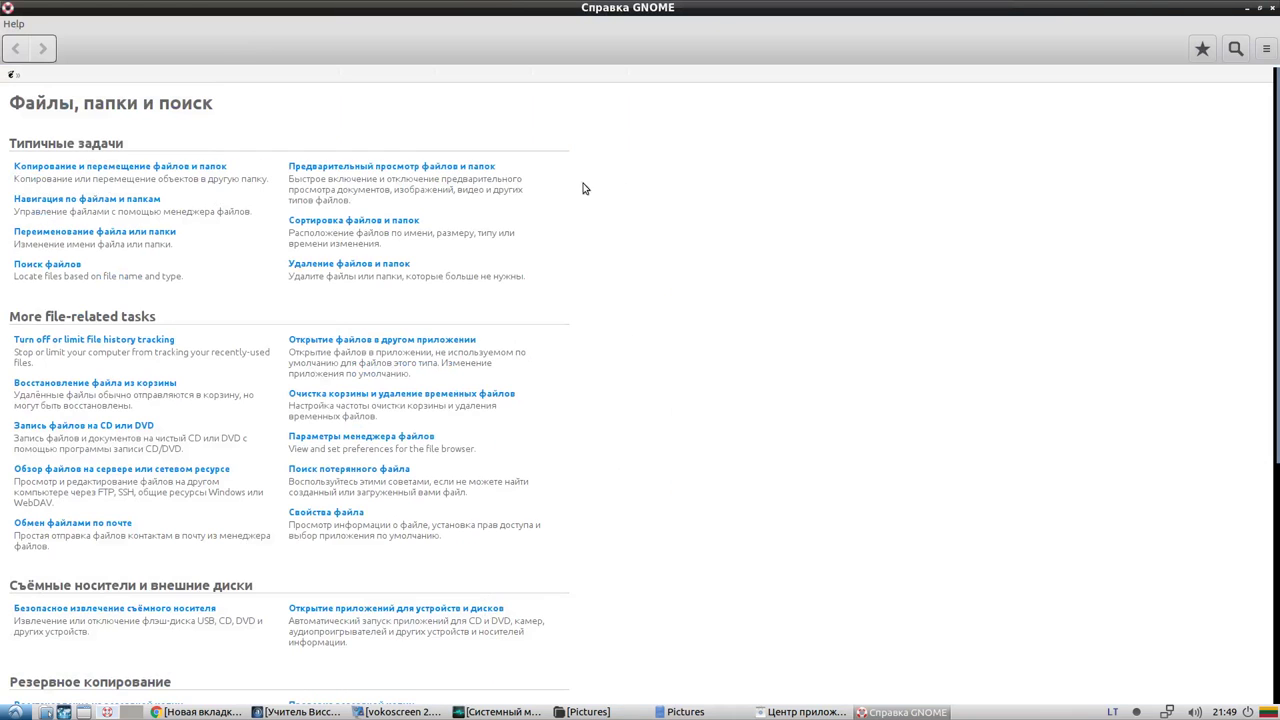
pyautogui.scroll(-6, 180, 420)
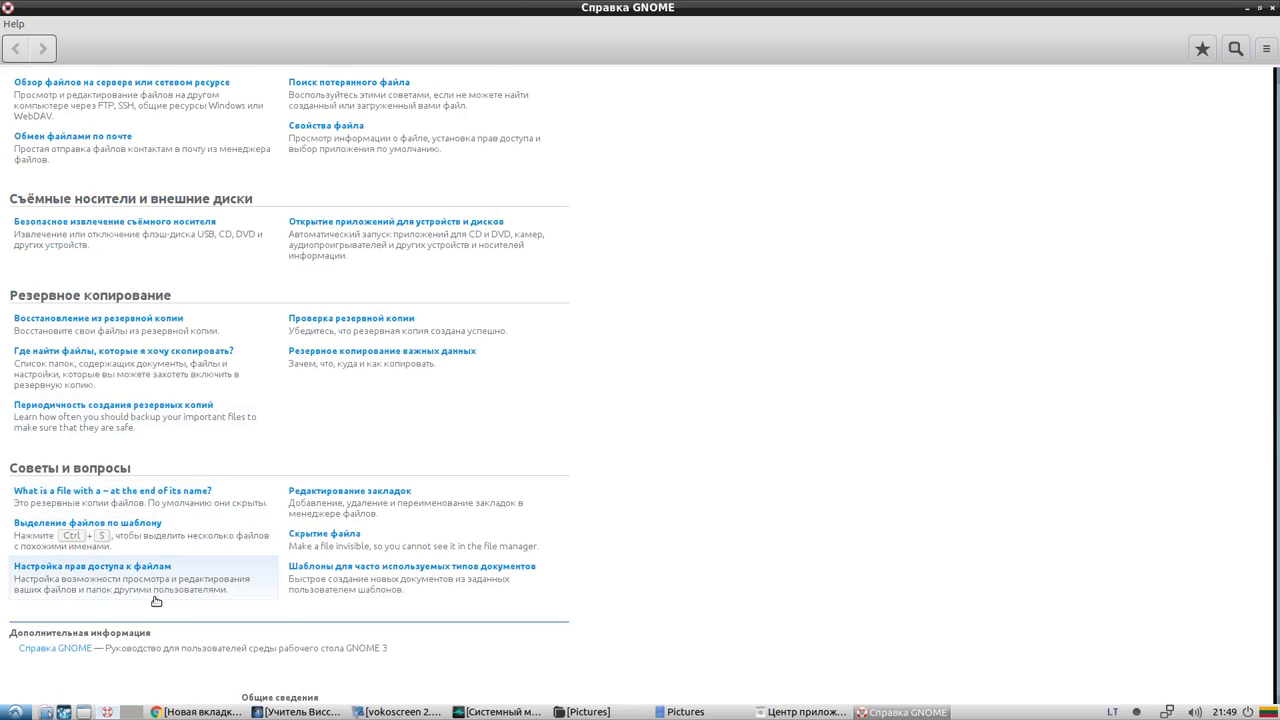
pyautogui.scroll(3, 155, 600)
pyautogui.scroll(3, 155, 601)
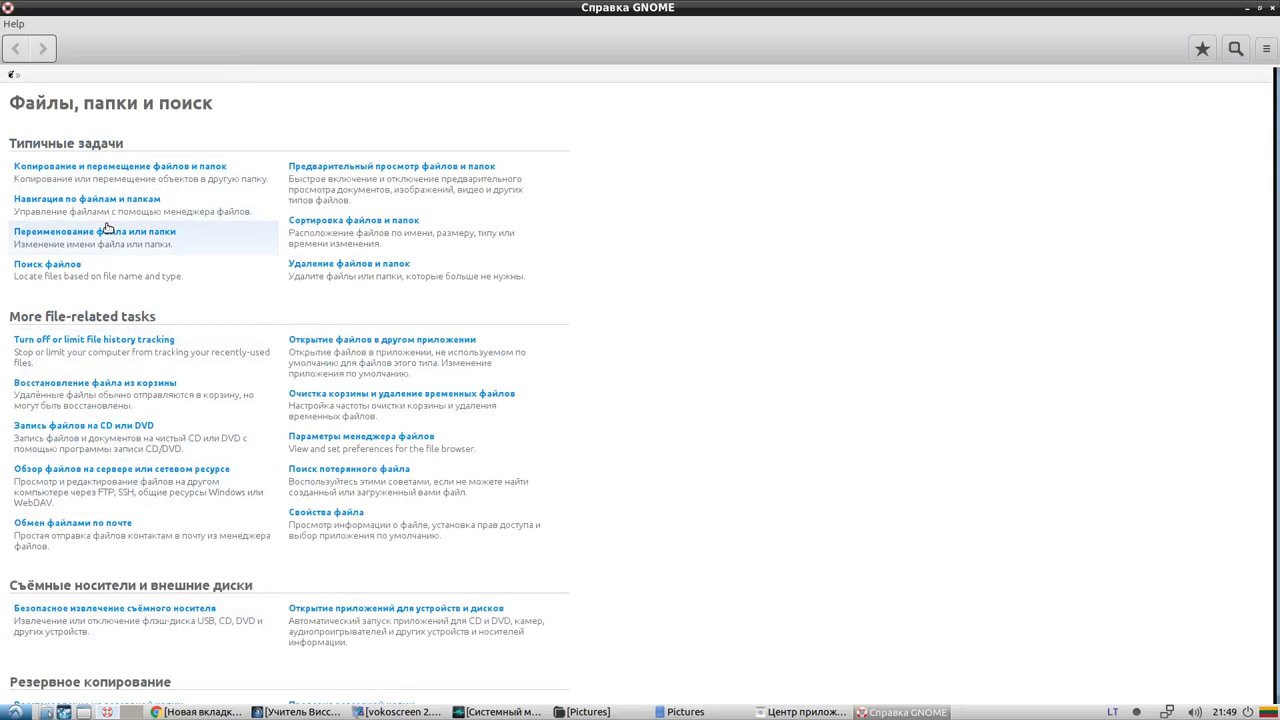
pyautogui.click(106, 167)
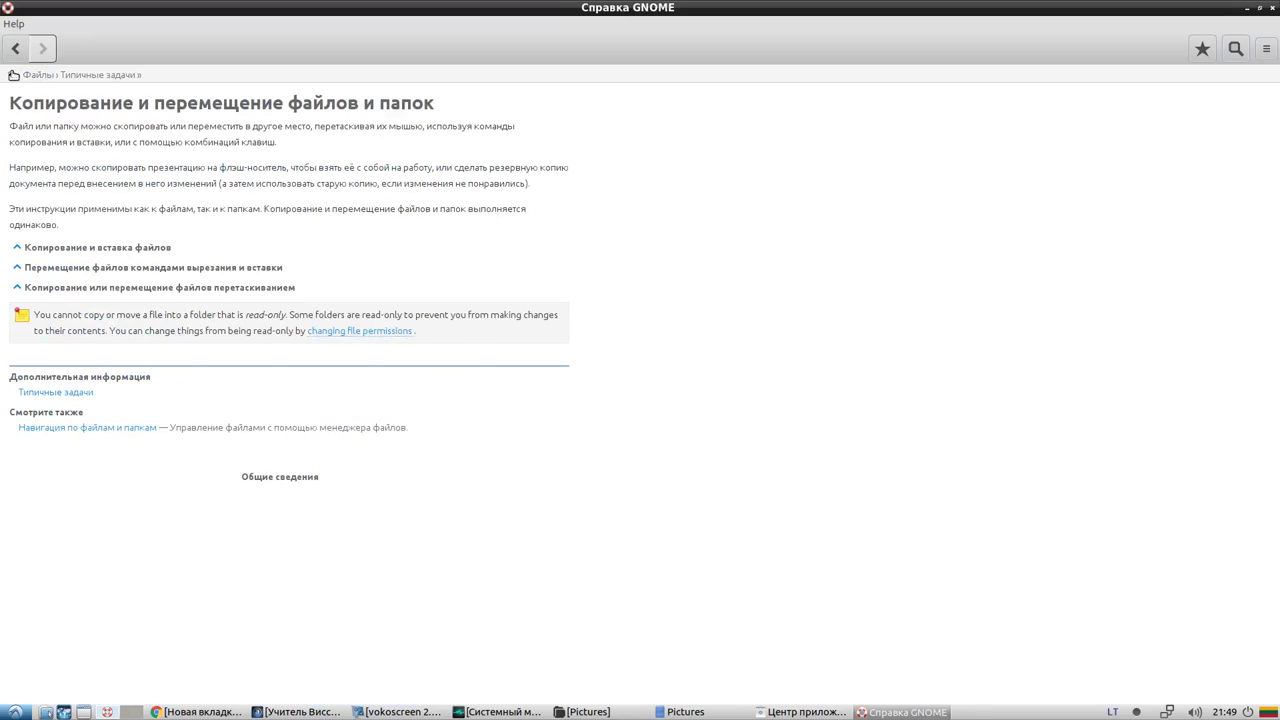
pyautogui.click(11, 74)
pyautogui.click(13, 24)
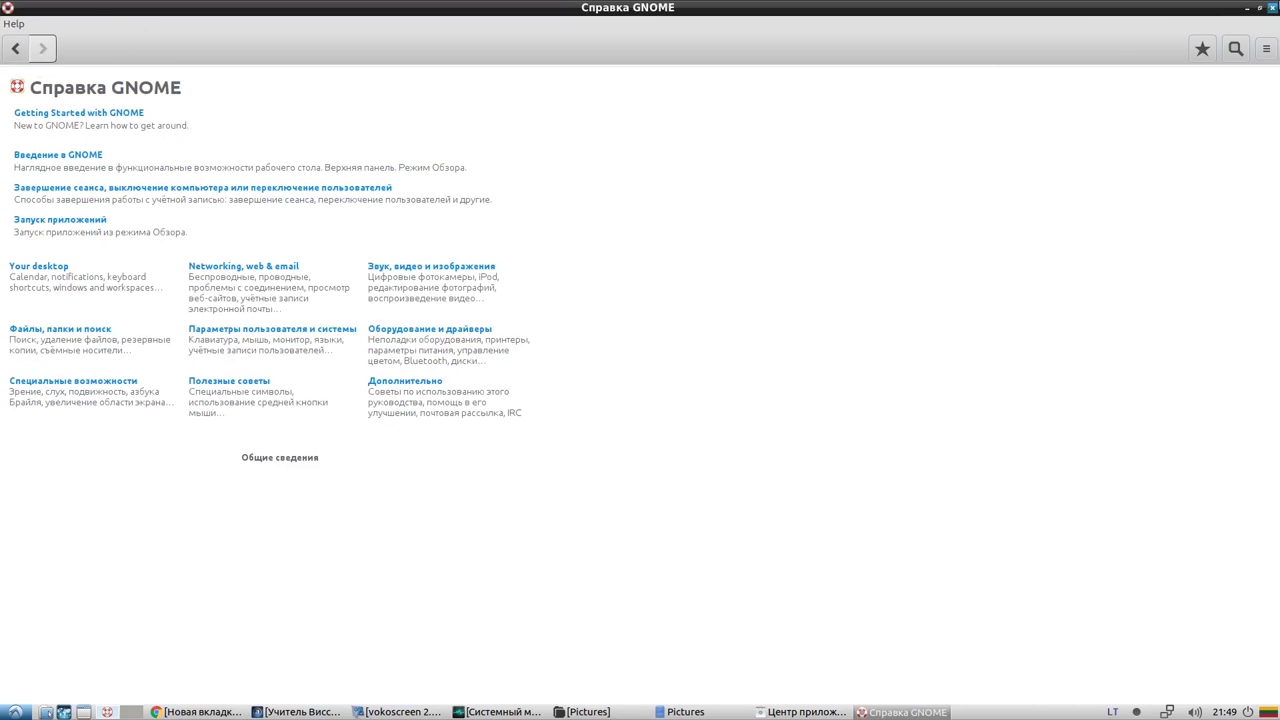
pyautogui.click(1273, 7)
# View Nautilus's About information, selecting its name and description, then close it
pyautogui.click(555, 193)
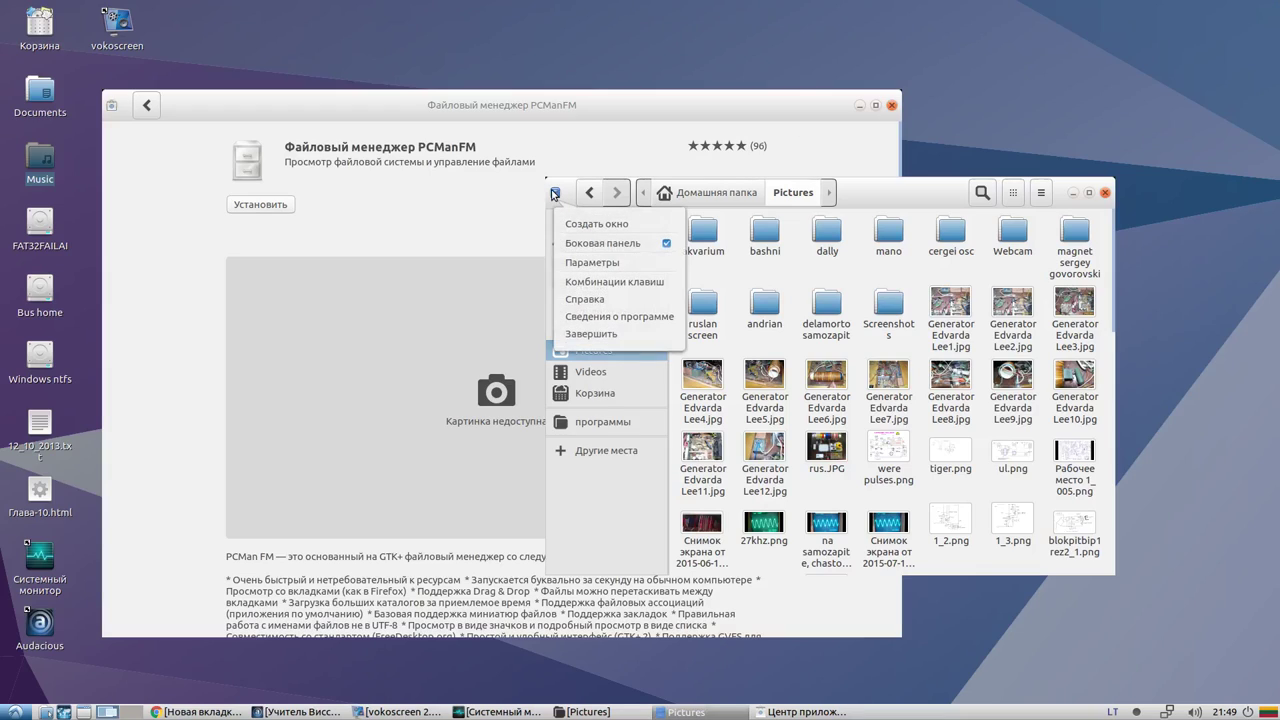
pyautogui.click(594, 317)
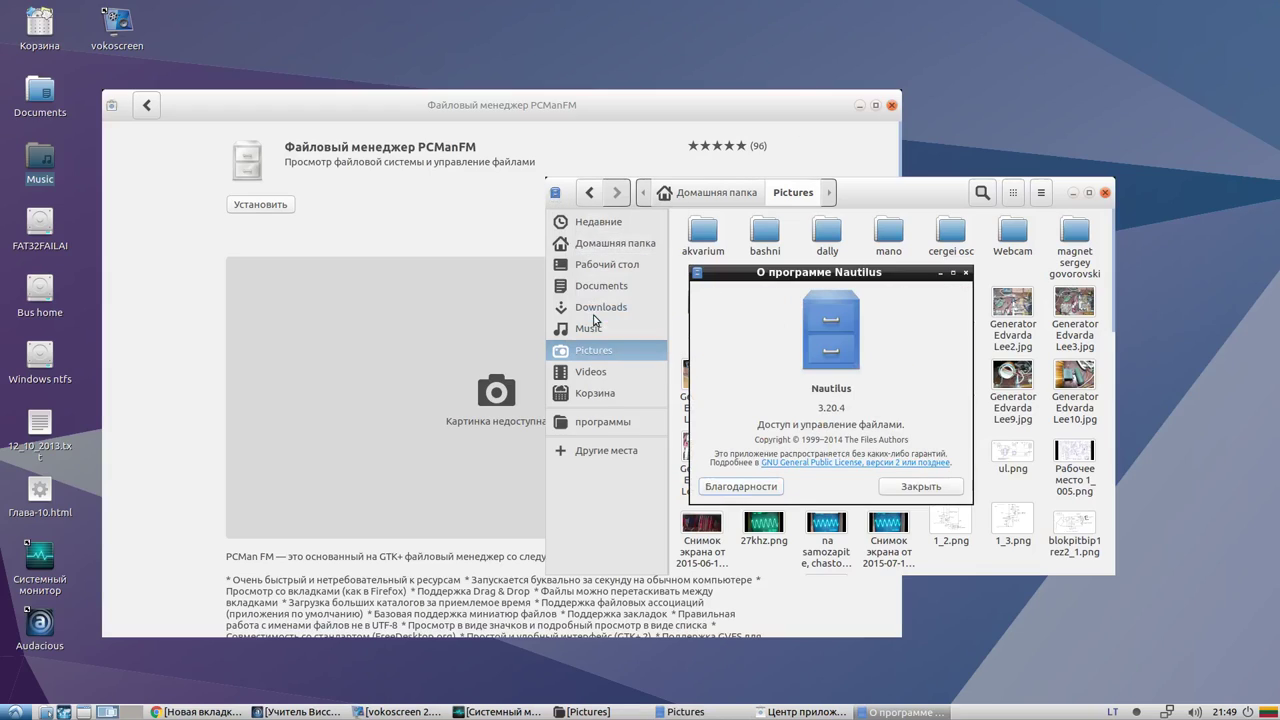
pyautogui.moveTo(811, 390); pyautogui.dragTo(833, 407)
pyautogui.moveTo(758, 425); pyautogui.dragTo(903, 424)
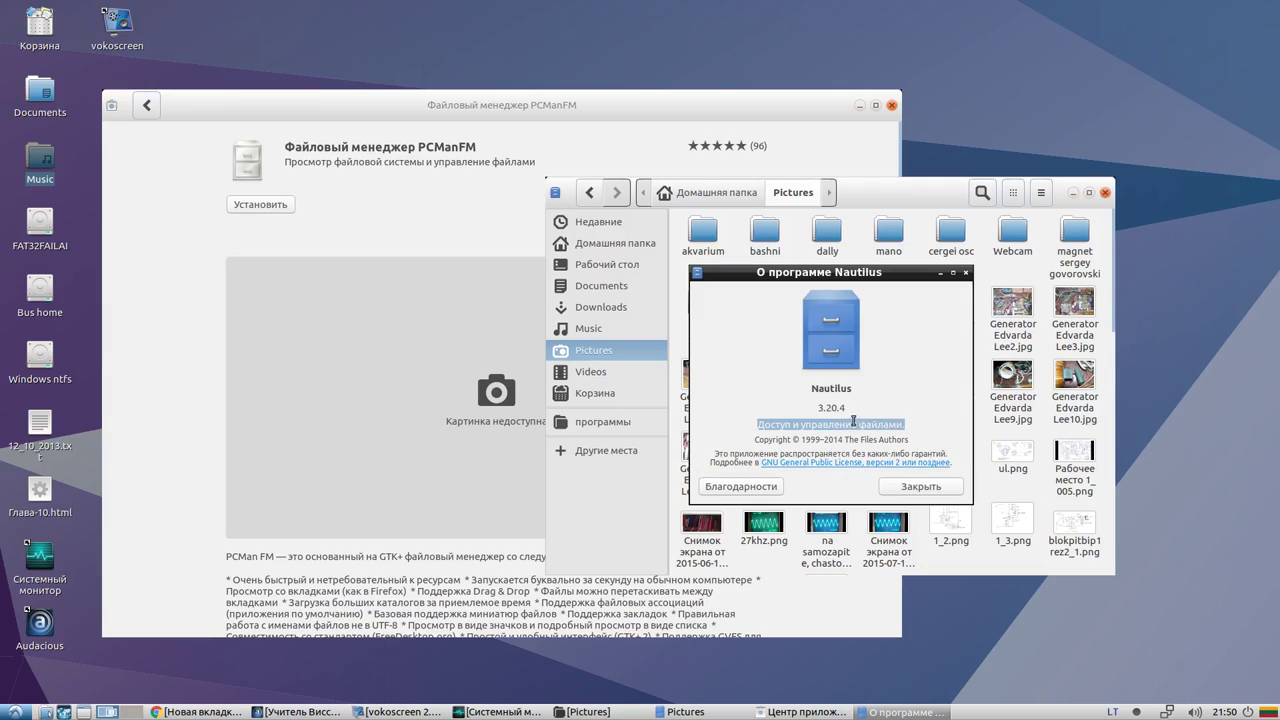
pyautogui.click(920, 486)
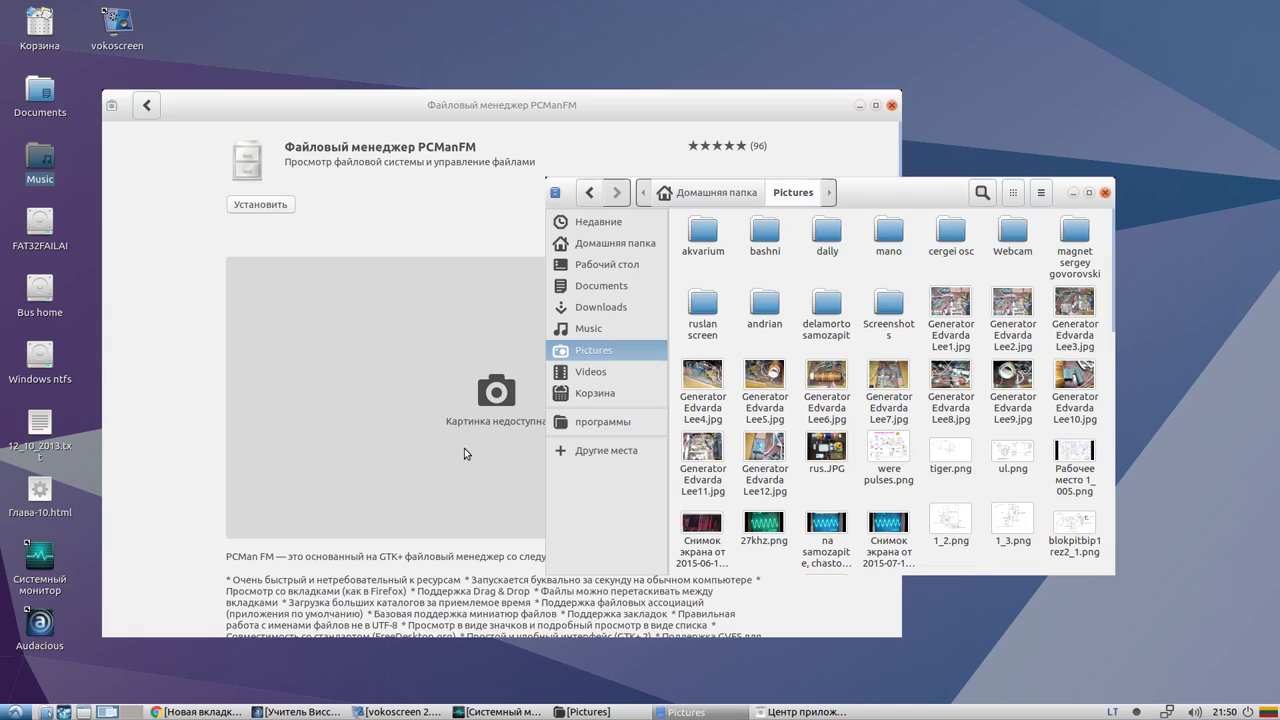
# Bring the PCManFM software page forward, try the PCManFM quick launcher and dismiss the menu error
pyautogui.click(381, 258)
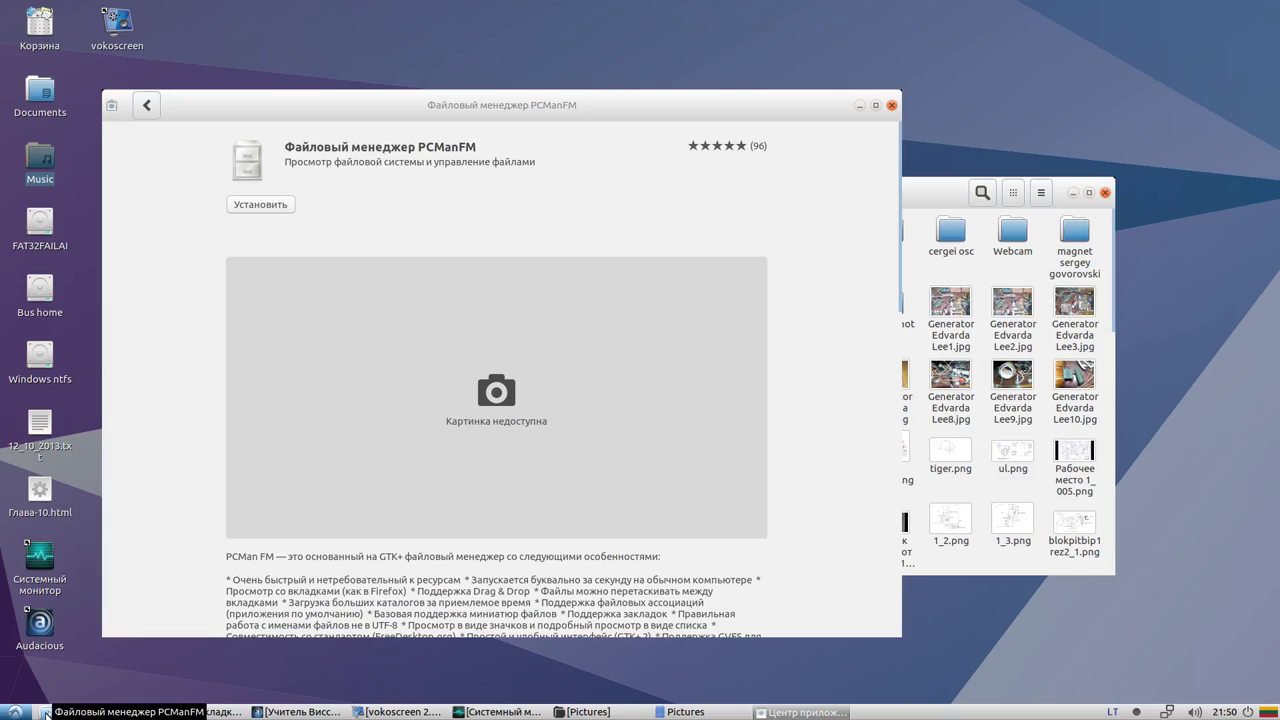
pyautogui.click(47, 714)
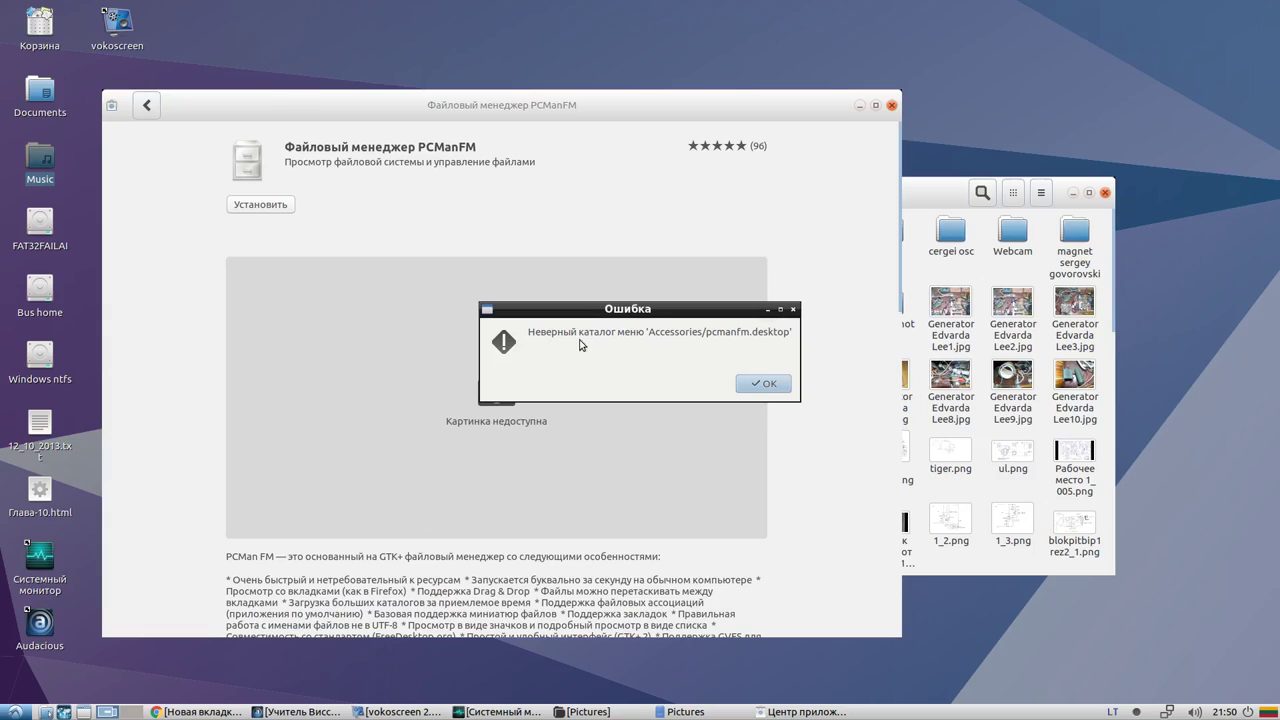
pyautogui.click(752, 382)
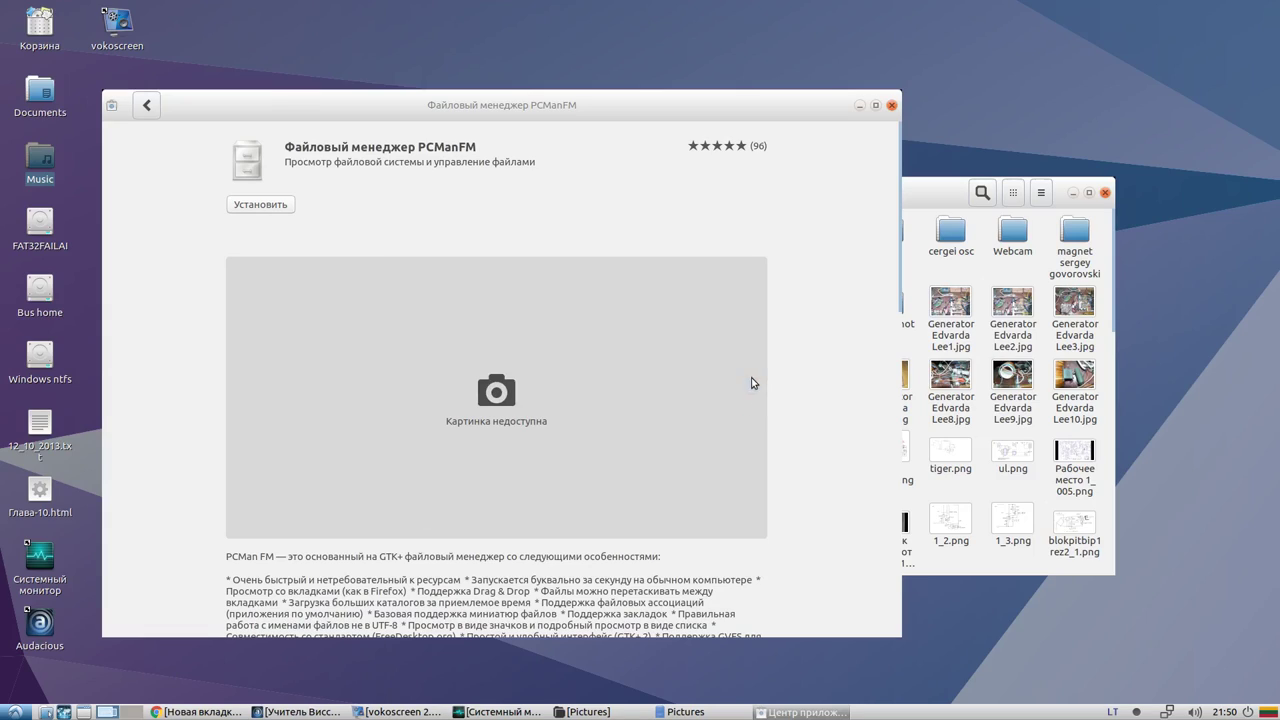
# Remove the PCManFM launch-bar button and add Стандартные > Nautilus beside Web Browser
pyautogui.rightClick(44, 712)
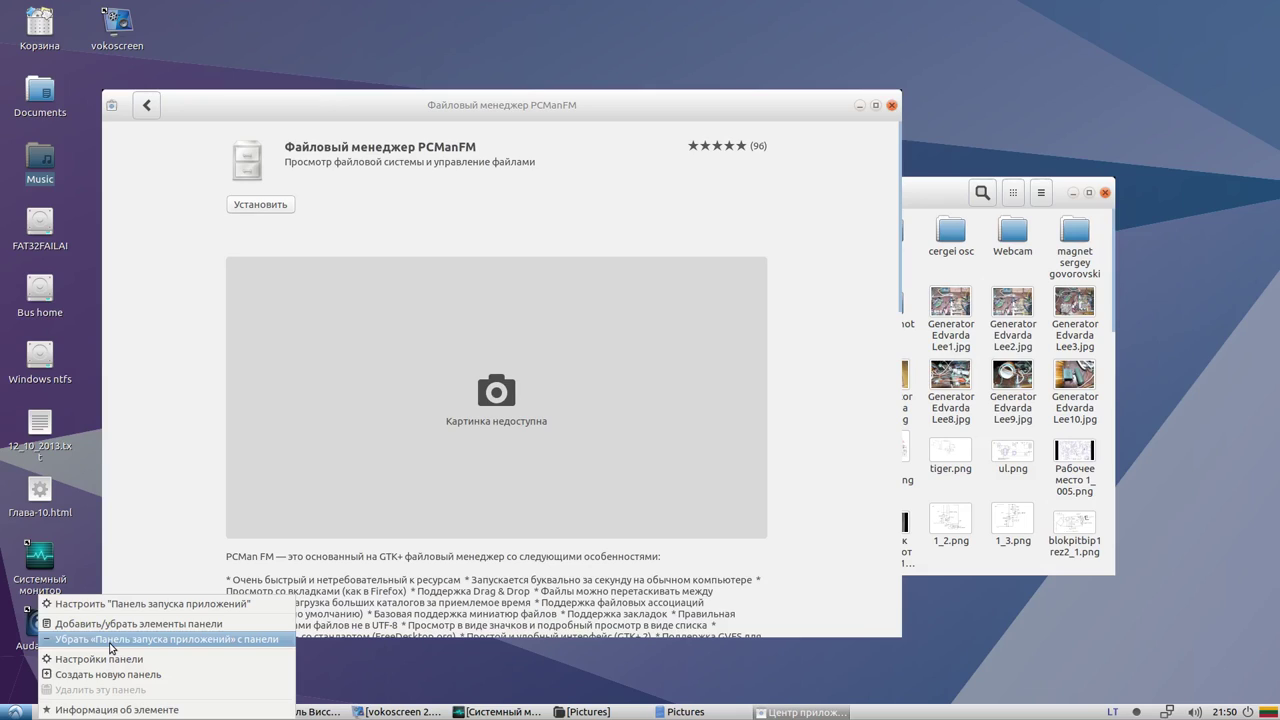
pyautogui.click(110, 604)
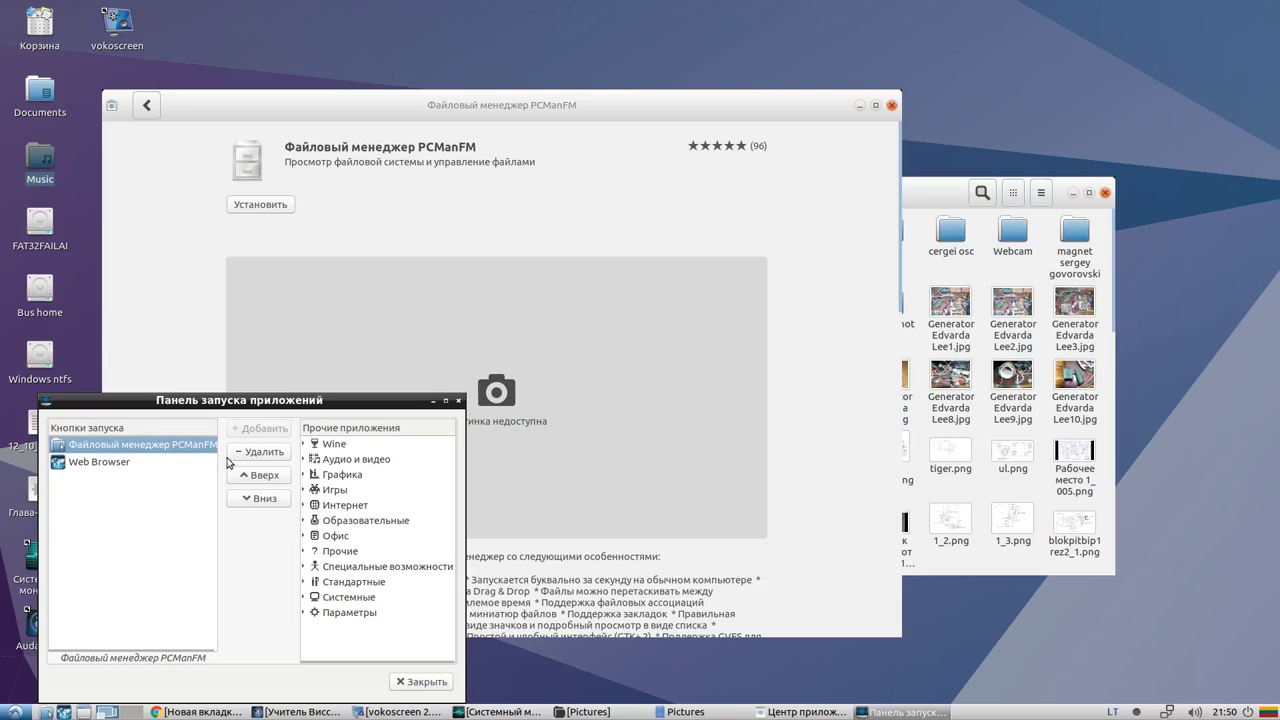
pyautogui.click(256, 451)
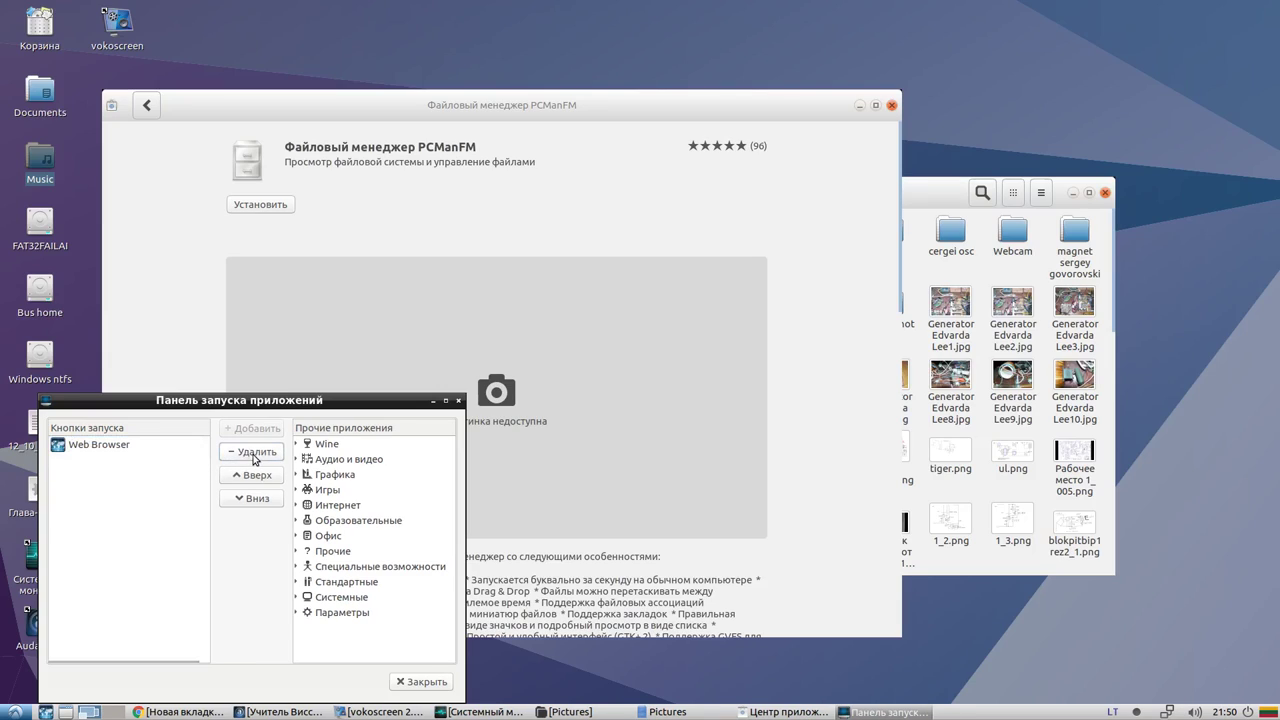
pyautogui.click(117, 446)
pyautogui.click(331, 478)
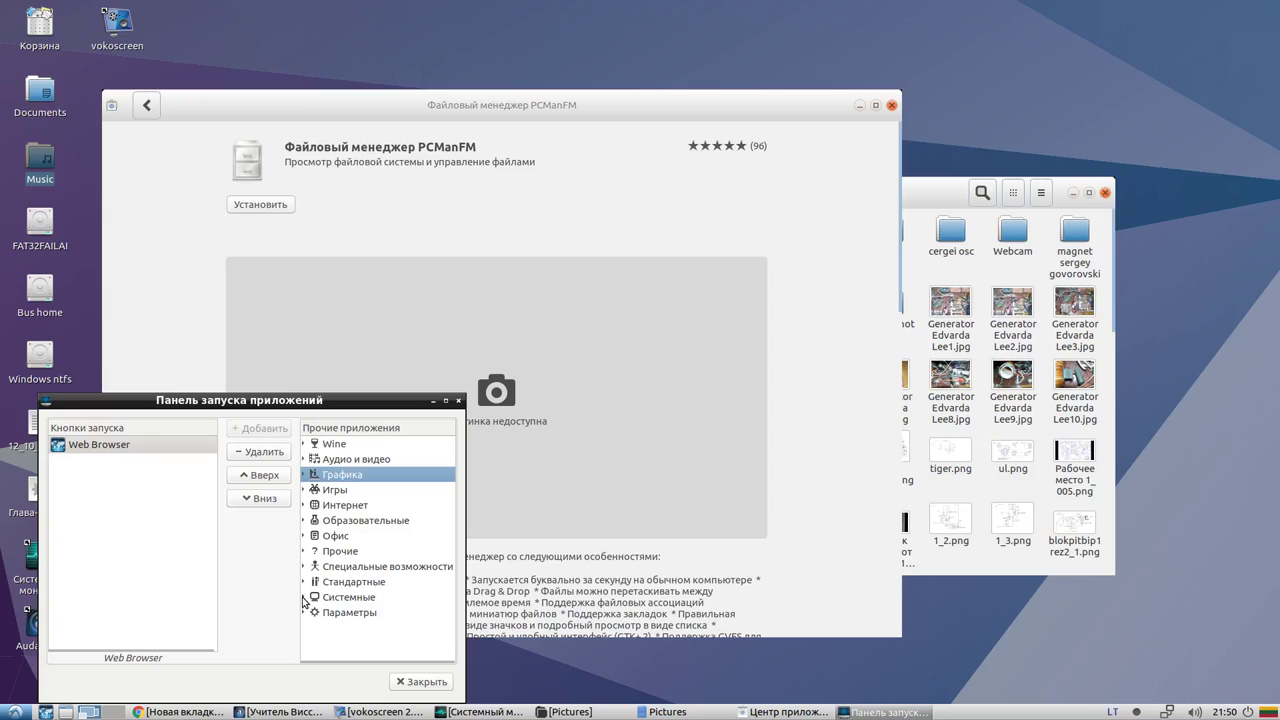
pyautogui.click(305, 586)
pyautogui.scroll(-2, 320, 585)
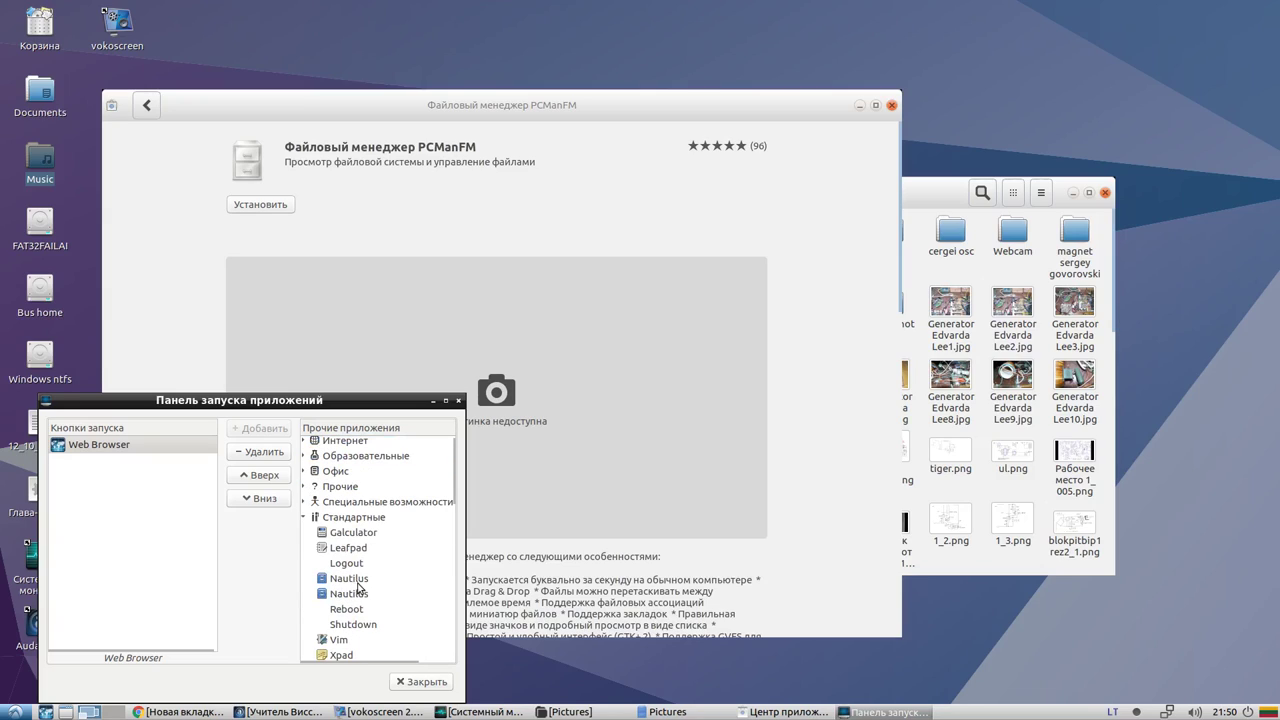
pyautogui.click(349, 580)
pyautogui.click(250, 430)
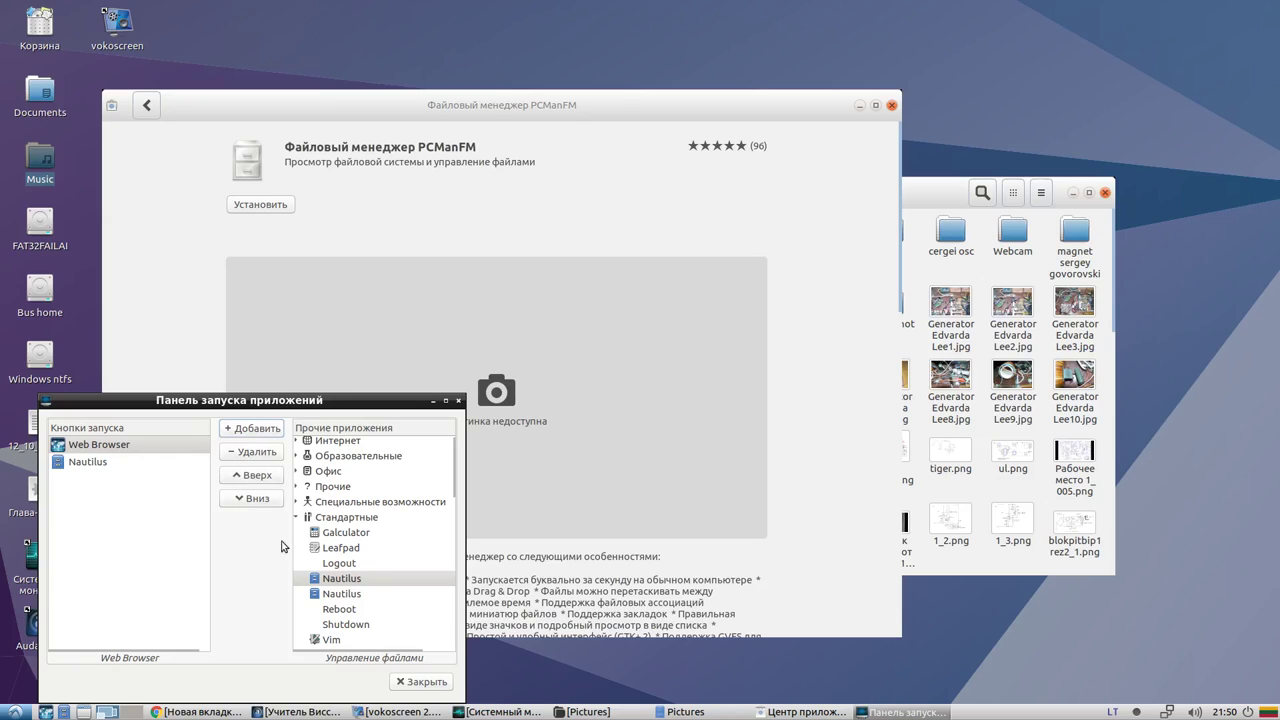
pyautogui.click(420, 684)
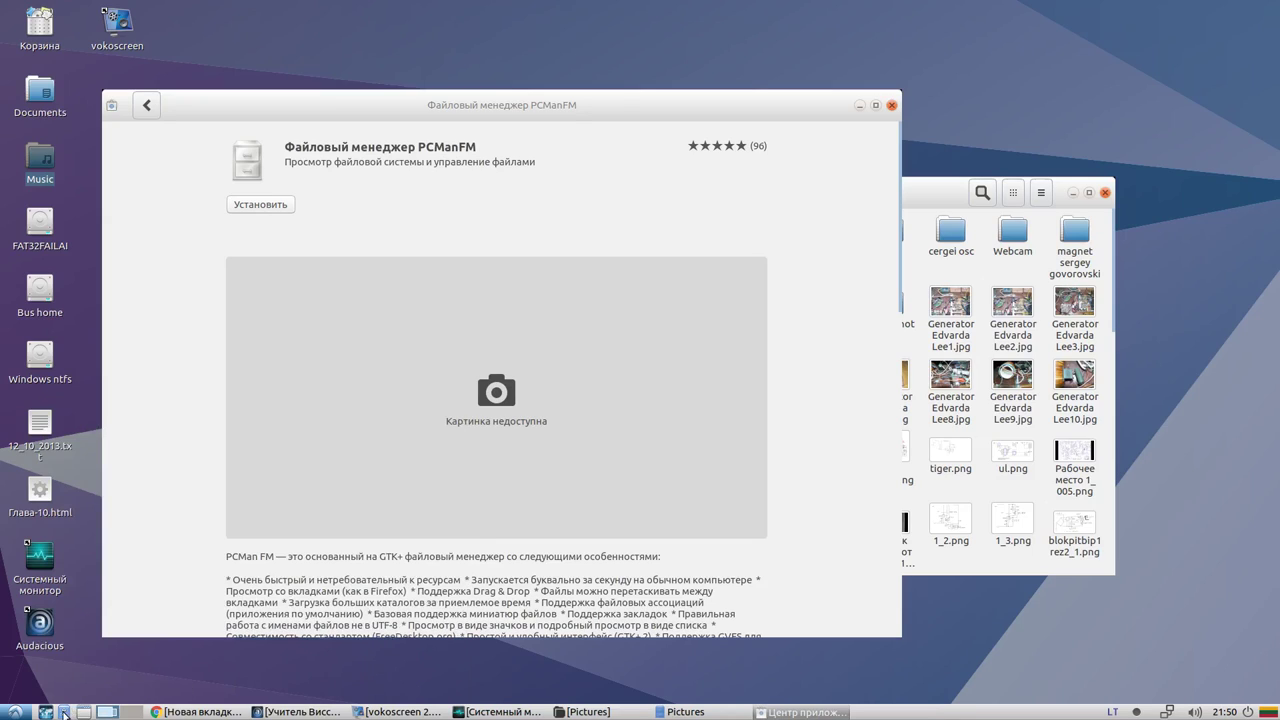
pyautogui.click(81, 709)
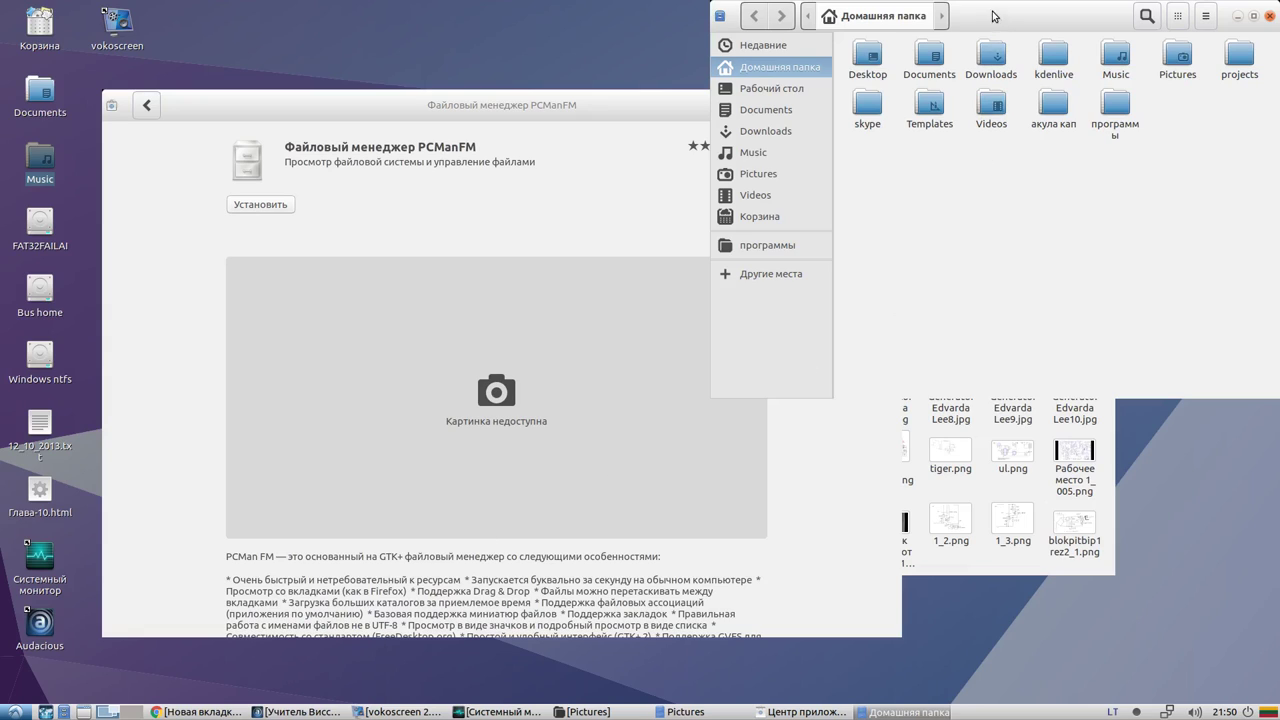
pyautogui.moveTo(1005, 14); pyautogui.dragTo(507, 173)
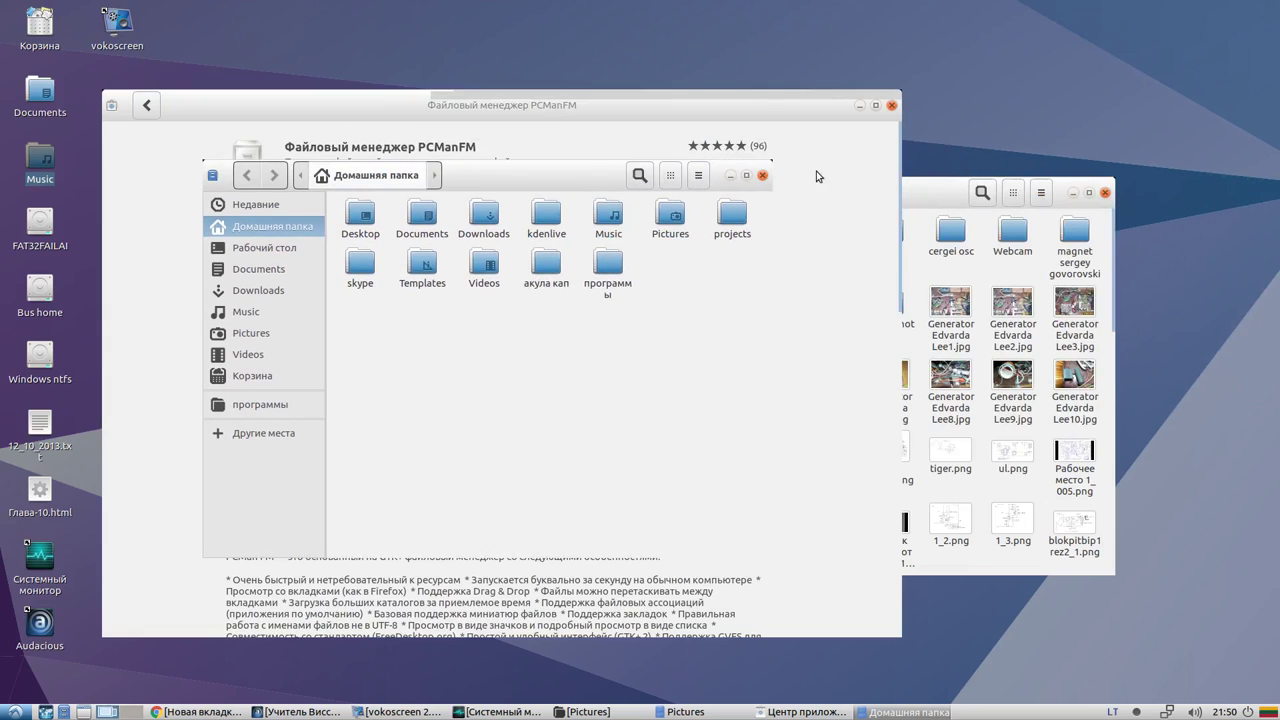
pyautogui.click(252, 333)
pyautogui.click(264, 292)
pyautogui.click(265, 249)
pyautogui.click(266, 227)
pyautogui.click(265, 206)
pyautogui.click(265, 226)
pyautogui.click(258, 290)
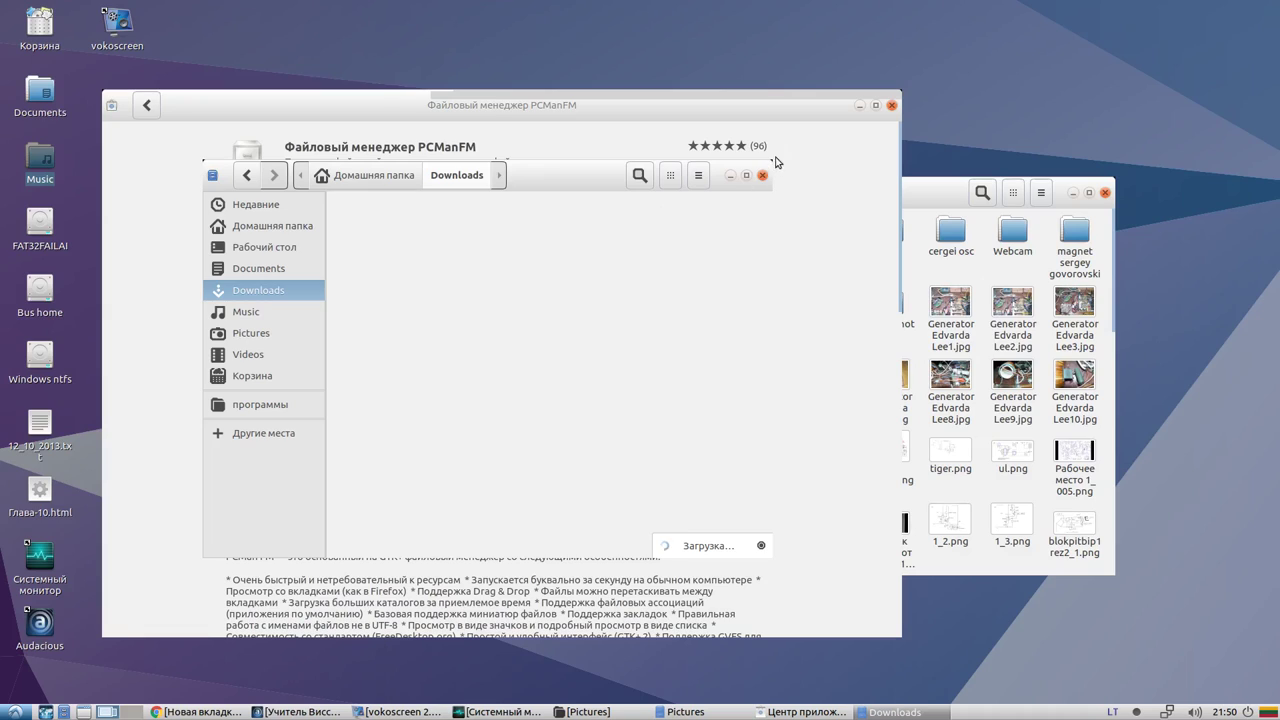
pyautogui.click(762, 175)
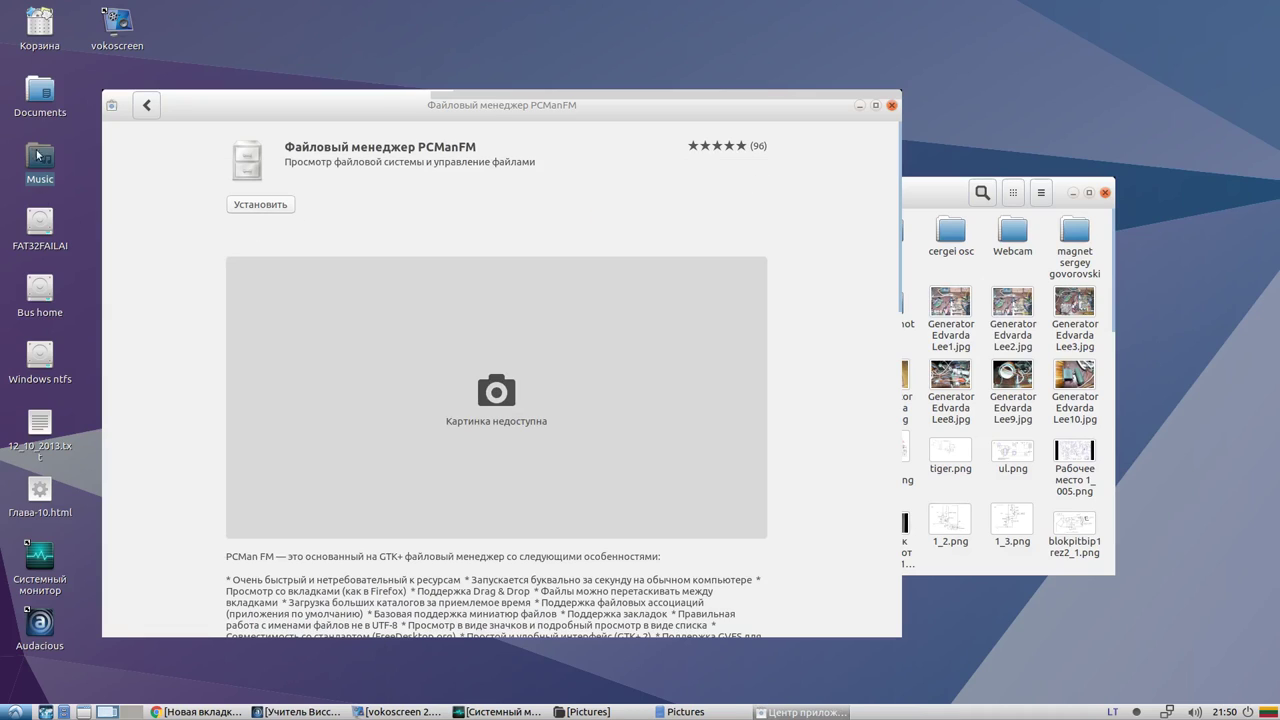
# Open Documents from the desktop, browse its Справка and other menus, and reposition the window
pyautogui.doubleClick(40, 90)
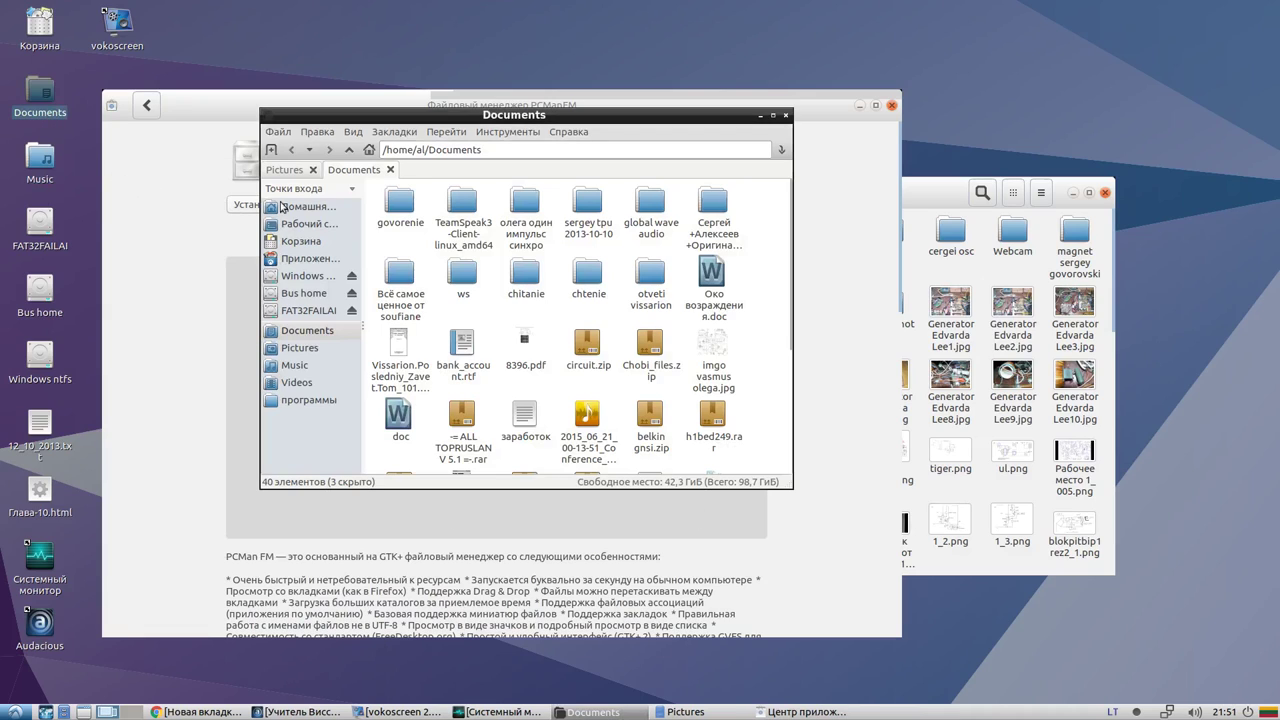
pyautogui.click(547, 136)
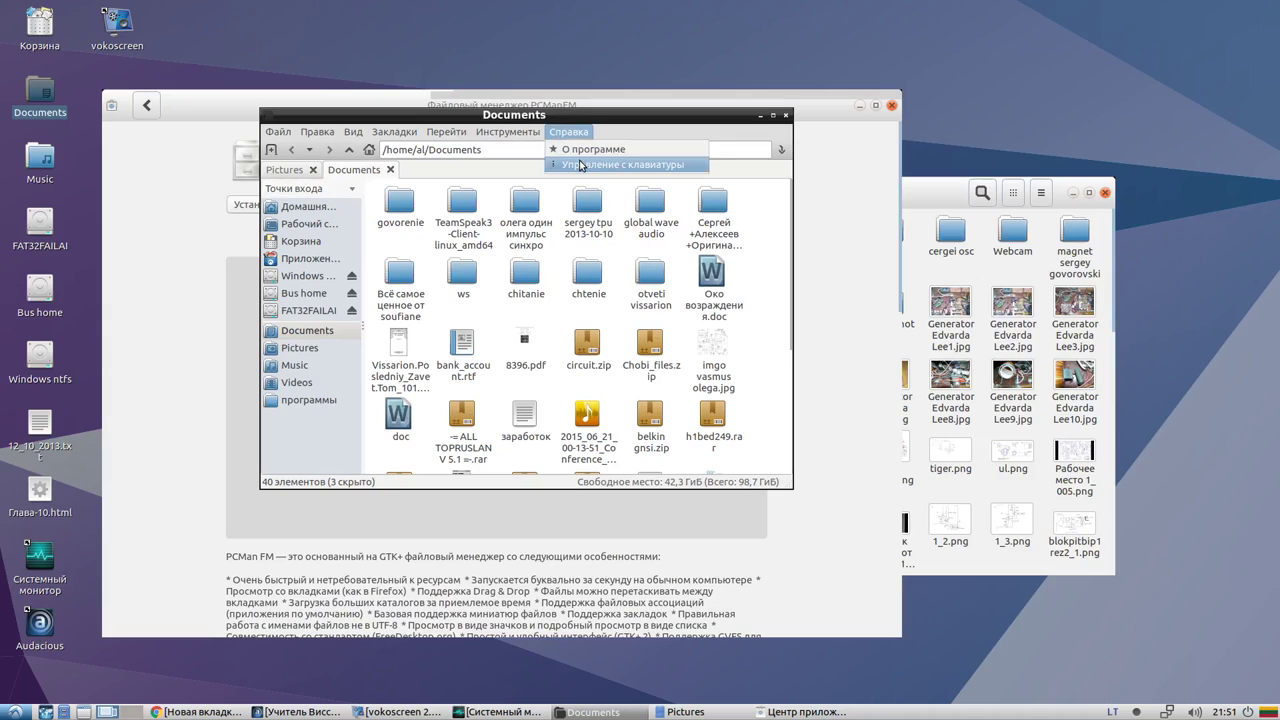
pyautogui.click(588, 178)
pyautogui.click(562, 134)
pyautogui.click(287, 114)
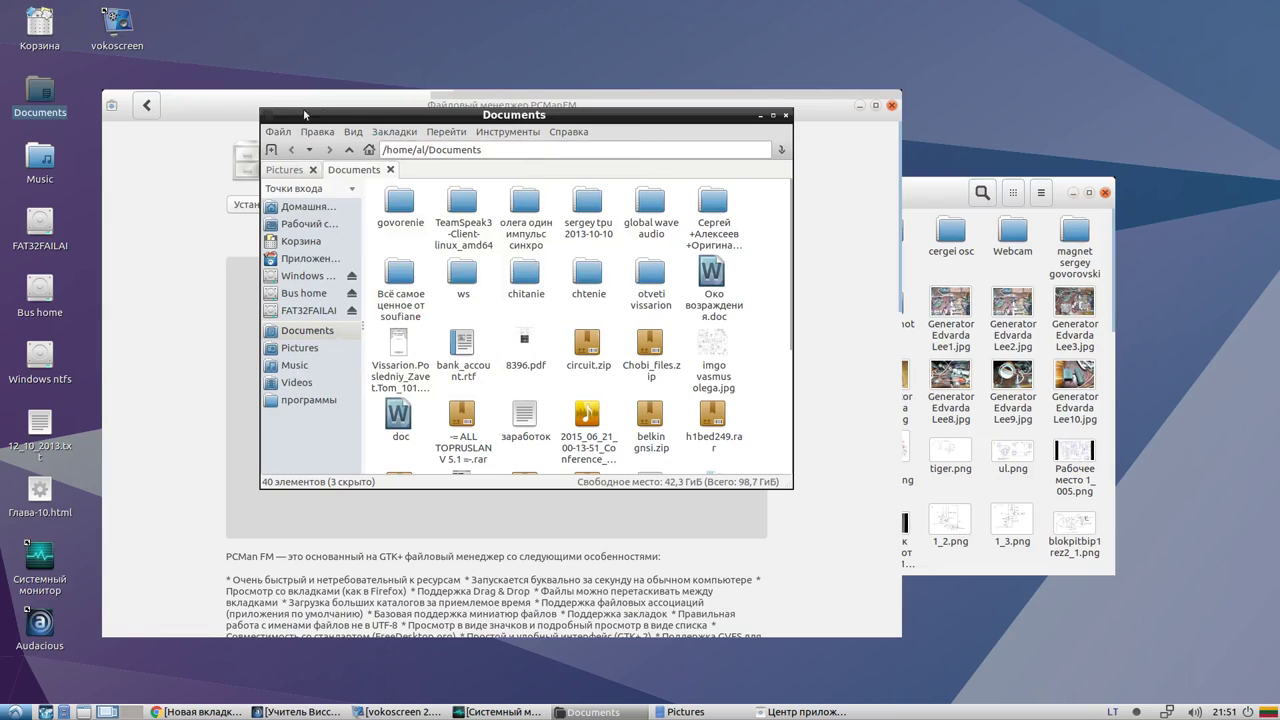
pyautogui.moveTo(551, 114); pyautogui.dragTo(469, 125)
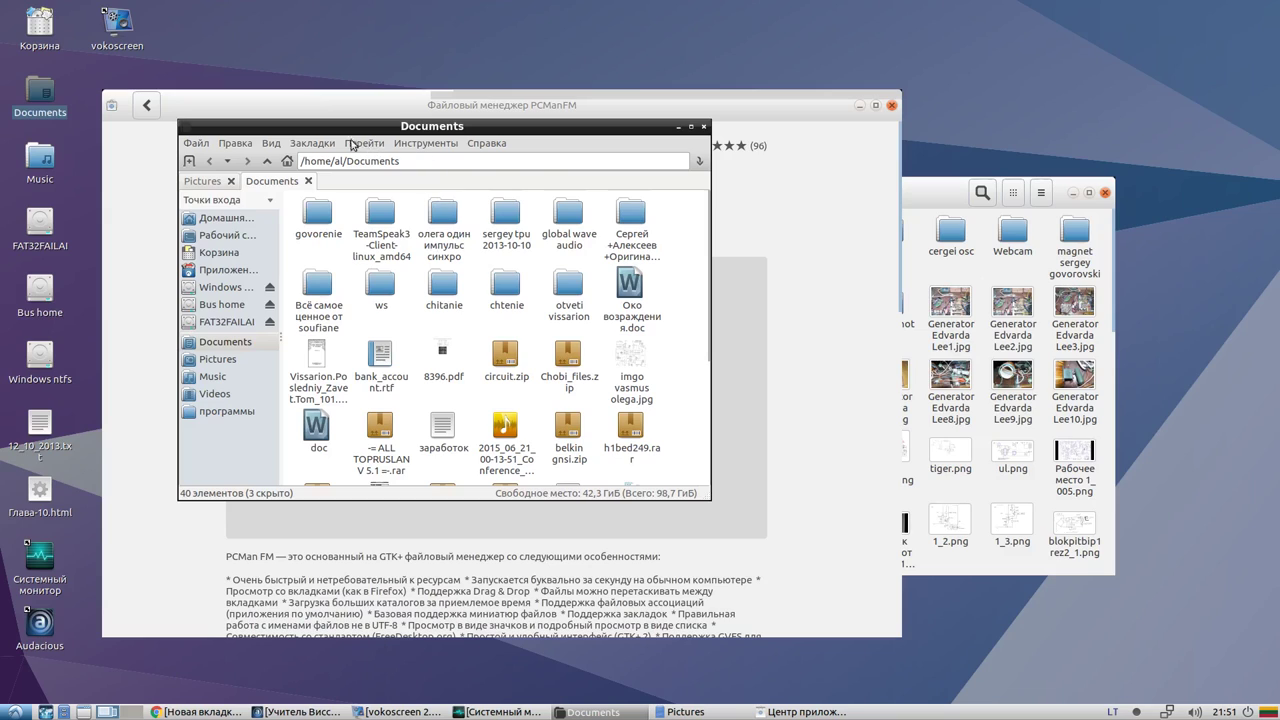
pyautogui.moveTo(281, 129); pyautogui.dragTo(372, 215)
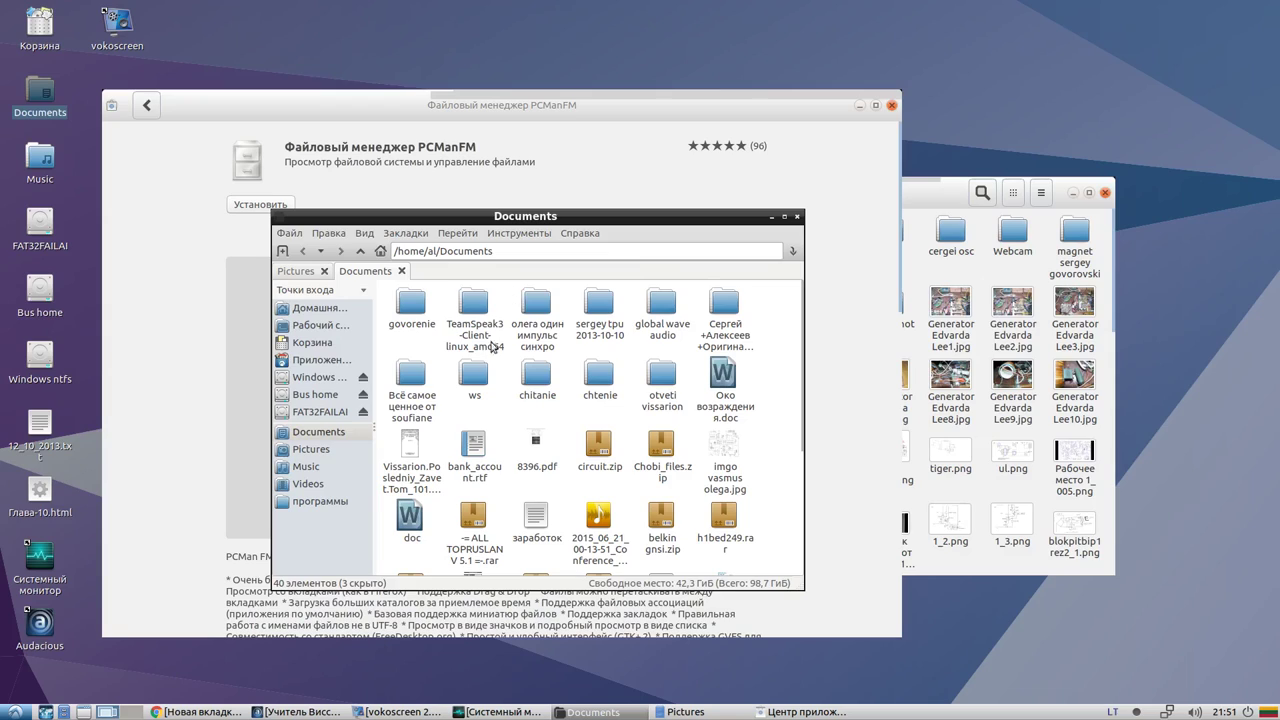
# Minimise the software centre and close the Pictures and Documents windows
pyautogui.click(796, 714)
pyautogui.click(796, 714)
pyautogui.click(796, 714)
pyautogui.click(712, 714)
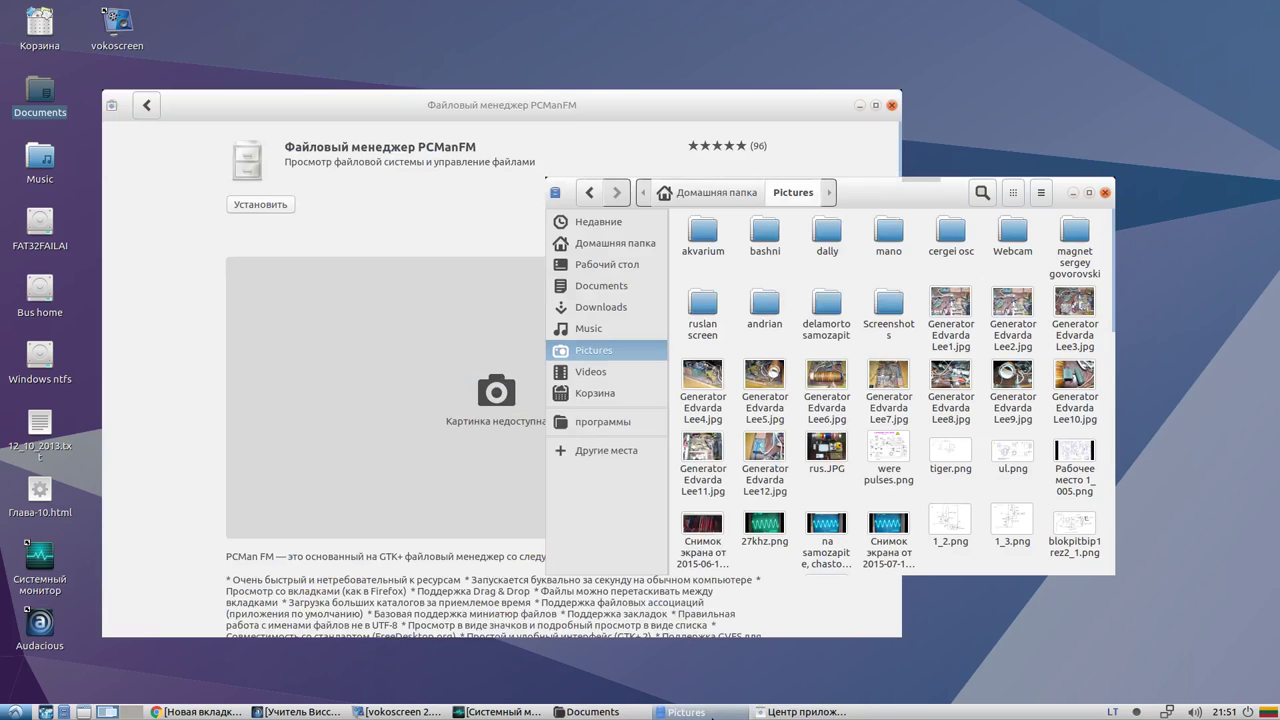
pyautogui.click(796, 714)
pyautogui.click(796, 714)
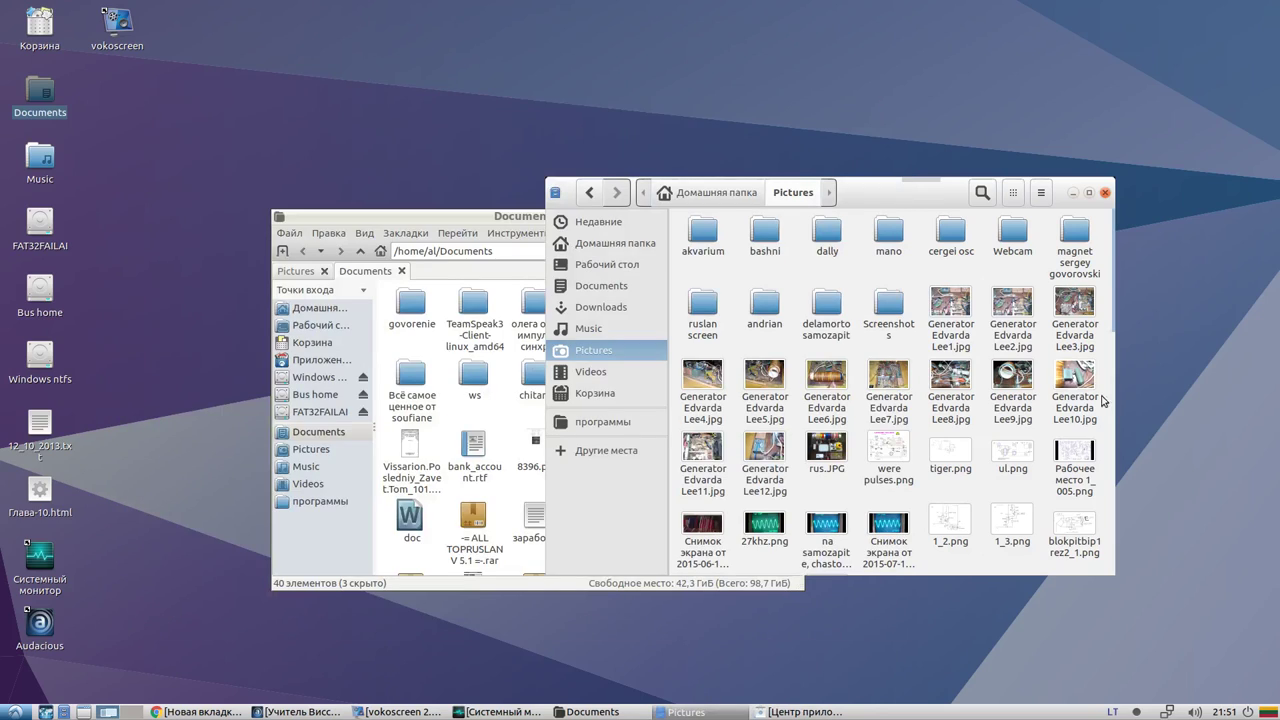
pyautogui.click(1105, 192)
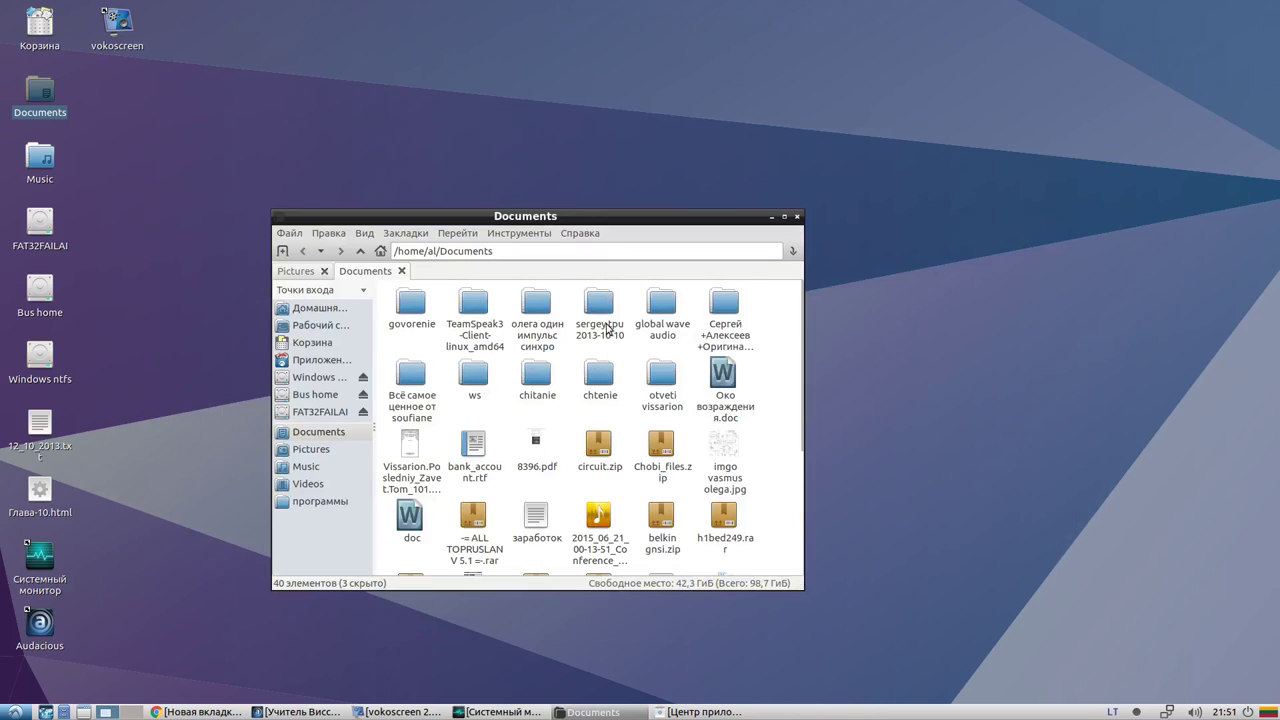
pyautogui.click(797, 216)
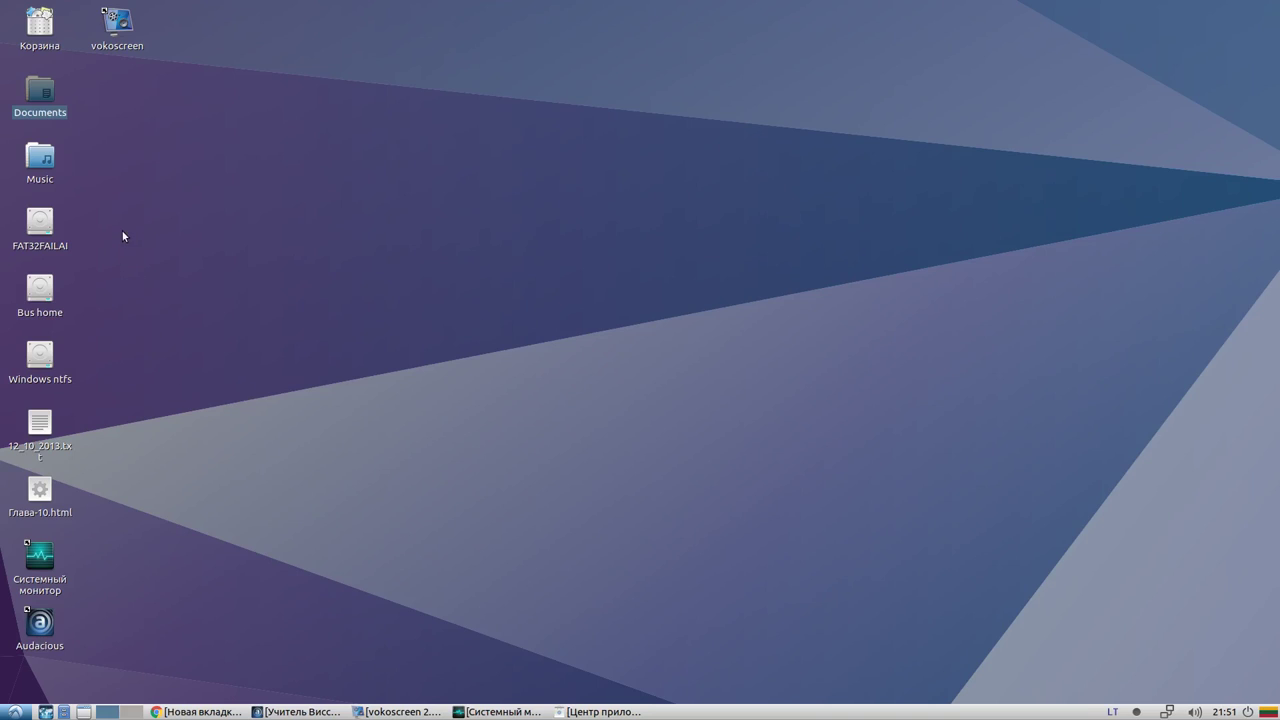
pyautogui.doubleClick(43, 98)
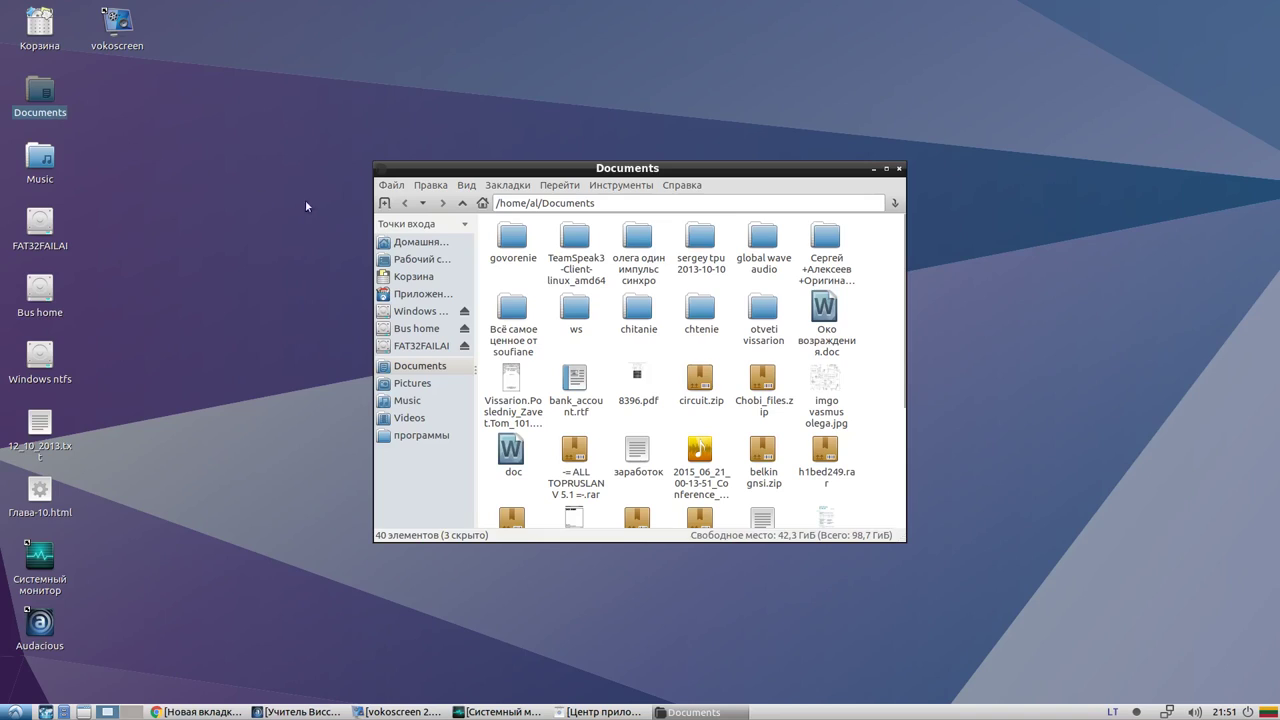
pyautogui.click(670, 189)
pyautogui.click(679, 201)
pyautogui.click(625, 188)
pyautogui.click(750, 190)
pyautogui.click(897, 170)
pyautogui.doubleClick(42, 162)
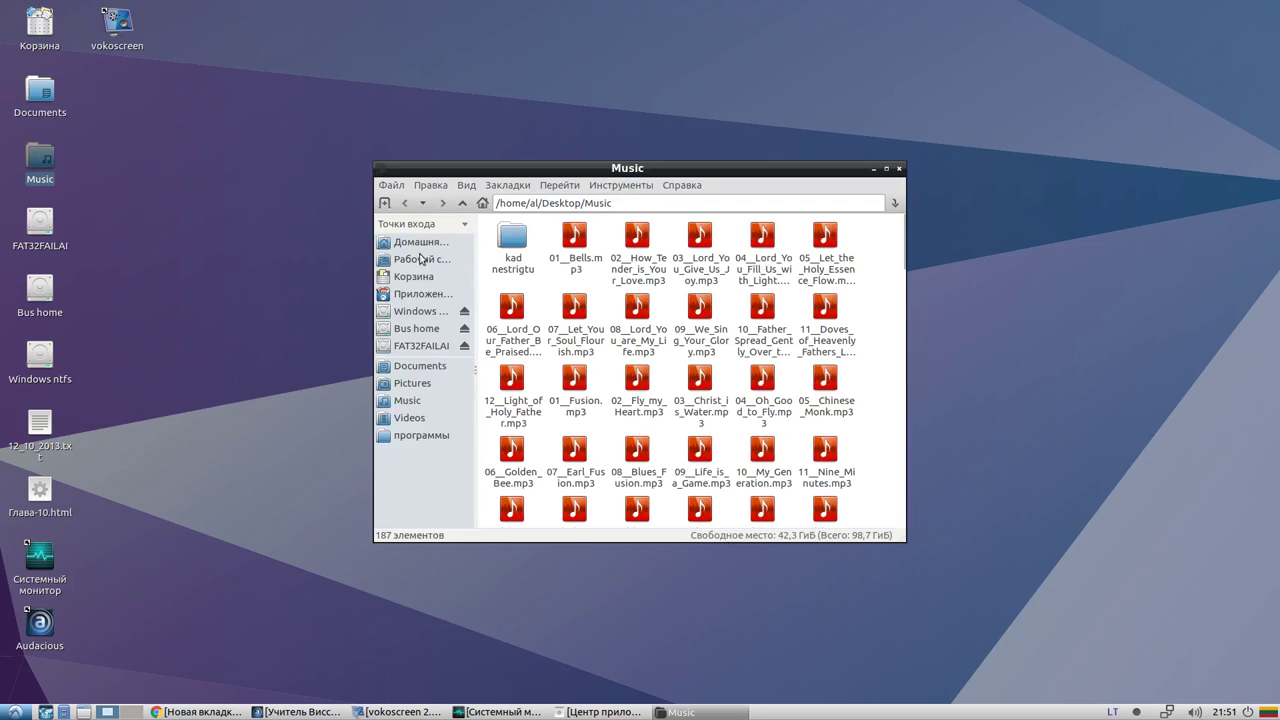
pyautogui.click(430, 294)
pyautogui.click(455, 259)
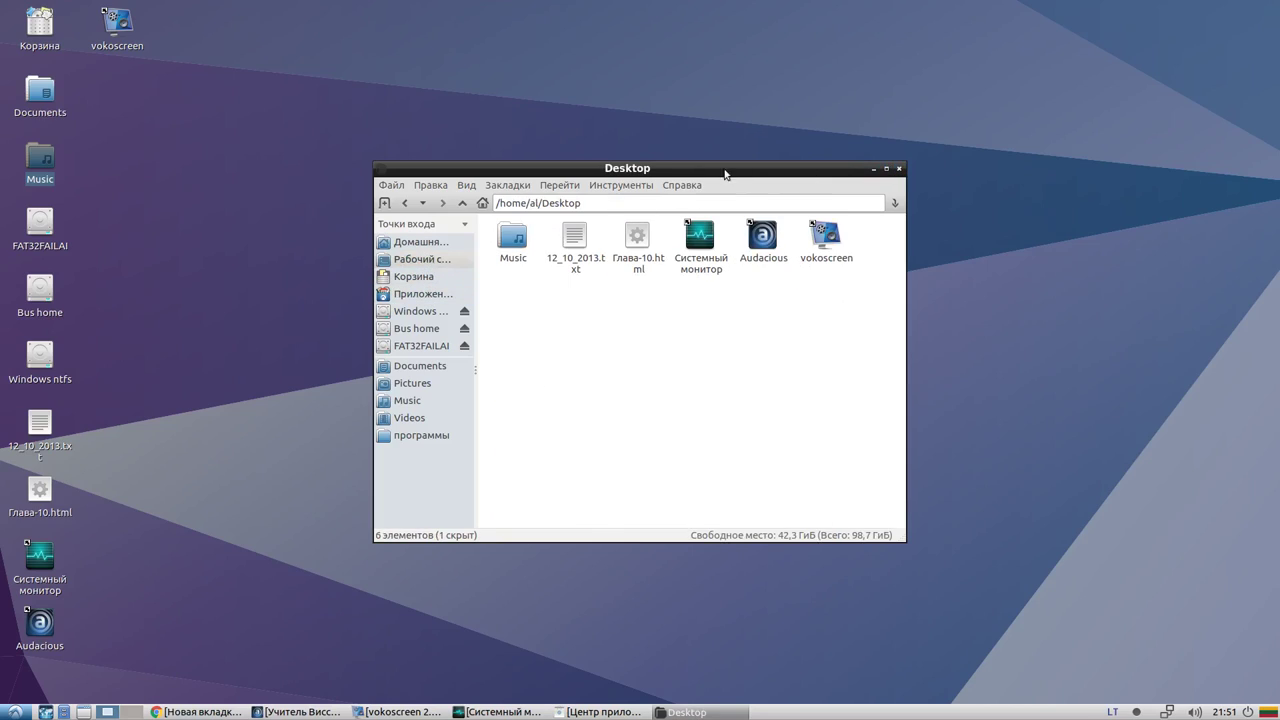
pyautogui.click(678, 184)
pyautogui.click(715, 203)
pyautogui.click(680, 186)
pyautogui.click(681, 185)
pyautogui.click(898, 168)
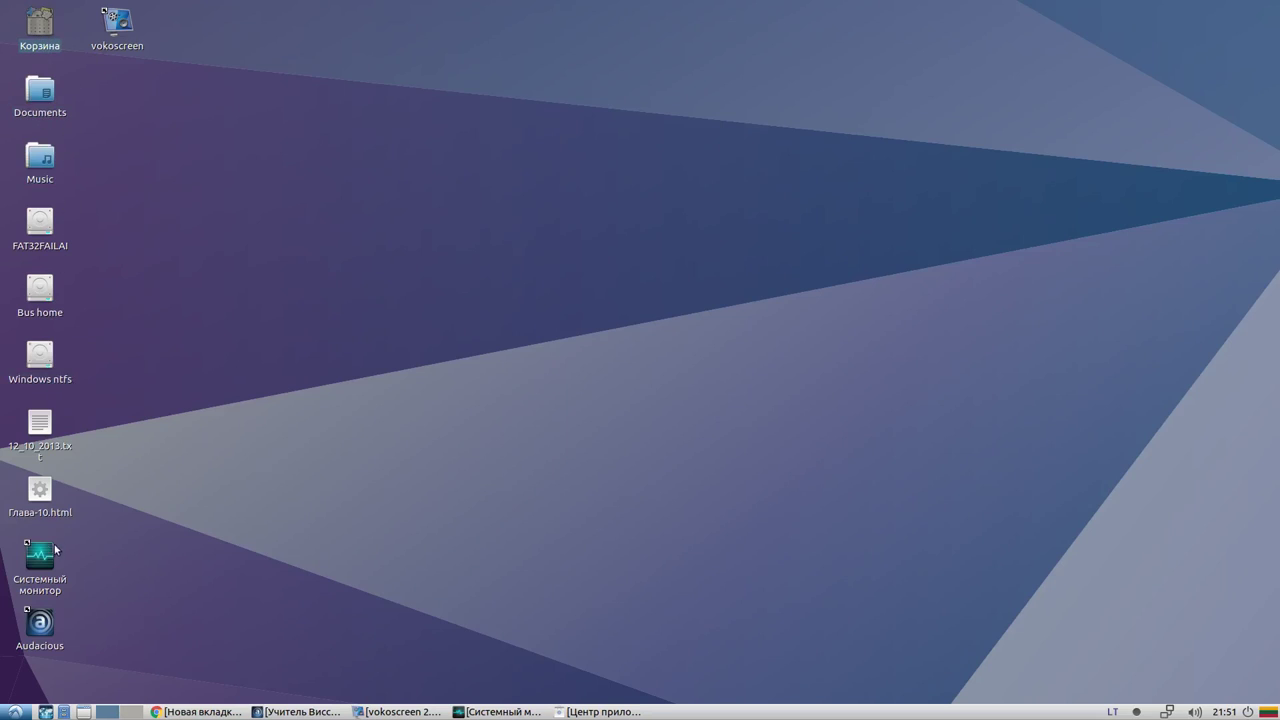
# Open the home folder, enter программы, then close the file manager window
pyautogui.click(63, 712)
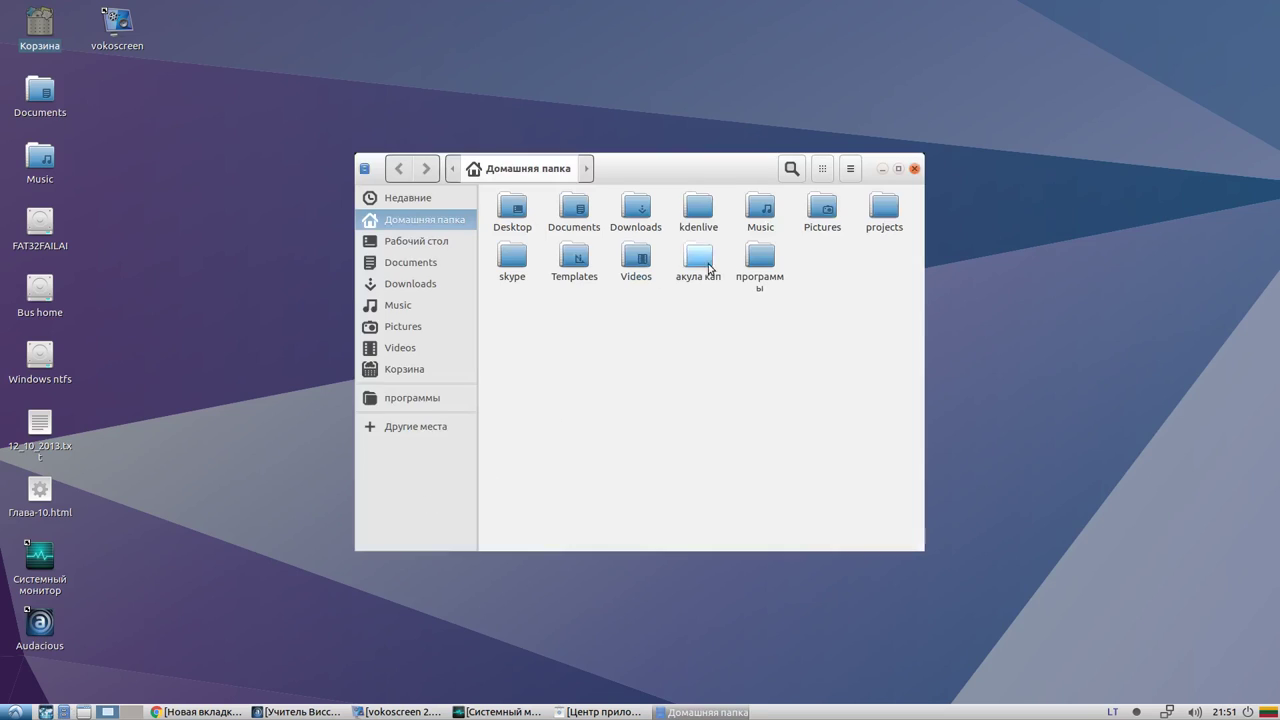
pyautogui.doubleClick(759, 259)
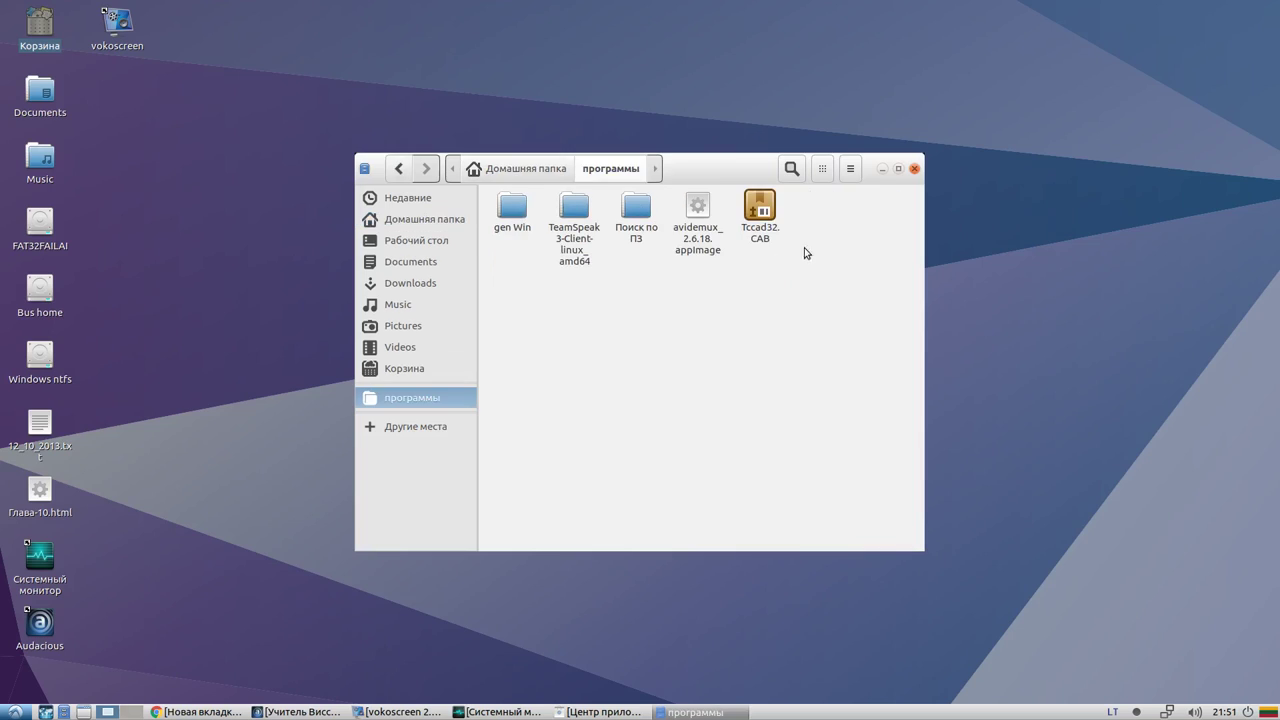
pyautogui.click(914, 169)
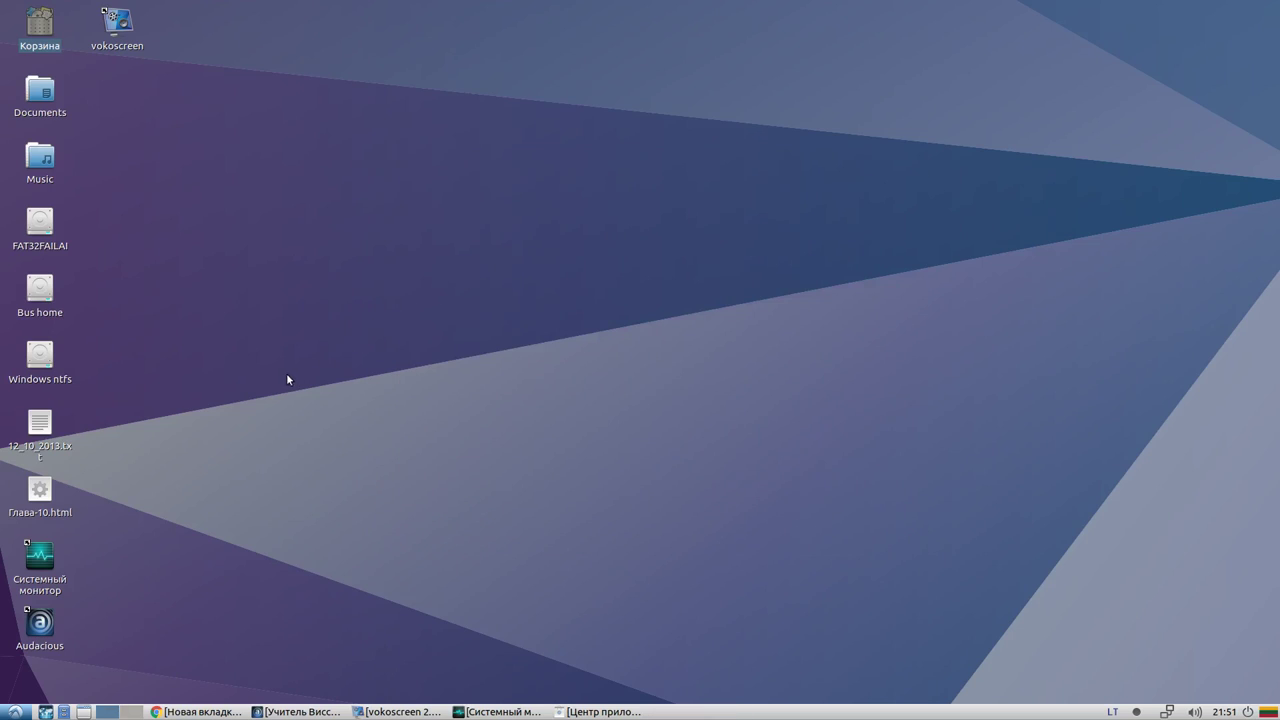
# Open the al folder on Bus home, close it, and bring back the application center
pyautogui.doubleClick(42, 292)
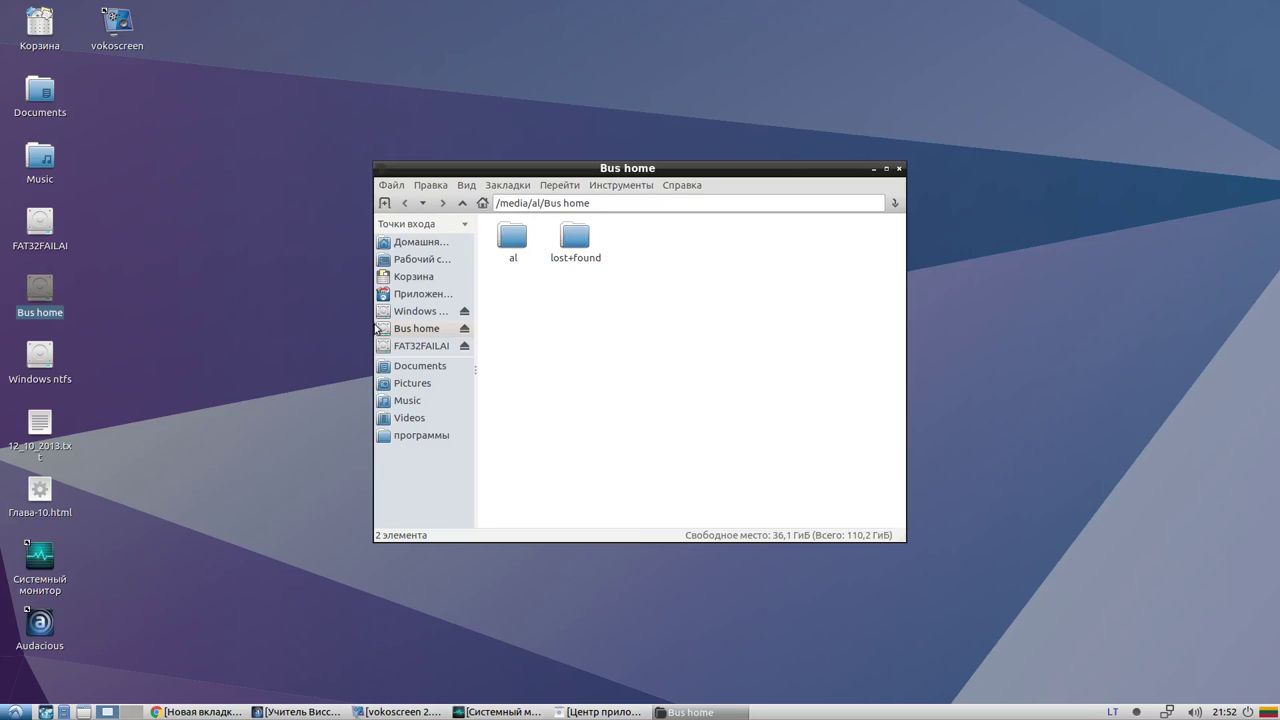
pyautogui.doubleClick(511, 240)
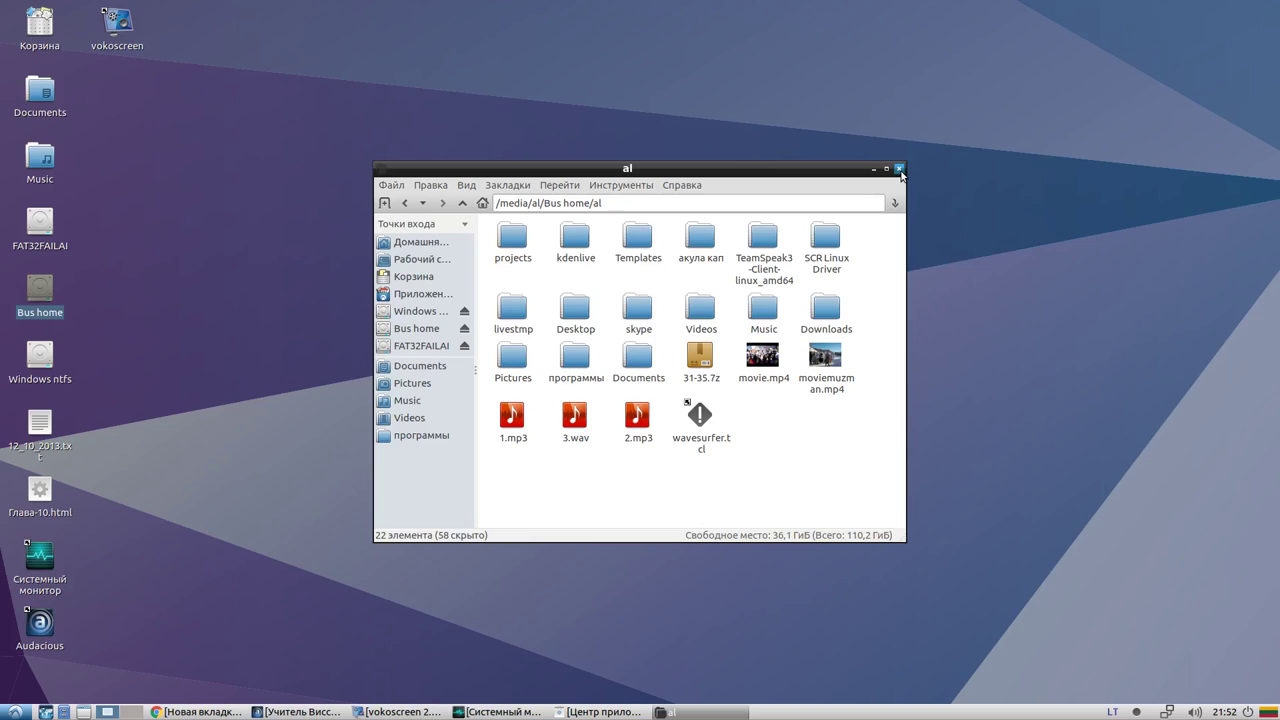
pyautogui.click(899, 170)
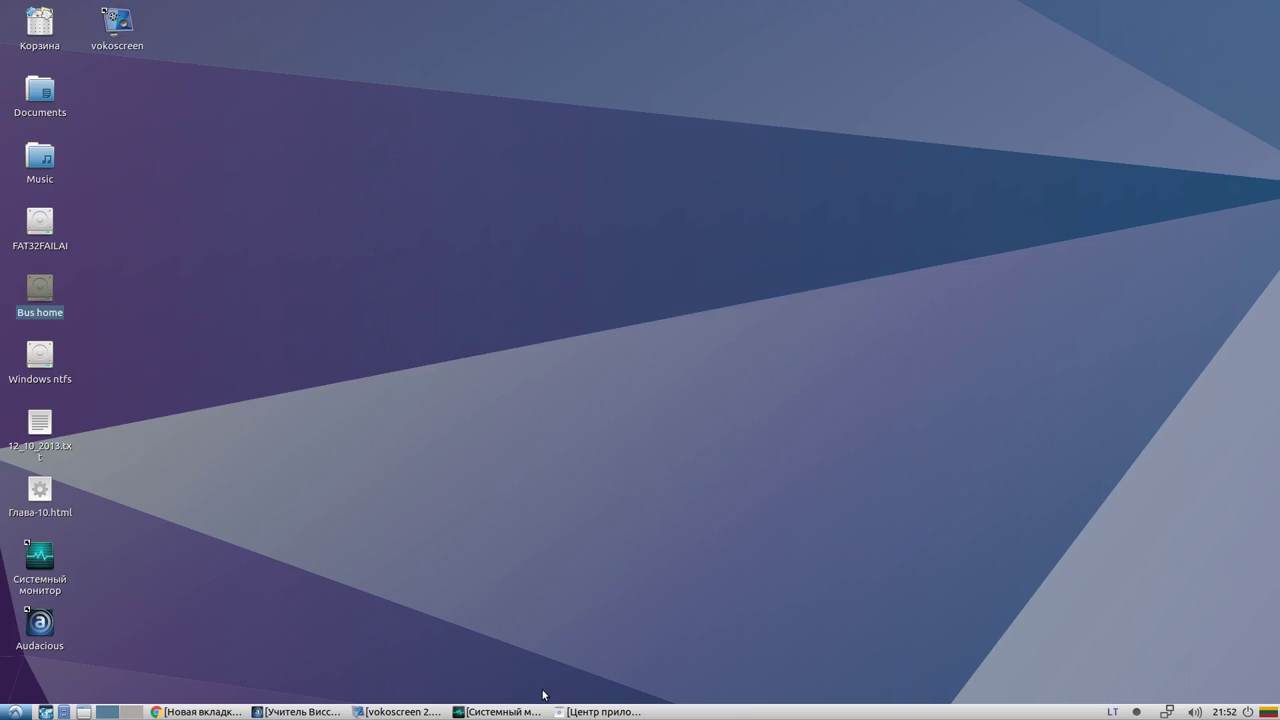
pyautogui.click(565, 711)
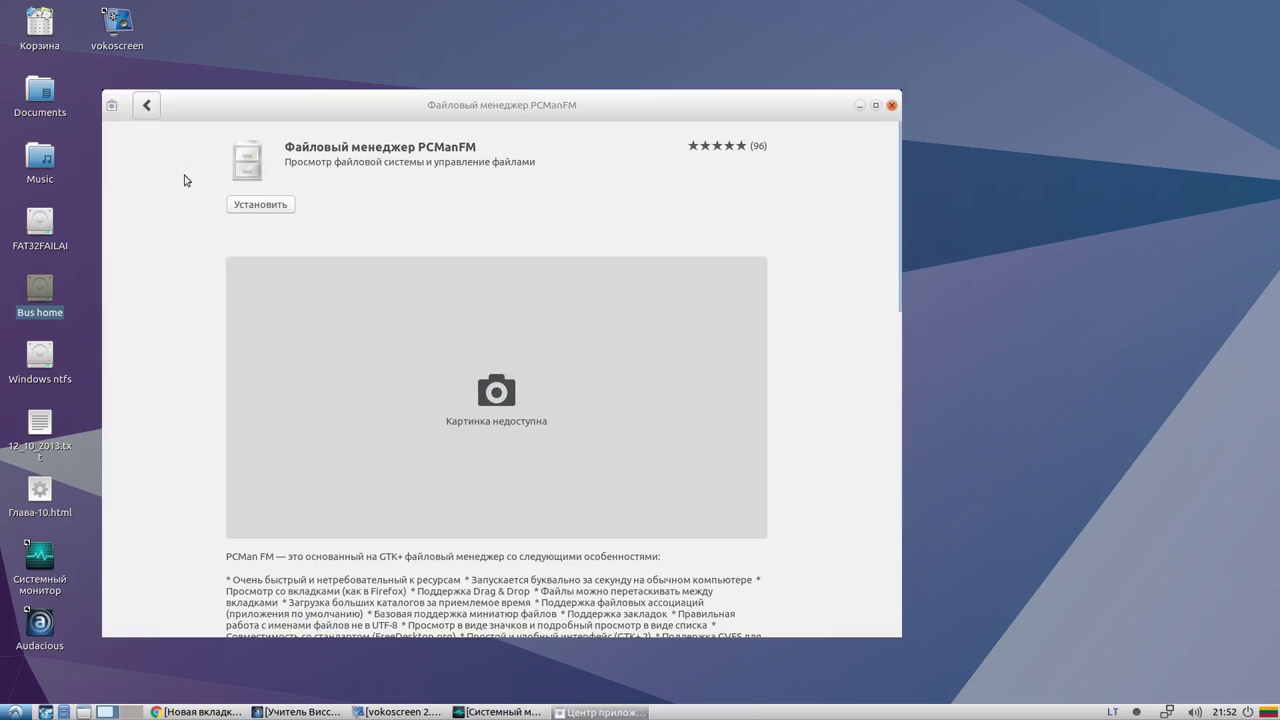
# Review the 'pcmanfm' results and Диспетчер файлов PCManFM details, then close GNOME Software
pyautogui.click(146, 105)
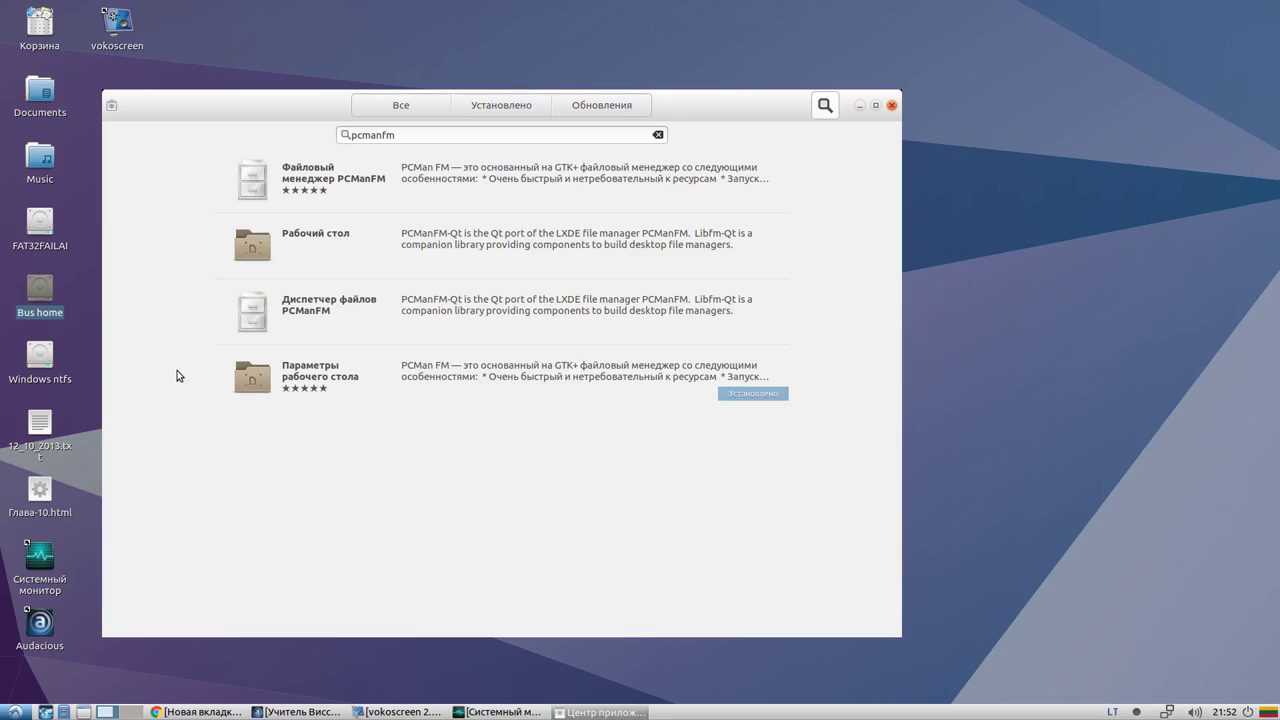
pyautogui.click(419, 313)
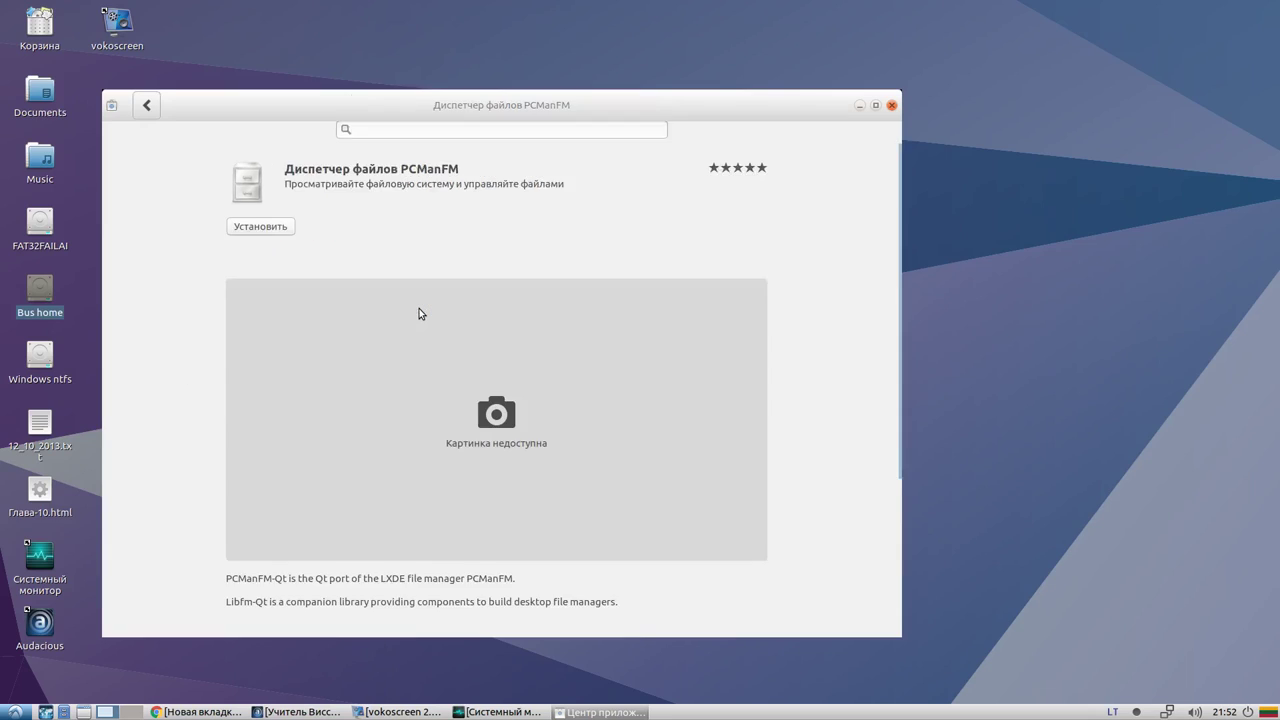
pyautogui.click(146, 105)
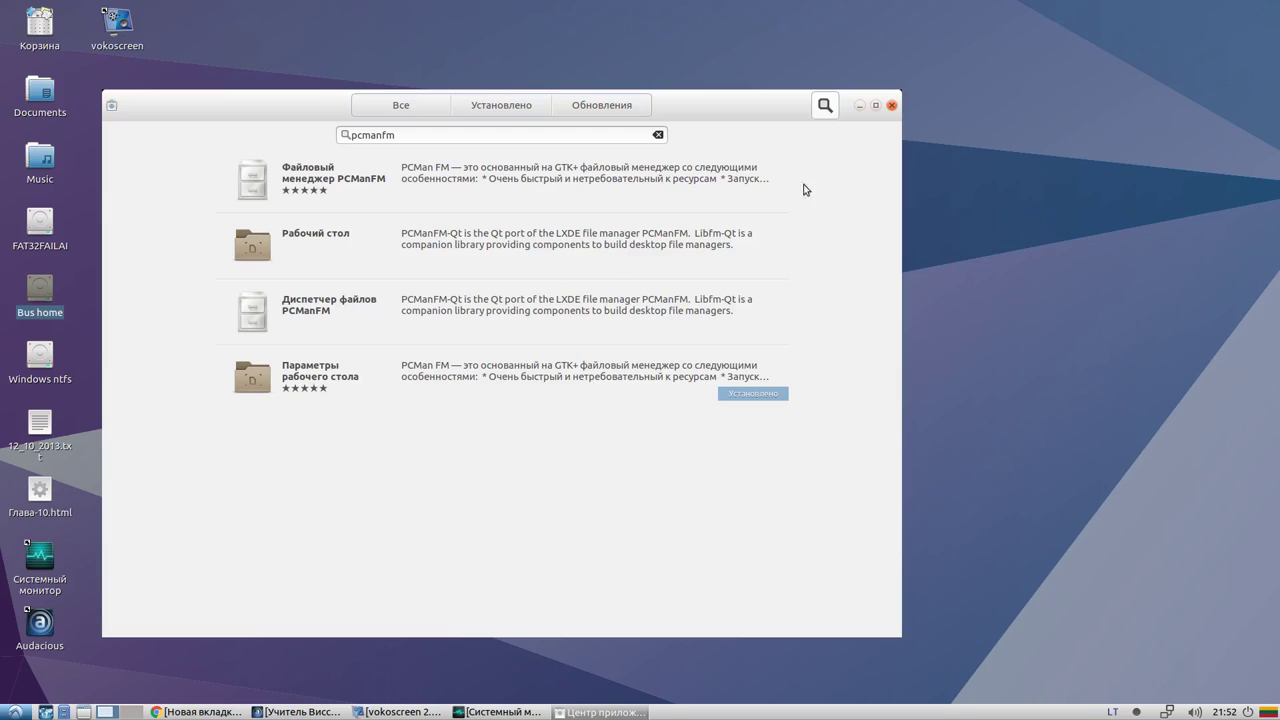
pyautogui.click(892, 106)
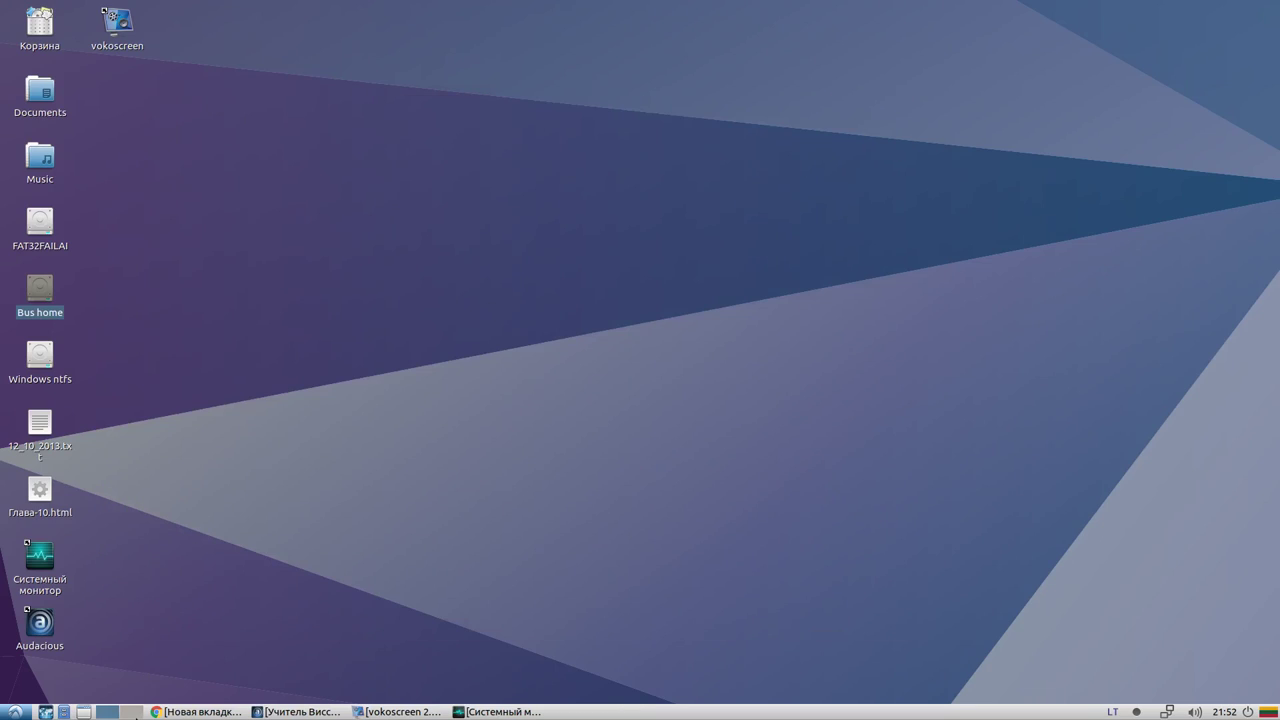
# Show and minimize Chrome, Audacious and vokoscreen in turn, show System Monitor, then bring Chrome's new tab forward
pyautogui.click(200, 712)
pyautogui.click(200, 712)
pyautogui.click(313, 714)
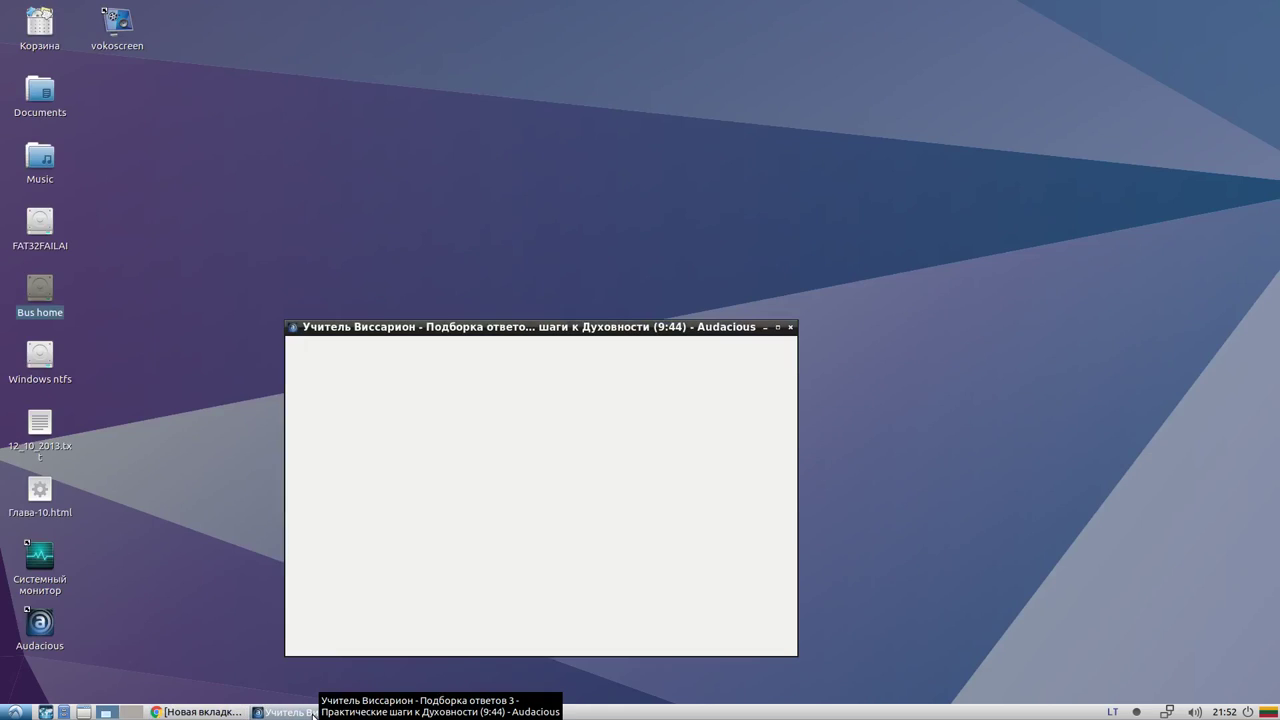
pyautogui.click(313, 714)
pyautogui.click(400, 712)
pyautogui.click(401, 712)
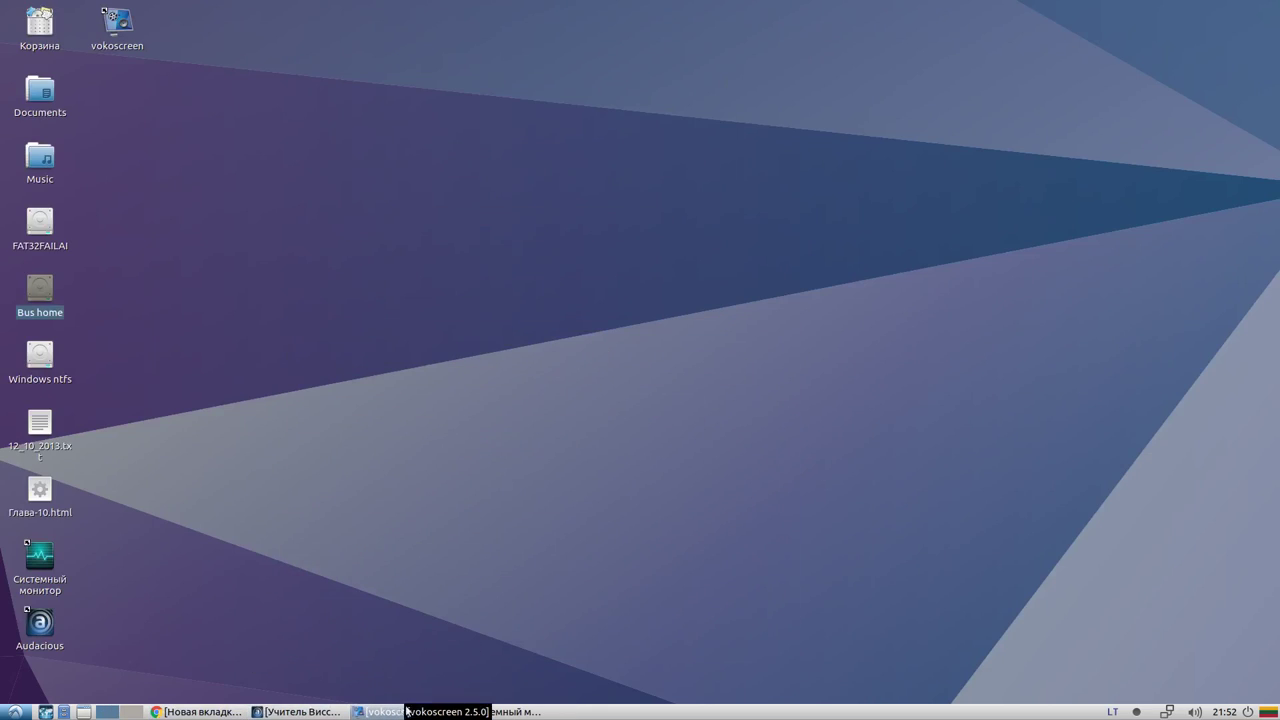
pyautogui.click(498, 712)
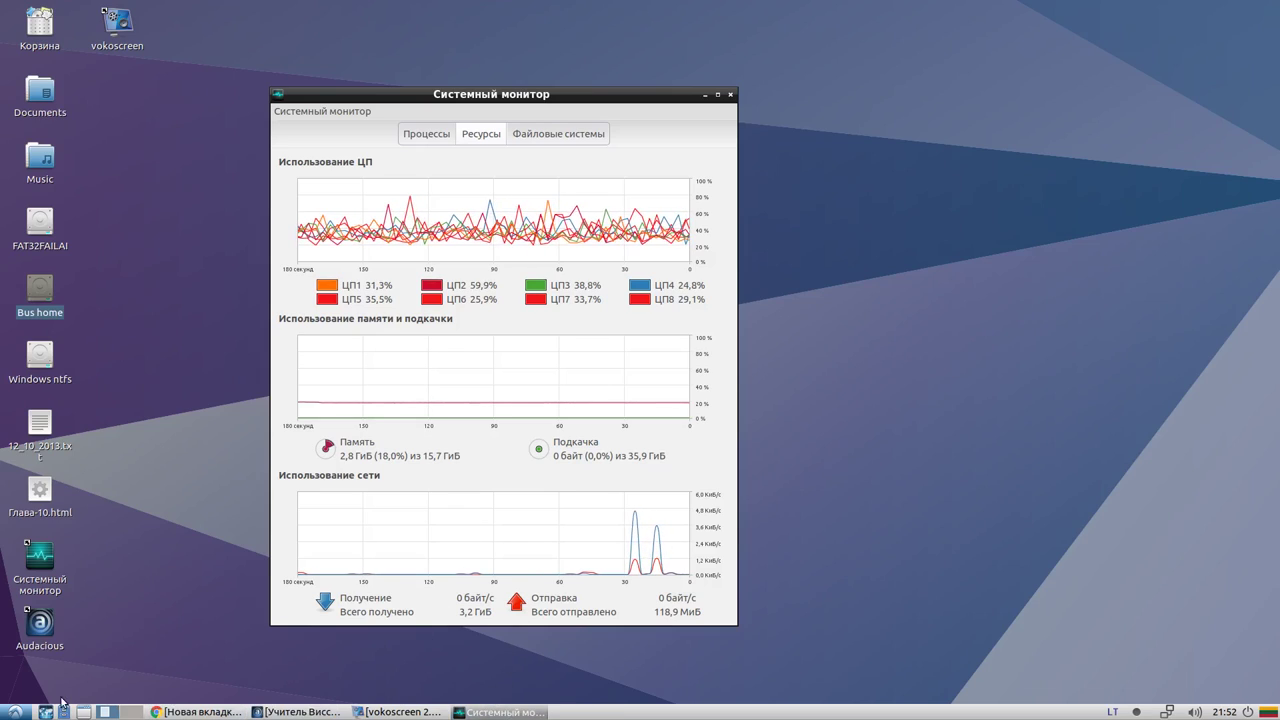
pyautogui.click(198, 712)
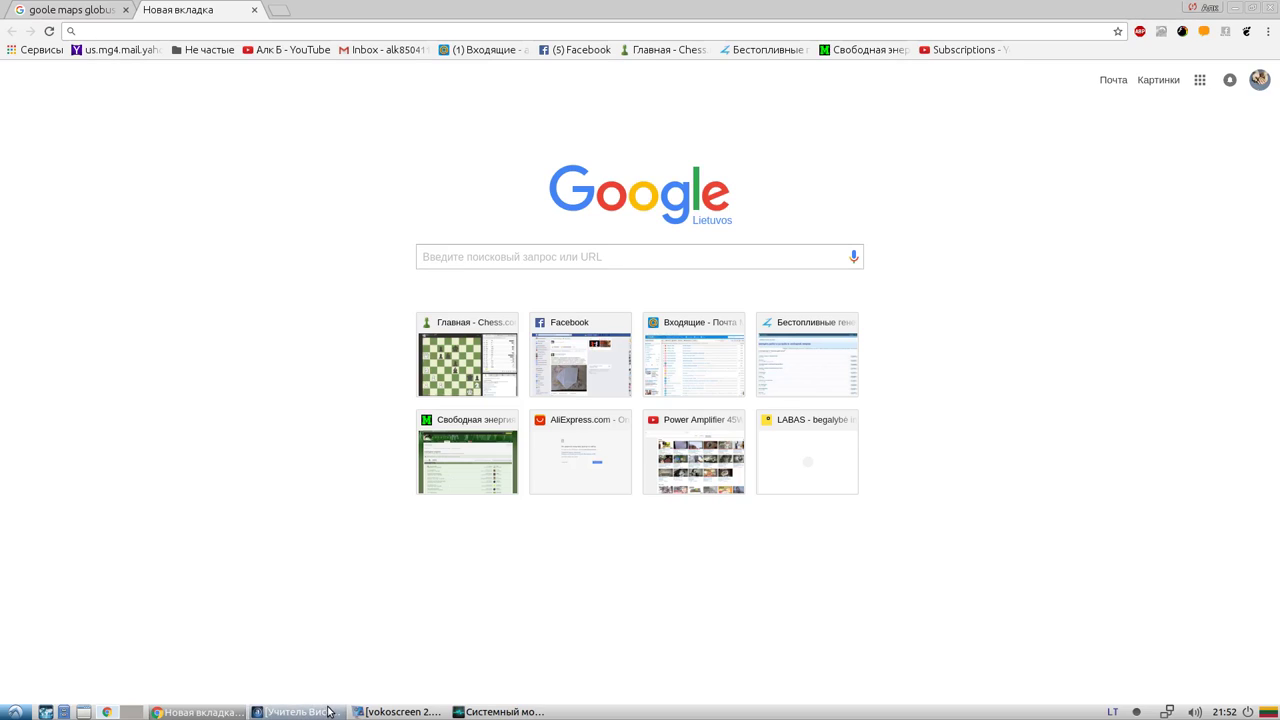
# Open the Windows ntfs partition from the desktop and move its window over the system monitor
pyautogui.click(210, 713)
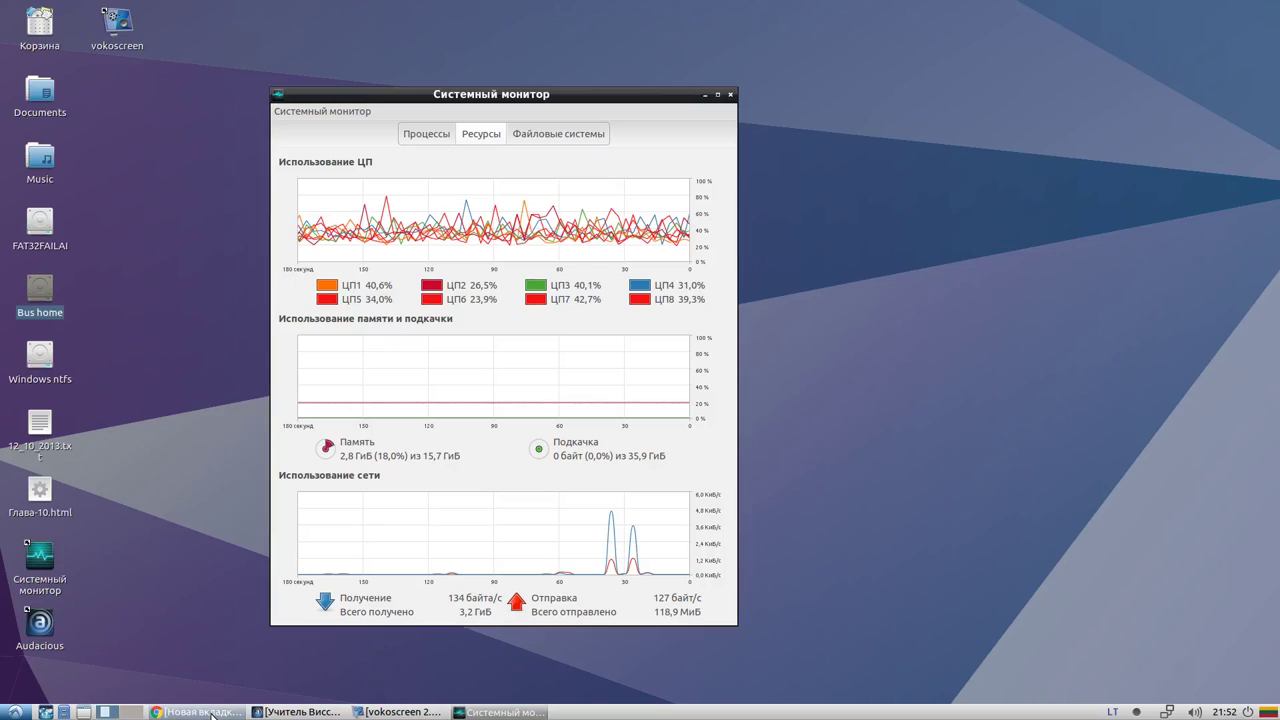
pyautogui.click(42, 353)
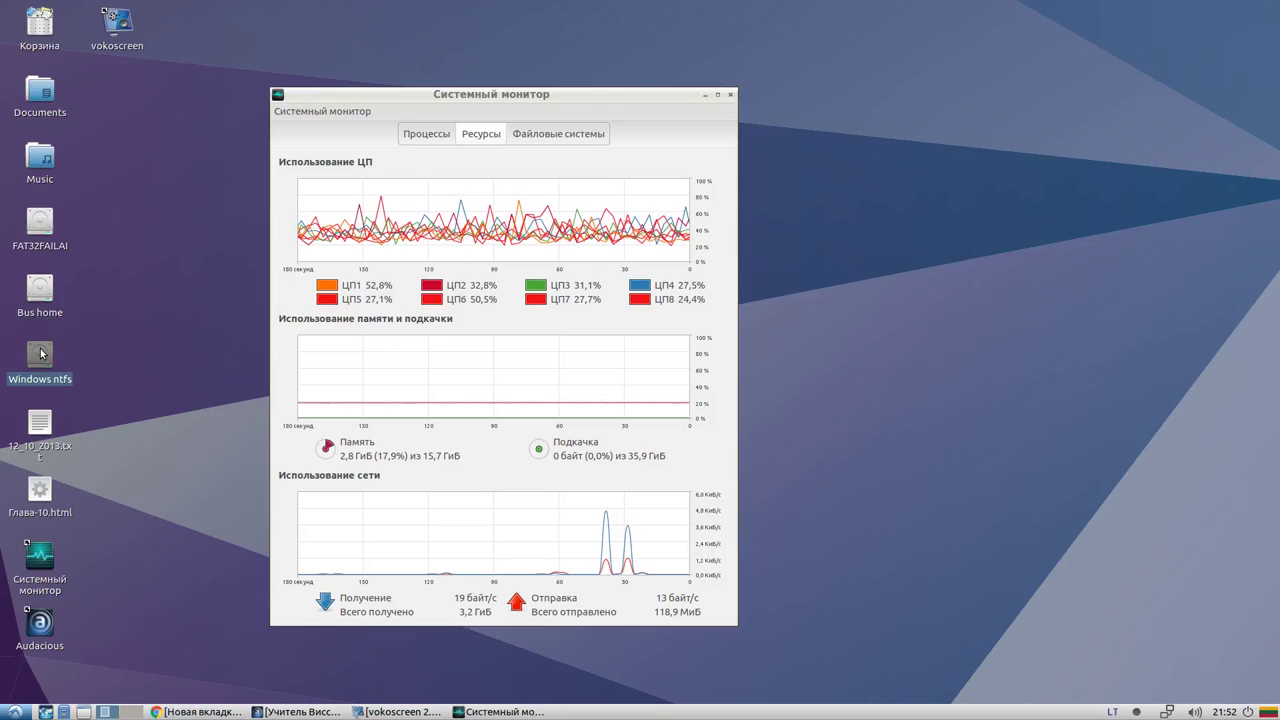
pyautogui.doubleClick(42, 353)
pyautogui.moveTo(925, 170); pyautogui.dragTo(375, 169)
# Look inside the Recovery, Users, $Recycle.Bin and RaidTool folders, returning to the partition root after each
pyautogui.click(332, 232)
pyautogui.click(459, 235)
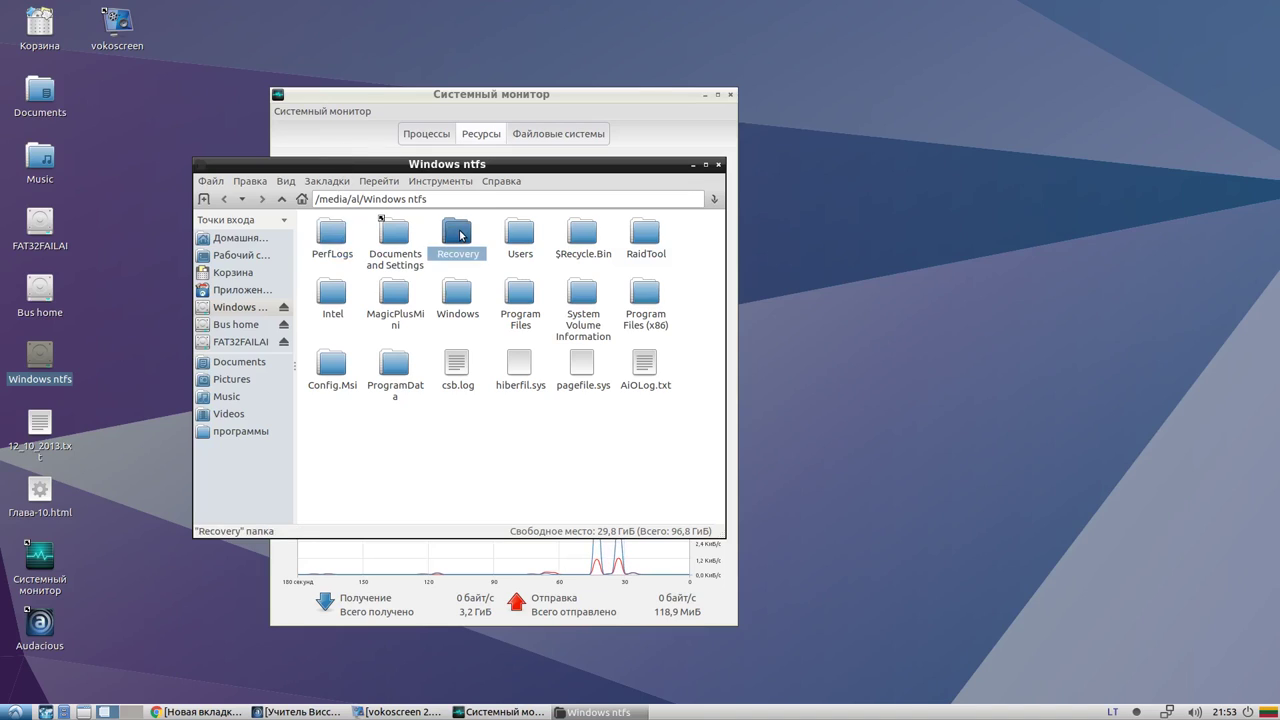
pyautogui.doubleClick(459, 235)
pyautogui.click(281, 199)
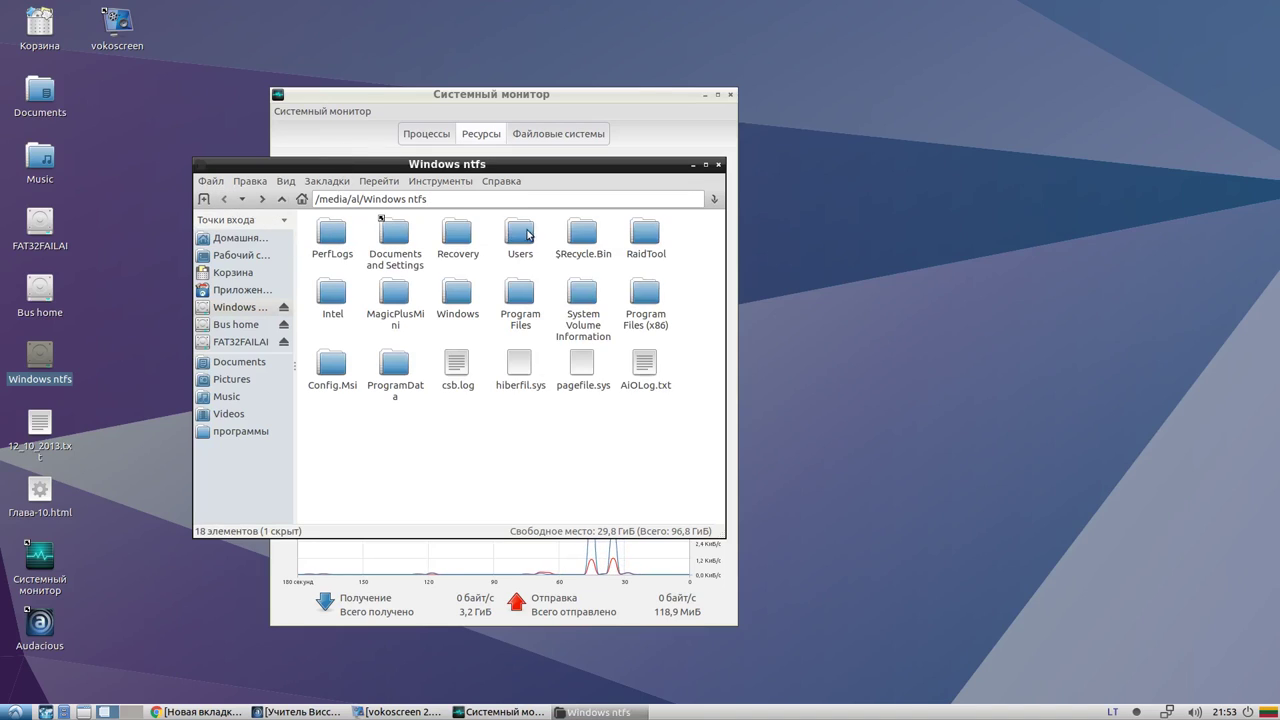
pyautogui.doubleClick(526, 234)
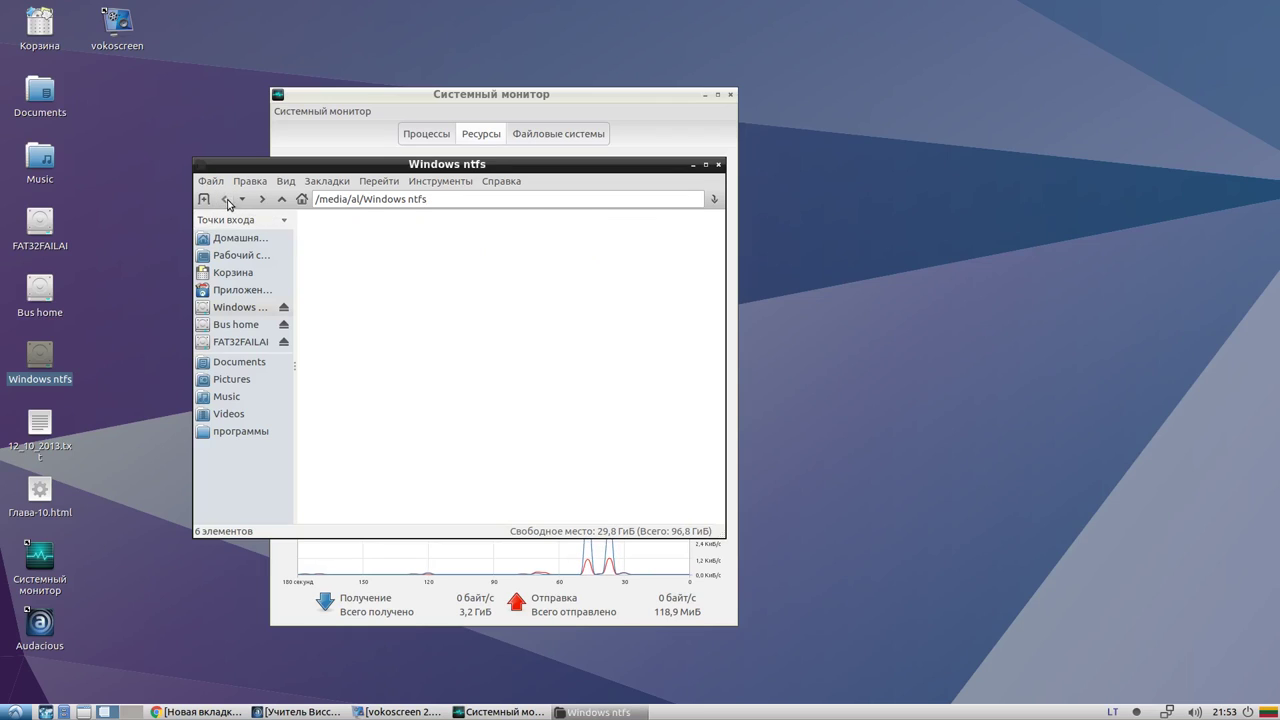
pyautogui.click(226, 200)
pyautogui.doubleClick(580, 238)
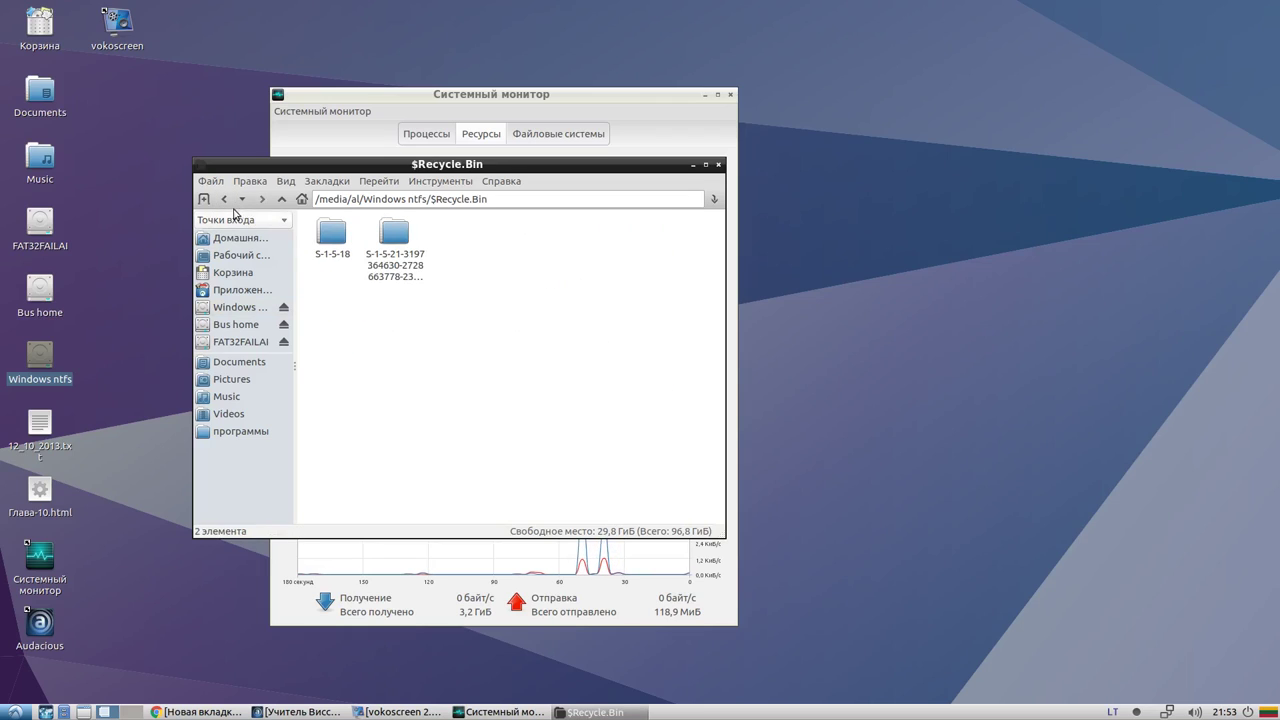
pyautogui.click(226, 200)
pyautogui.doubleClick(651, 247)
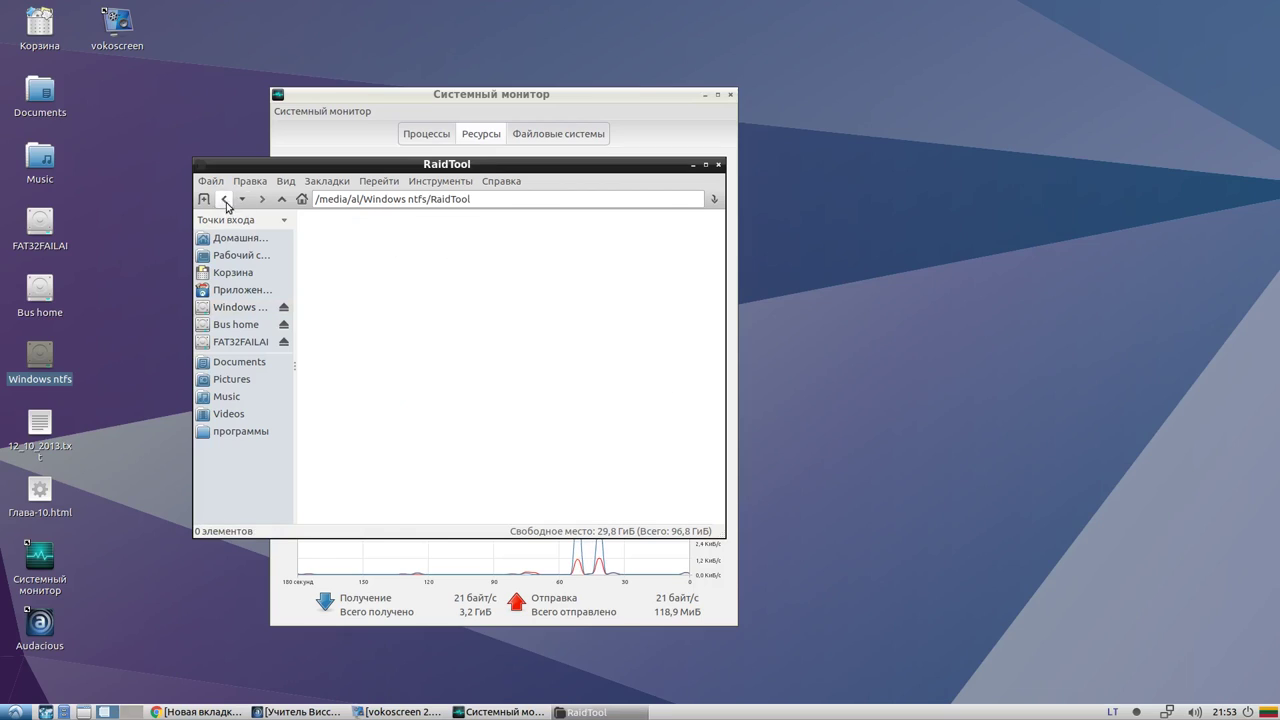
pyautogui.click(227, 203)
# Look inside the Intel, MagicPlusMini and Windows folders, returning to the partition root after each
pyautogui.doubleClick(333, 290)
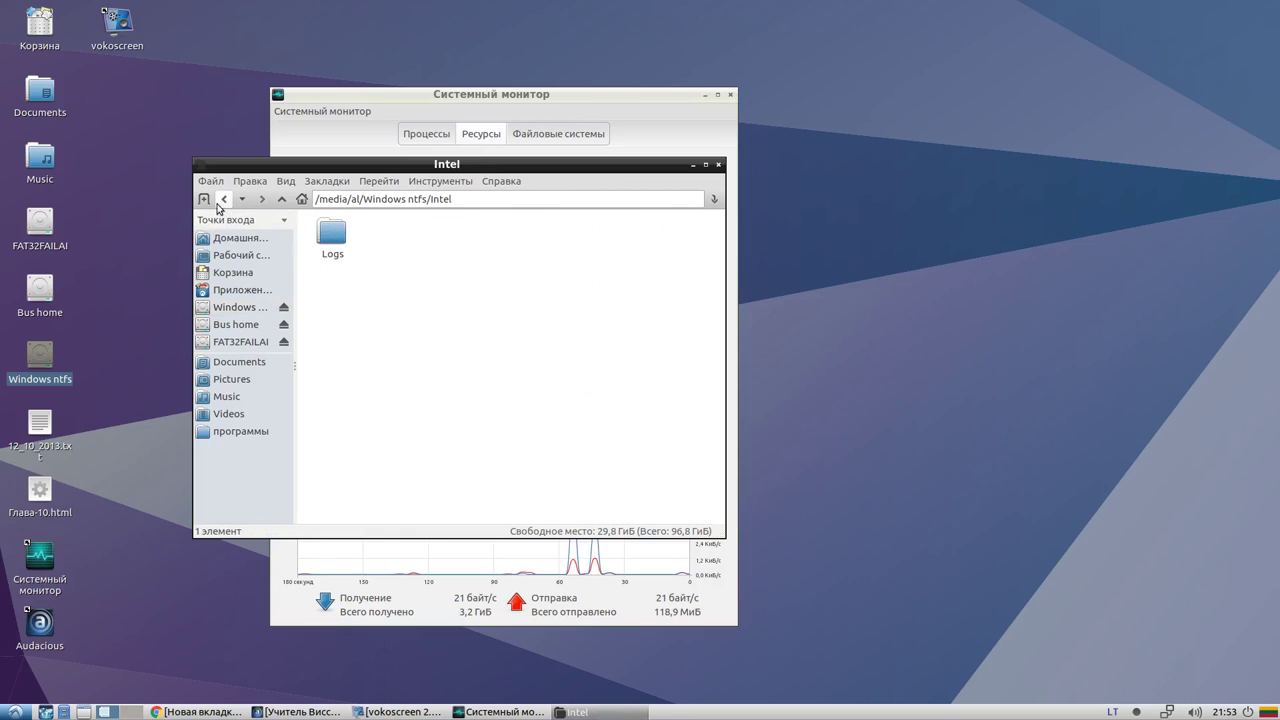
pyautogui.click(226, 200)
pyautogui.click(404, 292)
pyautogui.doubleClick(404, 292)
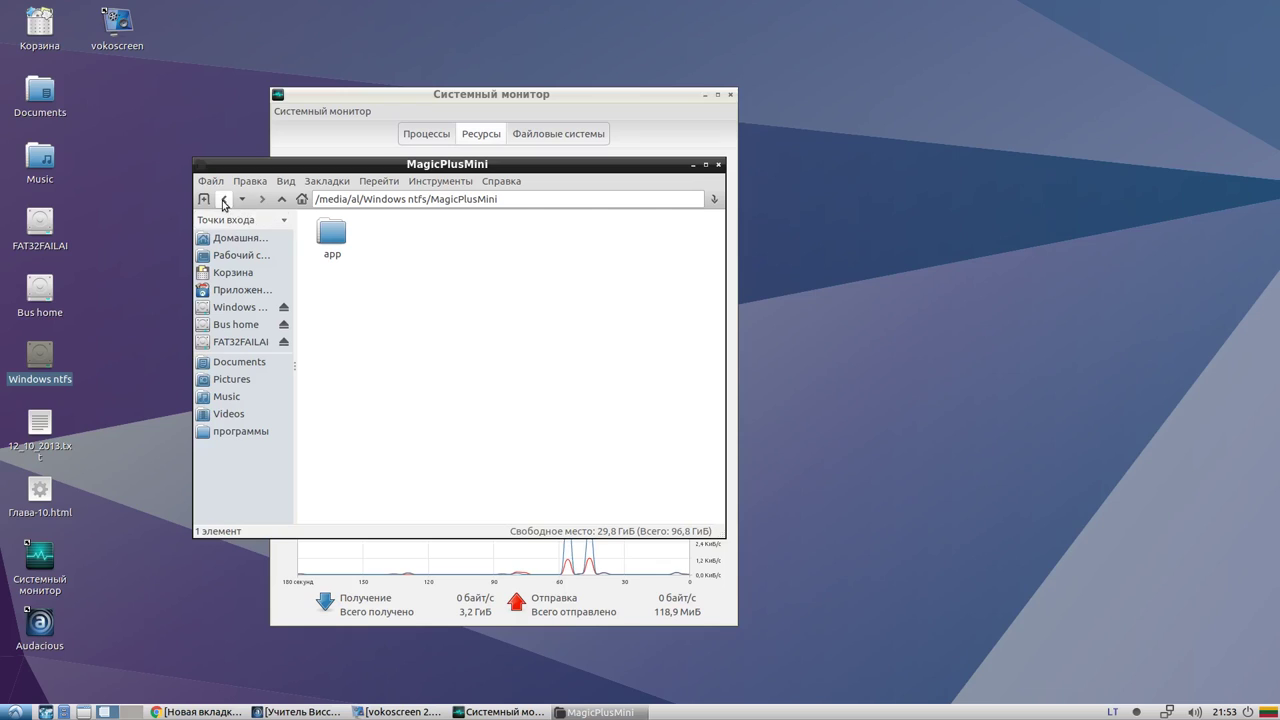
pyautogui.click(226, 200)
pyautogui.doubleClick(457, 292)
pyautogui.scroll(-10, 415, 300)
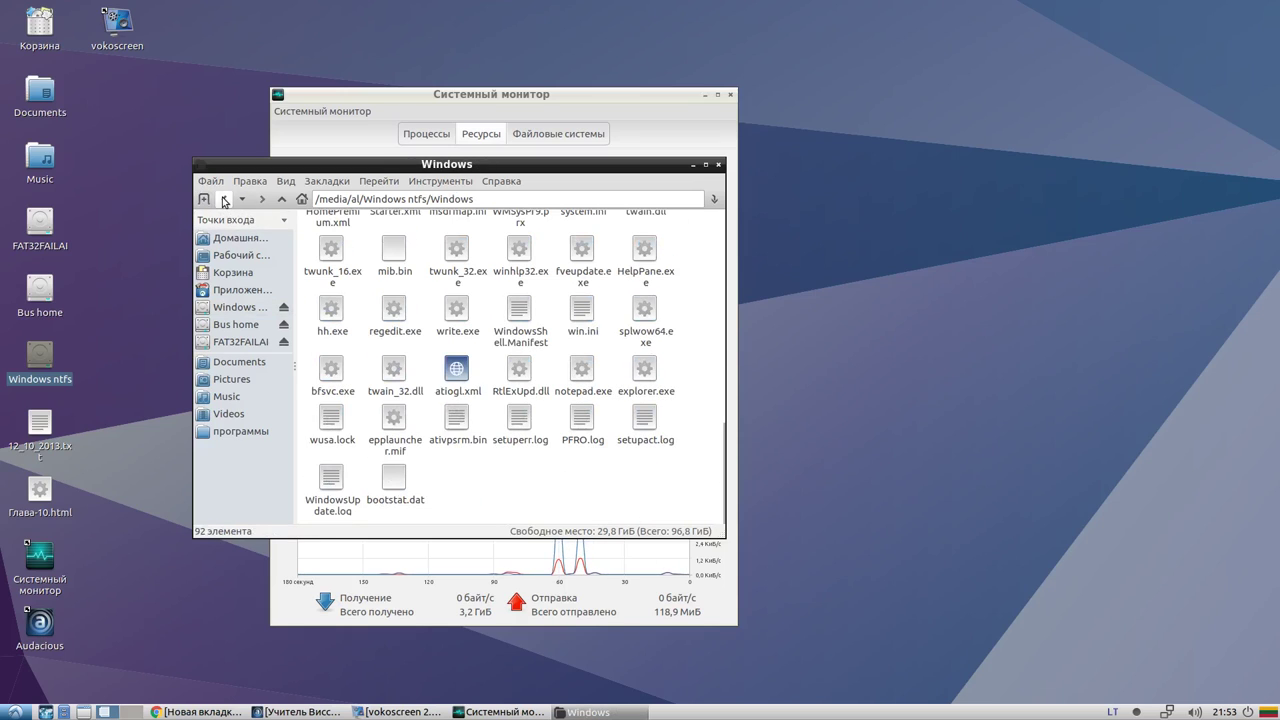
pyautogui.click(226, 200)
# Scroll through the Program Files folder, then return to the partition root
pyautogui.doubleClick(510, 300)
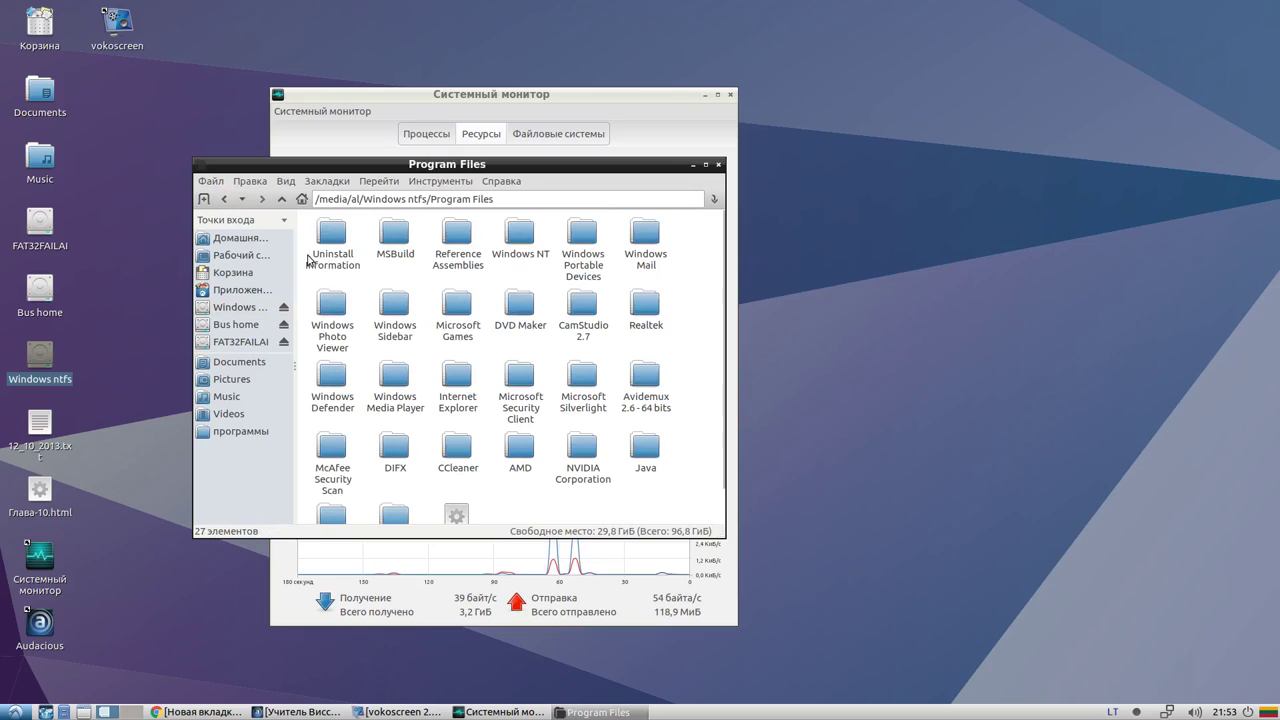
pyautogui.scroll(-2, 430, 340)
pyautogui.scroll(2, 449, 410)
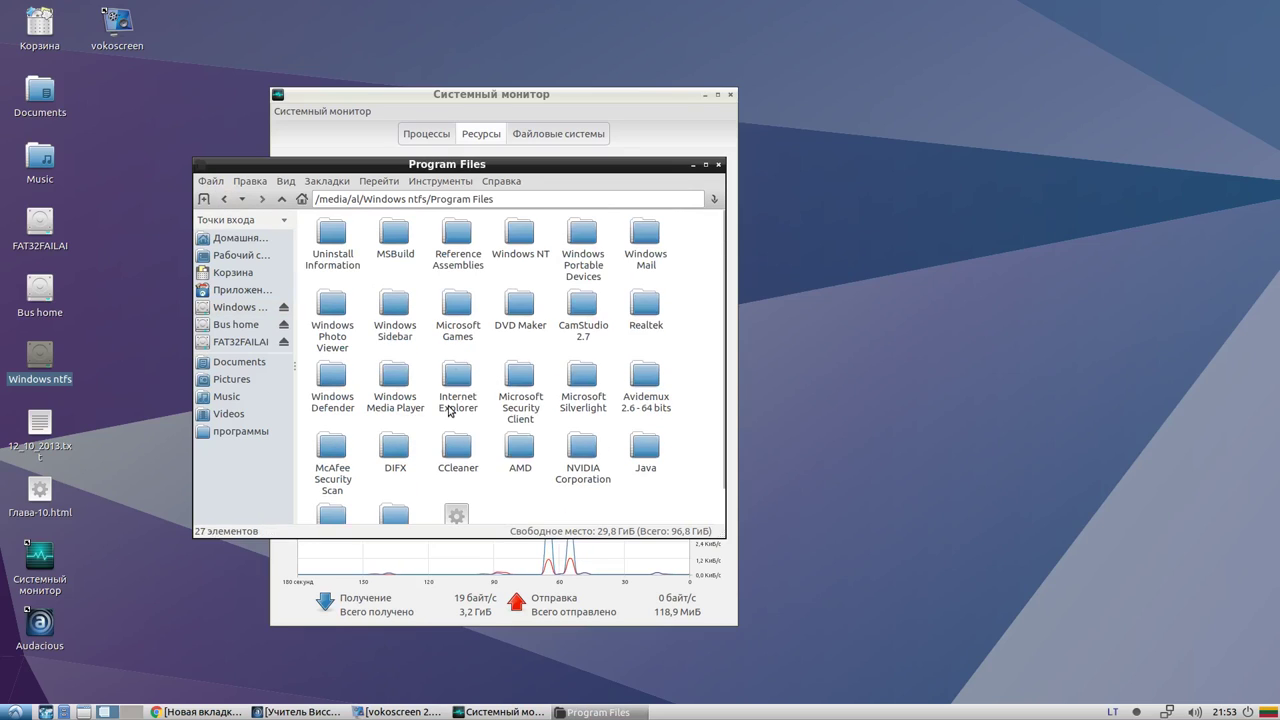
pyautogui.scroll(-2, 449, 410)
pyautogui.scroll(2, 355, 403)
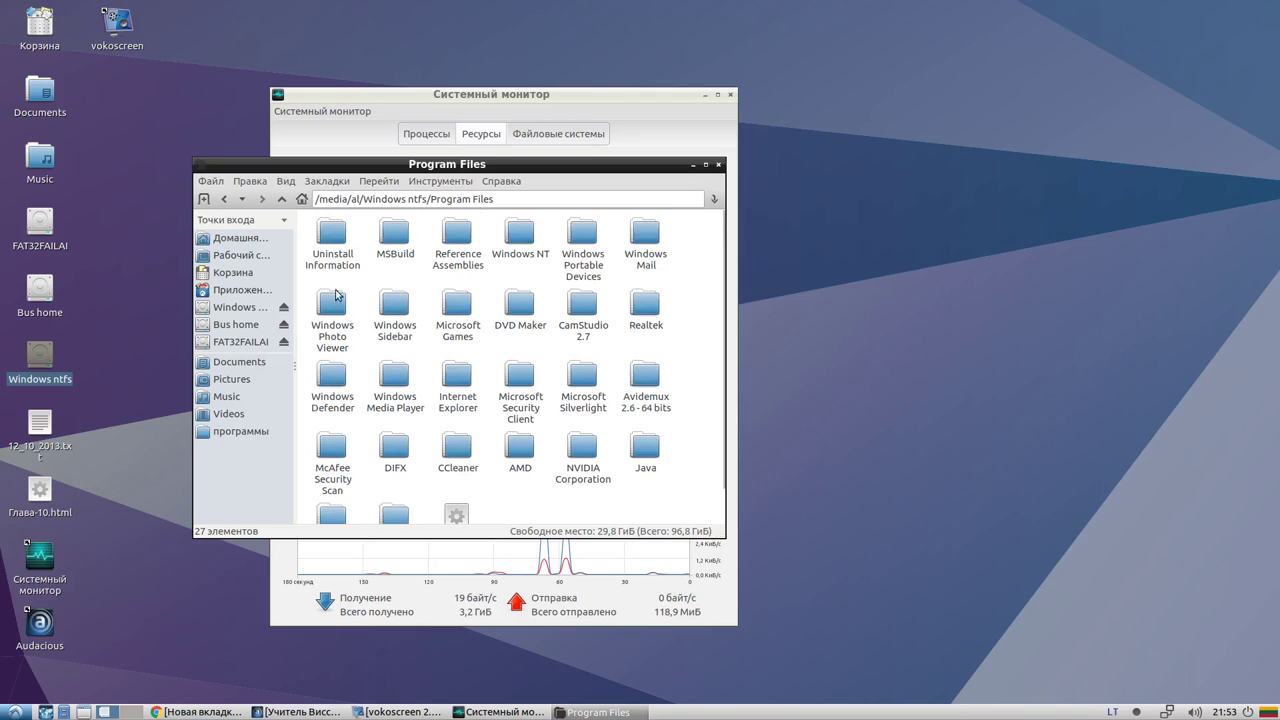
pyautogui.click(224, 199)
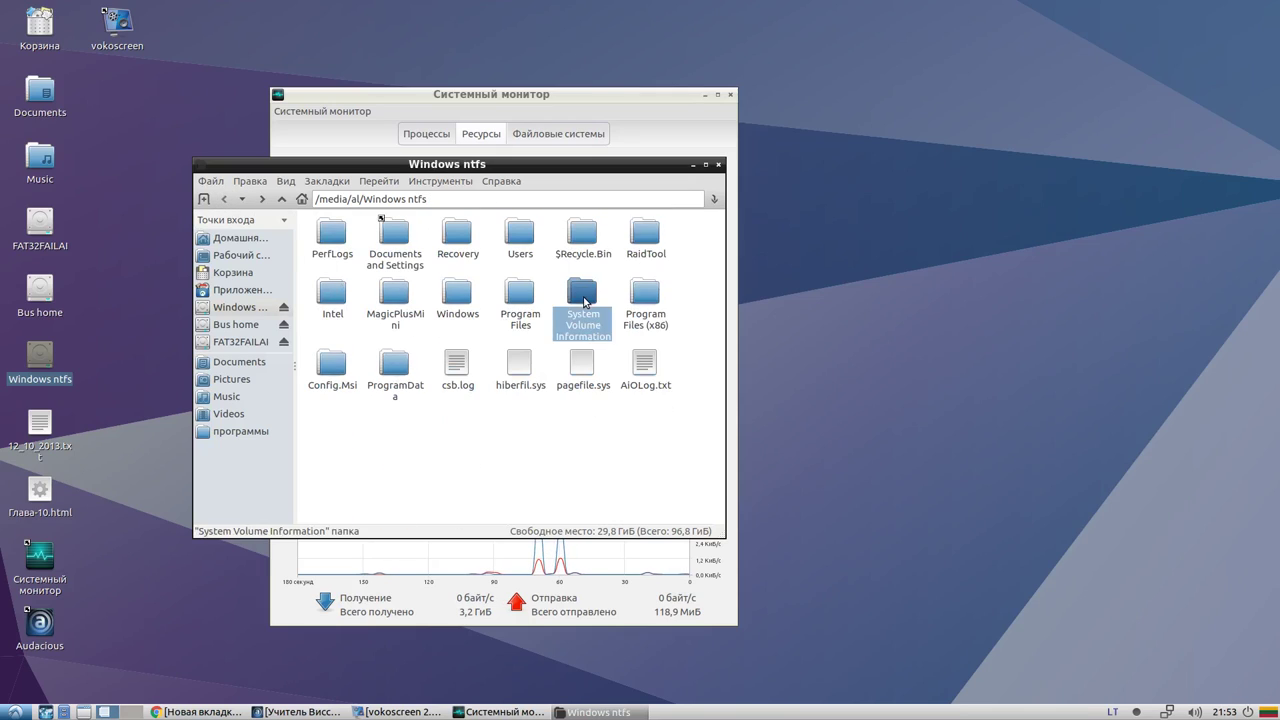
# Look inside System Volume Information, then scroll through the Program Files (x86) folder
pyautogui.doubleClick(583, 298)
pyautogui.click(224, 199)
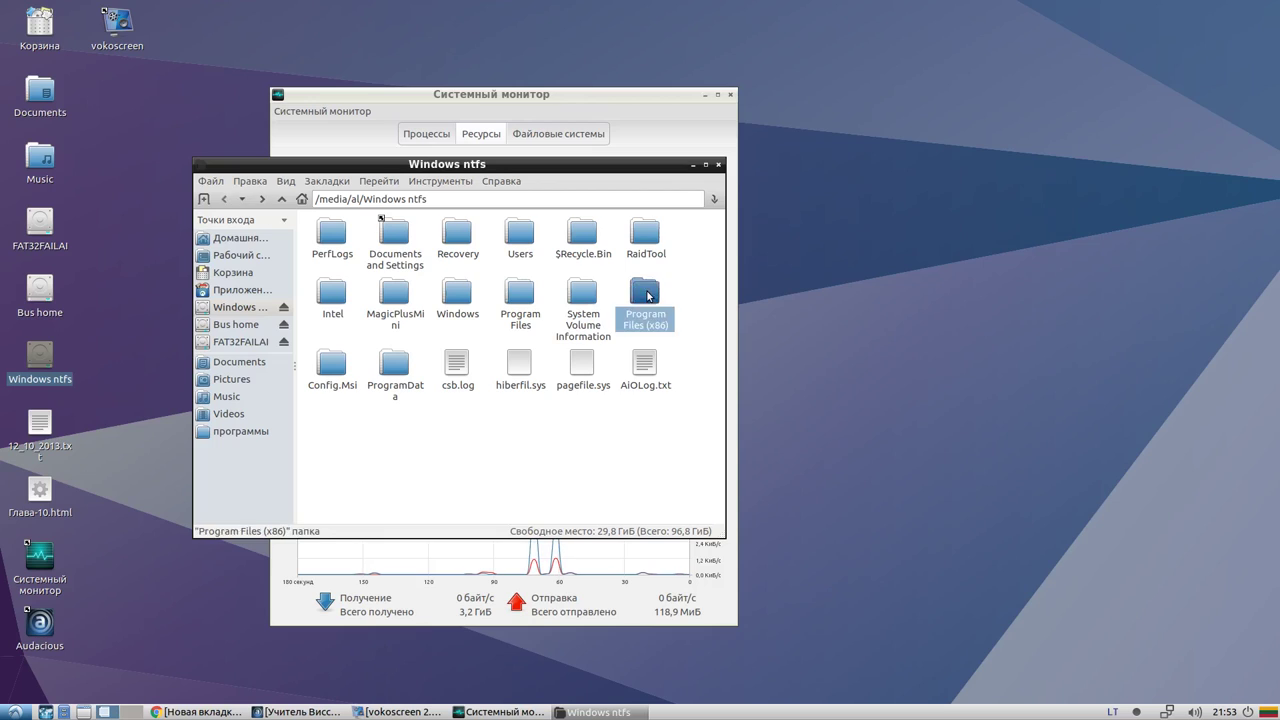
pyautogui.doubleClick(648, 296)
pyautogui.scroll(-5, 350, 340)
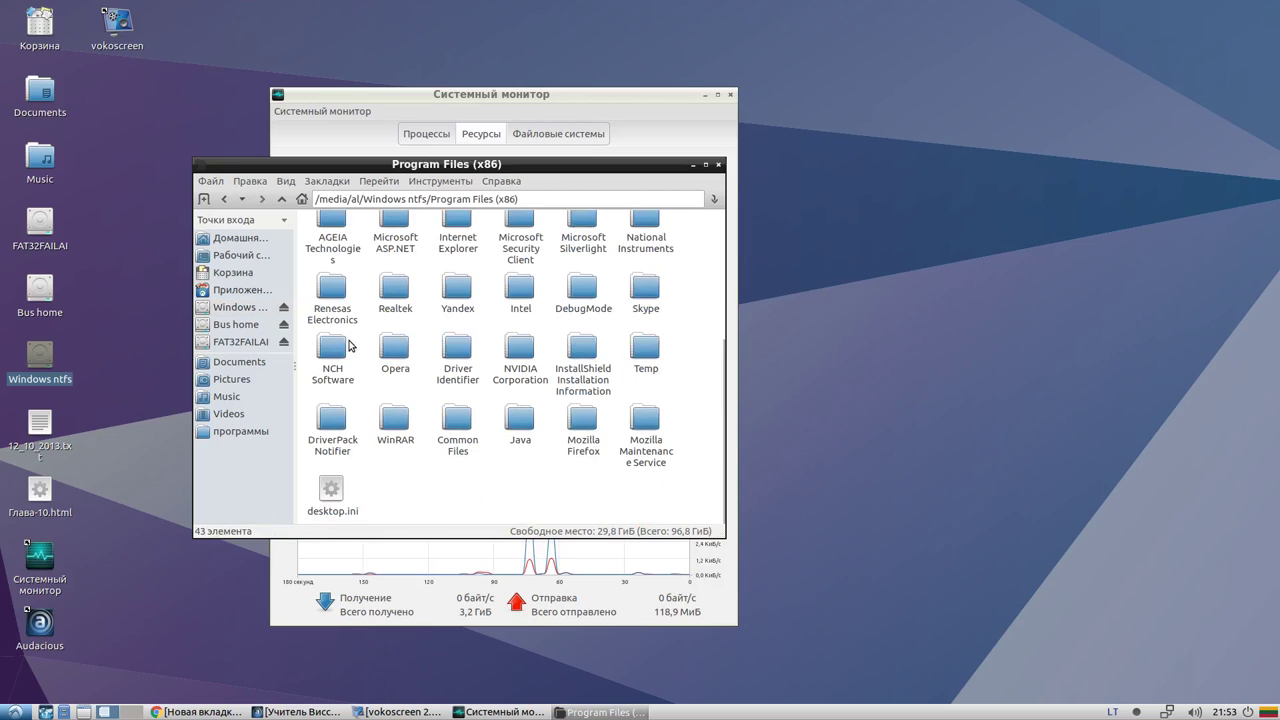
pyautogui.scroll(5, 347, 432)
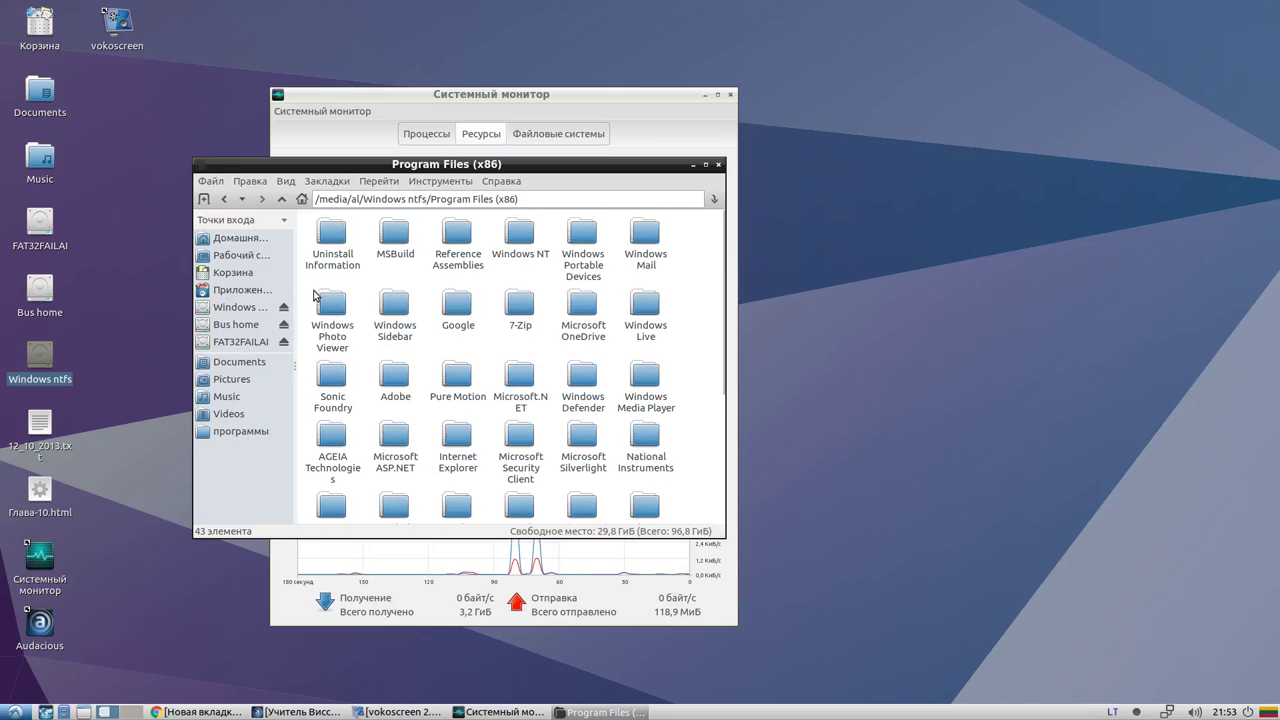
# View Windows Photo Viewer, go back to the partition root, select ProgramData and Windows, and close PCManFM
pyautogui.click(338, 304)
pyautogui.doubleClick(324, 294)
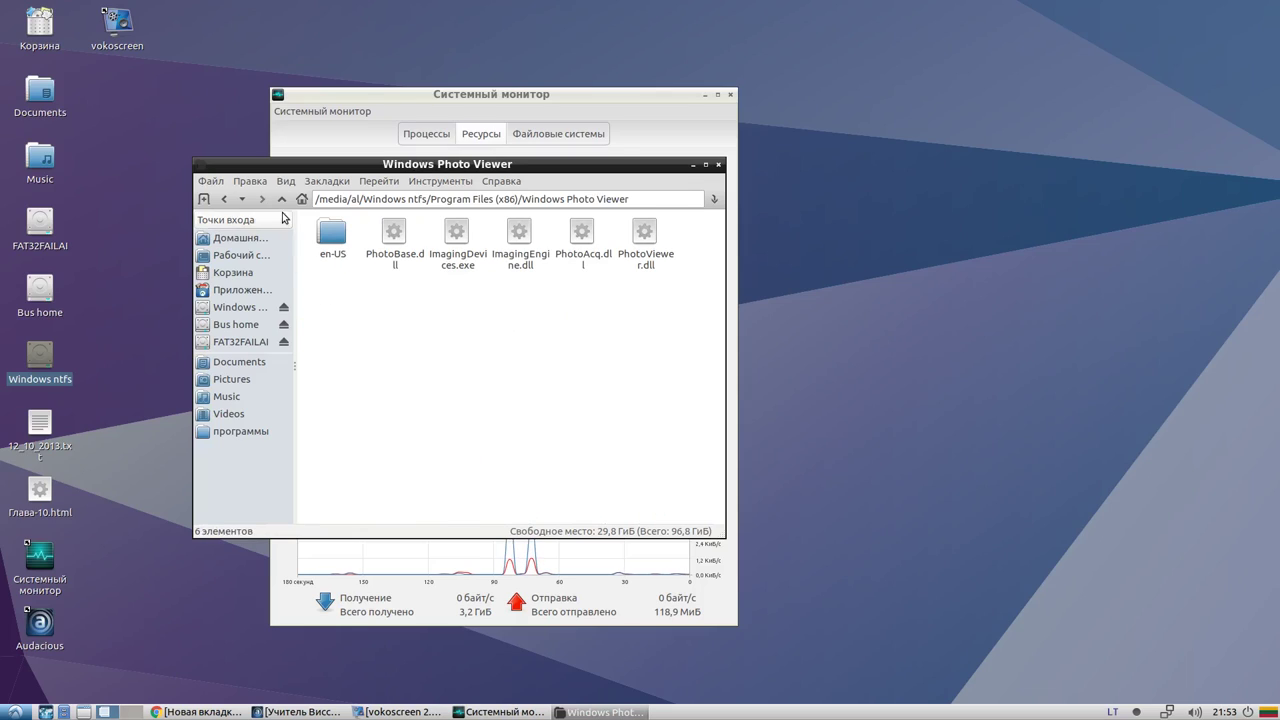
pyautogui.click(225, 200)
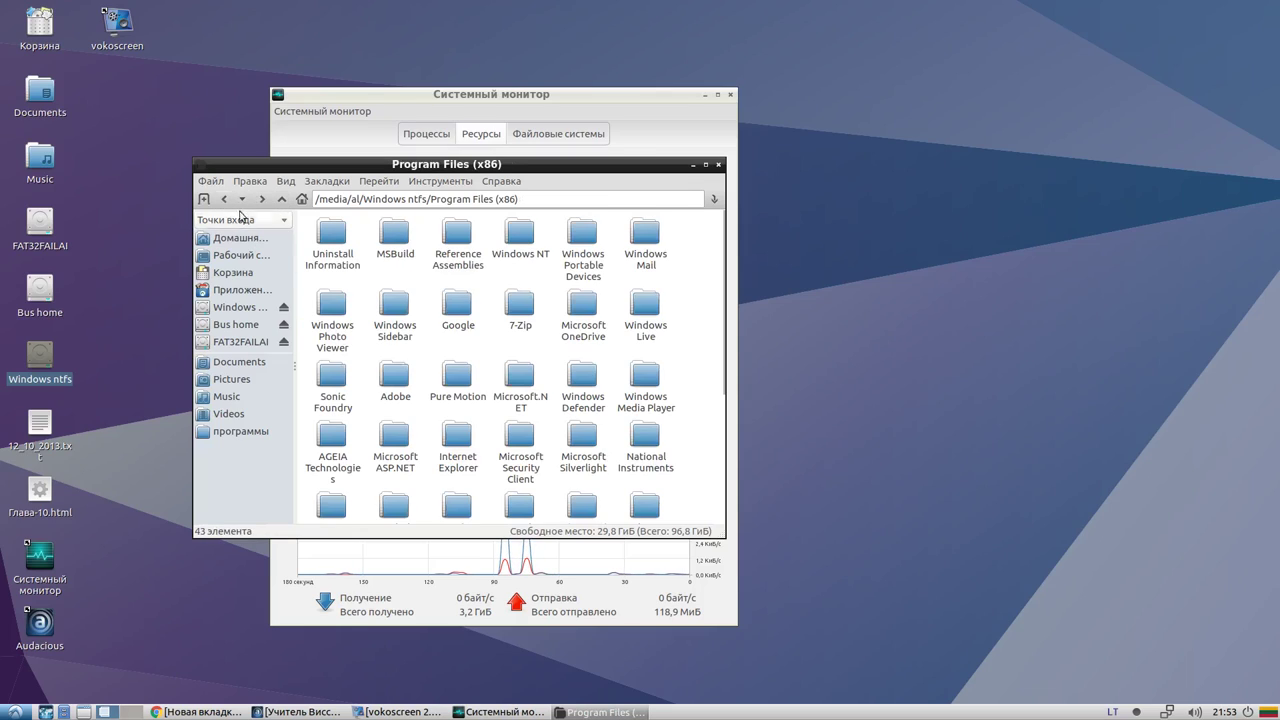
pyautogui.click(225, 200)
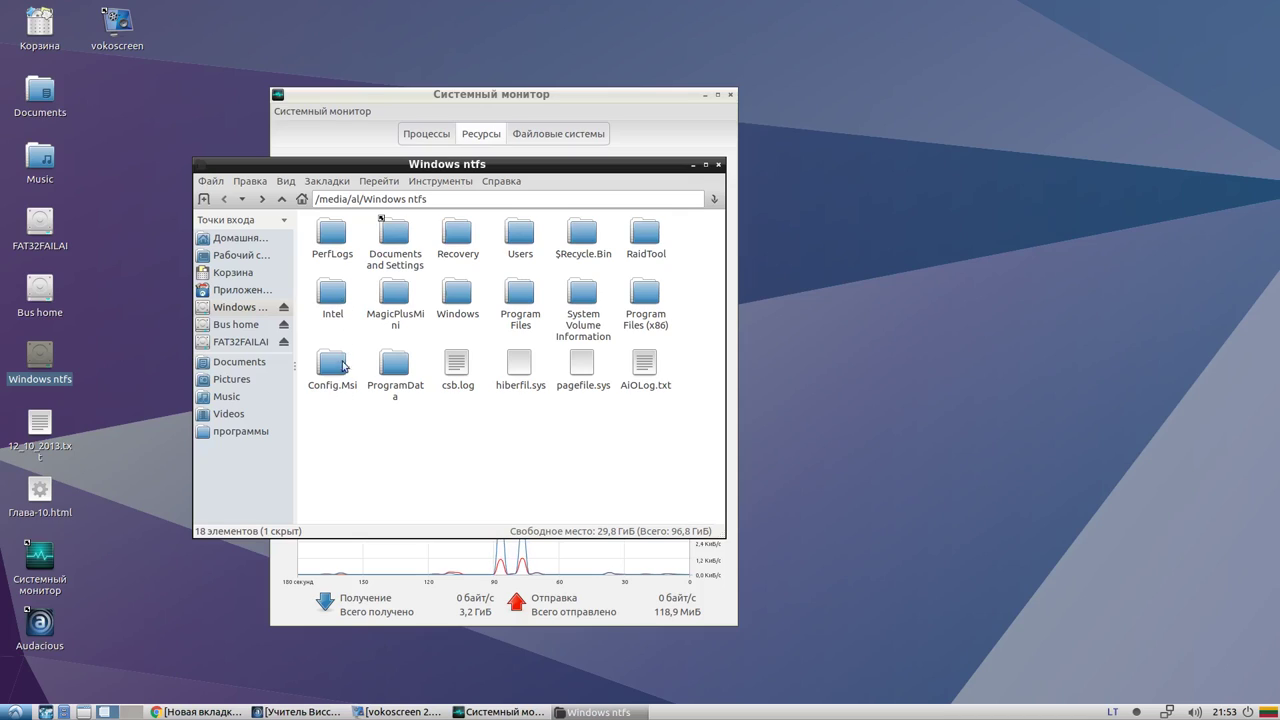
pyautogui.click(386, 355)
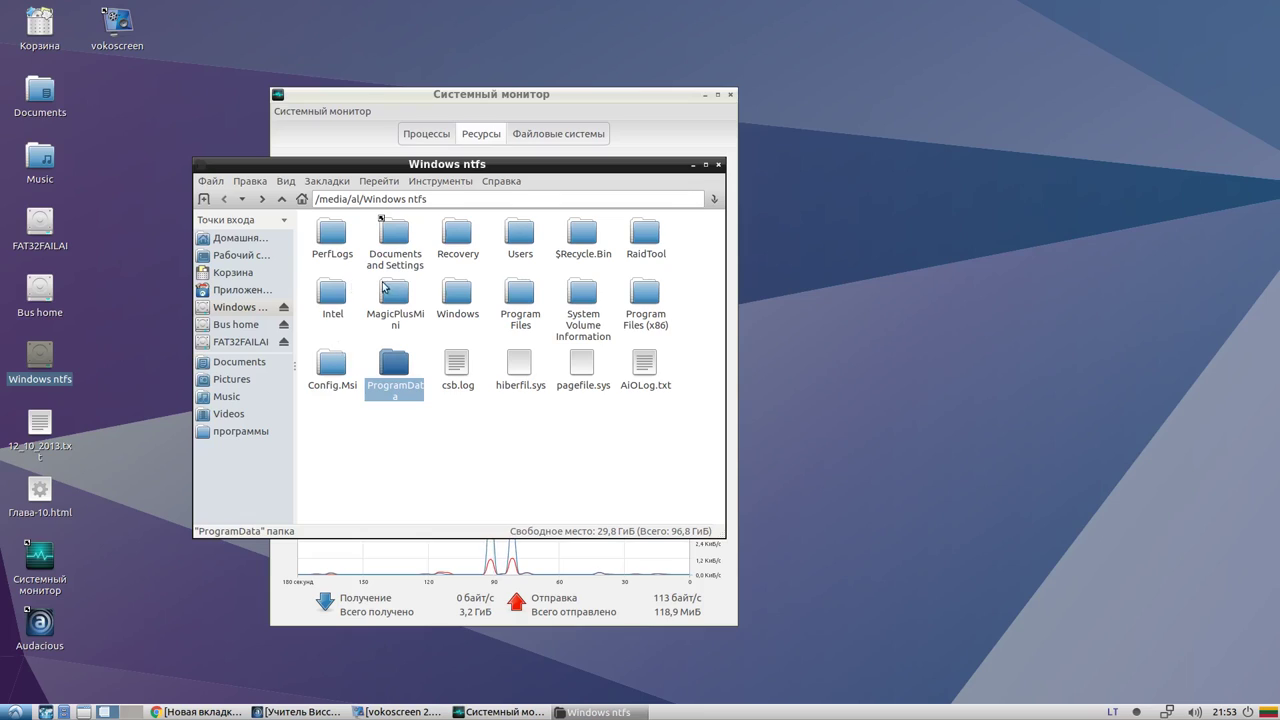
pyautogui.click(450, 300)
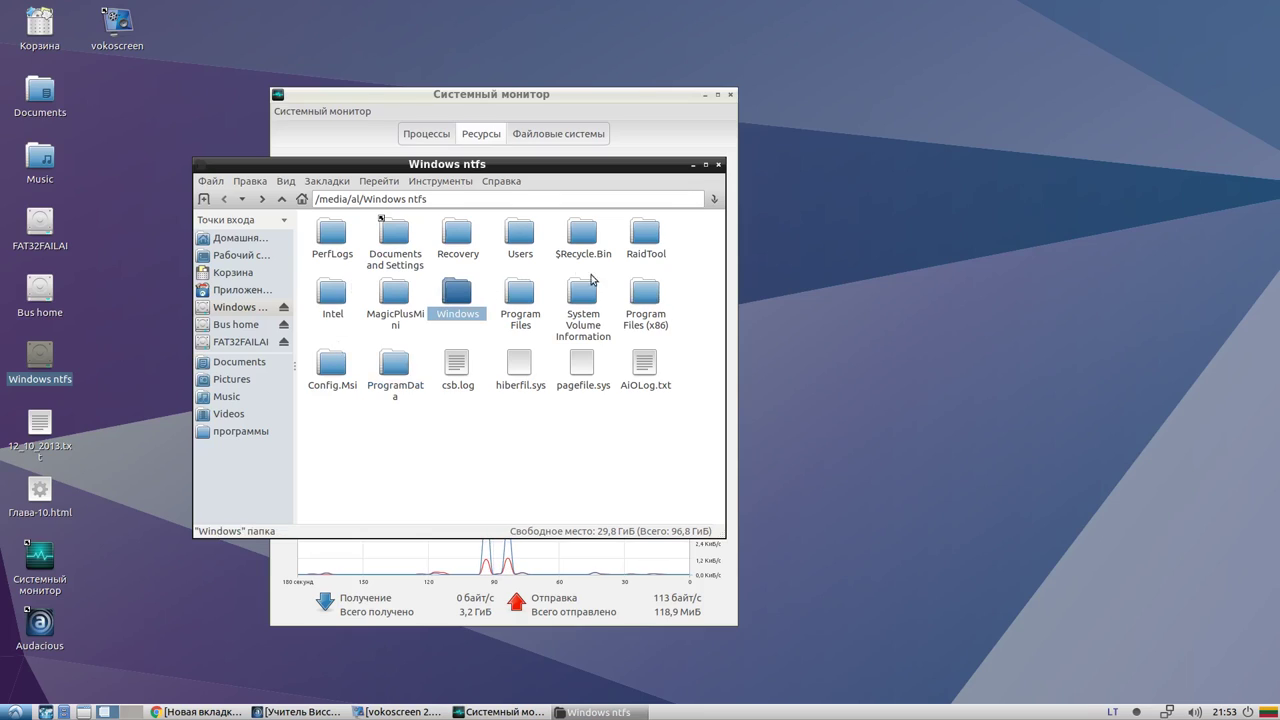
pyautogui.click(718, 164)
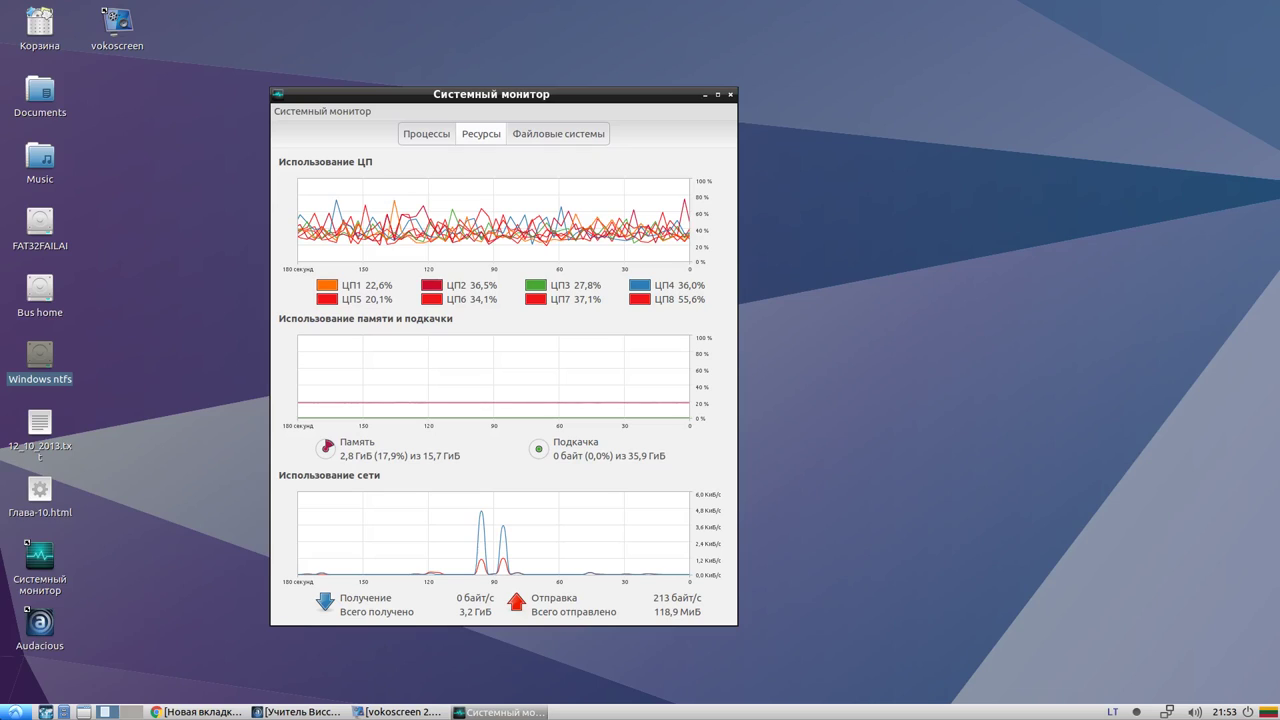
# Browse the start menu's Системные submenu, briefly show Chrome, then reopen the Системные submenu
pyautogui.click(14, 712)
pyautogui.moveTo(62, 641)
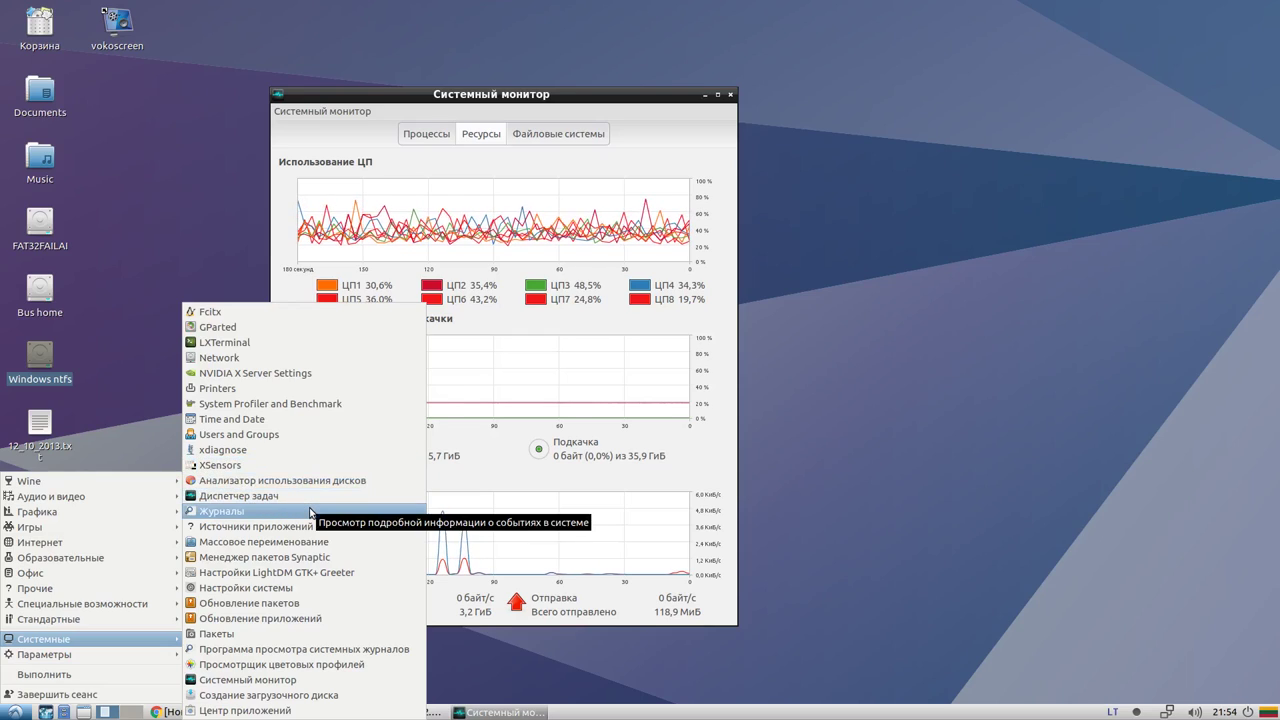
pyautogui.click(460, 686)
pyautogui.click(205, 712)
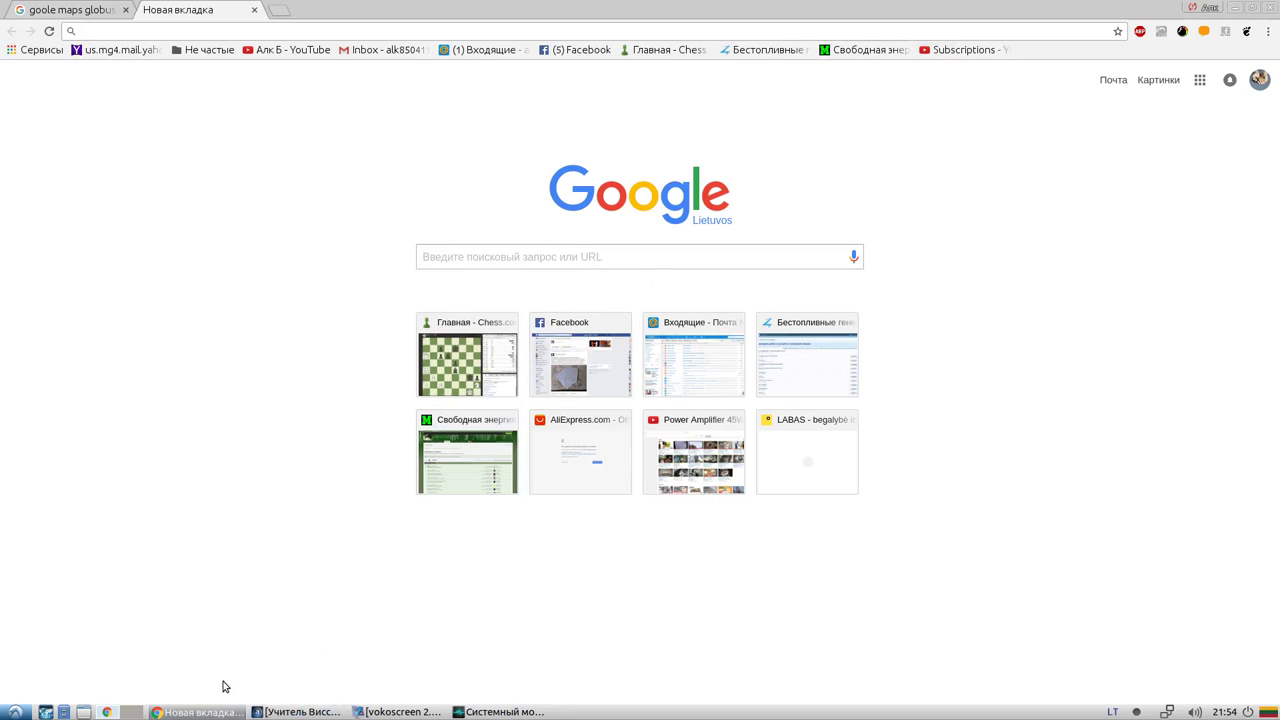
pyautogui.click(212, 712)
pyautogui.click(14, 712)
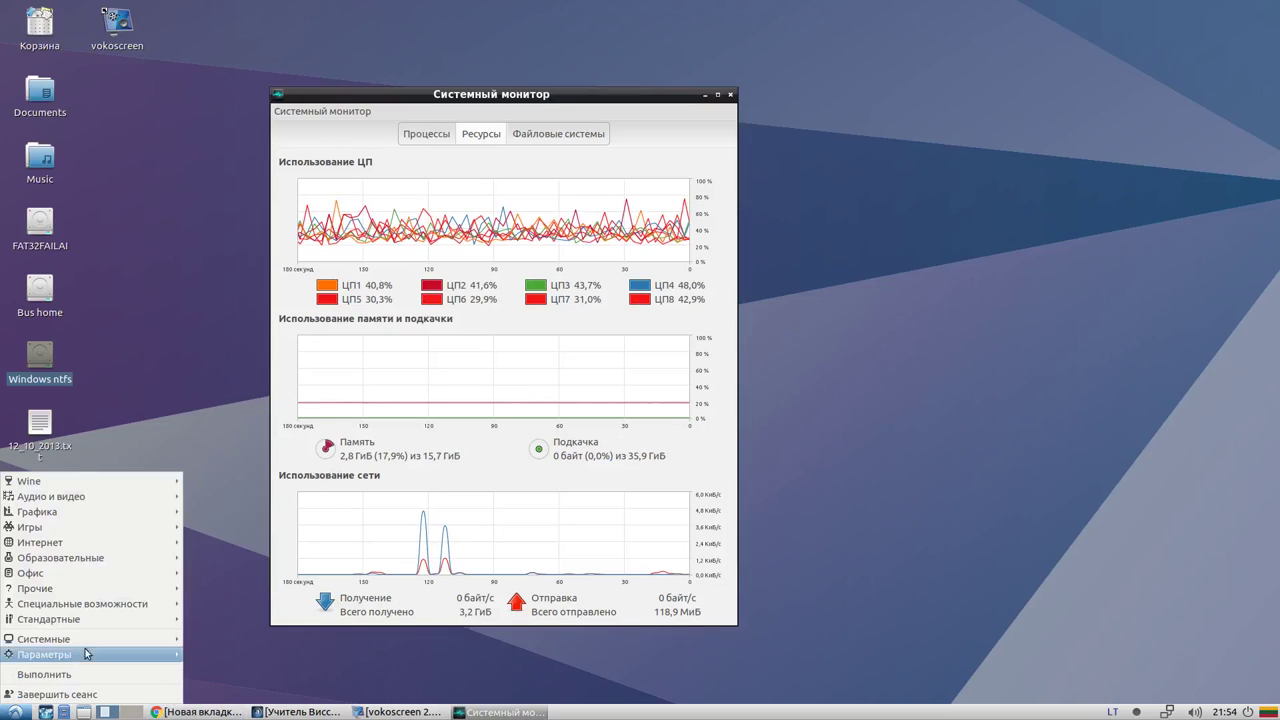
pyautogui.moveTo(87, 624)
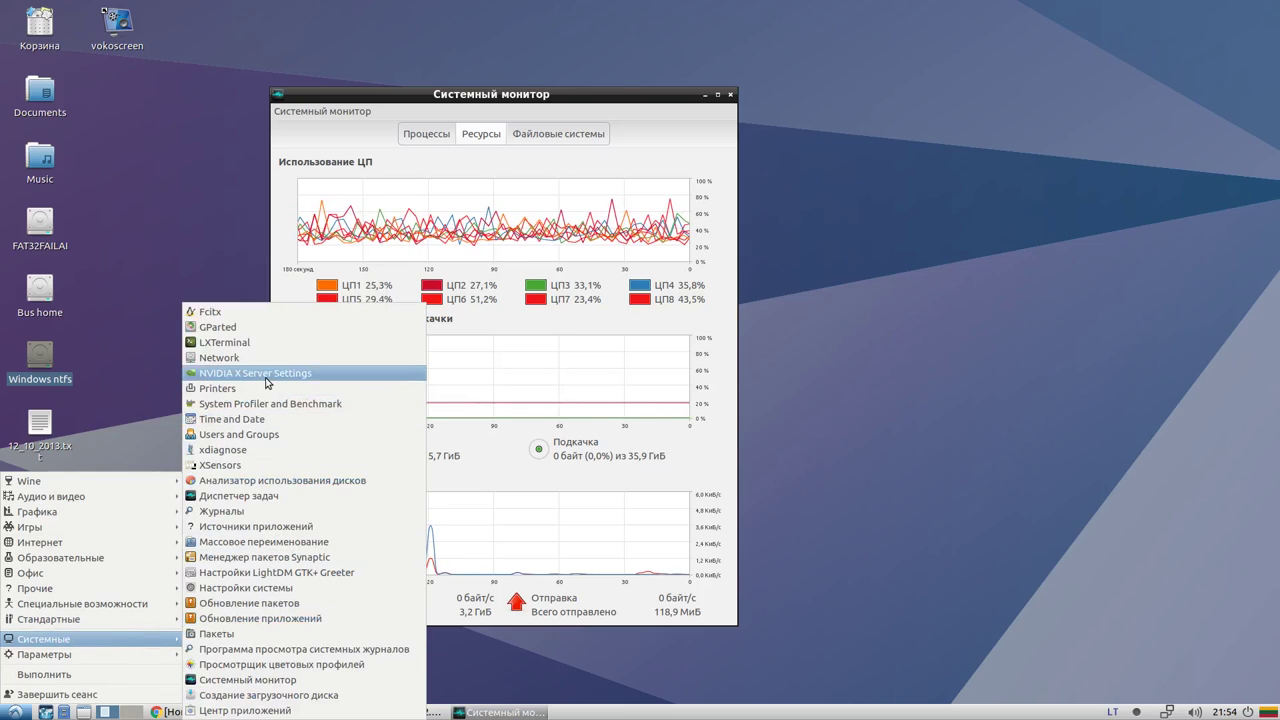
# Launch NVIDIA X Server Settings, move it over the system monitor, and enlarge its window
pyautogui.click(267, 381)
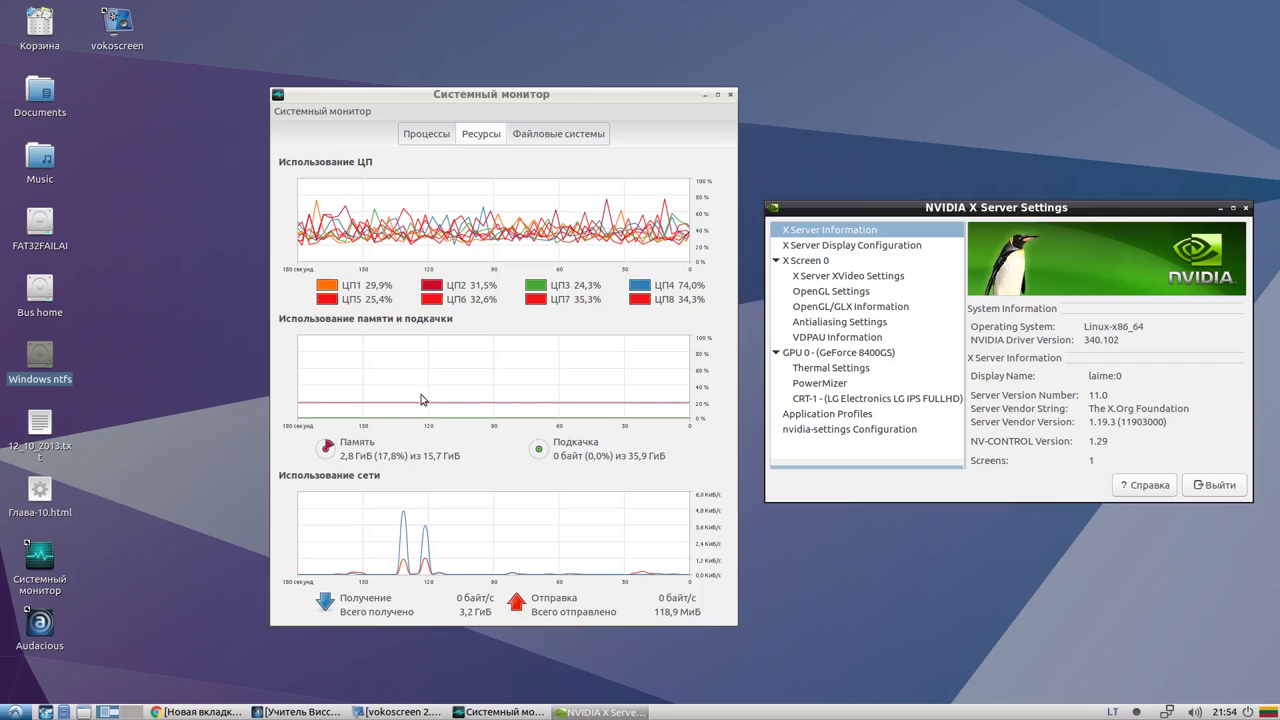
pyautogui.moveTo(1000, 207); pyautogui.dragTo(502, 198)
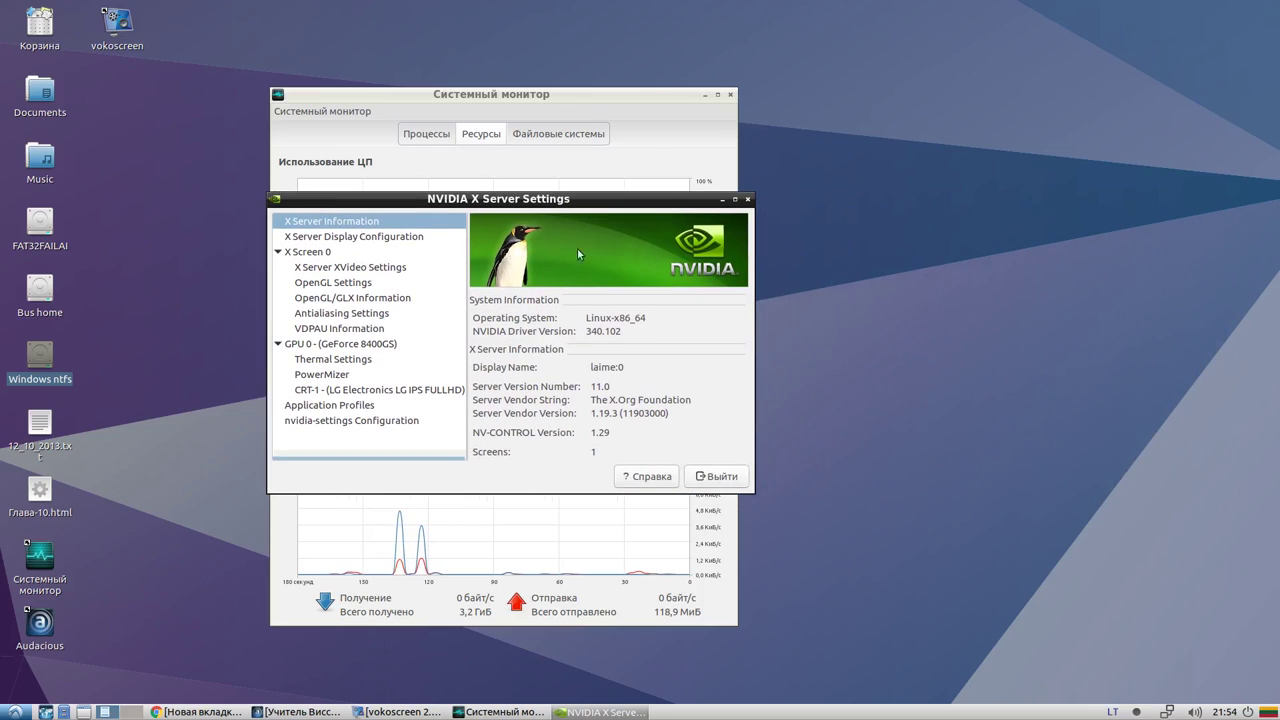
pyautogui.moveTo(660, 193); pyautogui.dragTo(667, 43)
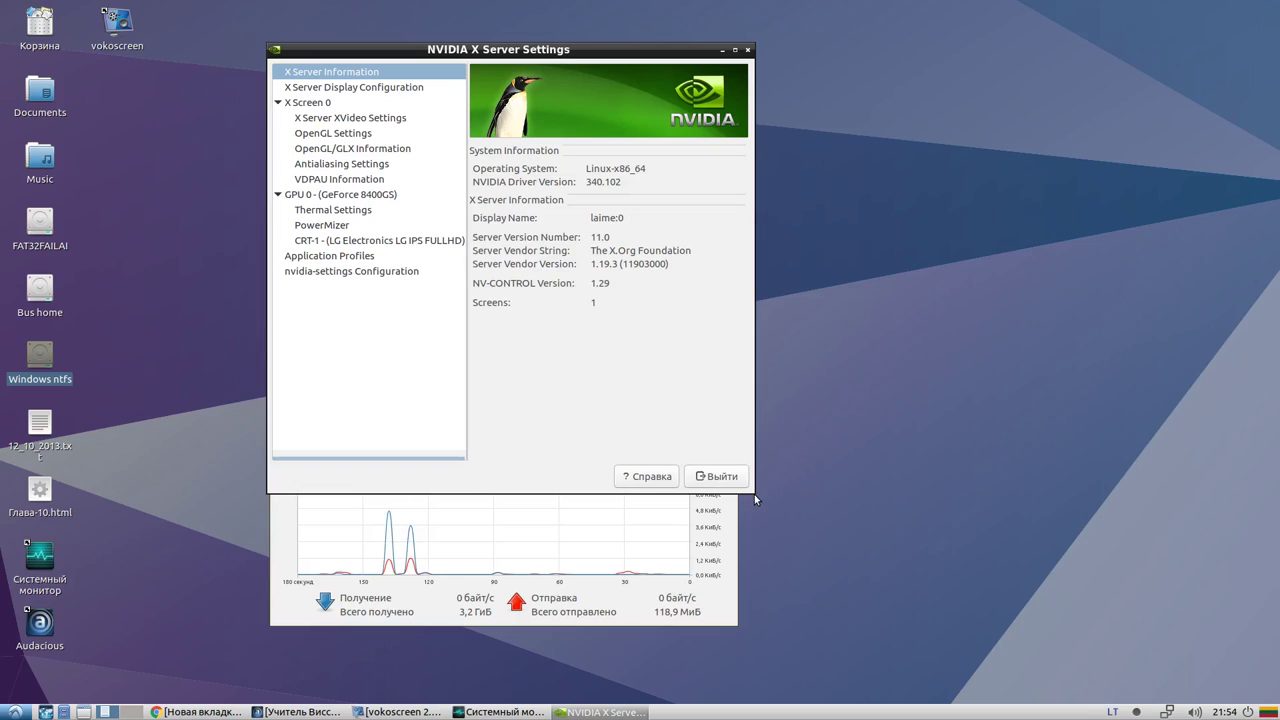
pyautogui.moveTo(754, 494); pyautogui.dragTo(1229, 651)
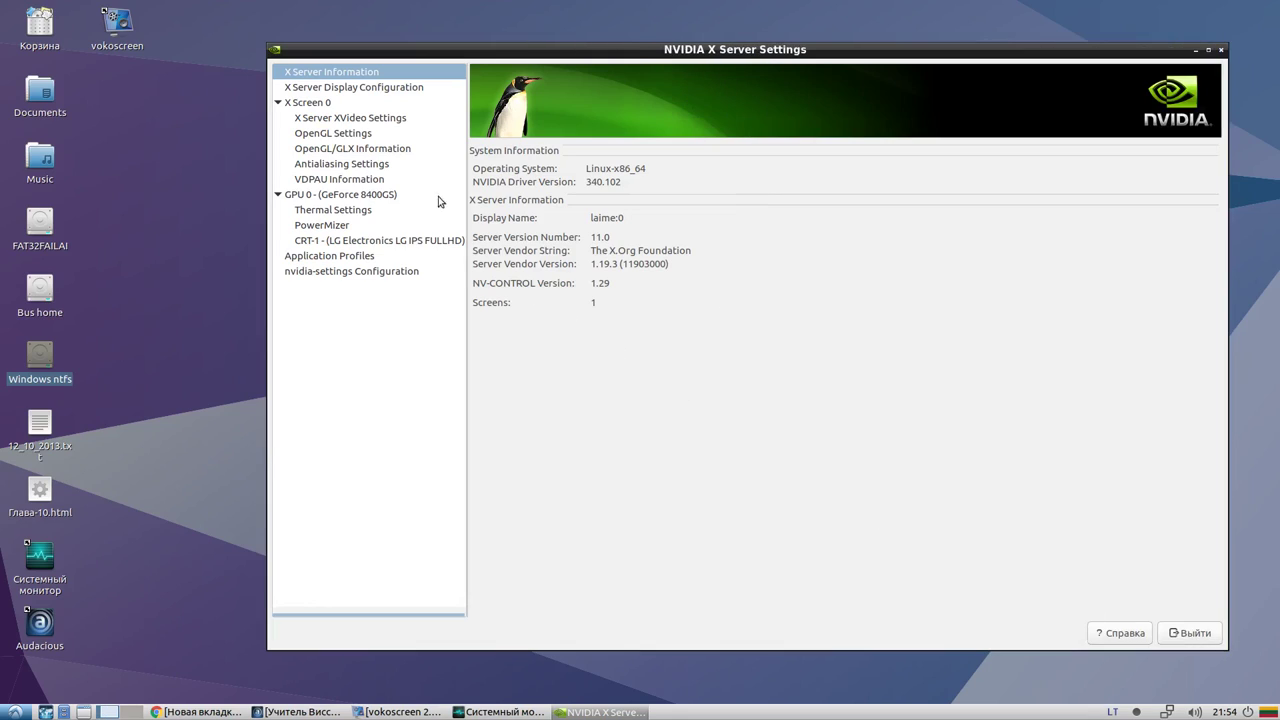
# Show the X Server Display Configuration page with the LG IPS FULLHD display selected
pyautogui.click(356, 90)
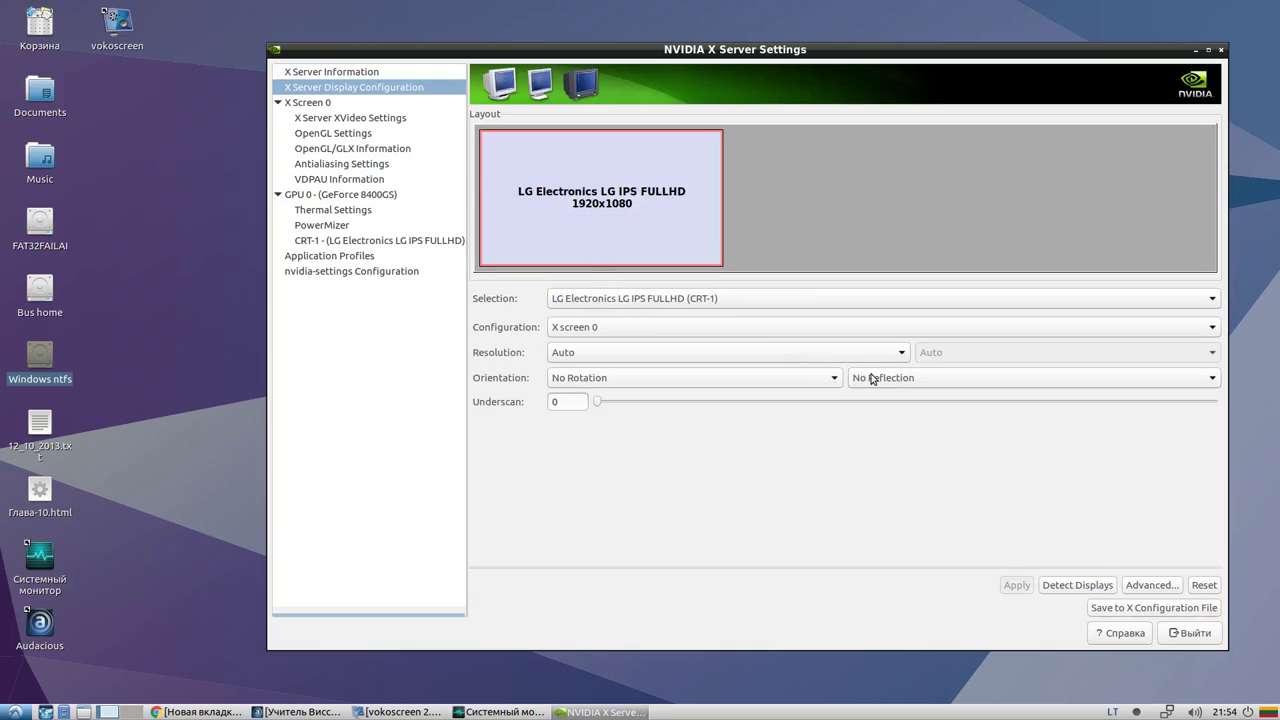
pyautogui.click(574, 300)
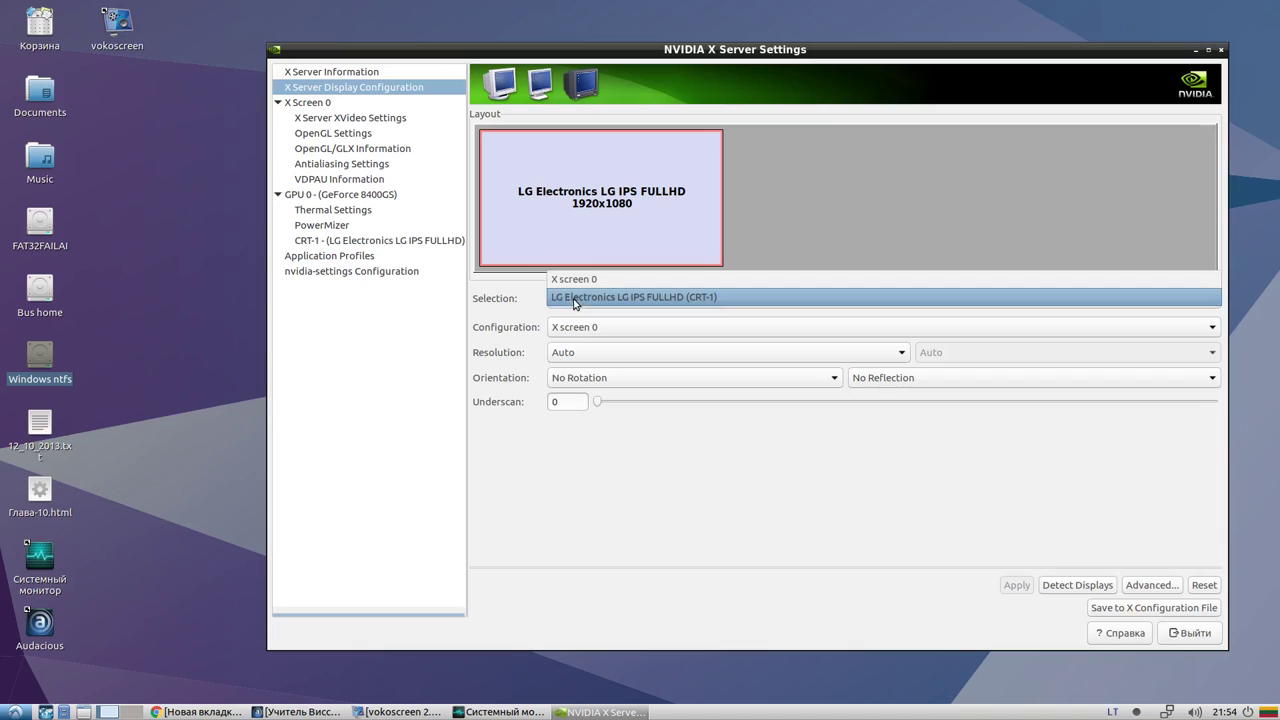
pyautogui.click(574, 300)
pyautogui.click(582, 320)
pyautogui.click(583, 322)
pyautogui.click(584, 305)
pyautogui.click(584, 300)
# Leave resolution on Auto and orientation at No Rotation, then show the X Screen 0 page
pyautogui.click(574, 356)
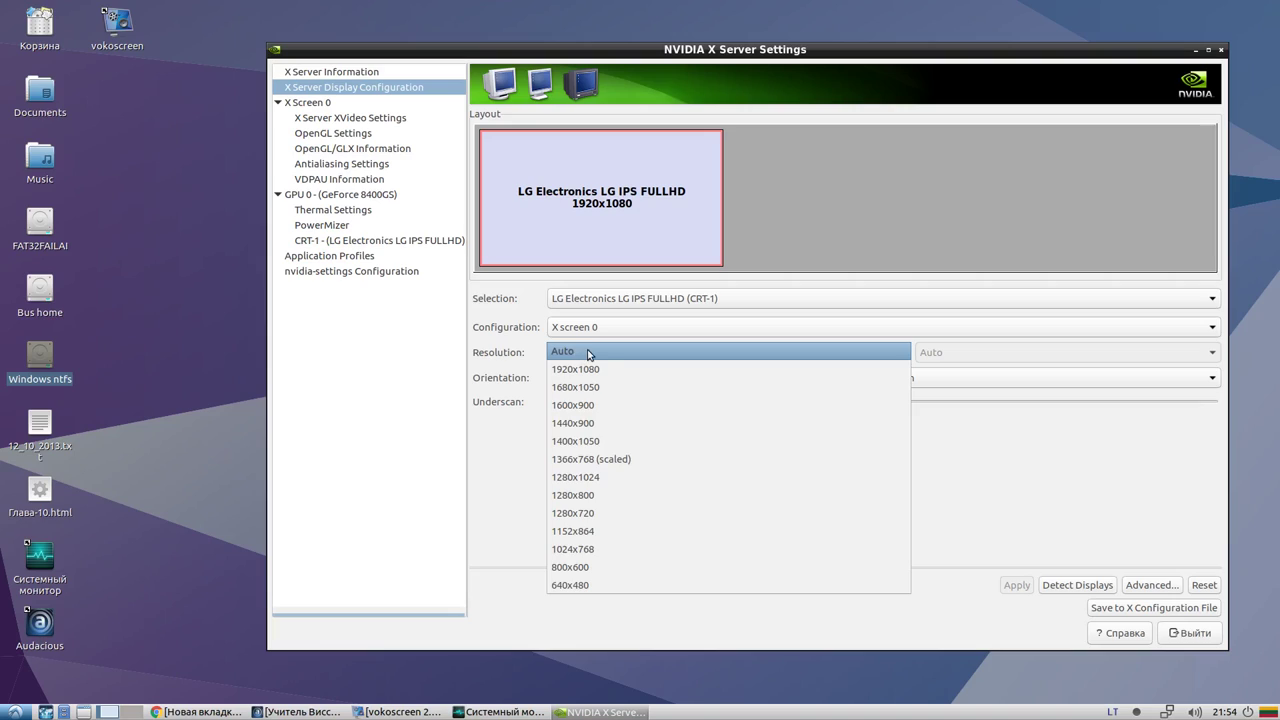
pyautogui.click(588, 352)
pyautogui.click(580, 377)
pyautogui.click(584, 377)
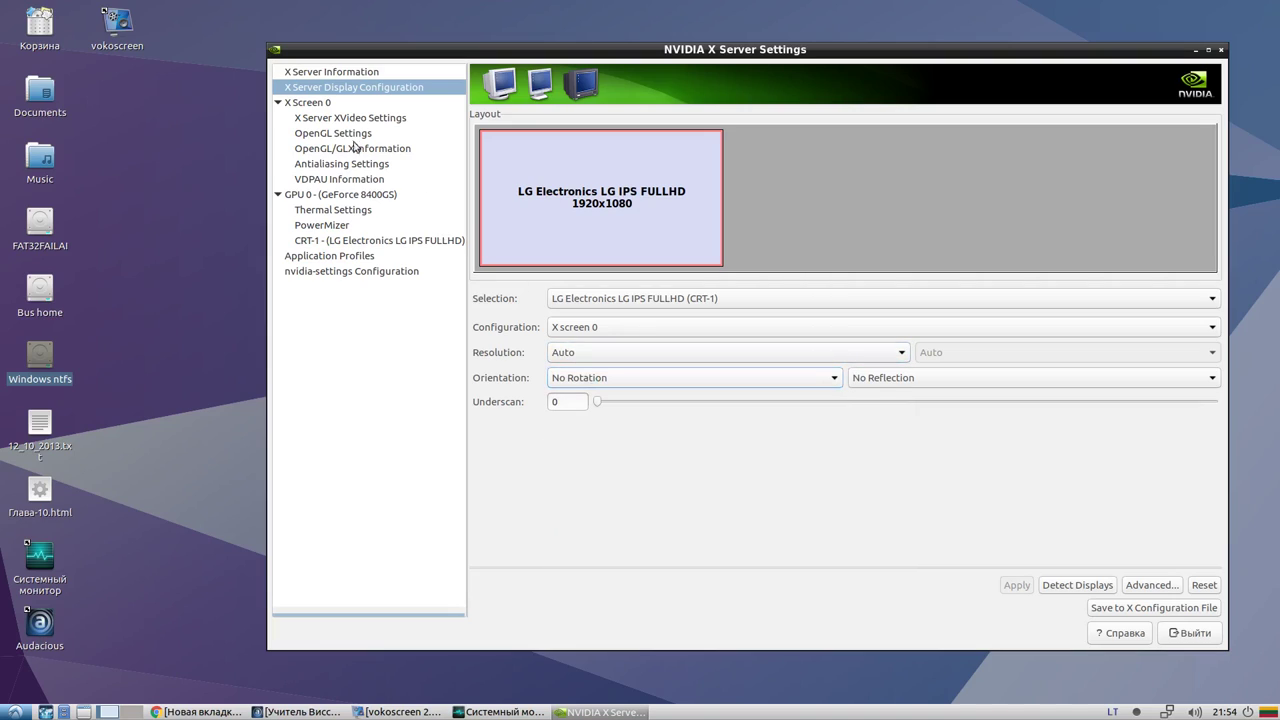
pyautogui.click(323, 106)
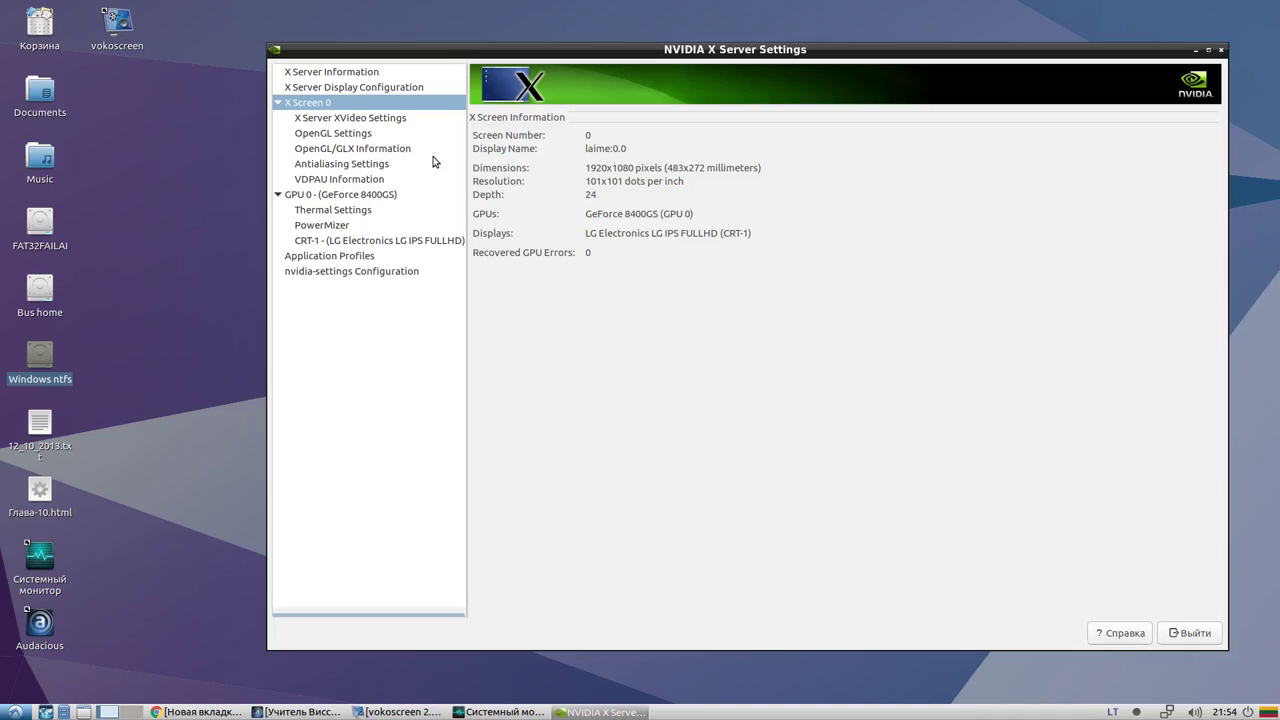
# Highlight the GeForce 8400GS GPU name and the connected display's name on the X Screen 0 page
pyautogui.moveTo(587, 213); pyautogui.dragTo(660, 214)
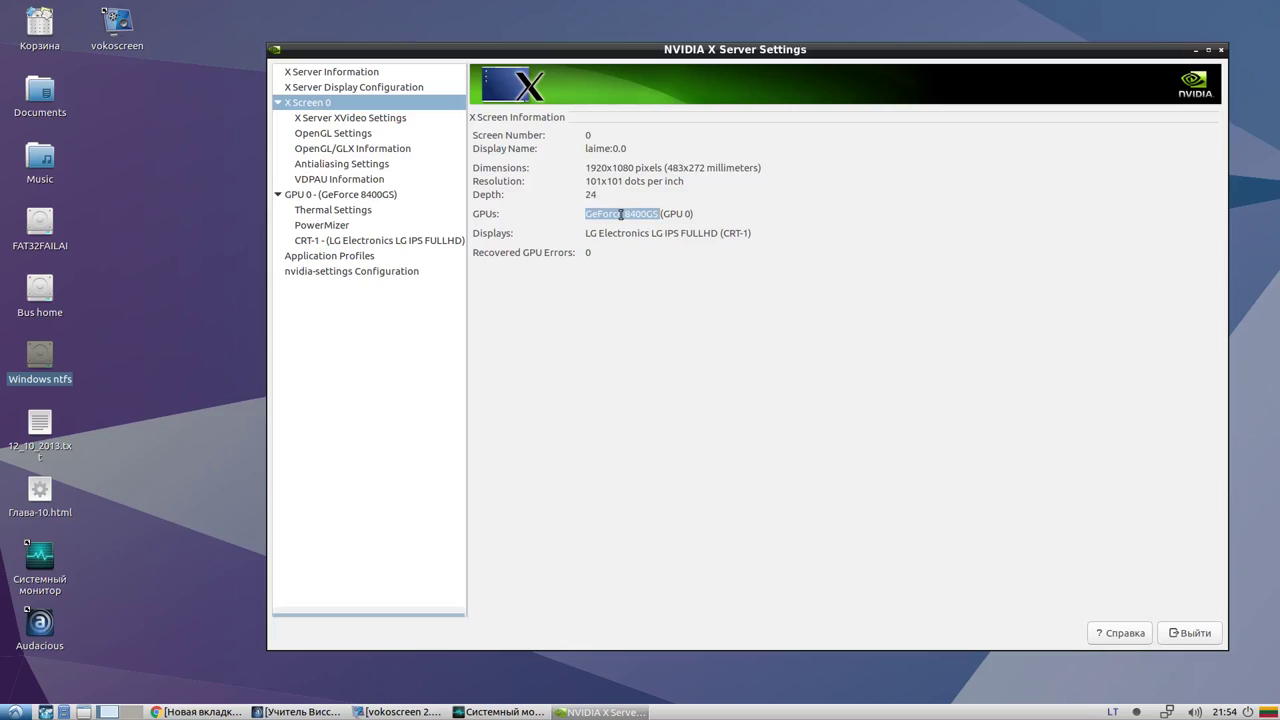
pyautogui.moveTo(625, 214); pyautogui.dragTo(718, 217)
pyautogui.moveTo(750, 232); pyautogui.dragTo(645, 232)
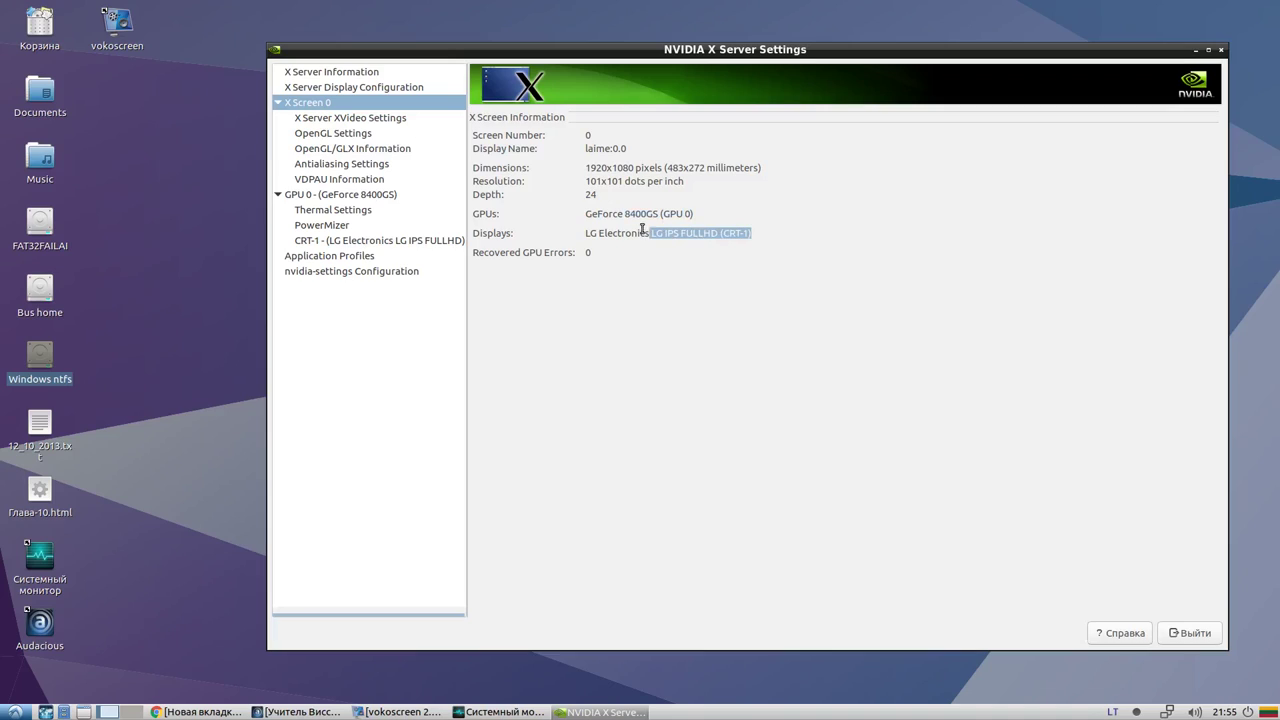
# Check the XVideo sync display option on the XVideo Settings page, then show OpenGL Settings
pyautogui.click(324, 120)
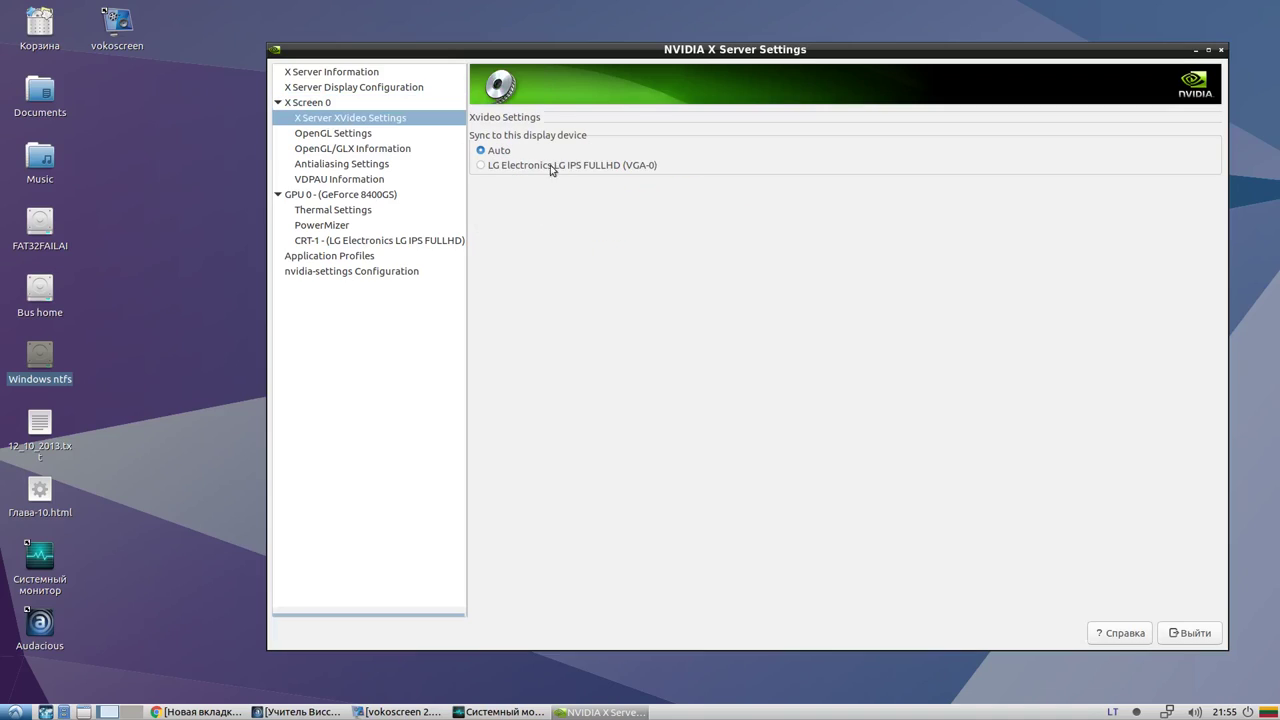
pyautogui.click(481, 167)
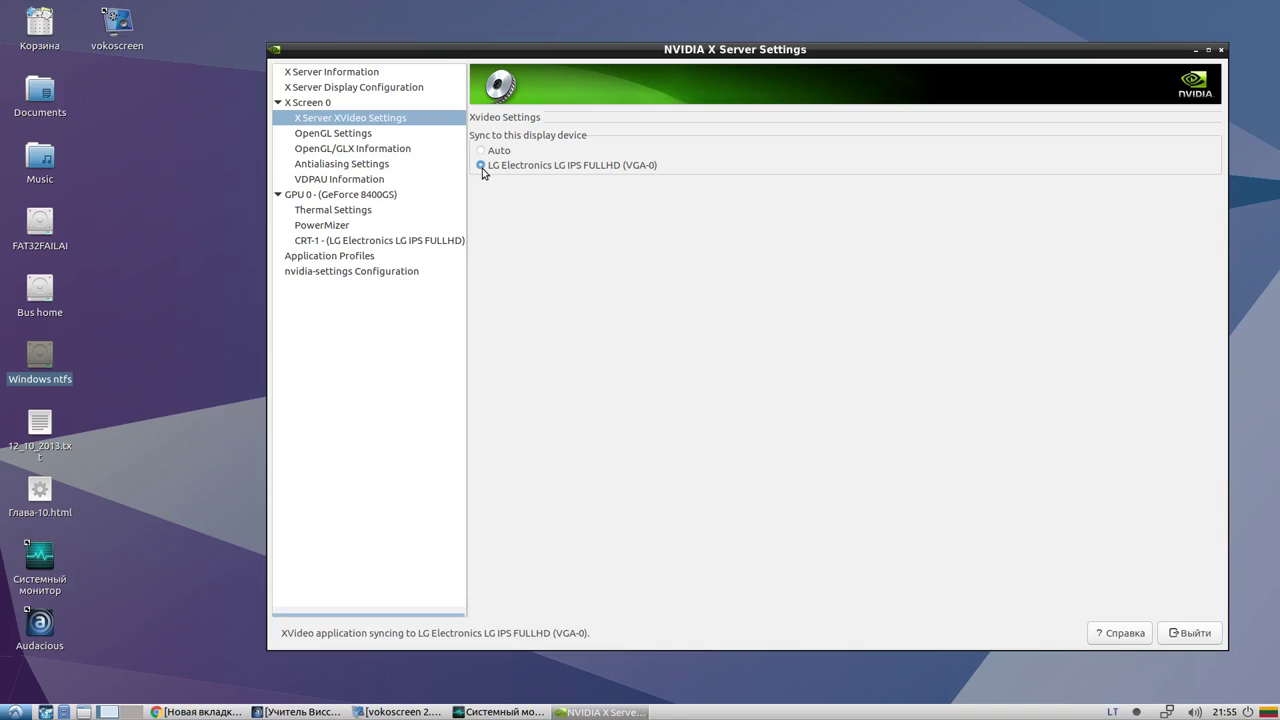
pyautogui.click(368, 137)
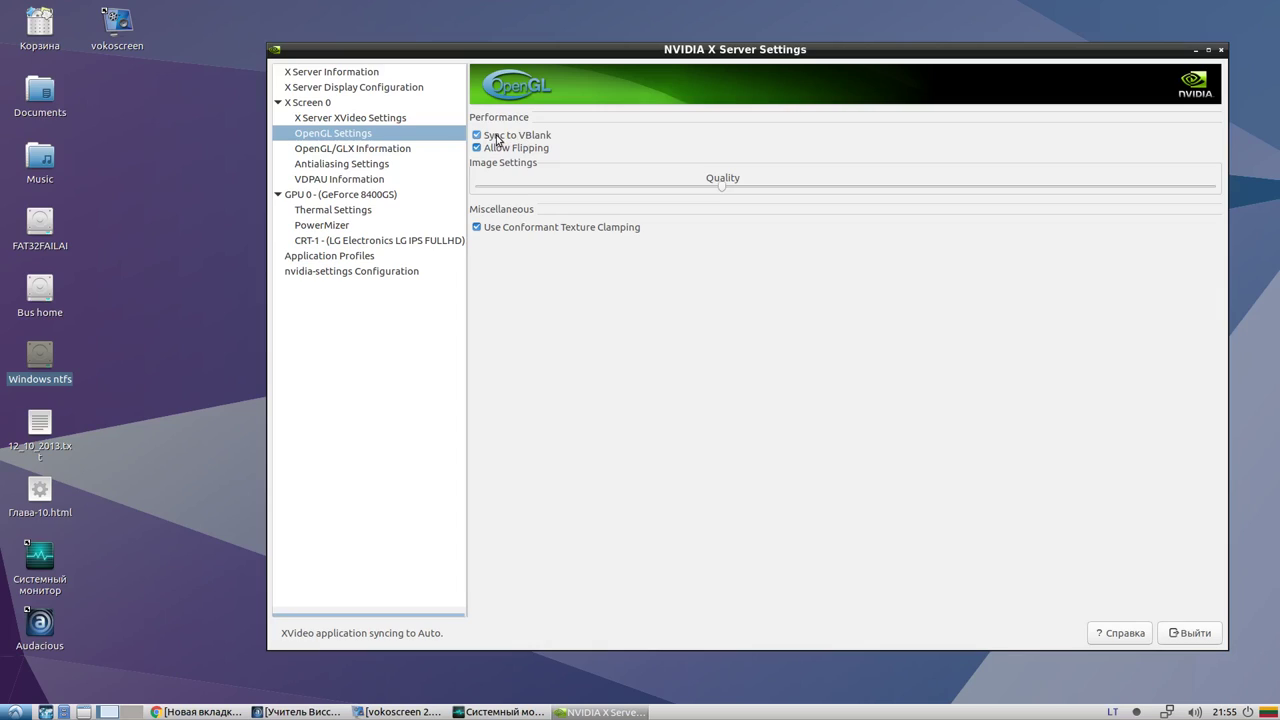
# Set OpenGL Image Settings to High Performance, leaving conformant texture clamping enabled after toggling it
pyautogui.moveTo(507, 140)
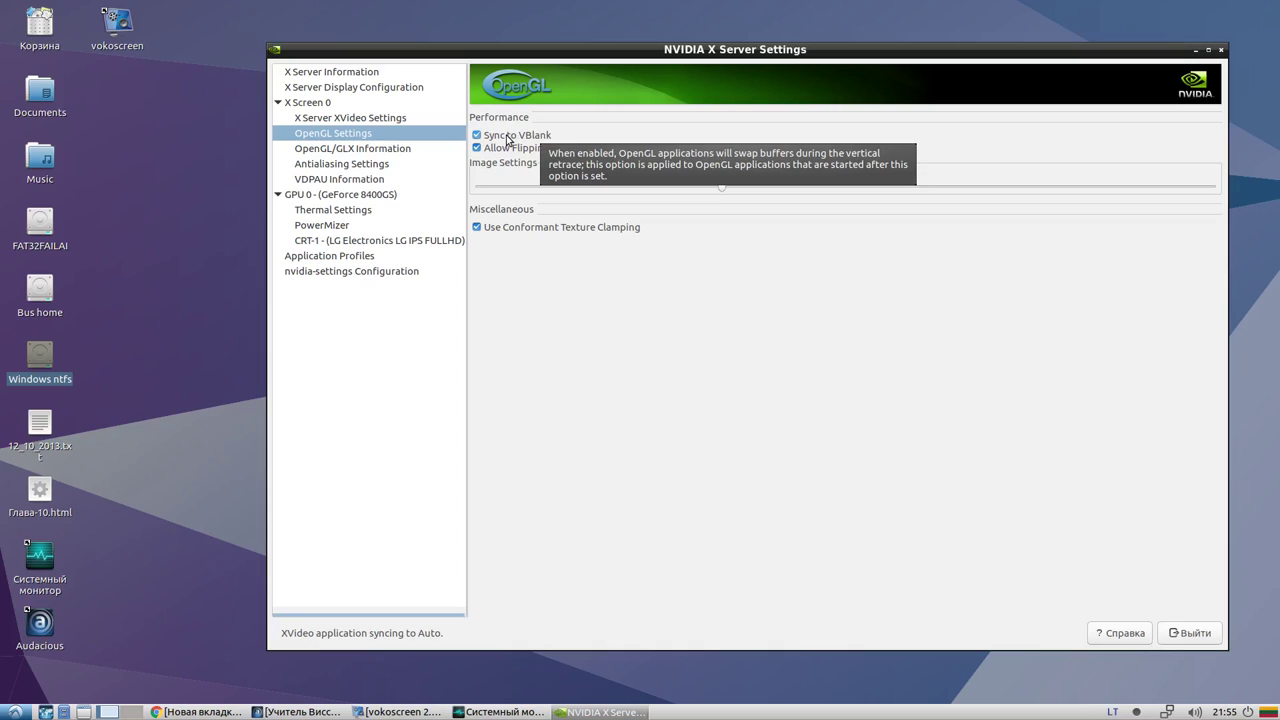
pyautogui.moveTo(726, 191); pyautogui.dragTo(1218, 189)
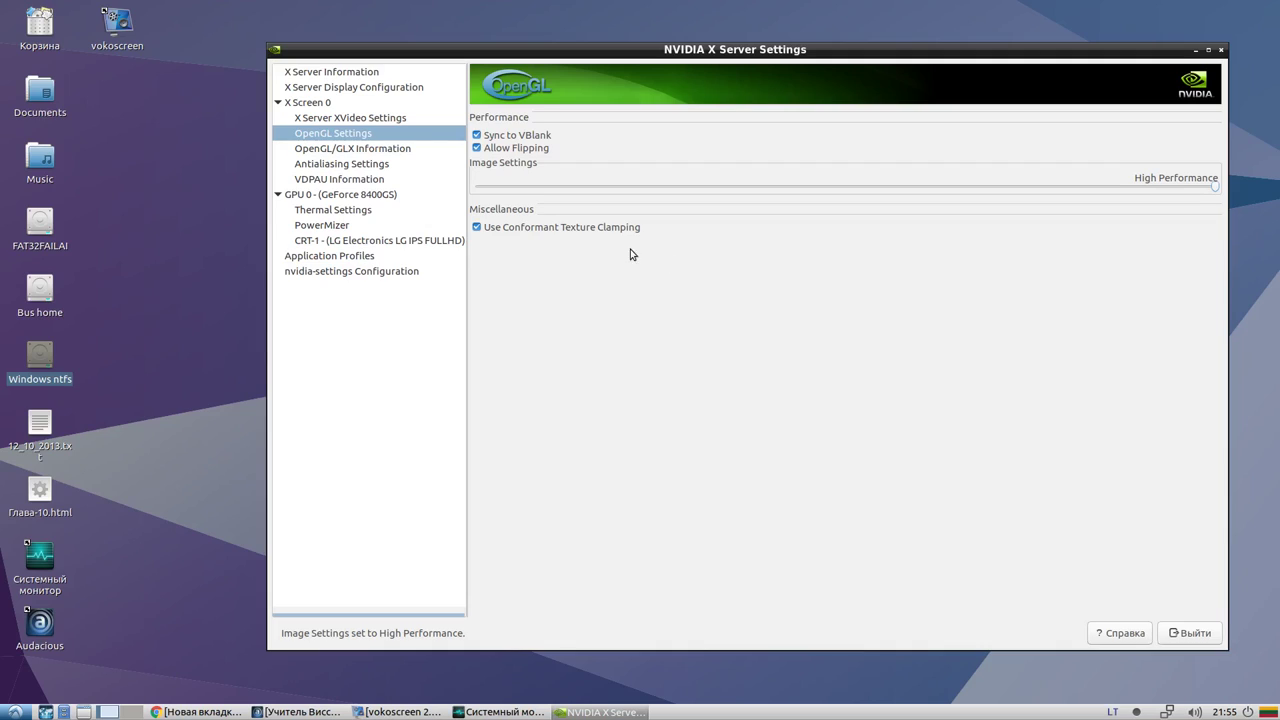
pyautogui.click(477, 229)
pyautogui.click(477, 229)
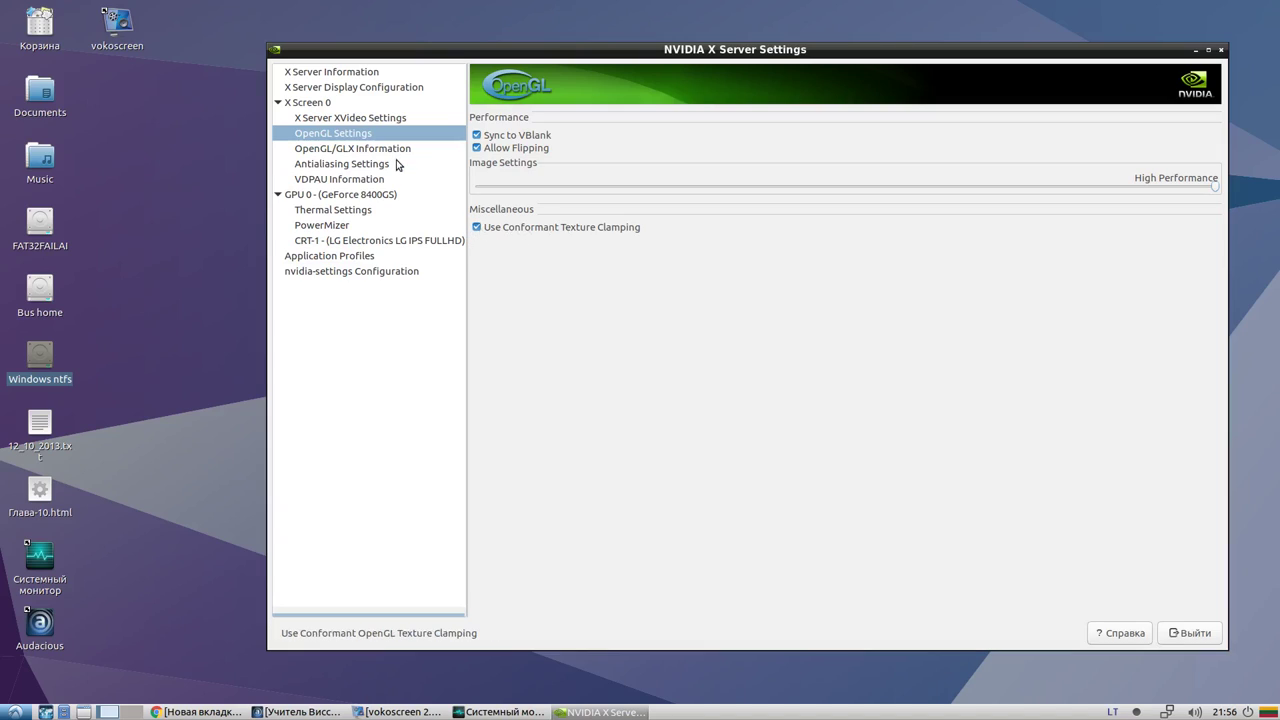
# Open the OpenGL/GLX Information page and scroll through its extension lists
pyautogui.click(393, 150)
pyautogui.scroll(-5, 586, 250)
pyautogui.scroll(5, 583, 292)
pyautogui.moveTo(484, 138); pyautogui.dragTo(571, 140)
pyautogui.scroll(-3, 612, 235)
pyautogui.scroll(3, 607, 258)
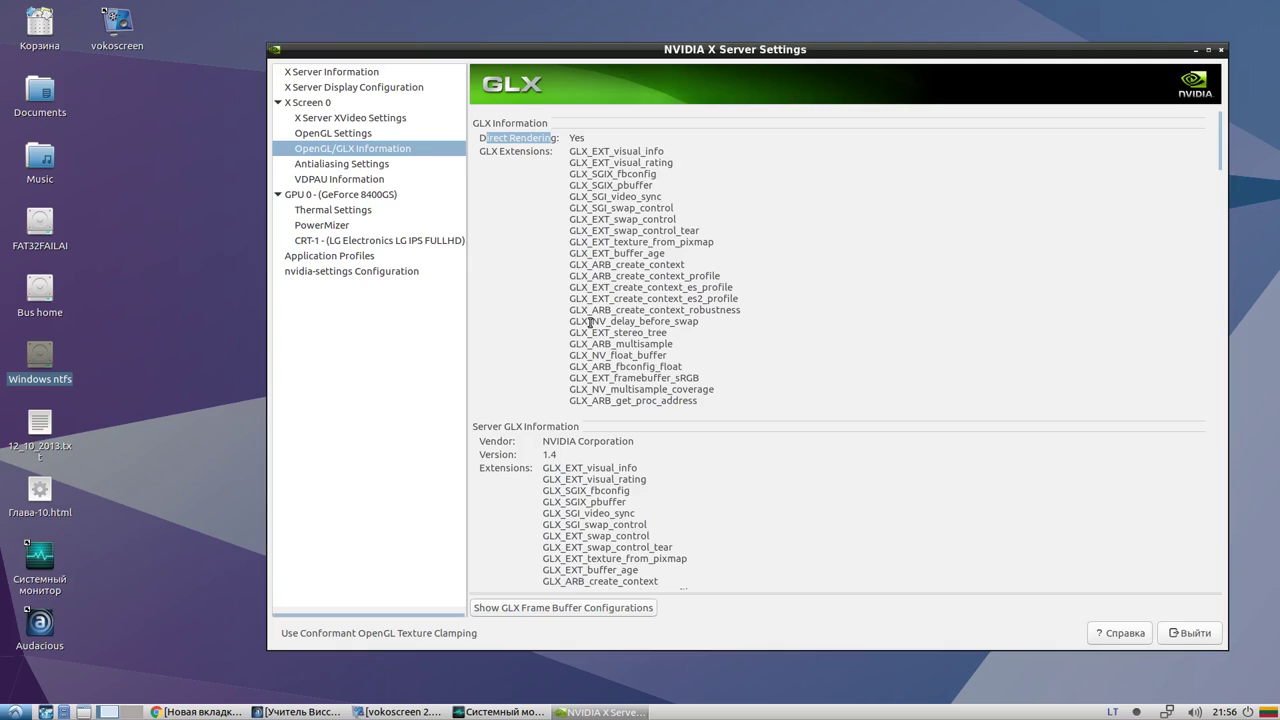
pyautogui.scroll(-5, 590, 322)
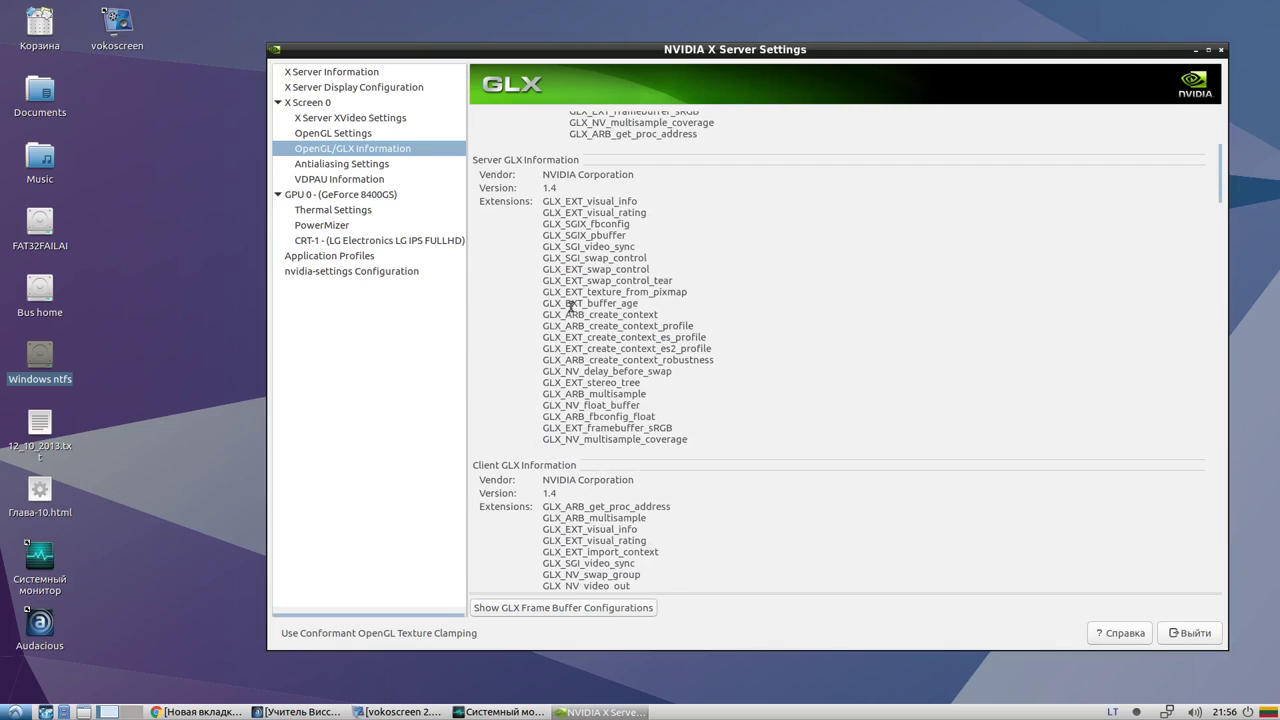
pyautogui.scroll(-13, 571, 306)
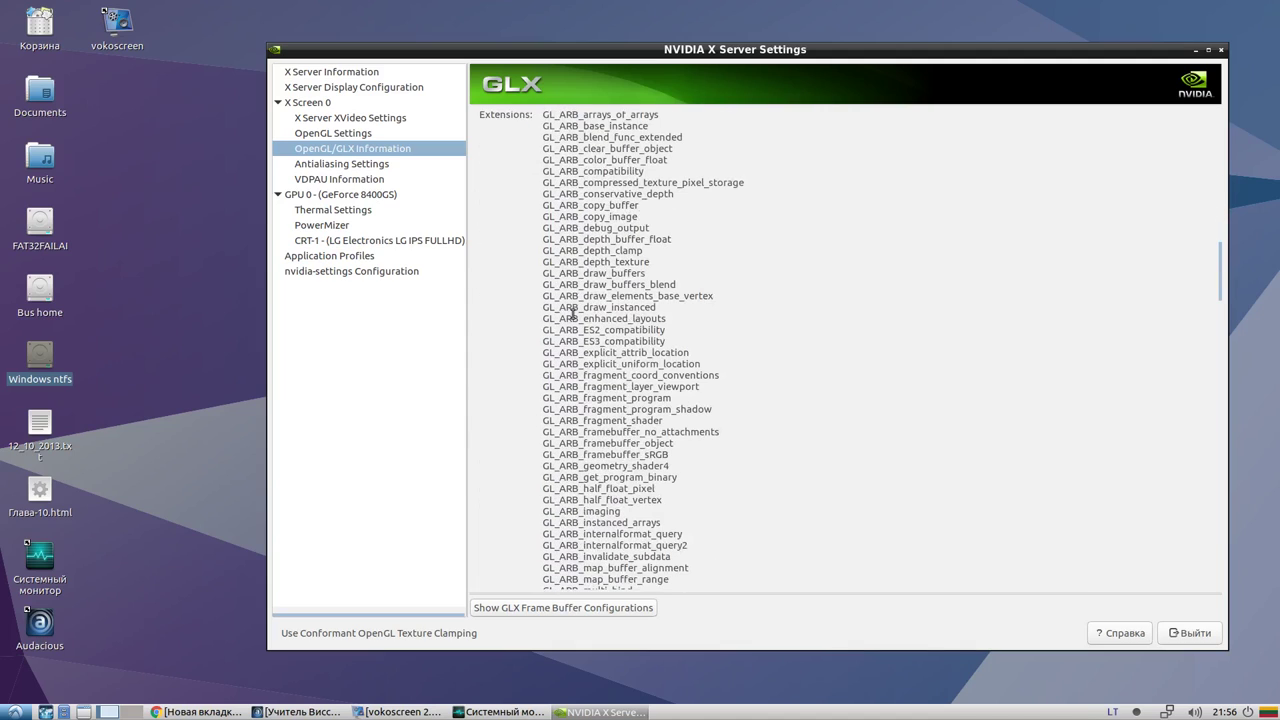
pyautogui.scroll(-20, 575, 318)
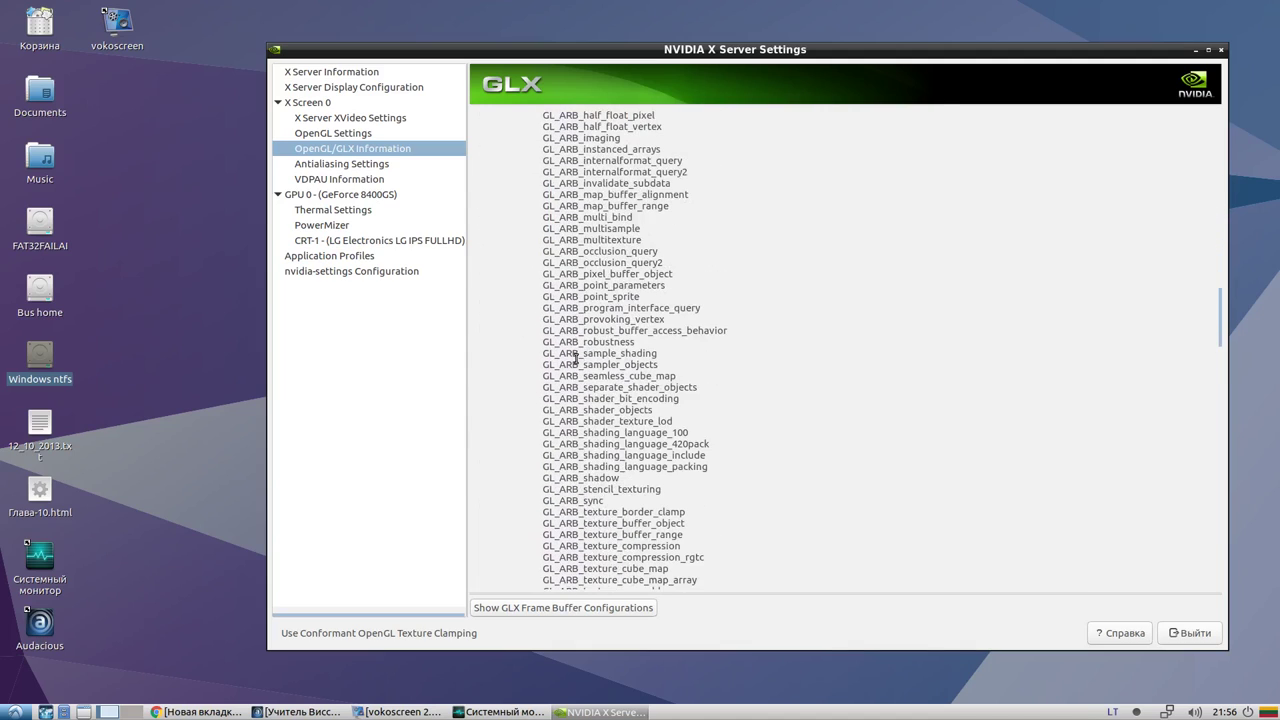
pyautogui.scroll(-20, 576, 358)
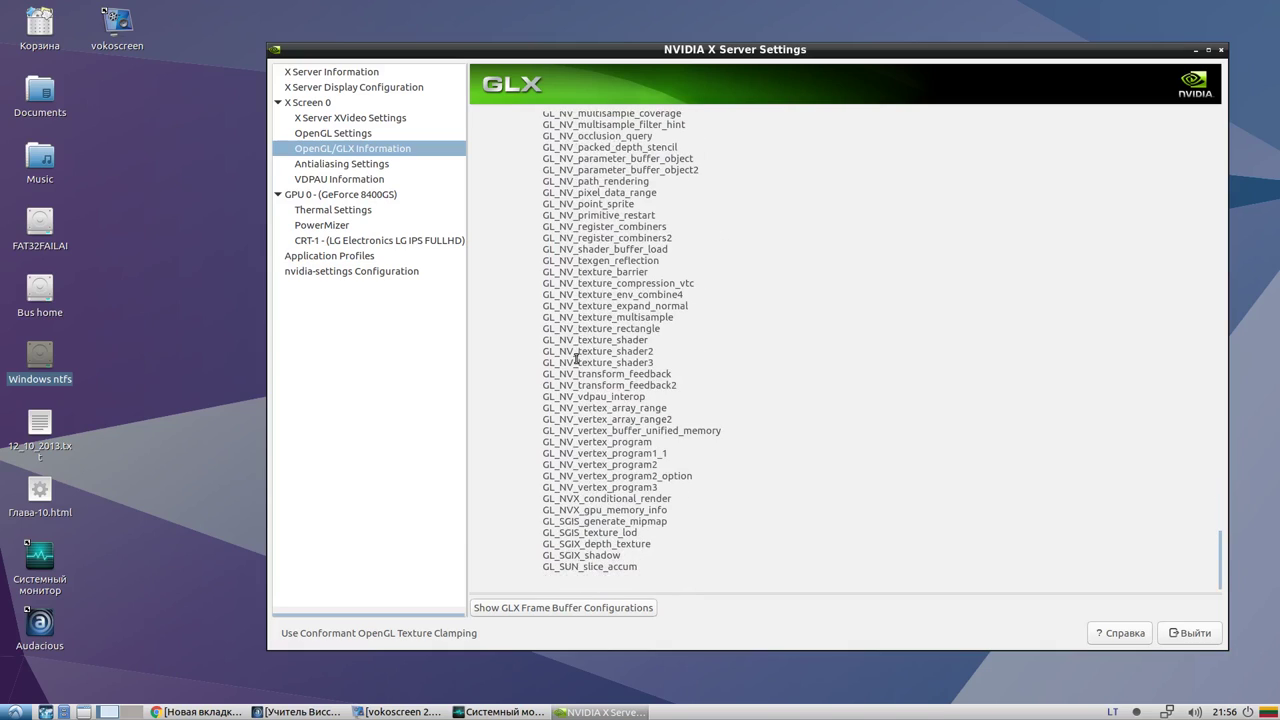
# Show the GLX Frame Buffer Configurations table, scroll it, then close it
pyautogui.click(576, 612)
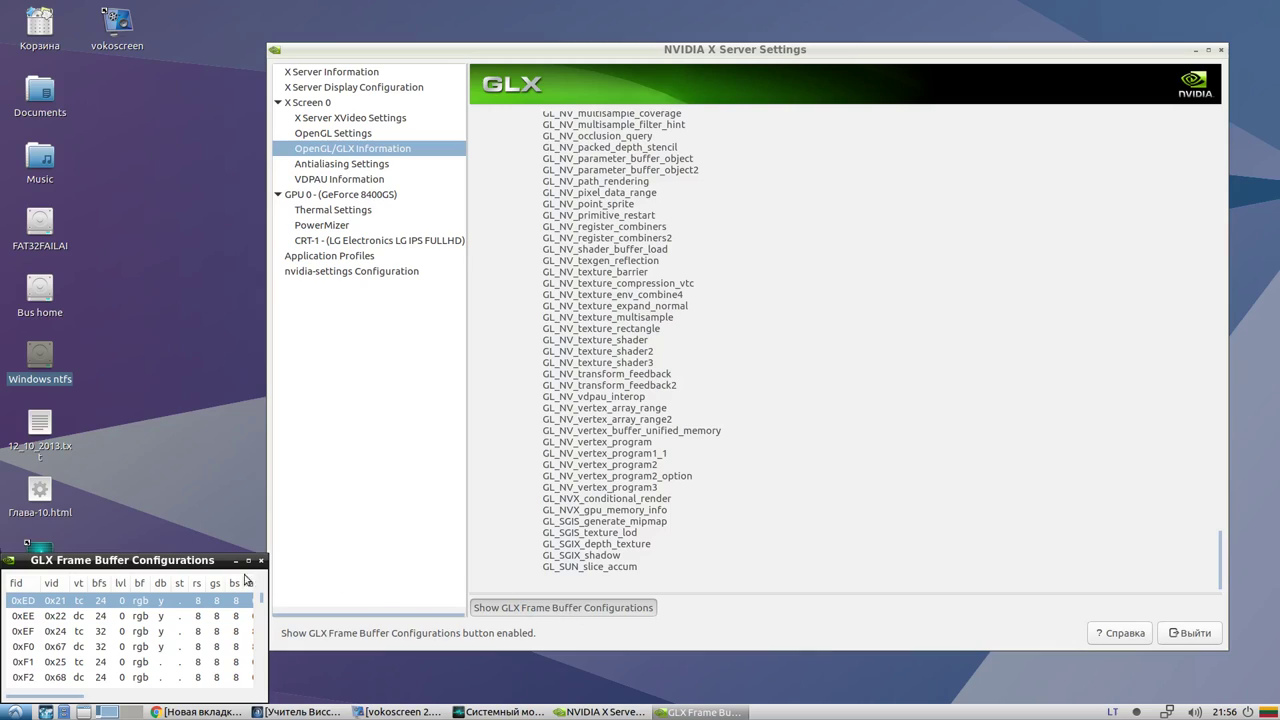
pyautogui.moveTo(263, 600); pyautogui.dragTo(257, 706)
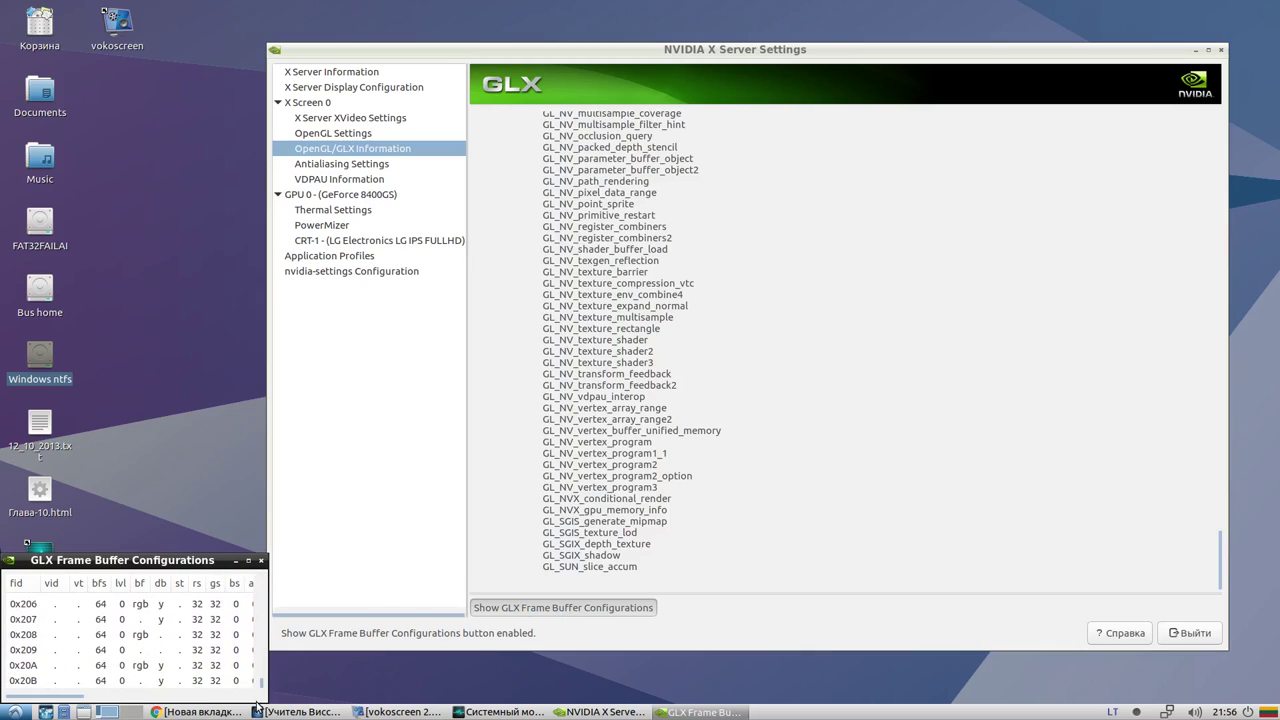
pyautogui.click(261, 560)
# Open Antialiasing Settings and keep the antialiasing mode at Use Application Settings
pyautogui.click(337, 164)
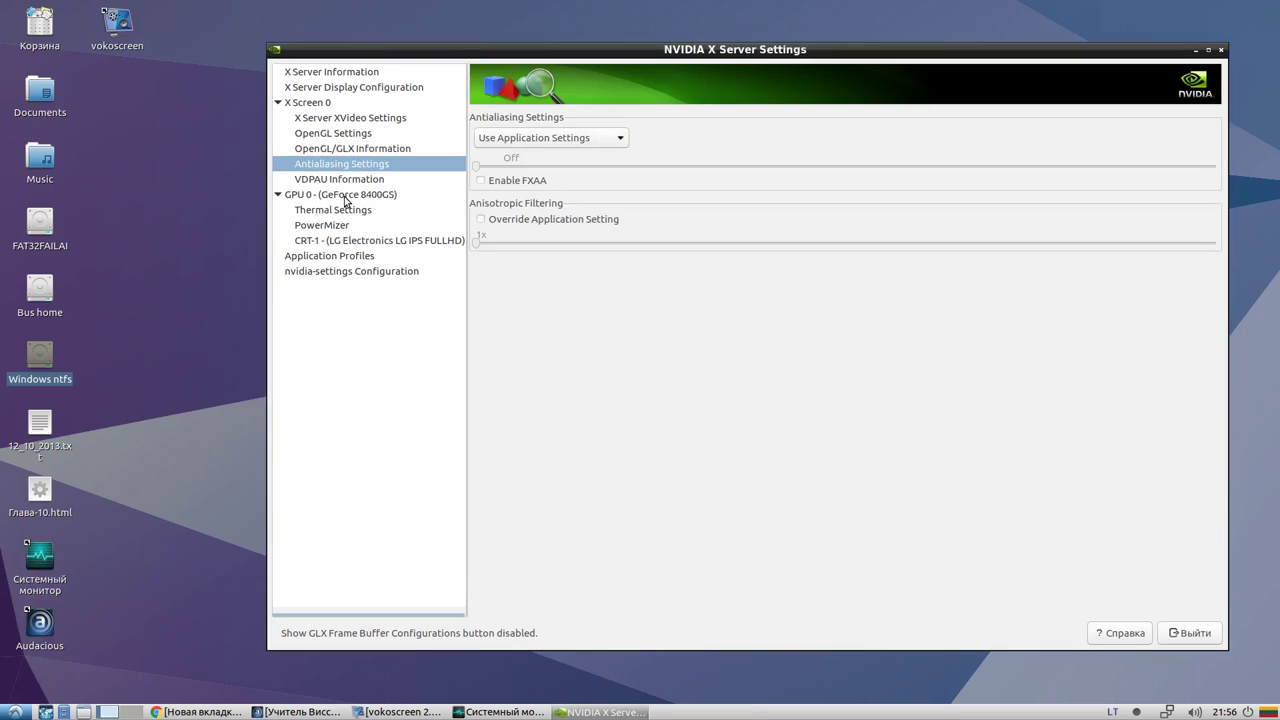
pyautogui.click(524, 144)
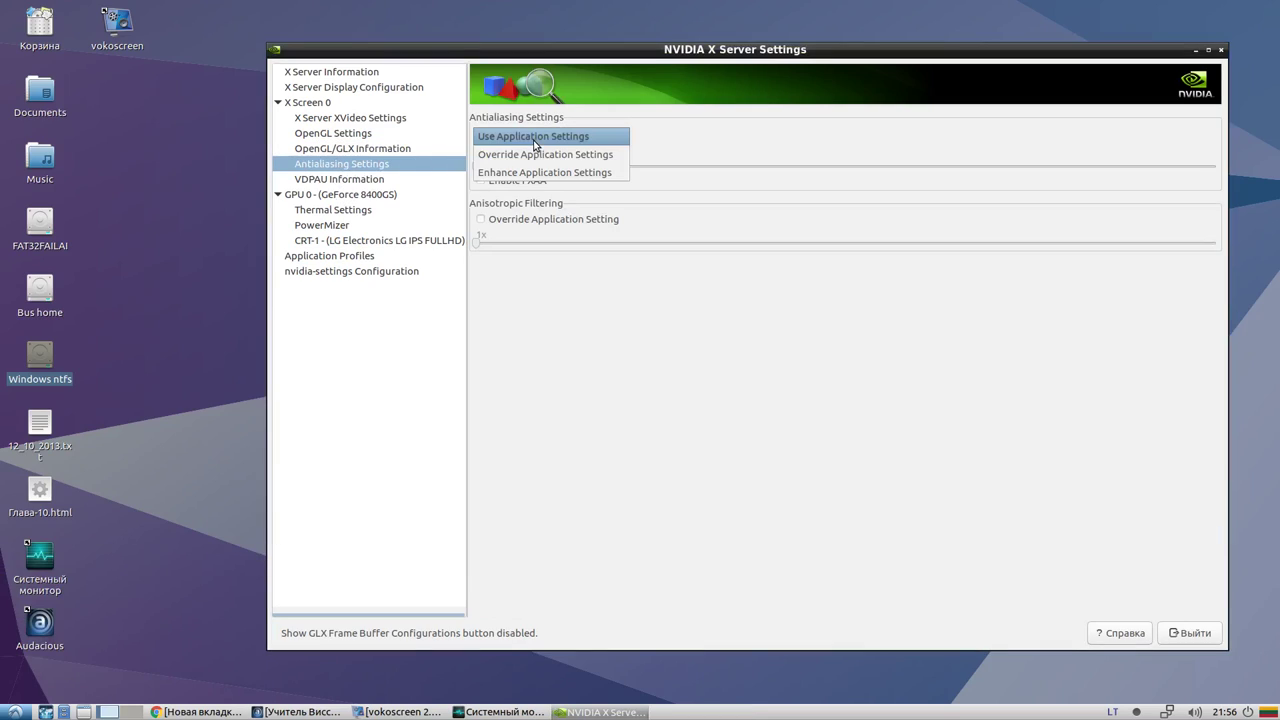
pyautogui.click(551, 140)
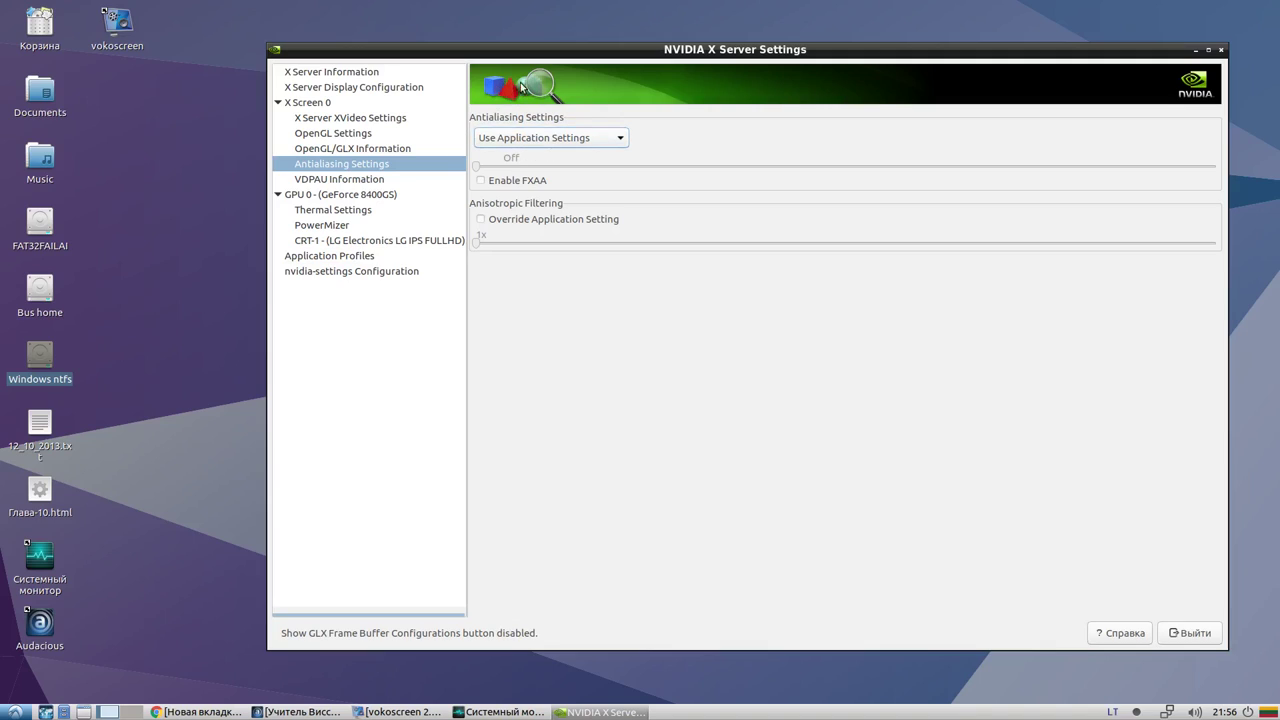
pyautogui.click(538, 140)
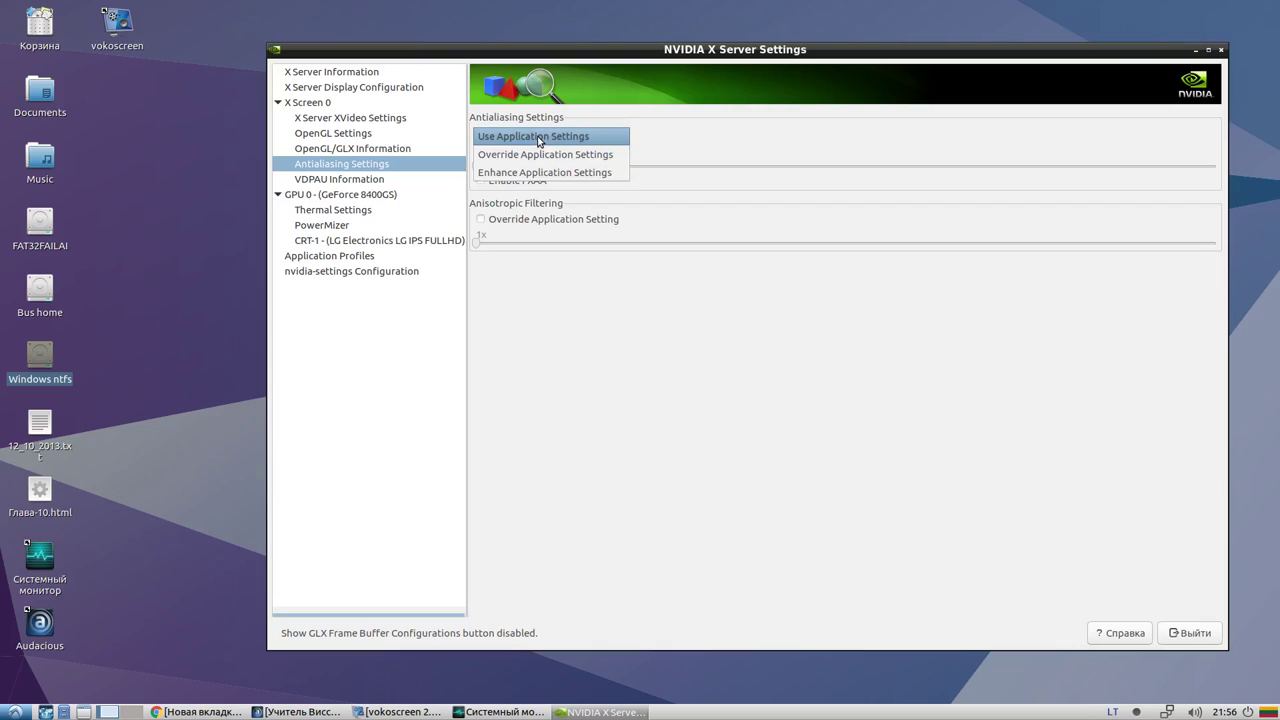
pyautogui.click(538, 137)
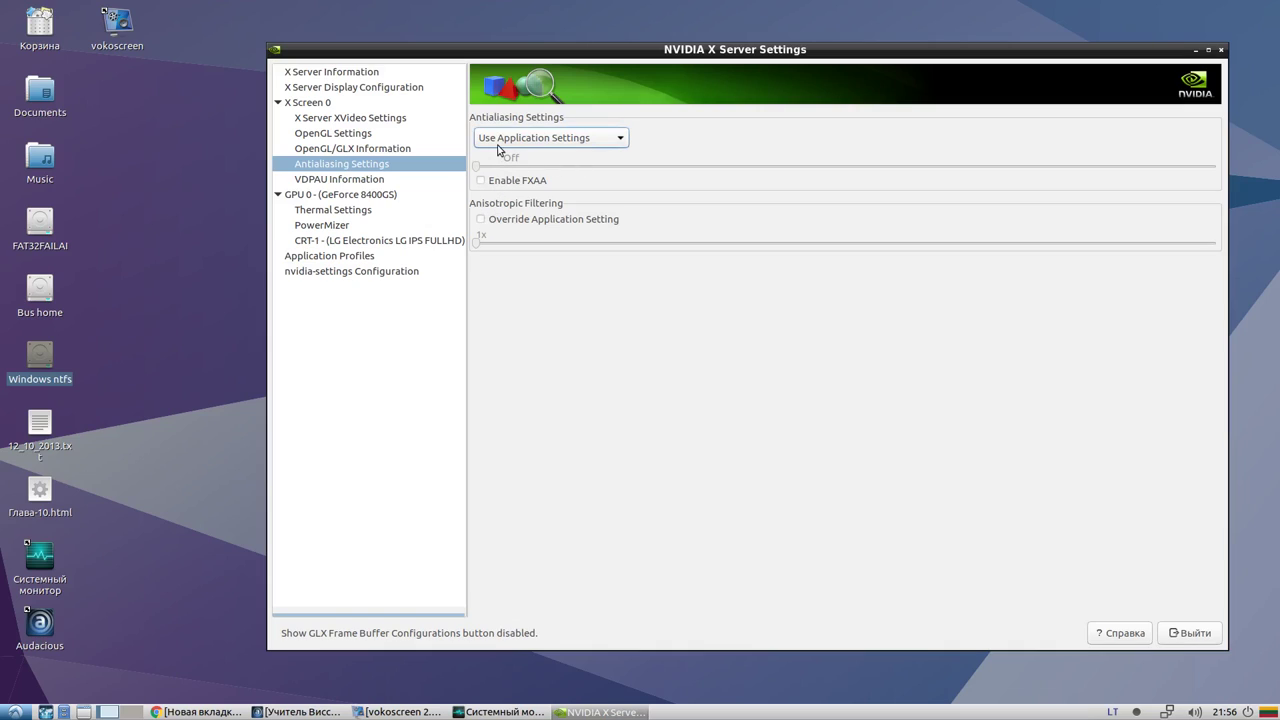
pyautogui.click(498, 144)
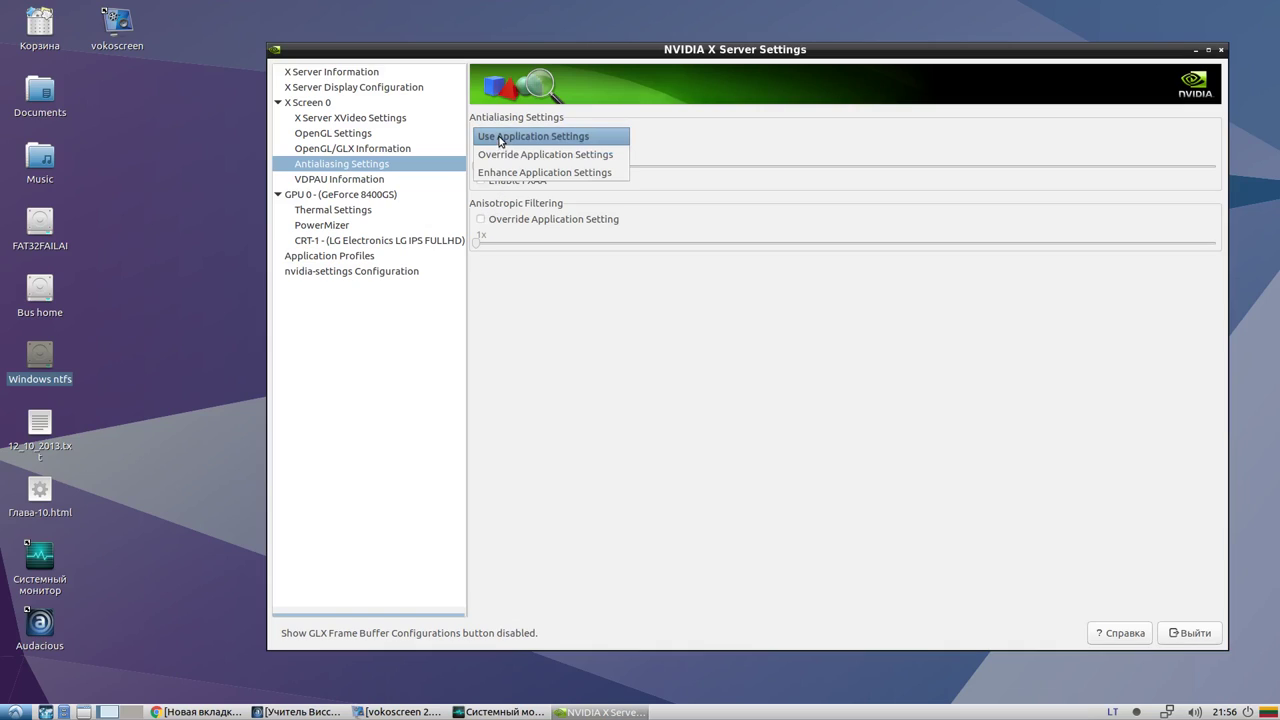
pyautogui.click(499, 141)
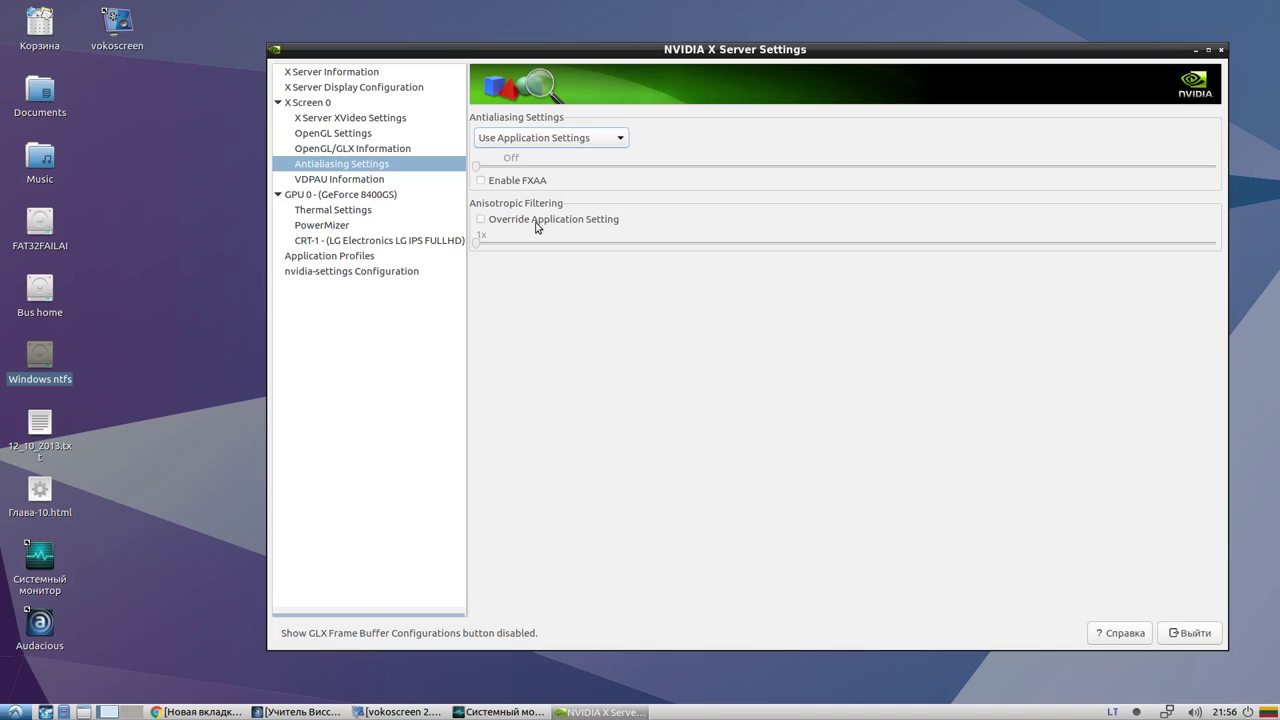
pyautogui.click(342, 180)
# Browse the VDPAU Base Information, Surface Limits, Decoder Limits and Video Mixer tabs, ending on Decoder Limits
pyautogui.click(606, 122)
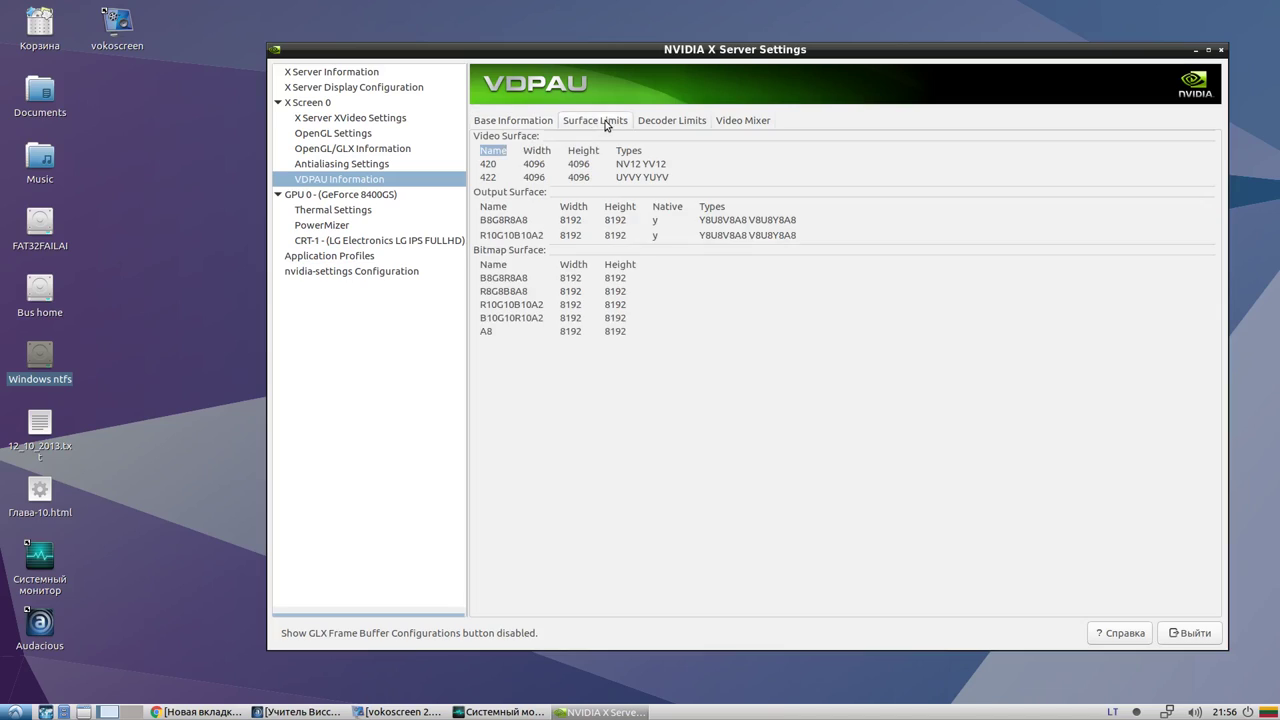
pyautogui.click(535, 122)
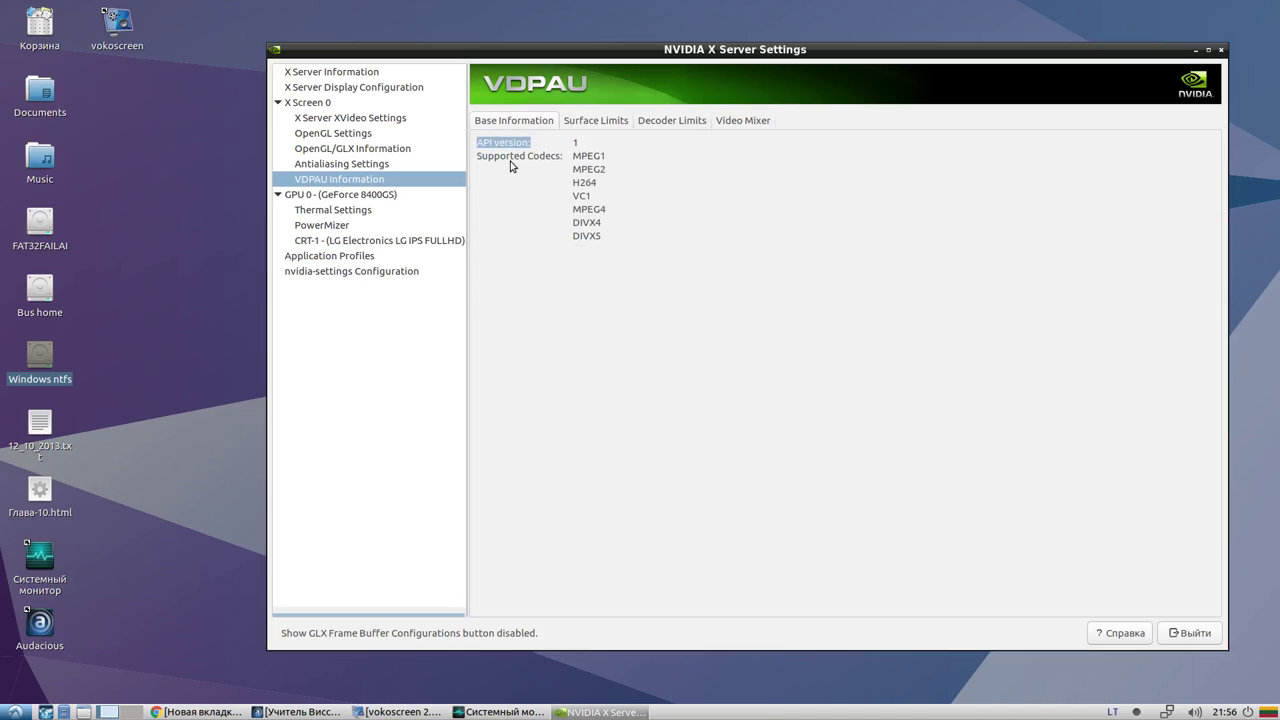
pyautogui.click(589, 126)
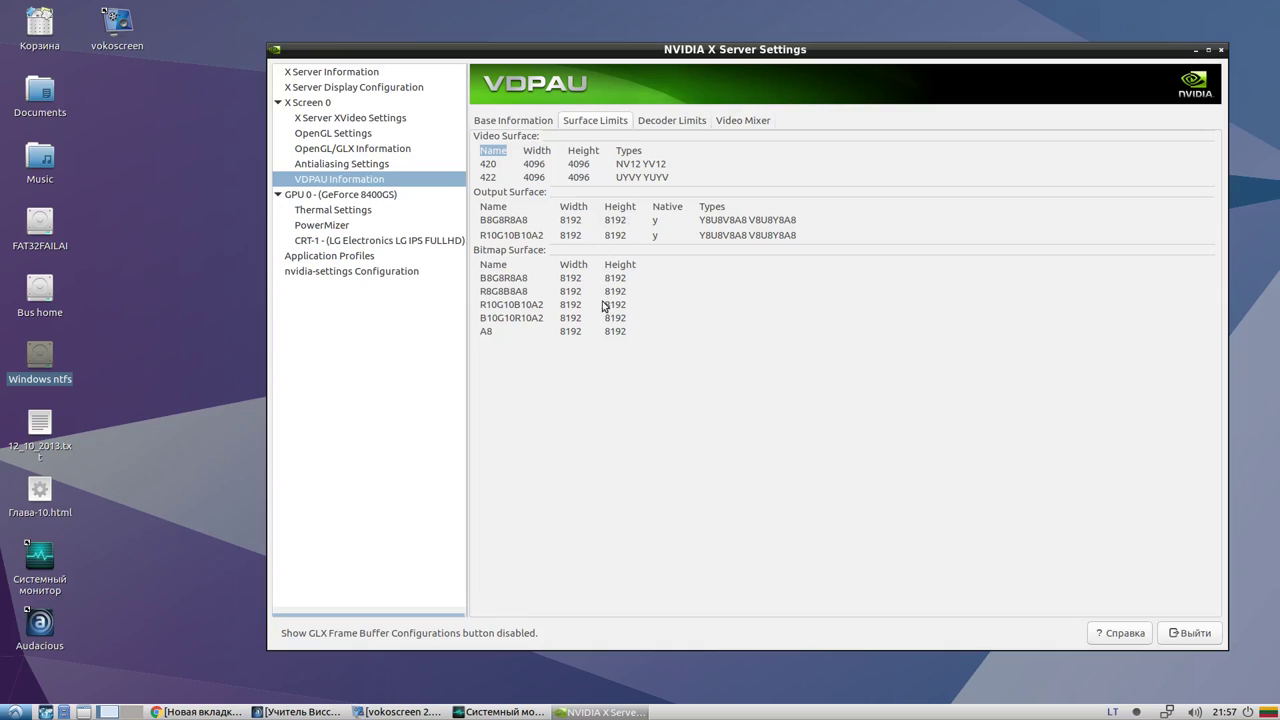
pyautogui.click(668, 122)
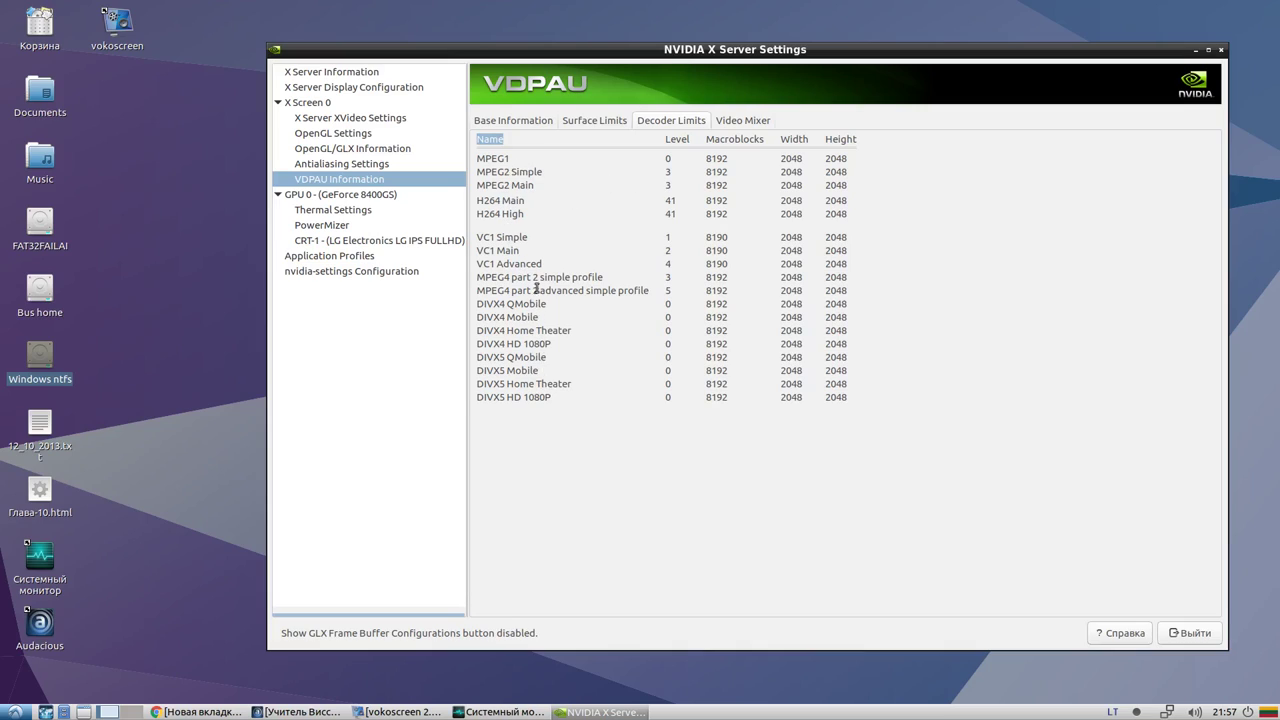
pyautogui.click(724, 126)
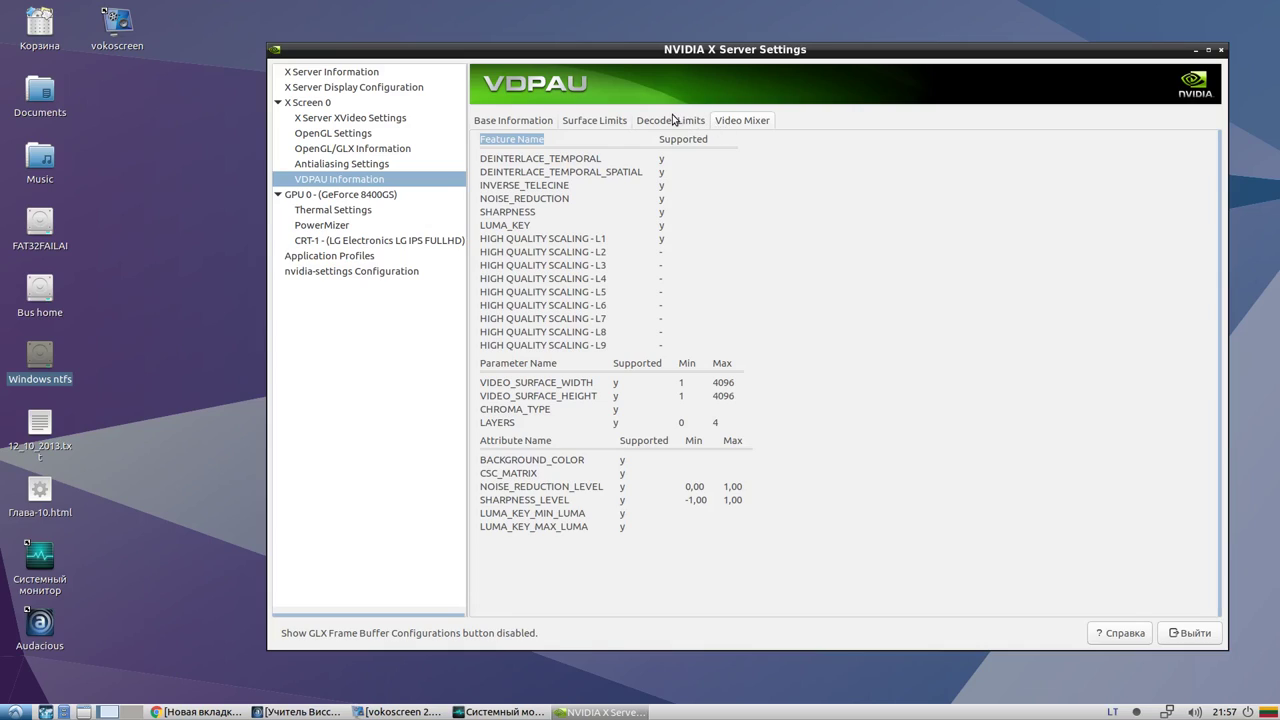
pyautogui.click(673, 120)
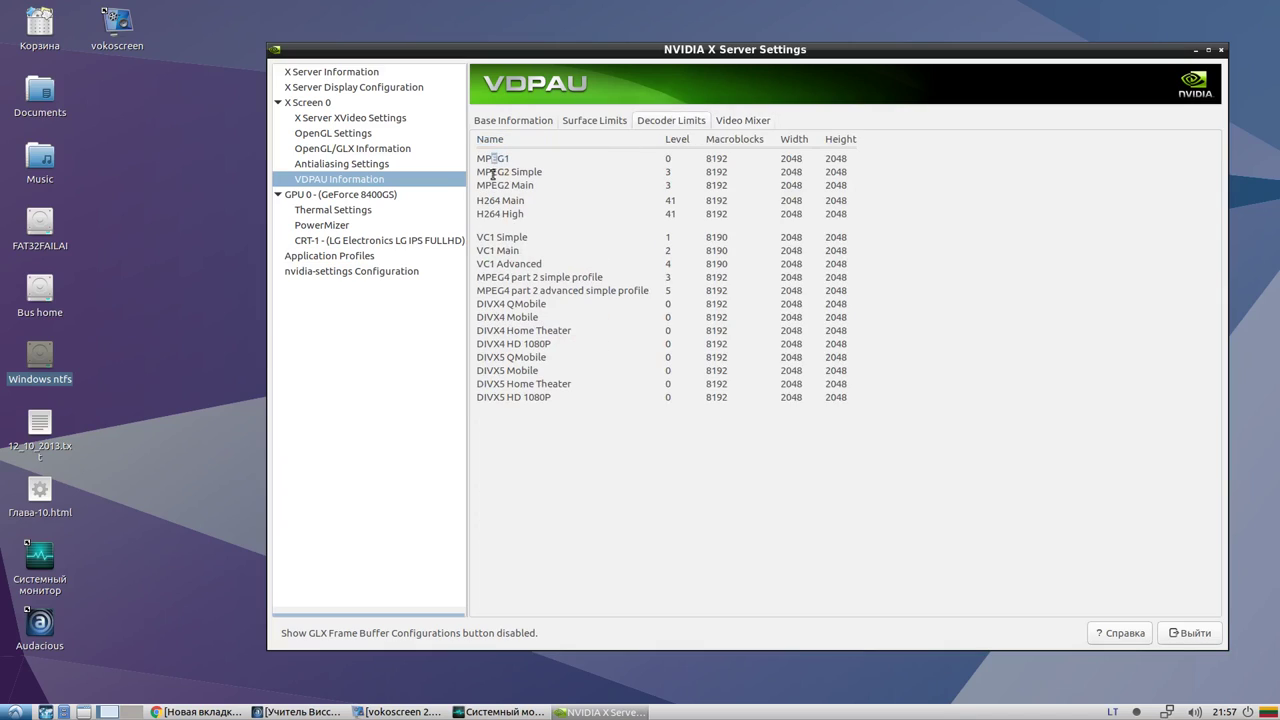
# Highlight the H264 Main, DIVX4 QMobile and MPEG1 entries in the decoder limits table
pyautogui.moveTo(494, 200); pyautogui.dragTo(525, 201)
pyautogui.click(528, 345)
pyautogui.moveTo(506, 304); pyautogui.dragTo(519, 305)
pyautogui.click(510, 340)
pyautogui.moveTo(510, 158); pyautogui.dragTo(485, 170)
pyautogui.click(488, 192)
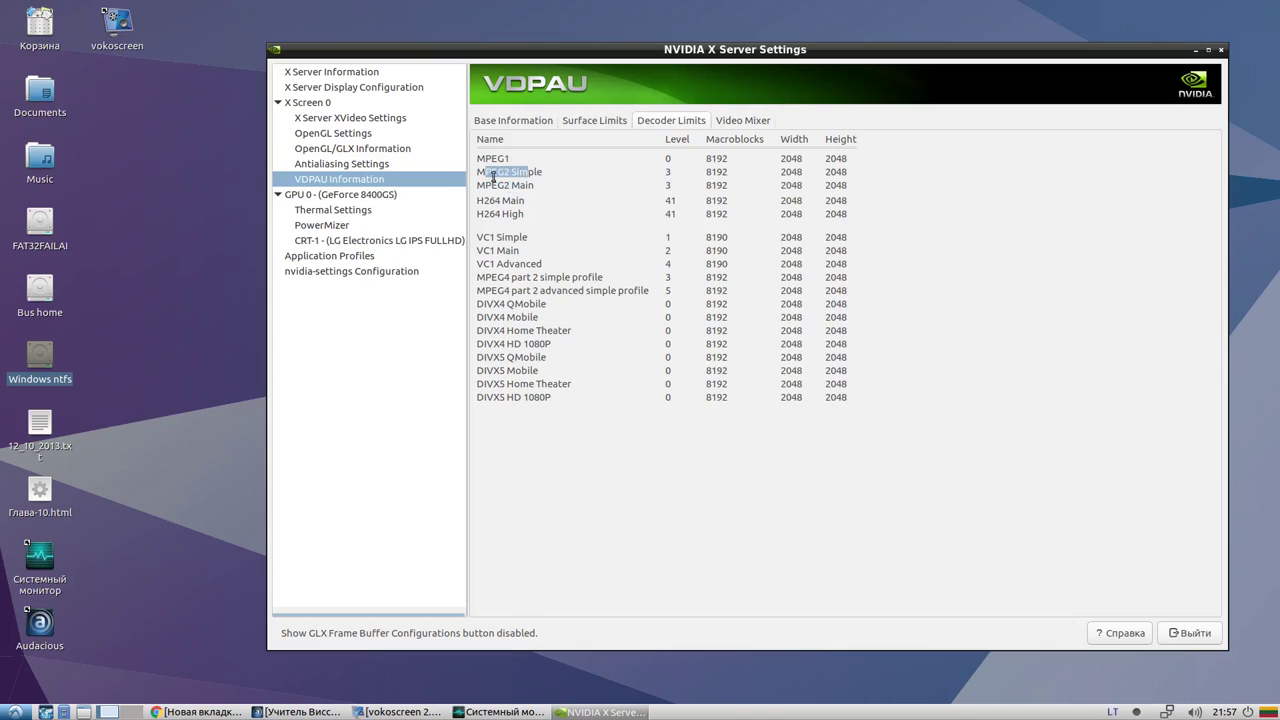
# Show the GeForce 8400GS card page, highlighting total memory, display device, GPU UUID and CUDA cores
pyautogui.click(343, 196)
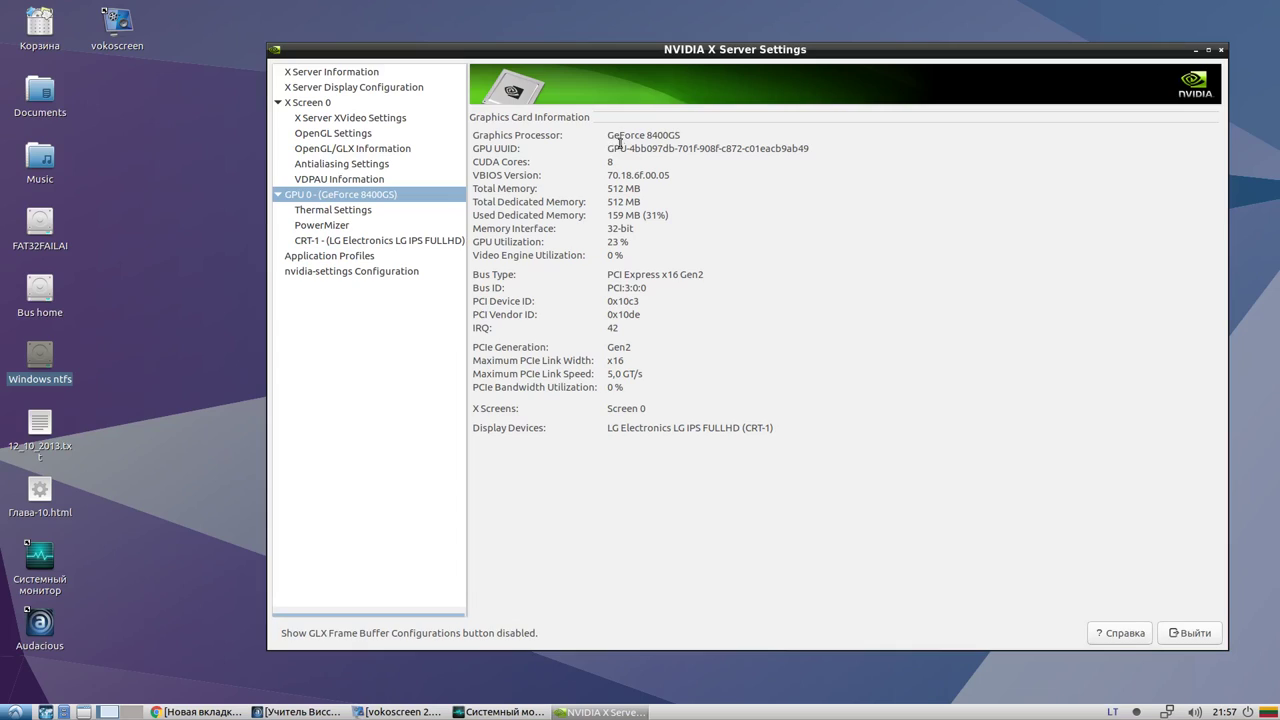
pyautogui.moveTo(622, 188); pyautogui.dragTo(613, 197)
pyautogui.moveTo(725, 427); pyautogui.dragTo(620, 427)
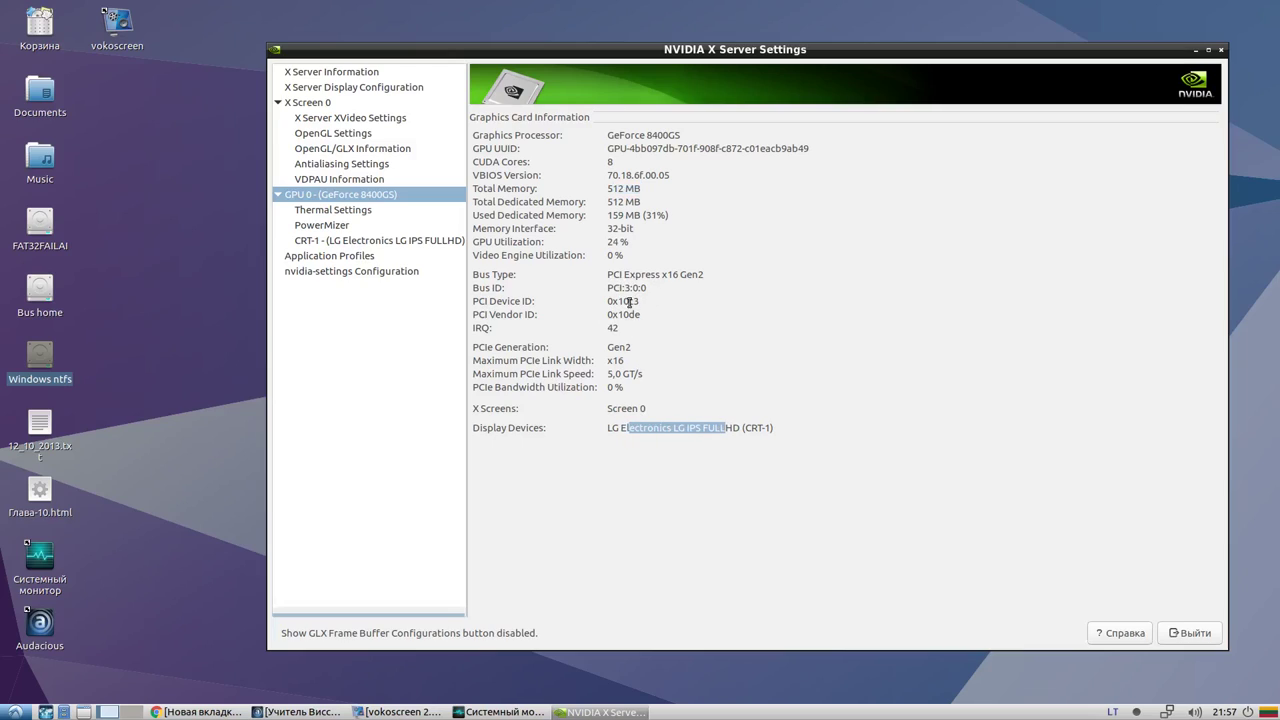
pyautogui.moveTo(620, 135); pyautogui.dragTo(806, 150)
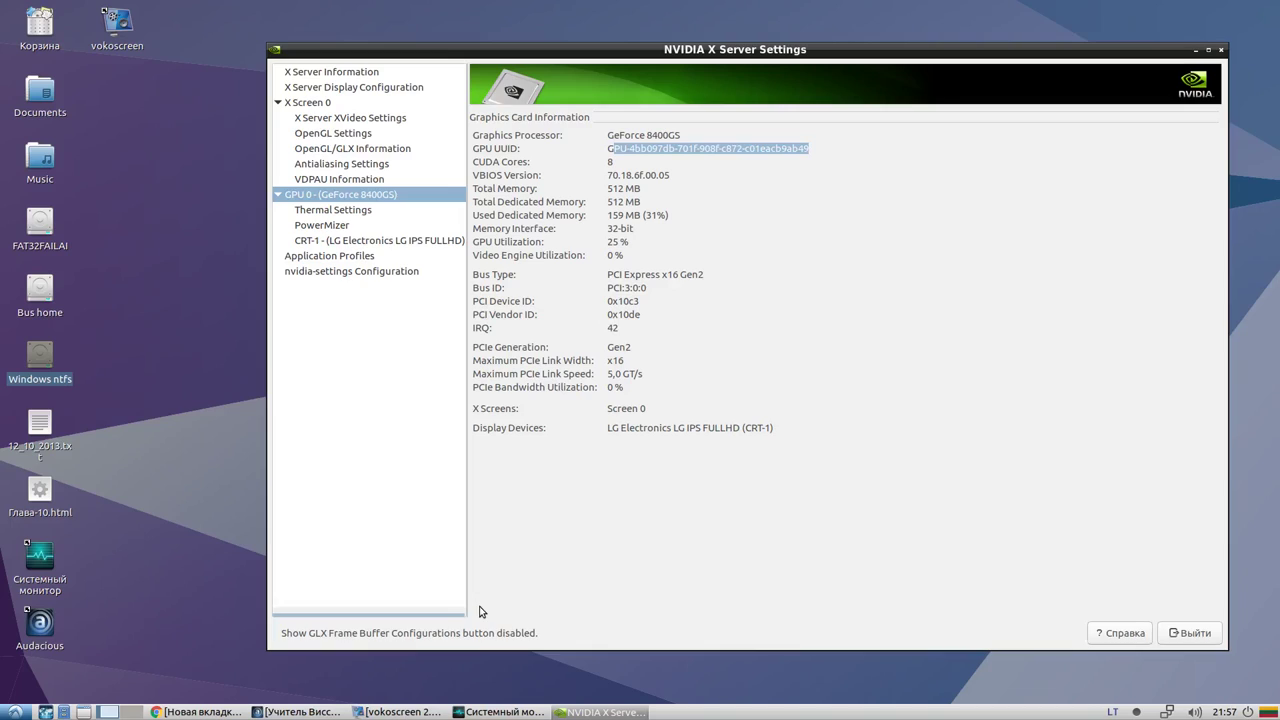
pyautogui.doubleClick(604, 161)
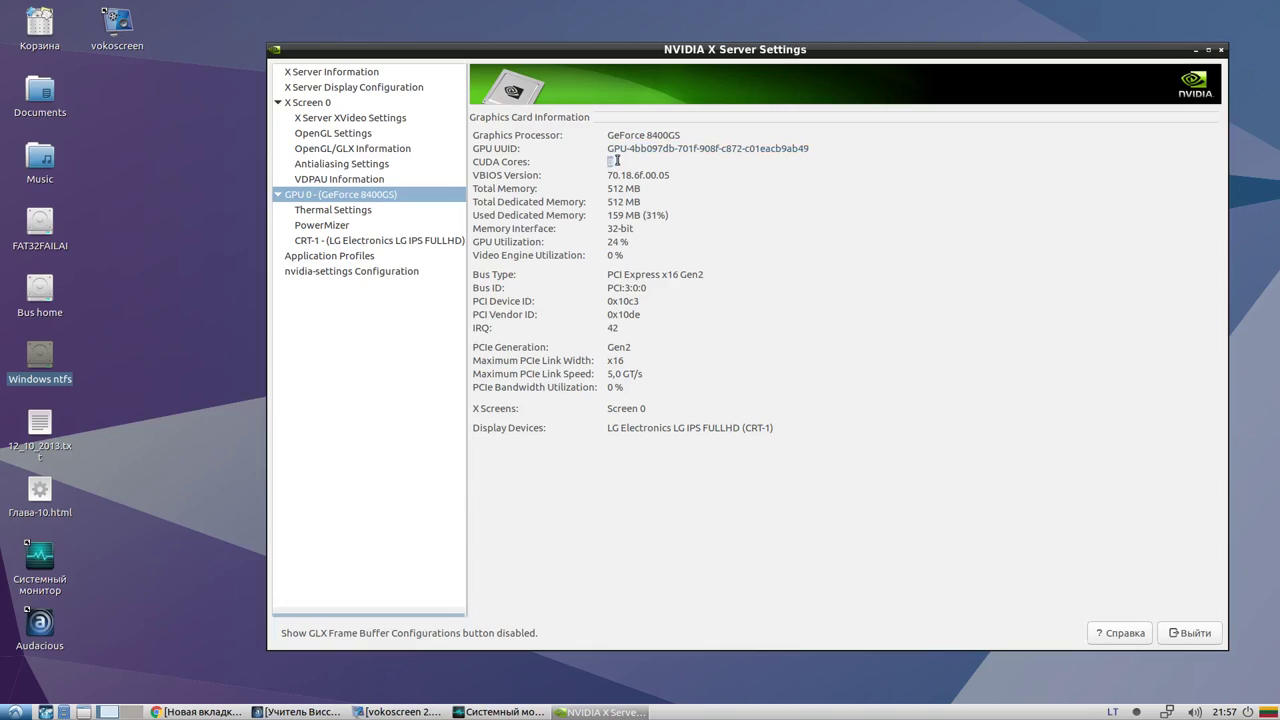
# Highlight the VBIOS version and memory values, then show the Thermal Settings reading of 73 C
pyautogui.moveTo(611, 149); pyautogui.dragTo(682, 149)
pyautogui.moveTo(497, 173); pyautogui.dragTo(531, 176)
pyautogui.moveTo(610, 177); pyautogui.dragTo(669, 173)
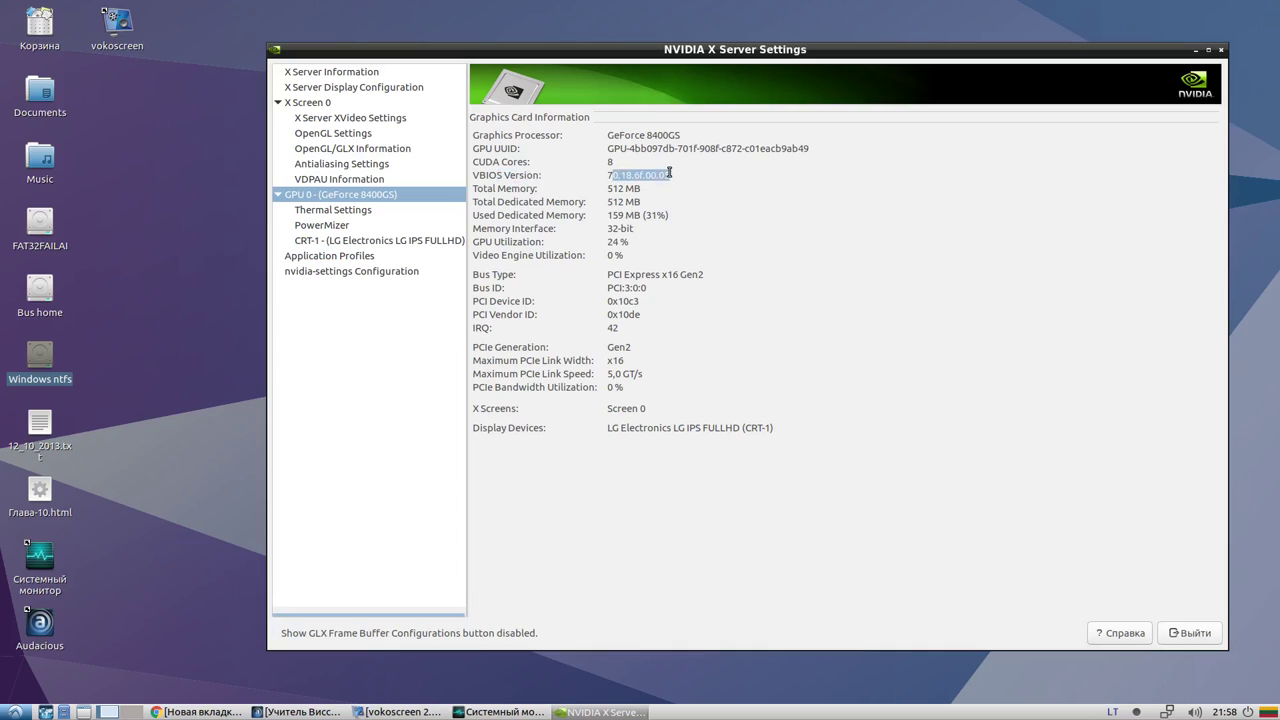
pyautogui.moveTo(477, 190); pyautogui.dragTo(641, 188)
pyautogui.moveTo(479, 203); pyautogui.dragTo(640, 202)
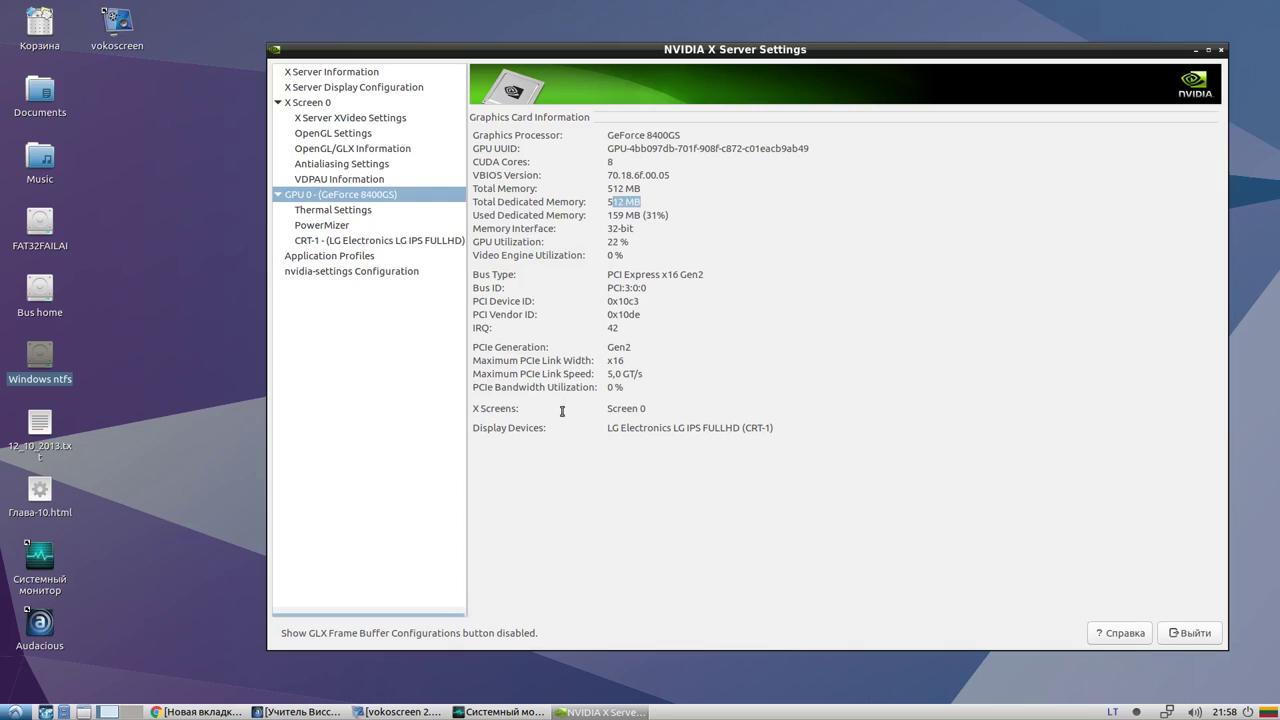
pyautogui.click(324, 216)
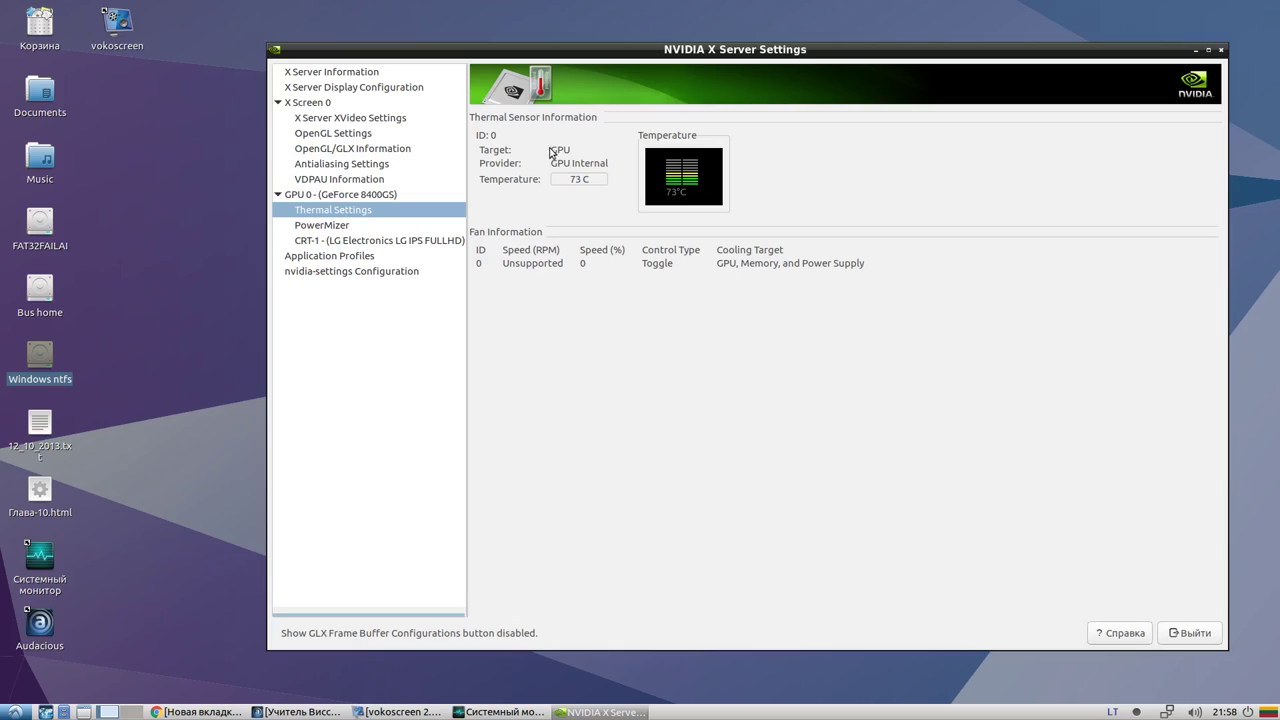
# Highlight the GPU target value on the Thermal Settings page
pyautogui.moveTo(548, 147); pyautogui.dragTo(588, 147)
pyautogui.click(562, 149)
pyautogui.moveTo(571, 149); pyautogui.dragTo(600, 165)
# View the PowerMizer page (level 2 at 567 MHz, Preferred Mode Auto) and bring vokoscreen forward
pyautogui.click(338, 230)
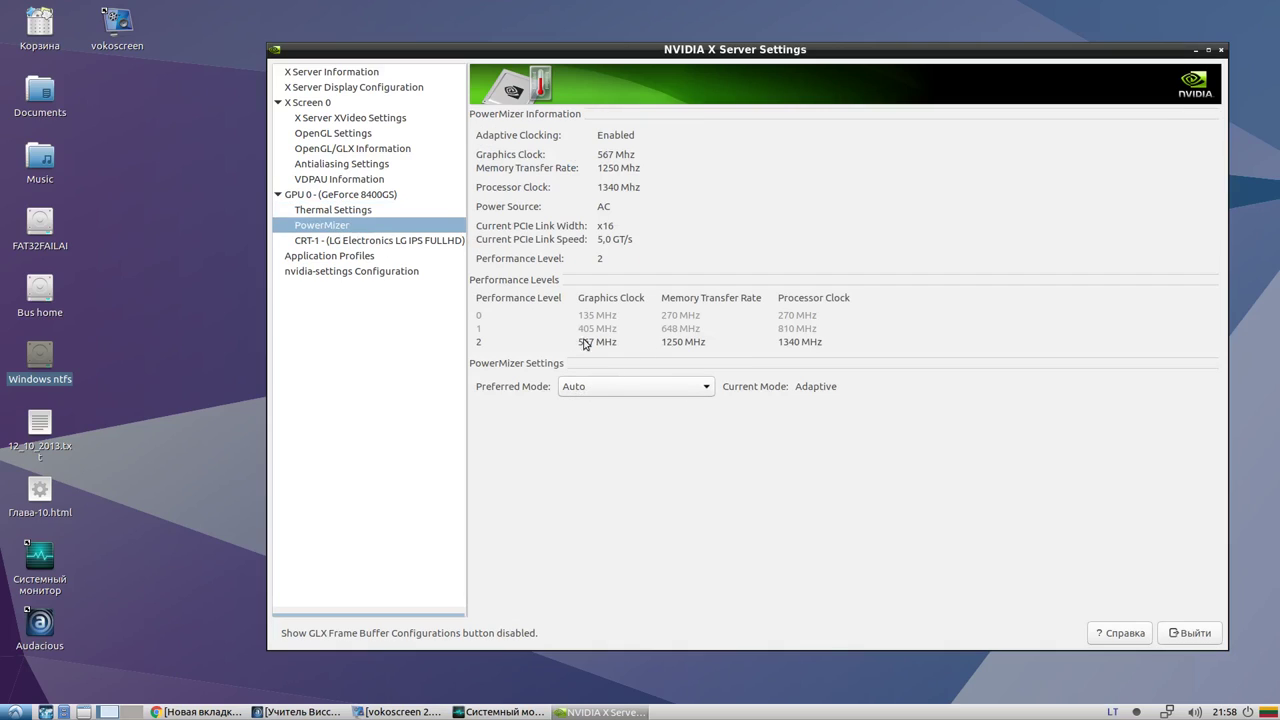
pyautogui.click(360, 212)
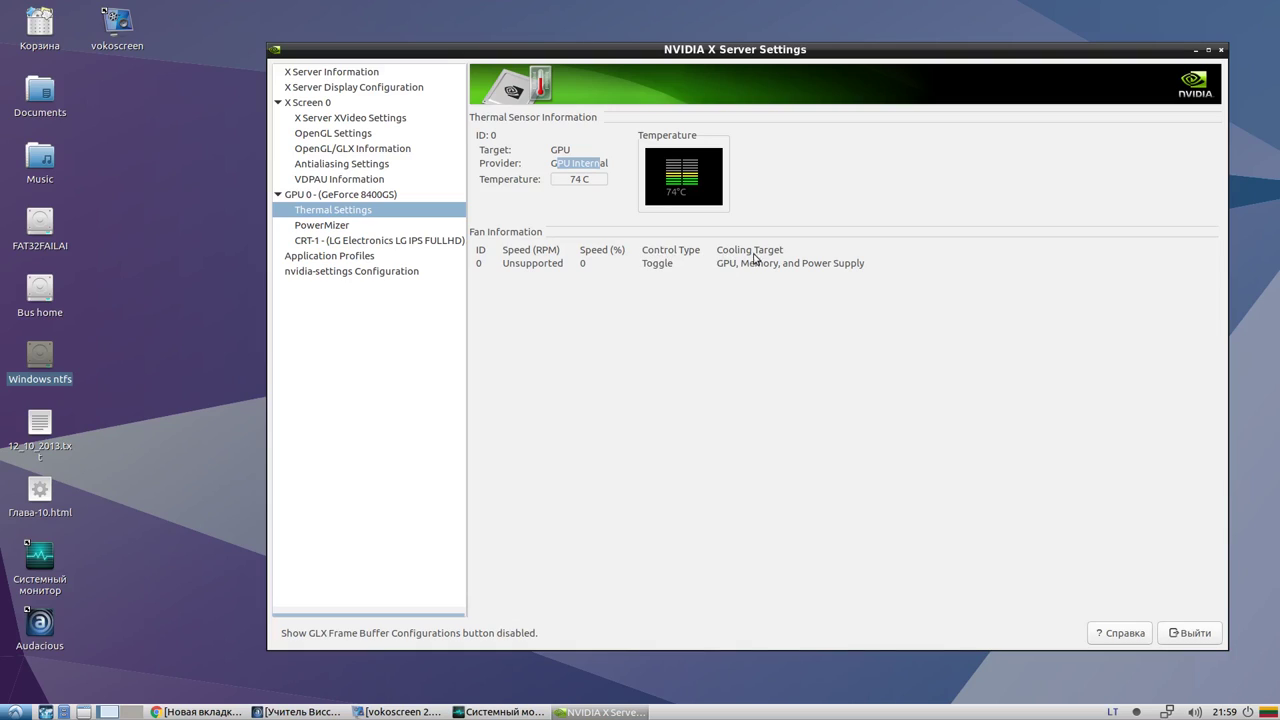
pyautogui.click(398, 224)
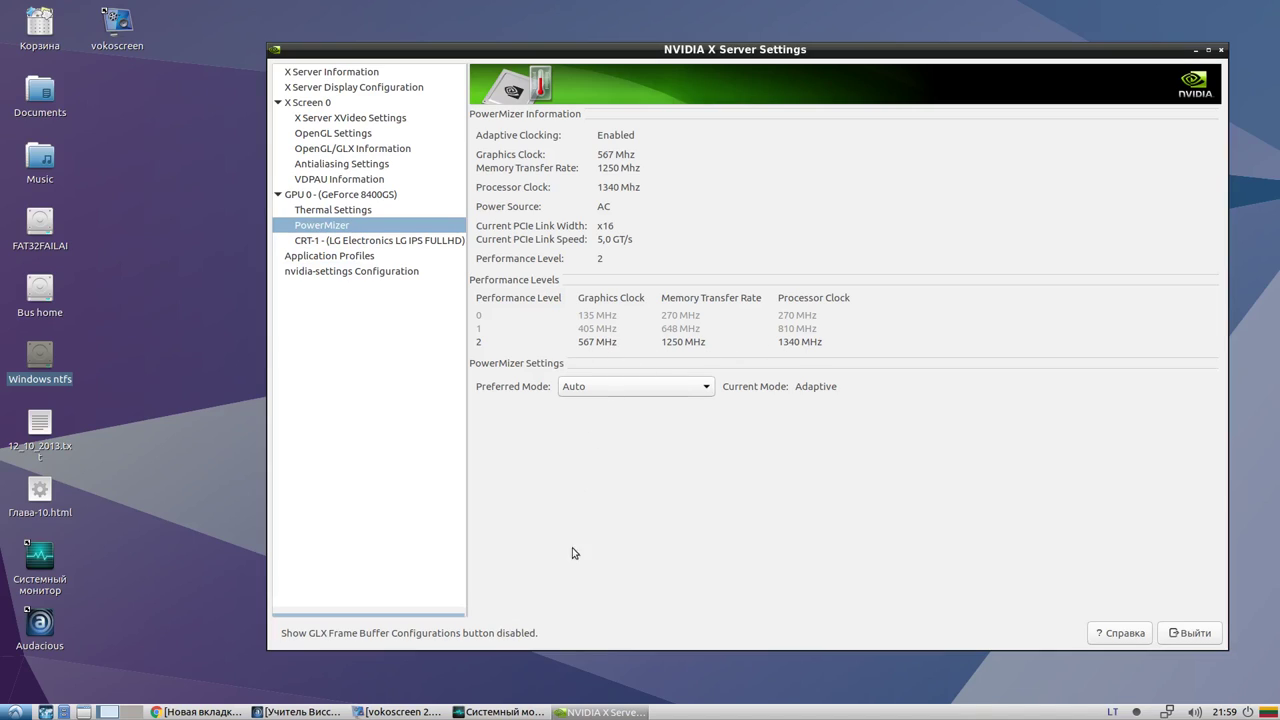
pyautogui.click(410, 712)
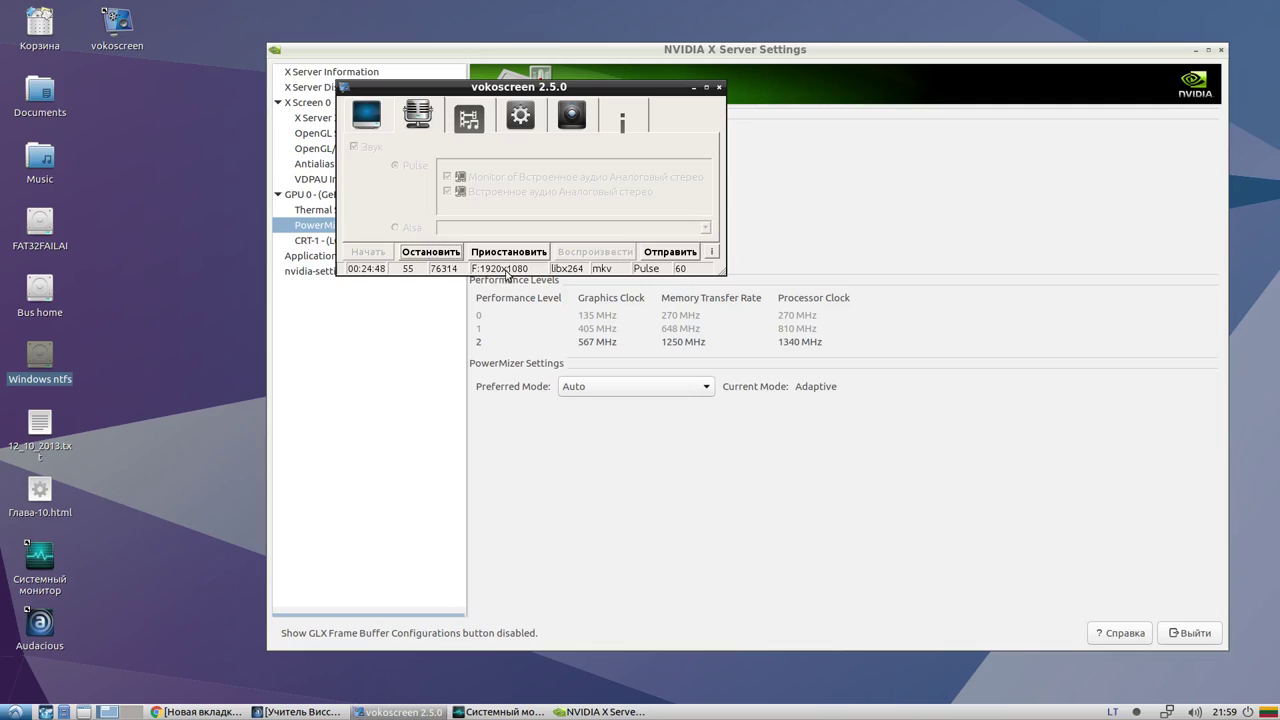
# Send the vokoscreen window behind NVIDIA X Server Settings to reveal the PowerMizer page
pyautogui.click(549, 457)
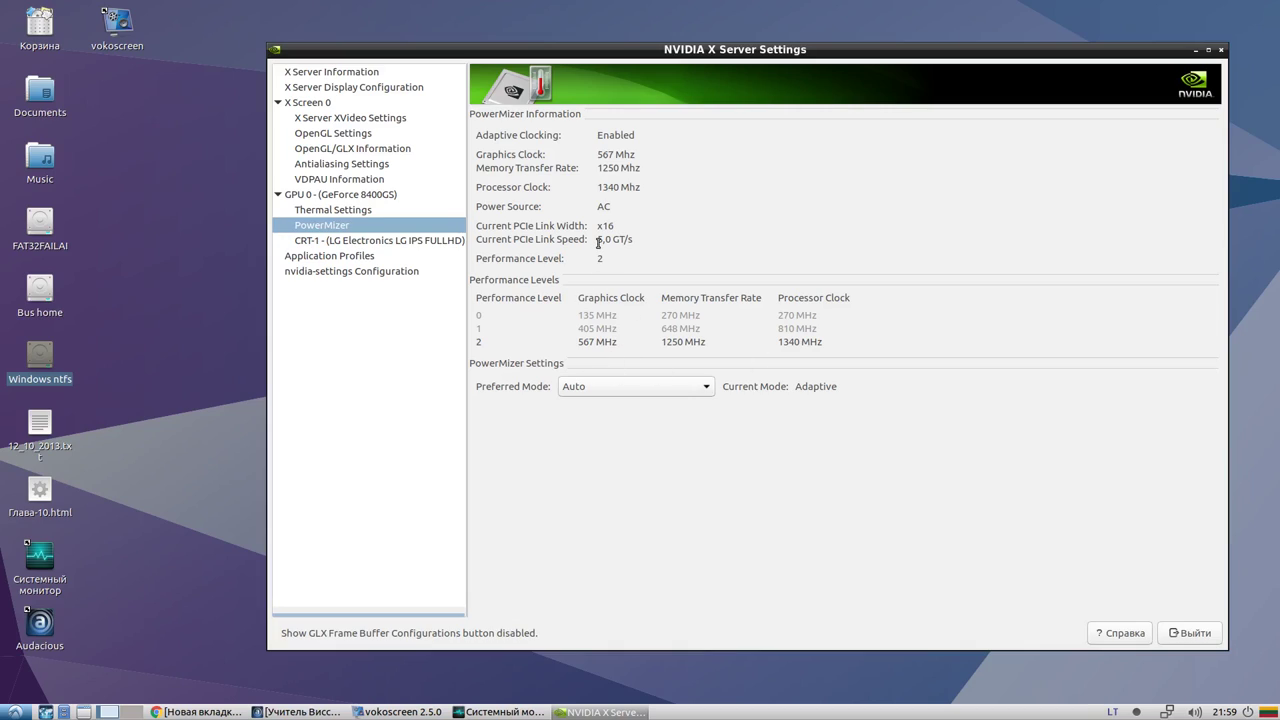
# Review CRT-1's information, Controls and Color Correction tabs, then open Application Profiles
pyautogui.click(370, 242)
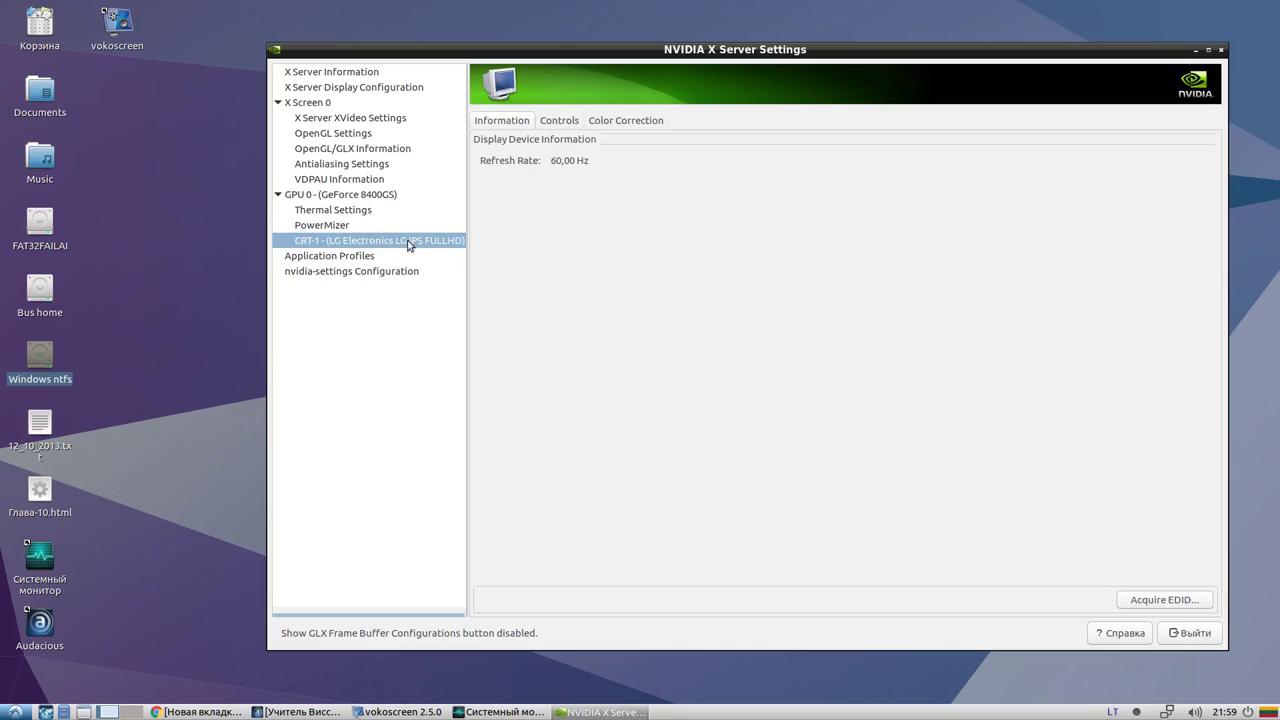
pyautogui.click(560, 122)
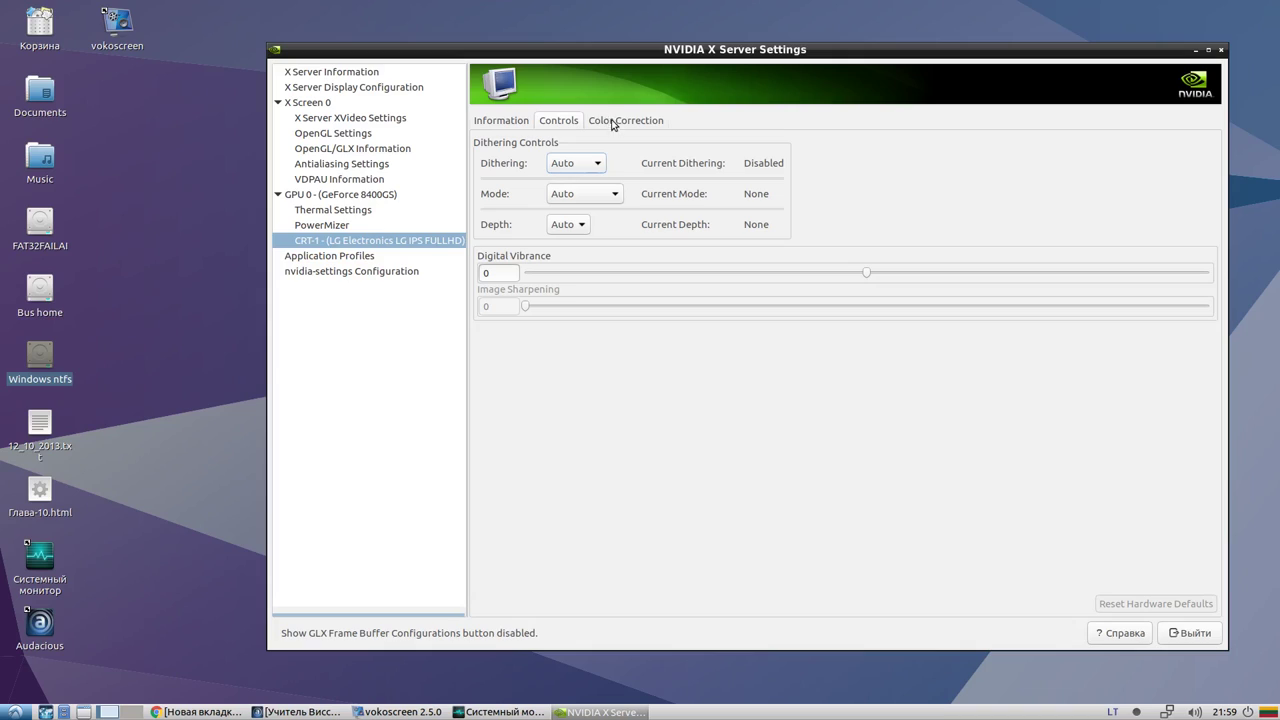
pyautogui.click(638, 121)
pyautogui.click(557, 122)
pyautogui.click(338, 257)
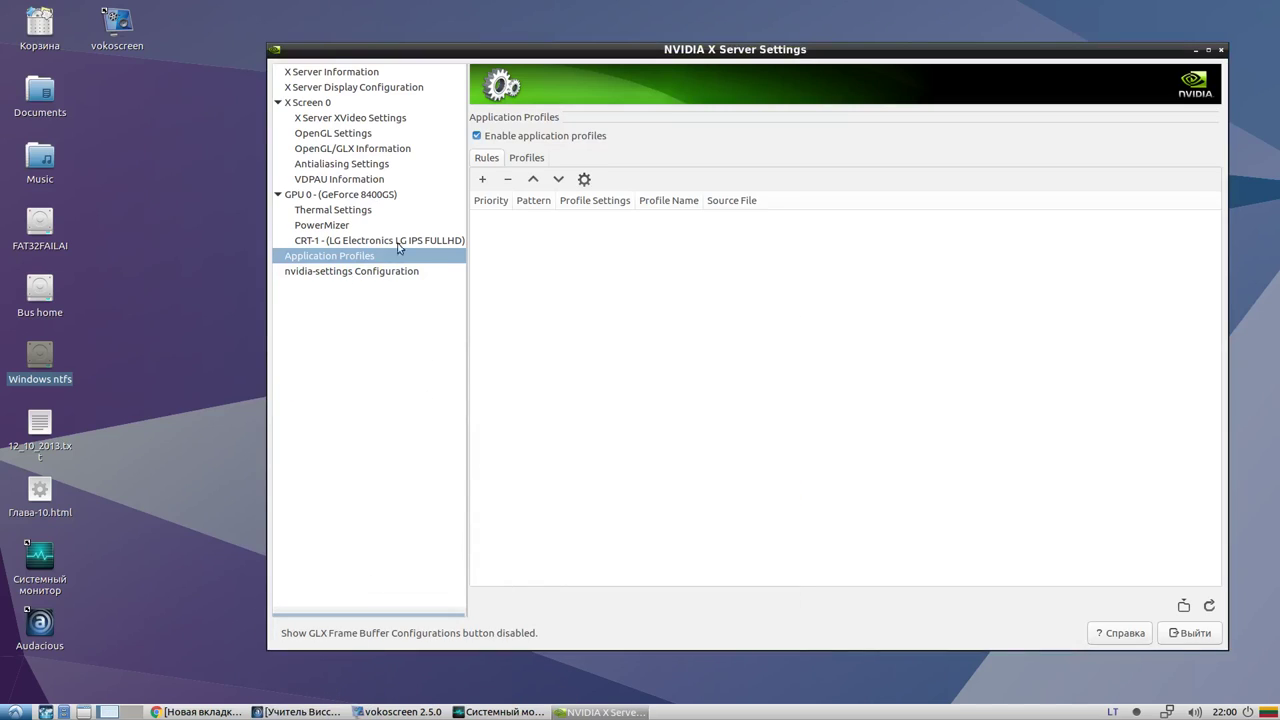
# Check the Profiles and Rules tabs, open nvidia-settings Configuration, and cancel saving nvidia-settings-rc
pyautogui.click(528, 158)
pyautogui.click(495, 158)
pyautogui.click(384, 274)
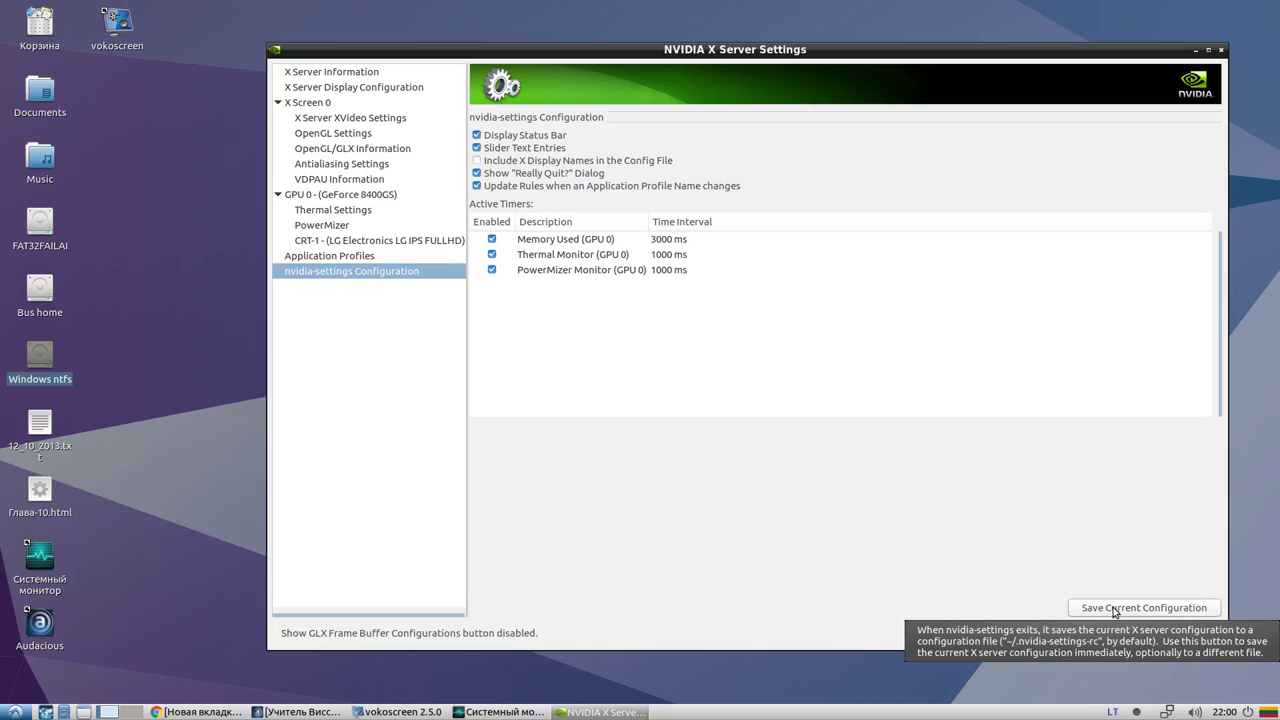
pyautogui.click(1113, 608)
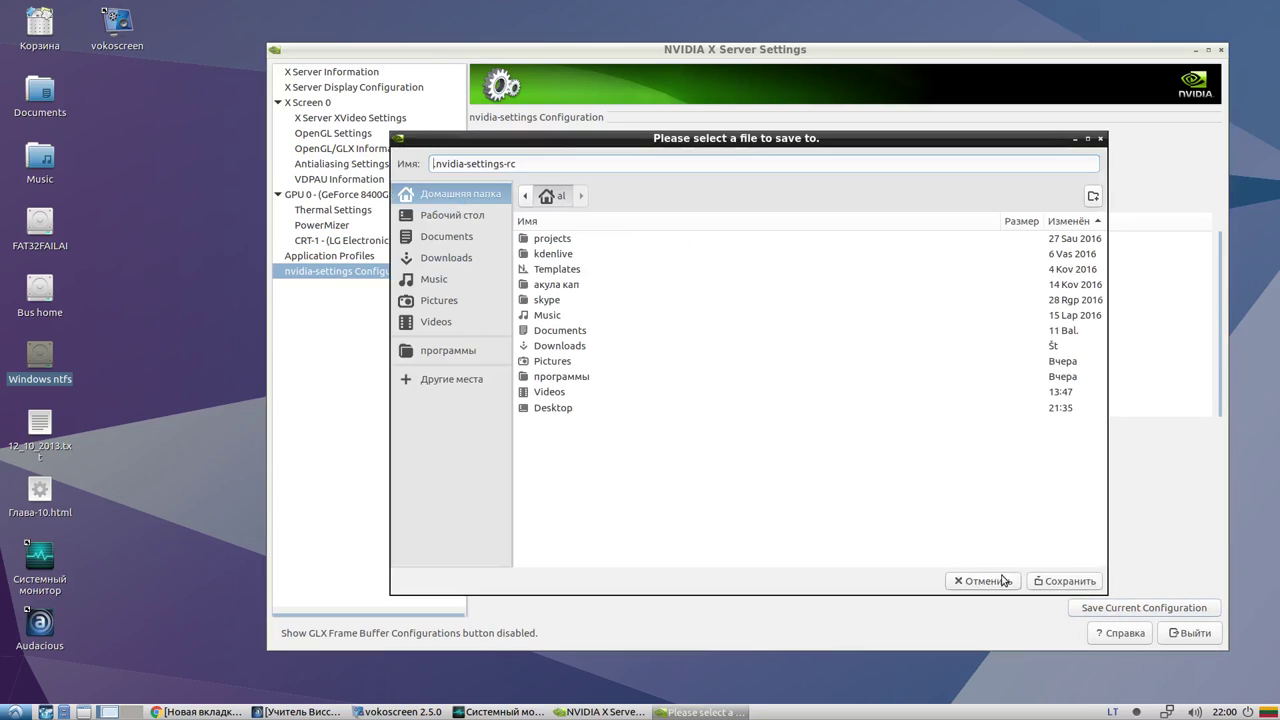
pyautogui.click(1005, 581)
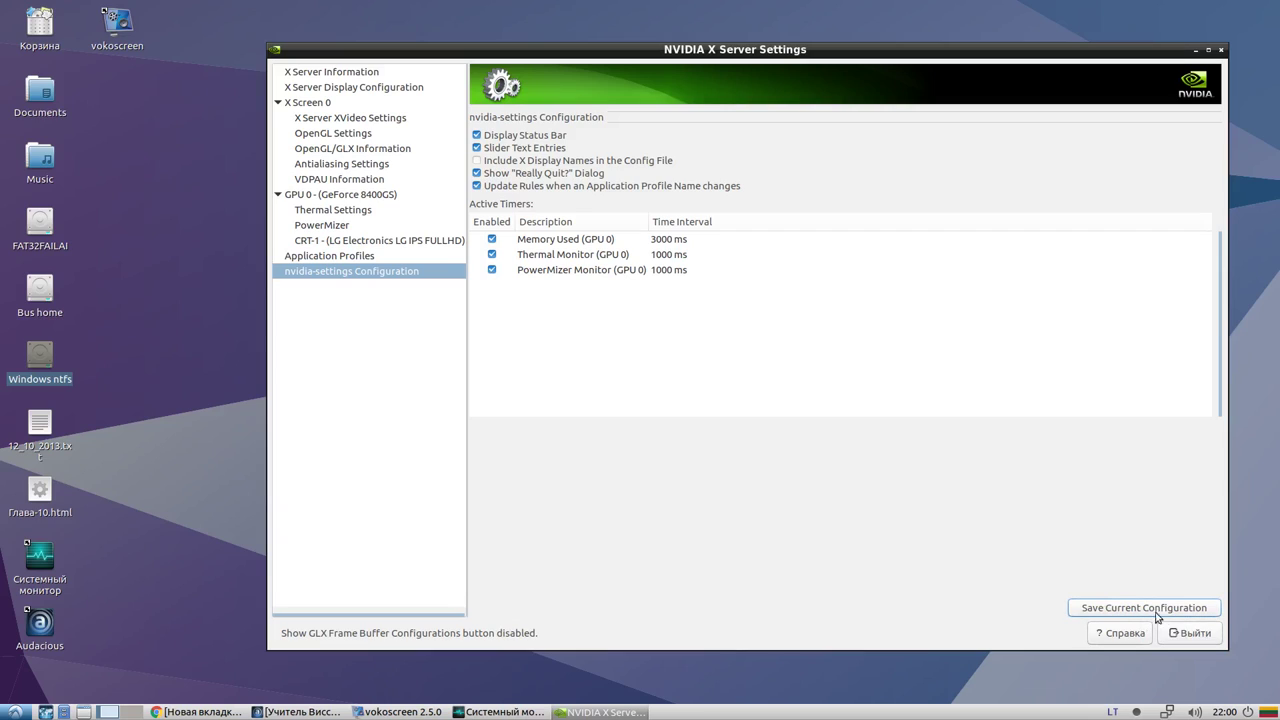
# Quit NVIDIA X Server Settings (Выйти) and show the Системные applications menu category
pyautogui.click(1204, 634)
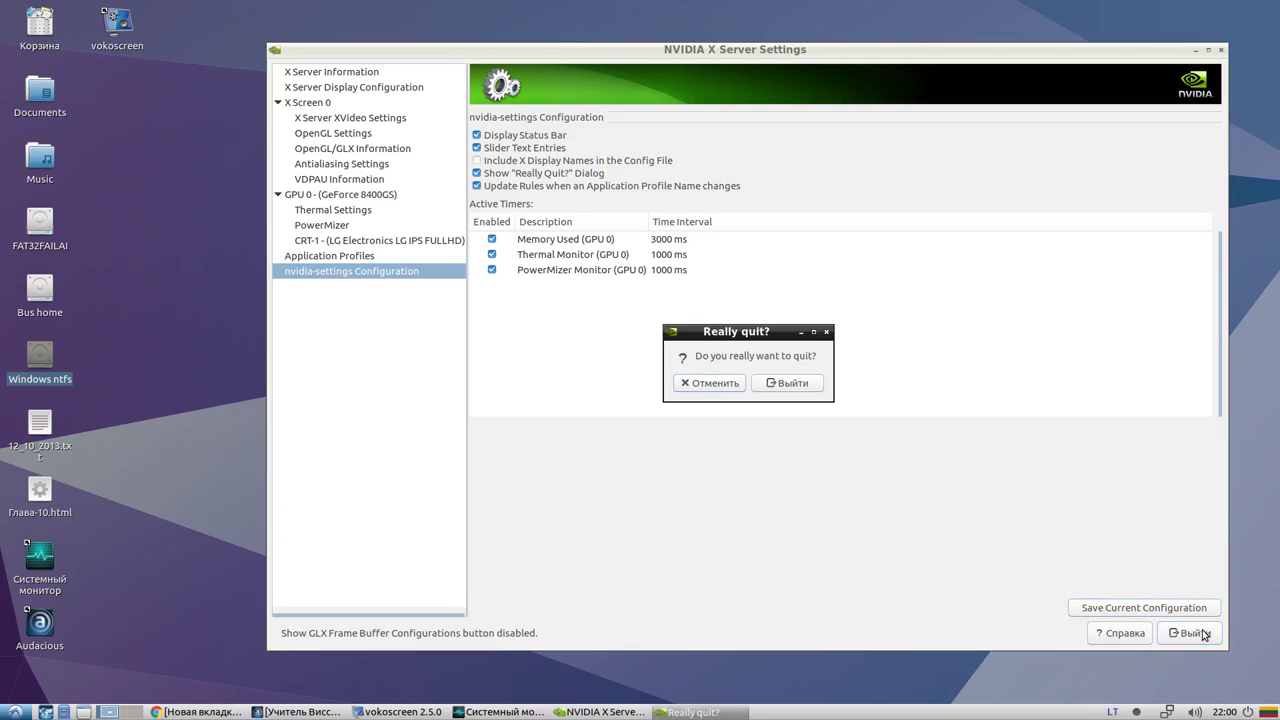
pyautogui.click(779, 386)
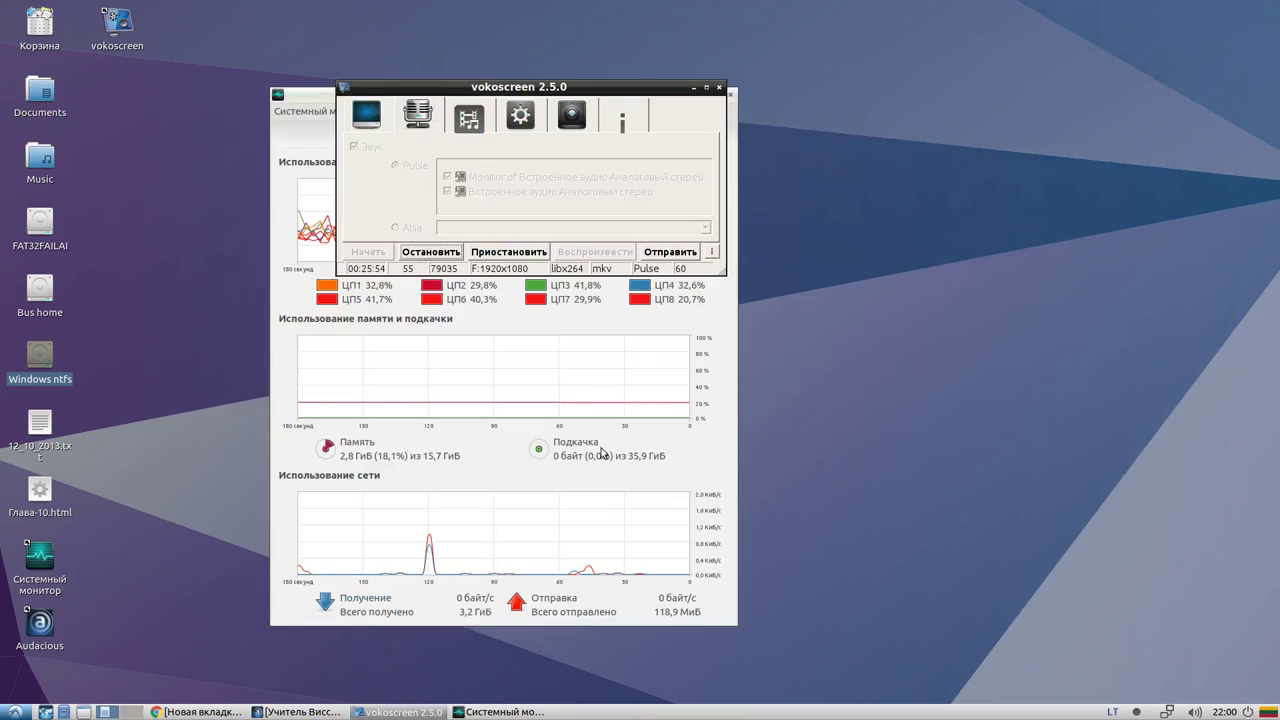
pyautogui.click(14, 712)
pyautogui.moveTo(51, 641)
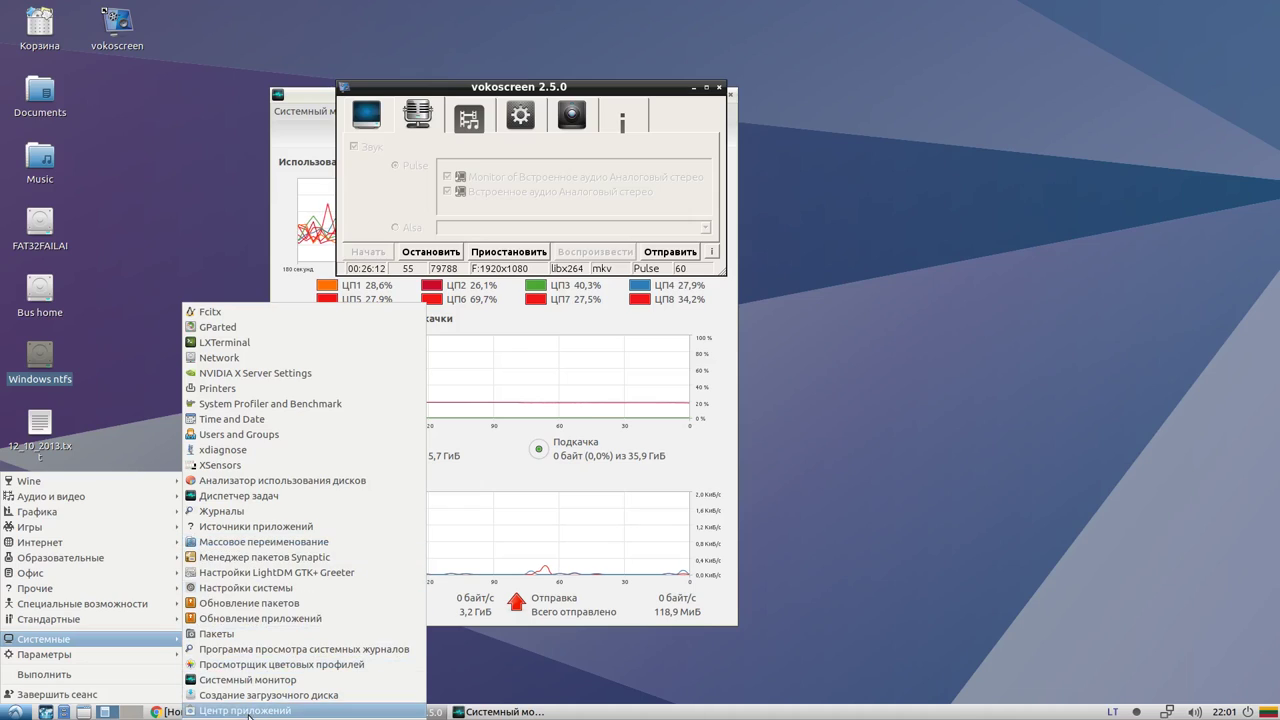
# Check the Core 0–3 CPU temperatures (about 60–68 °C) in XSensors, then close it
pyautogui.click(208, 466)
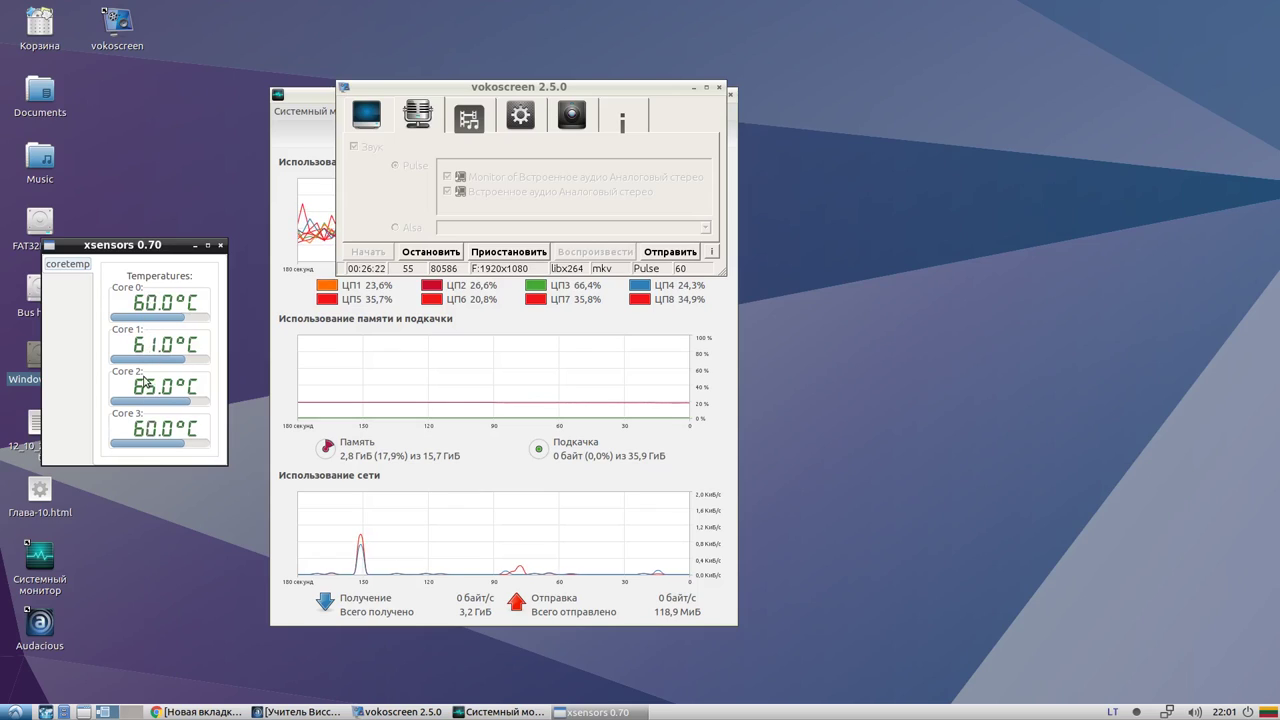
pyautogui.click(220, 245)
pyautogui.click(15, 712)
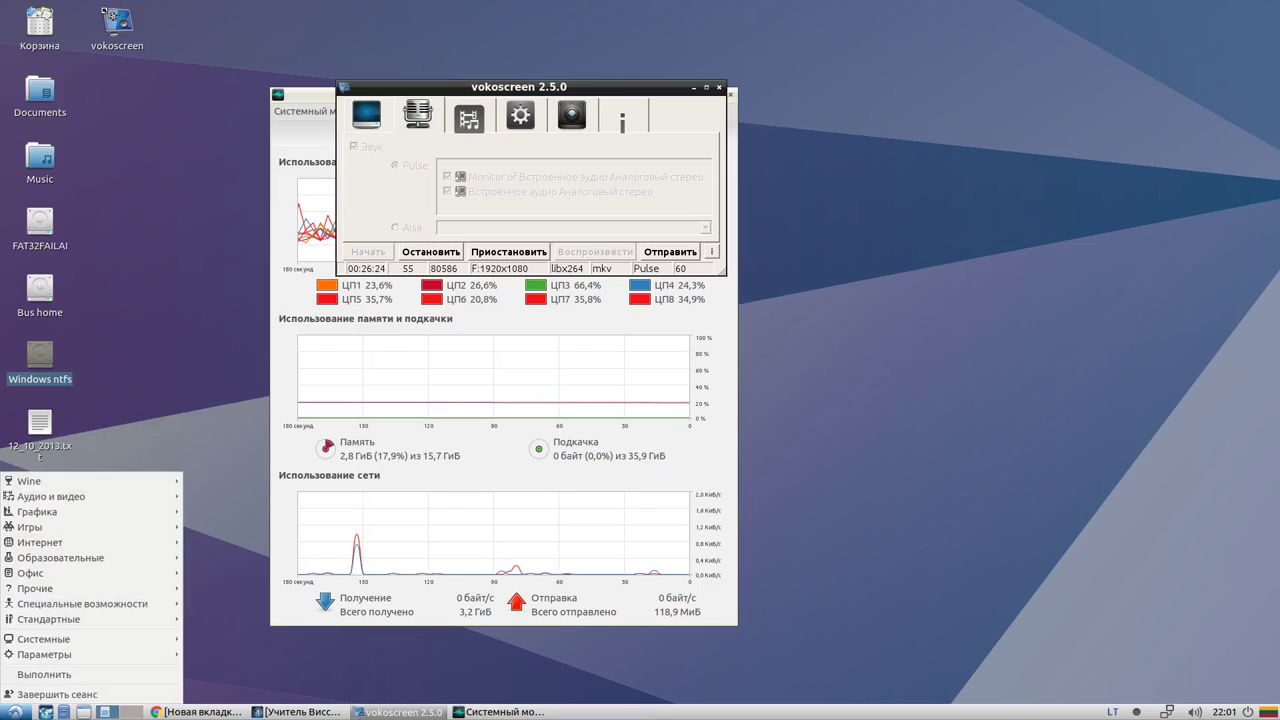
# Launch the screen saver preferences and decline starting the XScreenSaver daemon
pyautogui.moveTo(105, 656)
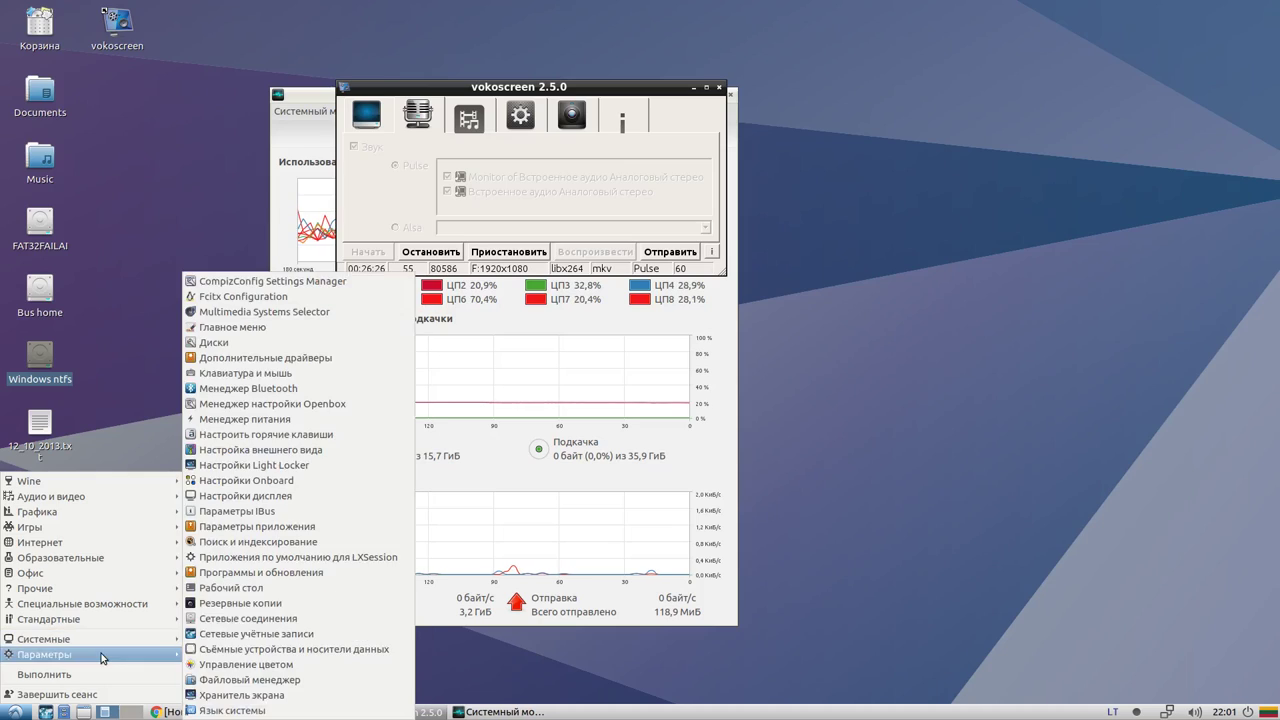
pyautogui.click(262, 695)
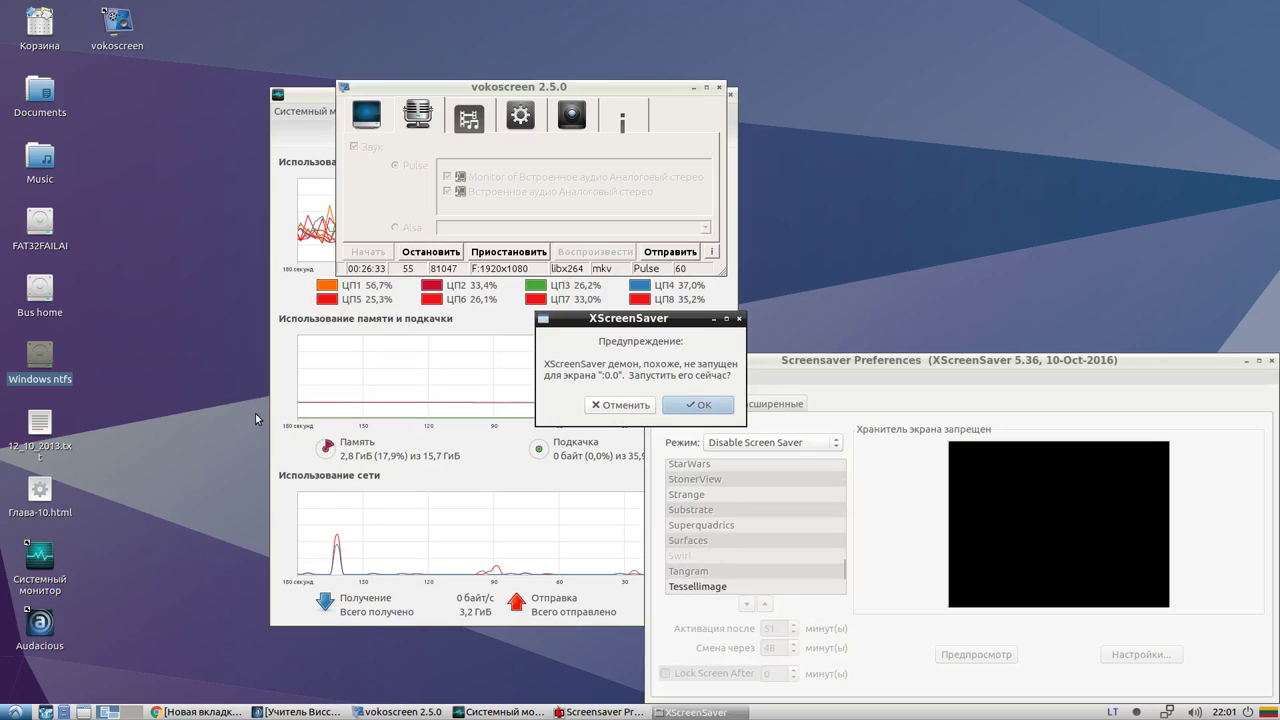
pyautogui.moveTo(637, 321); pyautogui.dragTo(569, 393)
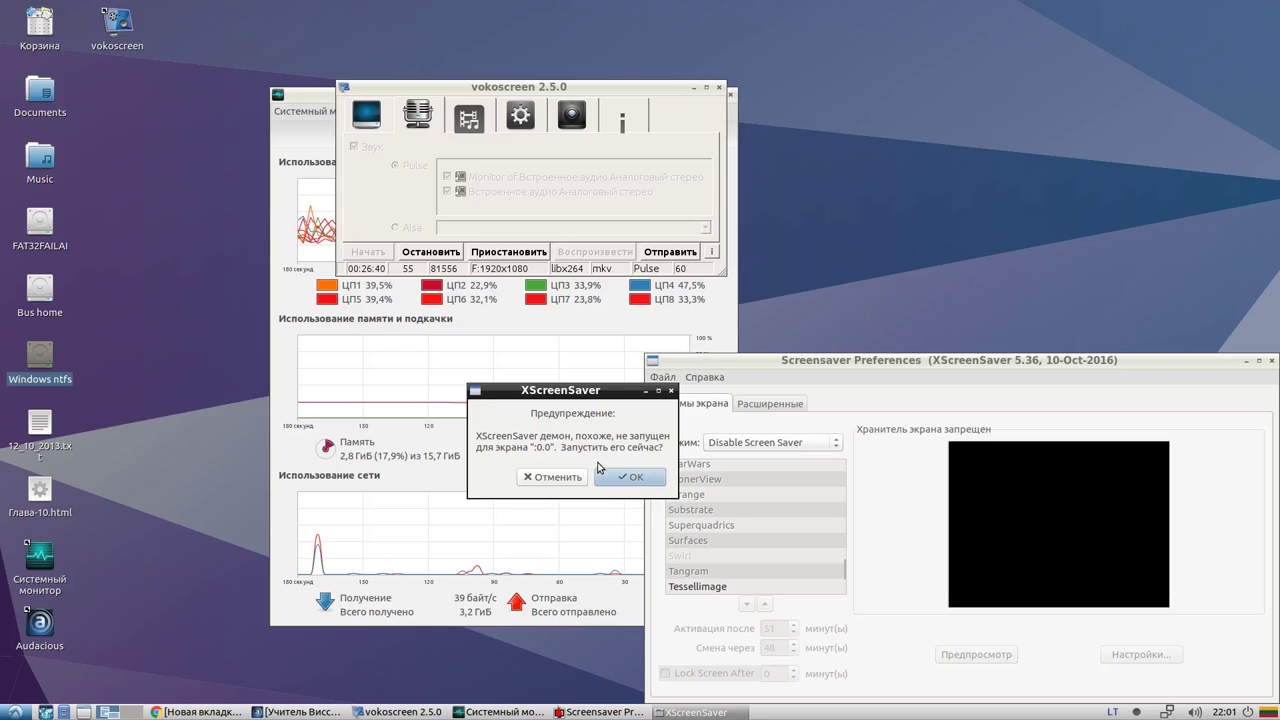
pyautogui.click(555, 477)
pyautogui.moveTo(752, 364); pyautogui.dragTo(380, 241)
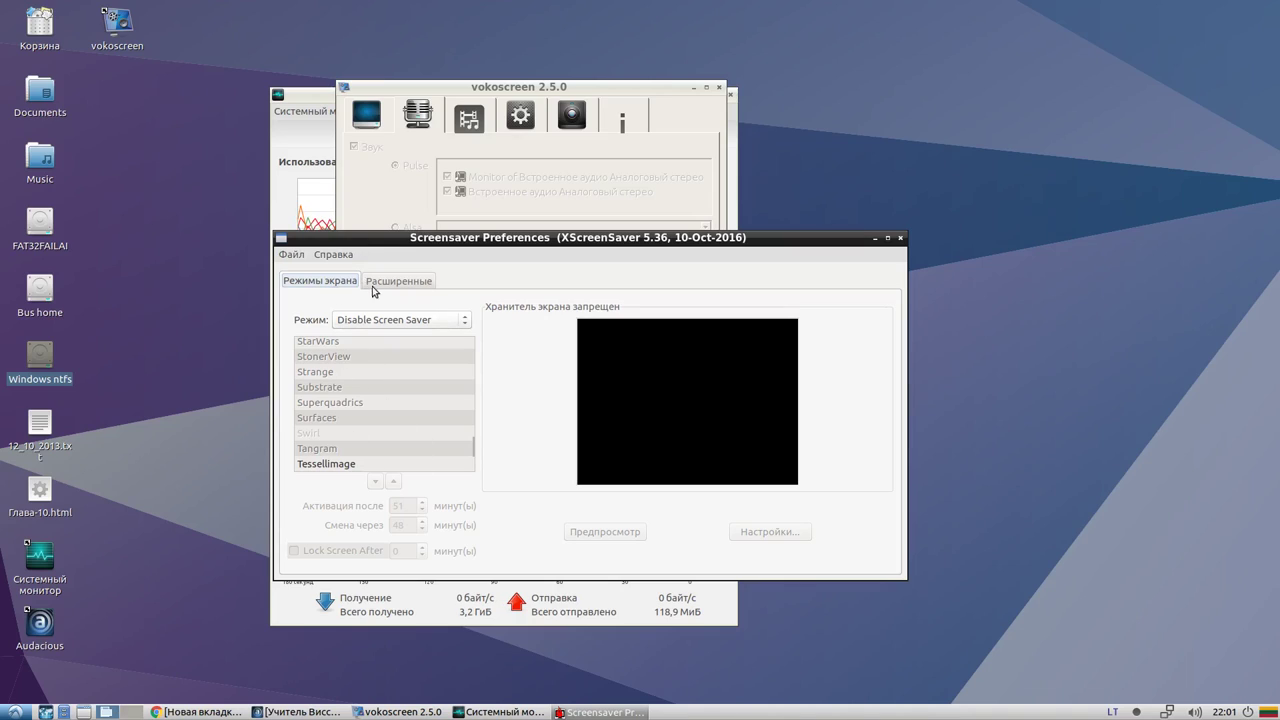
# Keep the mode at Disable Screen Saver and quit the preferences via File > Exit
pyautogui.click(398, 325)
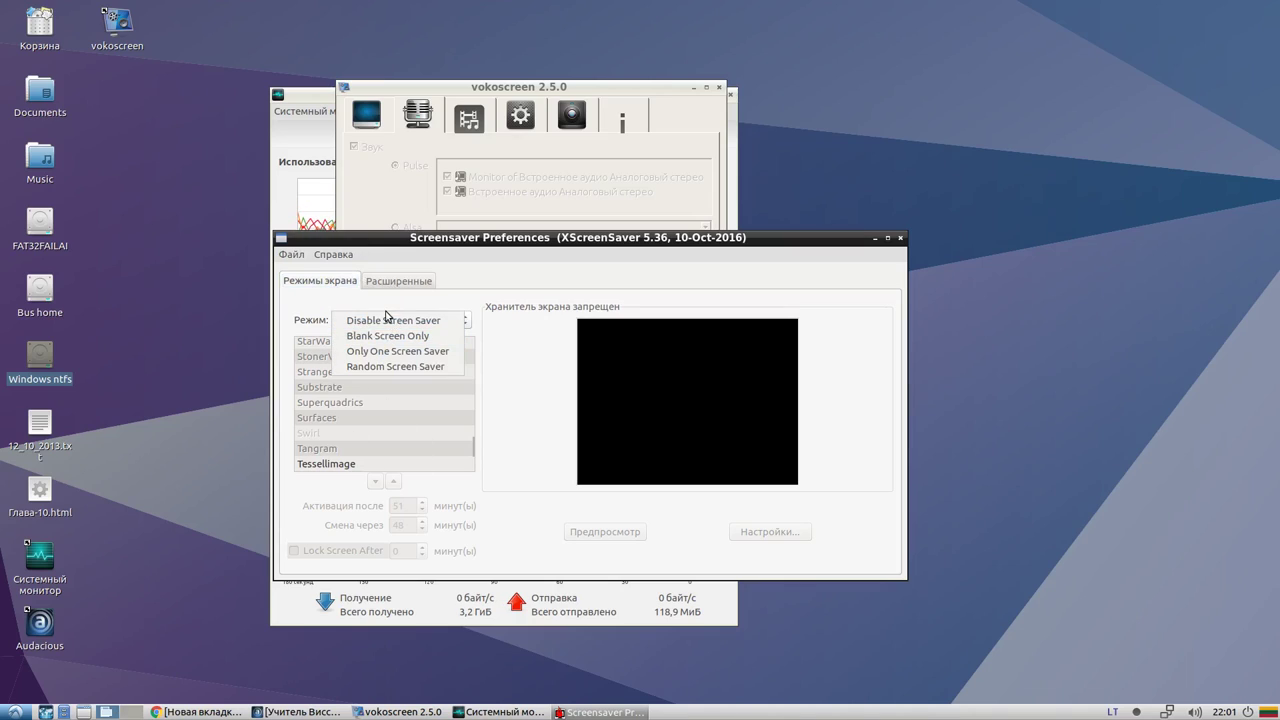
pyautogui.click(390, 320)
pyautogui.click(300, 255)
pyautogui.click(300, 255)
pyautogui.click(300, 255)
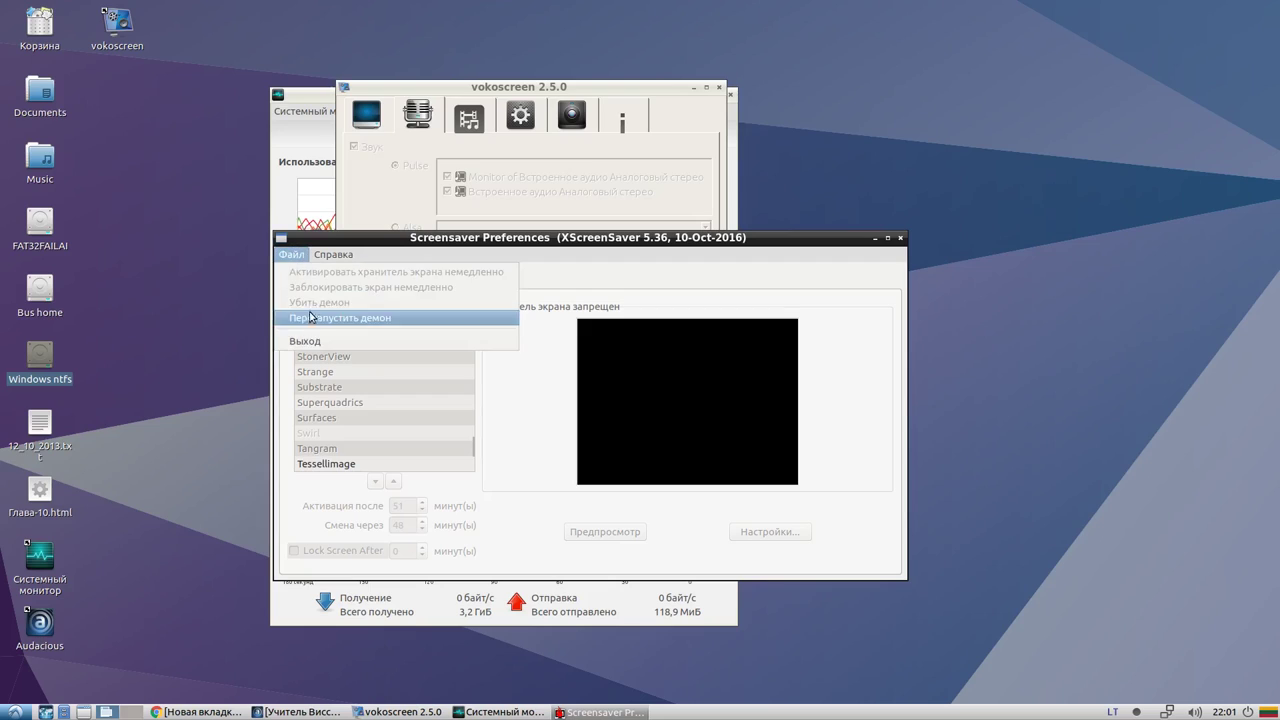
pyautogui.click(305, 341)
pyautogui.click(14, 712)
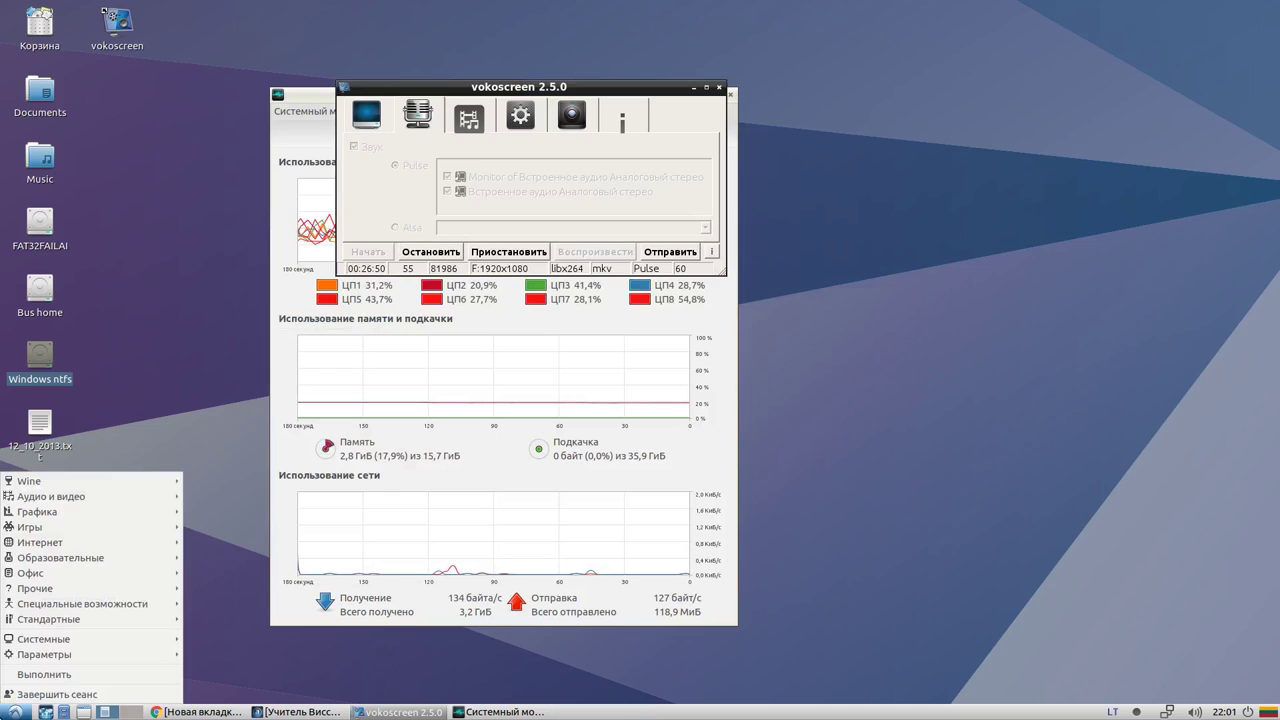
# Open the Thunar file manager preferences from the Параметры submenu
pyautogui.moveTo(90, 655)
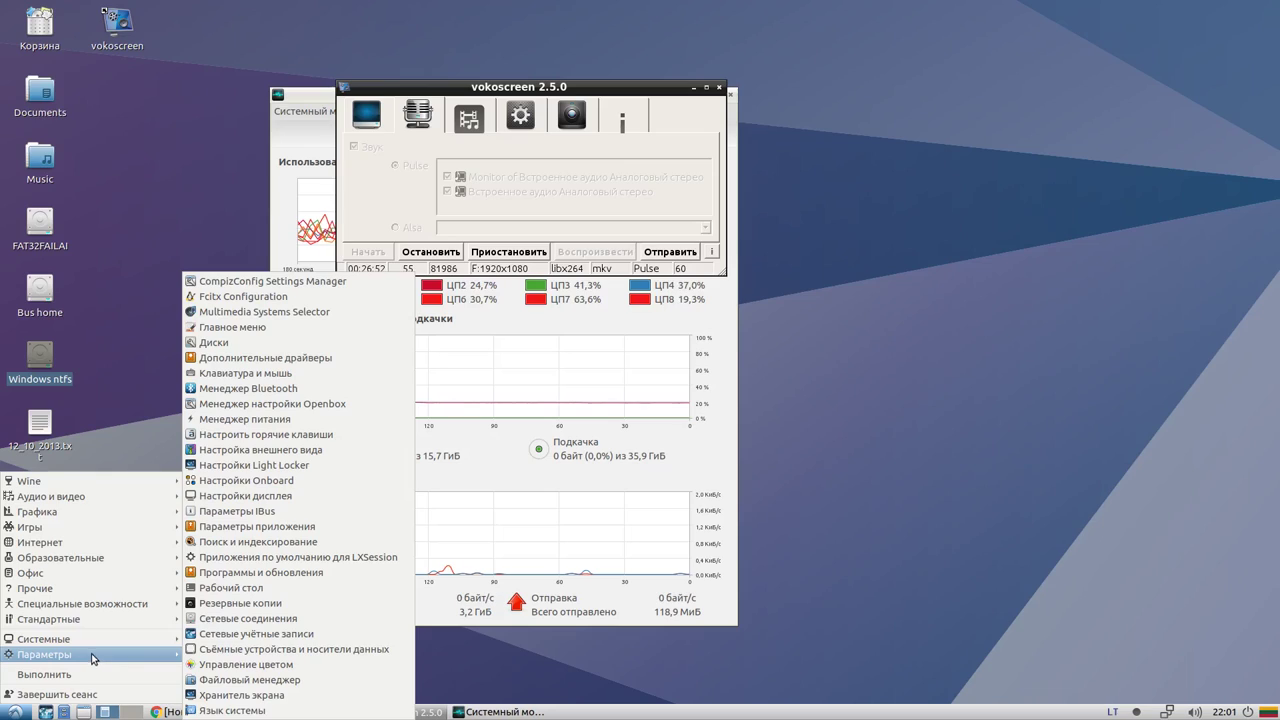
pyautogui.moveTo(110, 639)
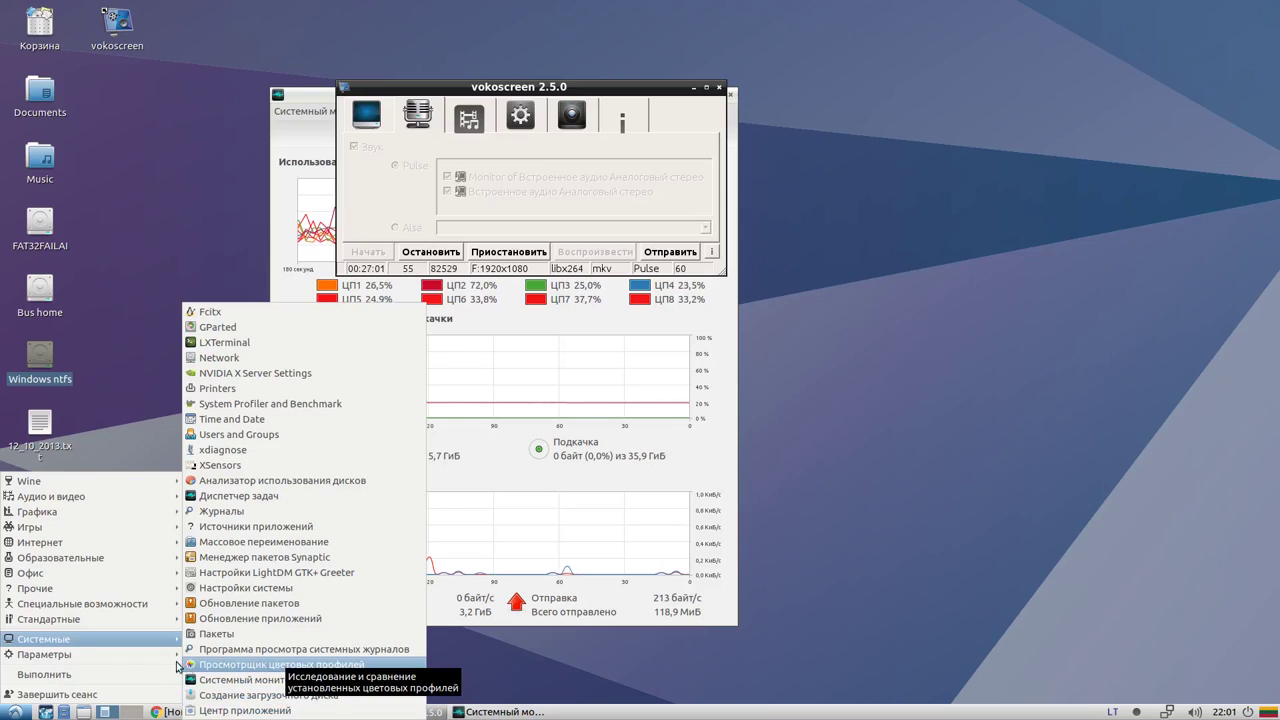
pyautogui.moveTo(150, 654)
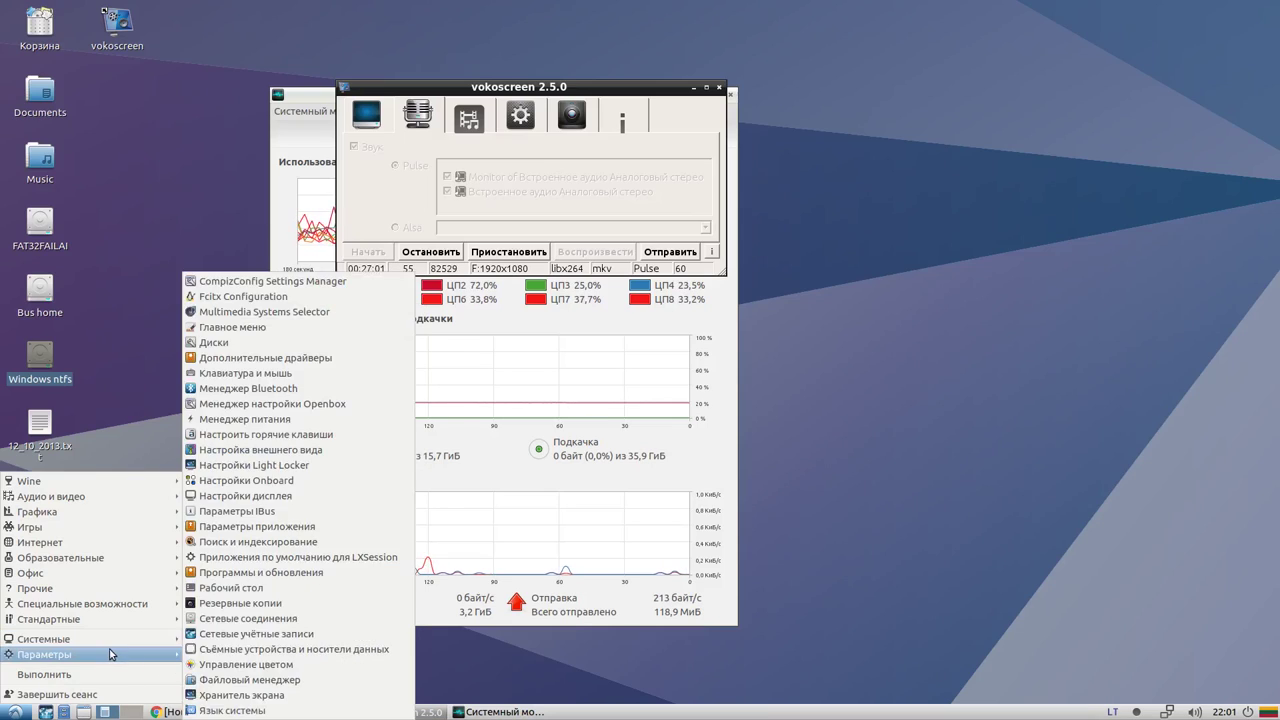
pyautogui.click(275, 686)
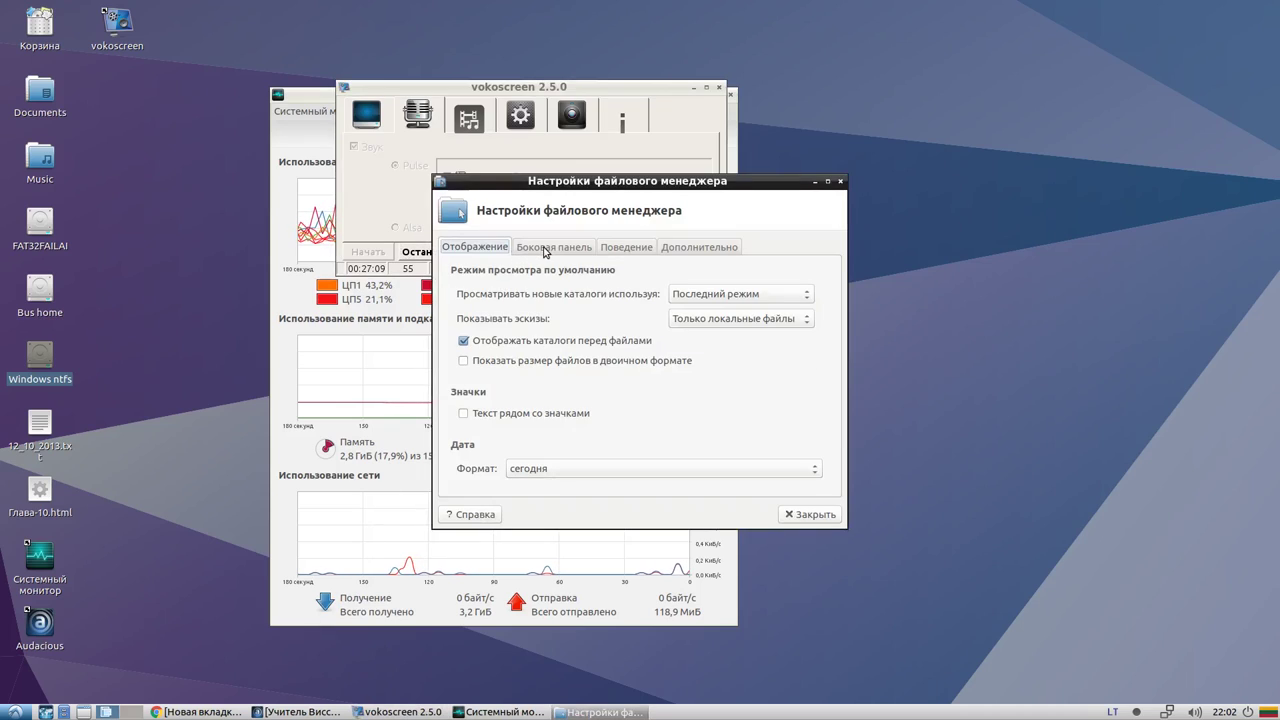
# Review the Side Pane, Behaviour and Advanced tabs, then close the preferences unchanged
pyautogui.click(544, 248)
pyautogui.click(477, 248)
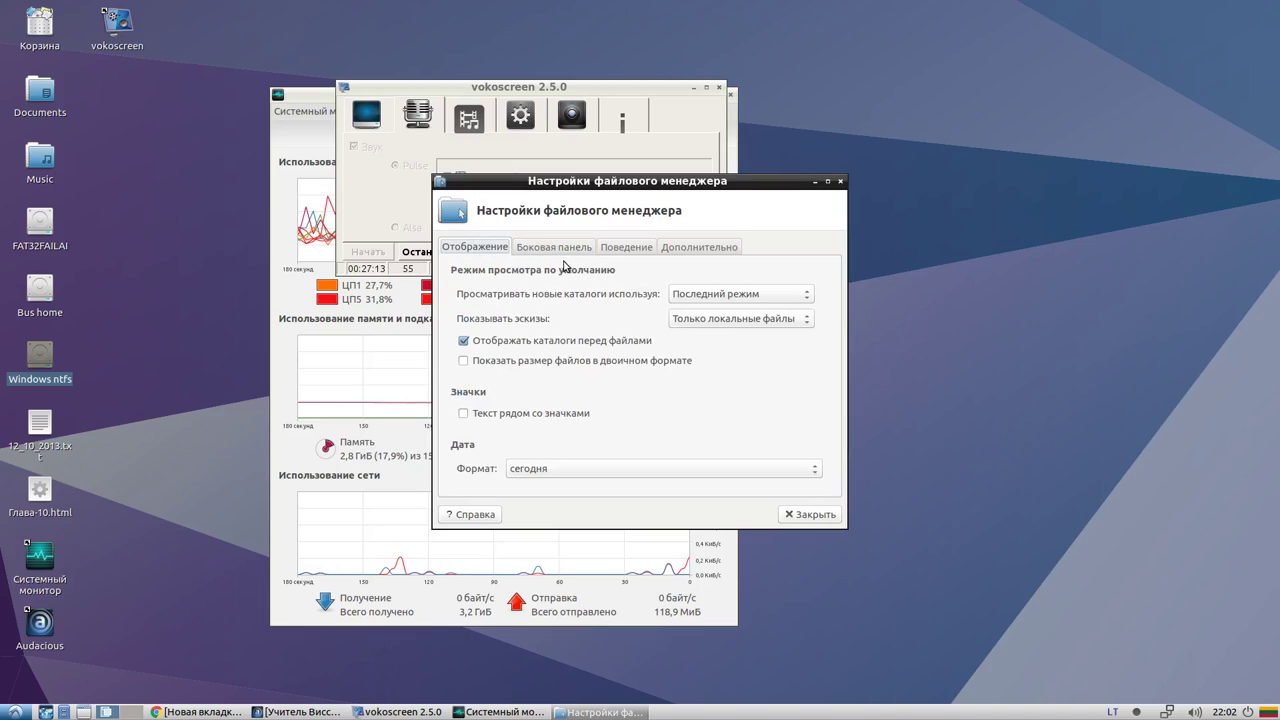
pyautogui.click(623, 249)
pyautogui.click(671, 247)
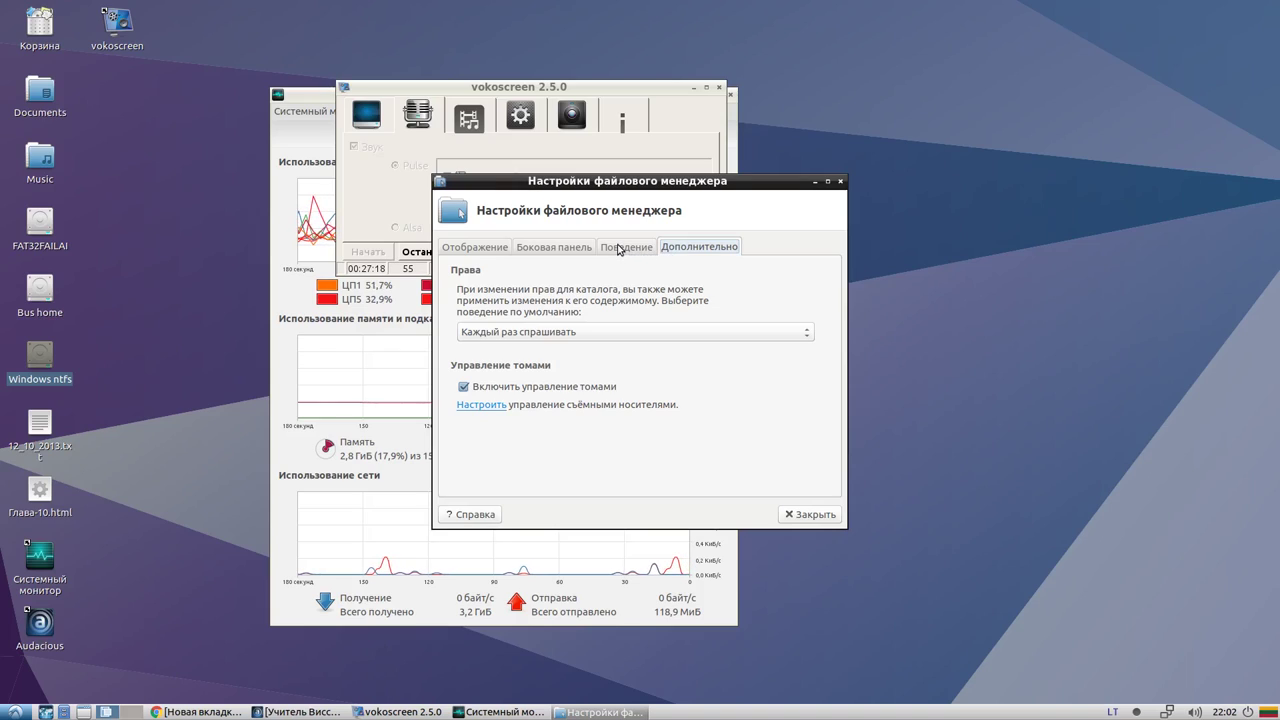
pyautogui.click(618, 249)
pyautogui.click(556, 249)
pyautogui.click(480, 249)
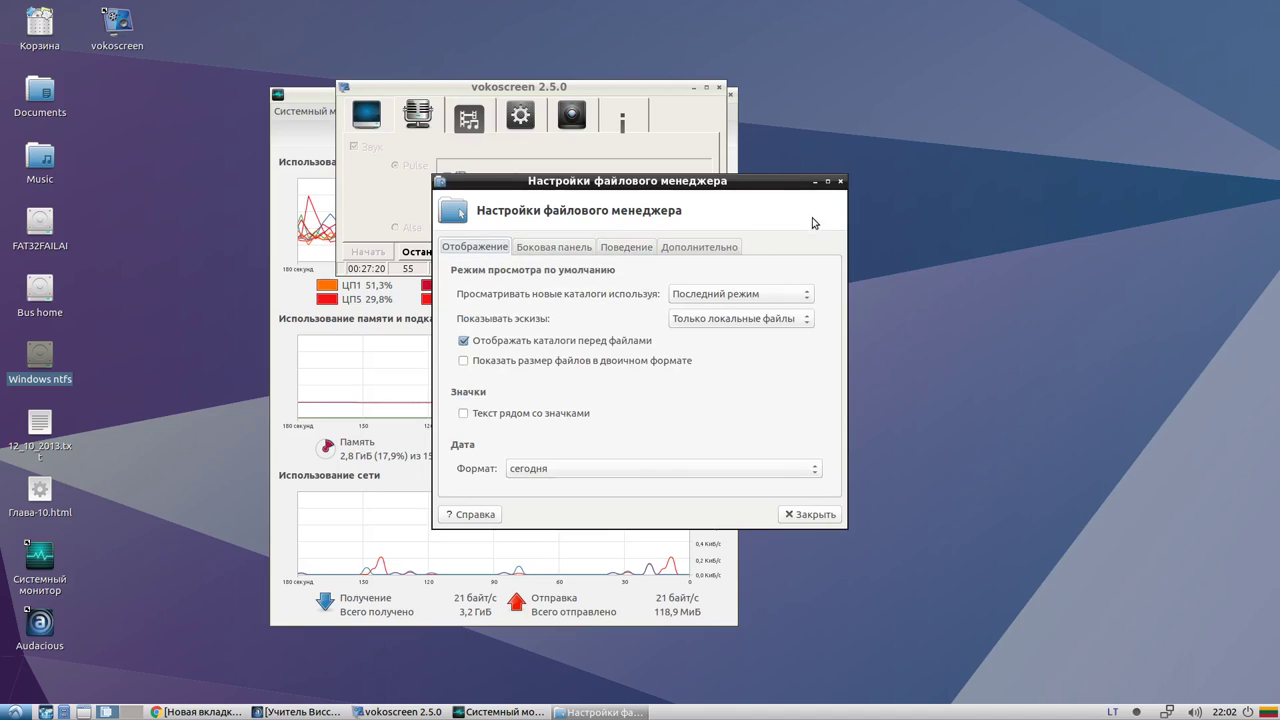
pyautogui.click(841, 181)
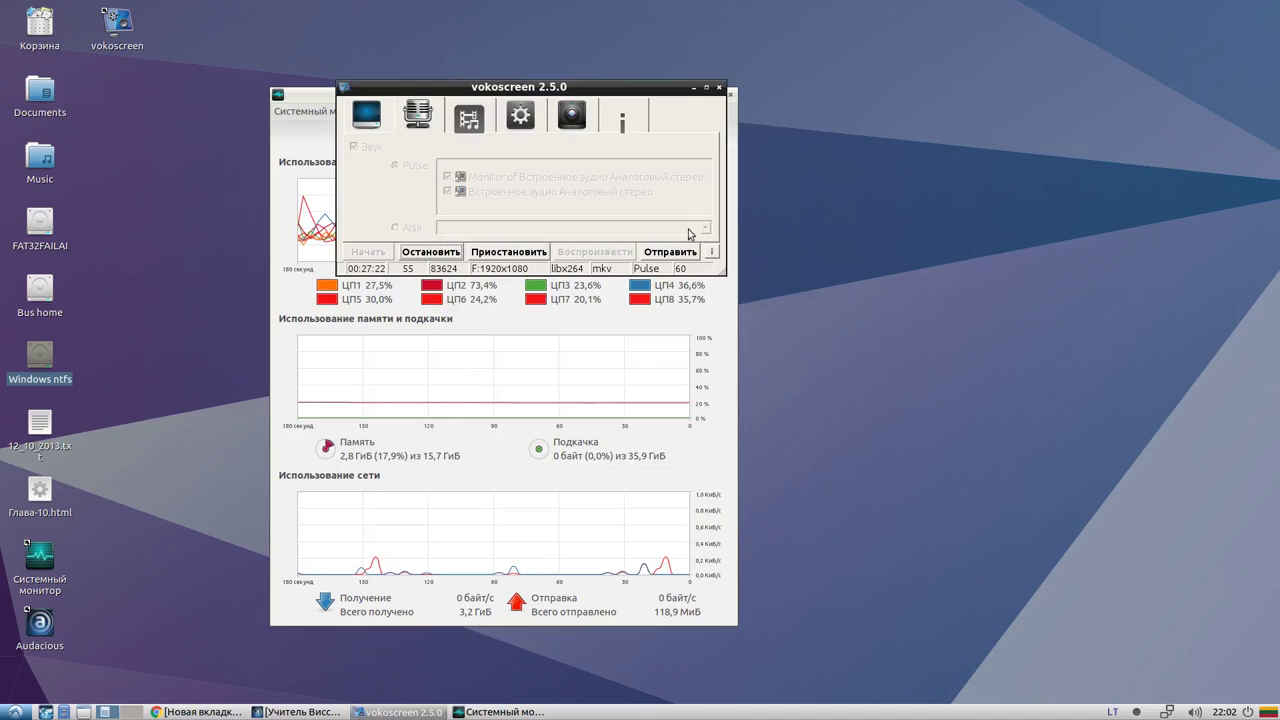
# Open LXTerminal from the Системные submenu and run thunar to show /home/al
pyautogui.click(14, 712)
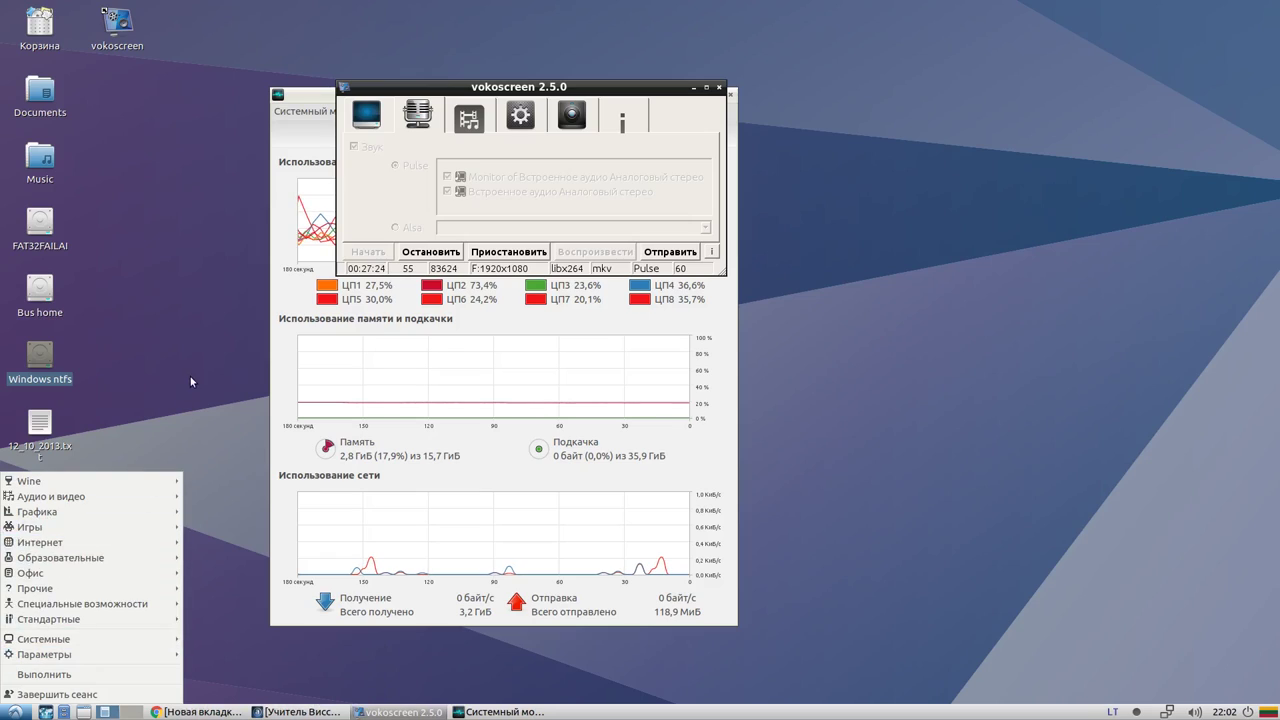
pyautogui.click(181, 428)
pyautogui.click(14, 712)
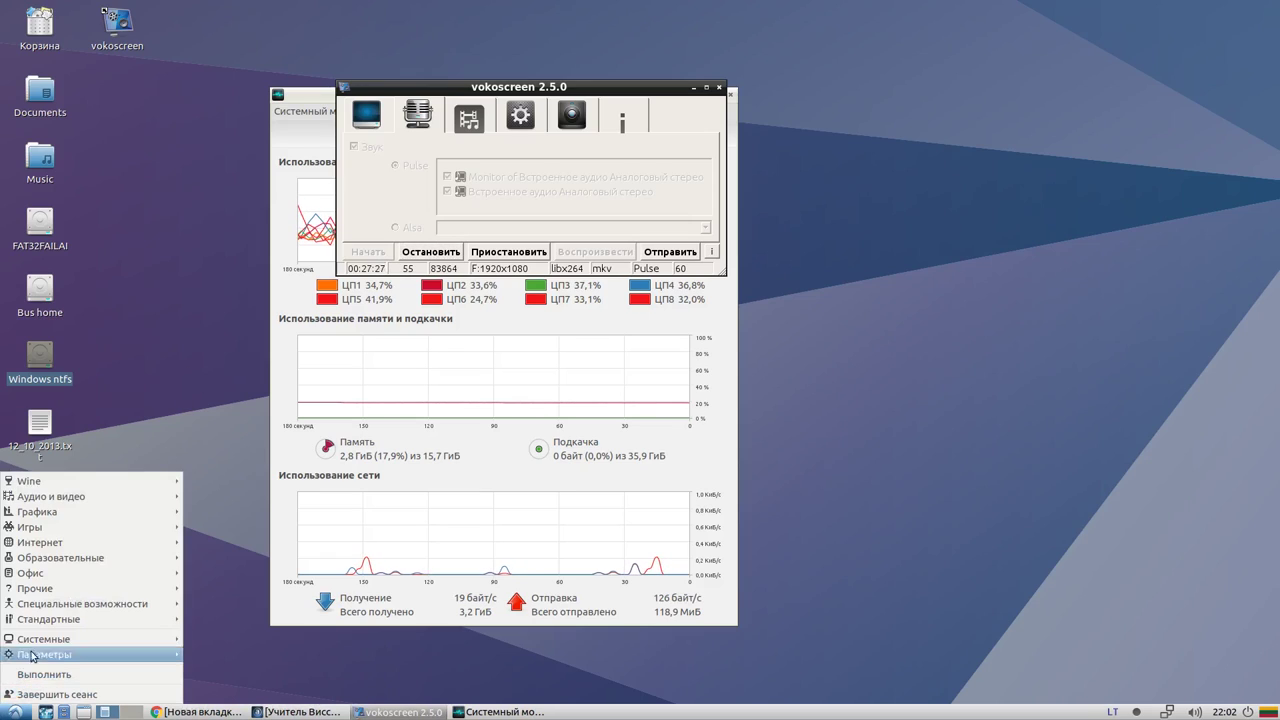
pyautogui.moveTo(62, 621)
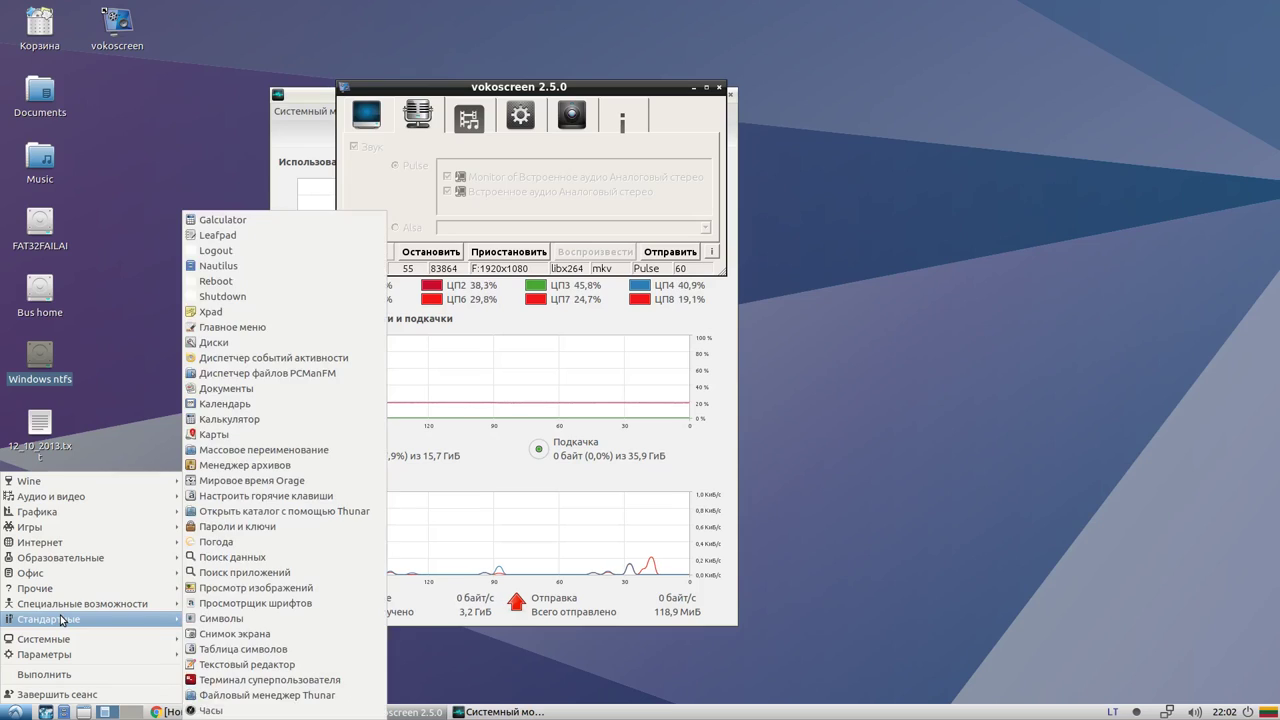
pyautogui.moveTo(64, 643)
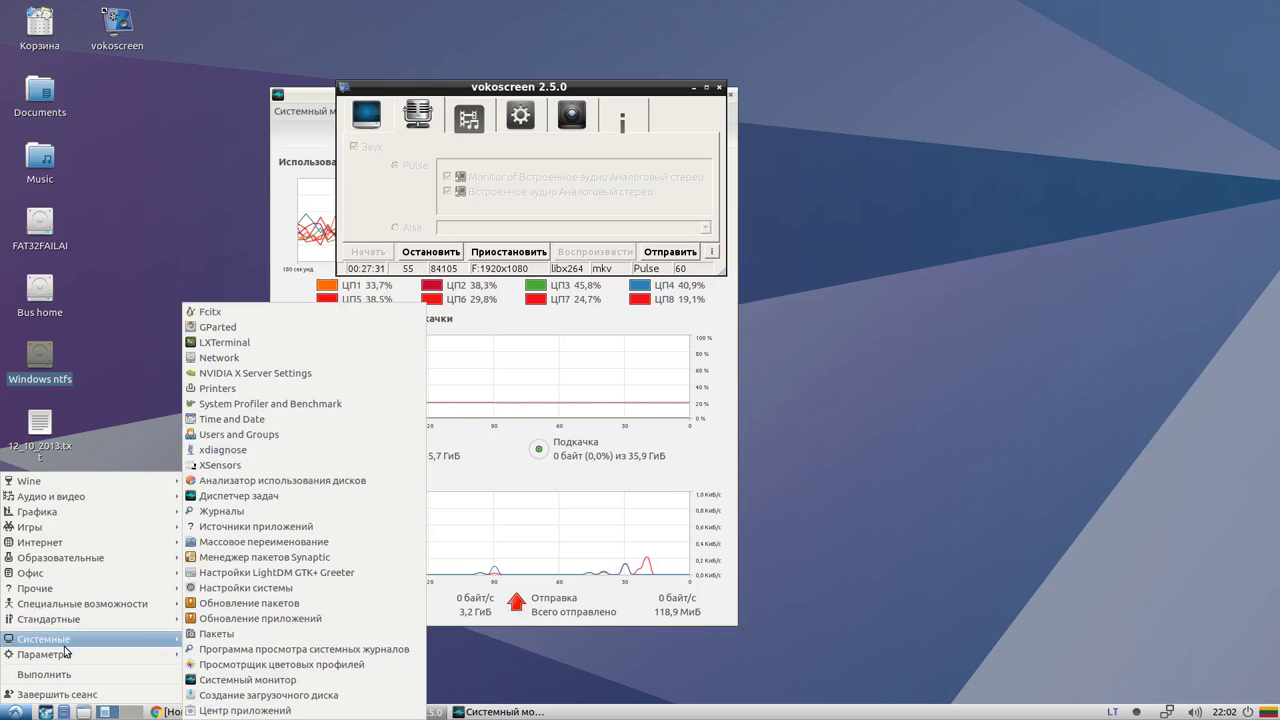
pyautogui.click(240, 343)
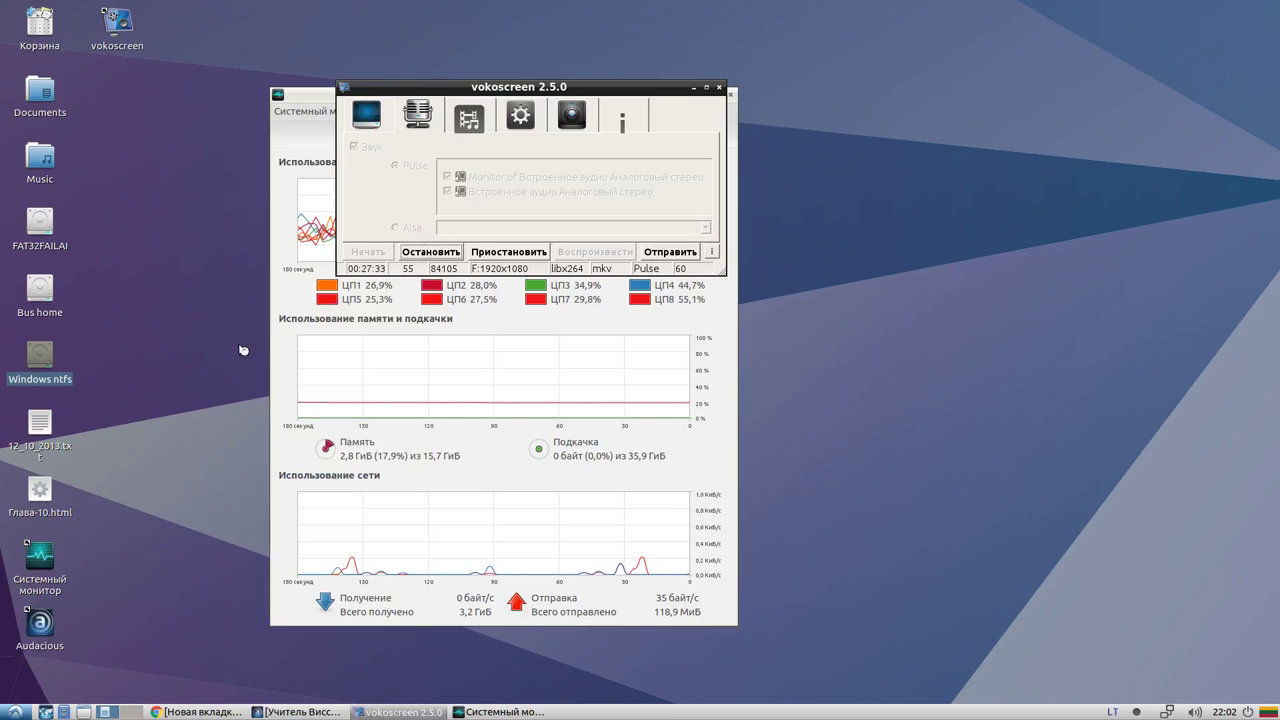
pyautogui.write('thu')
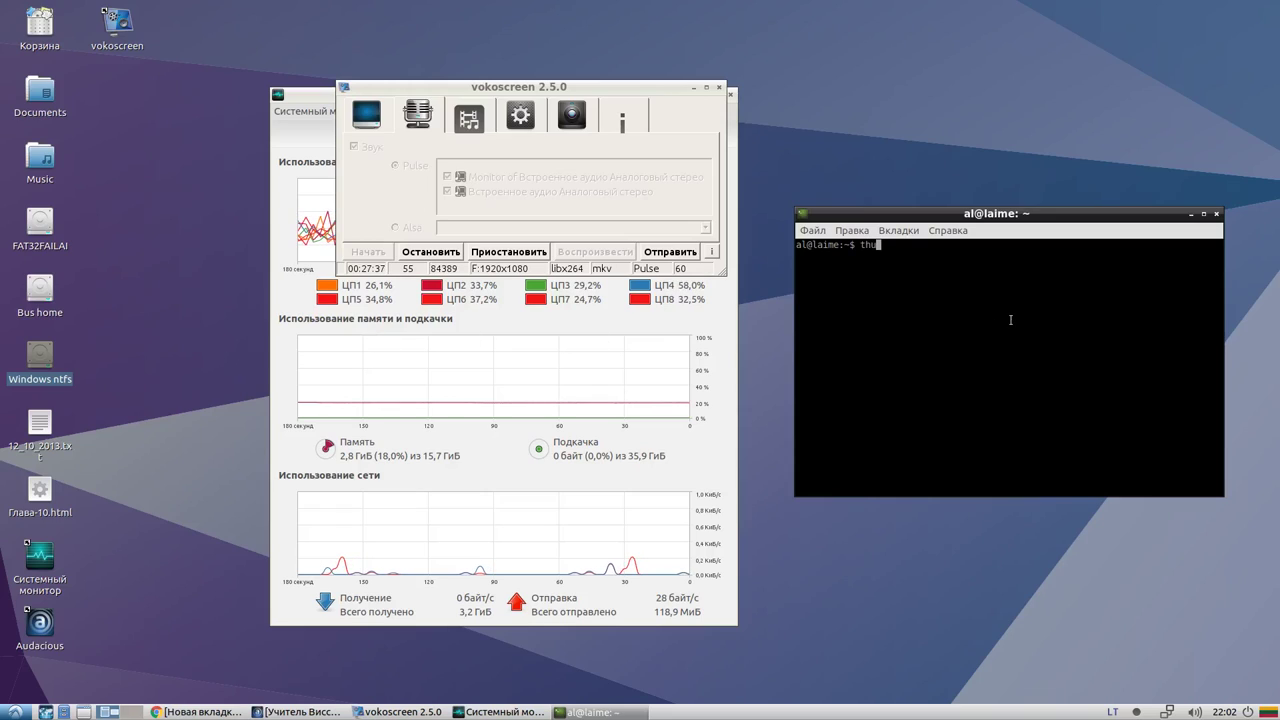
pyautogui.write('na')
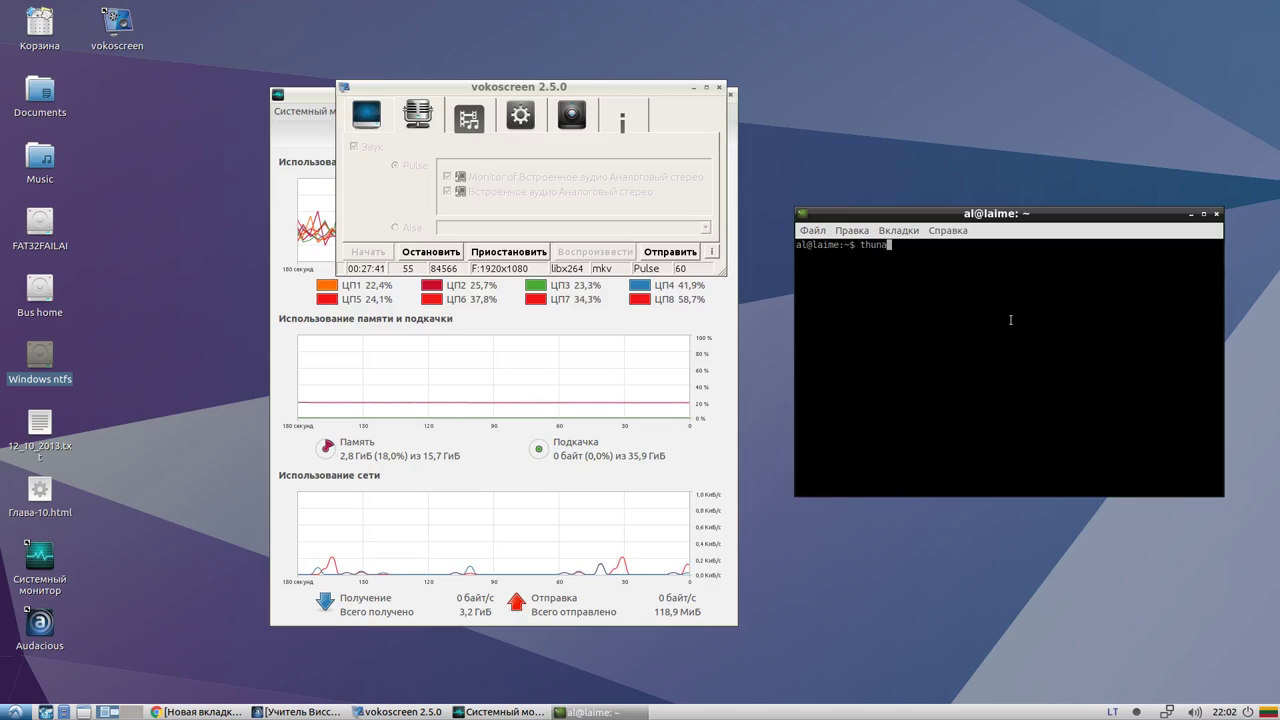
pyautogui.write('r')
pyautogui.press('Return')
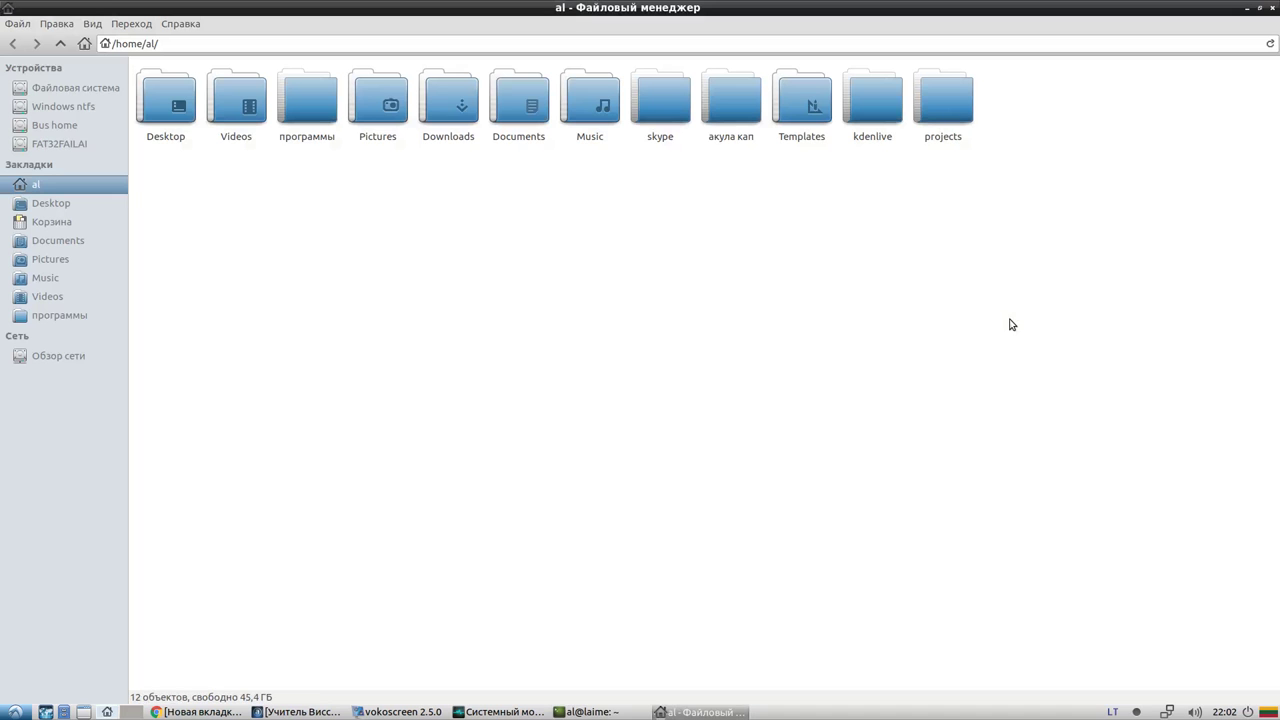
# Browse the Documents, Pictures, Music, Trash and Desktop folders from the sidebar
pyautogui.click(57, 240)
pyautogui.click(57, 259)
pyautogui.click(56, 278)
pyautogui.click(65, 240)
pyautogui.click(63, 220)
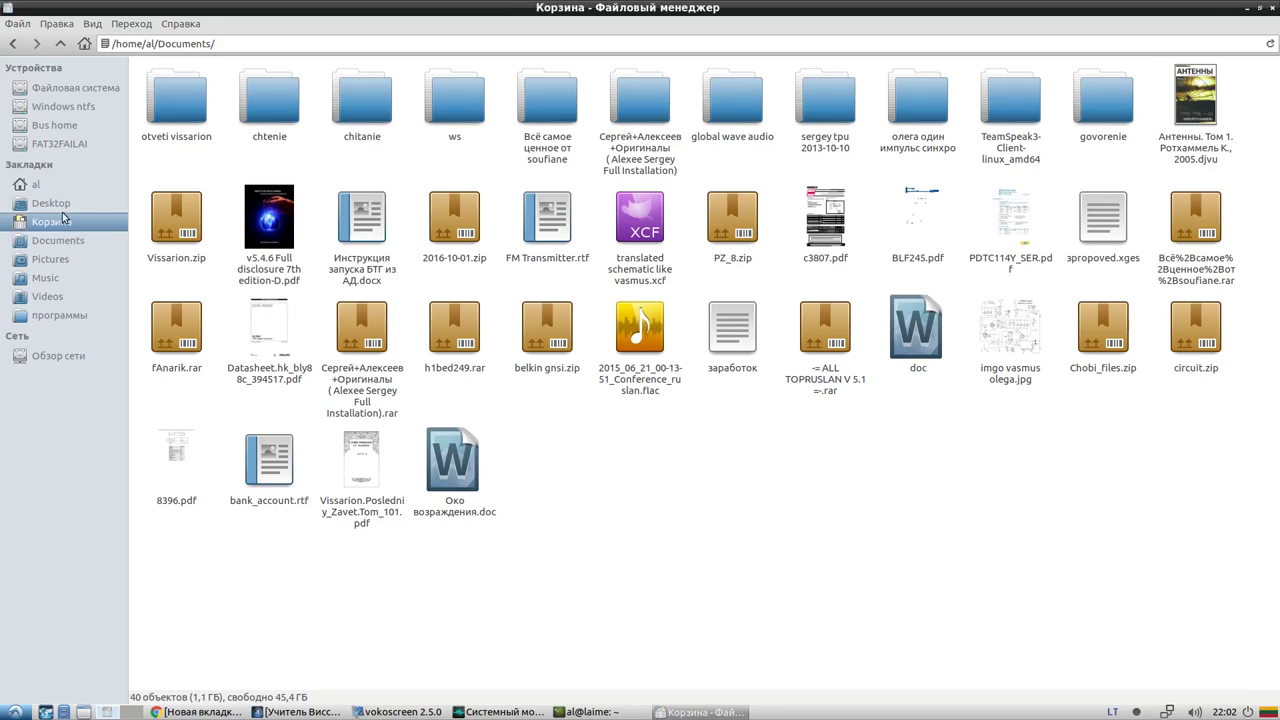
pyautogui.click(62, 203)
# Look through the FAT32FAILAI, Bus home, Windows ntfs and root file system drives
pyautogui.click(59, 145)
pyautogui.click(58, 125)
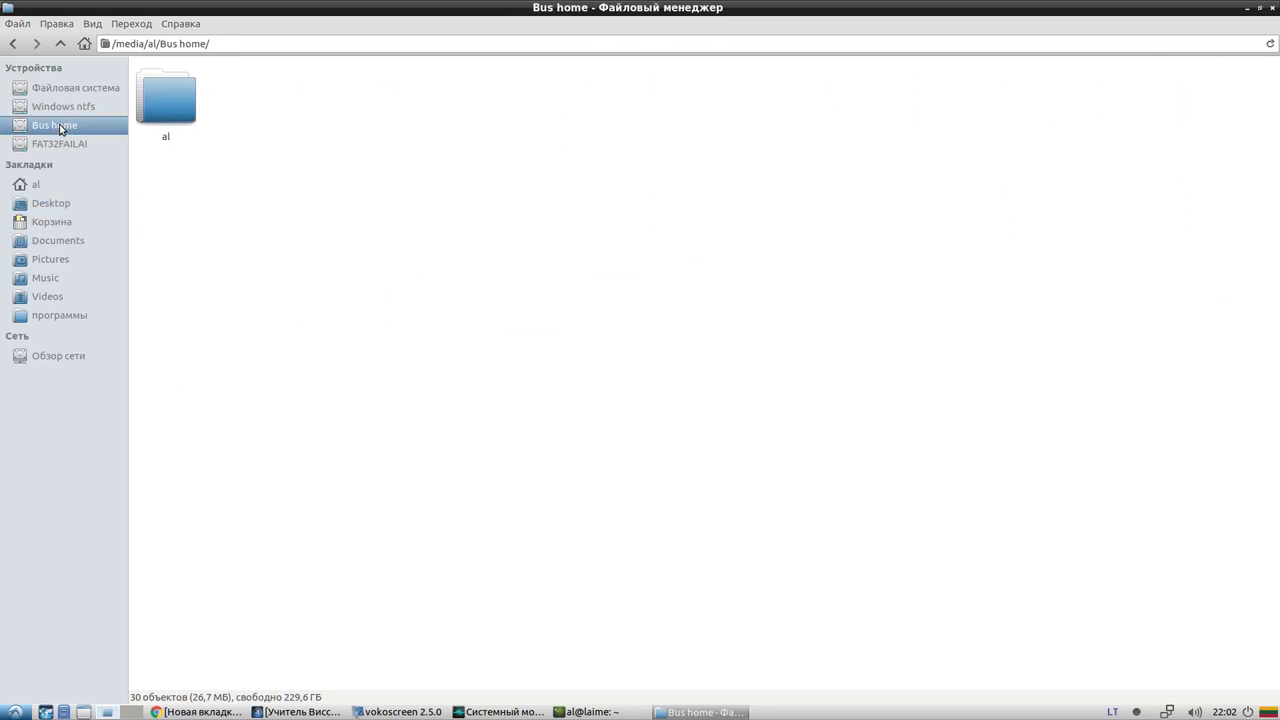
pyautogui.click(60, 106)
pyautogui.click(61, 89)
pyautogui.click(60, 106)
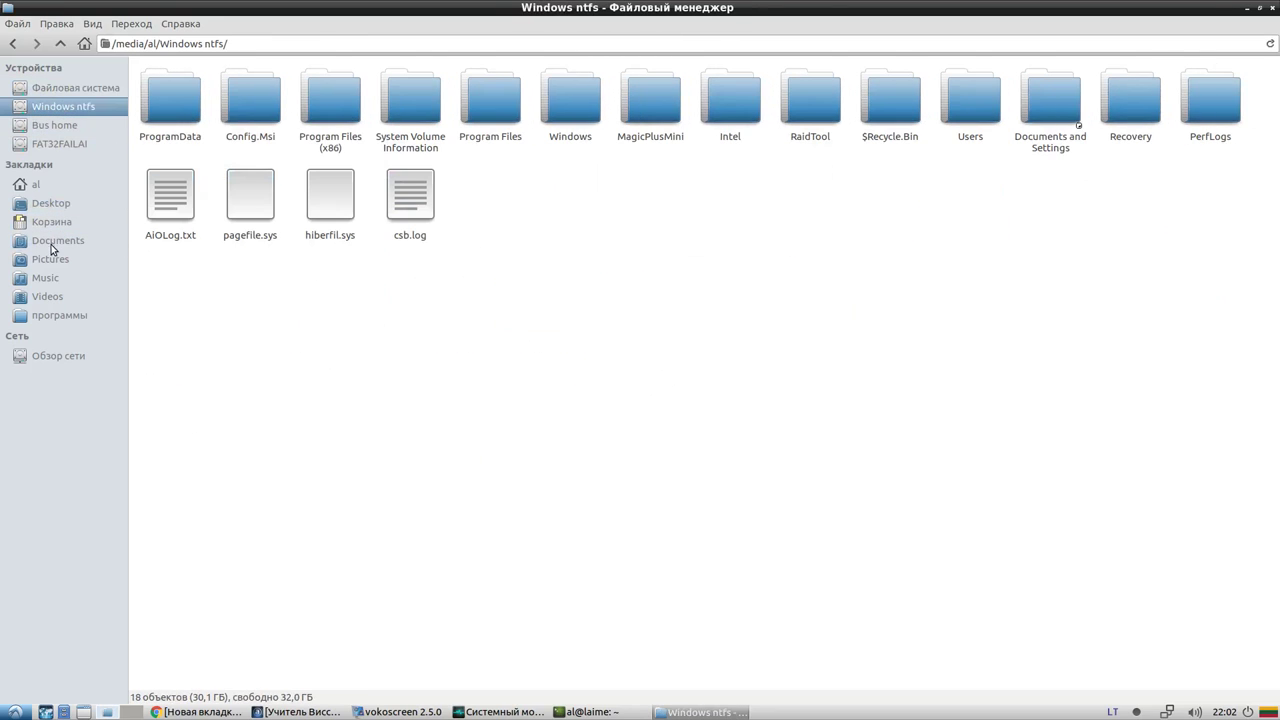
# Revisit Music, Documents, Trash, Desktop and программы, then close Thunar
pyautogui.click(56, 278)
pyautogui.click(63, 243)
pyautogui.click(58, 221)
pyautogui.click(57, 205)
pyautogui.click(55, 242)
pyautogui.click(55, 317)
pyautogui.click(61, 221)
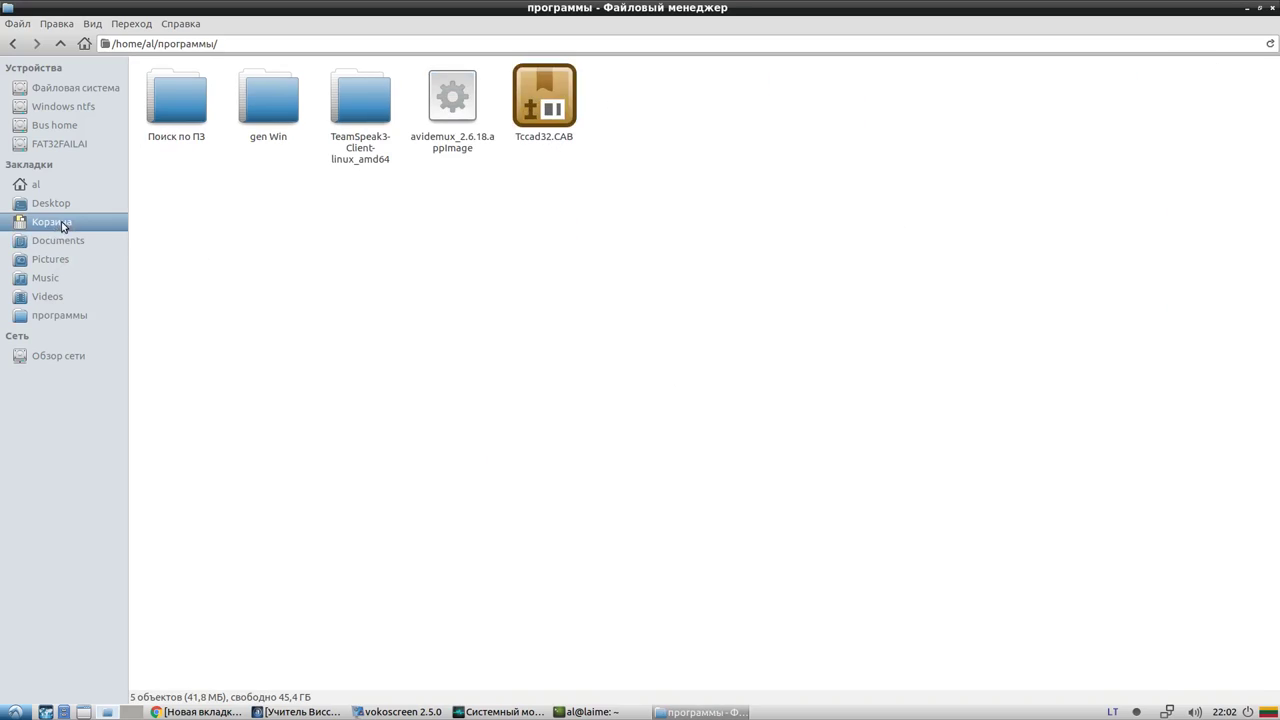
pyautogui.click(57, 203)
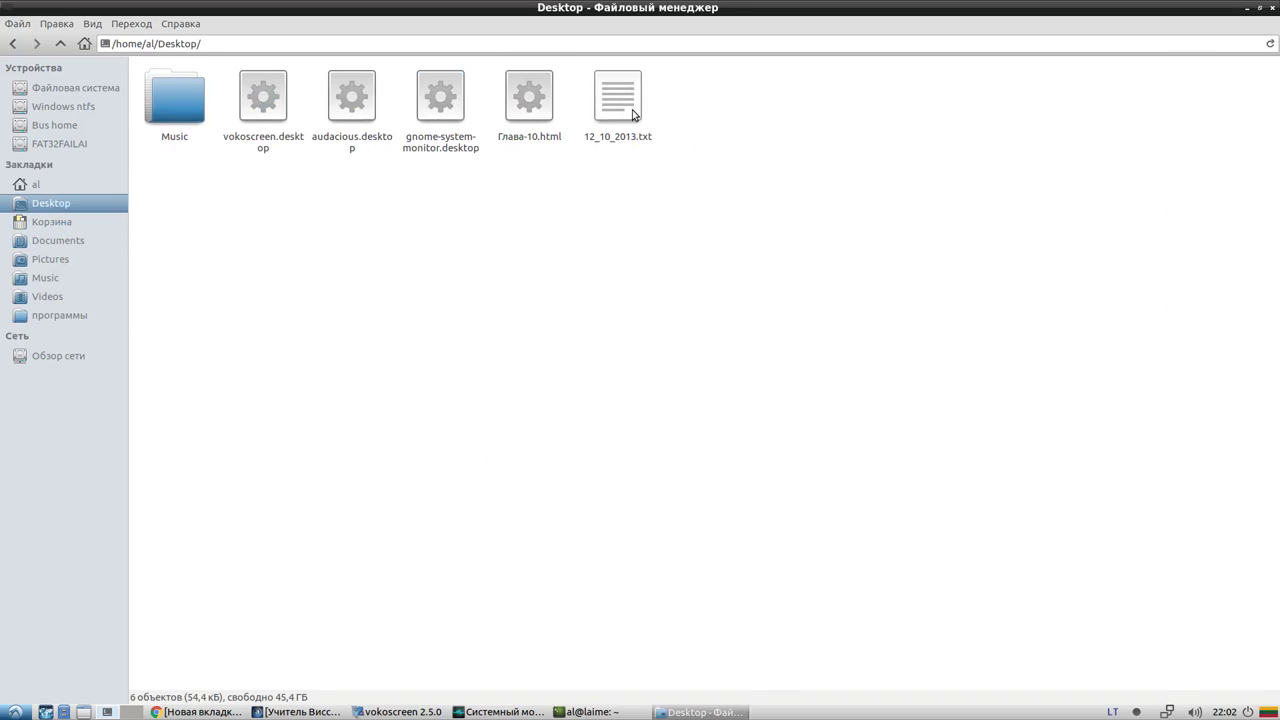
pyautogui.click(1273, 7)
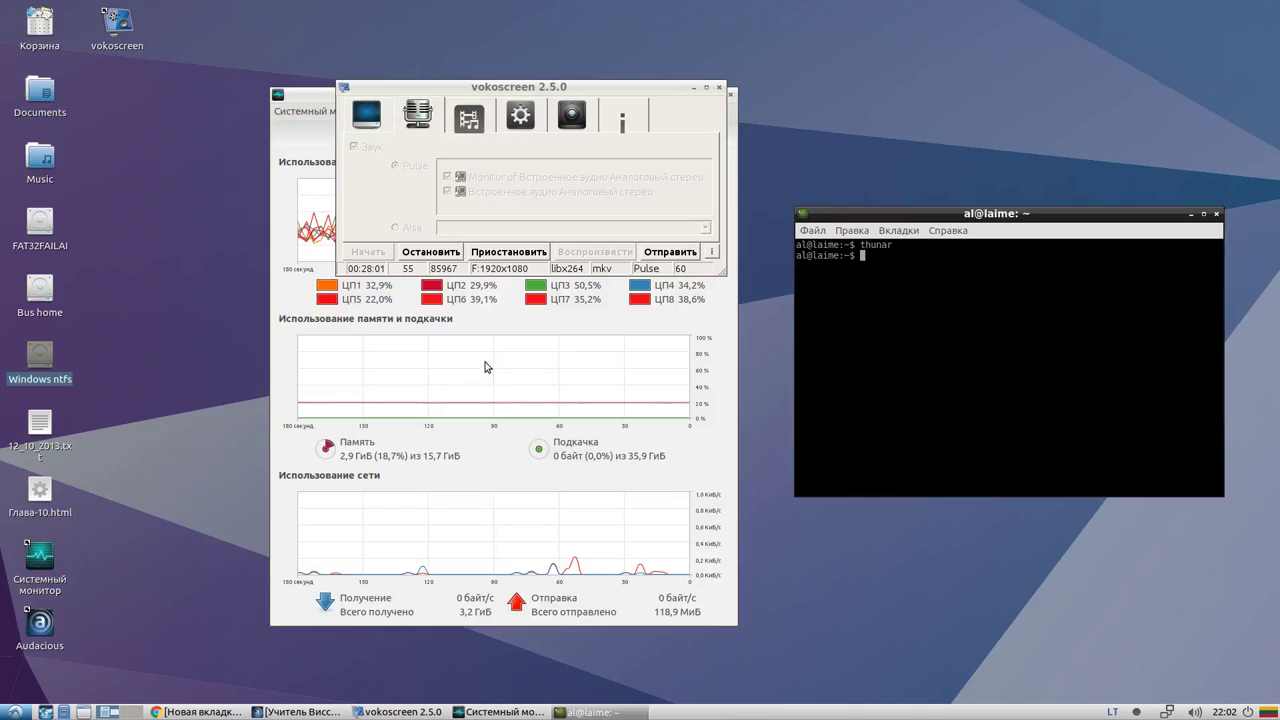
# Drag the vokoscreen window down over the System Monitor's CPU graph
pyautogui.click(483, 88)
pyautogui.moveTo(483, 88); pyautogui.dragTo(325, 187)
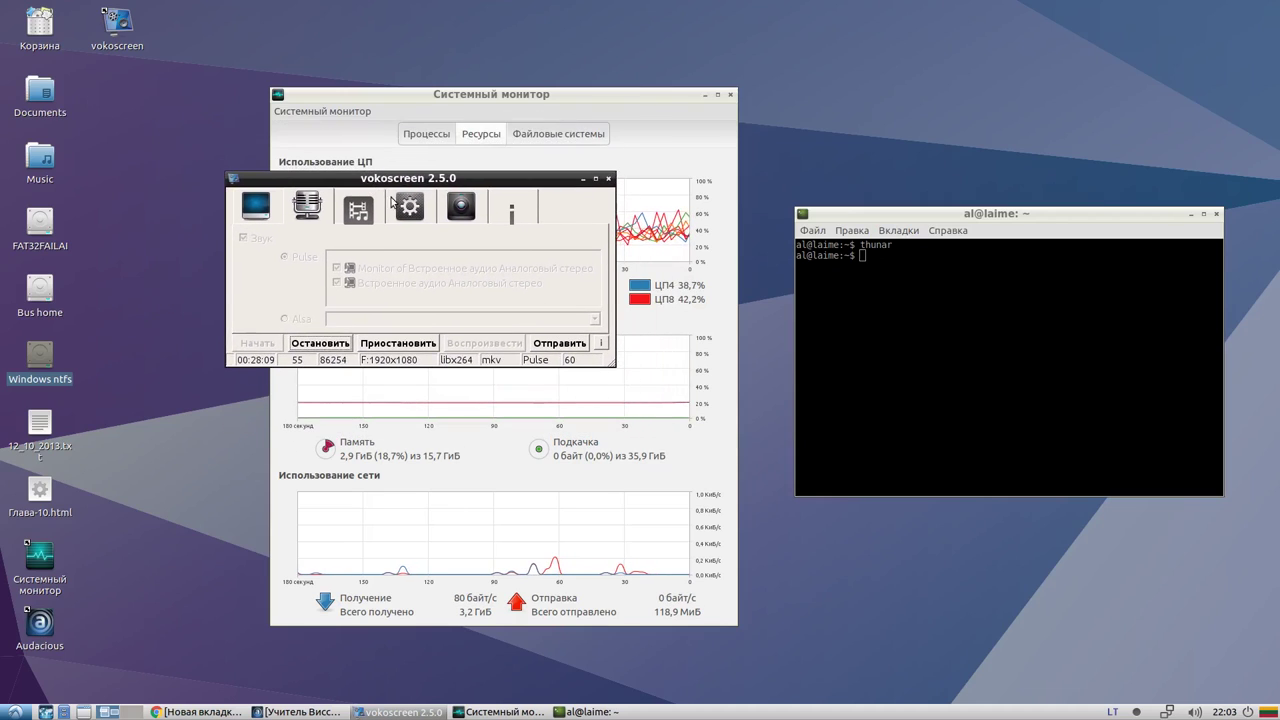
pyautogui.moveTo(409, 184); pyautogui.dragTo(498, 205)
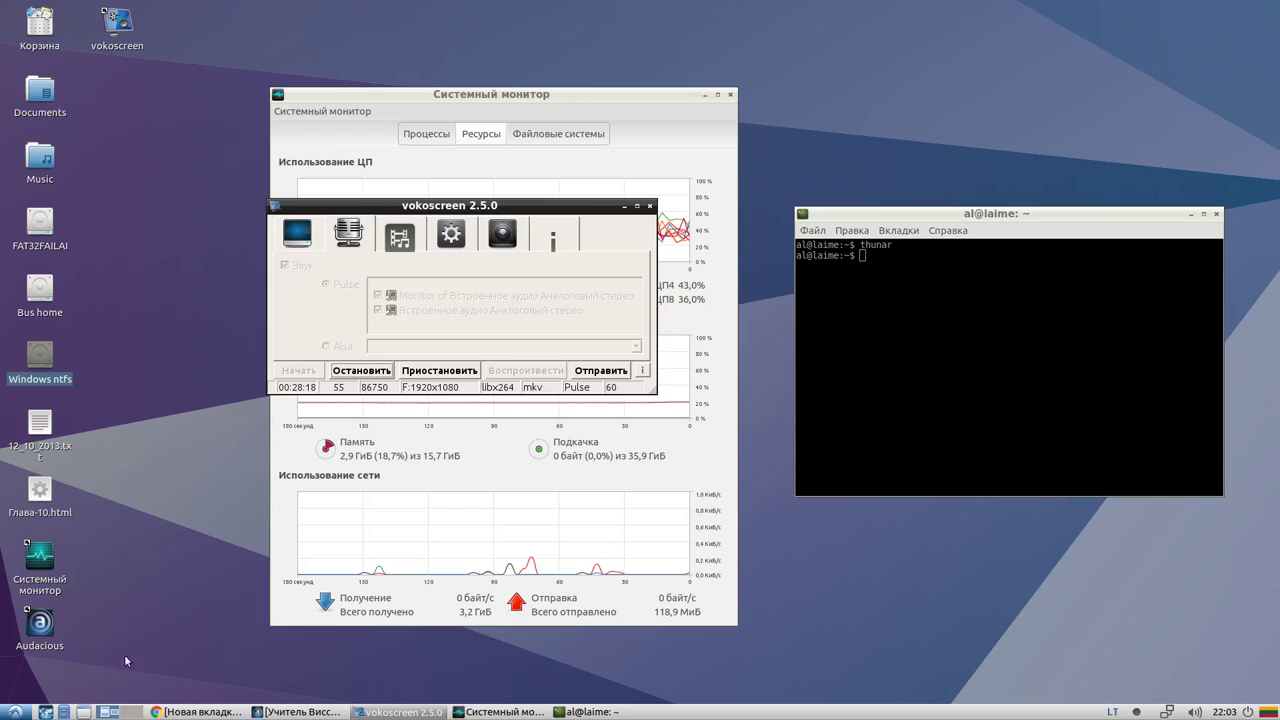
# Browse the applications menu's submenus and close it again
pyautogui.click(14, 712)
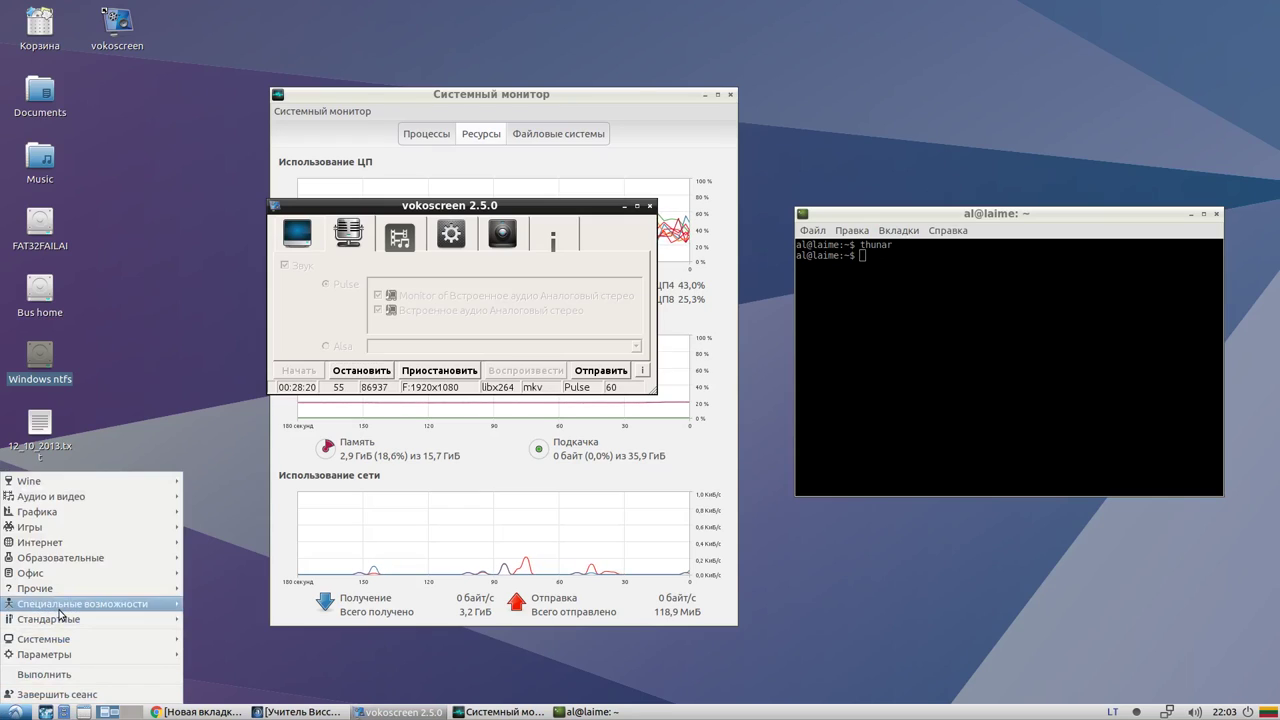
pyautogui.moveTo(55, 620)
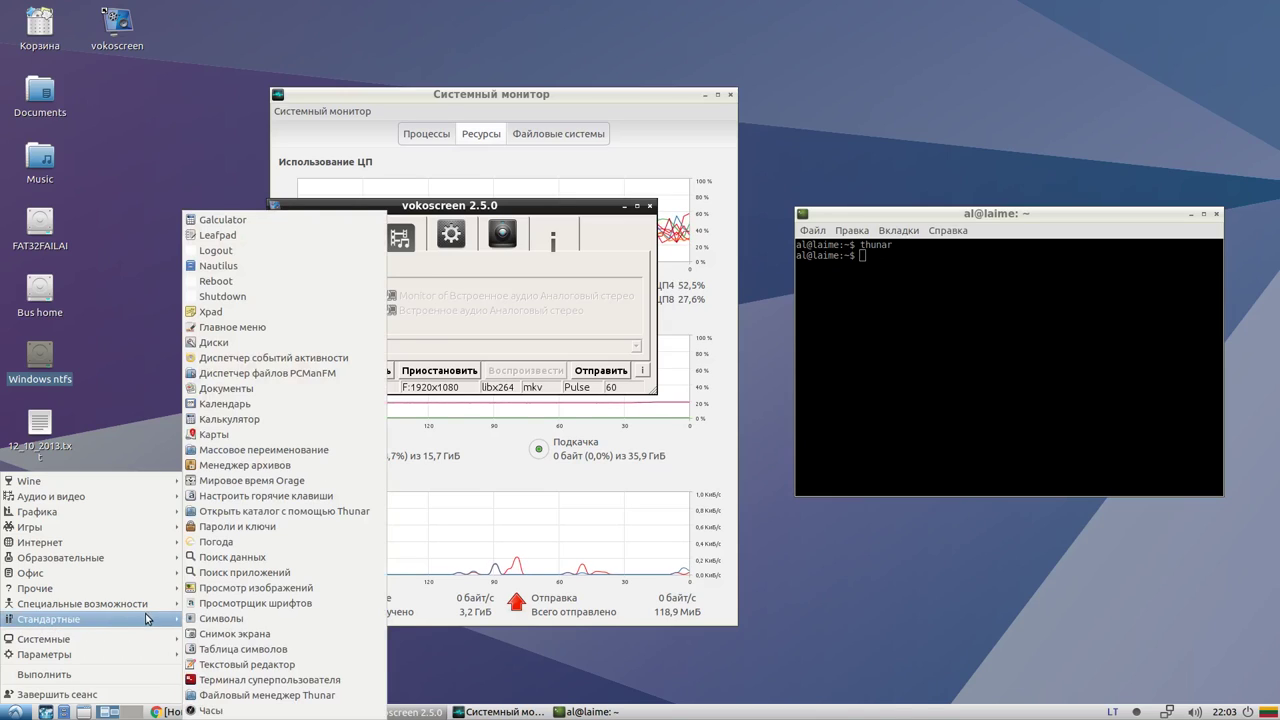
pyautogui.moveTo(105, 640)
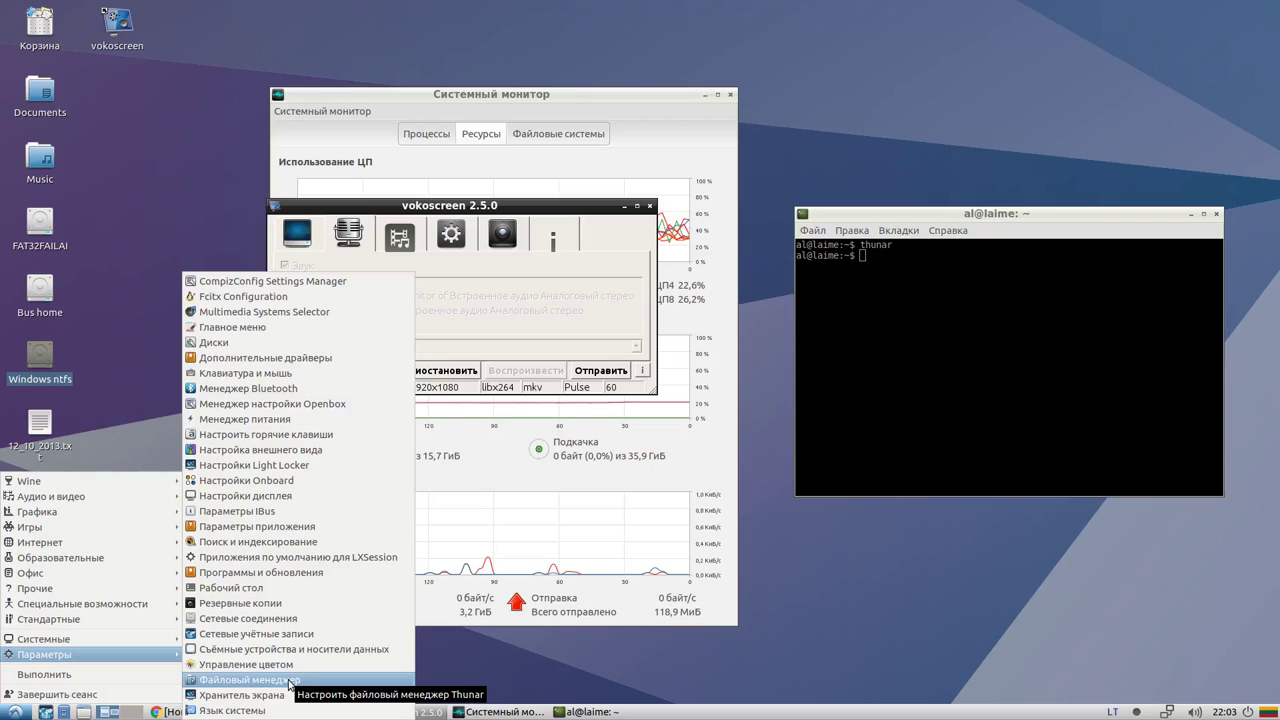
pyautogui.click(277, 666)
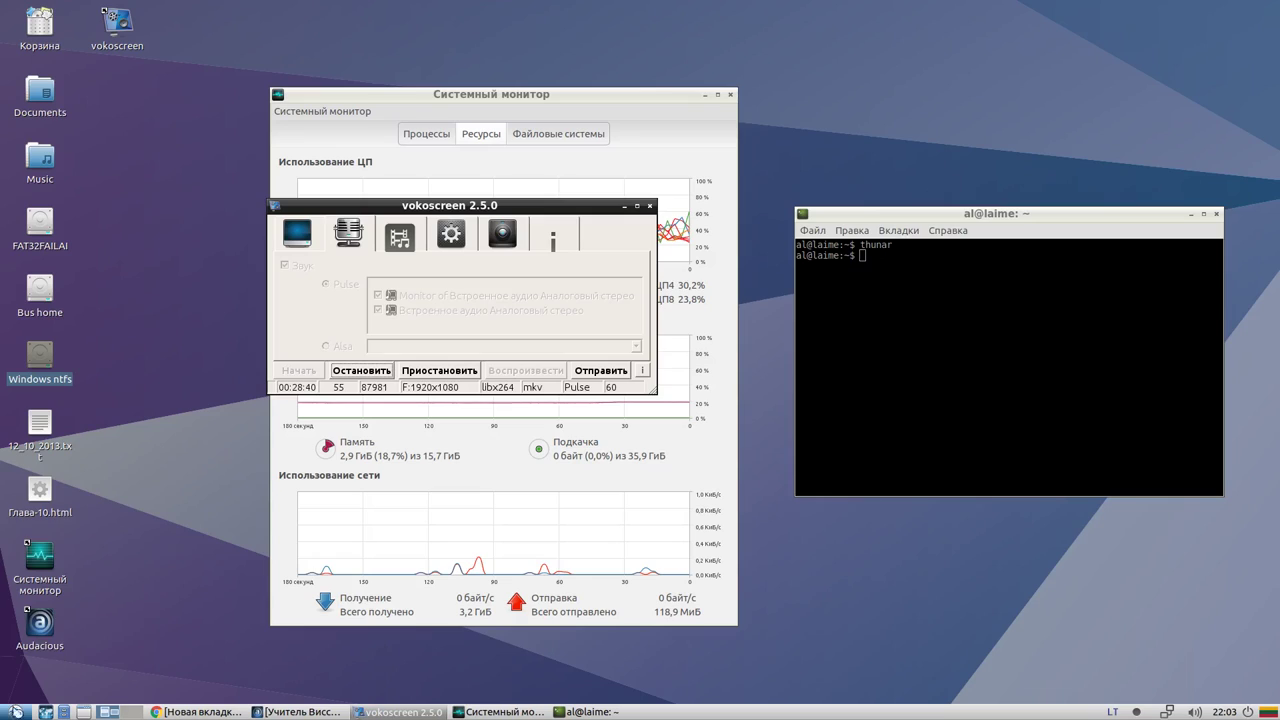
# Open and dismiss the vokoscreen tray options, then bring up the Параметры menu
pyautogui.click(15, 712)
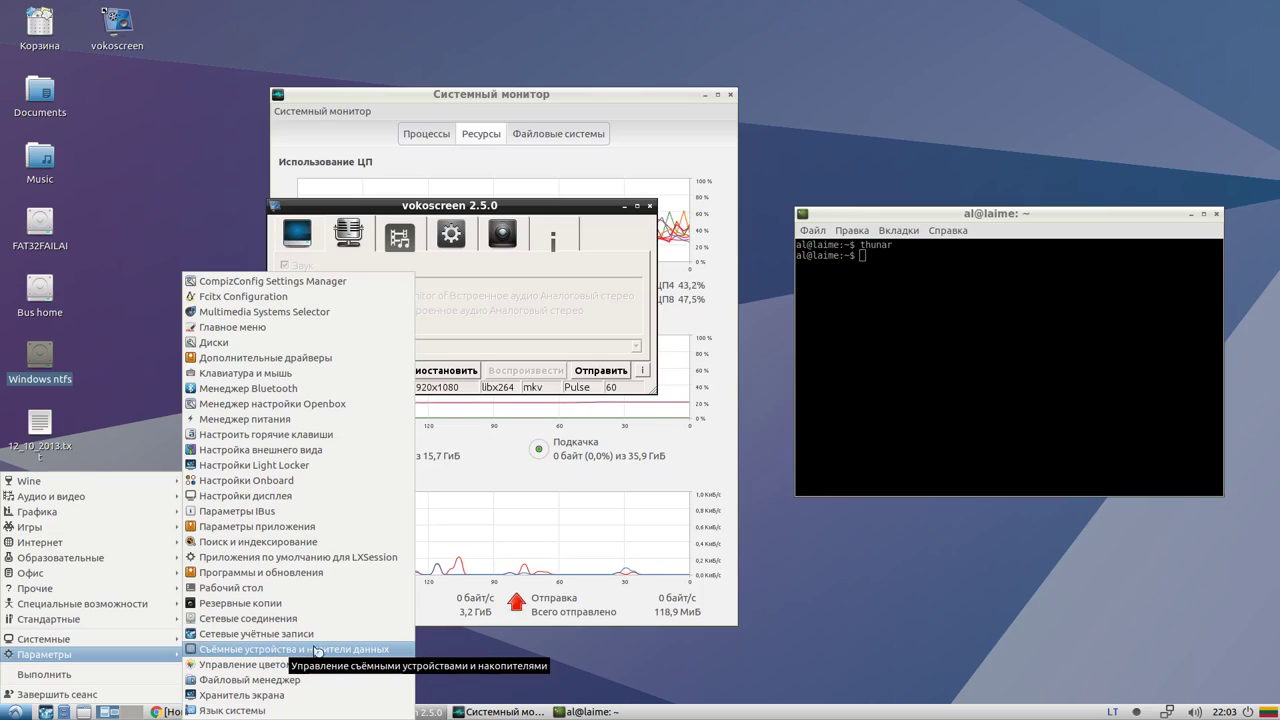
pyautogui.rightClick(1138, 713)
pyautogui.rightClick(1140, 713)
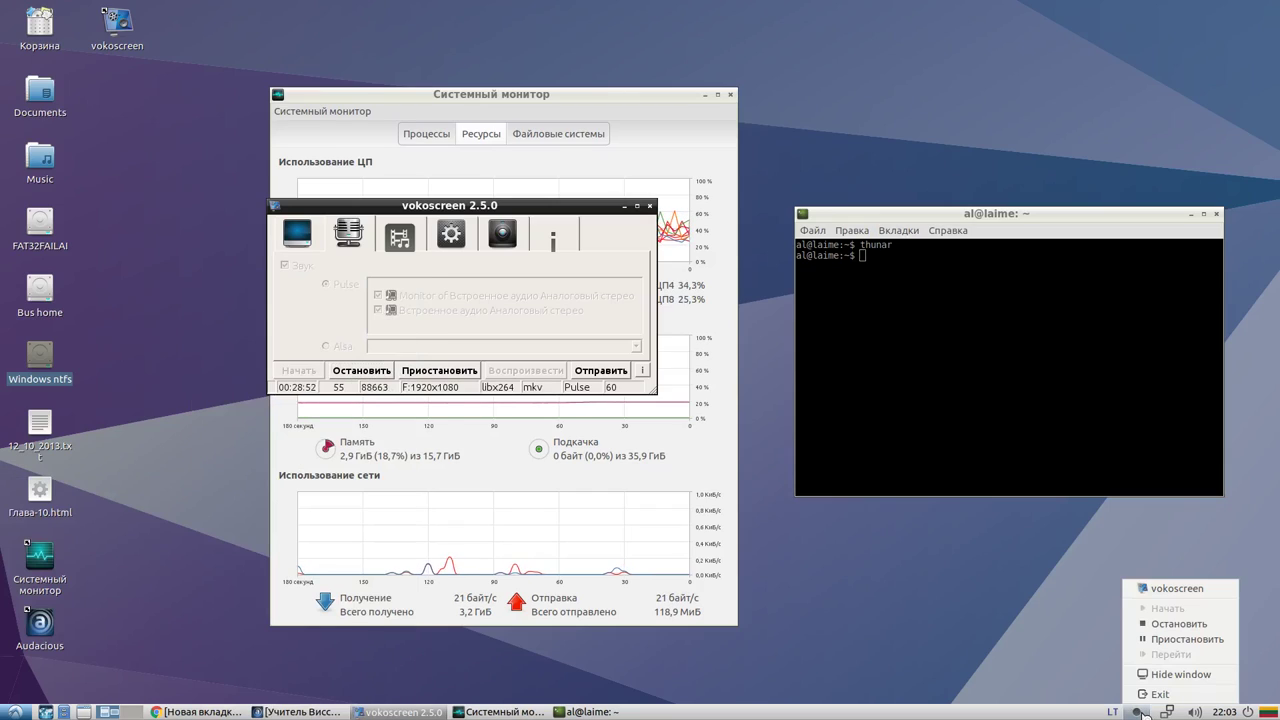
pyautogui.click(1140, 713)
pyautogui.click(14, 712)
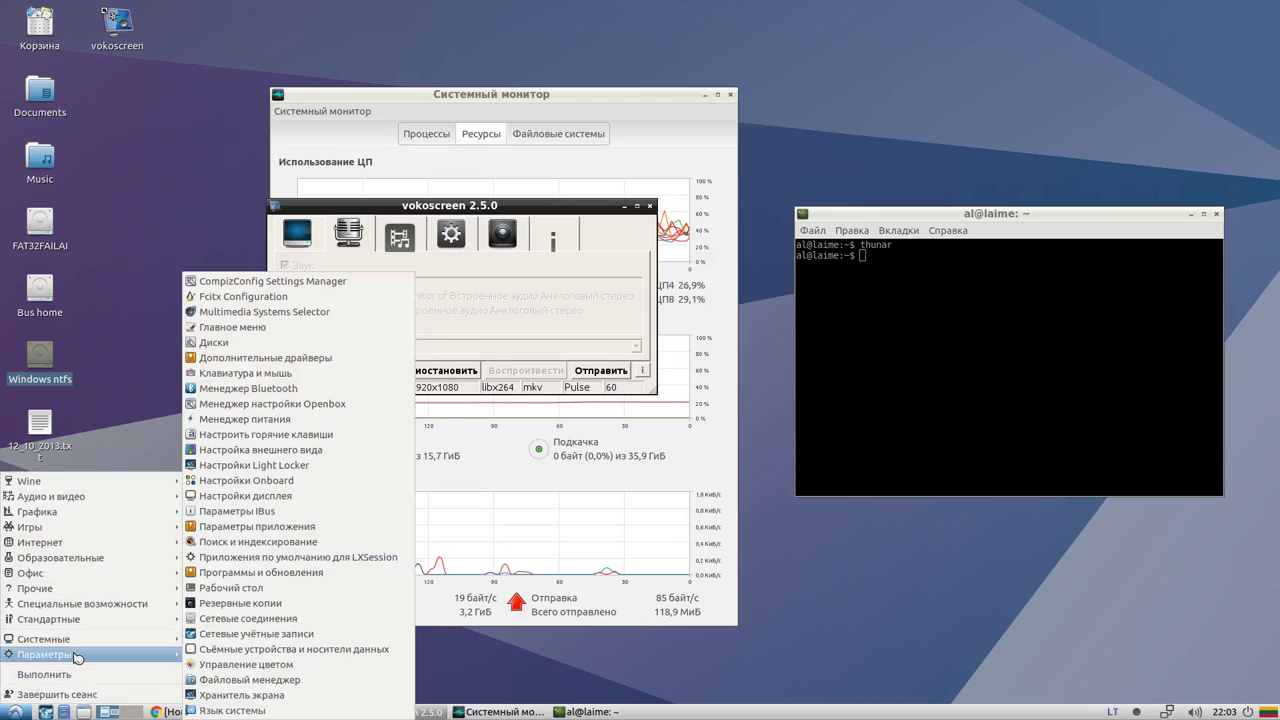
pyautogui.click(243, 652)
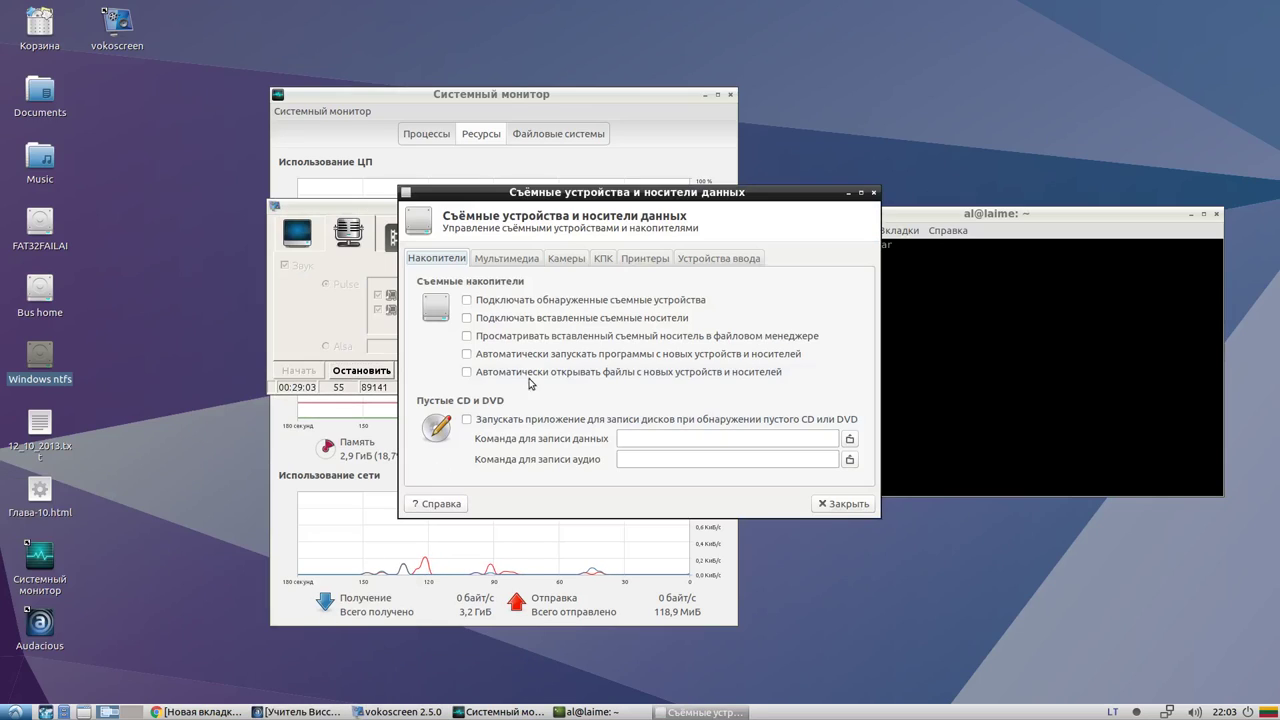
pyautogui.click(508, 262)
pyautogui.click(561, 259)
pyautogui.click(604, 259)
pyautogui.click(650, 259)
pyautogui.click(724, 259)
pyautogui.click(456, 259)
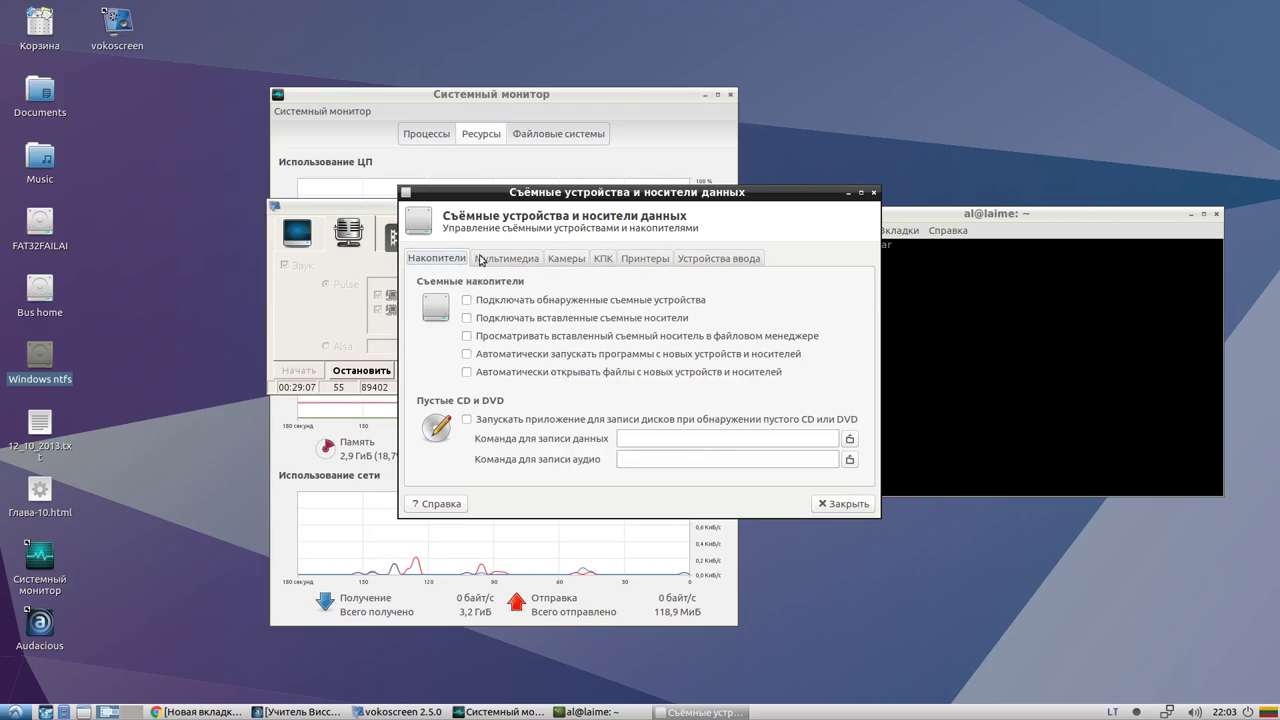
pyautogui.click(873, 192)
pyautogui.click(14, 712)
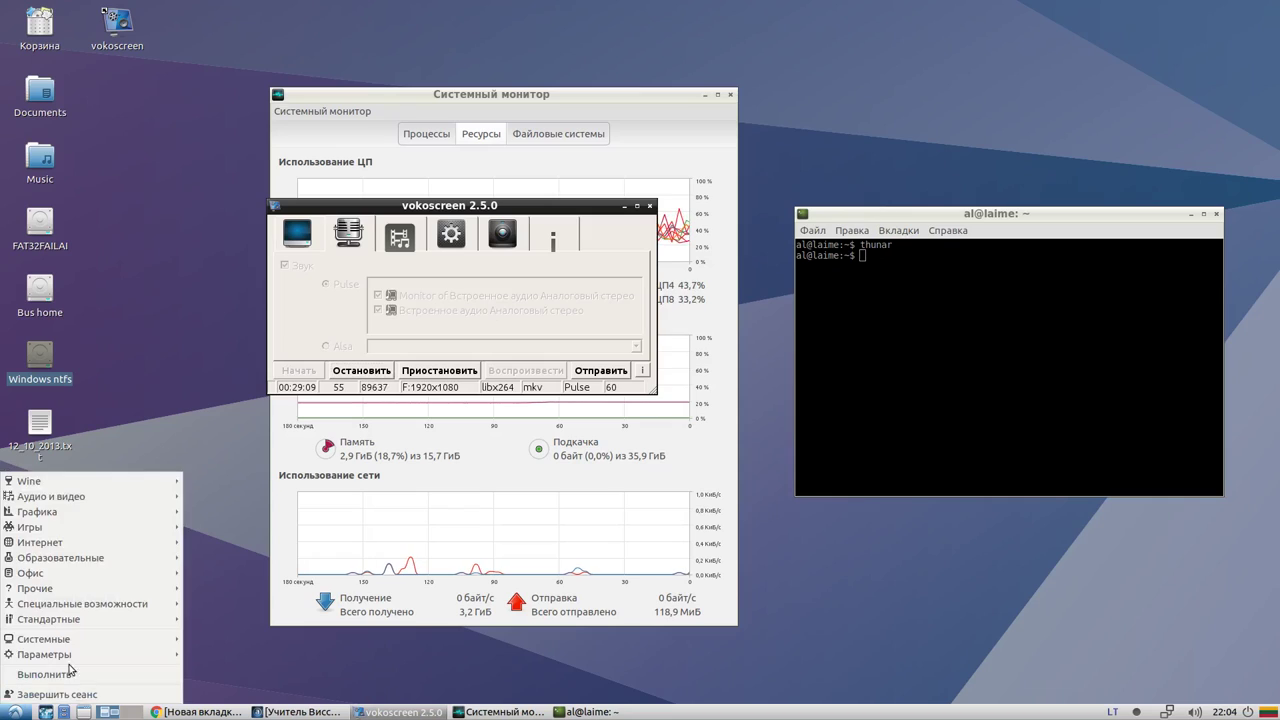
pyautogui.moveTo(84, 656)
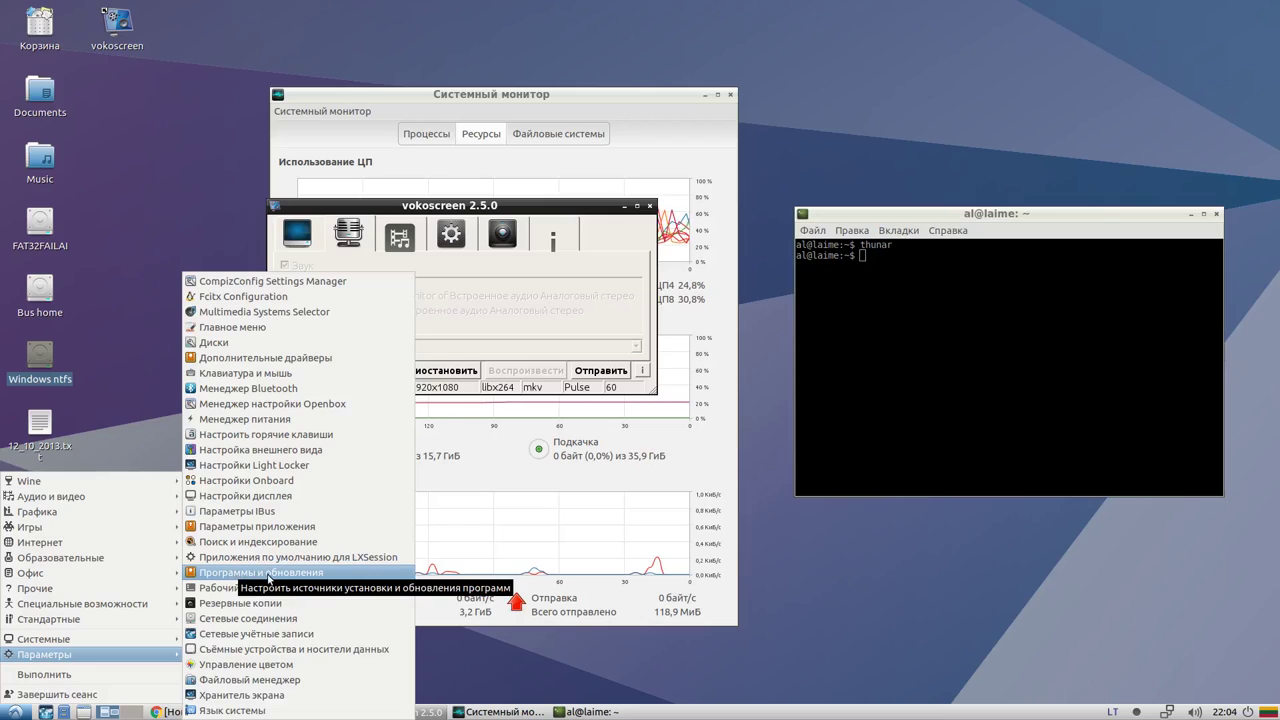
# Open Desktop Preferences and try the stretch and plain-colour wallpaper modes, glancing at Advanced
pyautogui.click(262, 588)
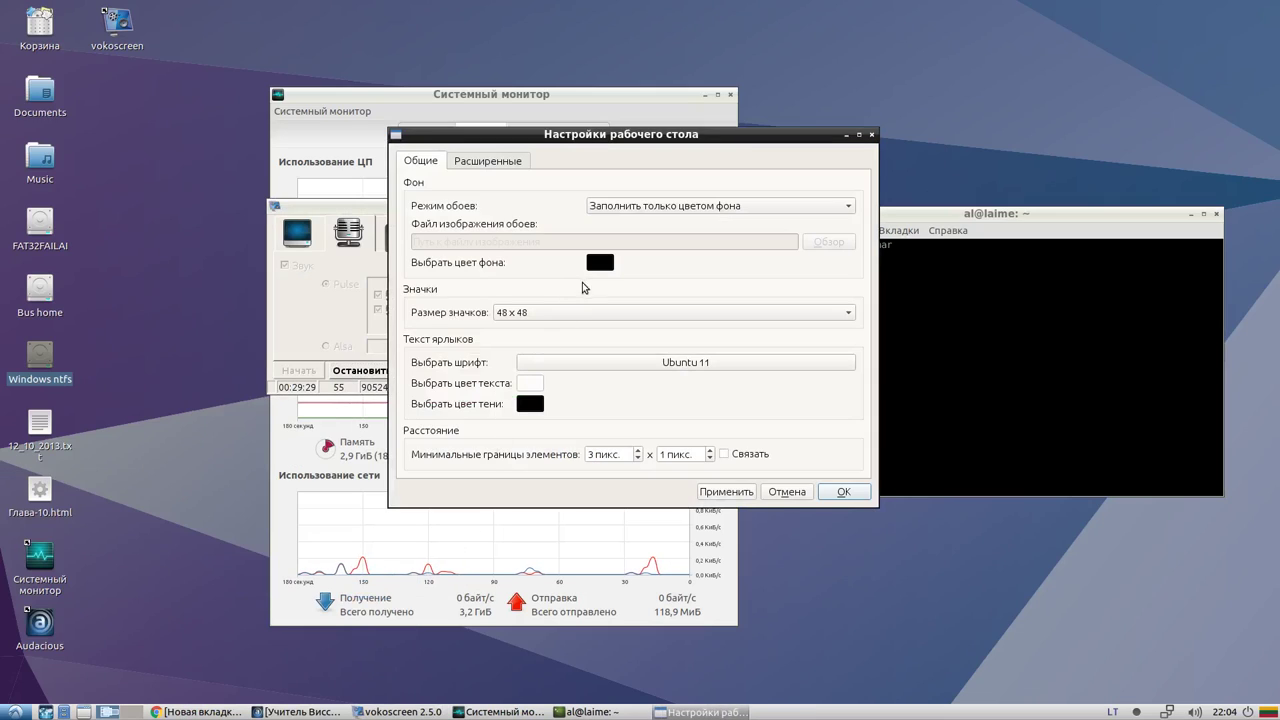
pyautogui.click(606, 208)
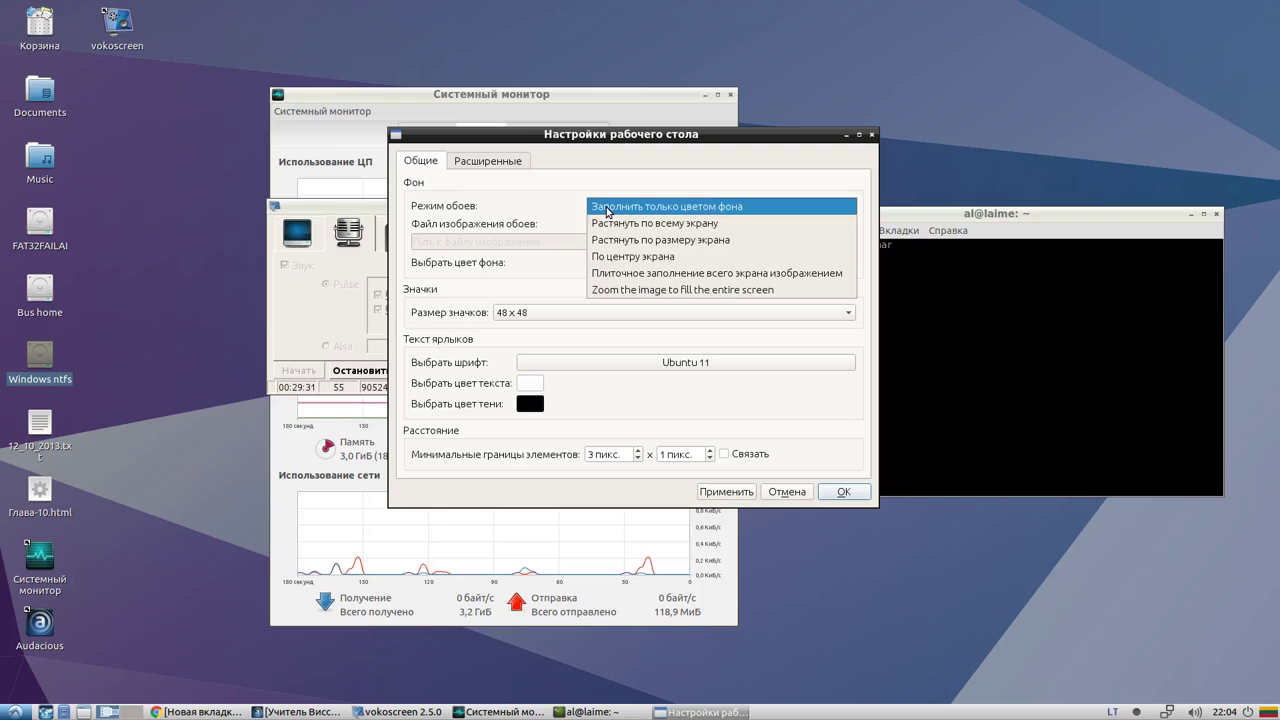
pyautogui.click(620, 224)
pyautogui.click(620, 203)
pyautogui.click(620, 200)
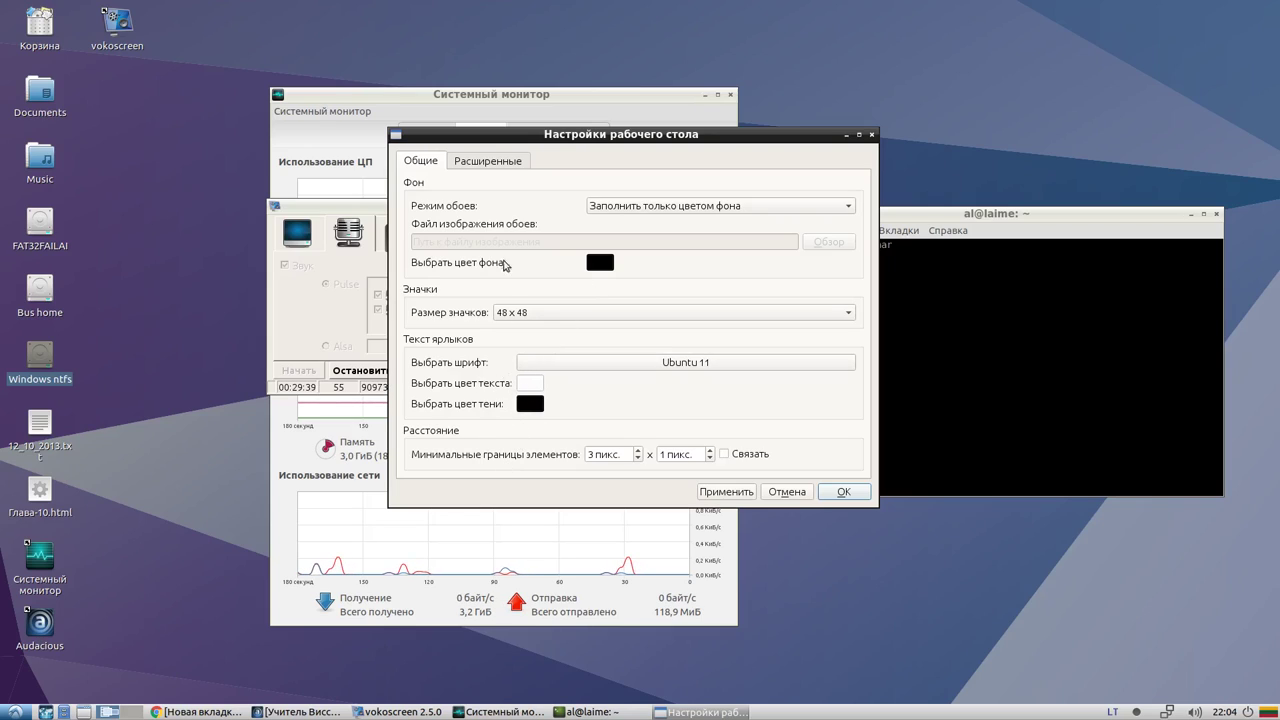
pyautogui.click(478, 161)
pyautogui.click(415, 162)
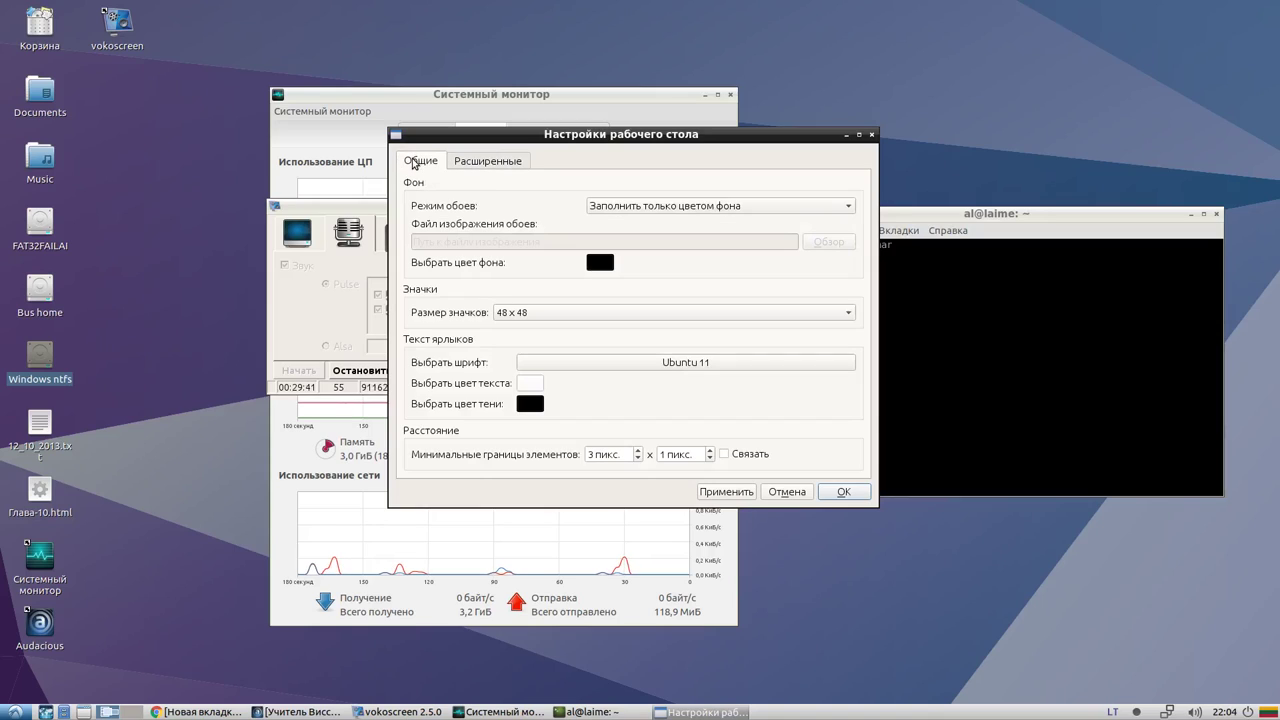
# Set a colour-only background in light green and save the desktop settings with OK
pyautogui.click(647, 205)
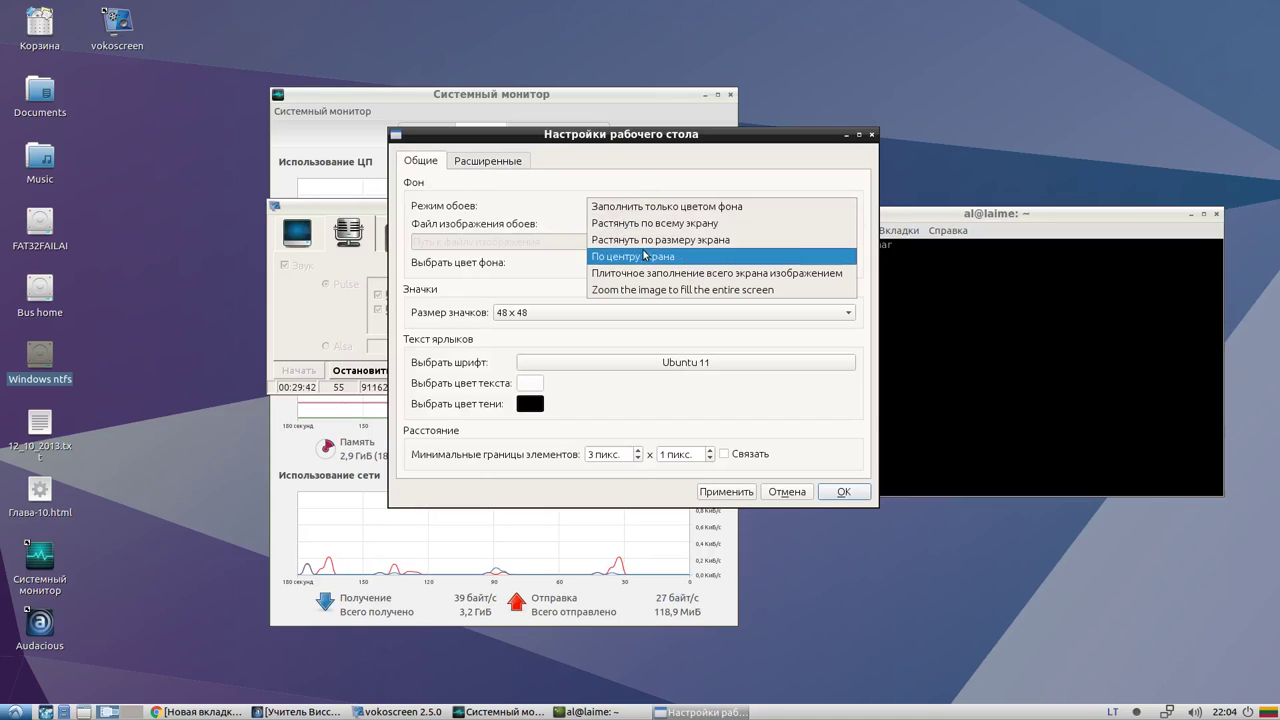
pyautogui.click(650, 223)
pyautogui.click(652, 210)
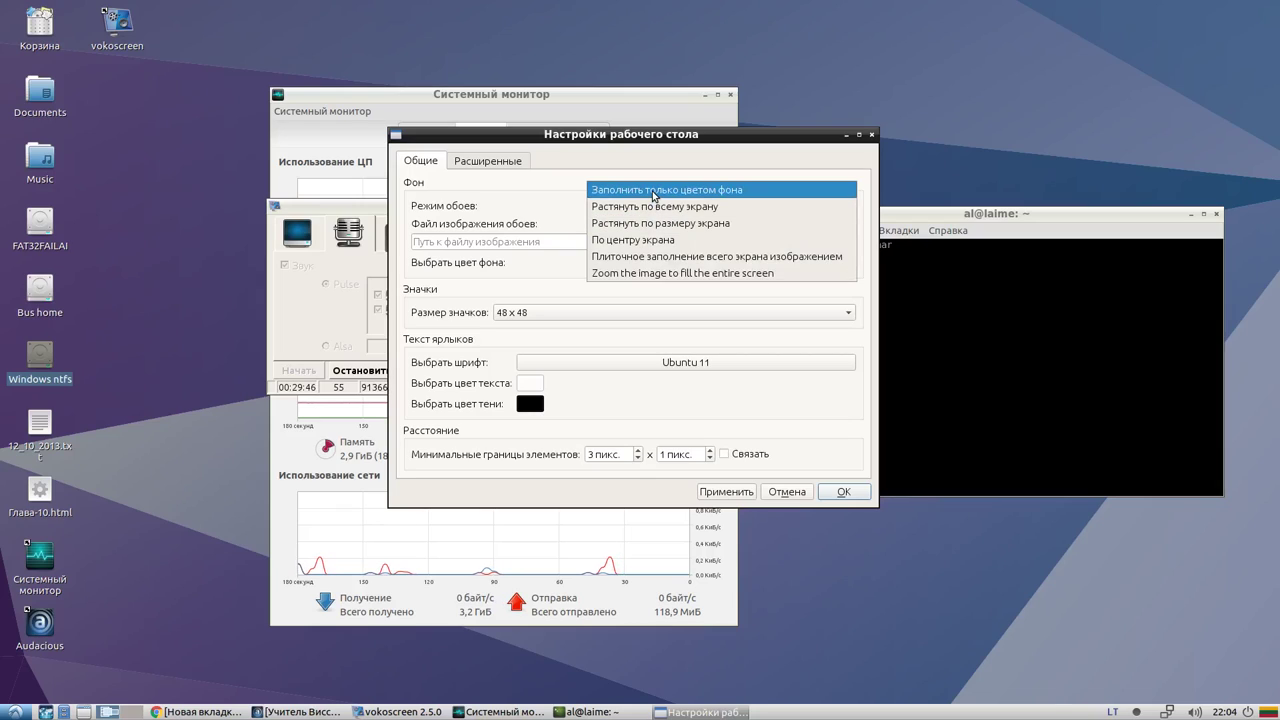
pyautogui.click(636, 197)
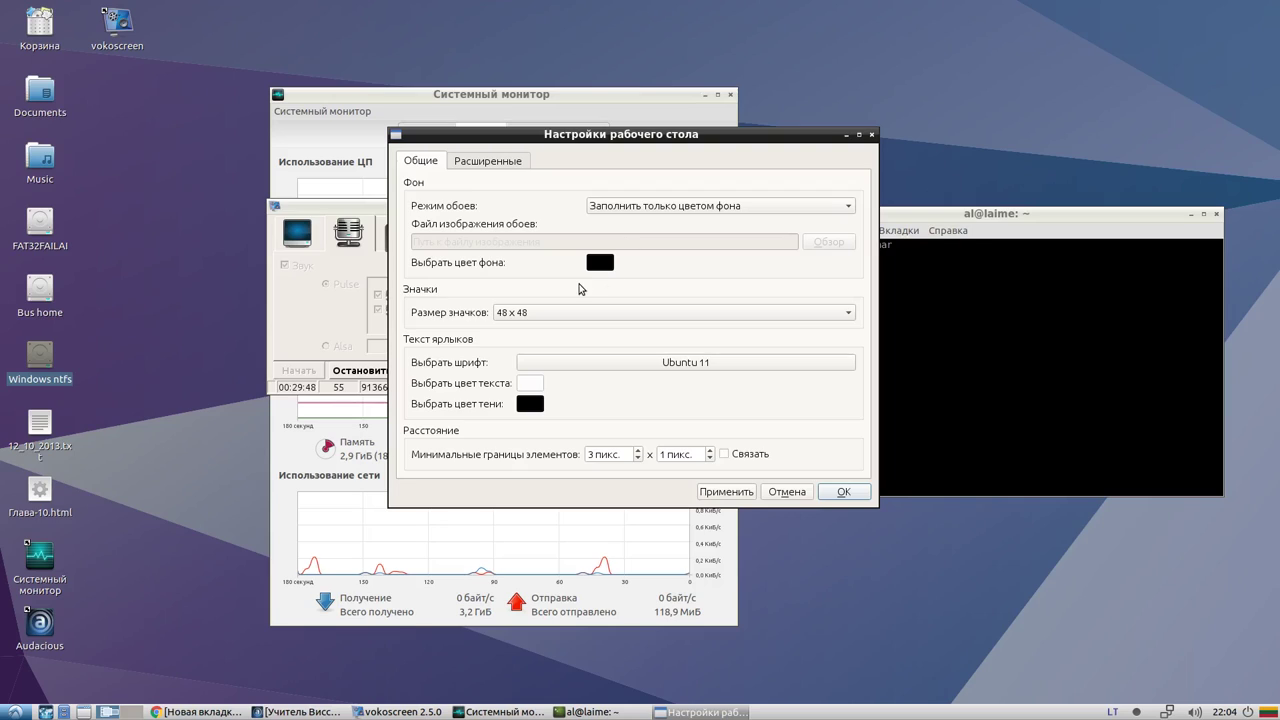
pyautogui.click(600, 262)
pyautogui.click(605, 285)
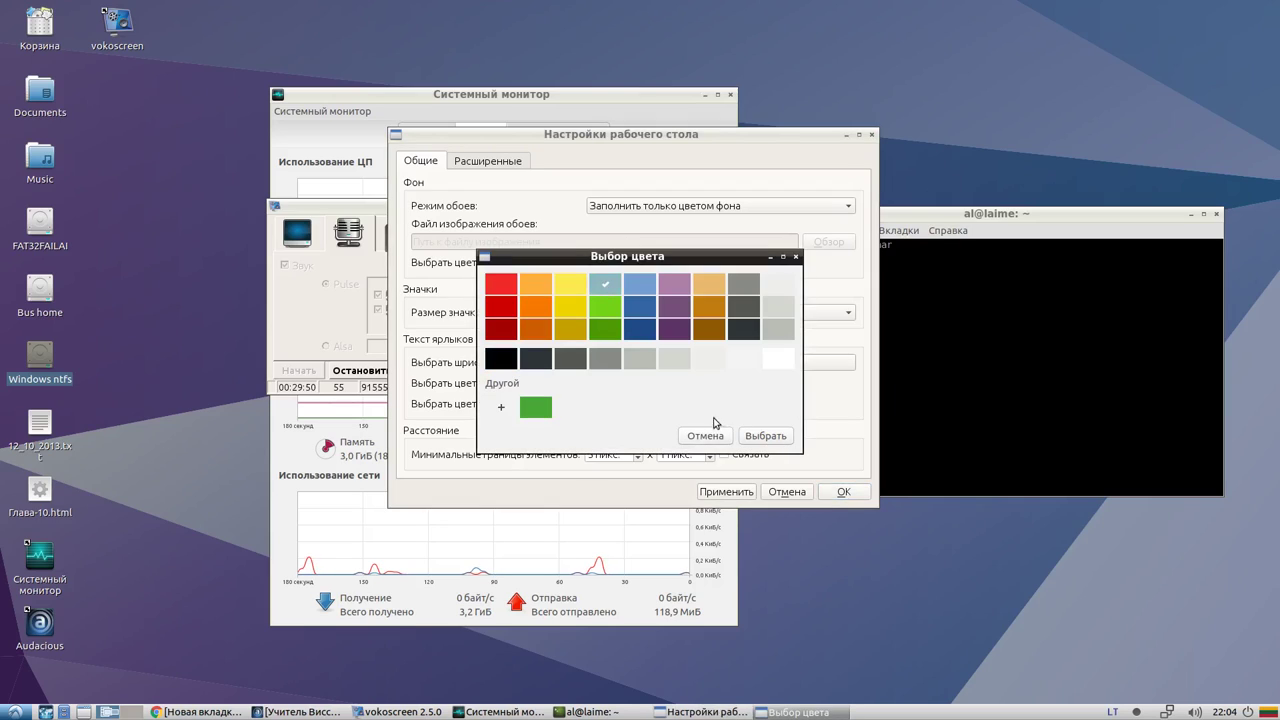
pyautogui.click(748, 438)
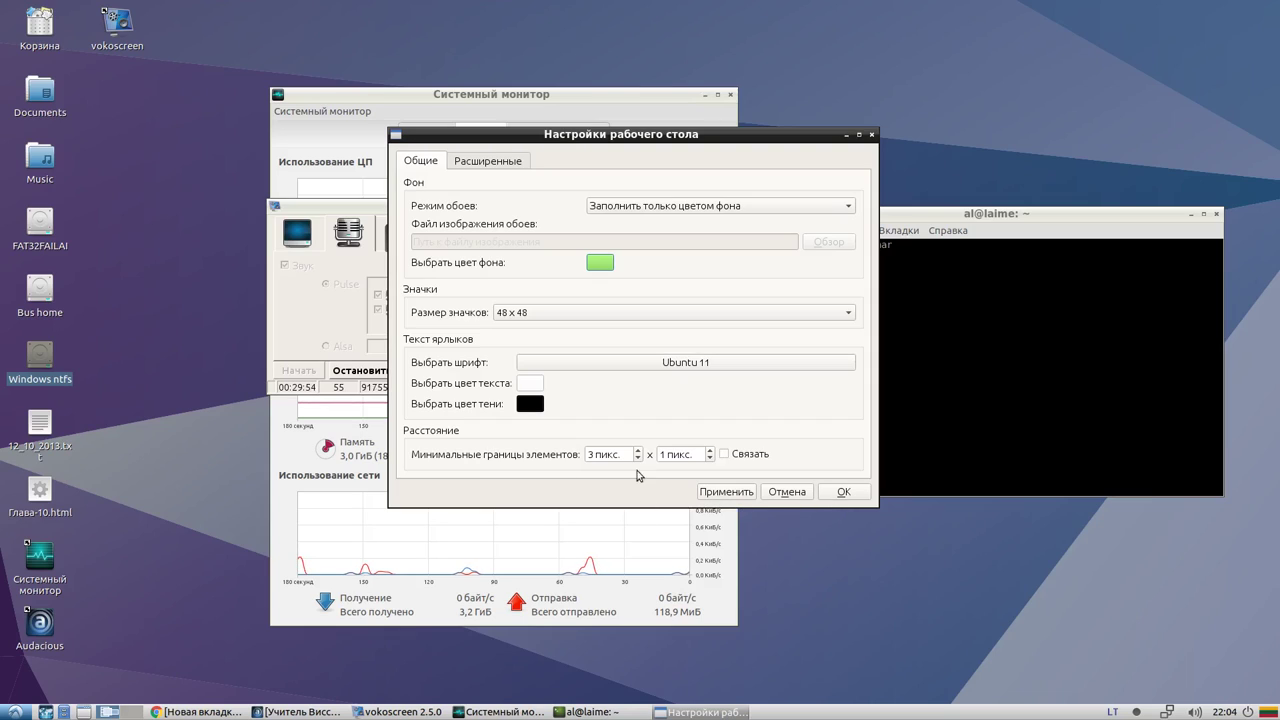
pyautogui.click(840, 492)
pyautogui.click(15, 712)
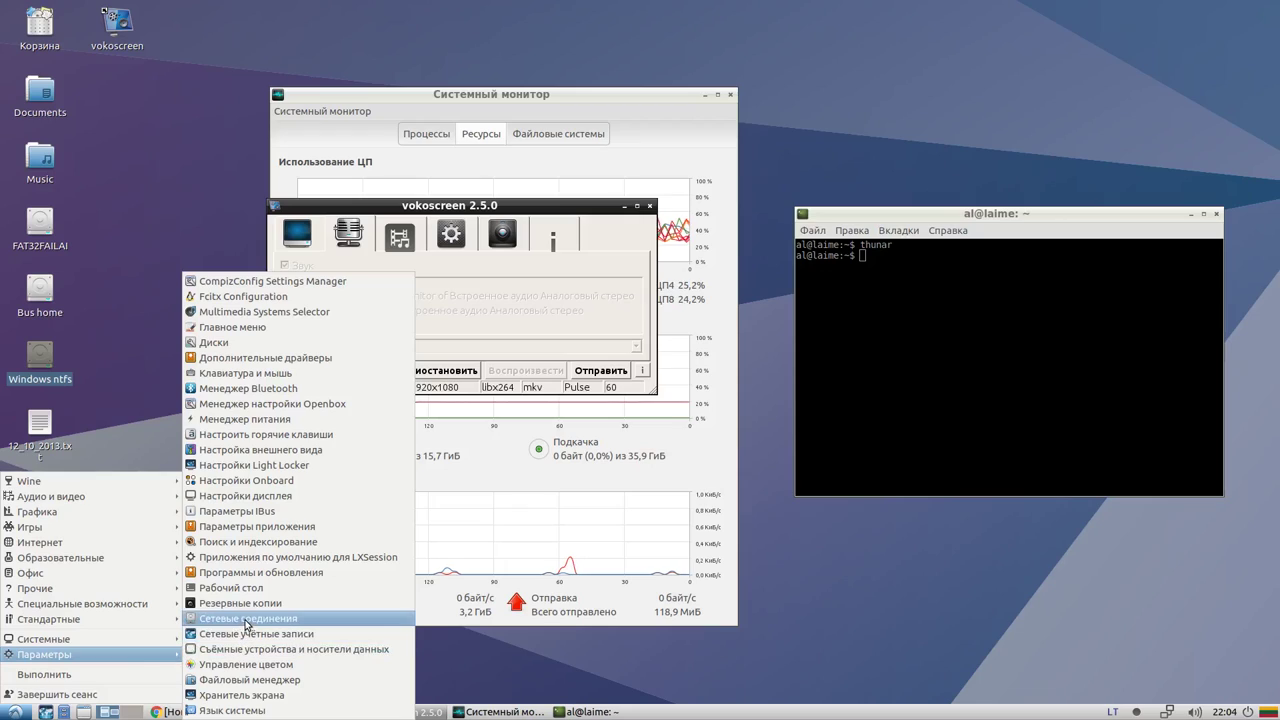
# Launch Software & Updates, glance at Other Software, and open the Updates security-updates dropdown
pyautogui.click(283, 572)
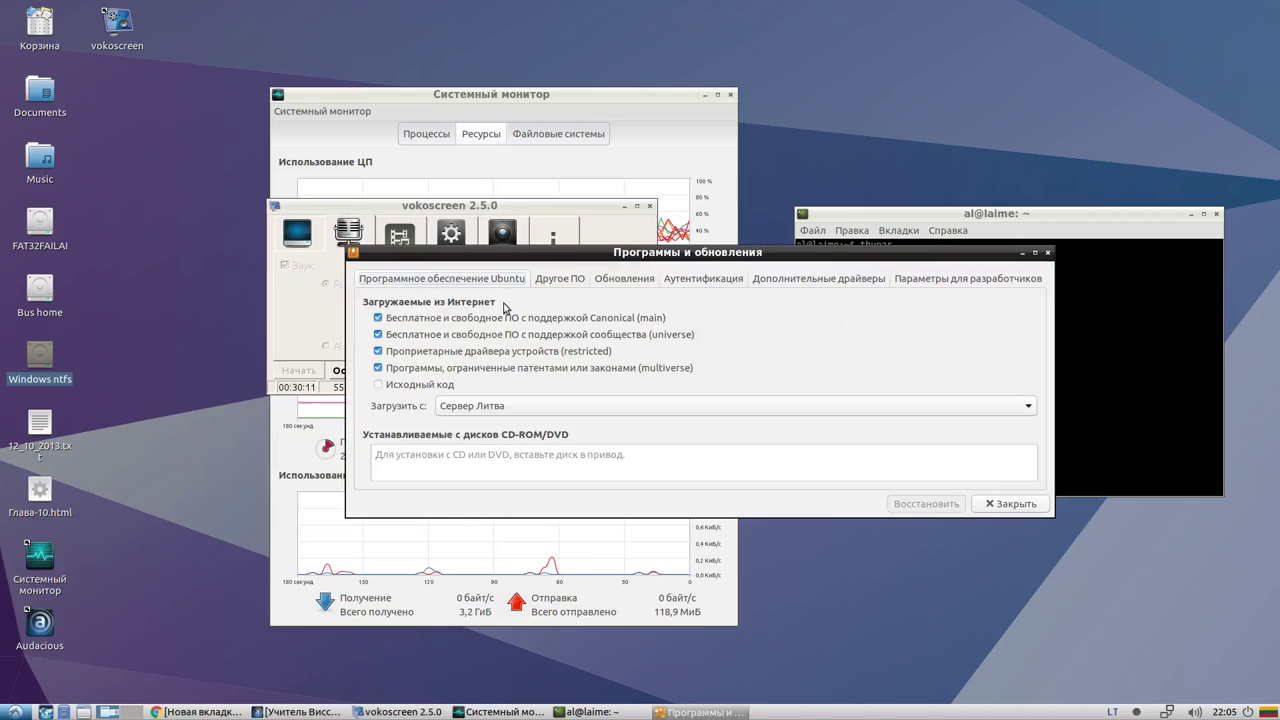
pyautogui.click(566, 279)
pyautogui.click(478, 280)
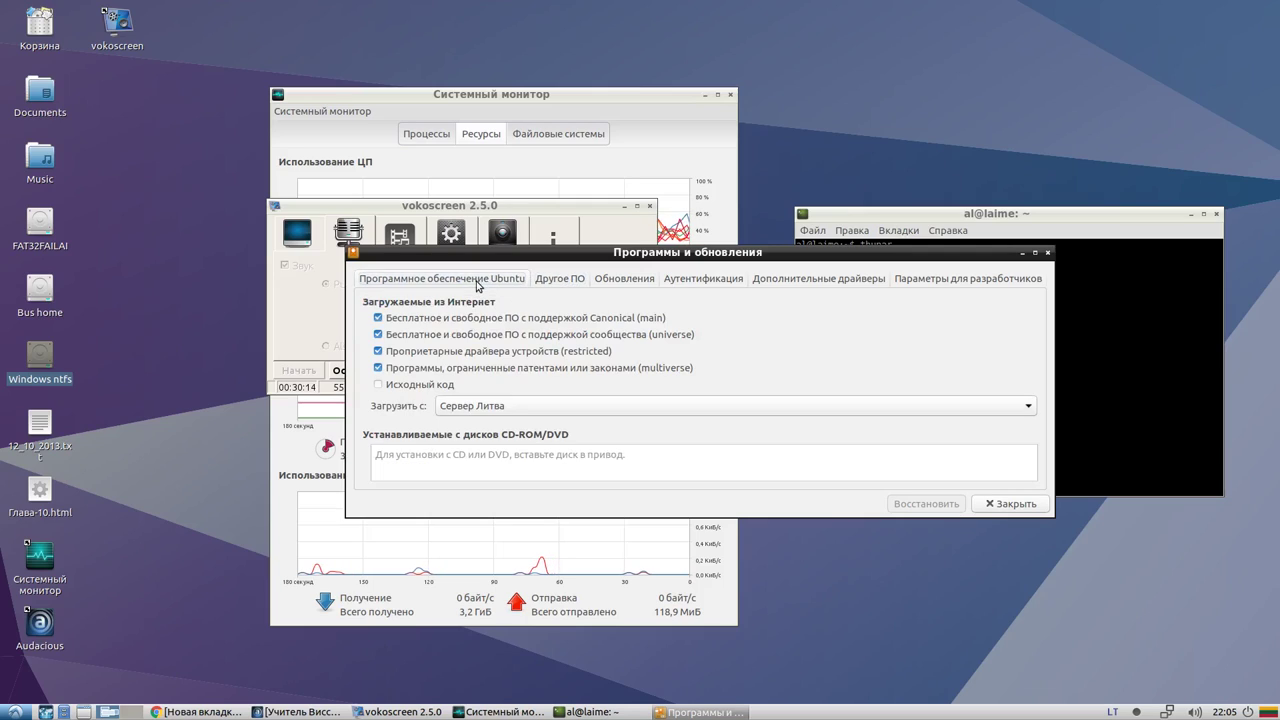
pyautogui.click(640, 284)
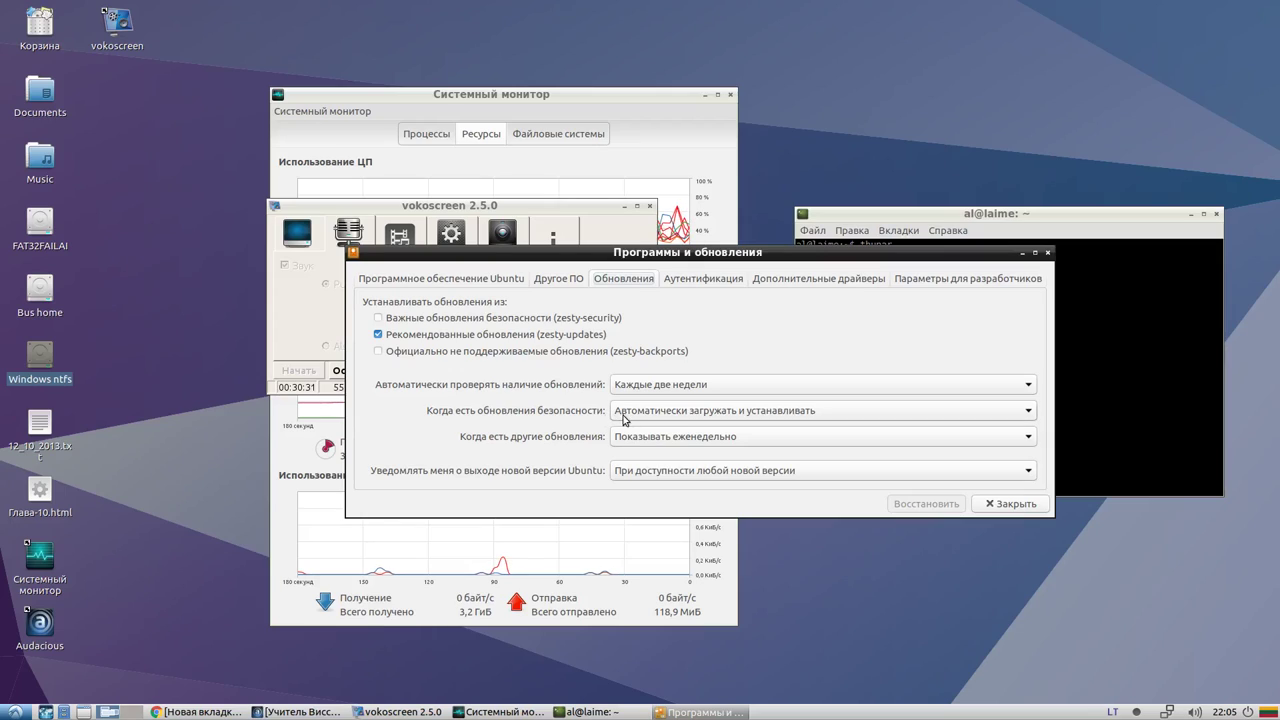
pyautogui.click(714, 419)
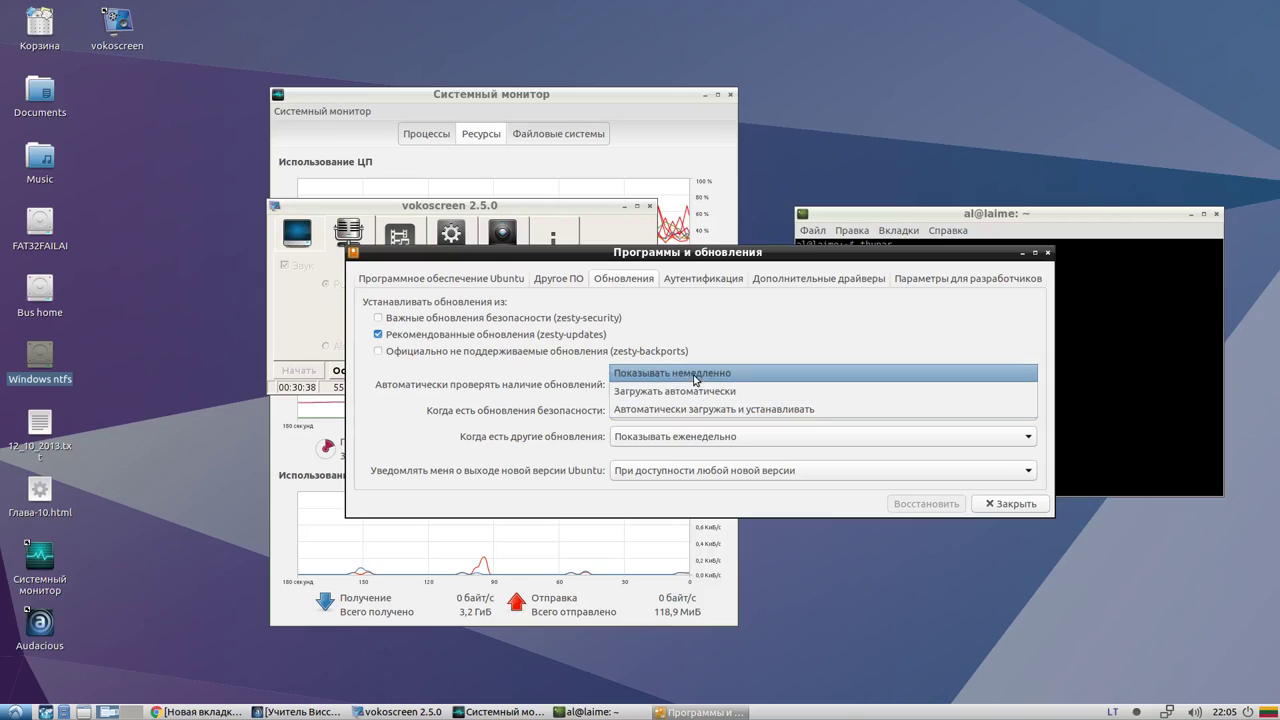
# Show security updates immediately after authenticating, and other updates every two weeks
pyautogui.click(697, 373)
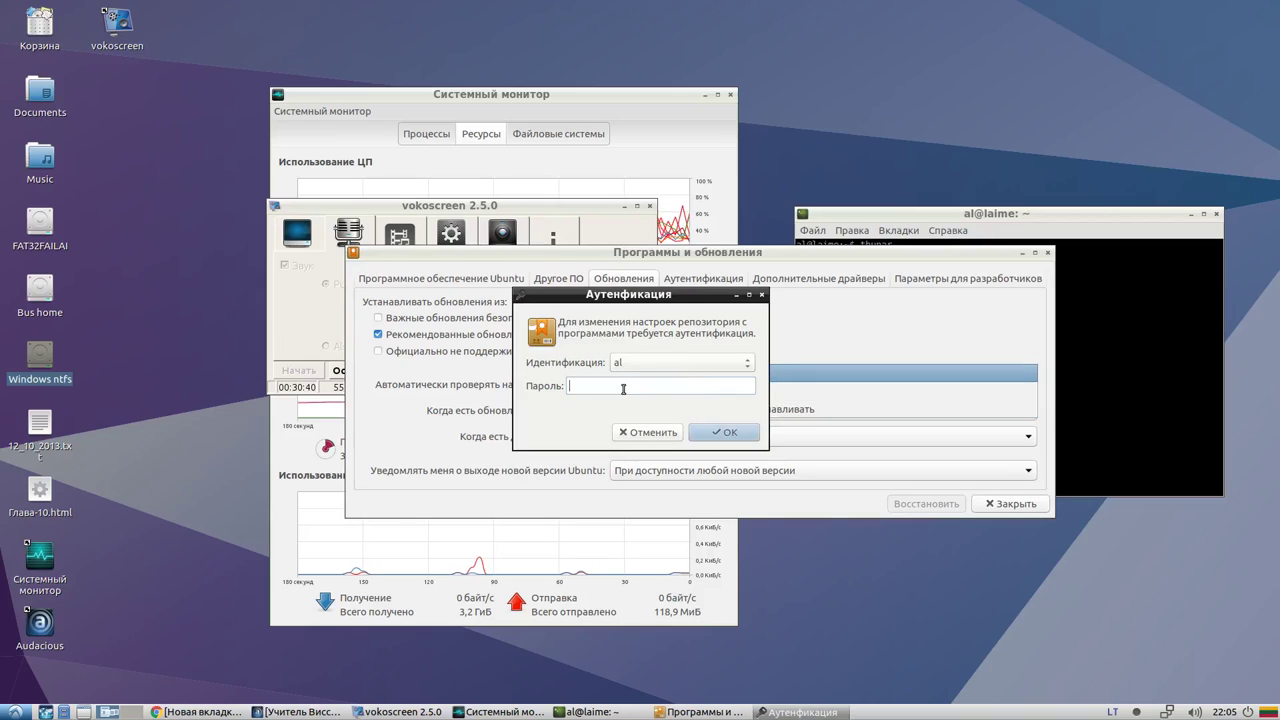
pyautogui.press('Return')
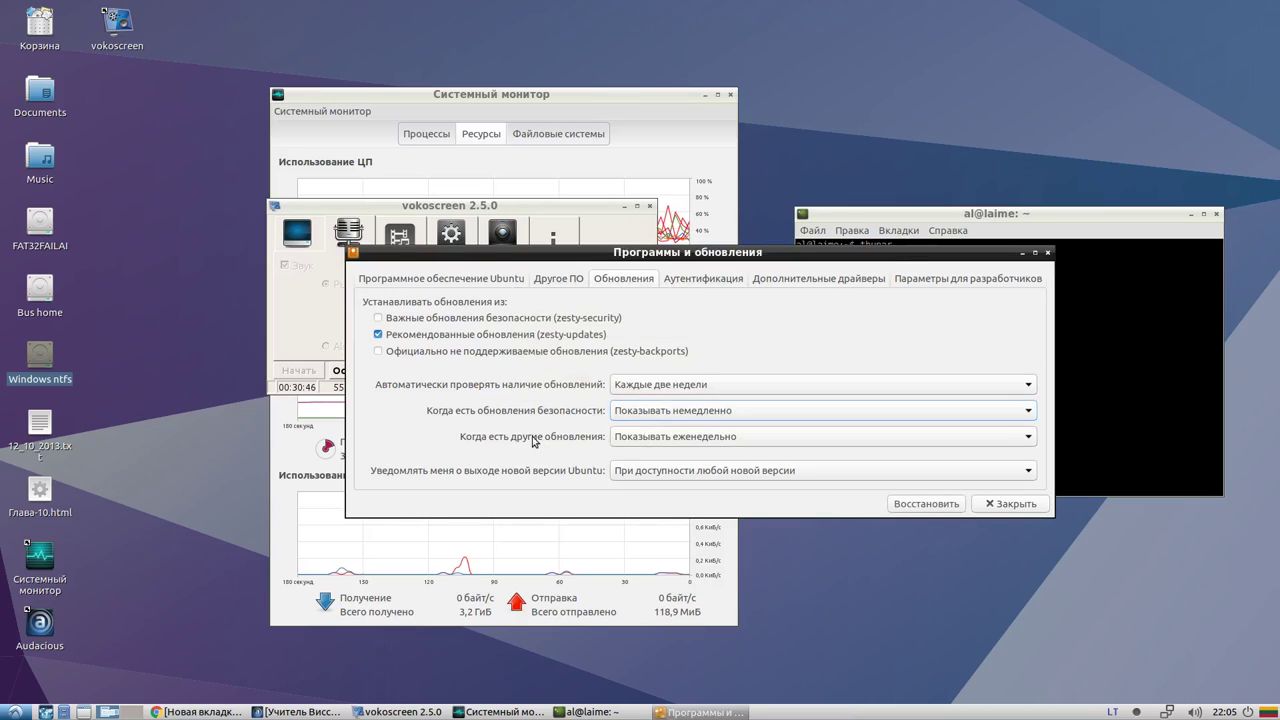
pyautogui.click(694, 441)
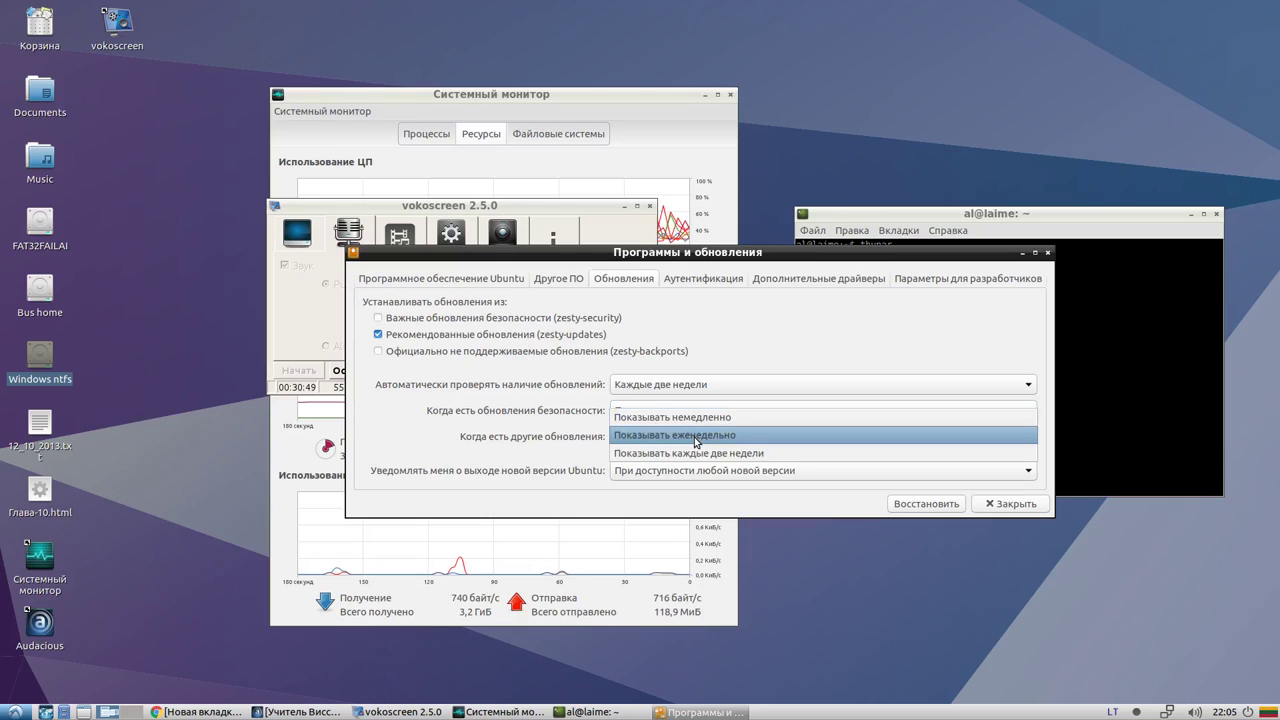
pyautogui.click(761, 457)
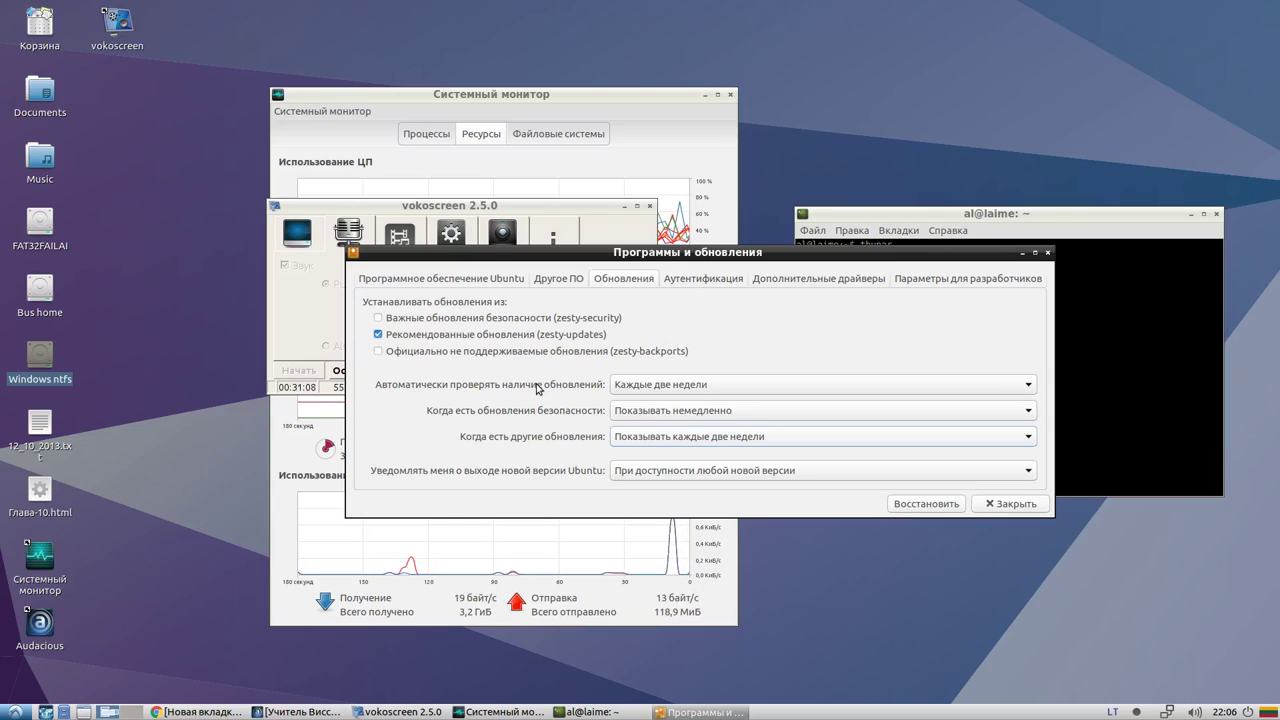
# Enable the zesty-security source and view the trusted keys on the Authentication tab
pyautogui.click(690, 282)
pyautogui.click(639, 281)
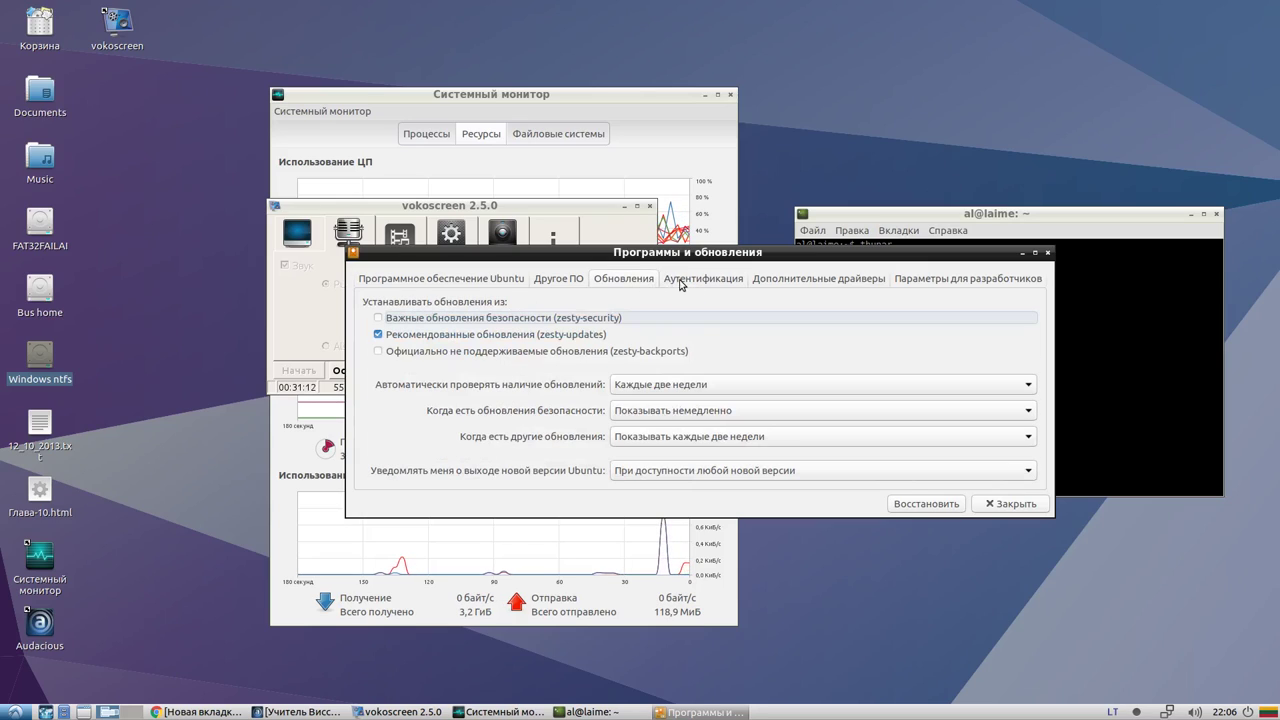
pyautogui.click(692, 284)
pyautogui.click(640, 286)
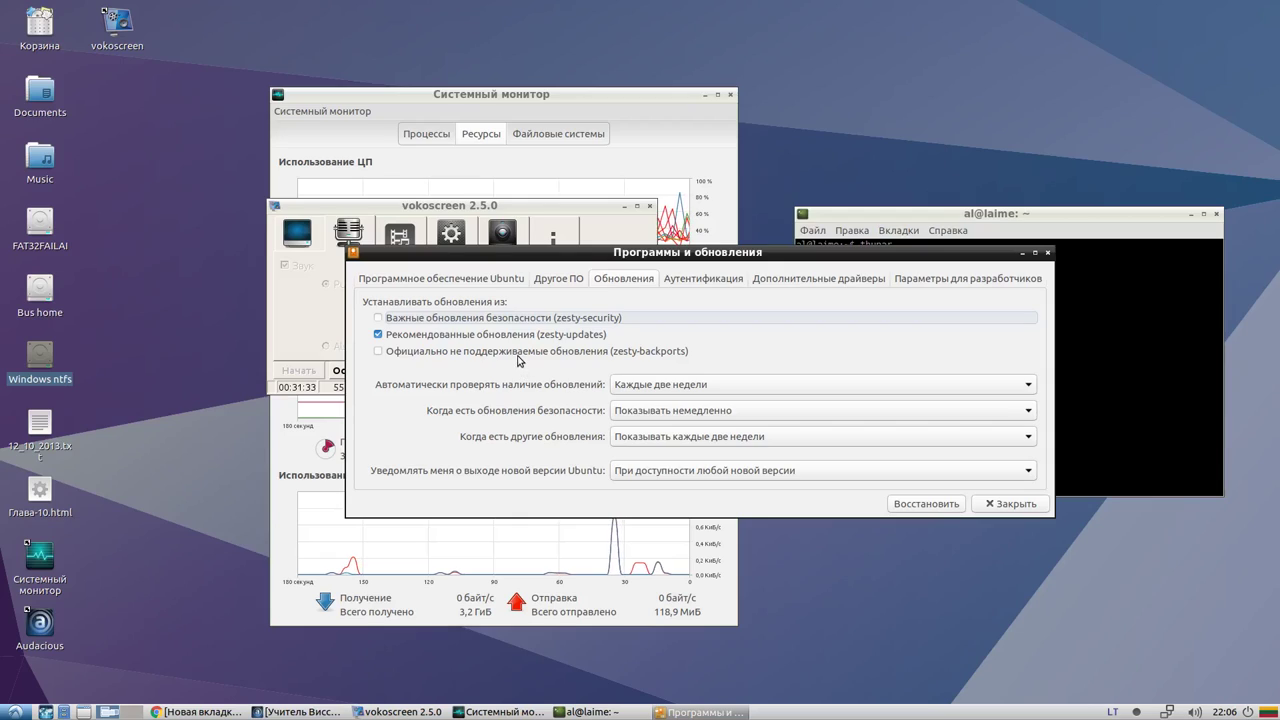
pyautogui.click(451, 318)
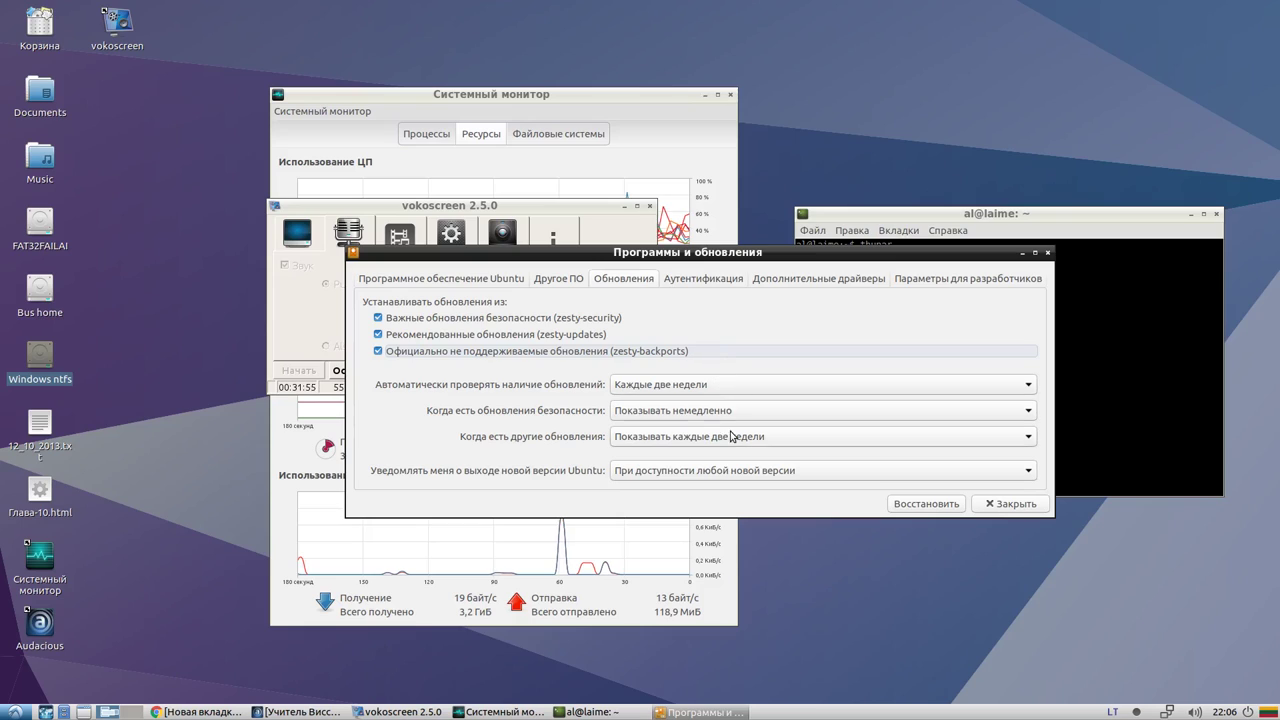
pyautogui.click(697, 279)
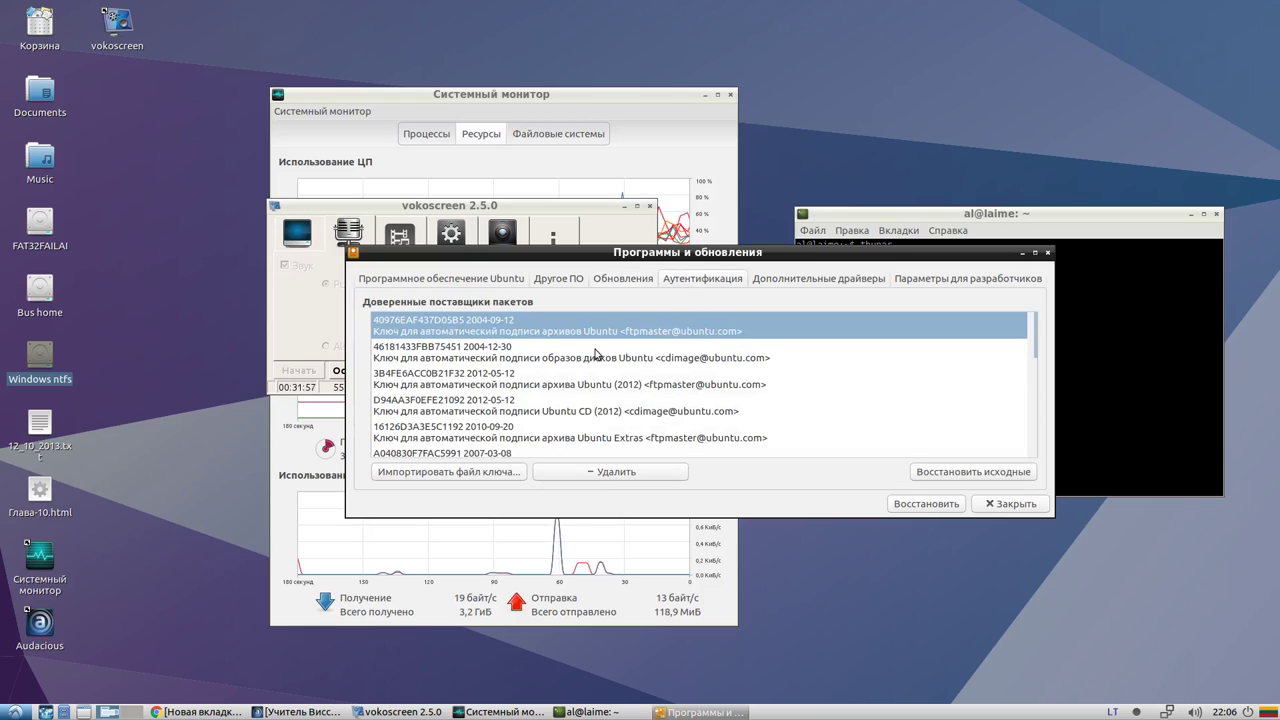
# Open the Additional Drivers page, move Software & Updates left, and launch NVIDIA X Server Settings
pyautogui.scroll(-10, 605, 391)
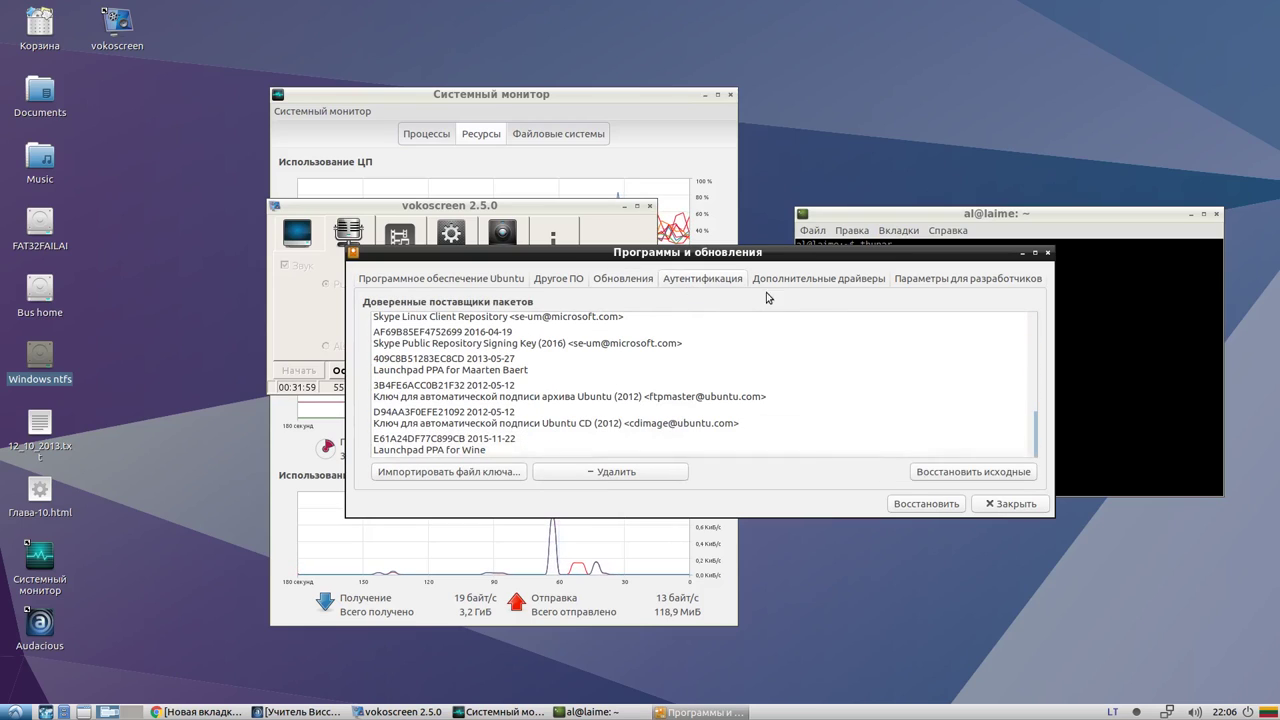
pyautogui.click(773, 283)
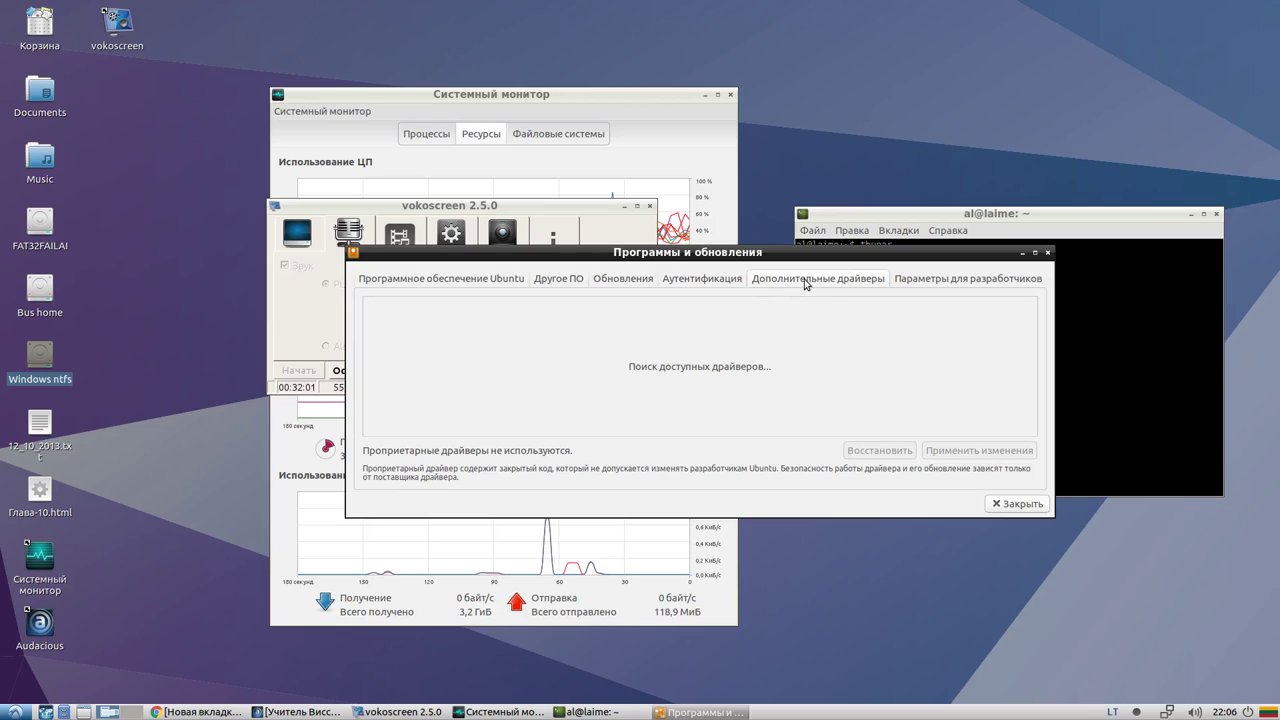
pyautogui.moveTo(773, 283); pyautogui.dragTo(608, 280)
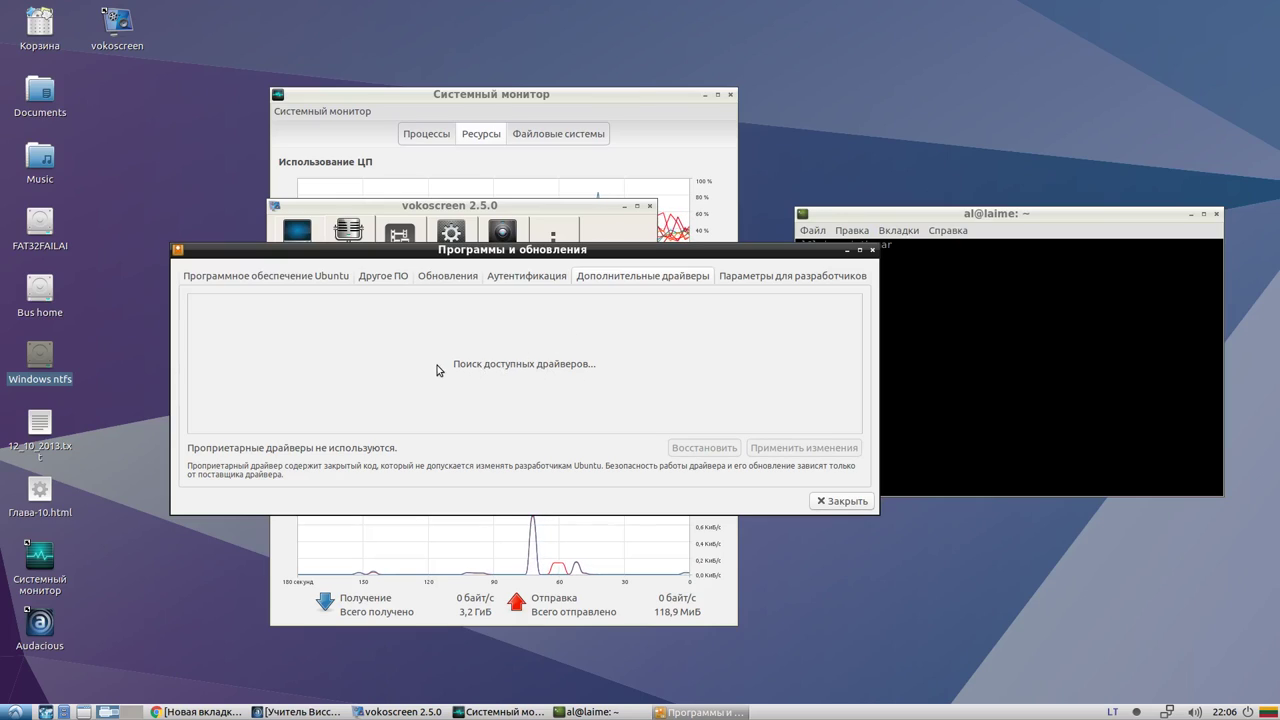
pyautogui.click(15, 712)
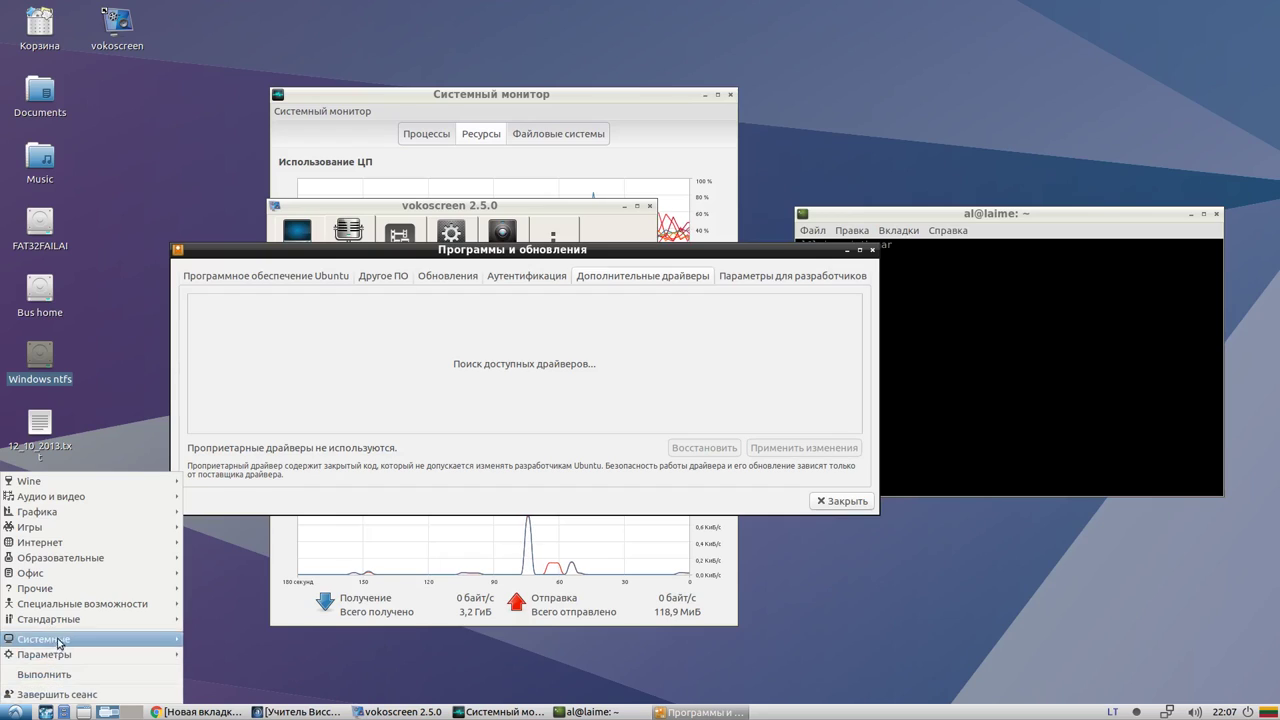
pyautogui.moveTo(50, 640)
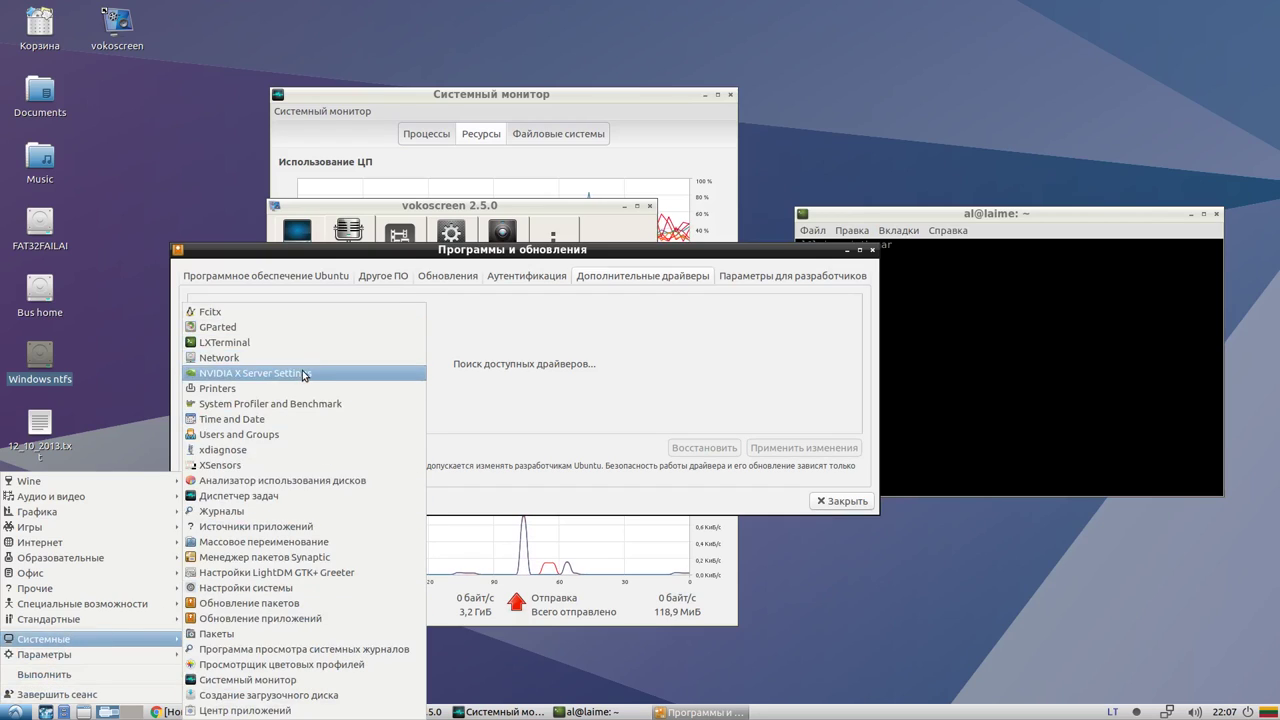
pyautogui.click(308, 373)
# Quit NVIDIA X Server Settings, select the open-source Nouveau driver, and raise System Monitor
pyautogui.moveTo(907, 6); pyautogui.dragTo(533, 179)
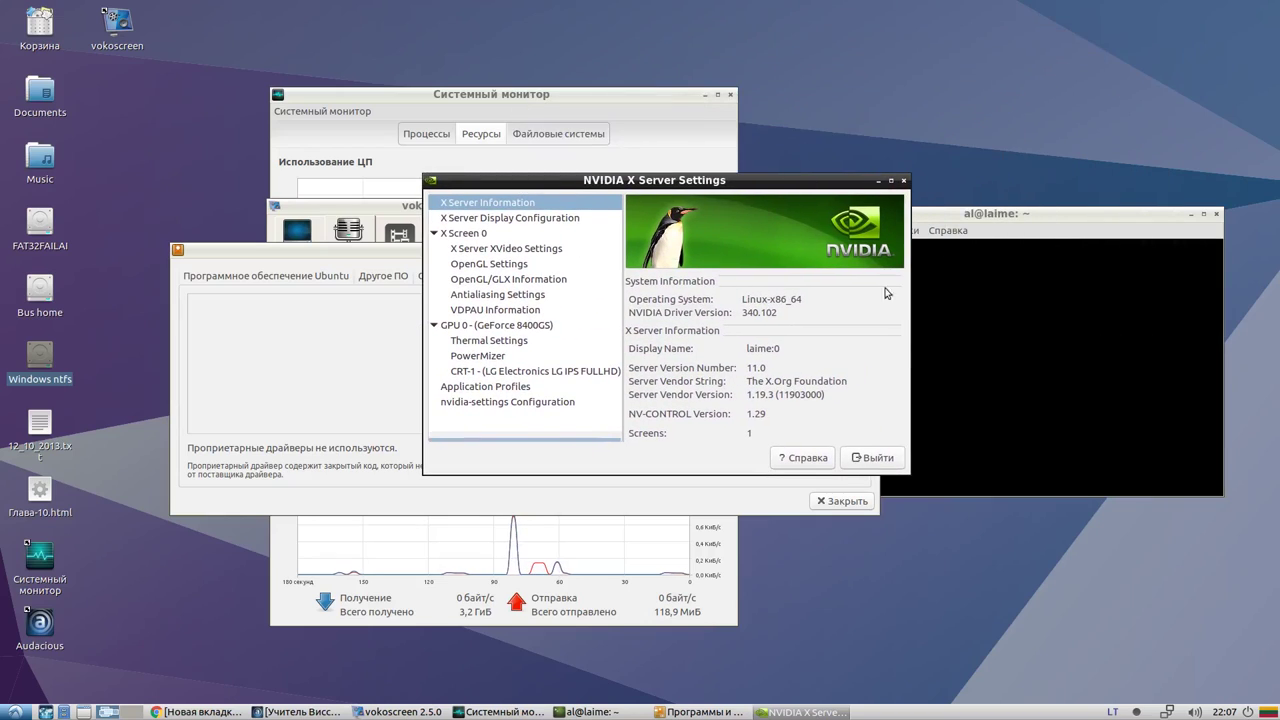
pyautogui.click(903, 180)
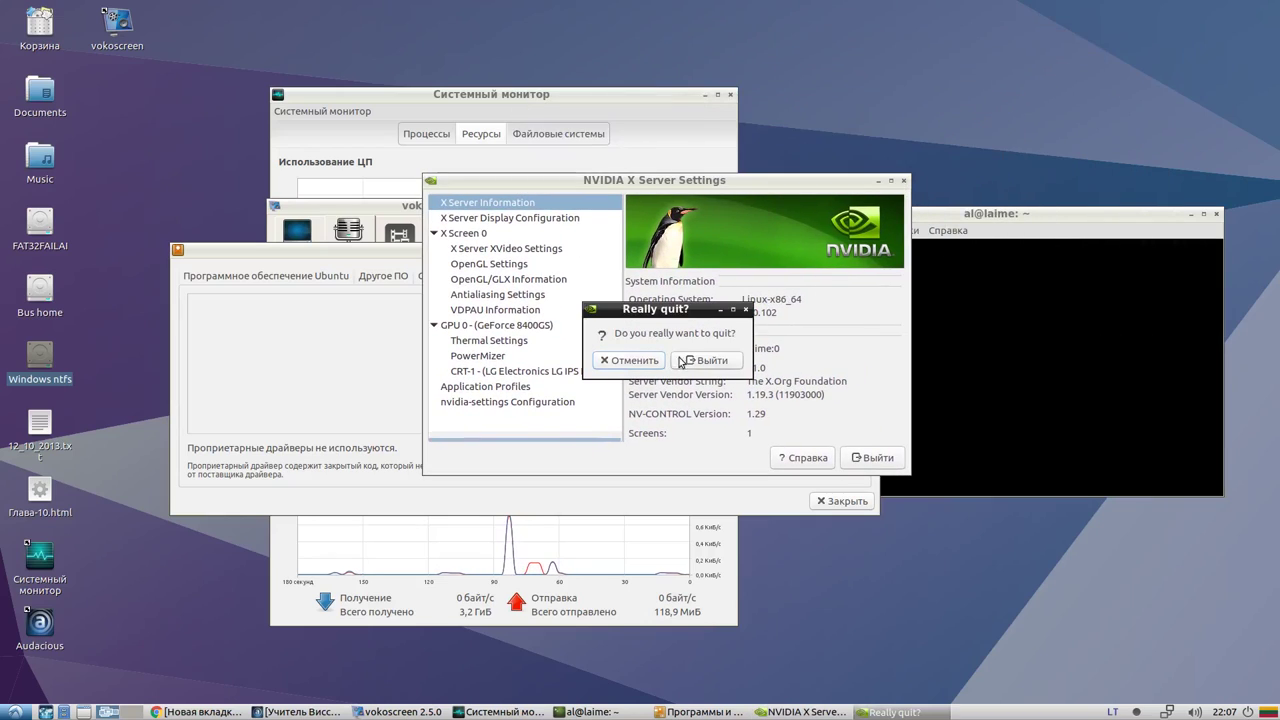
pyautogui.click(706, 360)
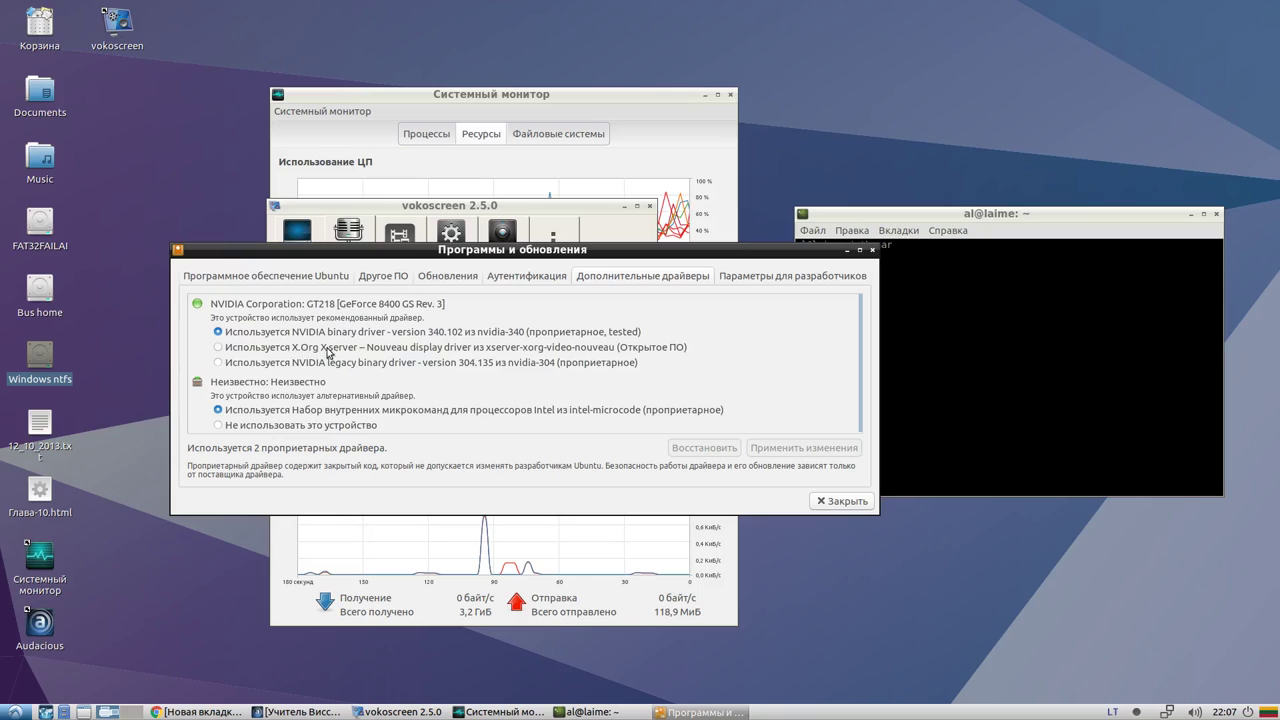
pyautogui.click(218, 347)
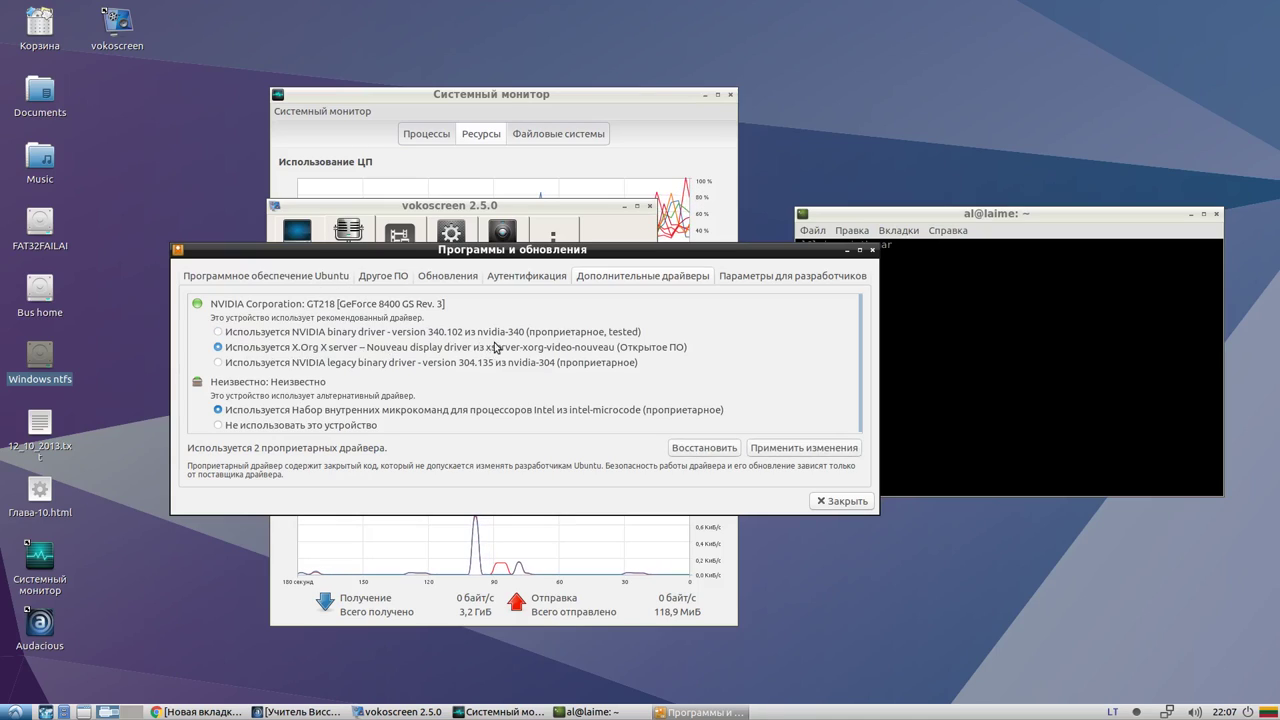
pyautogui.click(508, 712)
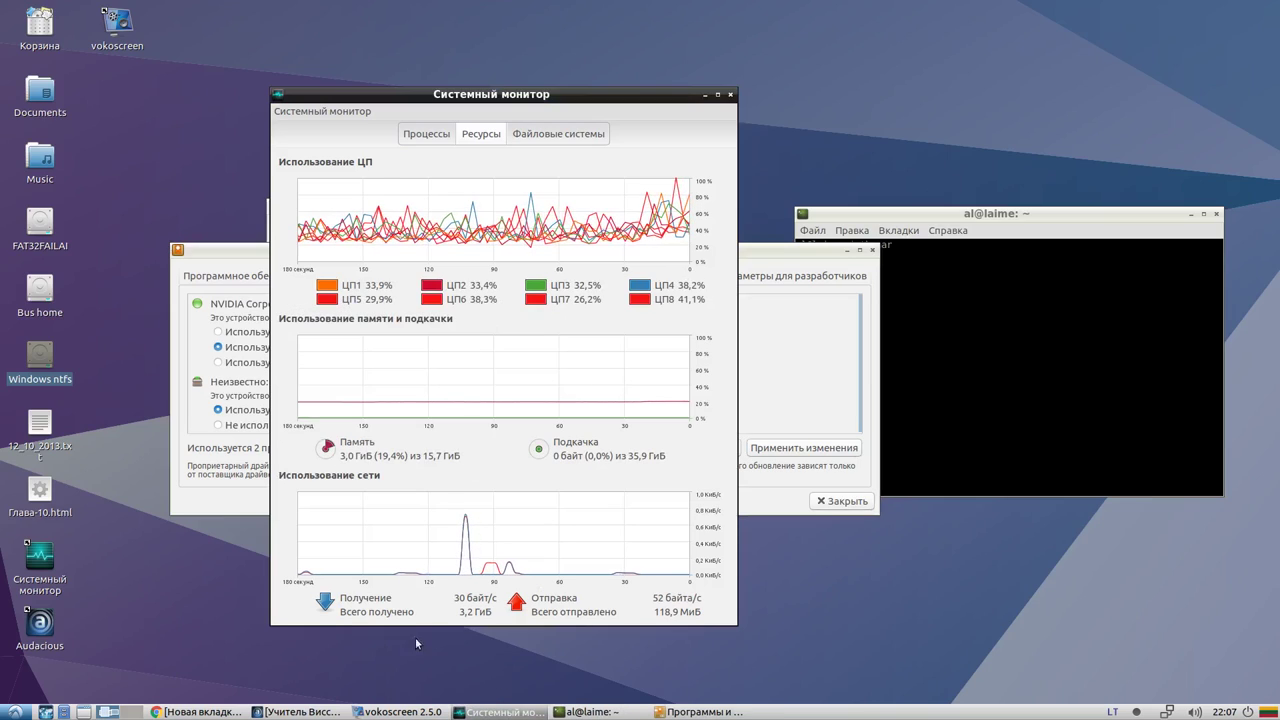
# Close the YouTube subscriptions tab and start a new 3-minute game on Chess.com
pyautogui.click(196, 712)
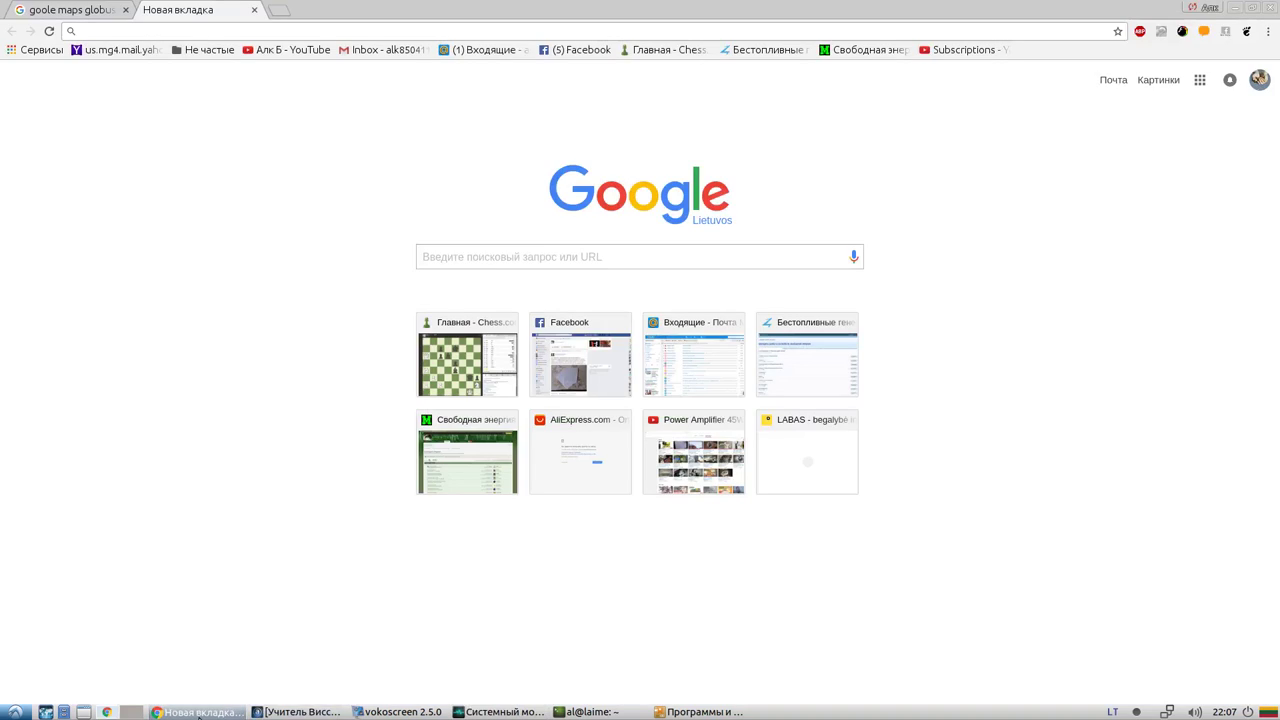
pyautogui.click(943, 49)
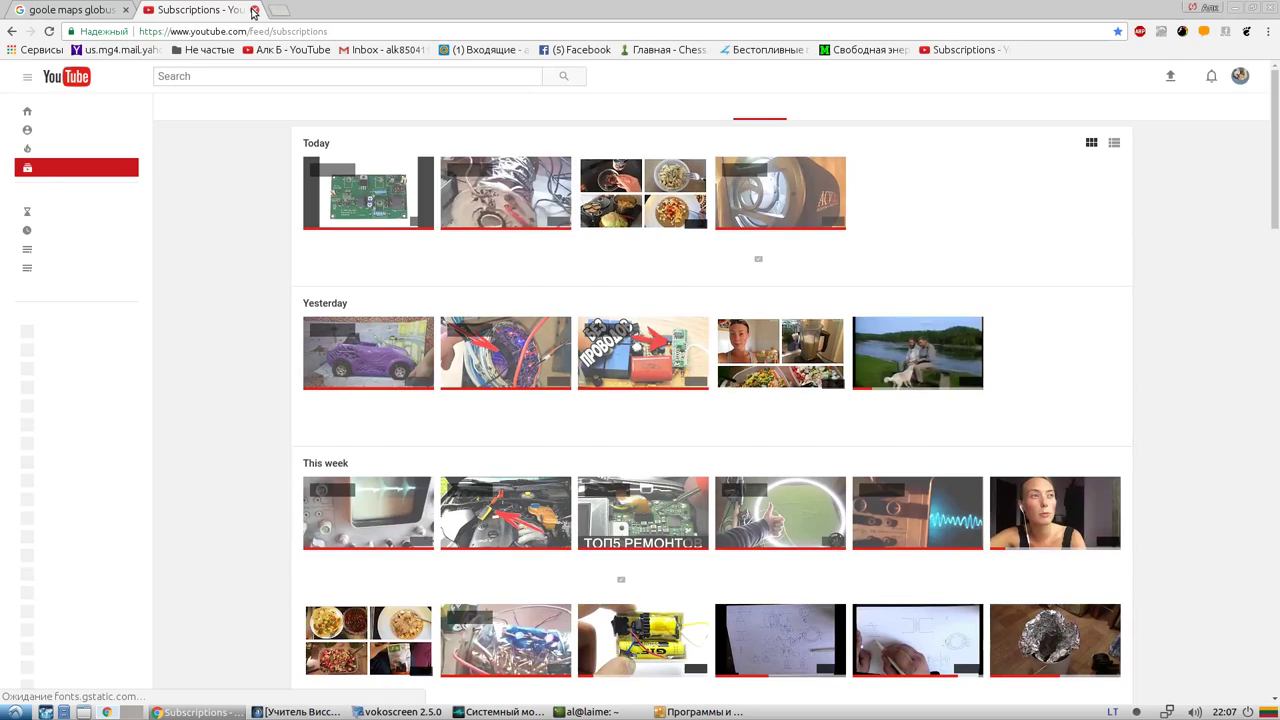
pyautogui.click(254, 9)
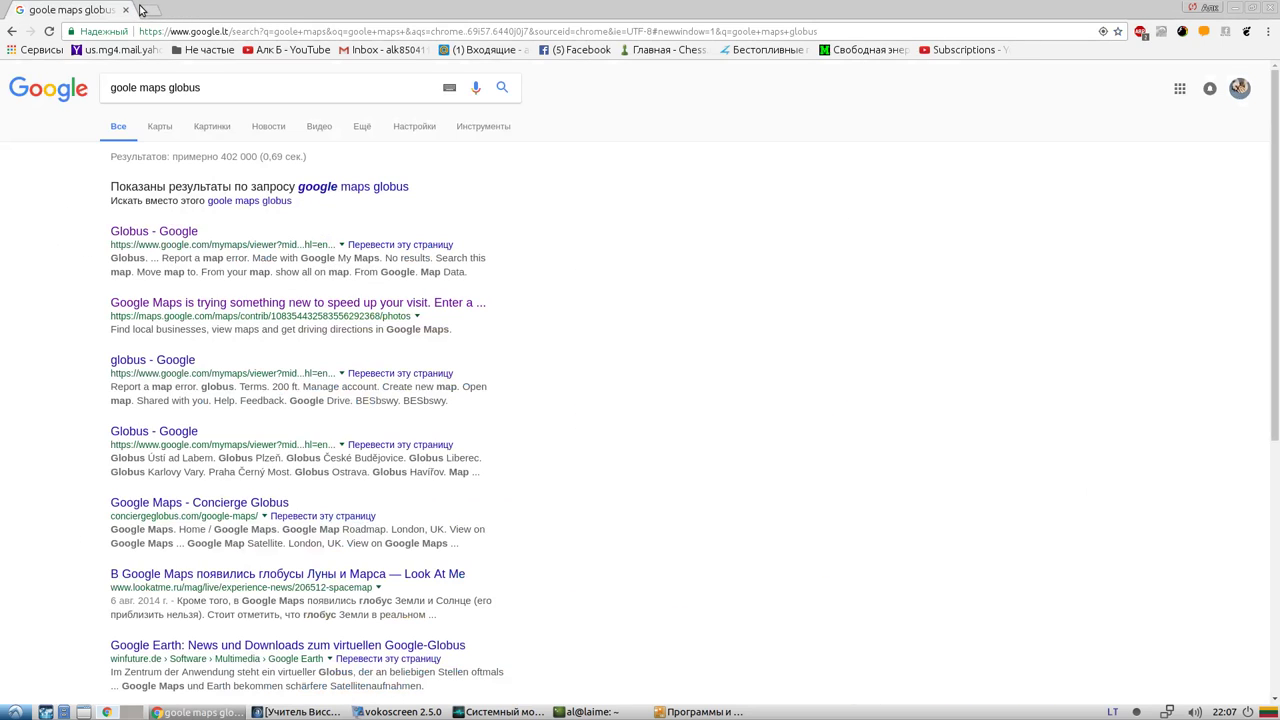
pyautogui.click(148, 10)
pyautogui.click(663, 49)
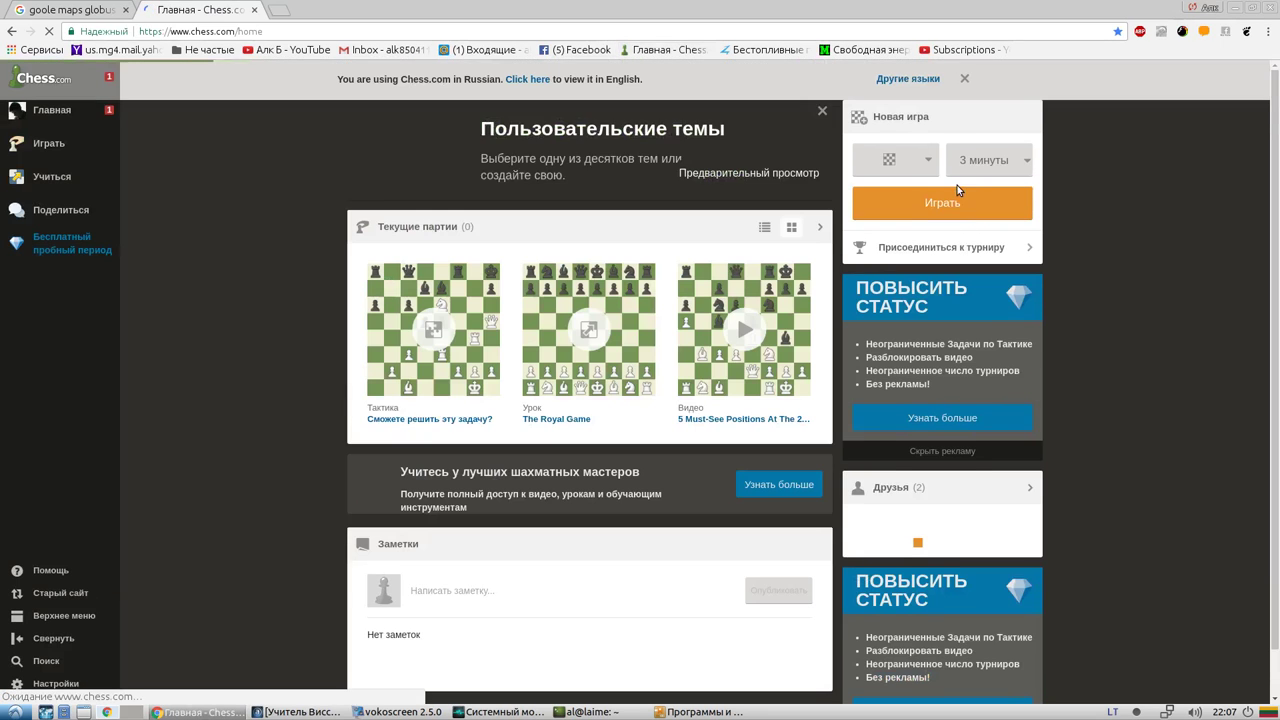
pyautogui.click(893, 210)
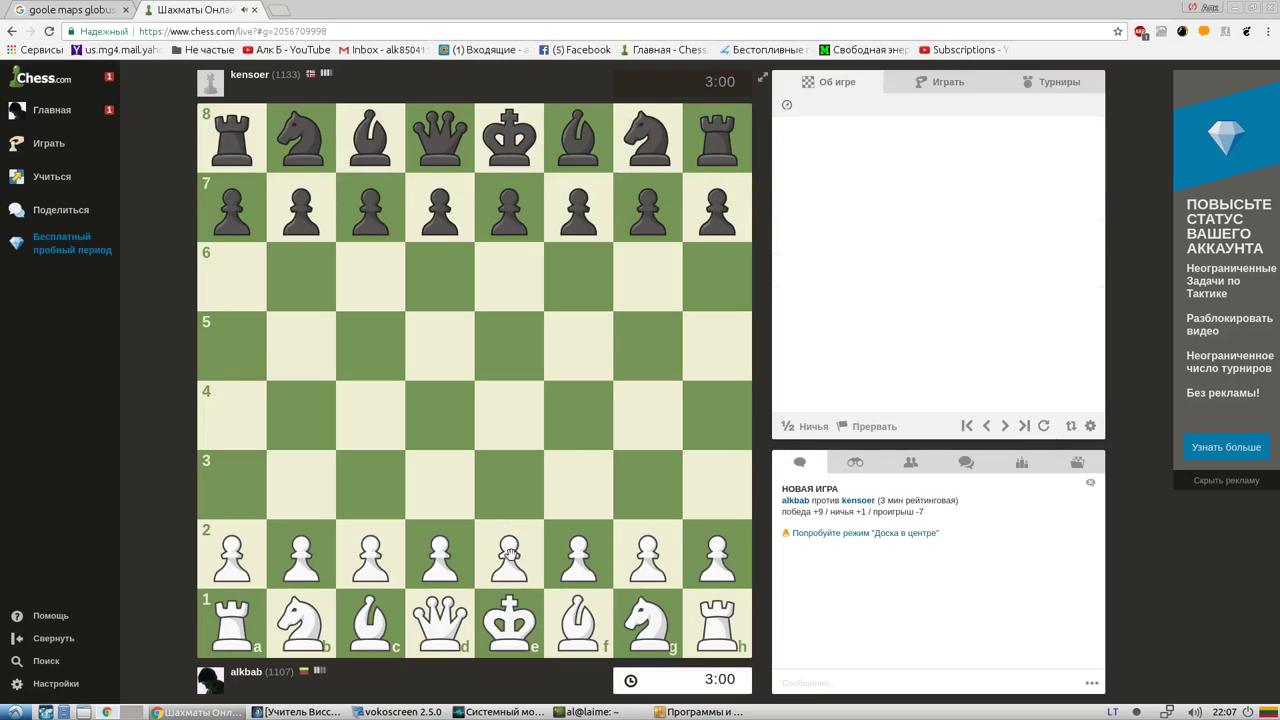
# Play the opening as White: e4, Nf3, Nc3, Bc4, d3, castle short, h3
pyautogui.moveTo(510, 553); pyautogui.dragTo(509, 418)
pyautogui.moveTo(645, 600); pyautogui.dragTo(580, 486)
pyautogui.moveTo(317, 623); pyautogui.dragTo(368, 488)
pyautogui.moveTo(575, 620); pyautogui.dragTo(370, 415)
pyautogui.moveTo(442, 560); pyautogui.dragTo(436, 489)
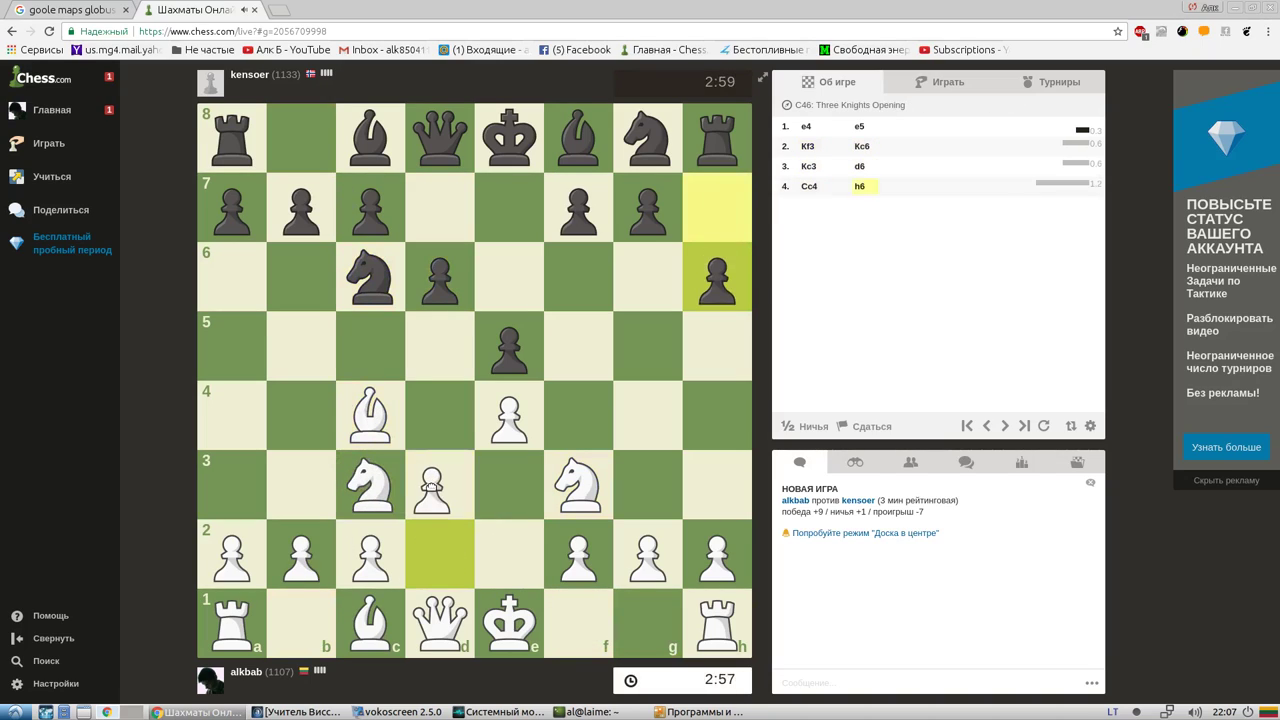
pyautogui.moveTo(364, 627); pyautogui.dragTo(370, 620)
pyautogui.moveTo(509, 620); pyautogui.dragTo(548, 620)
pyautogui.moveTo(372, 625); pyautogui.dragTo(372, 622)
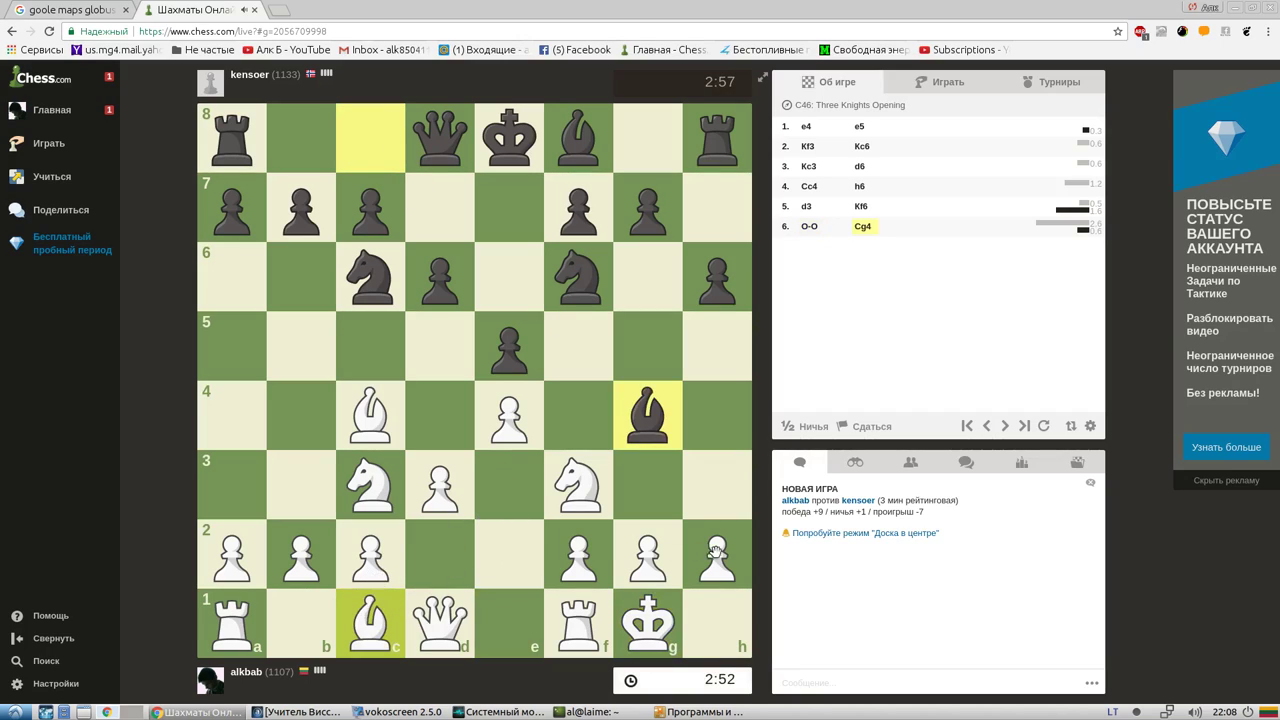
pyautogui.moveTo(716, 555); pyautogui.dragTo(716, 485)
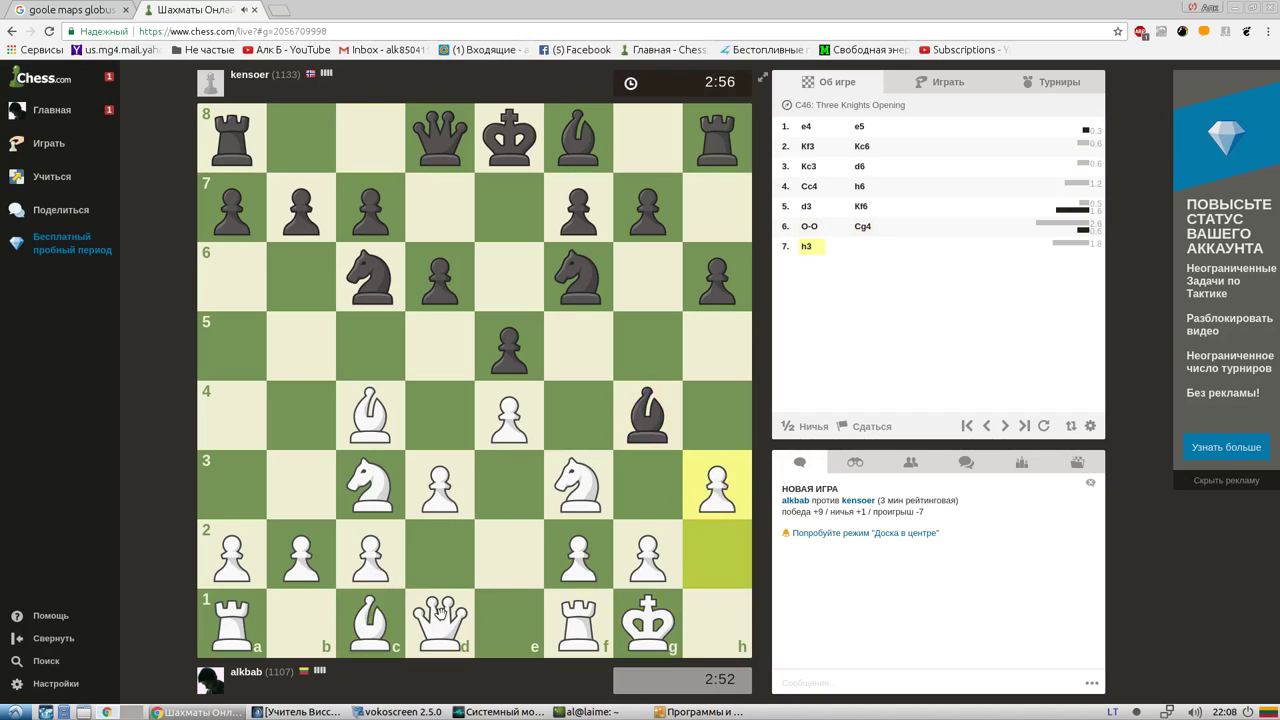
# Play Bxe6, Be3, exd5, d4, Ne5 and recapture dxe5
pyautogui.moveTo(370, 415); pyautogui.dragTo(510, 272)
pyautogui.moveTo(373, 622); pyautogui.dragTo(505, 490)
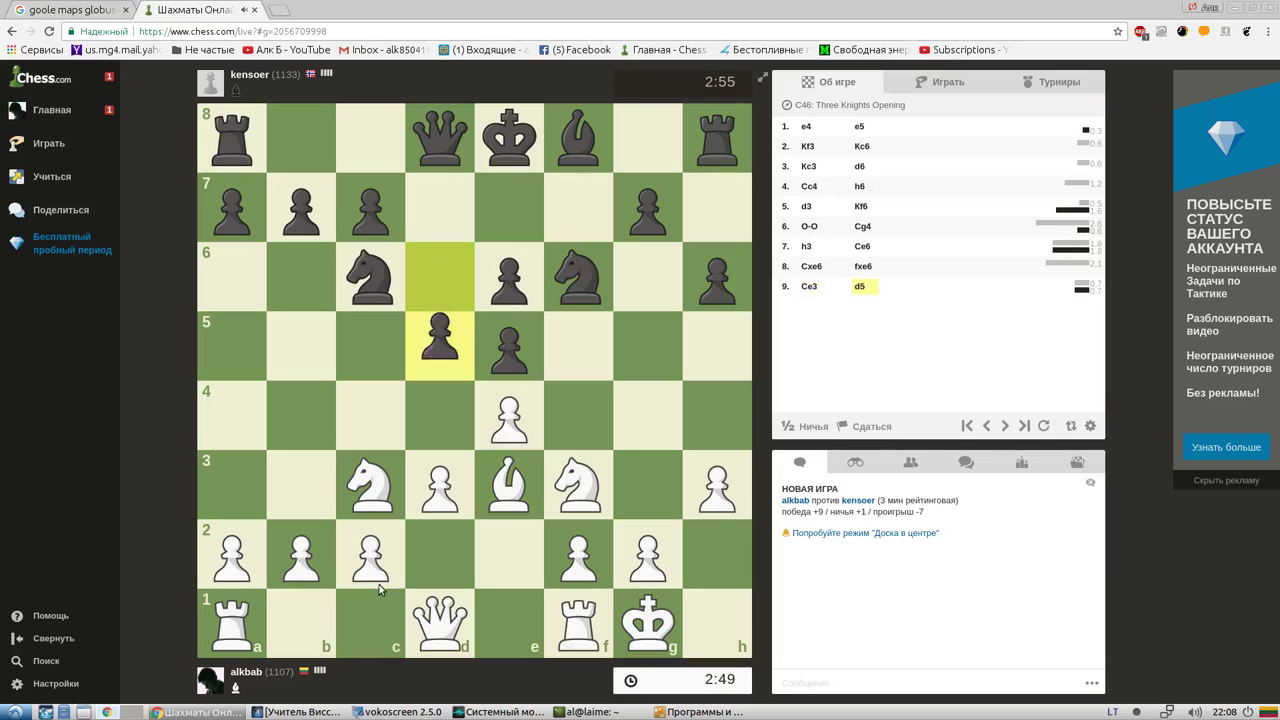
pyautogui.moveTo(484, 425); pyautogui.dragTo(448, 376)
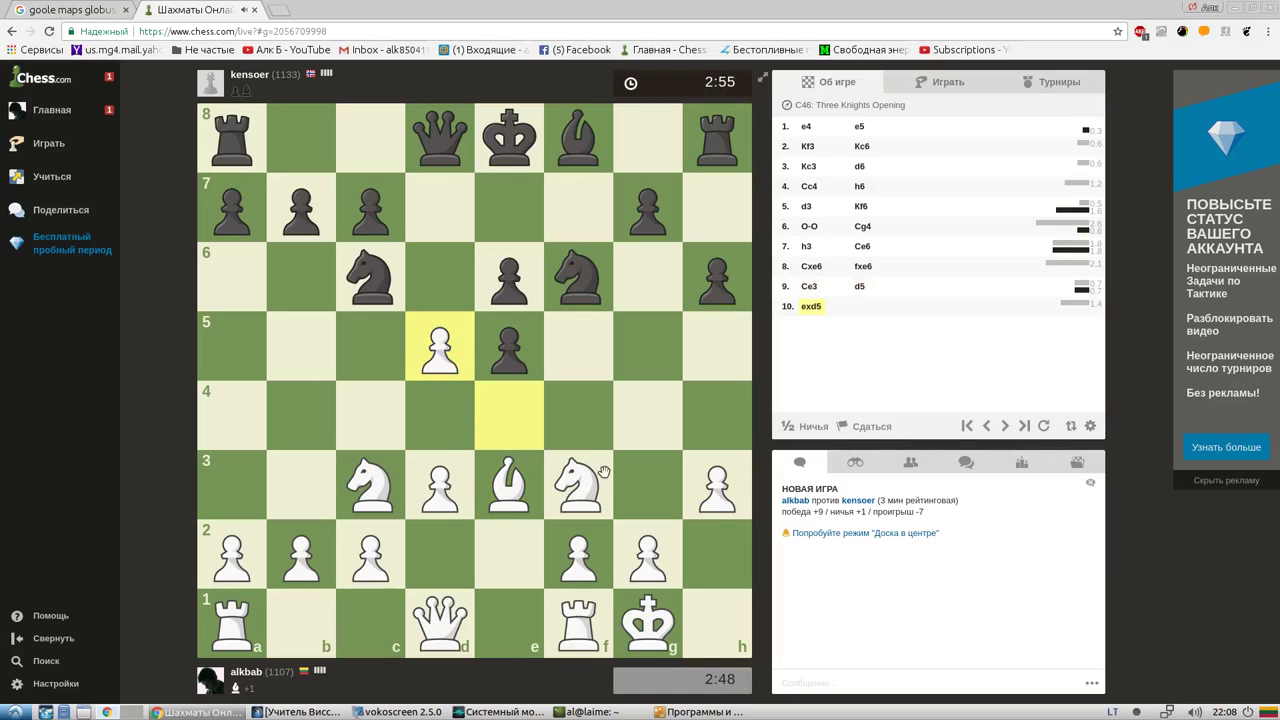
pyautogui.moveTo(500, 490); pyautogui.dragTo(312, 358)
pyautogui.moveTo(490, 476); pyautogui.dragTo(411, 494)
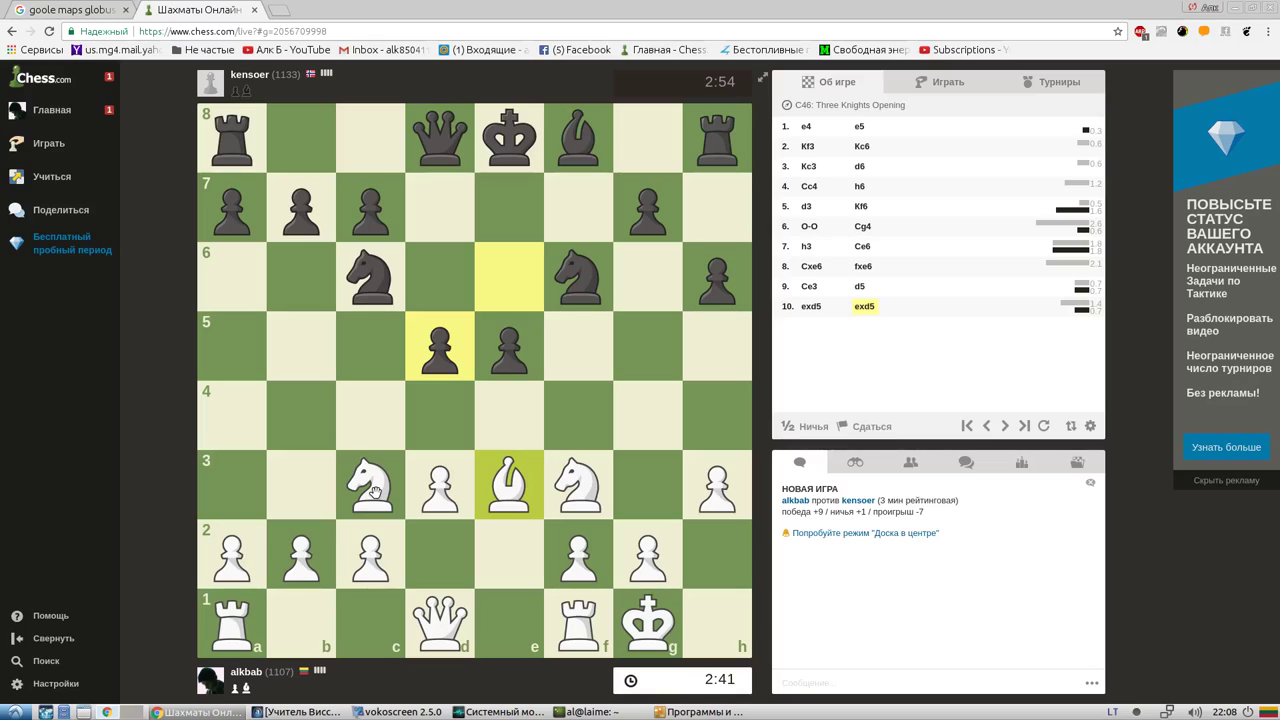
pyautogui.moveTo(450, 490); pyautogui.dragTo(452, 438)
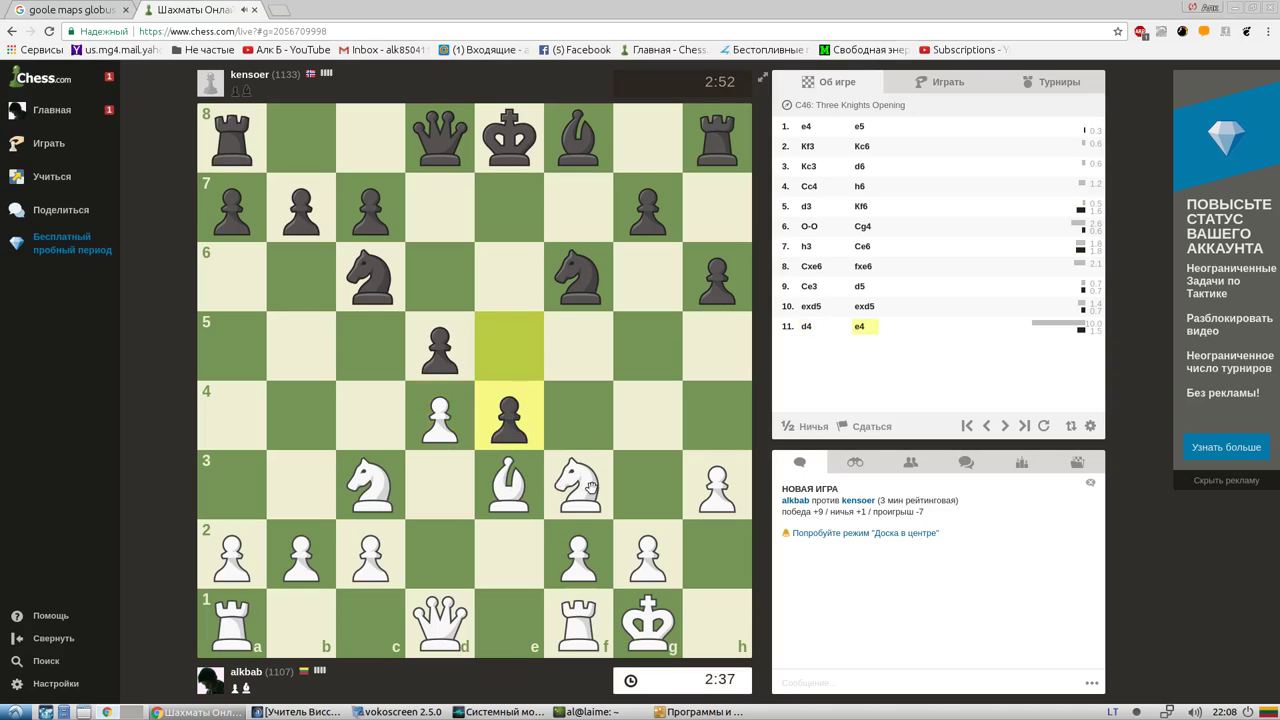
pyautogui.moveTo(591, 487); pyautogui.dragTo(510, 346)
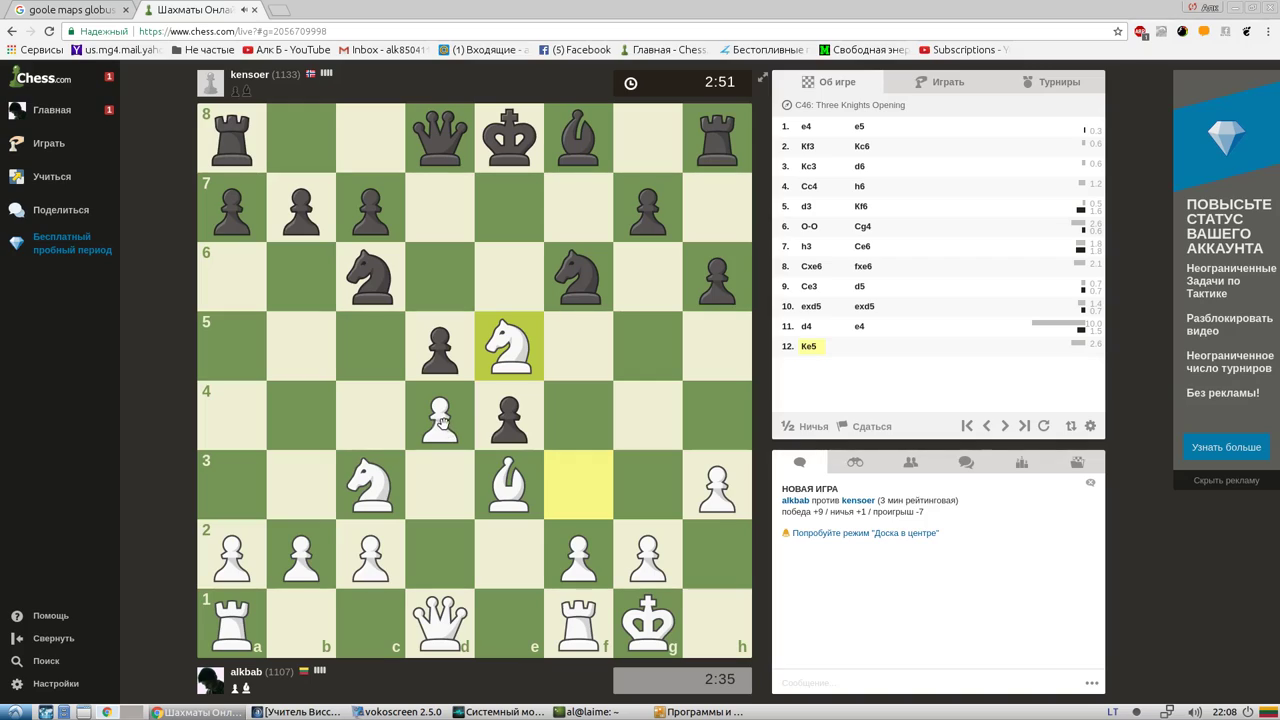
pyautogui.moveTo(440, 420); pyautogui.dragTo(509, 346)
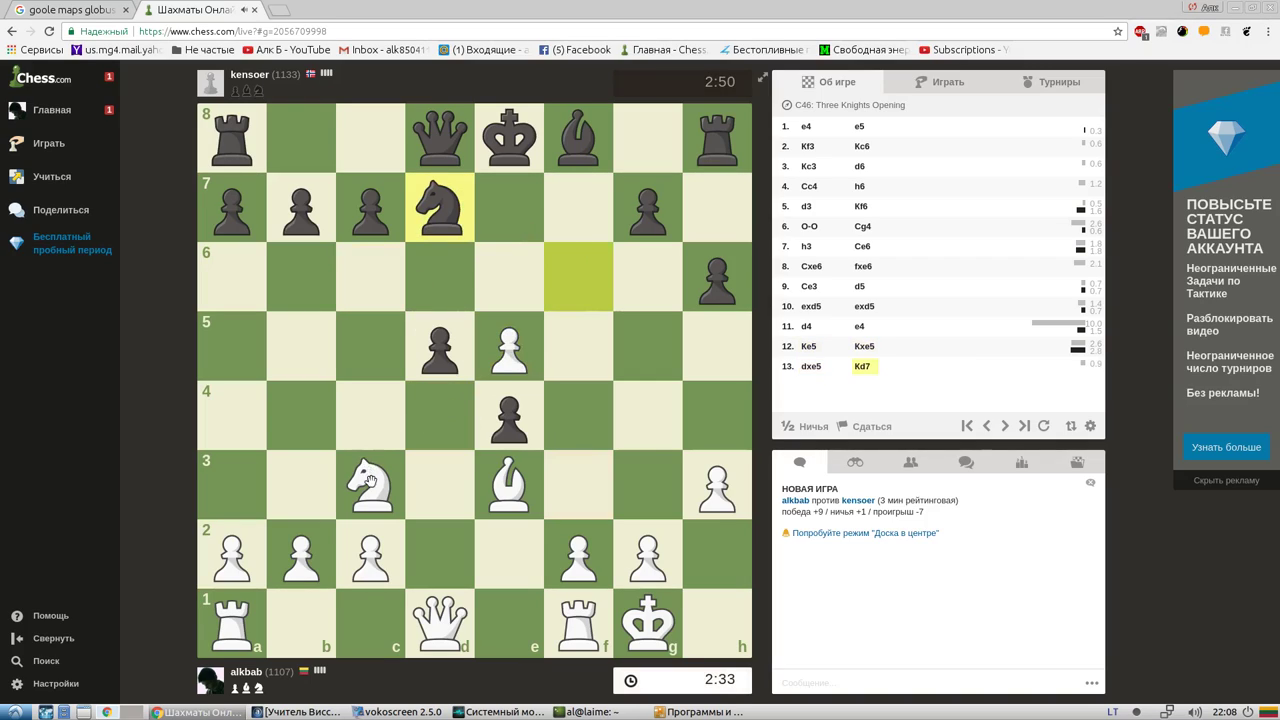
# Play Qxd5, Qe6+, Nd5, Nxc7+, Qd5+, Nxa8, then win Black's queen with gxh3
pyautogui.moveTo(441, 632); pyautogui.dragTo(446, 357)
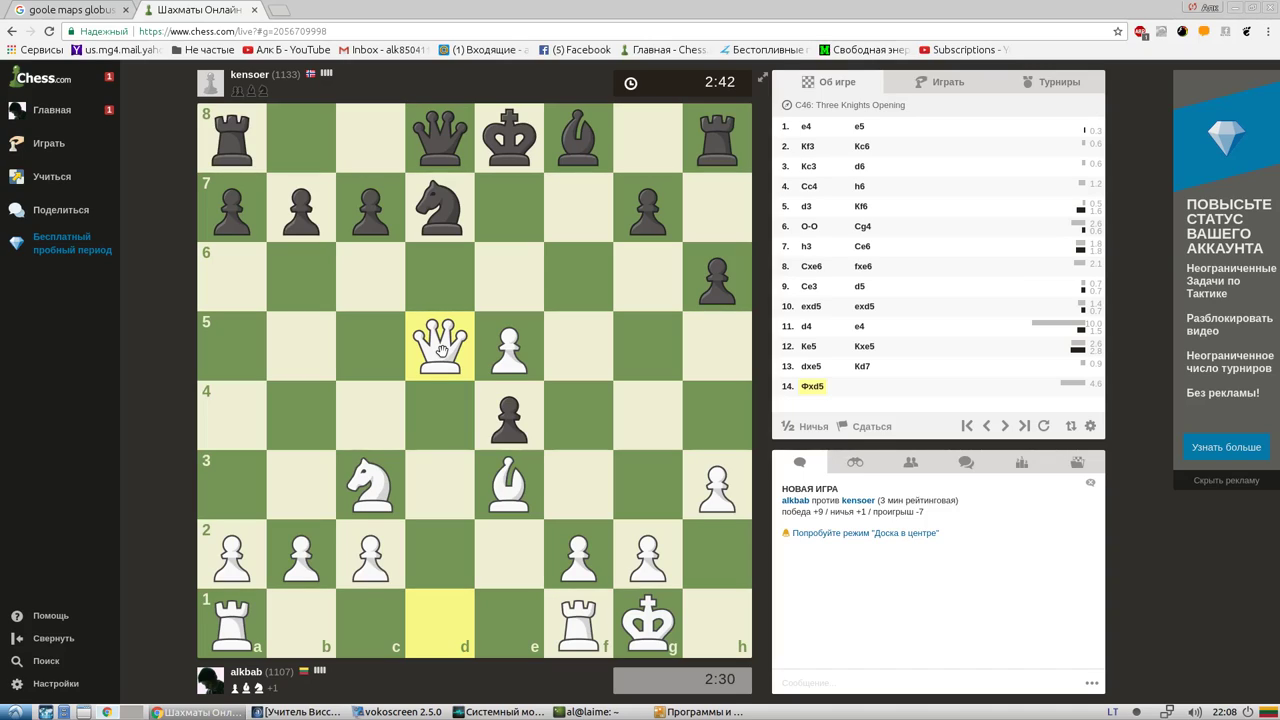
pyautogui.moveTo(448, 330); pyautogui.dragTo(494, 270)
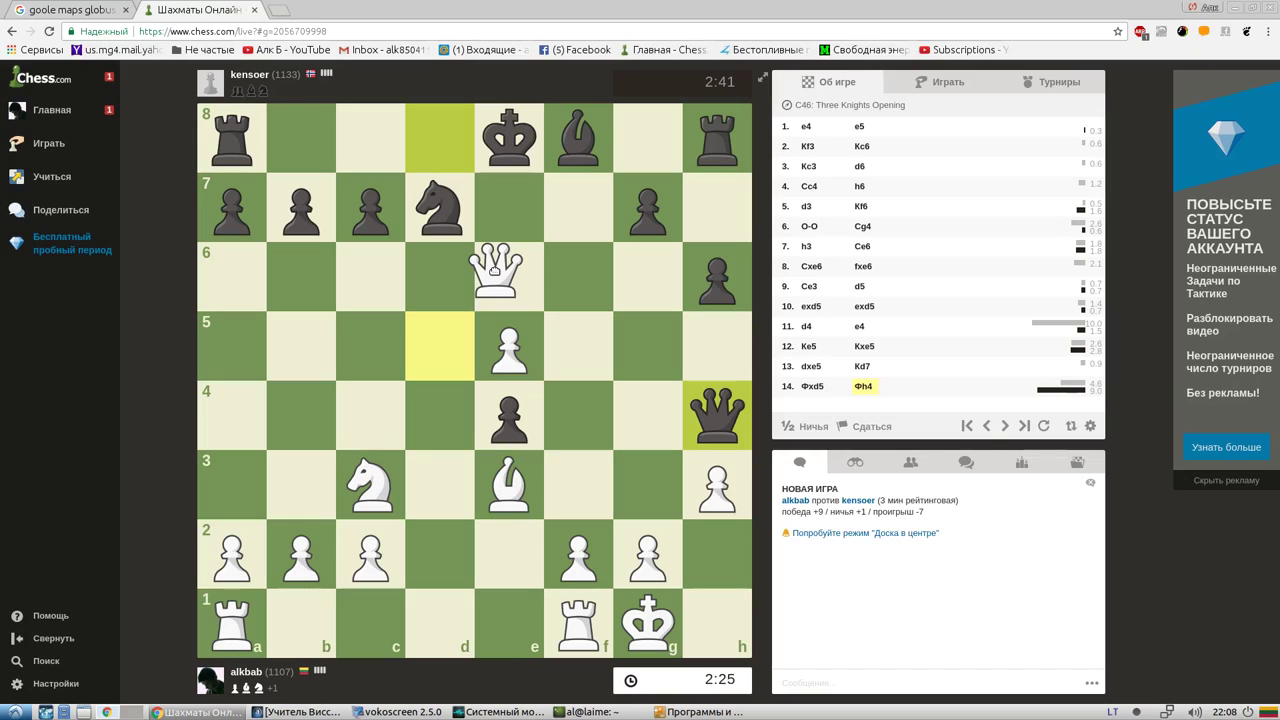
pyautogui.moveTo(494, 270); pyautogui.dragTo(495, 274)
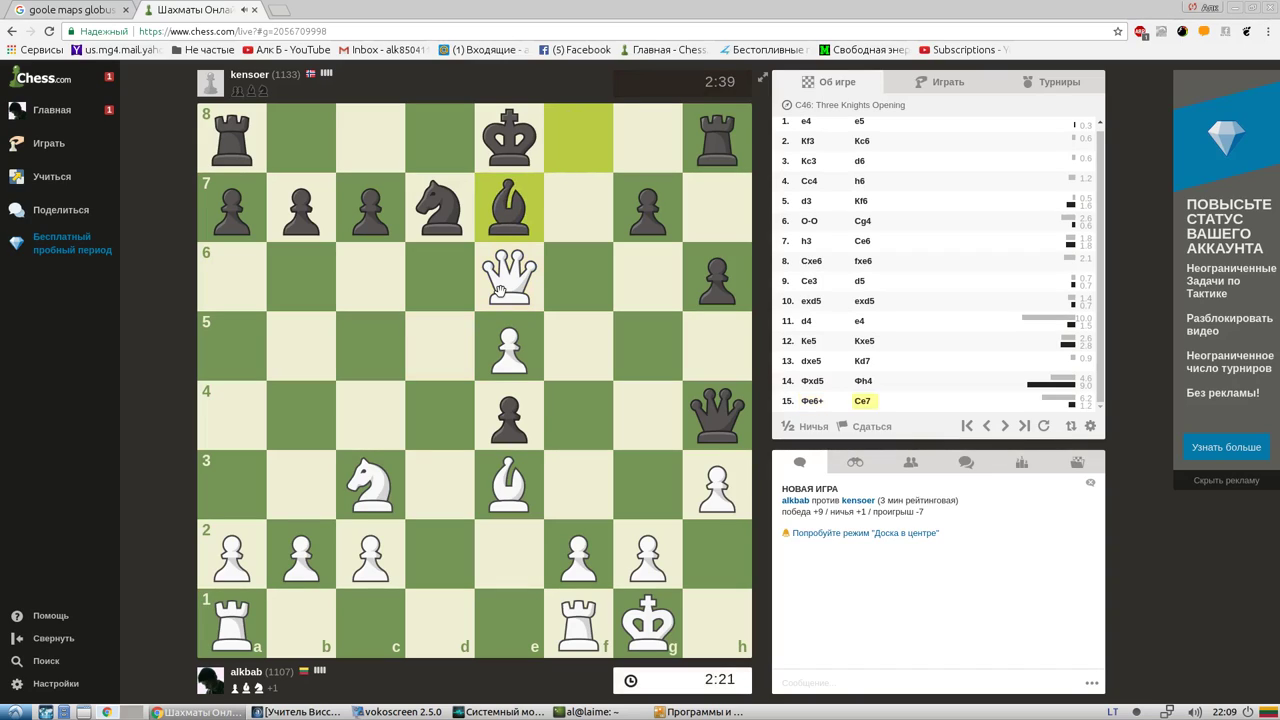
pyautogui.moveTo(378, 484); pyautogui.dragTo(442, 357)
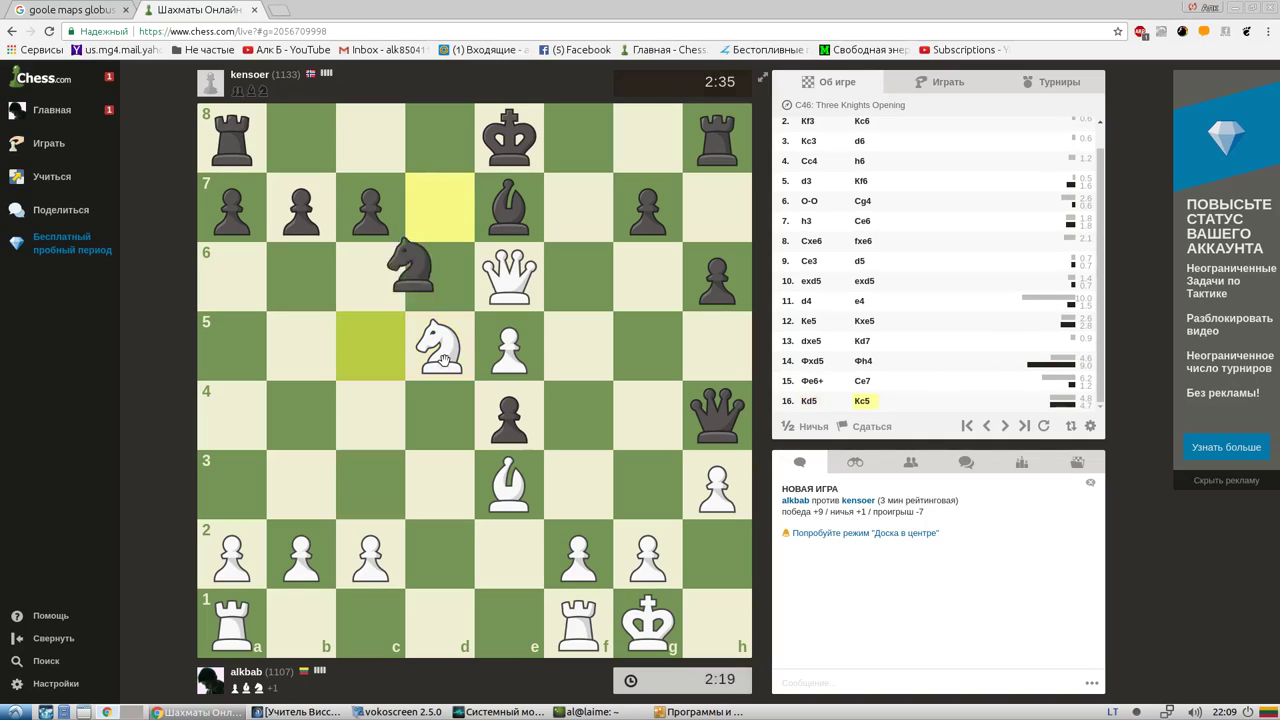
pyautogui.moveTo(444, 360); pyautogui.dragTo(380, 217)
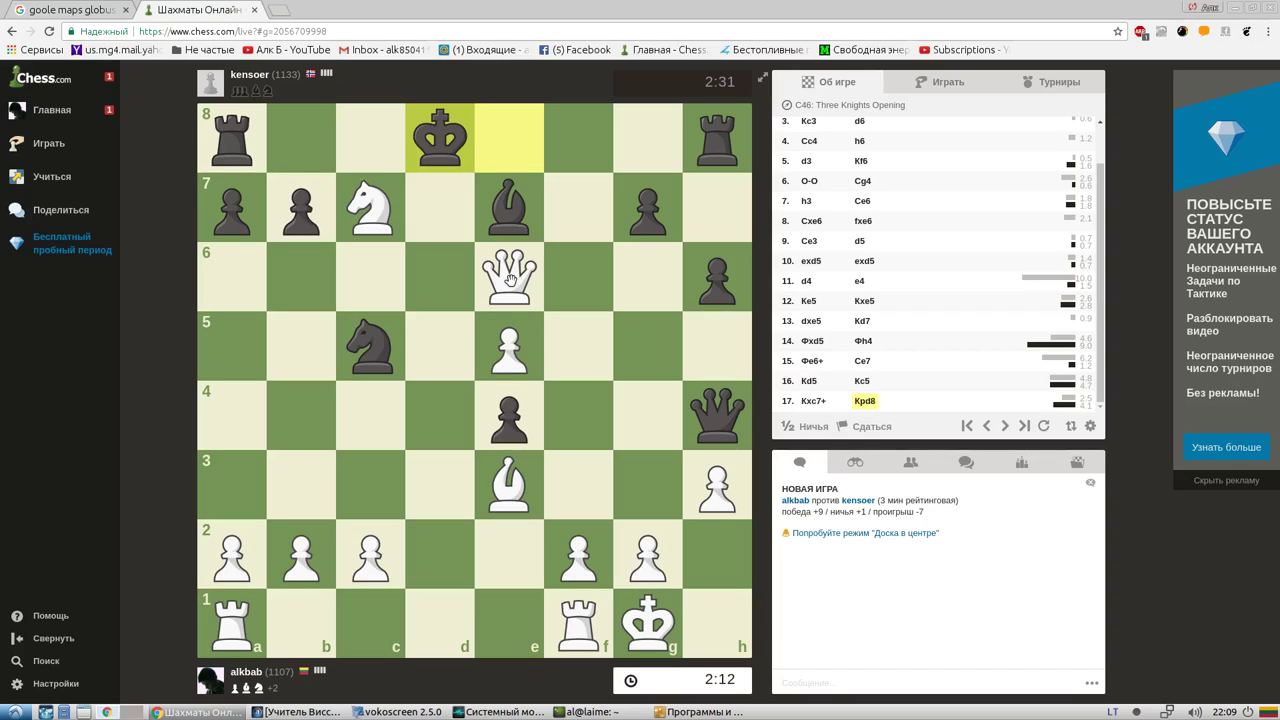
pyautogui.moveTo(510, 280); pyautogui.dragTo(438, 358)
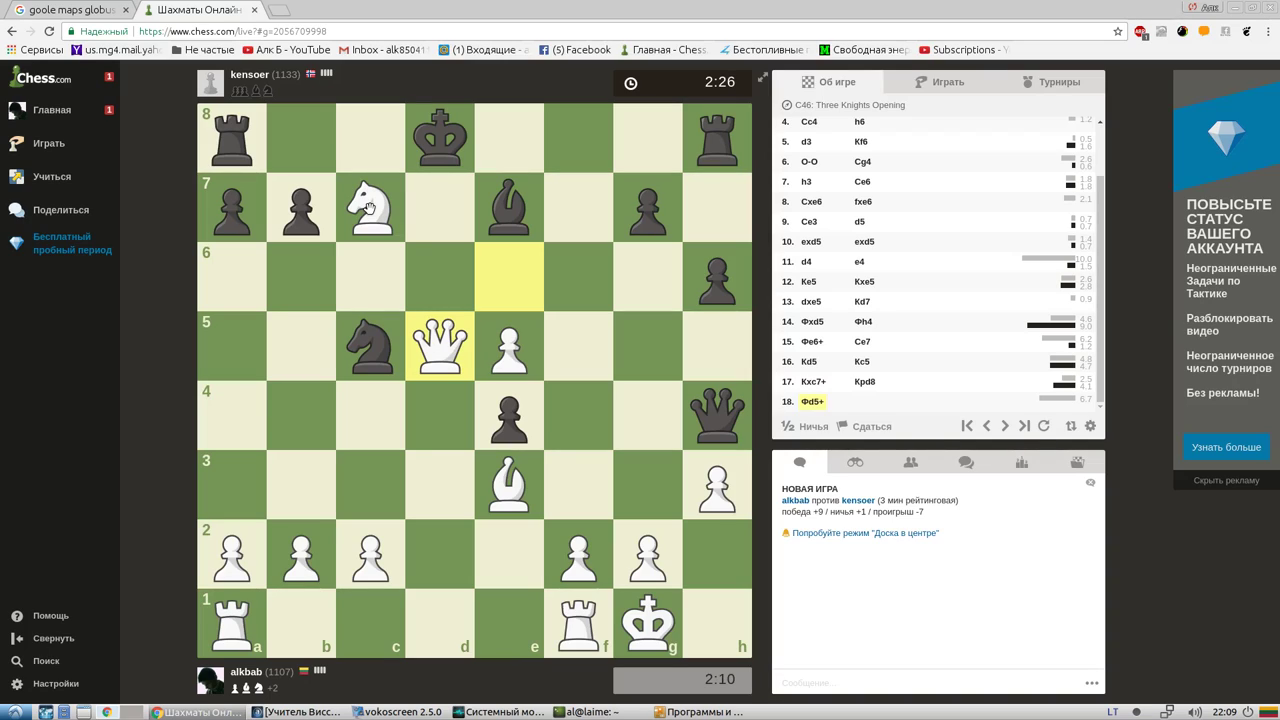
pyautogui.moveTo(369, 207); pyautogui.dragTo(232, 138)
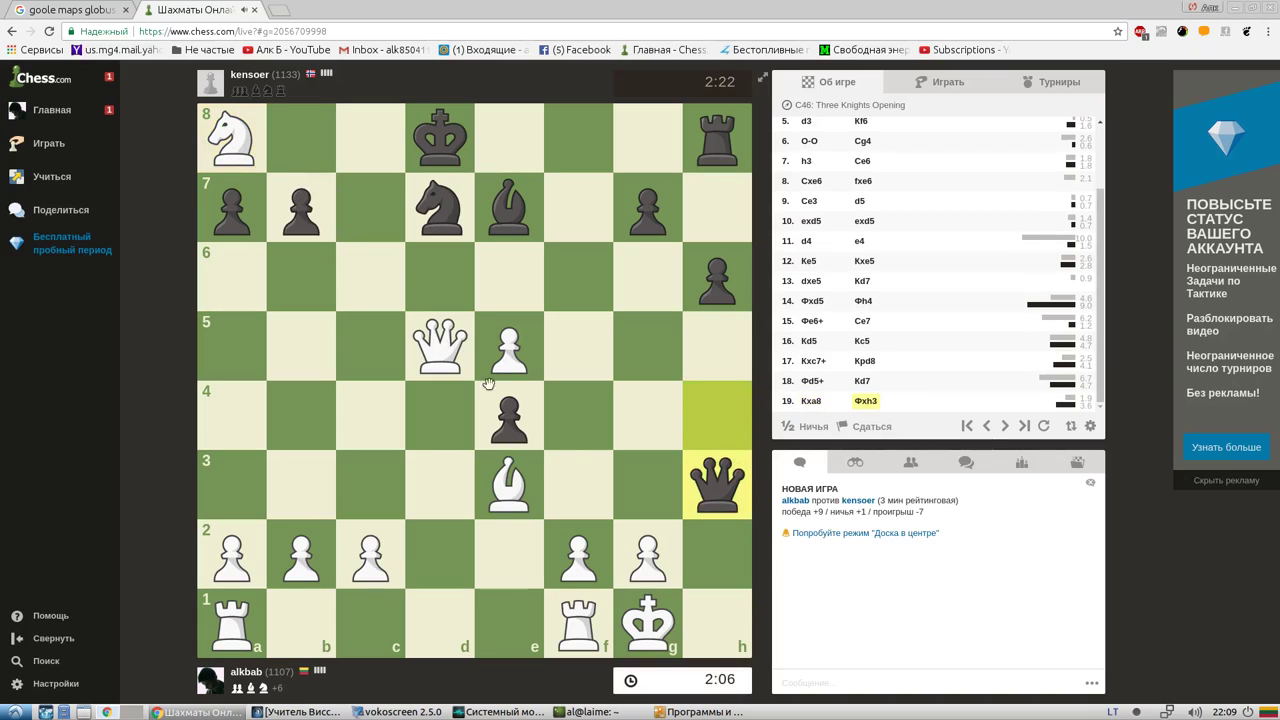
pyautogui.moveTo(648, 550); pyautogui.dragTo(712, 488)
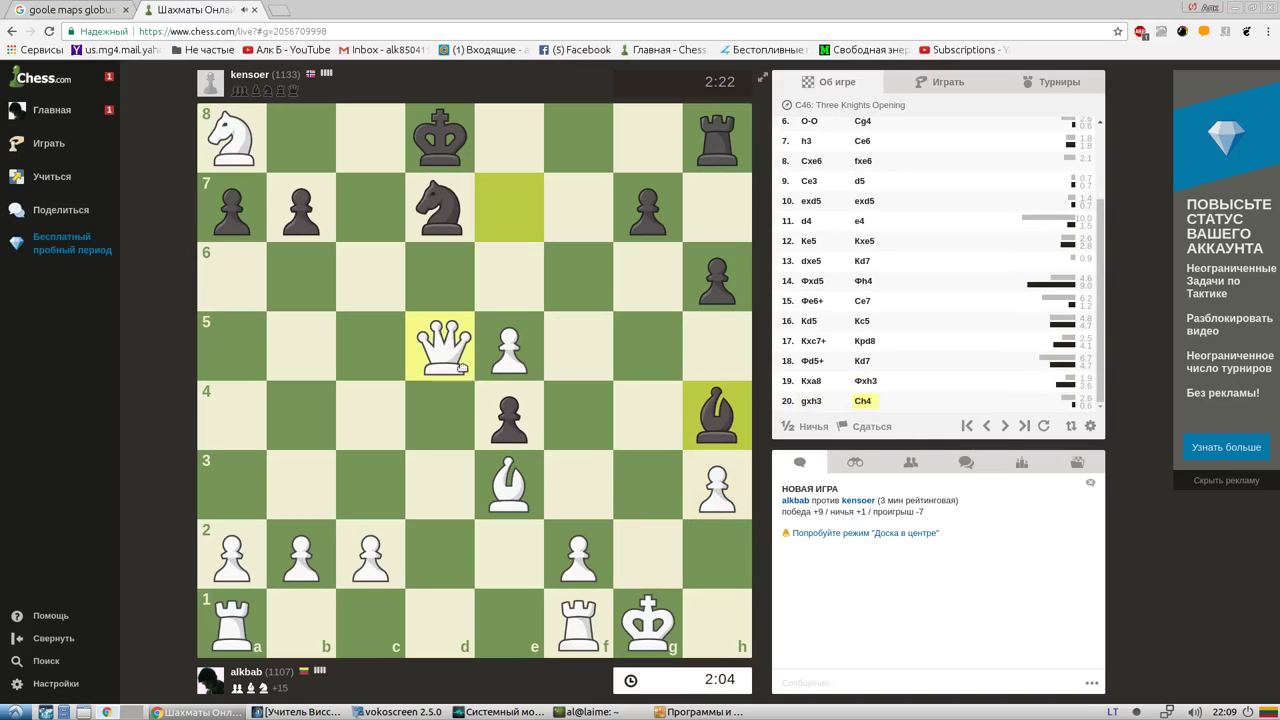
# Play Qxe4, Rxf2, Qf5, Qxe5, Qf7, Qxg7+ and Bxh6
pyautogui.moveTo(438, 338); pyautogui.dragTo(512, 420)
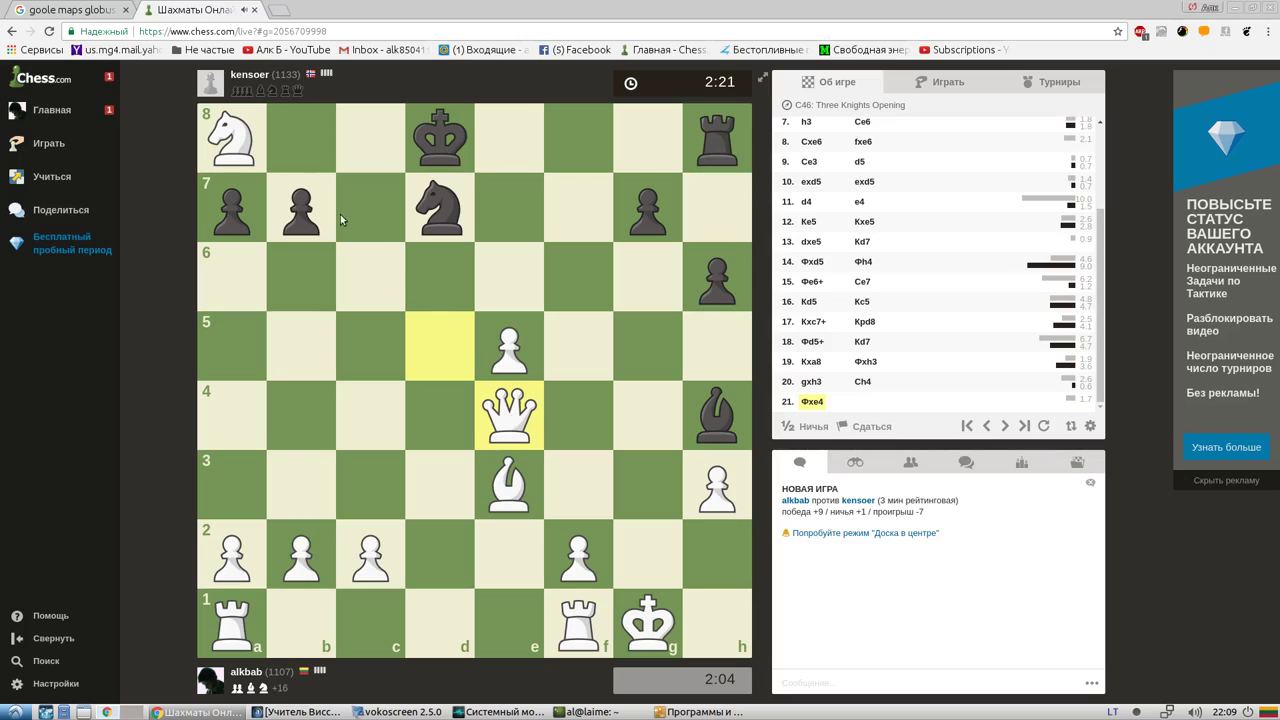
pyautogui.moveTo(567, 607); pyautogui.dragTo(565, 140)
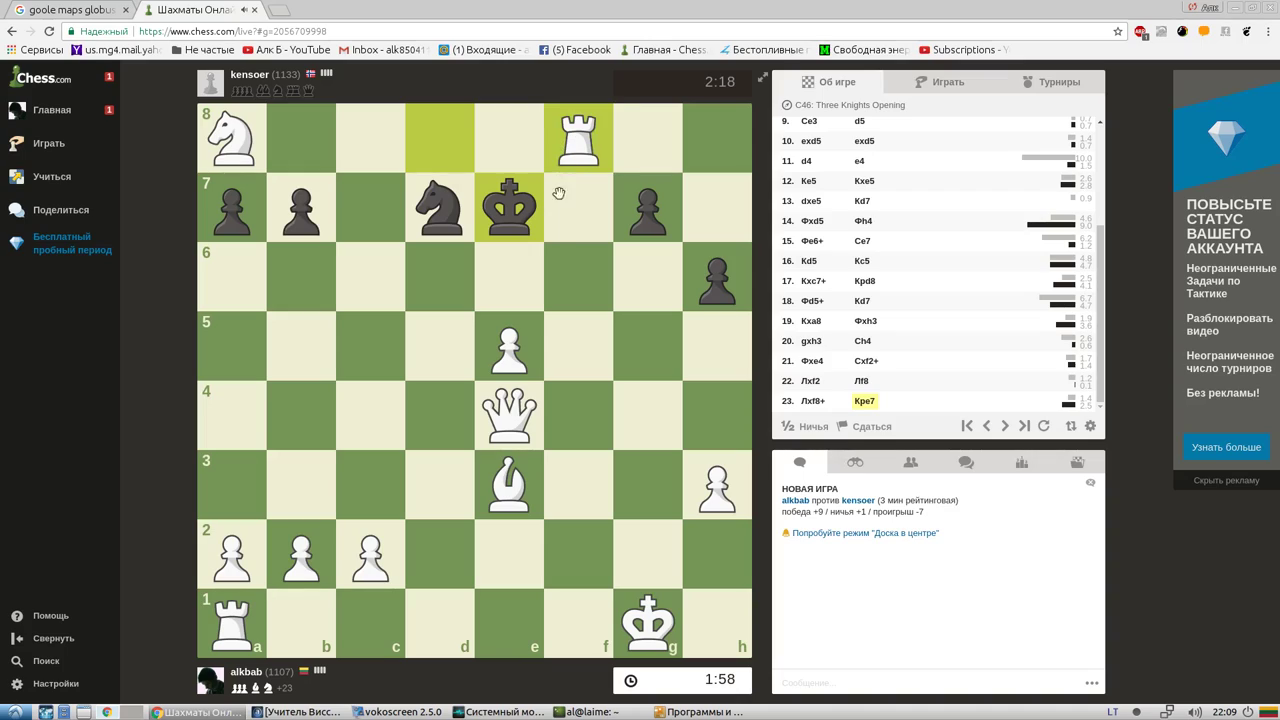
pyautogui.moveTo(510, 405); pyautogui.dragTo(572, 343)
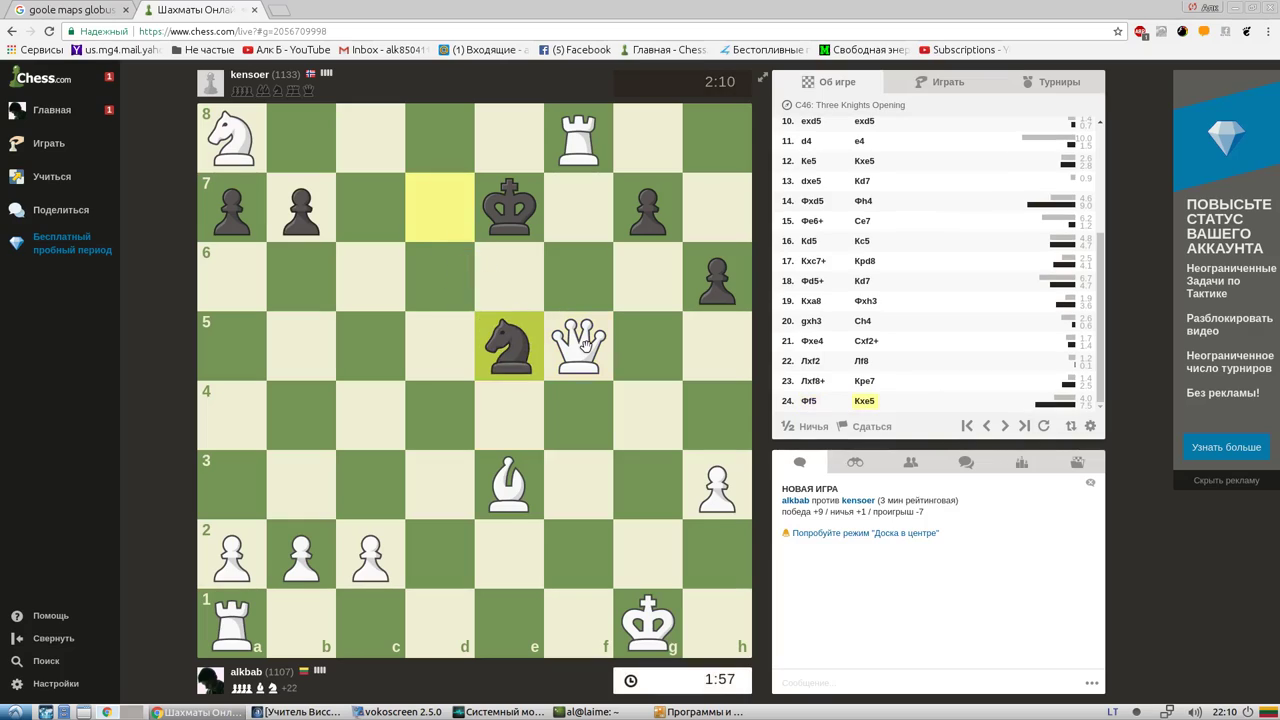
pyautogui.moveTo(586, 343); pyautogui.dragTo(505, 140)
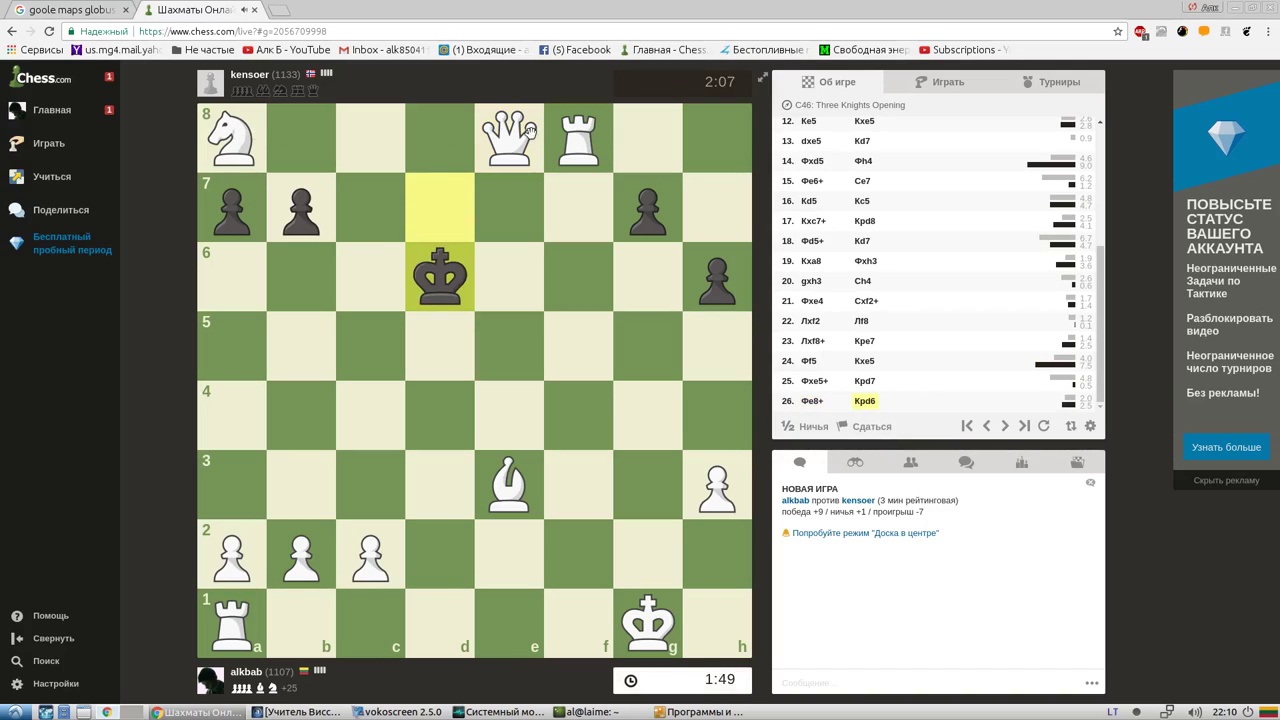
pyautogui.moveTo(515, 145); pyautogui.dragTo(651, 203)
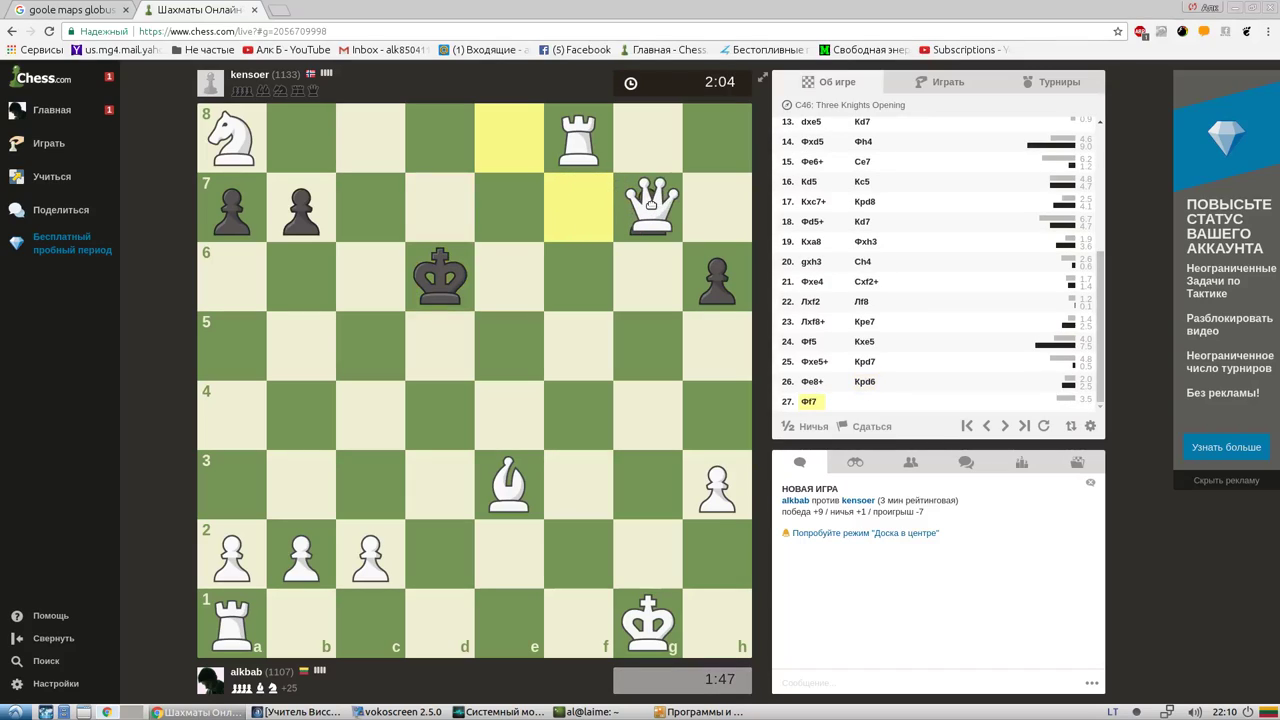
pyautogui.moveTo(651, 203); pyautogui.dragTo(651, 204)
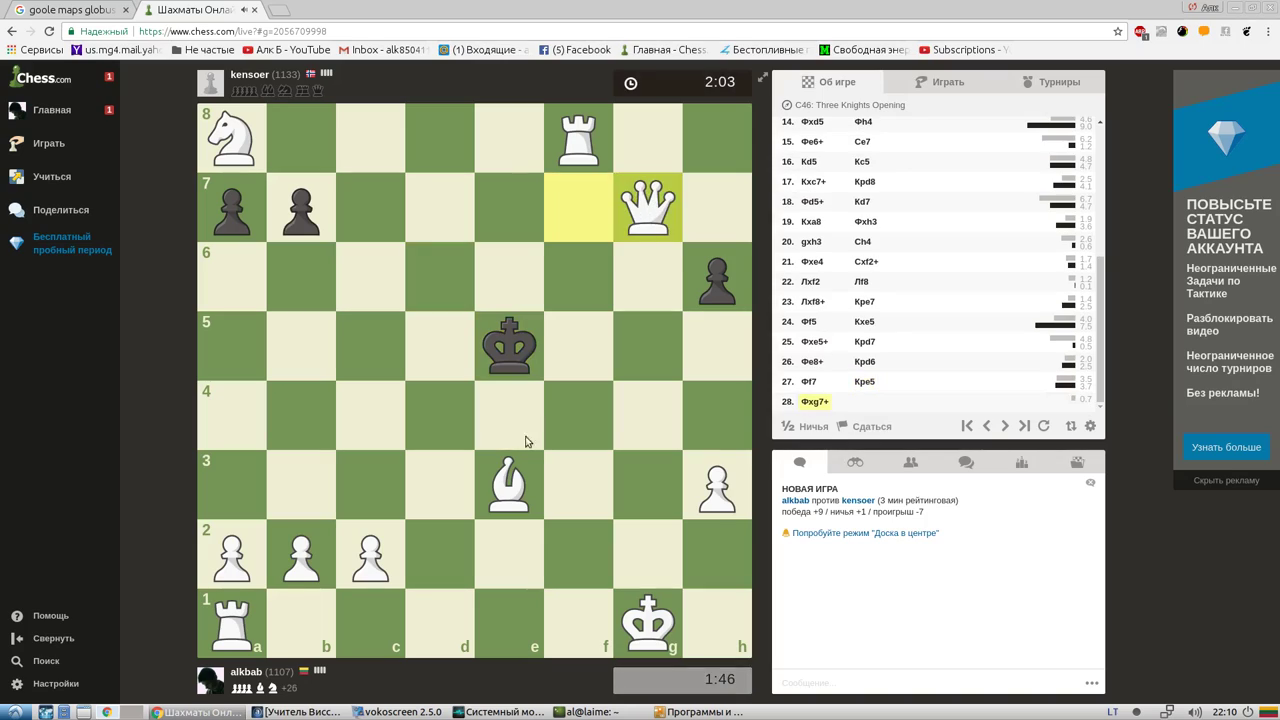
pyautogui.moveTo(524, 480); pyautogui.dragTo(710, 275)
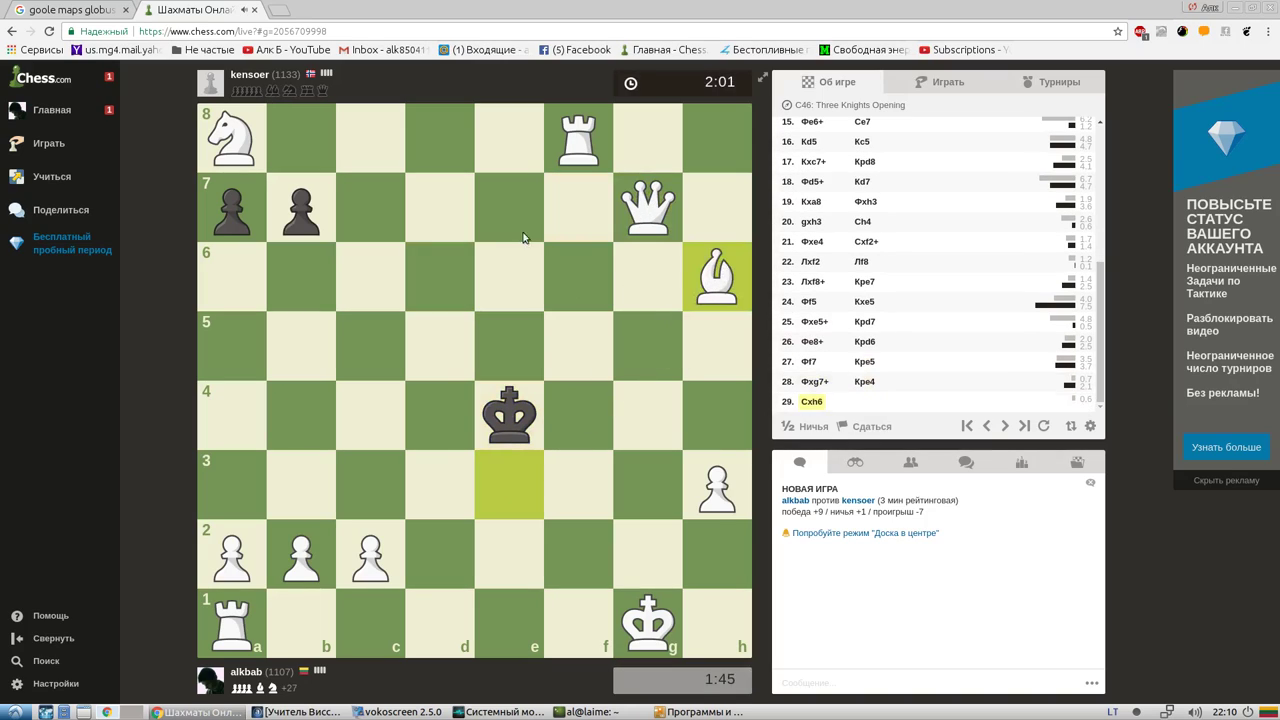
# Take the b7 and a7 pawns with the queen, then check with Qb7+, Qb6+, Qf6+, Rd8+, Qd6+
pyautogui.click(302, 205)
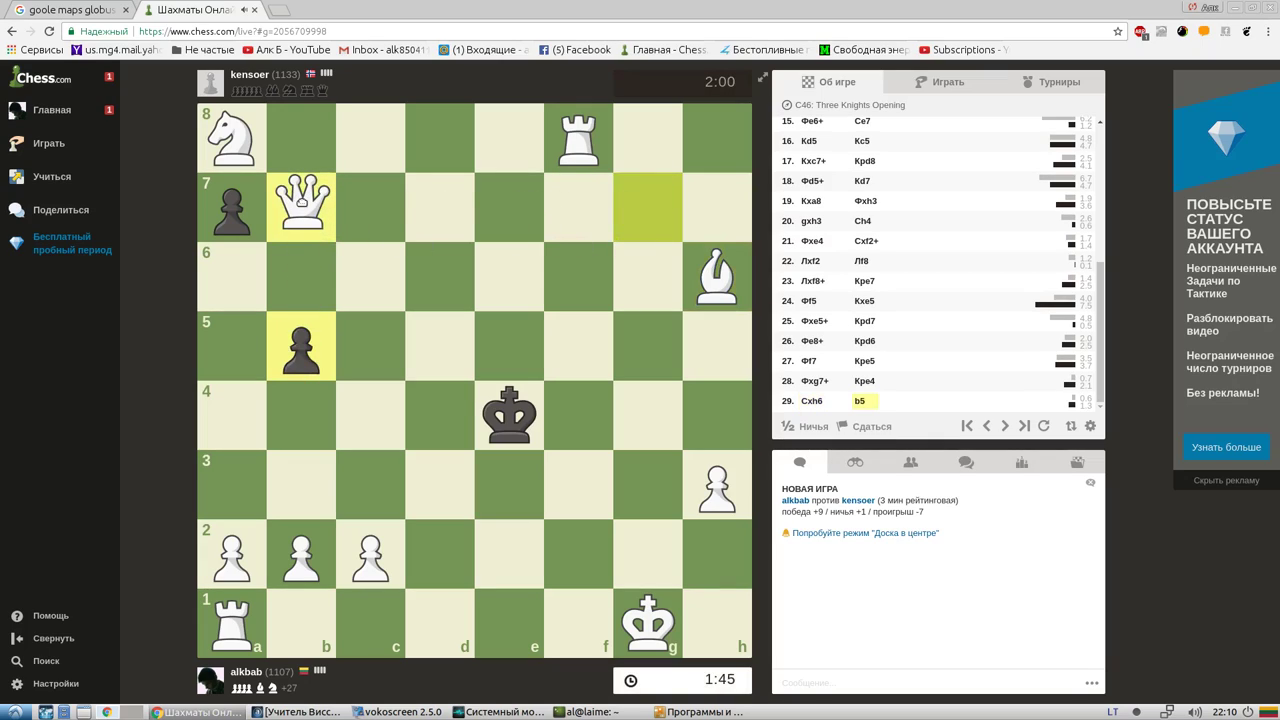
pyautogui.moveTo(302, 205); pyautogui.dragTo(247, 203)
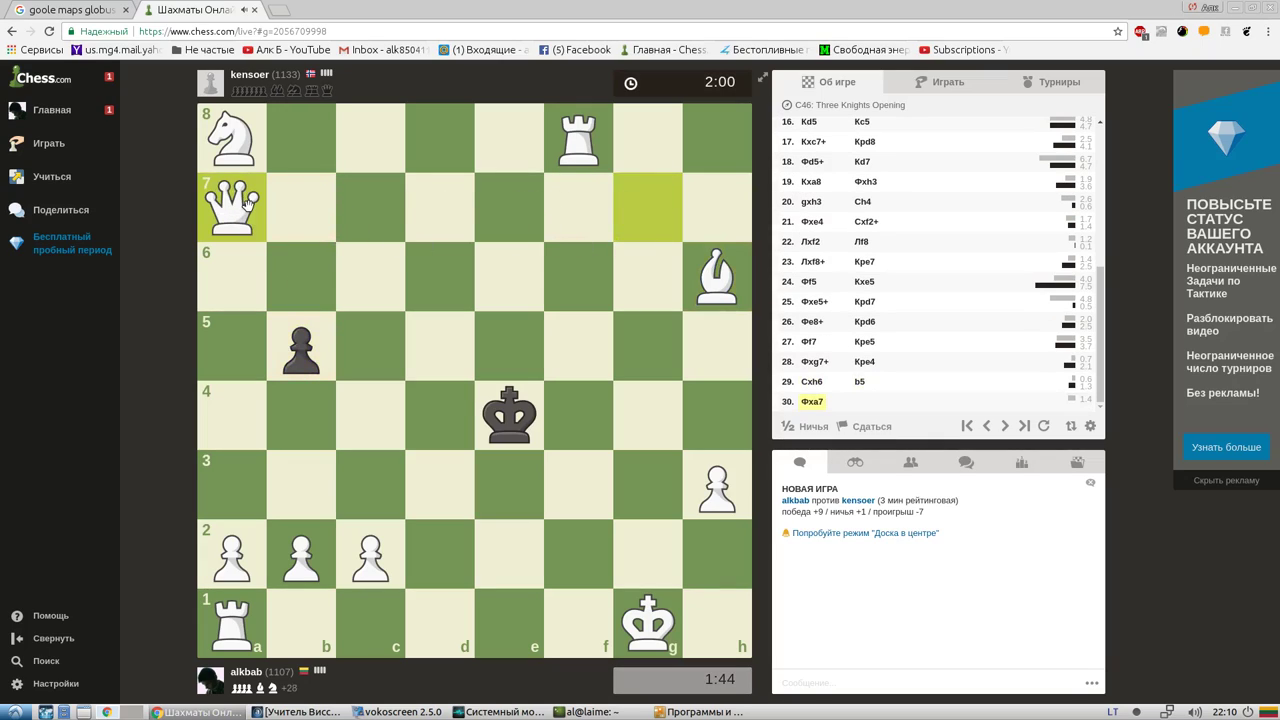
pyautogui.moveTo(247, 203); pyautogui.dragTo(305, 415)
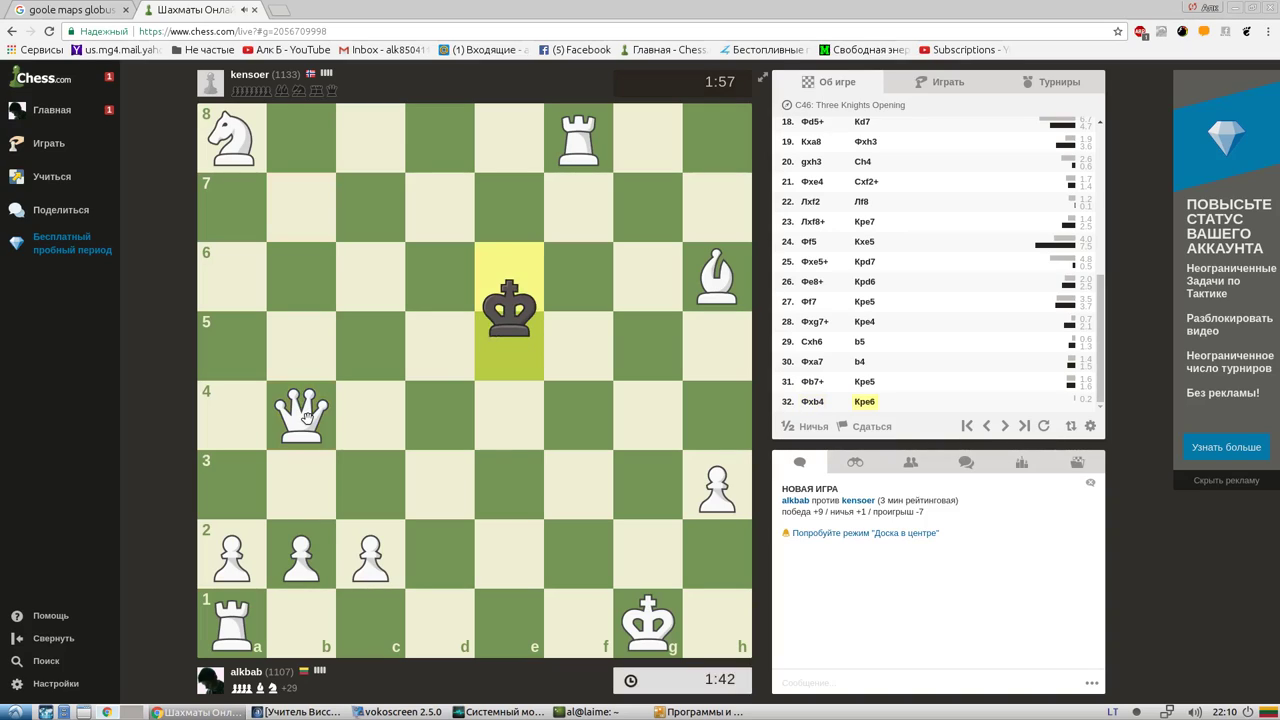
pyautogui.moveTo(305, 415); pyautogui.dragTo(302, 266)
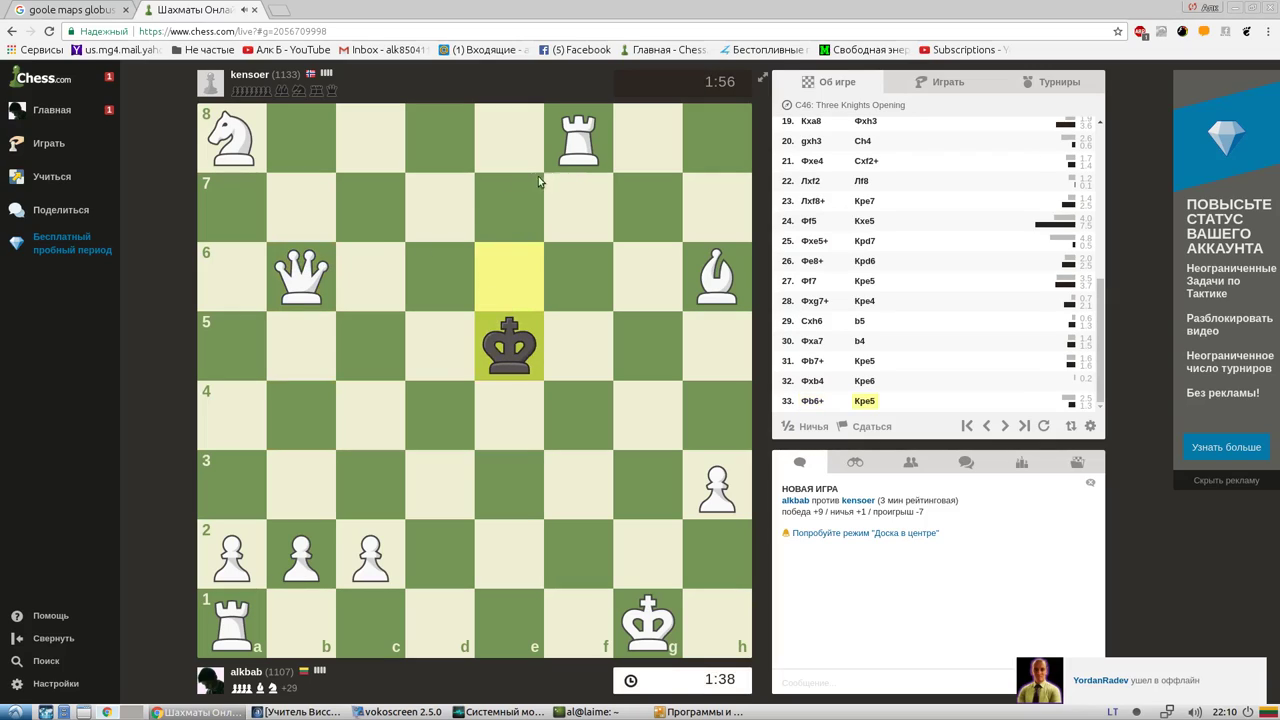
pyautogui.moveTo(302, 276); pyautogui.dragTo(578, 276)
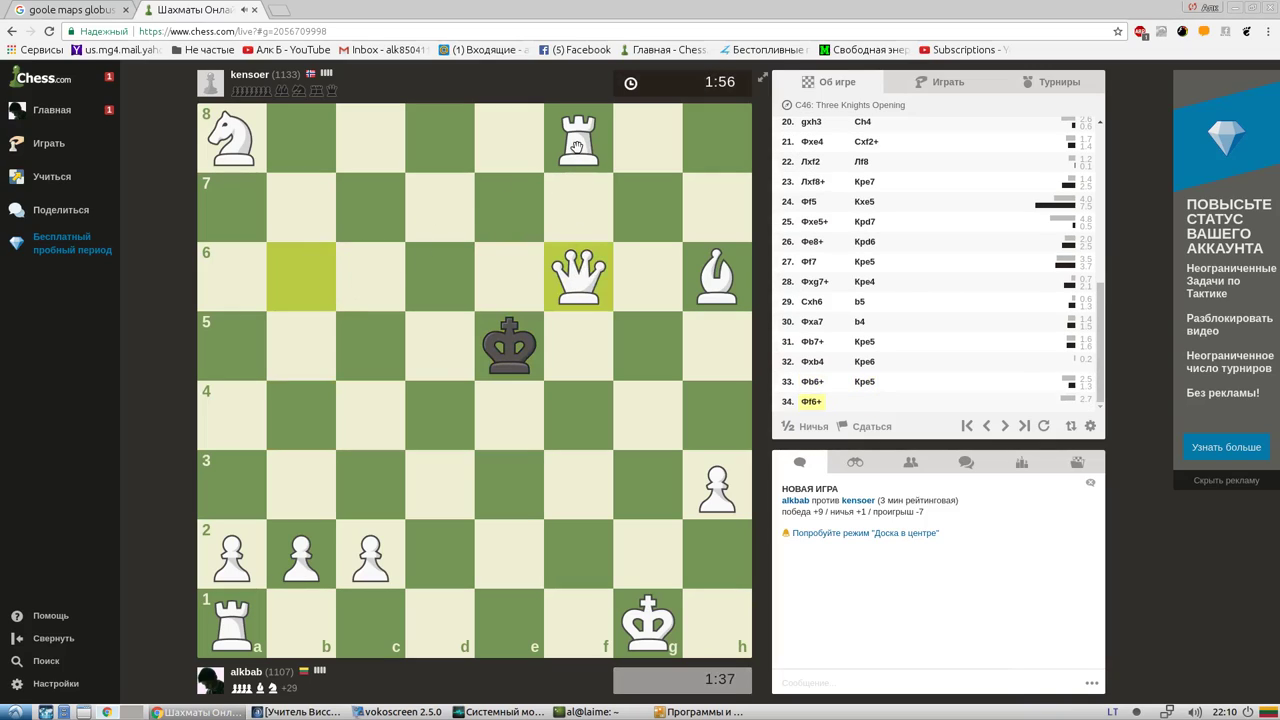
pyautogui.moveTo(577, 147); pyautogui.dragTo(440, 140)
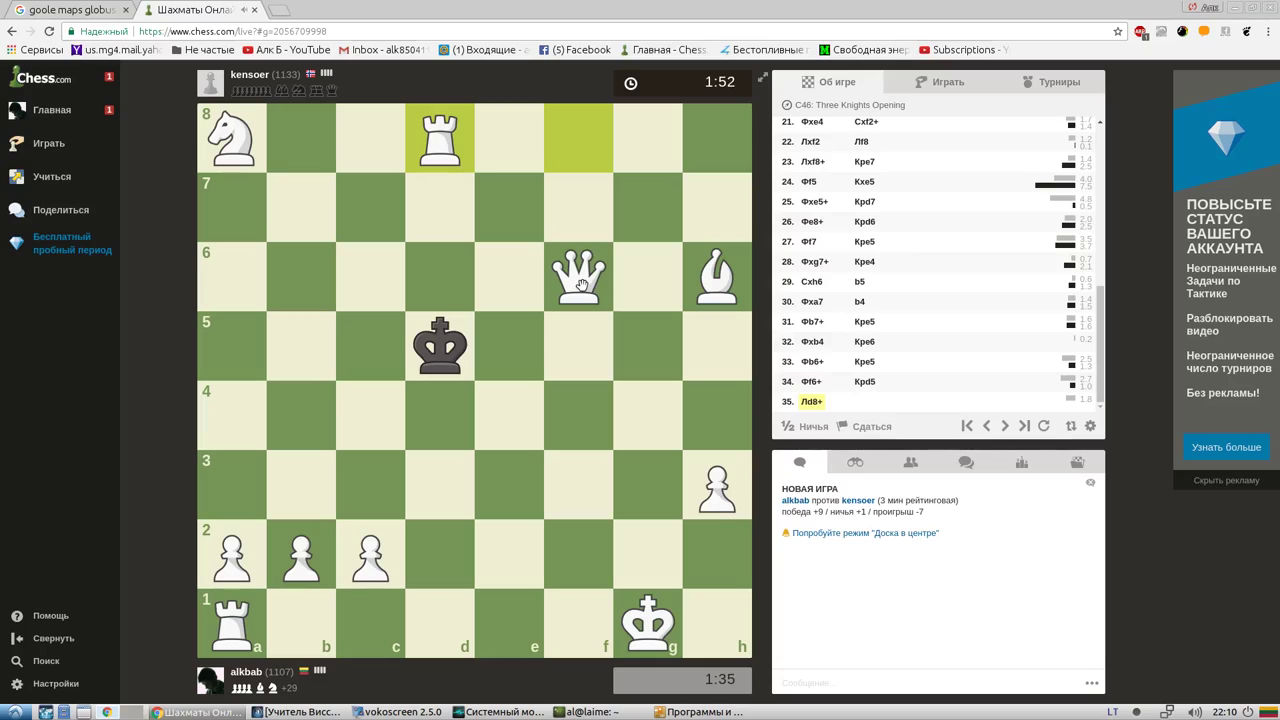
pyautogui.moveTo(581, 285); pyautogui.dragTo(442, 277)
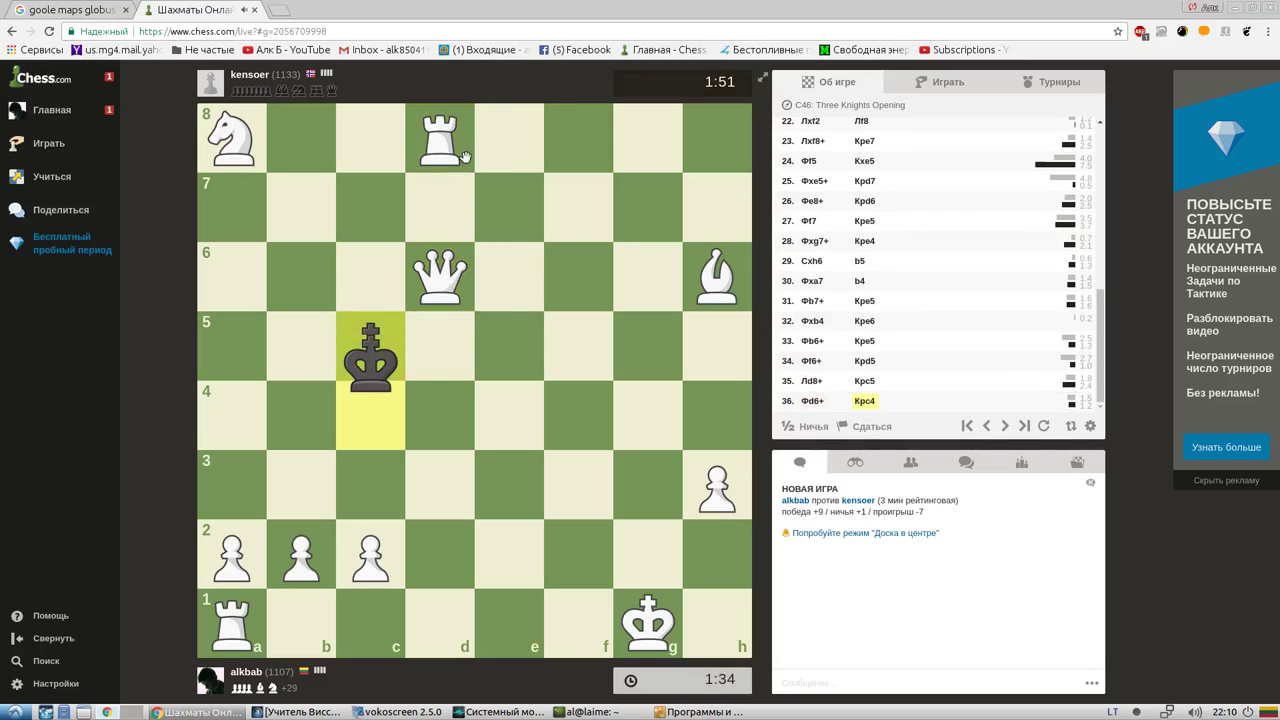
# Give checks Rc8+, Qc6+ and Rb8+, then bring Software & Updates forward
pyautogui.click(430, 134)
pyautogui.click(370, 137)
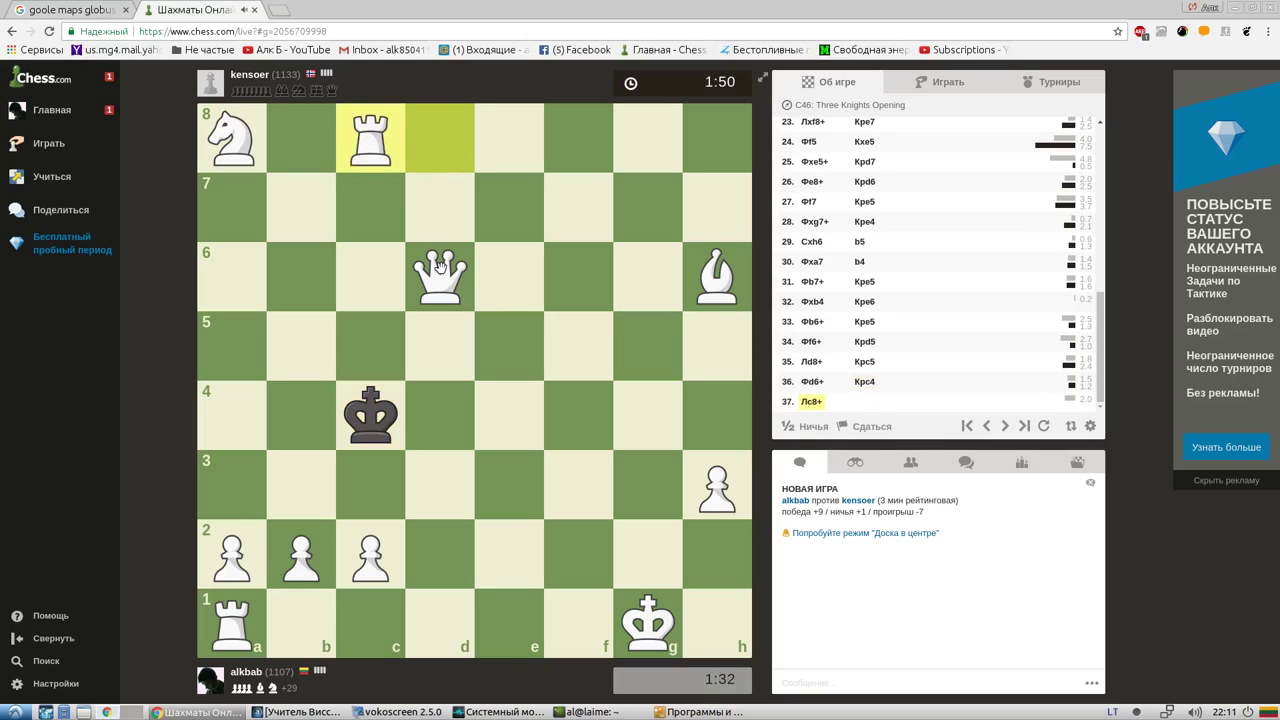
pyautogui.click(440, 268)
pyautogui.click(370, 275)
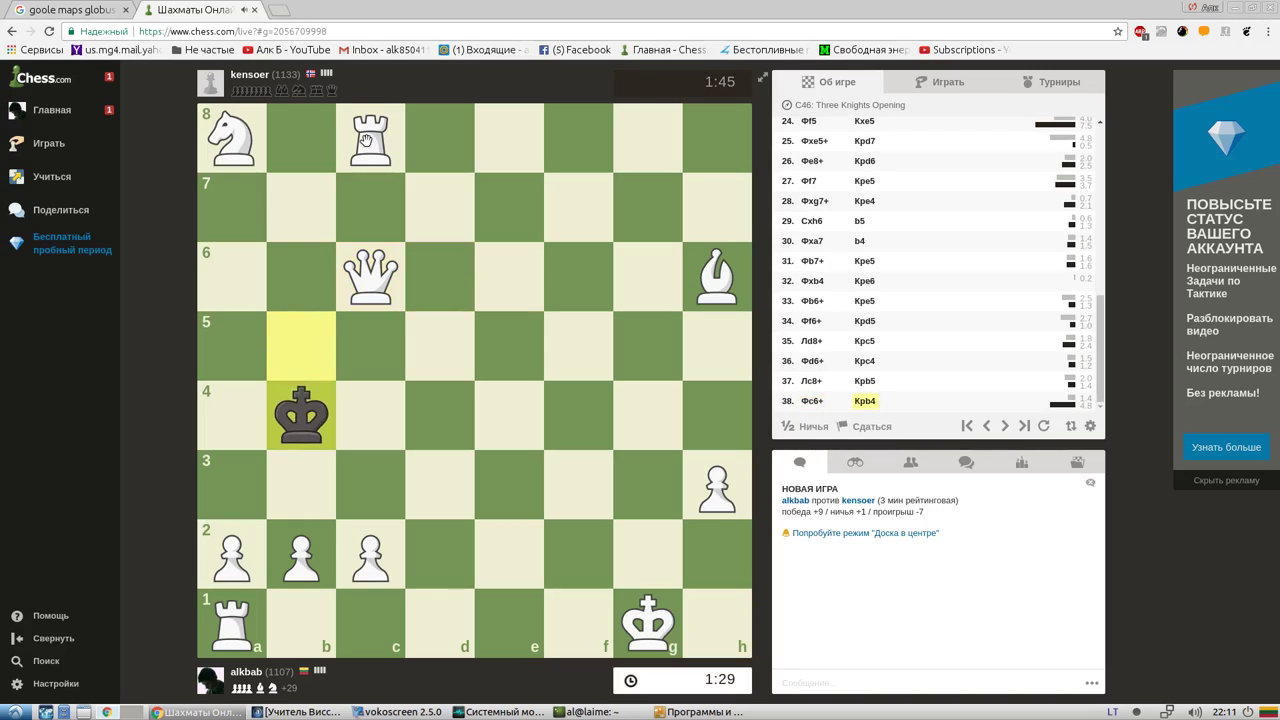
pyautogui.moveTo(367, 140); pyautogui.dragTo(308, 142)
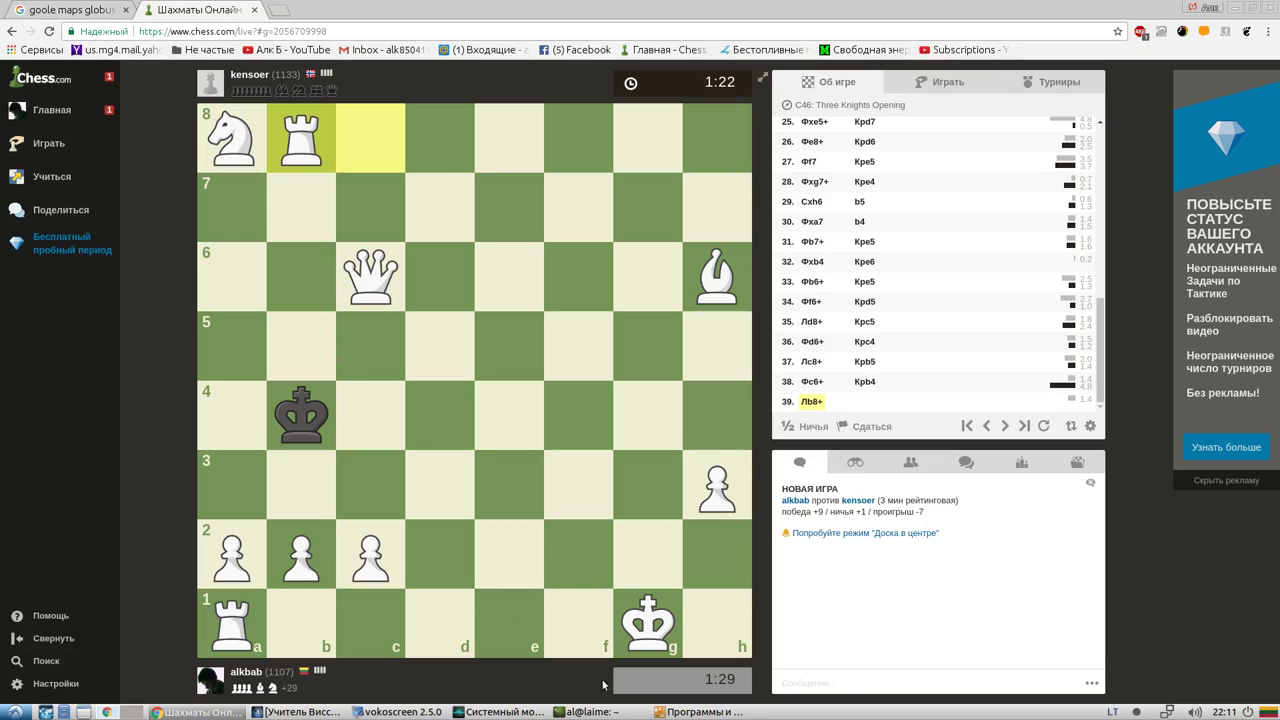
pyautogui.click(683, 712)
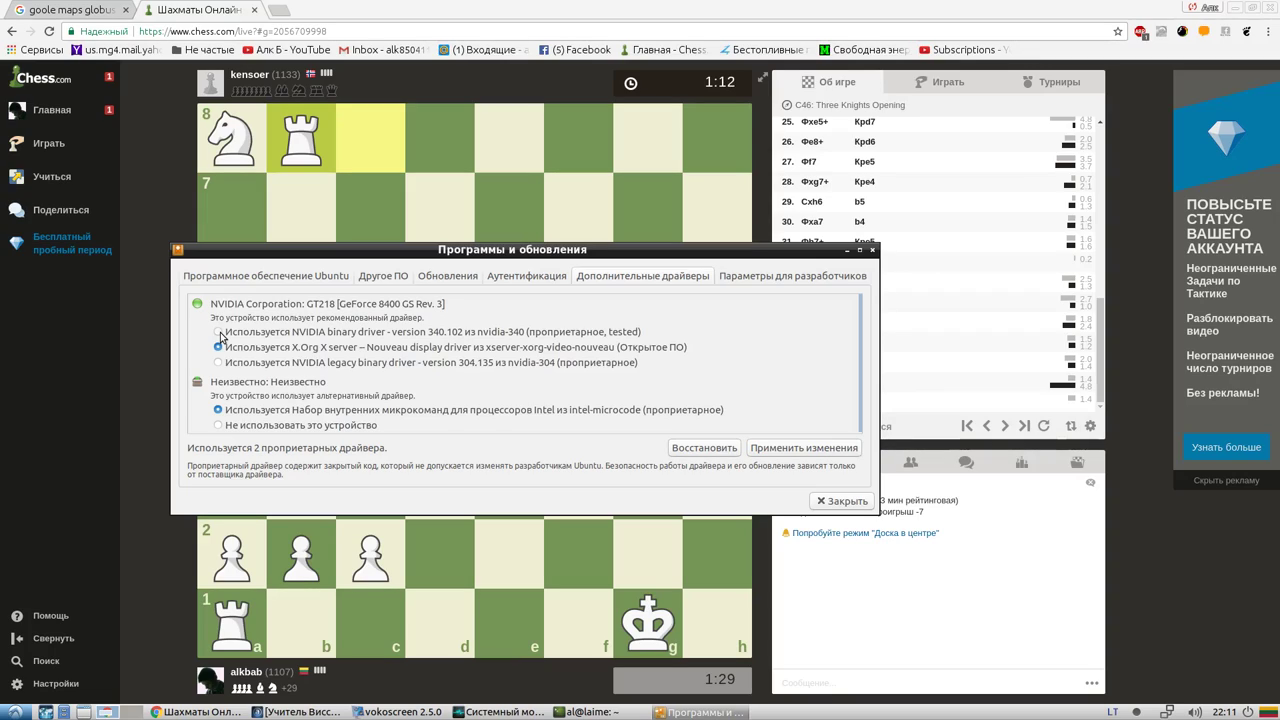
# Keep the NVIDIA 340.102 driver selected, glance at Developer Options, then minimise Software & Updates
pyautogui.click(218, 333)
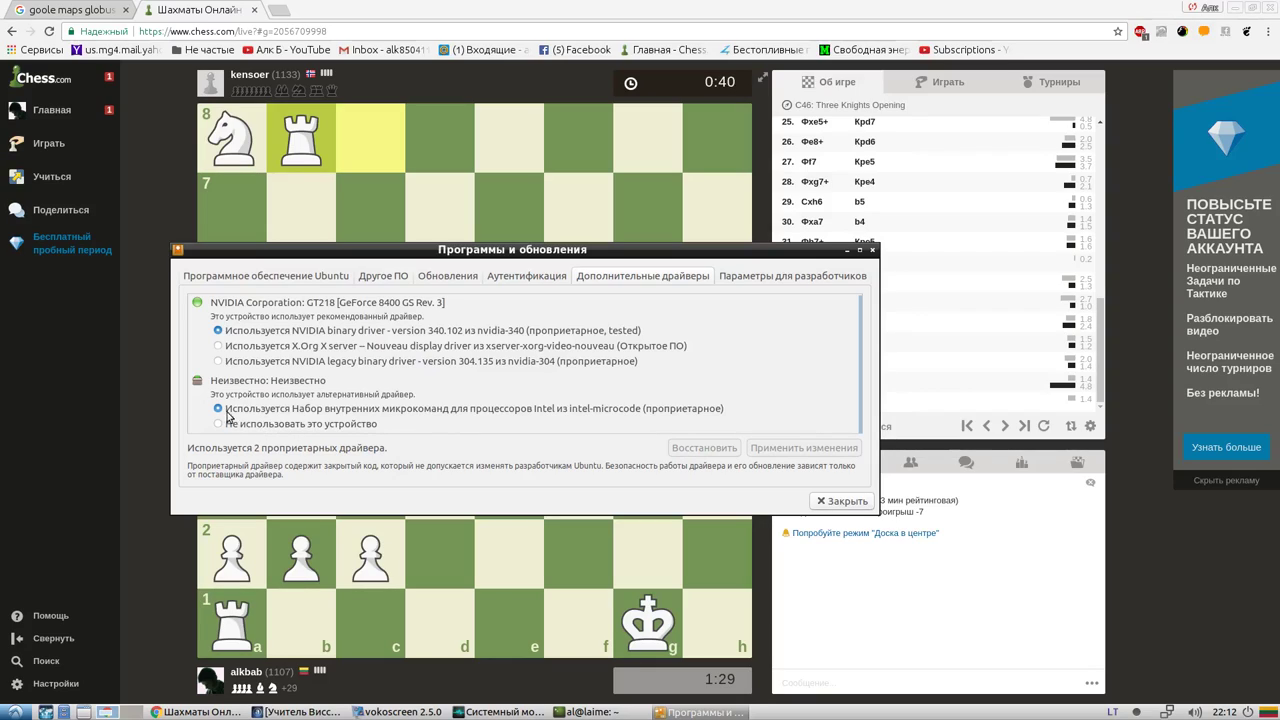
pyautogui.click(196, 12)
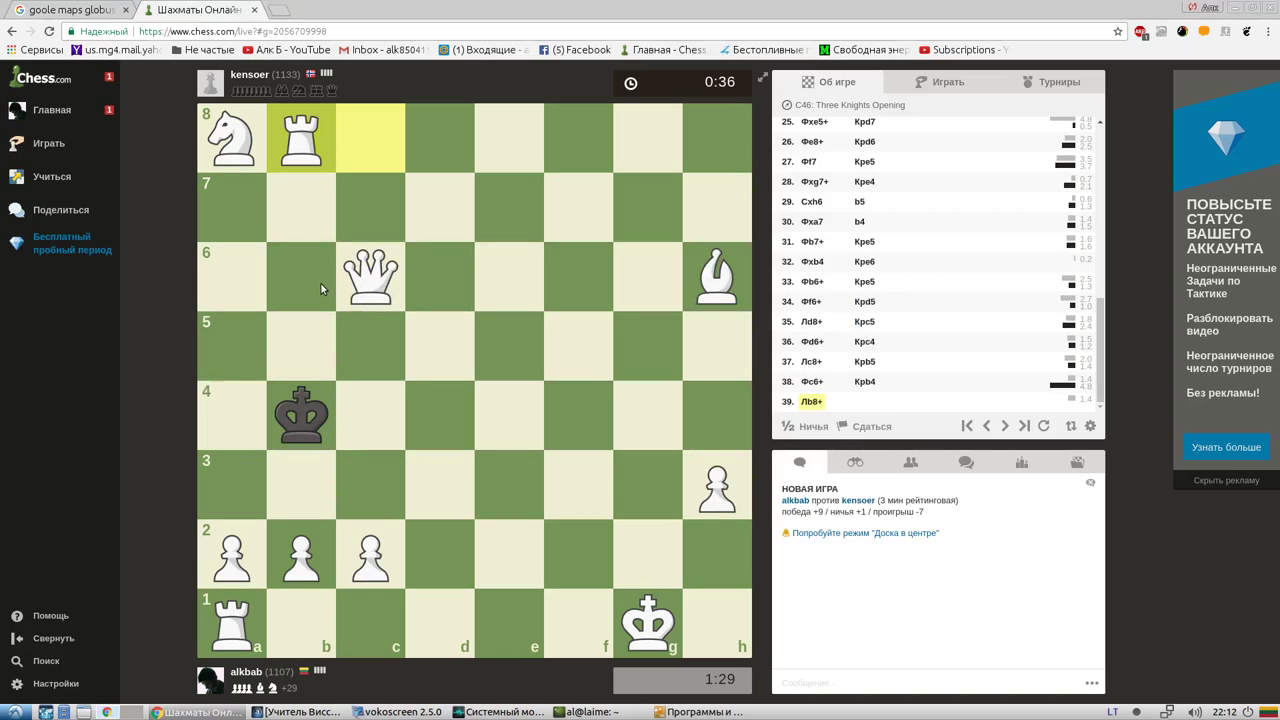
pyautogui.click(692, 712)
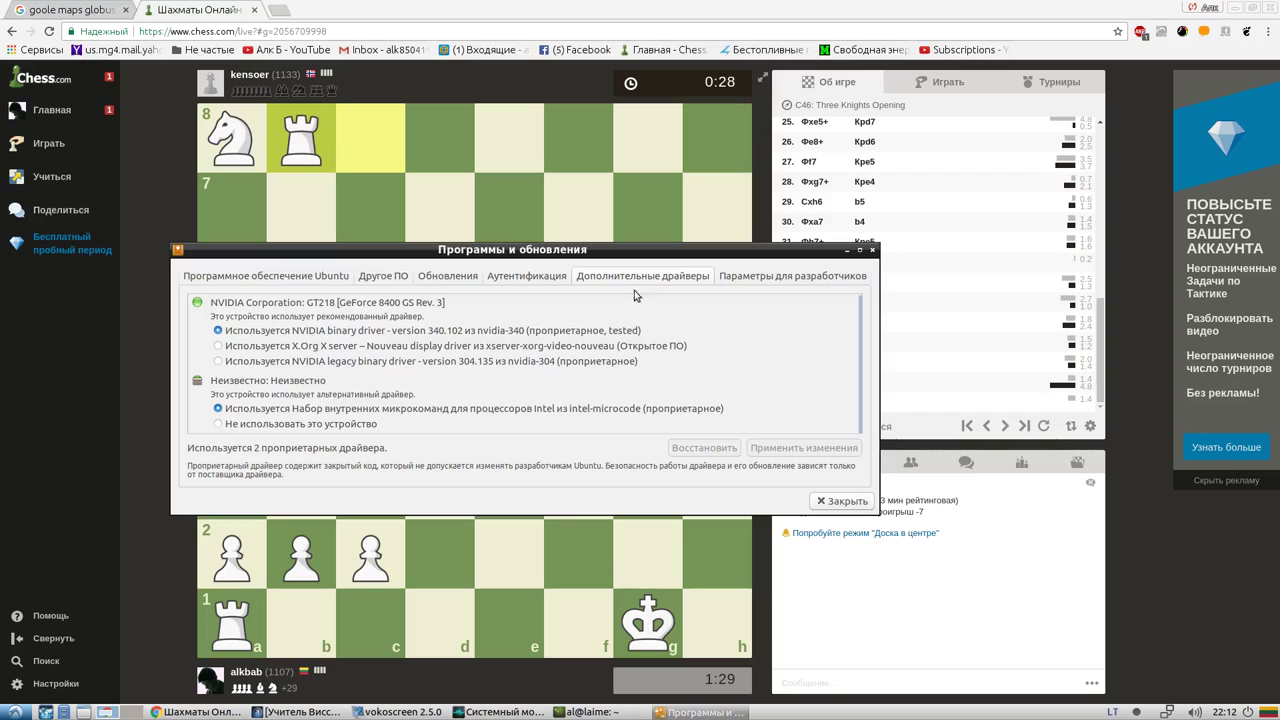
pyautogui.click(739, 278)
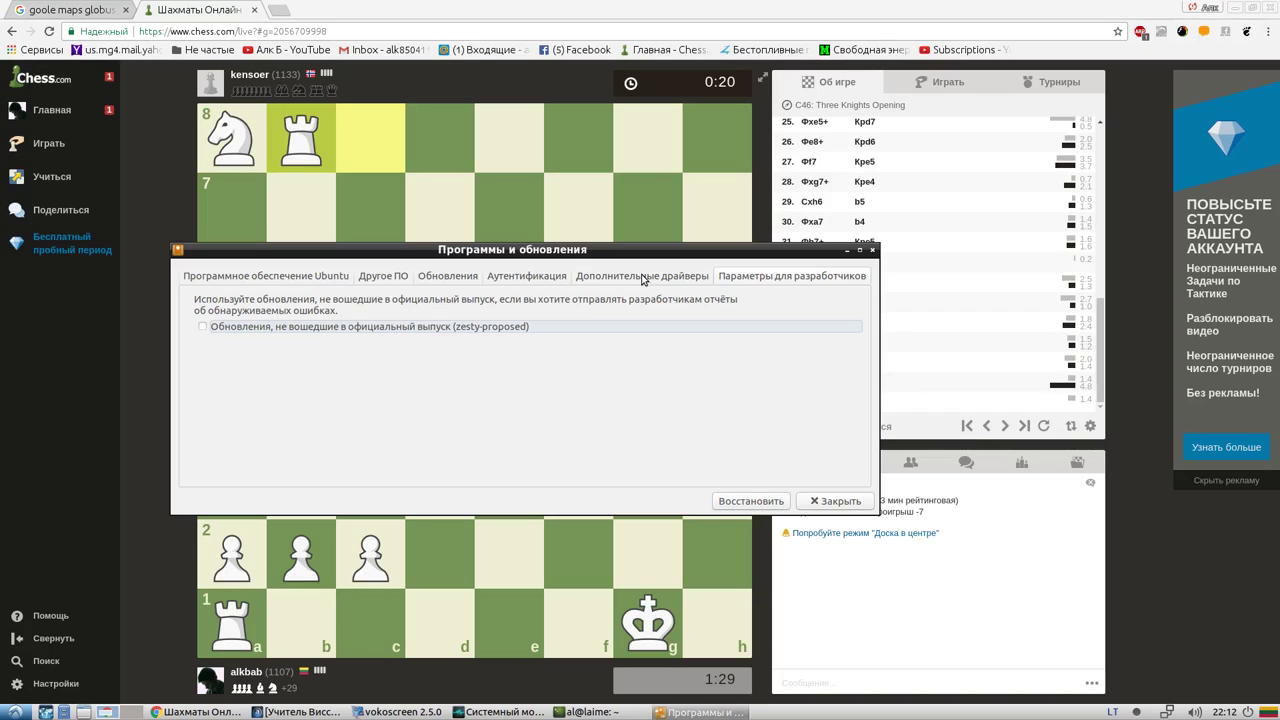
pyautogui.click(643, 279)
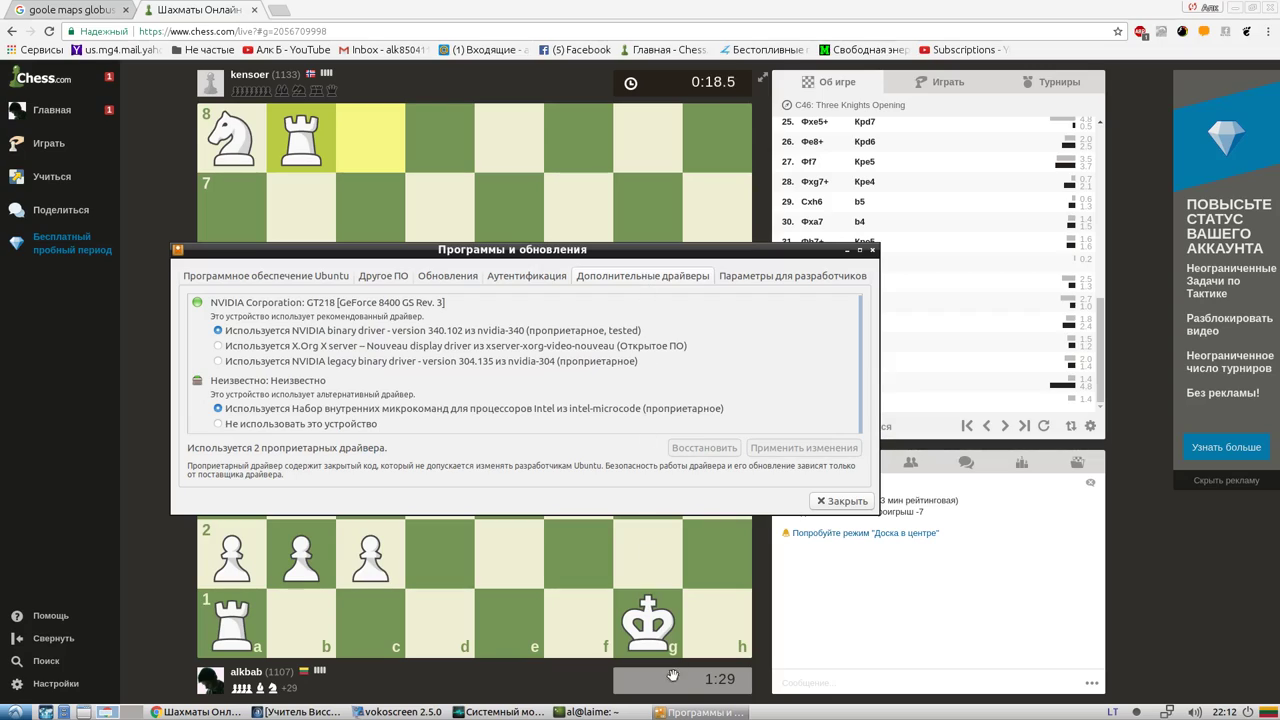
pyautogui.click(670, 712)
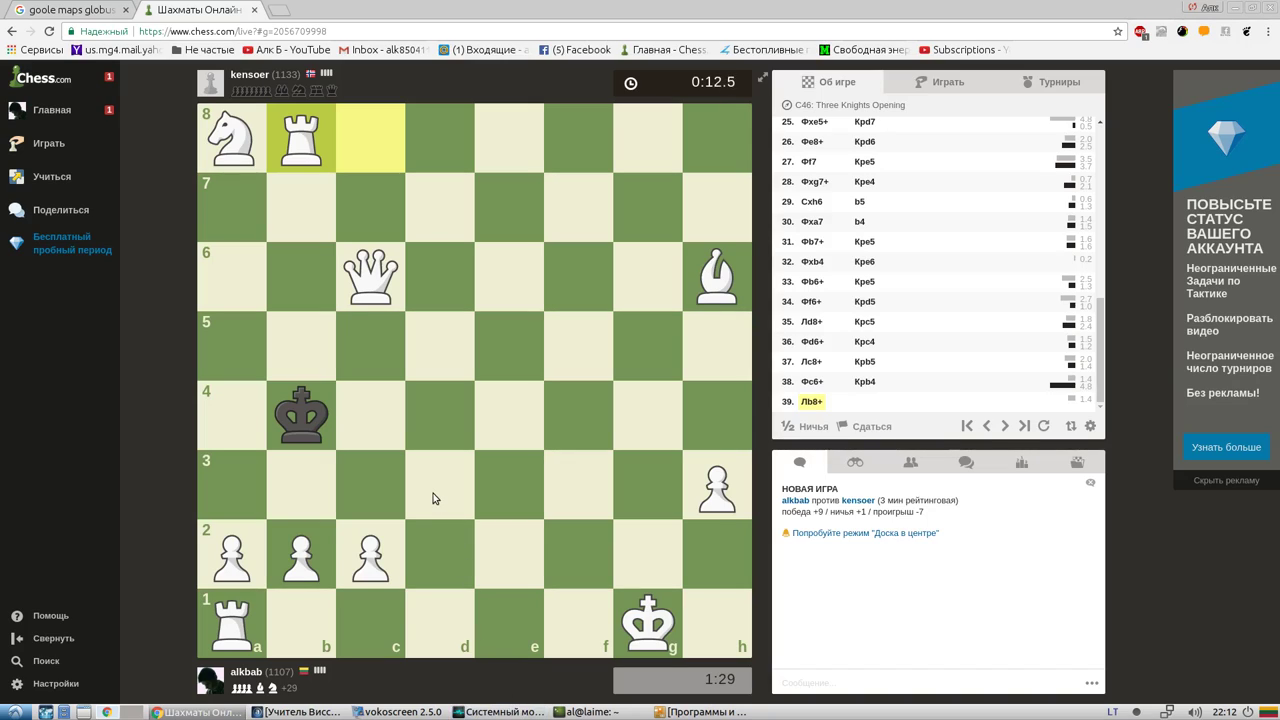
# Launch Skype from the applications menu under Wine > Programs
pyautogui.click(15, 712)
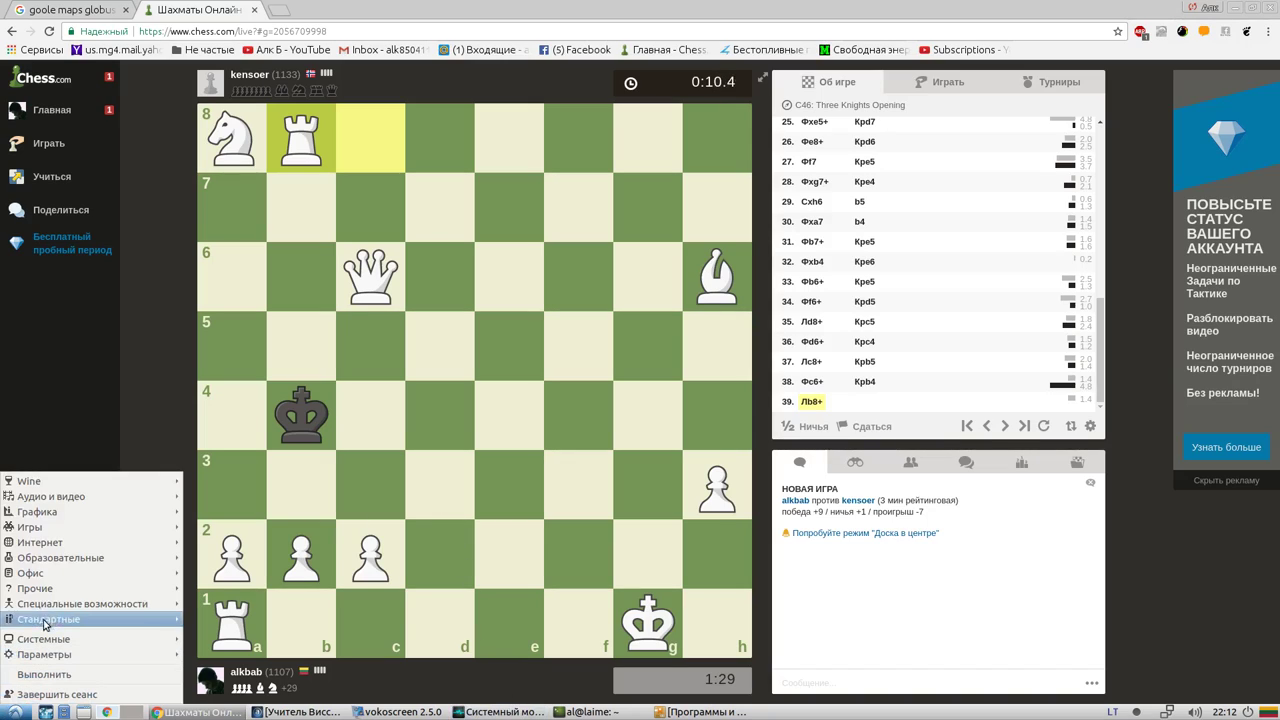
pyautogui.moveTo(73, 498)
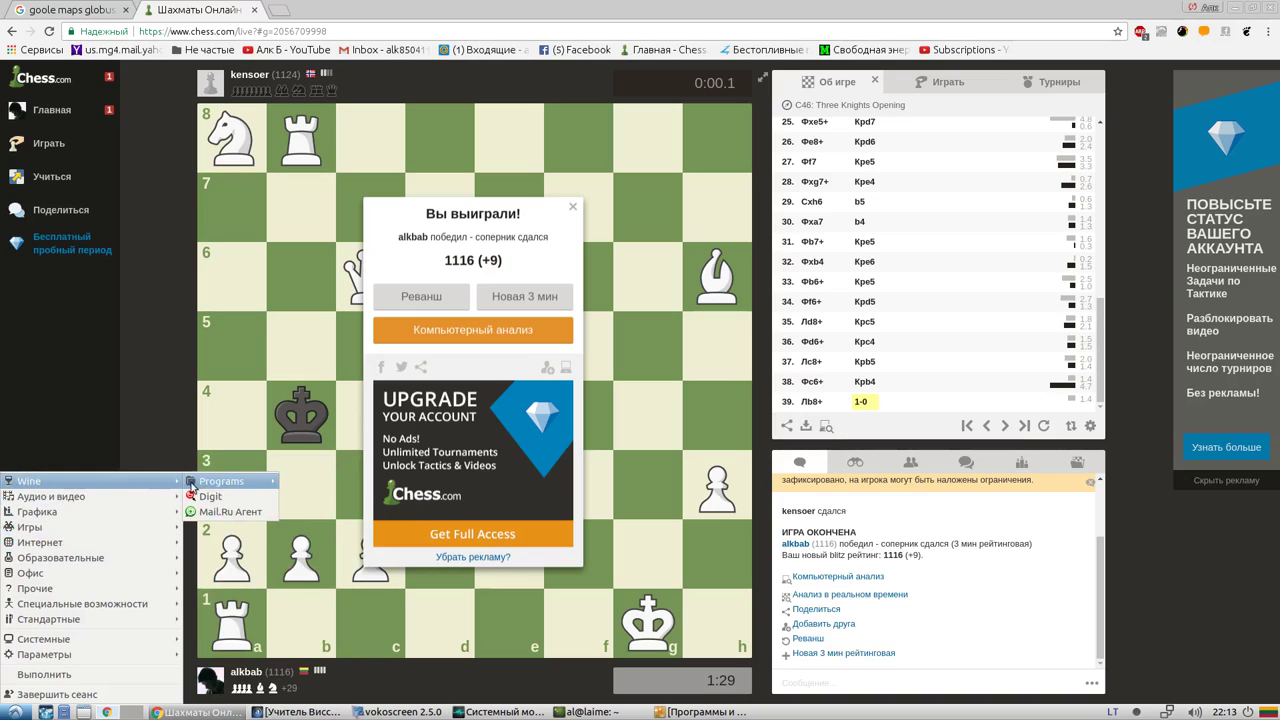
pyautogui.moveTo(220, 487)
pyautogui.moveTo(322, 486)
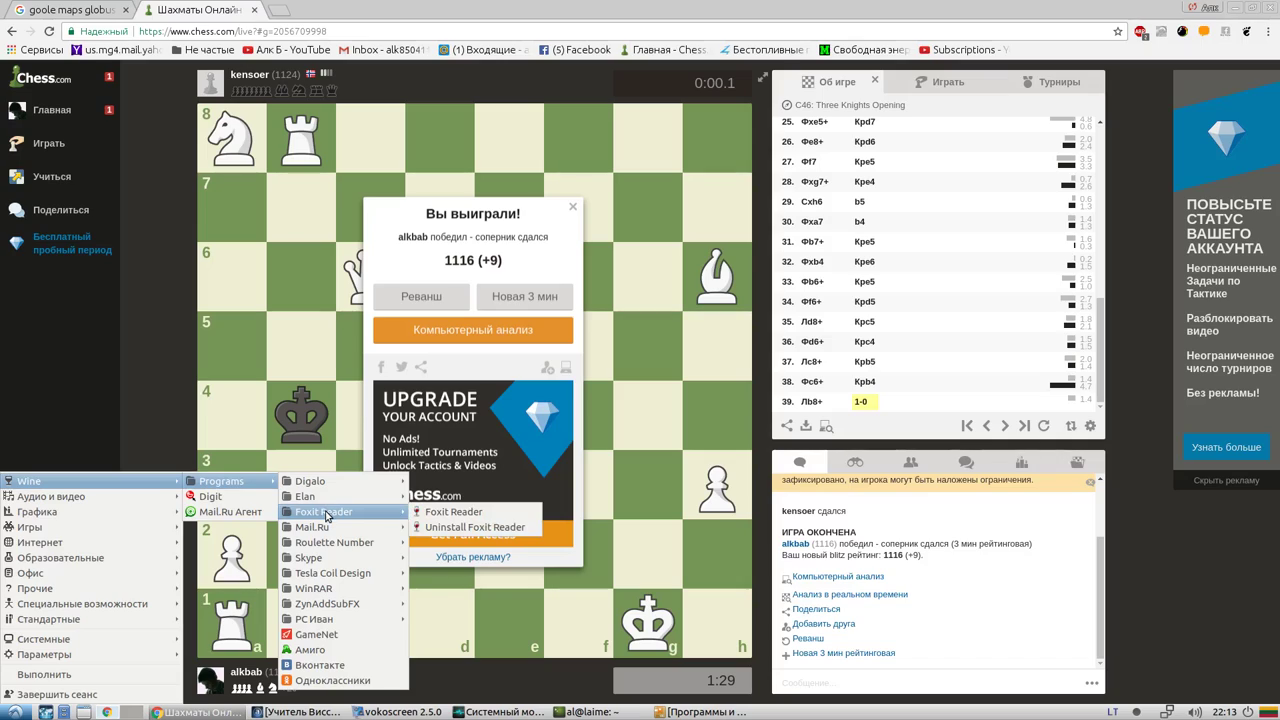
pyautogui.press('Down')
pyautogui.press('Down')
pyautogui.press('Down')
pyautogui.press('Down')
pyautogui.press('Down')
pyautogui.press('Down')
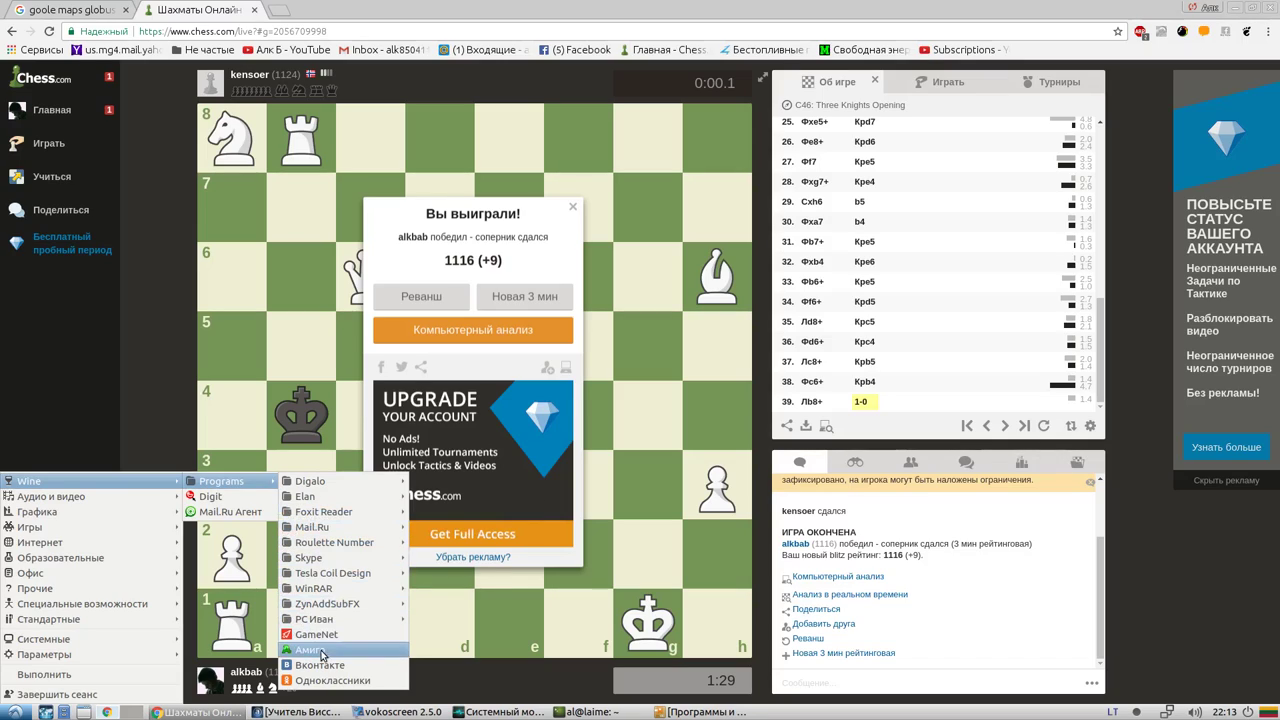
pyautogui.press('Up')
pyautogui.press('Up')
pyautogui.press('Up')
pyautogui.press('Up')
pyautogui.press('Up')
pyautogui.press('Up')
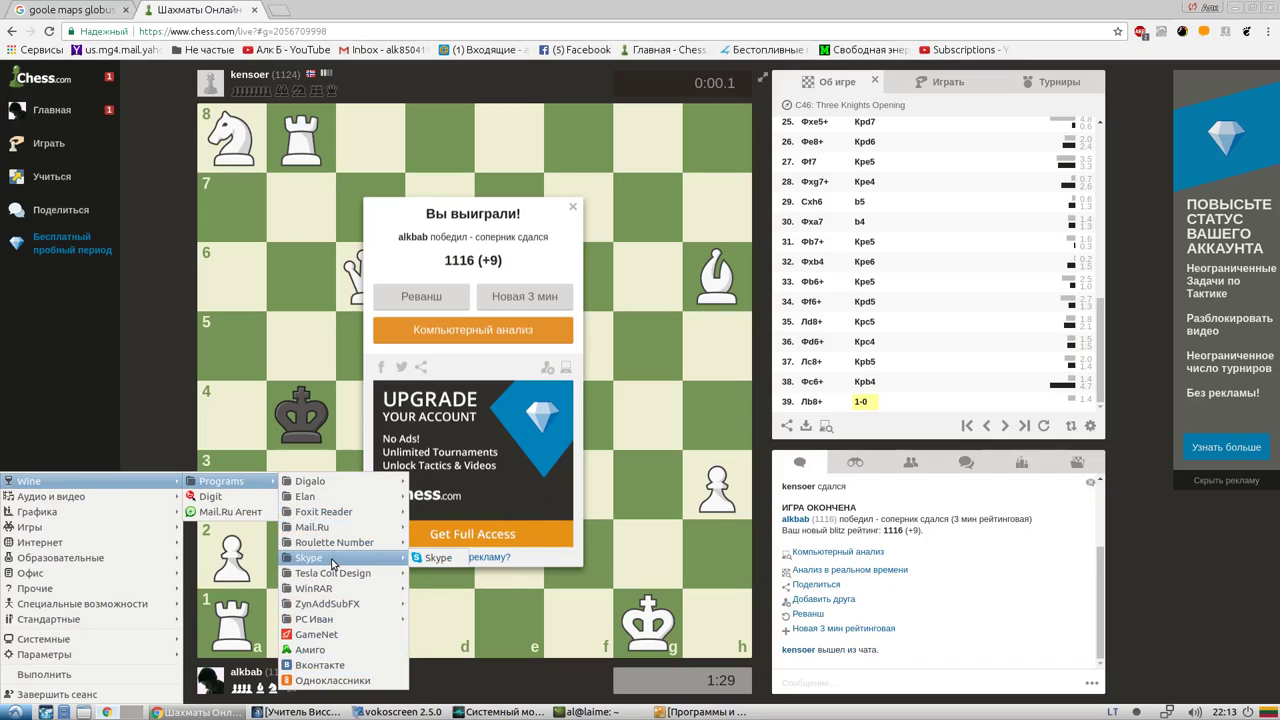
pyautogui.moveTo(334, 577)
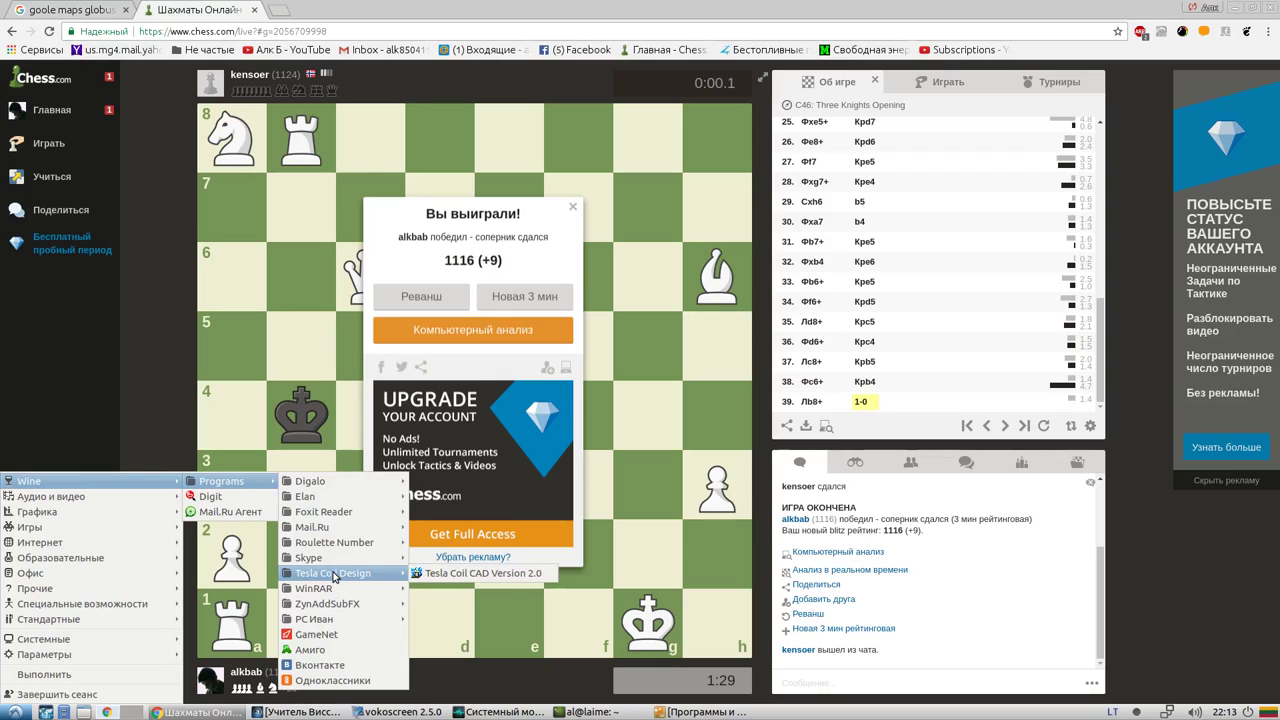
pyautogui.moveTo(338, 611)
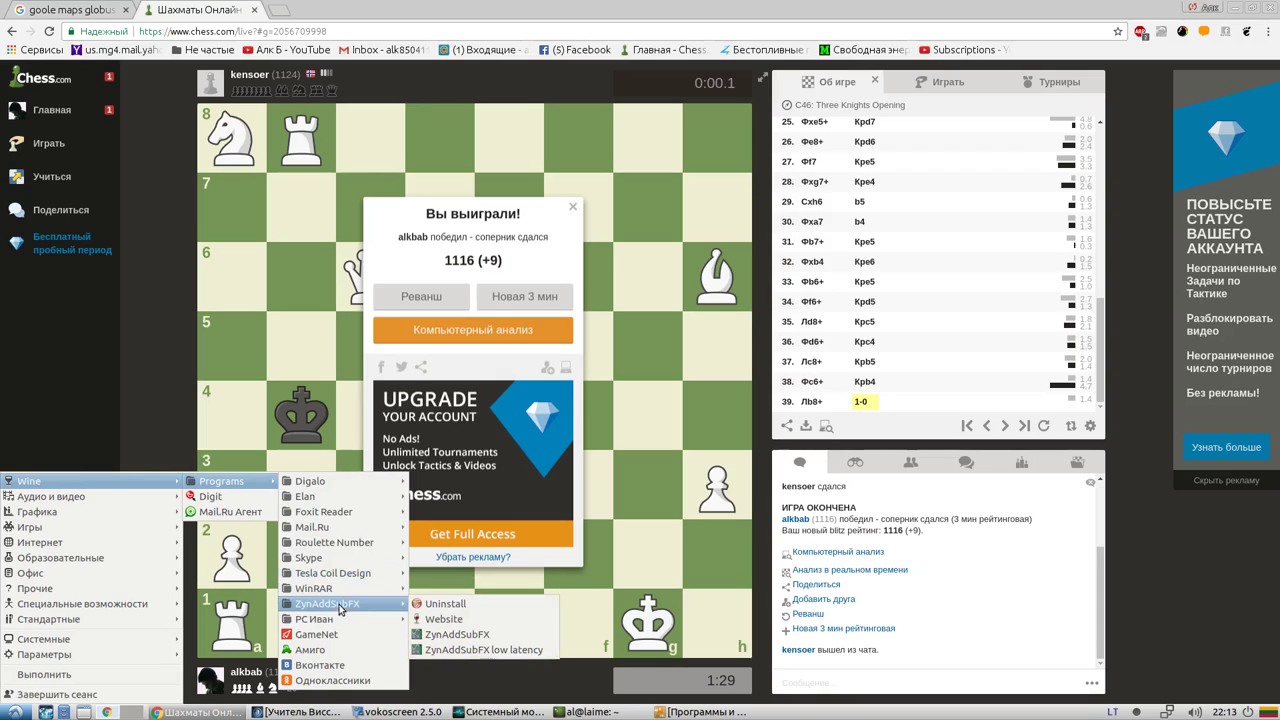
pyautogui.click(436, 557)
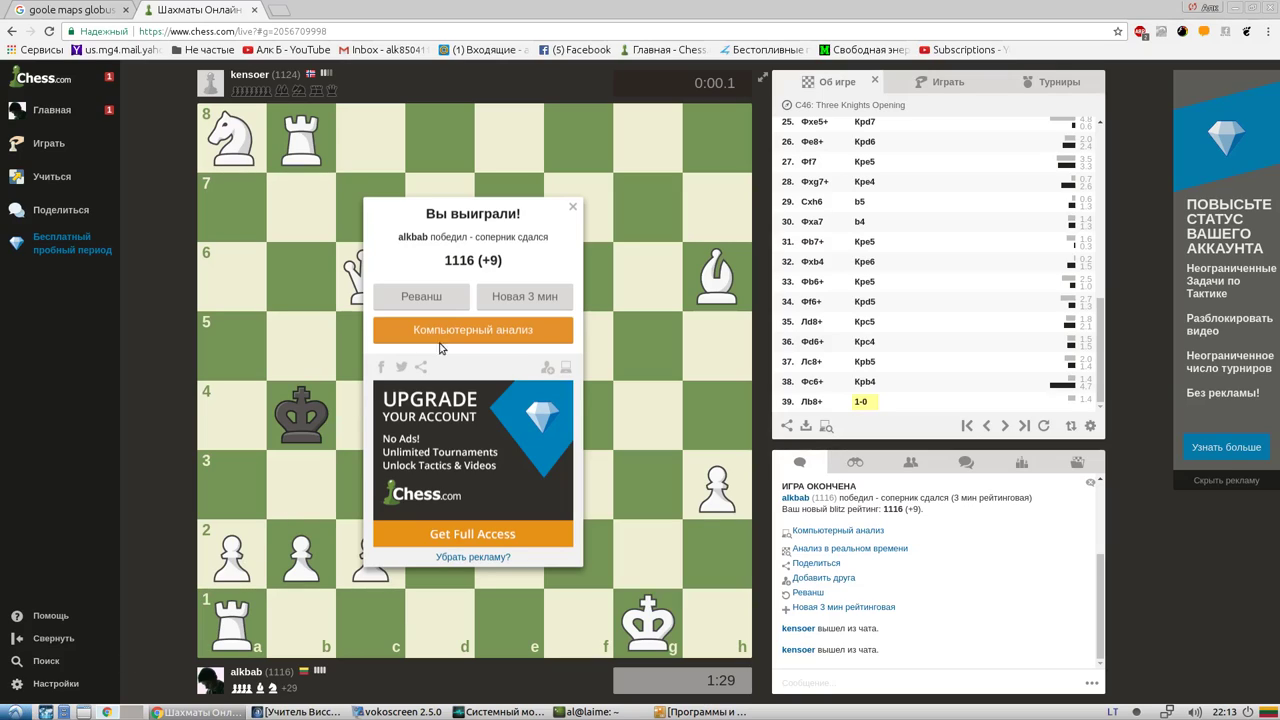
# Dismiss the chess result popup, minimise Chrome, and raise the drivers window
pyautogui.click(573, 209)
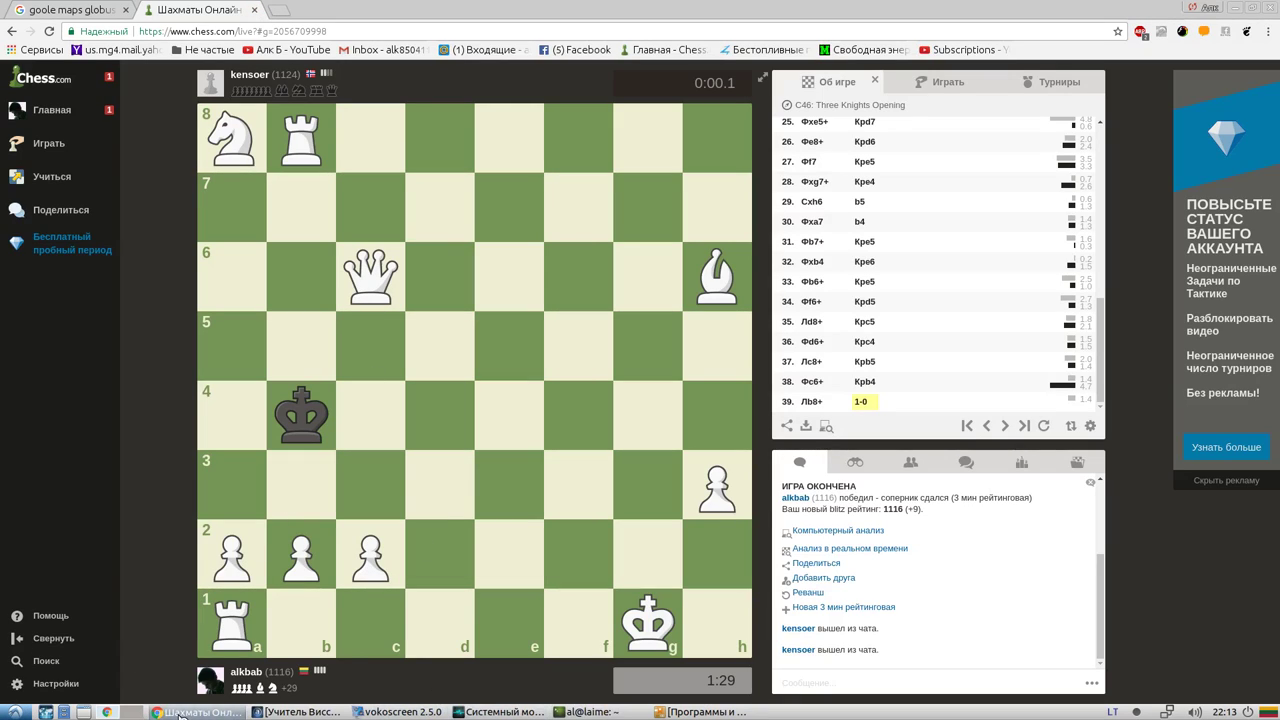
pyautogui.click(178, 713)
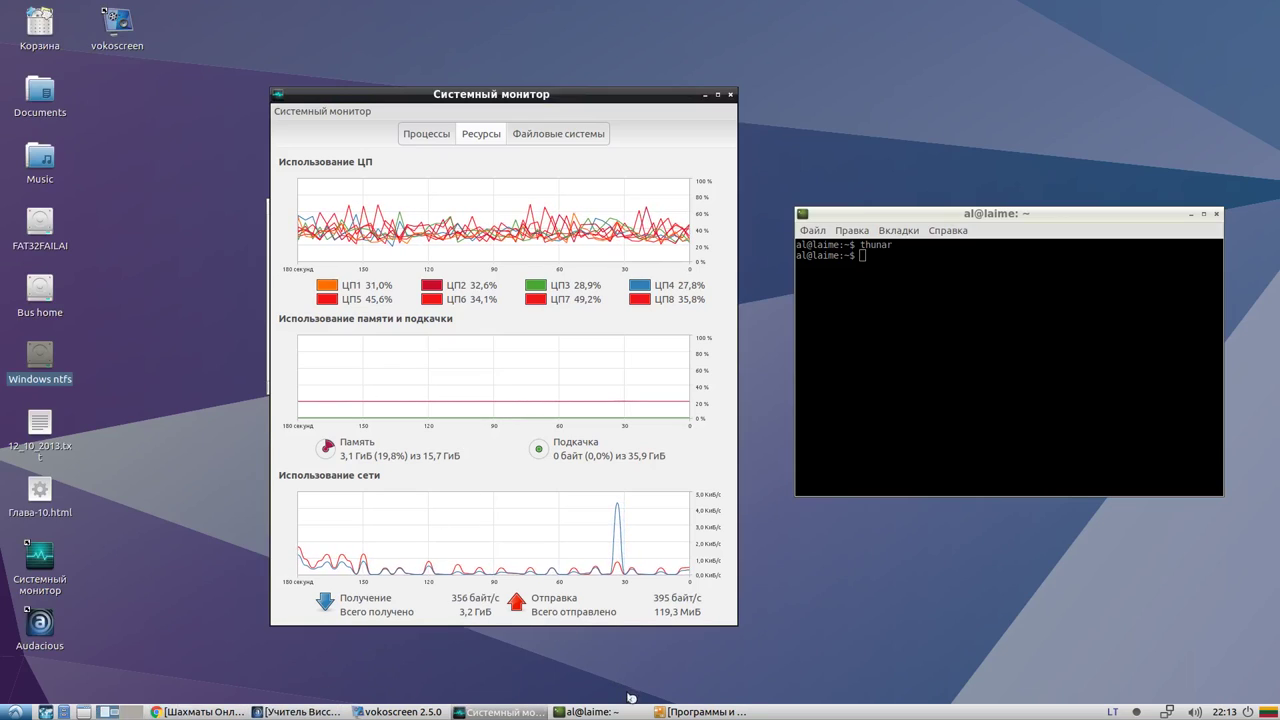
pyautogui.click(686, 712)
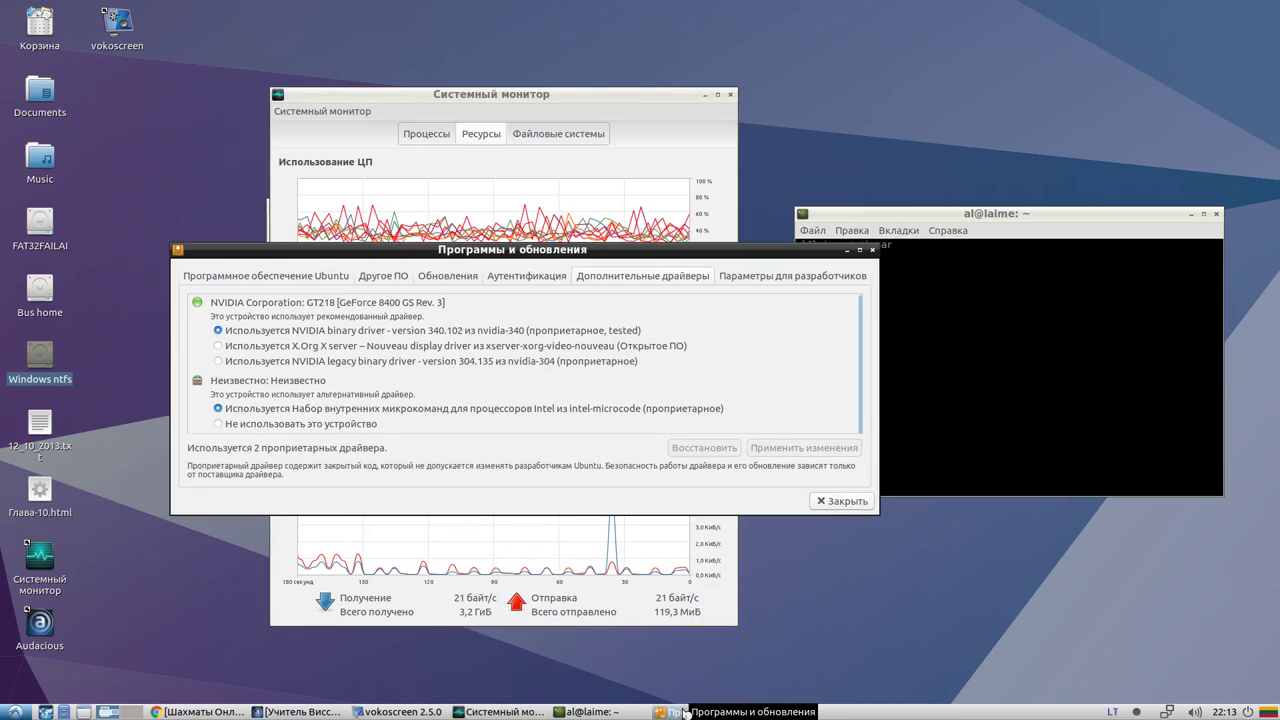
pyautogui.click(161, 227)
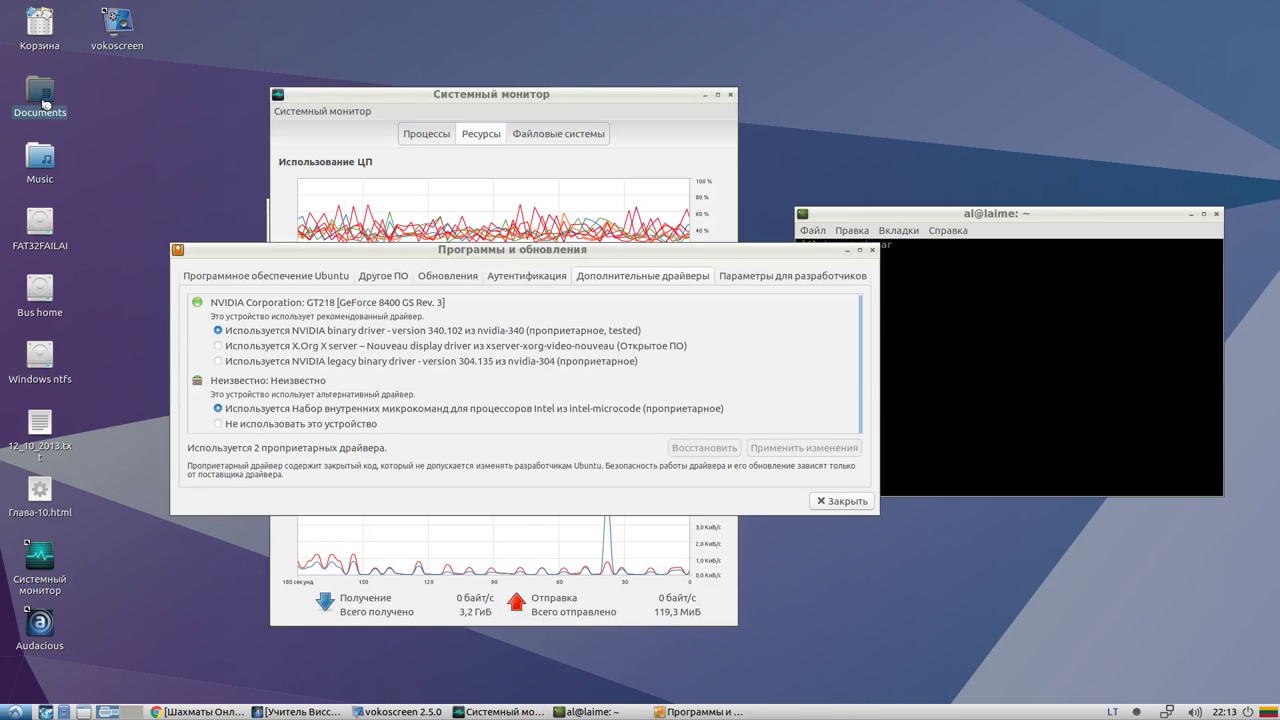
# Open the Documents folder from the desktop, reposition its window, then close it
pyautogui.doubleClick(44, 103)
pyautogui.moveTo(880, 18); pyautogui.dragTo(305, 27)
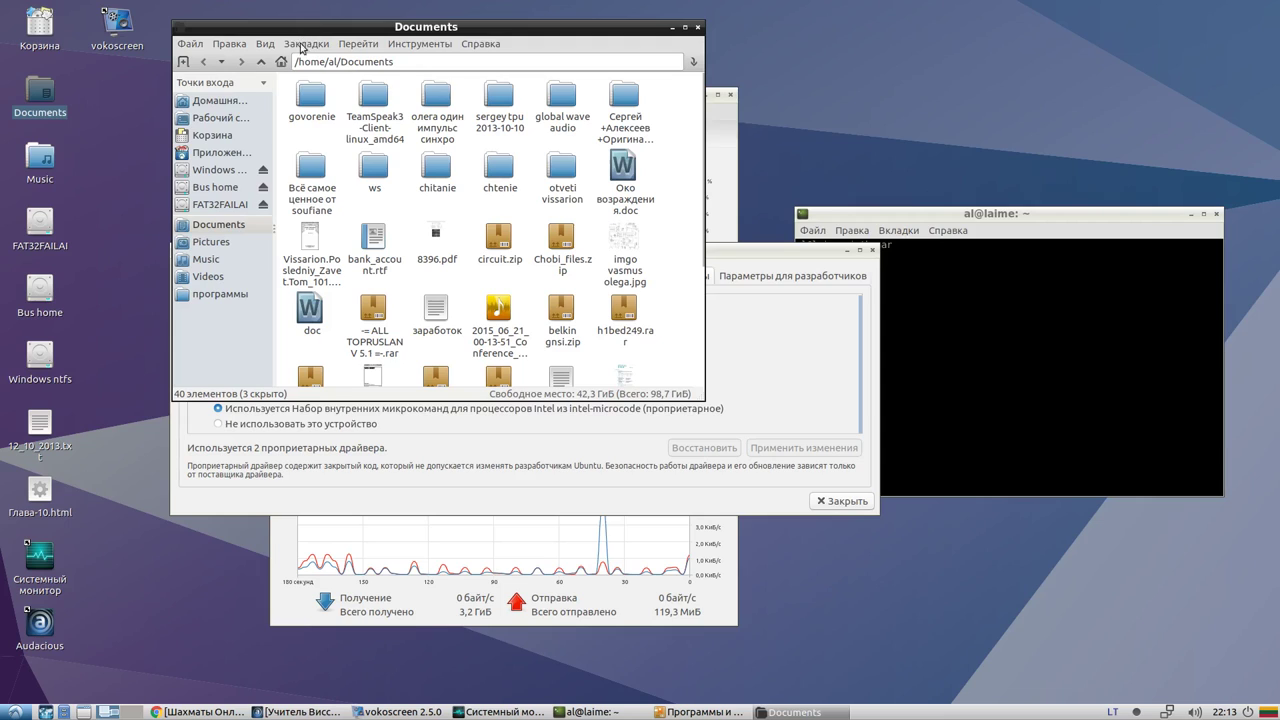
pyautogui.moveTo(446, 35); pyautogui.dragTo(325, 128)
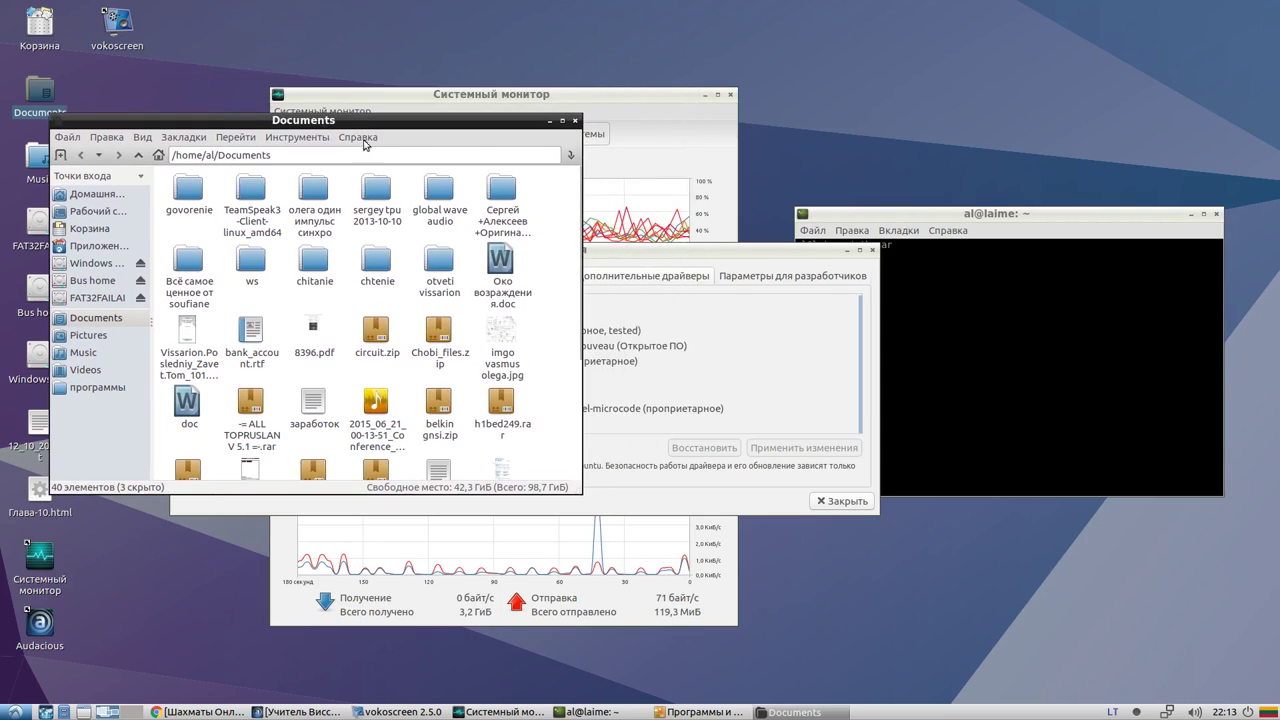
pyautogui.click(575, 120)
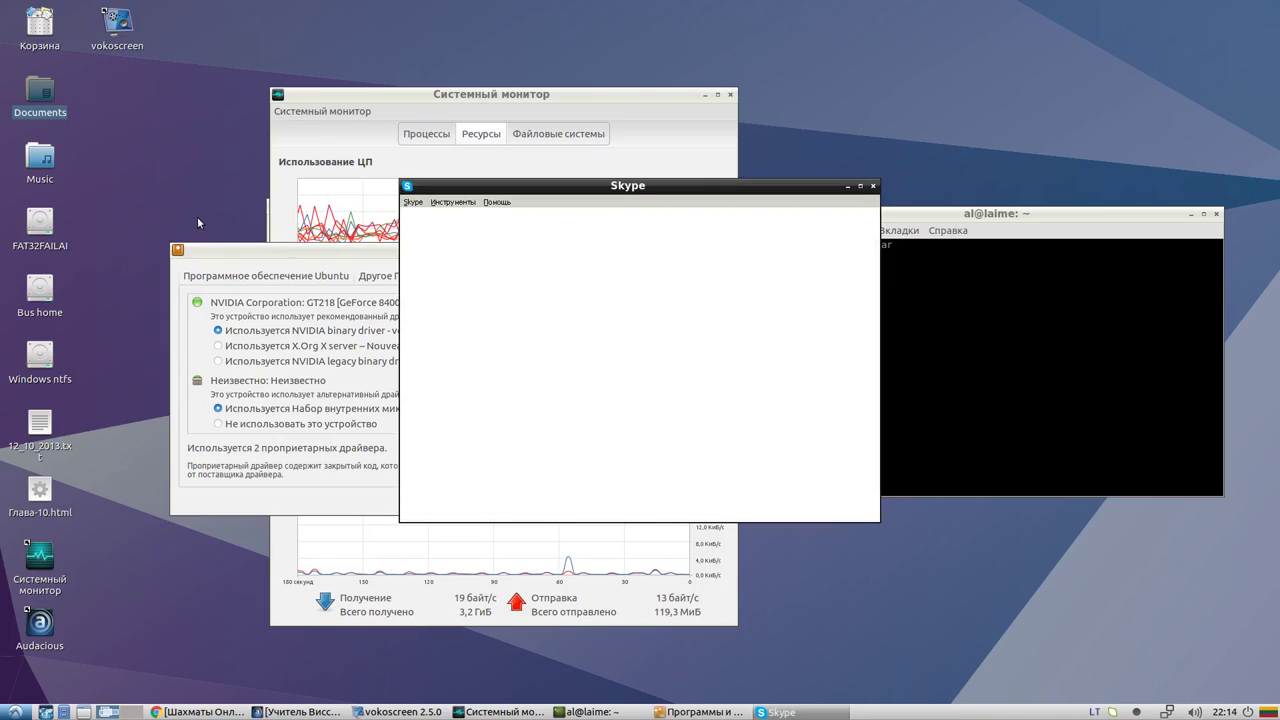
# Open the Trash, check the NTUSER.DAT files' sizes, and close it
pyautogui.doubleClick(47, 33)
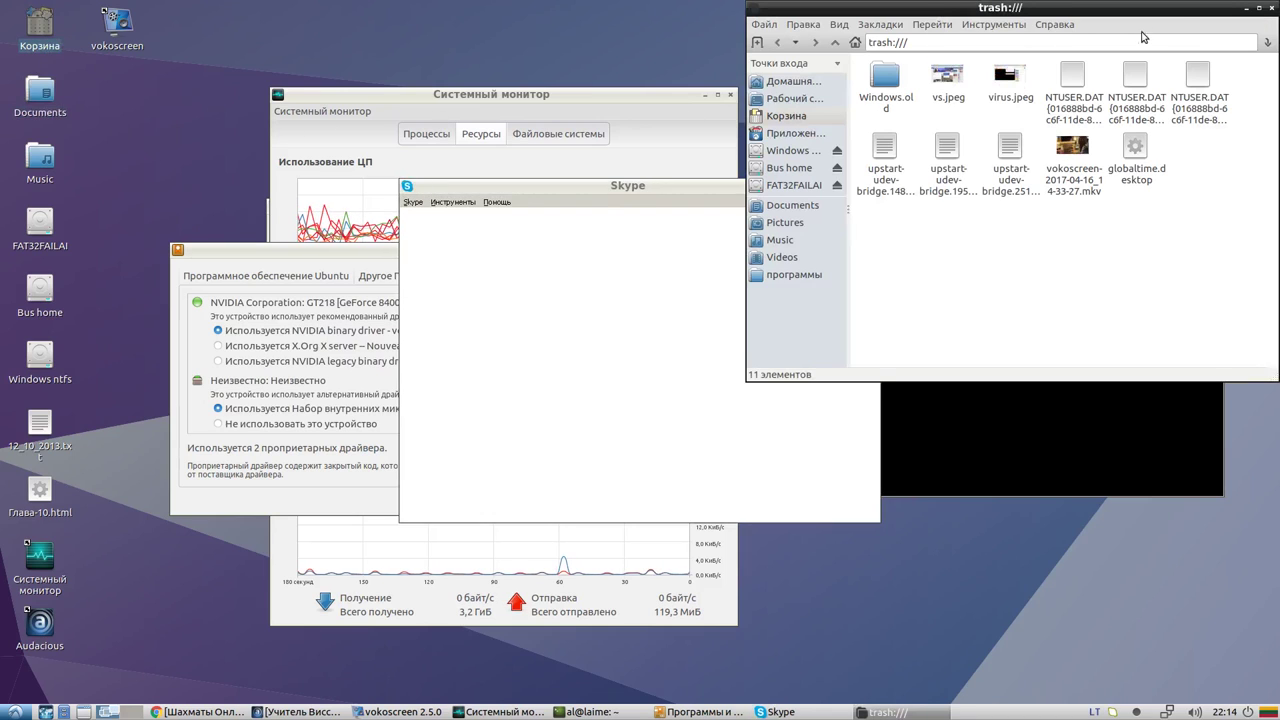
pyautogui.moveTo(1130, 9); pyautogui.dragTo(505, 266)
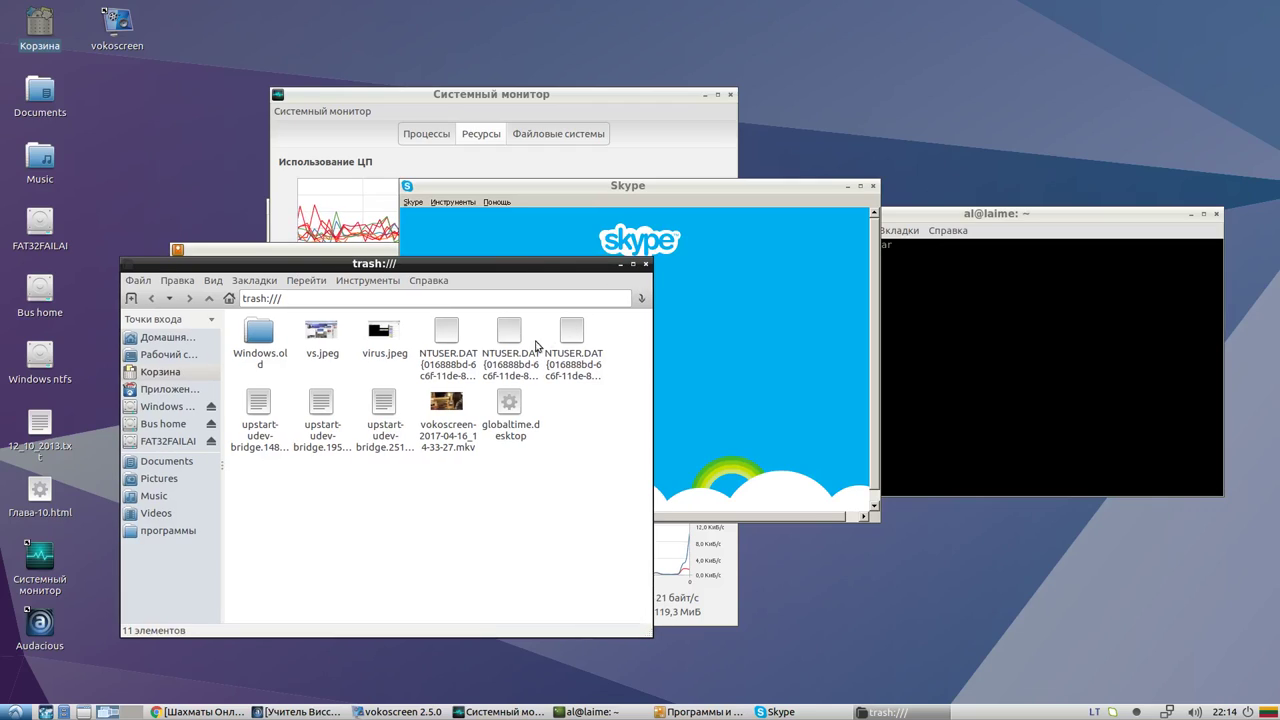
pyautogui.click(491, 355)
pyautogui.click(443, 352)
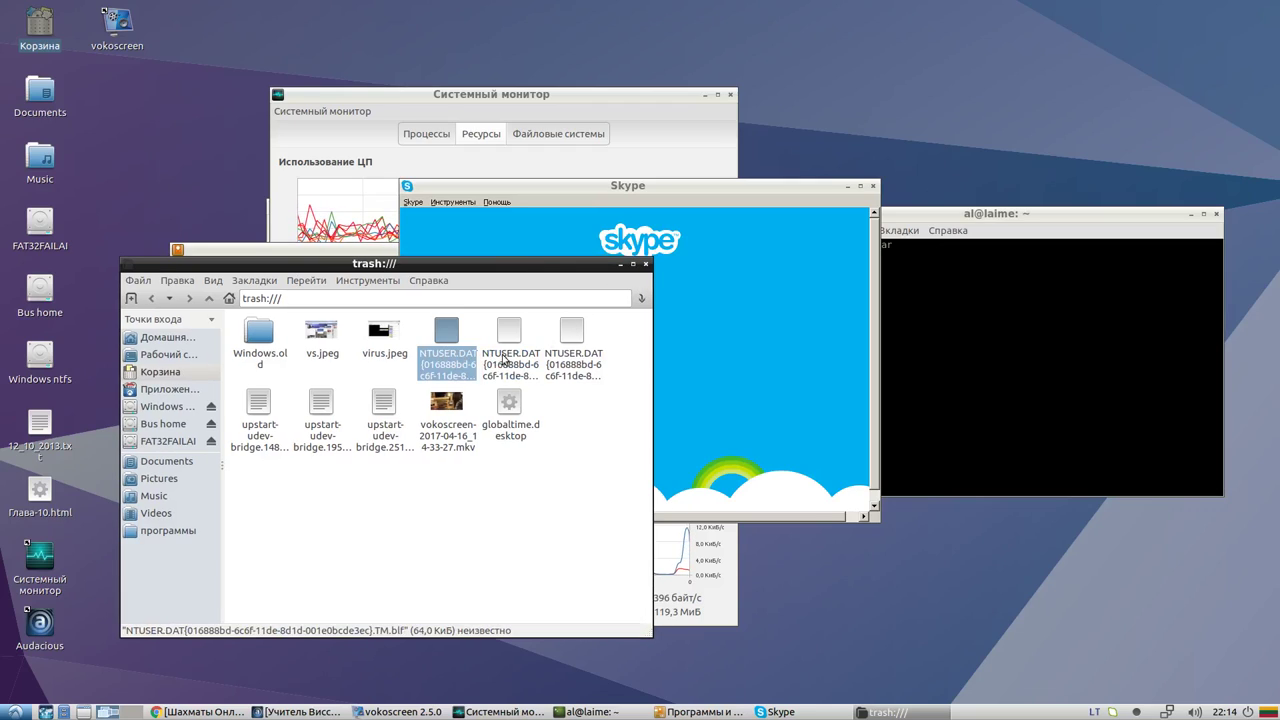
pyautogui.click(646, 264)
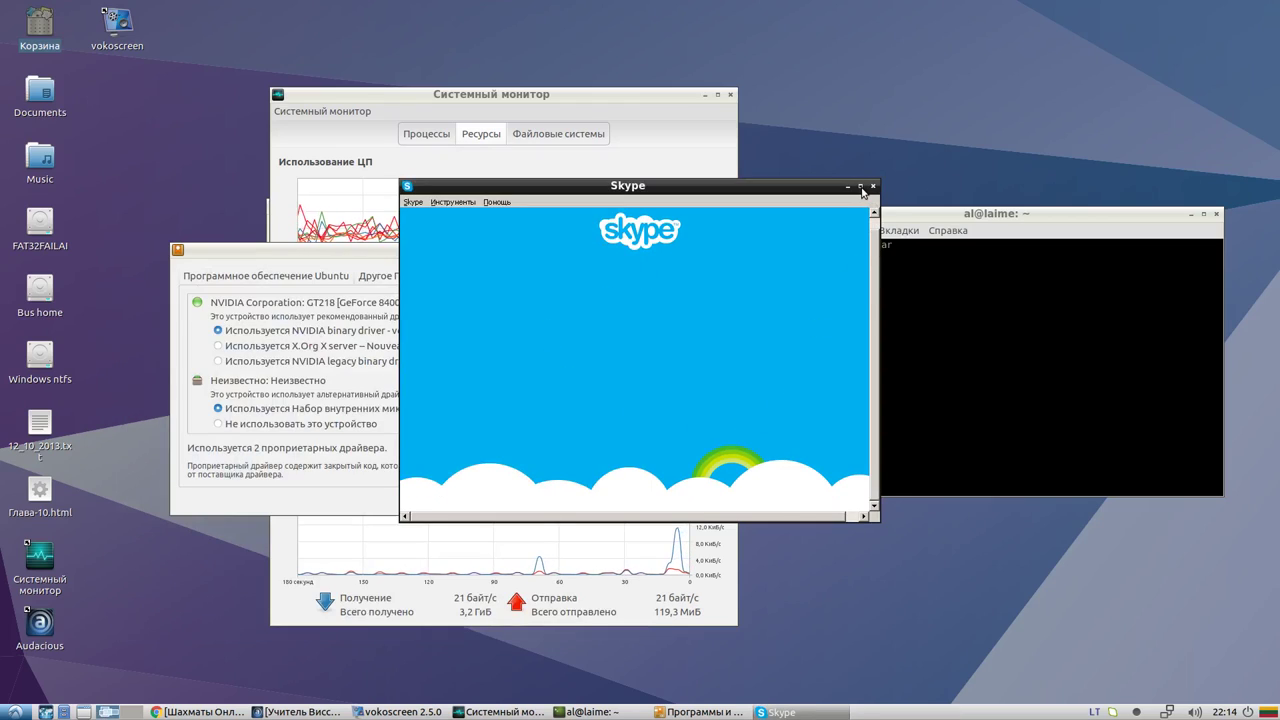
# Move the Skype window left and browse its Tools > Change language options
pyautogui.click(39, 522)
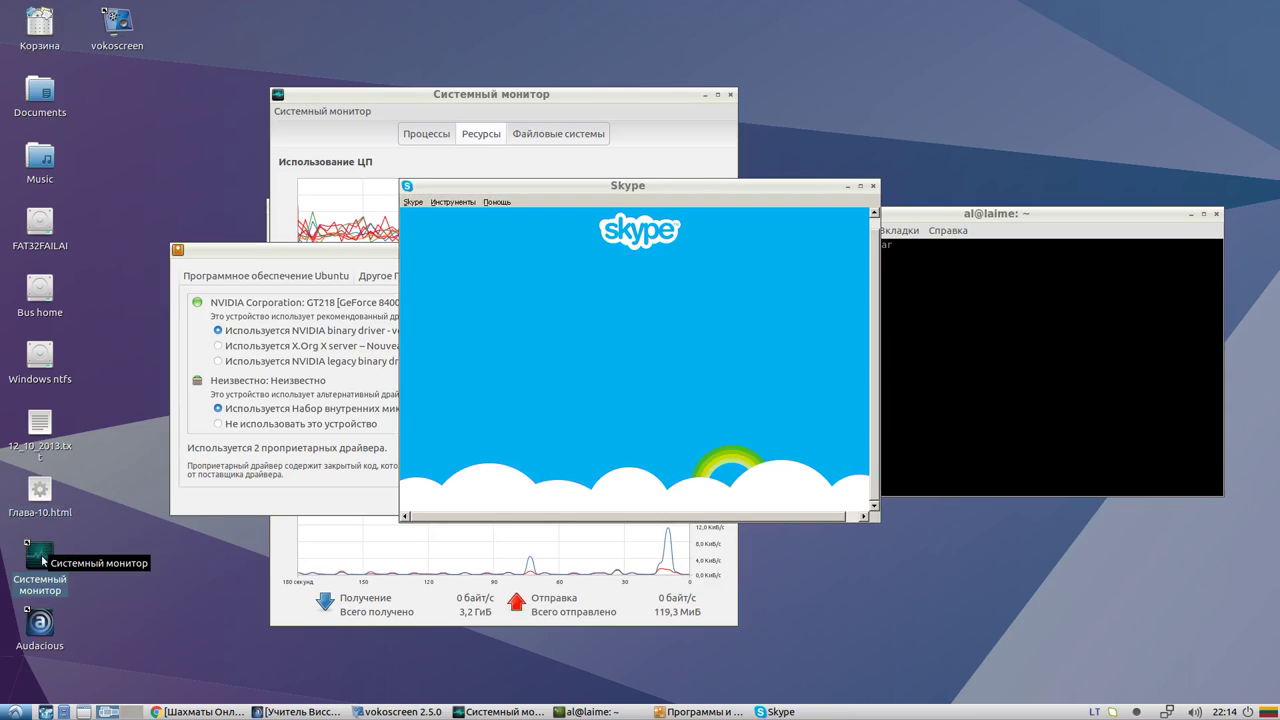
pyautogui.click(51, 369)
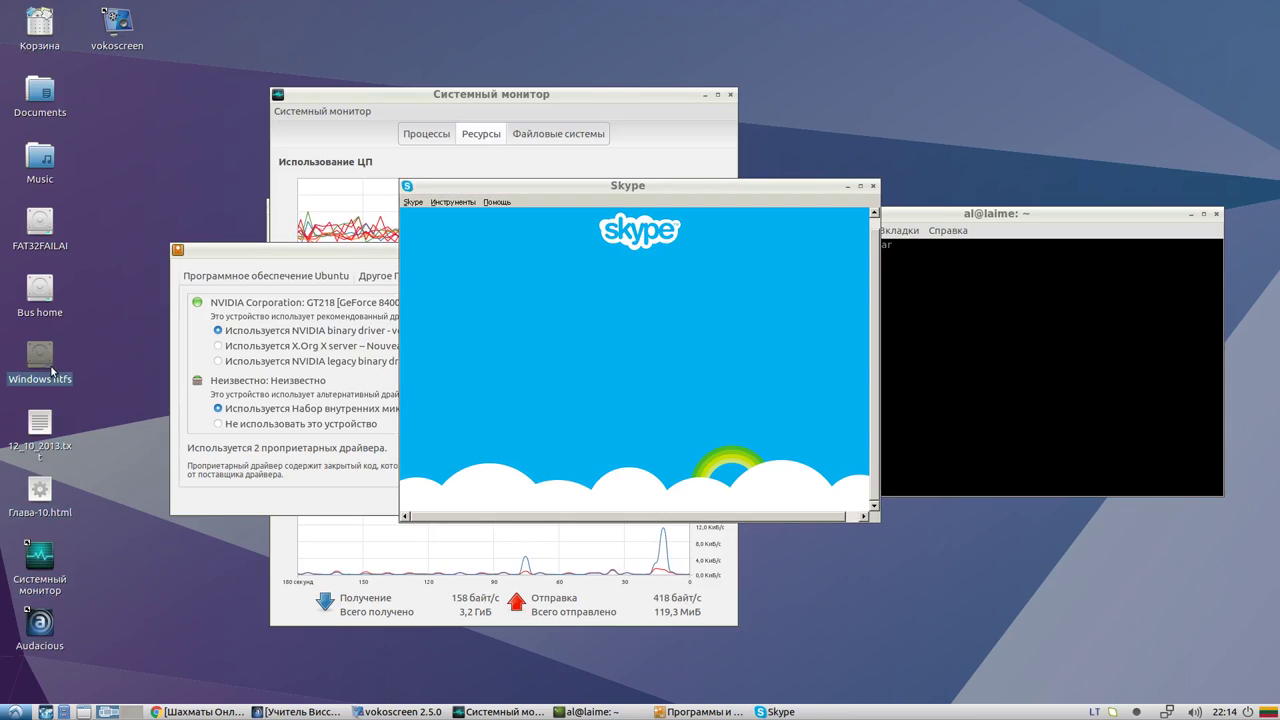
pyautogui.click(866, 193)
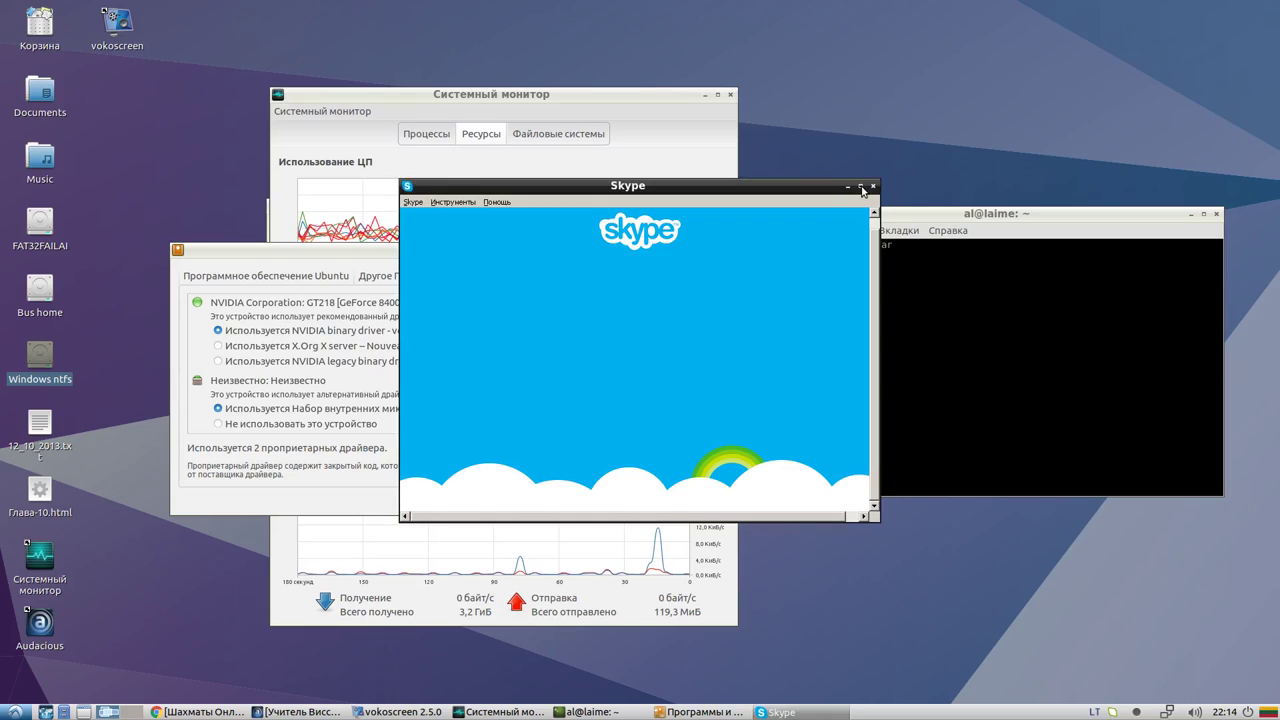
pyautogui.moveTo(713, 193); pyautogui.dragTo(490, 197)
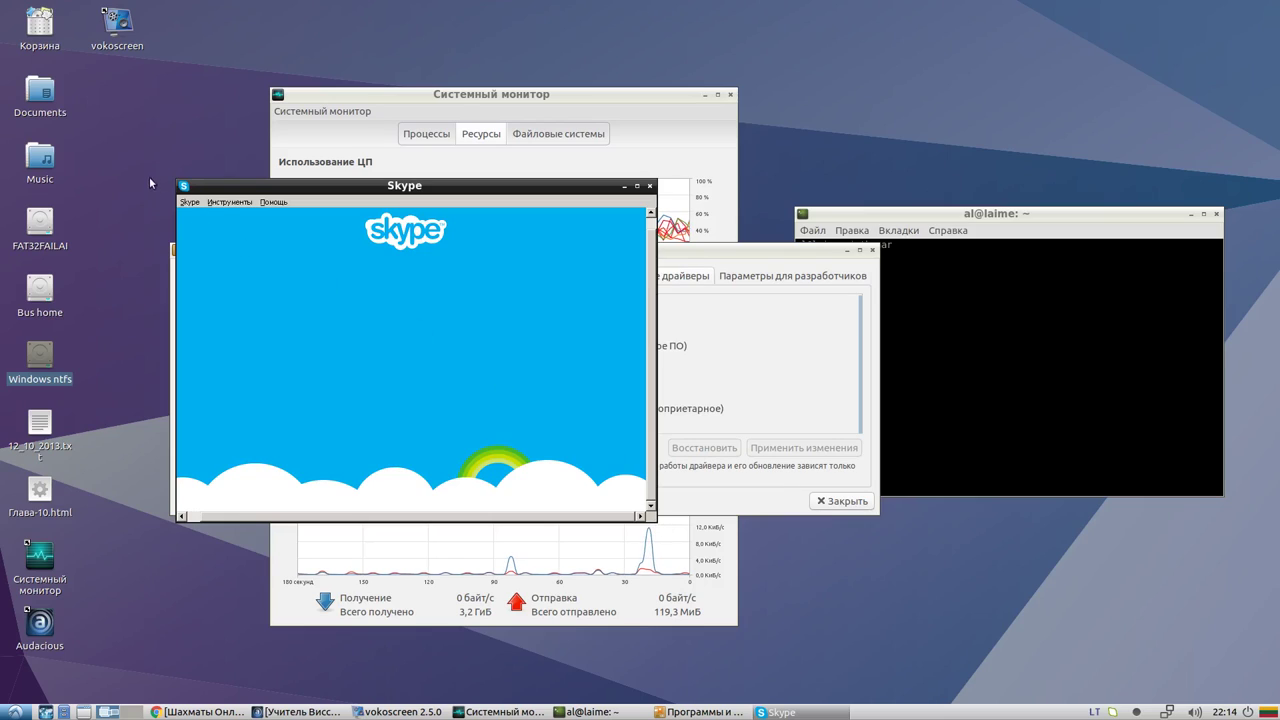
pyautogui.click(229, 203)
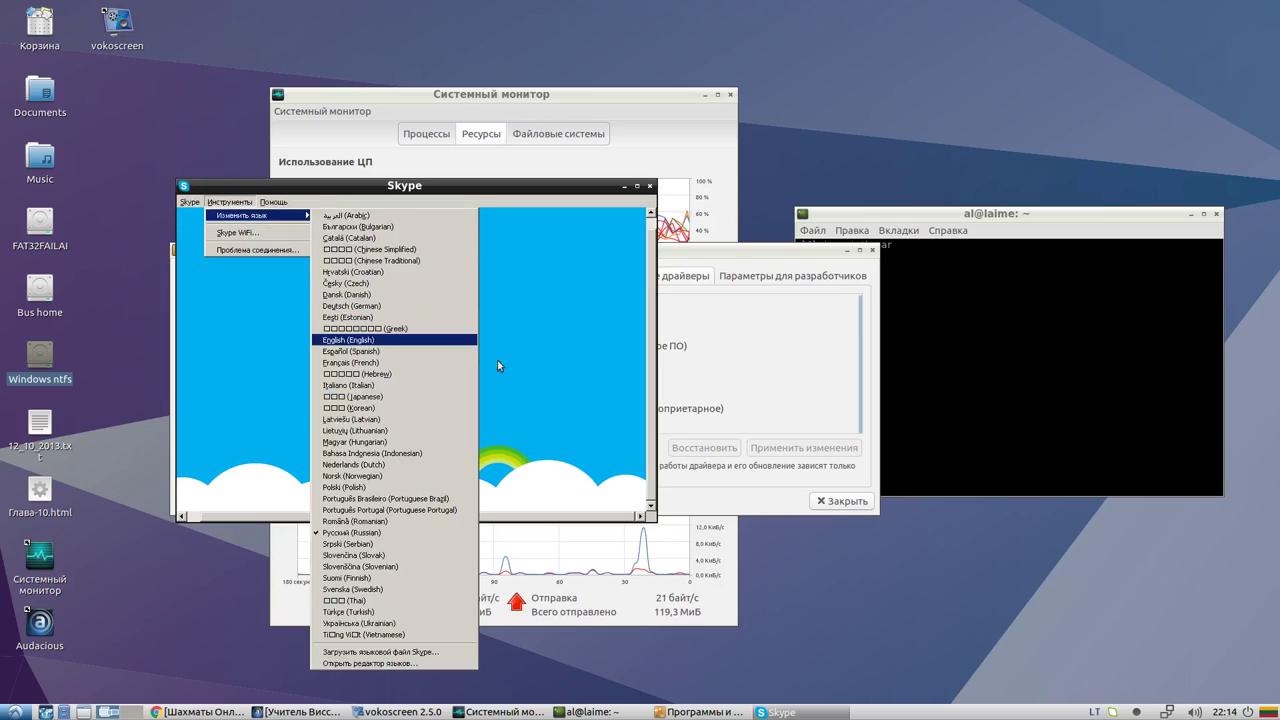
pyautogui.click(606, 337)
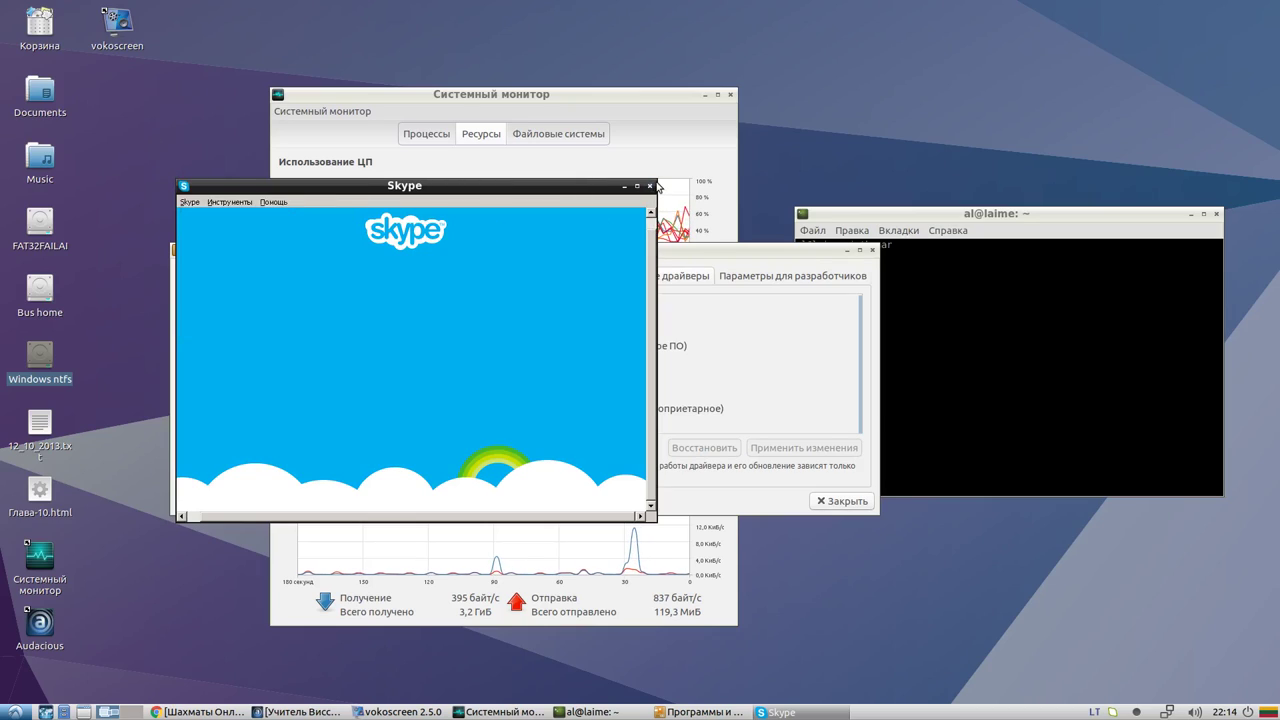
pyautogui.click(14, 712)
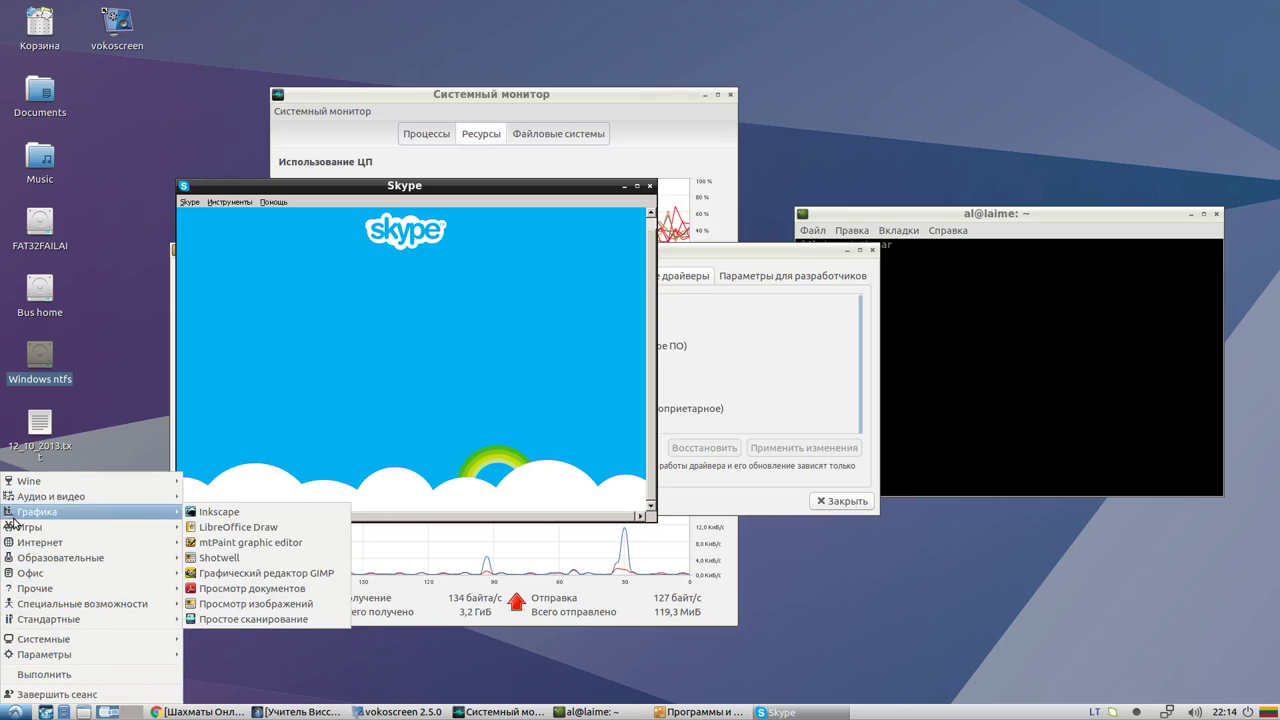
# Launch Firefox Web Browser from the Internet category of the start menu
pyautogui.moveTo(66, 645)
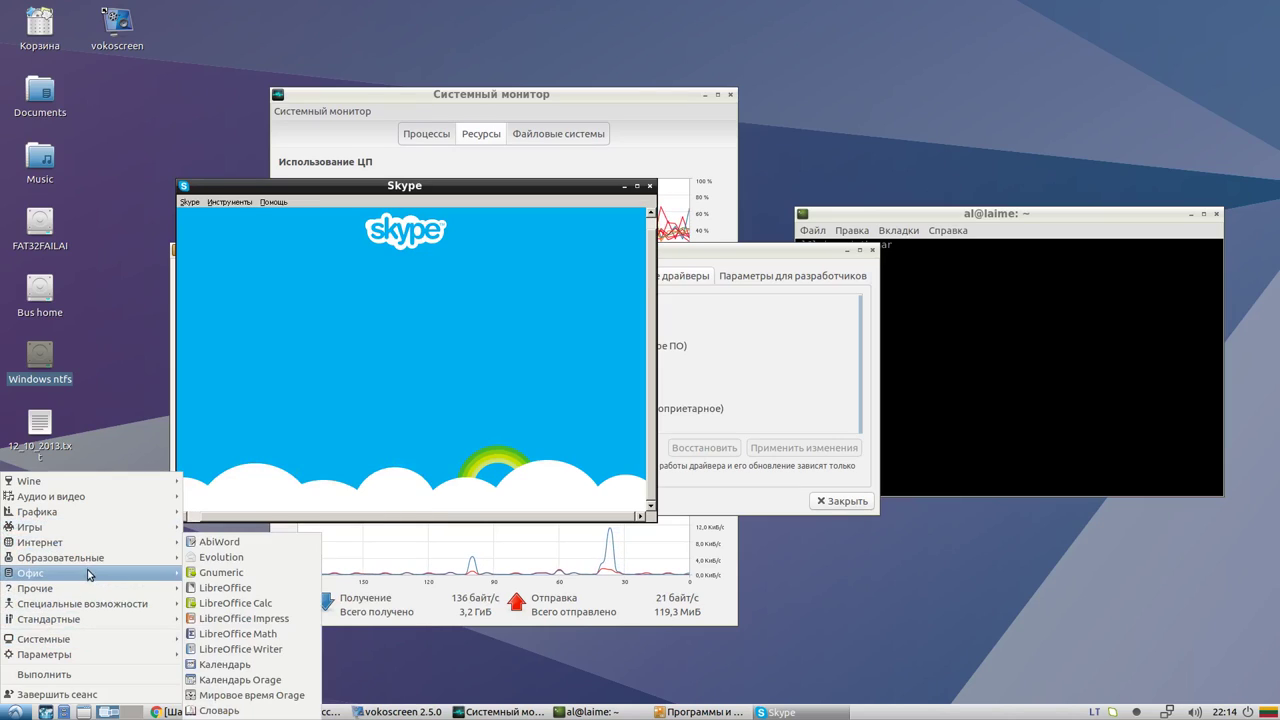
pyautogui.moveTo(85, 580)
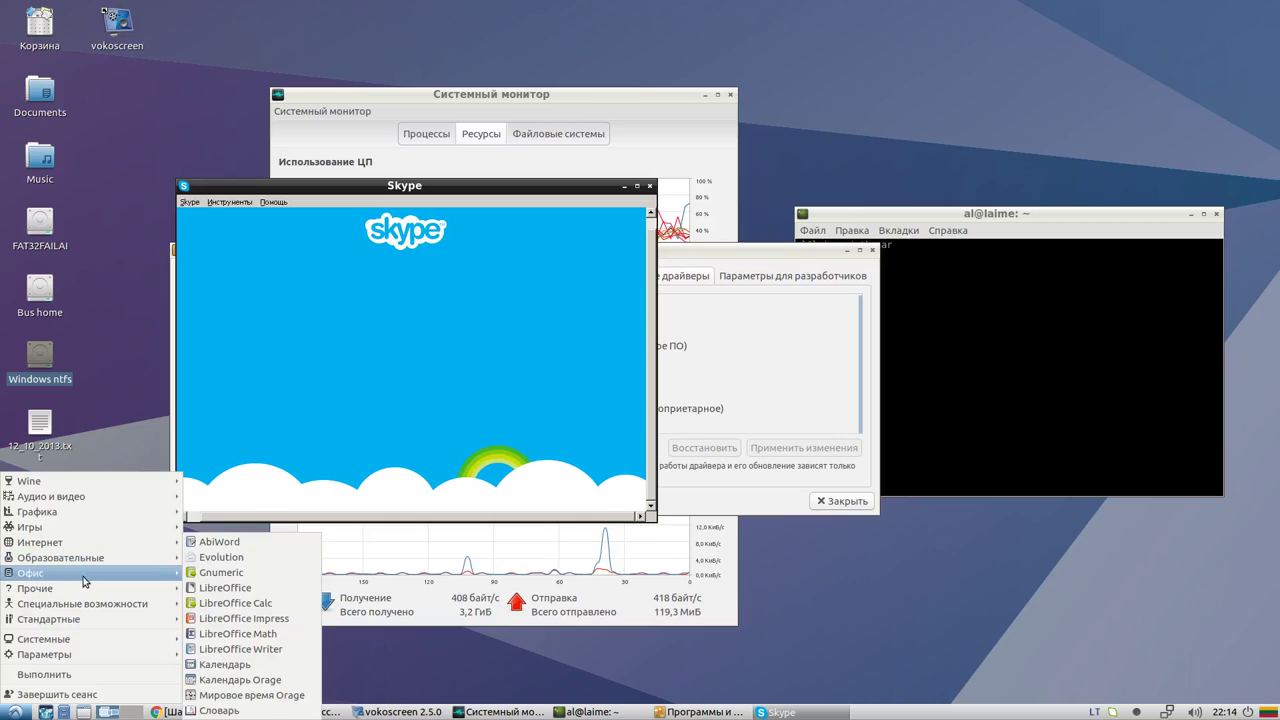
pyautogui.moveTo(72, 543)
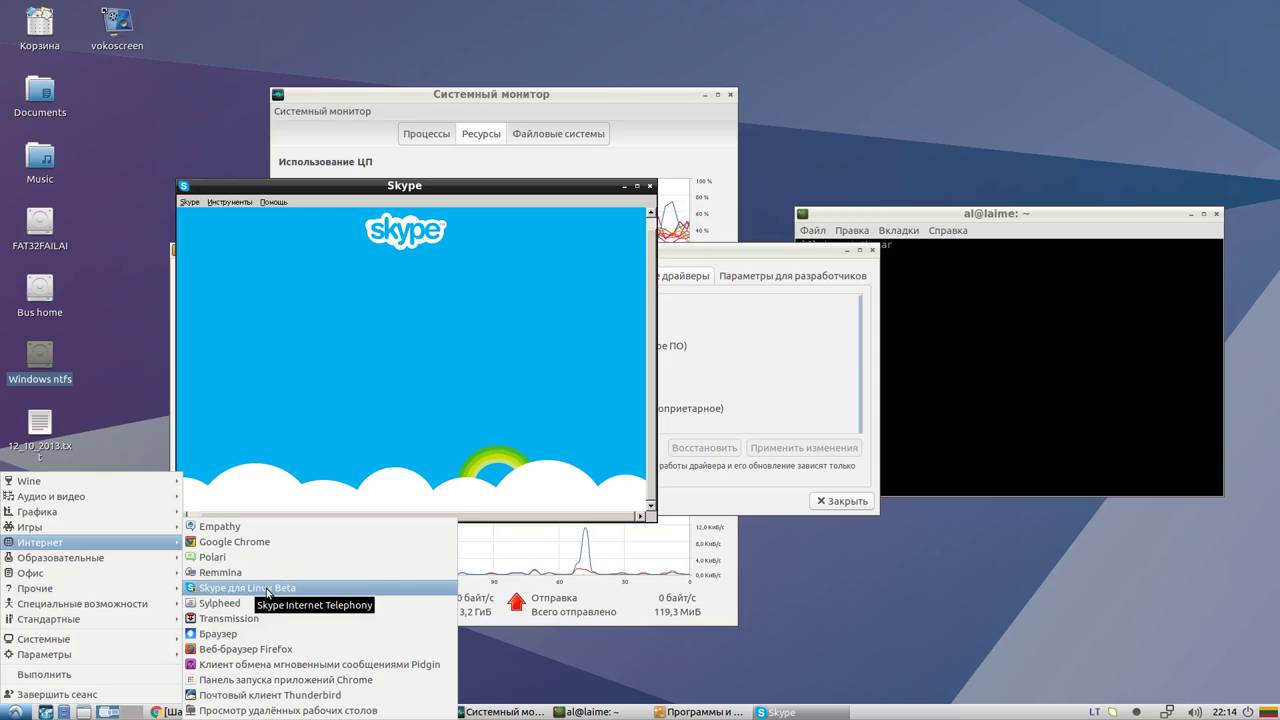
pyautogui.click(286, 646)
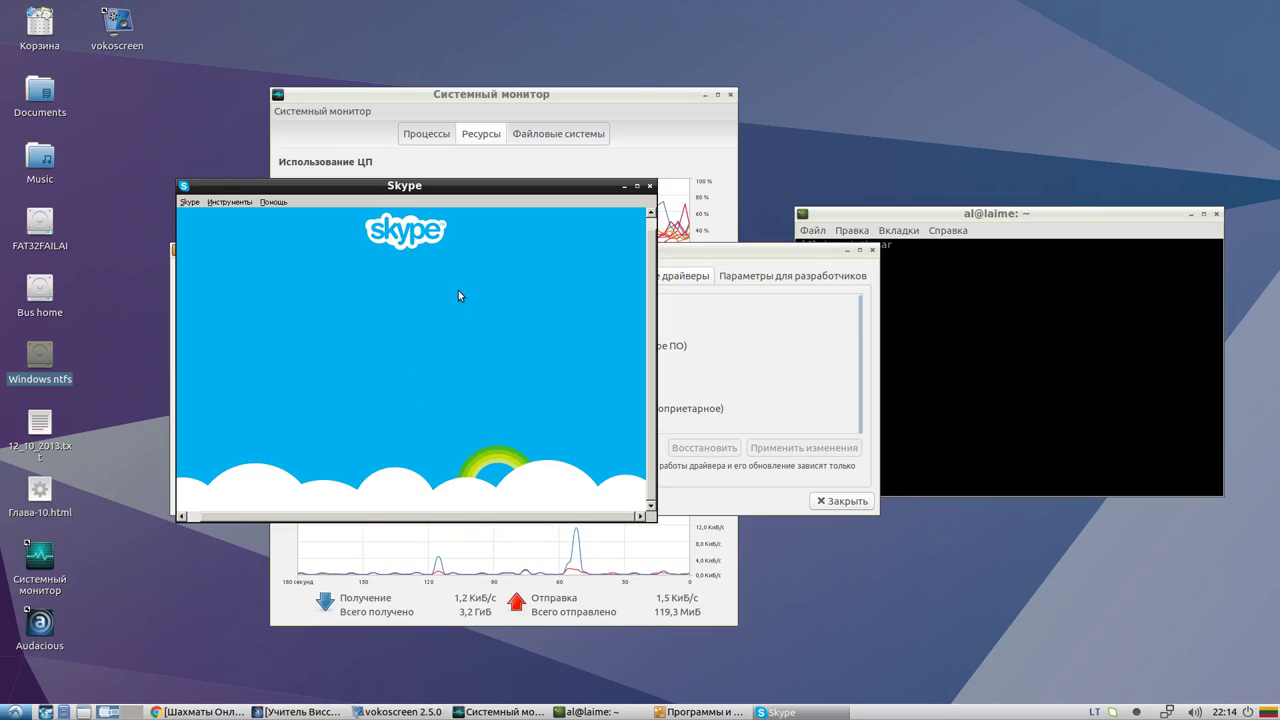
pyautogui.click(14, 712)
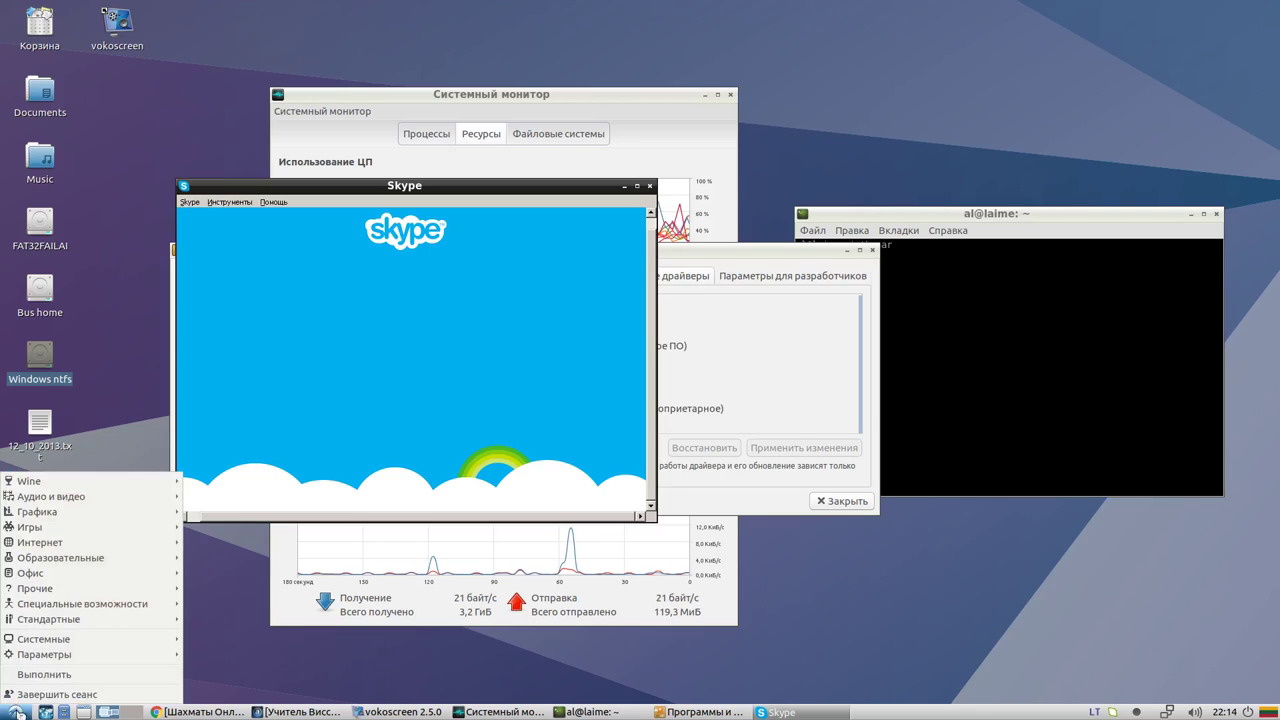
# Dismiss the default-browser prompt and run a Google search for ktc in a new tab
pyautogui.click(228, 712)
pyautogui.click(228, 712)
pyautogui.click(228, 712)
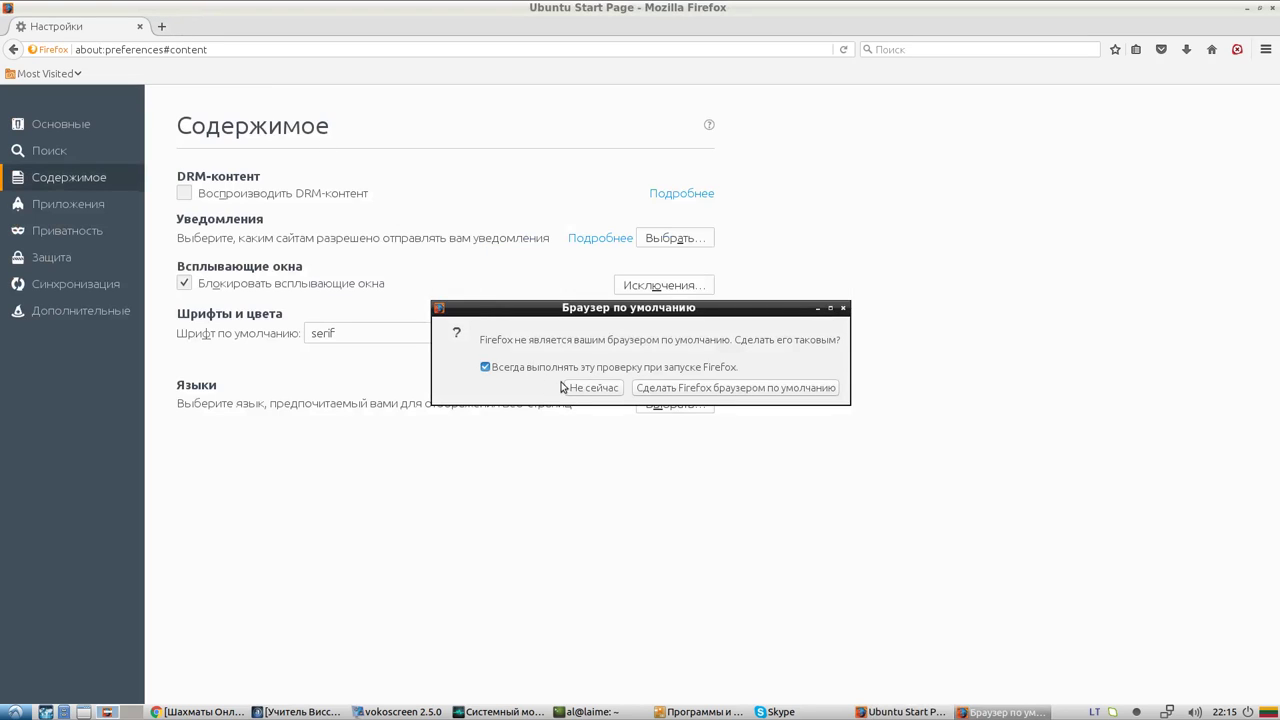
pyautogui.click(593, 387)
pyautogui.click(162, 27)
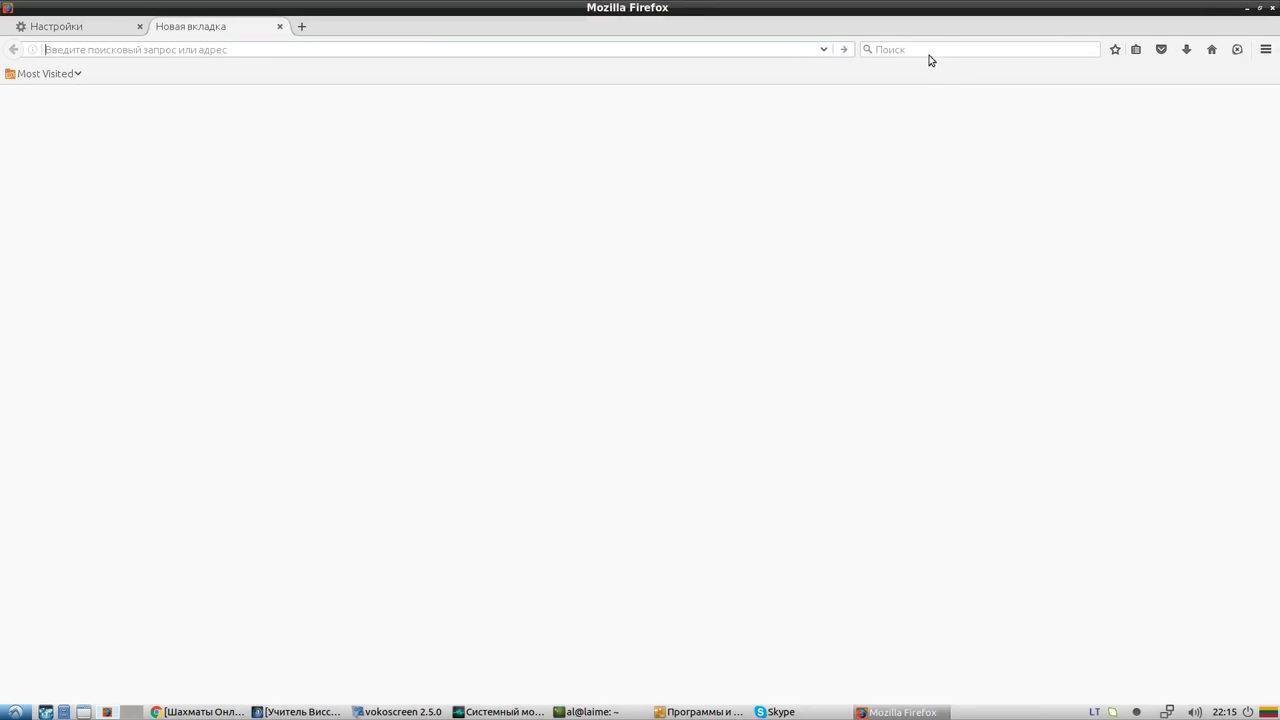
pyautogui.click(922, 51)
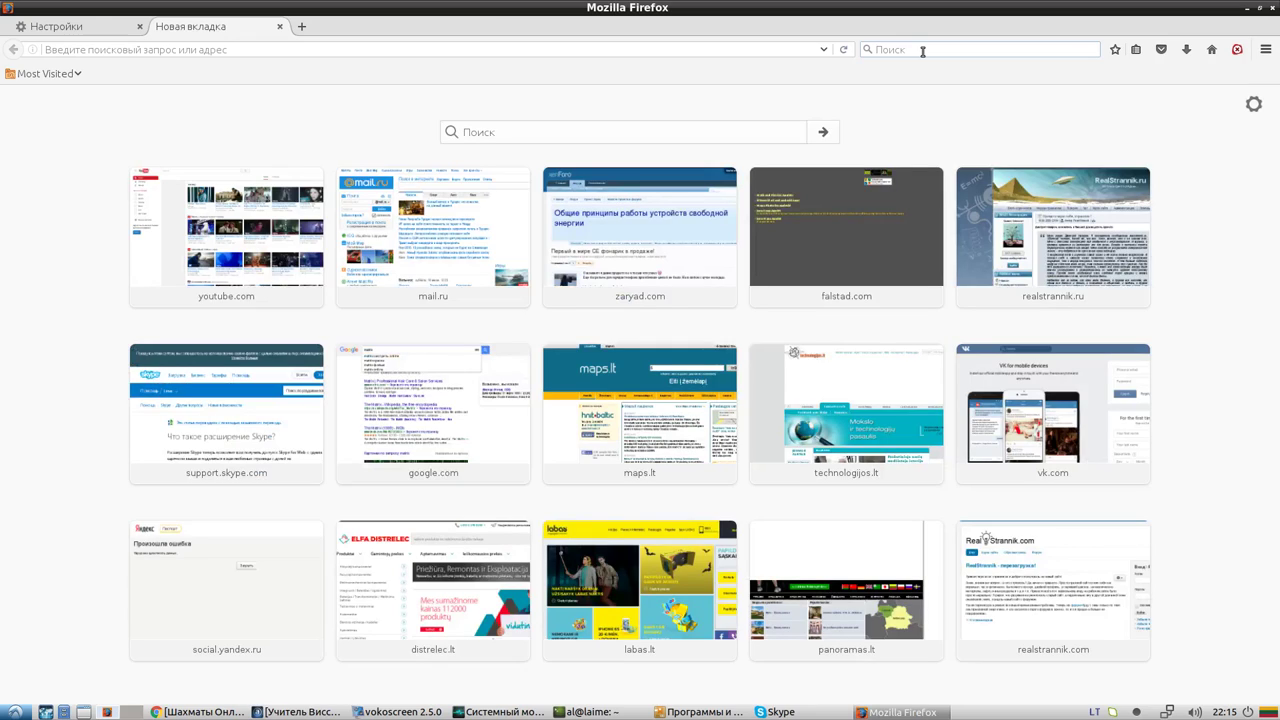
pyautogui.write('ktc')
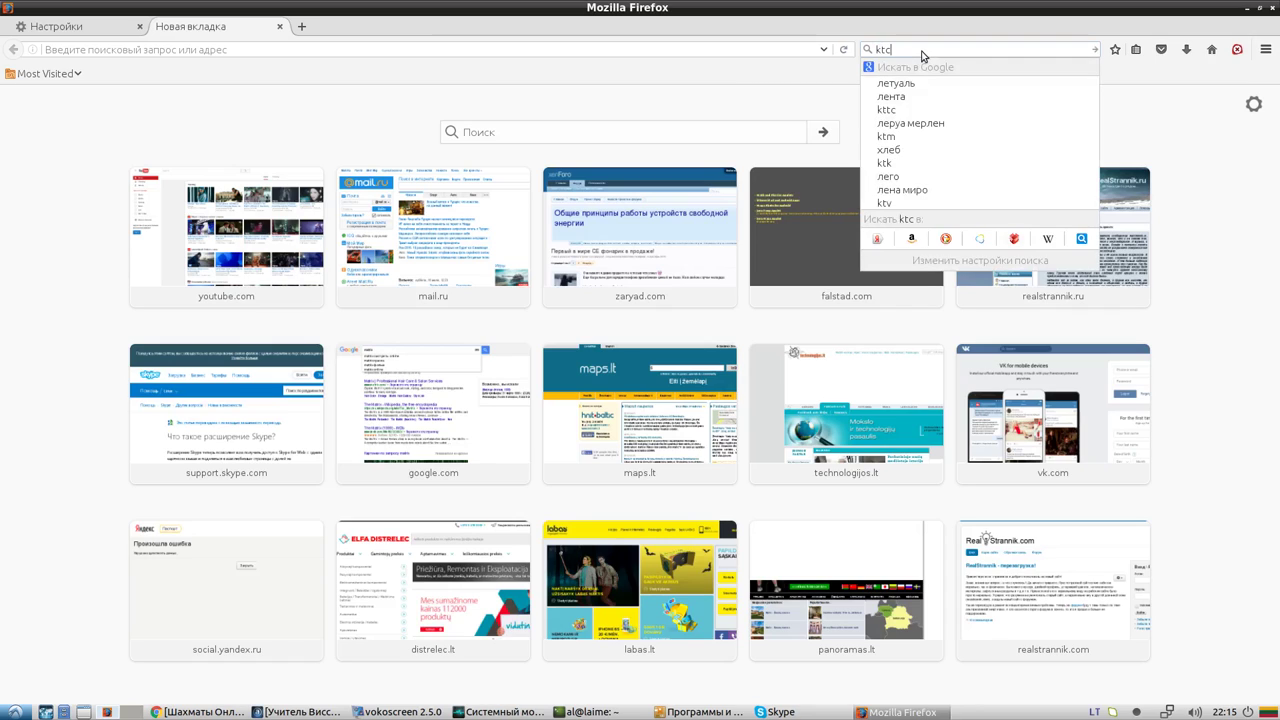
pyautogui.press('Return')
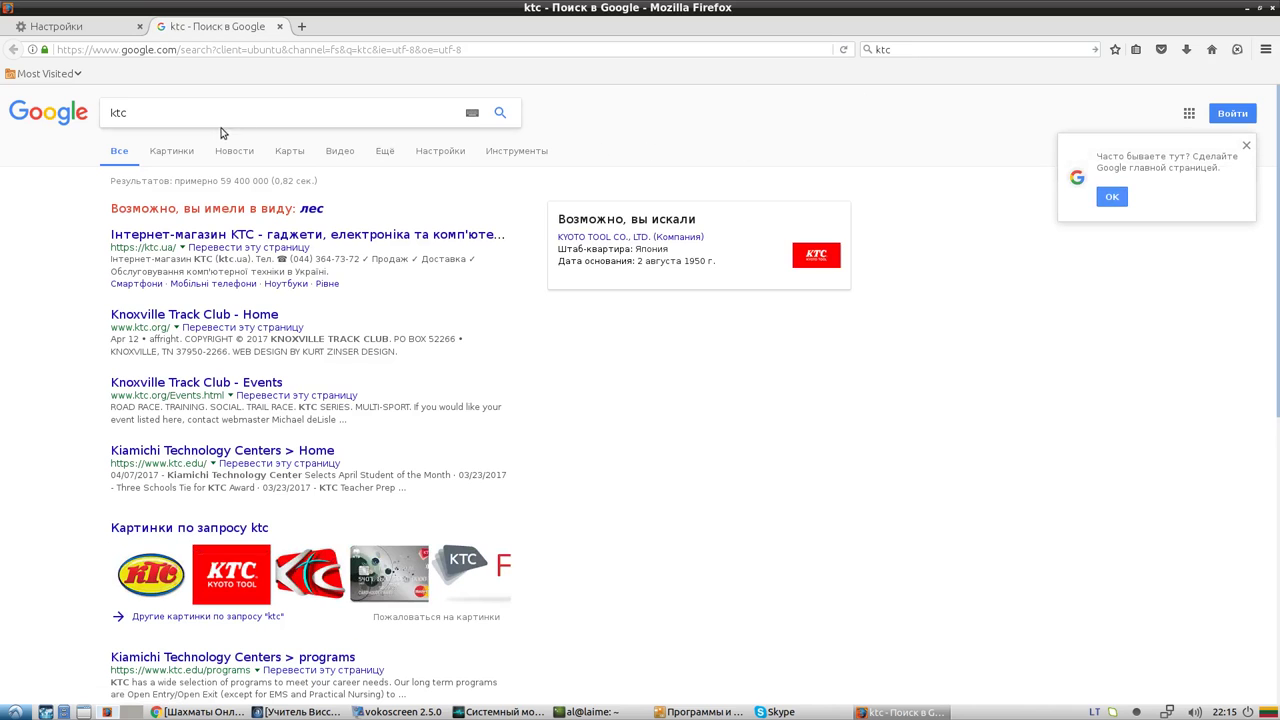
# View the ktc image results, return to web results, close that tab, and minimise Firefox
pyautogui.click(178, 152)
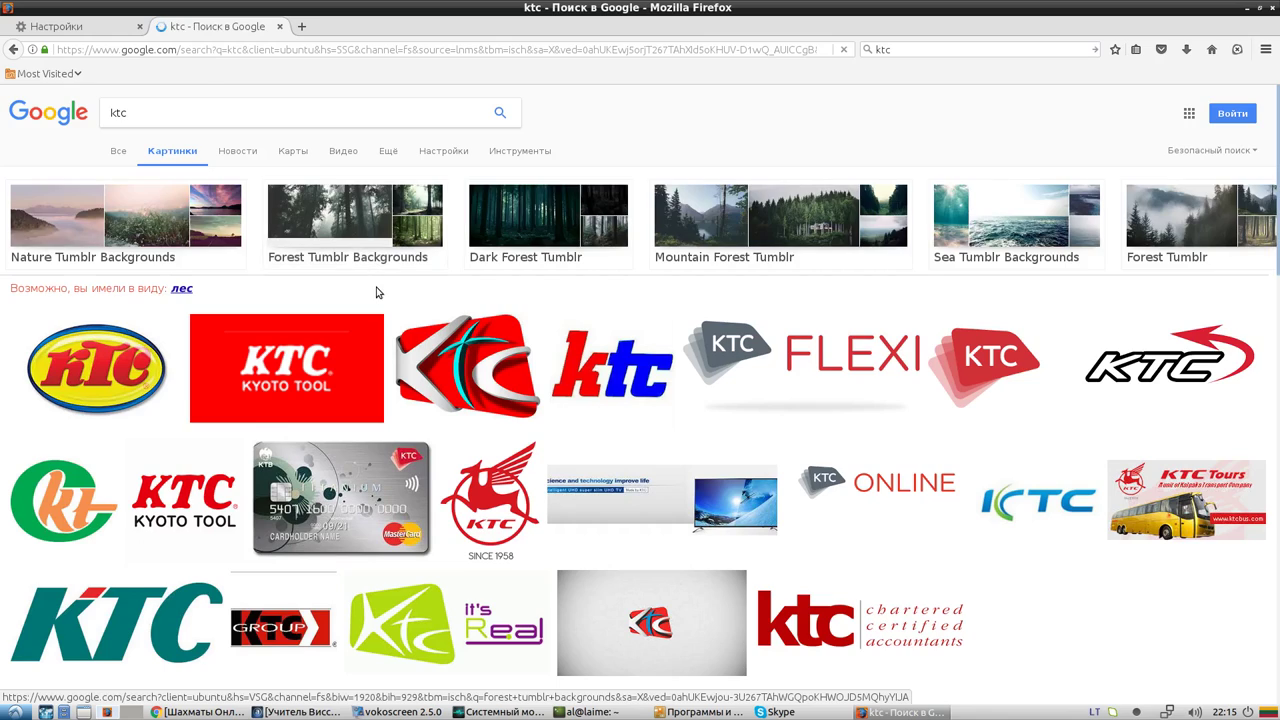
pyautogui.scroll(-1, 200, 140)
pyautogui.click(14, 50)
pyautogui.scroll(-3, 390, 255)
pyautogui.scroll(3, 403, 217)
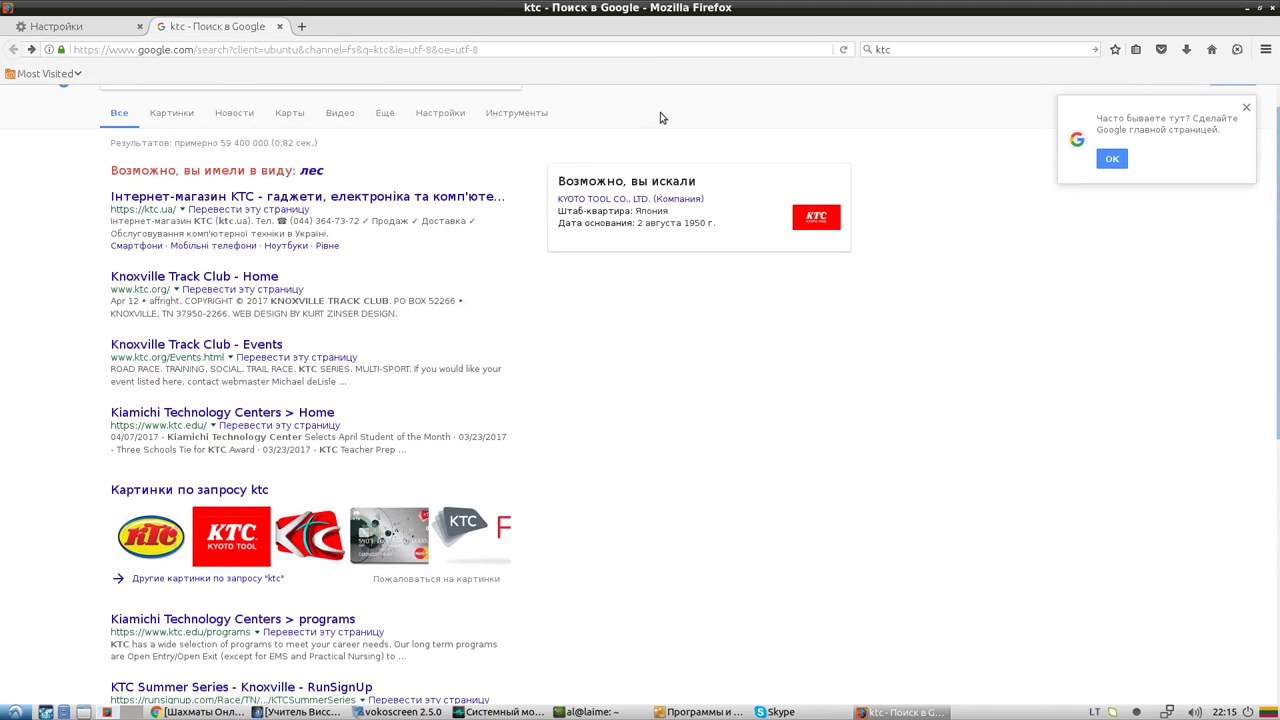
pyautogui.click(301, 26)
pyautogui.click(265, 26)
pyautogui.click(279, 26)
pyautogui.click(884, 713)
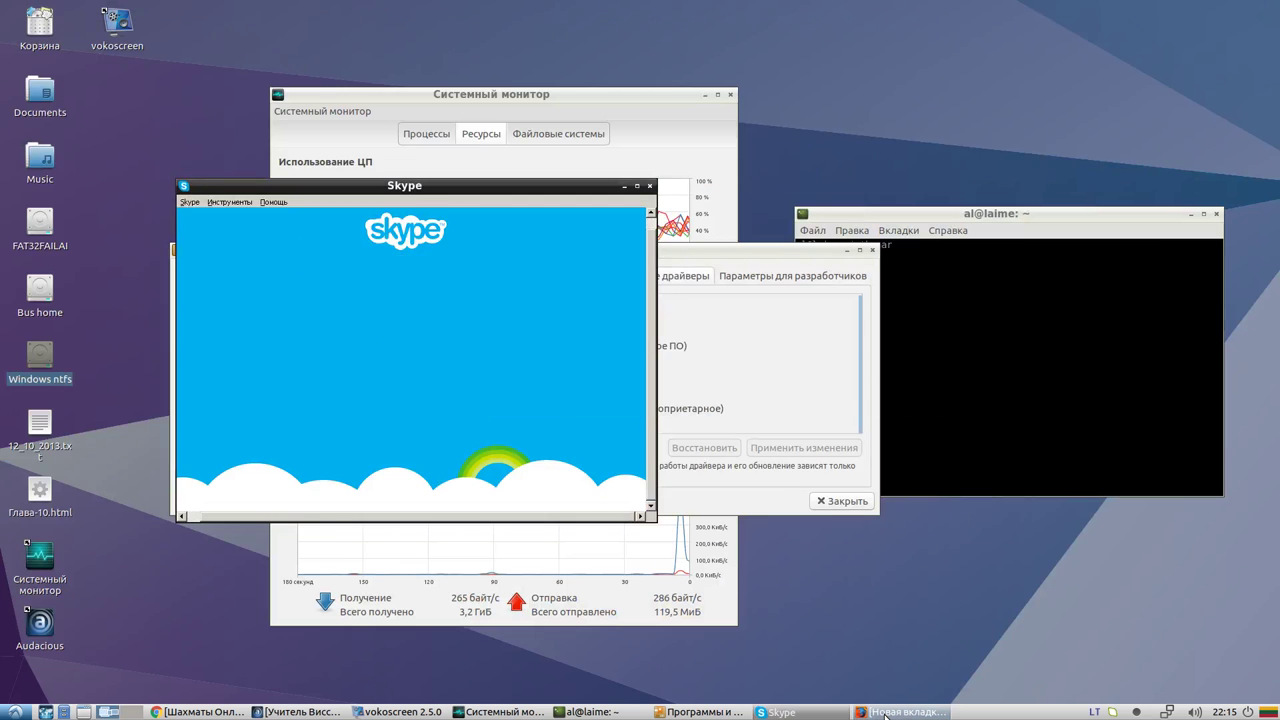
# Close Firefox, nudge the Skype window, and show Skype's About box (version 7.1.0.105)
pyautogui.click(884, 713)
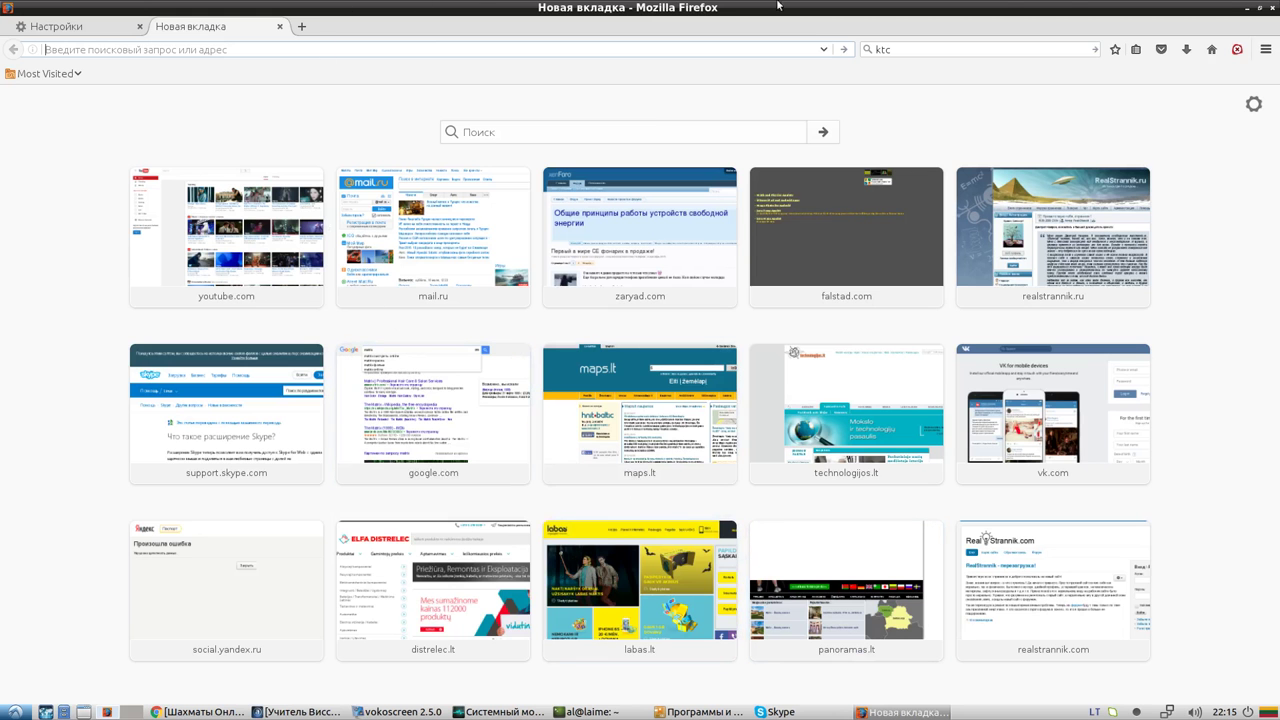
pyautogui.click(1271, 8)
pyautogui.rightClick(613, 34)
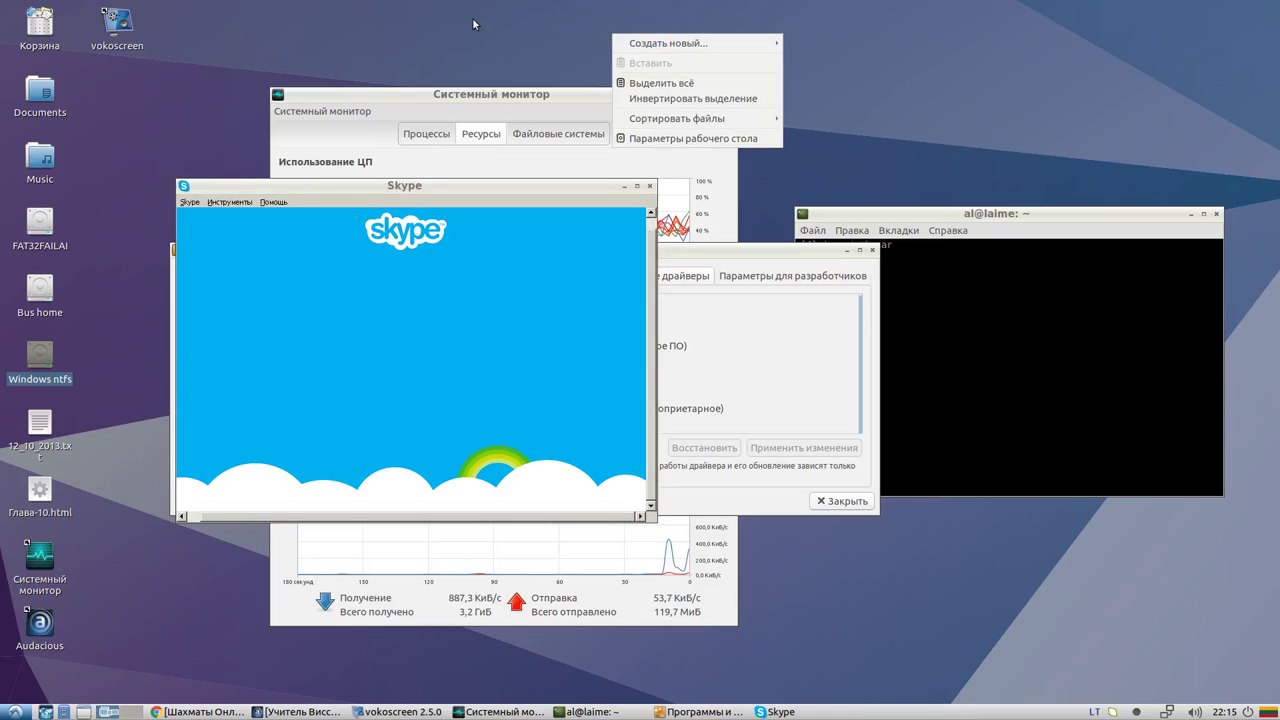
pyautogui.click(402, 16)
pyautogui.moveTo(349, 187); pyautogui.dragTo(385, 212)
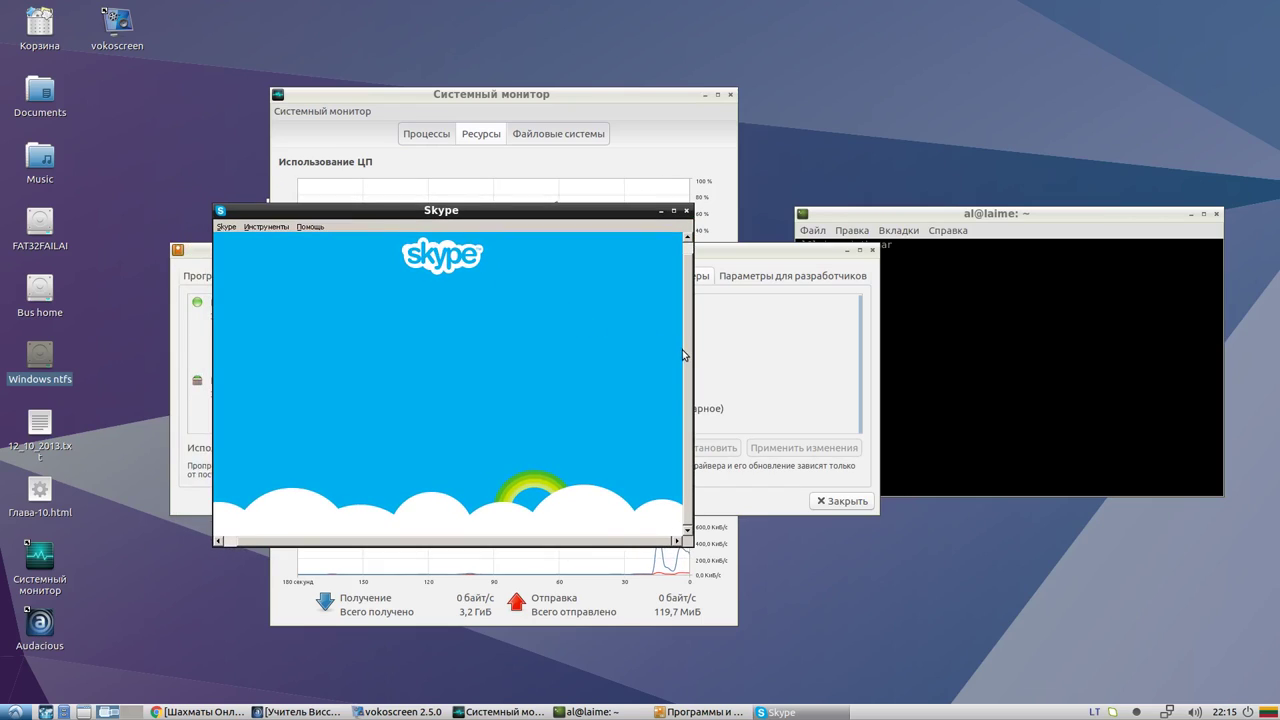
pyautogui.click(325, 229)
pyautogui.click(363, 295)
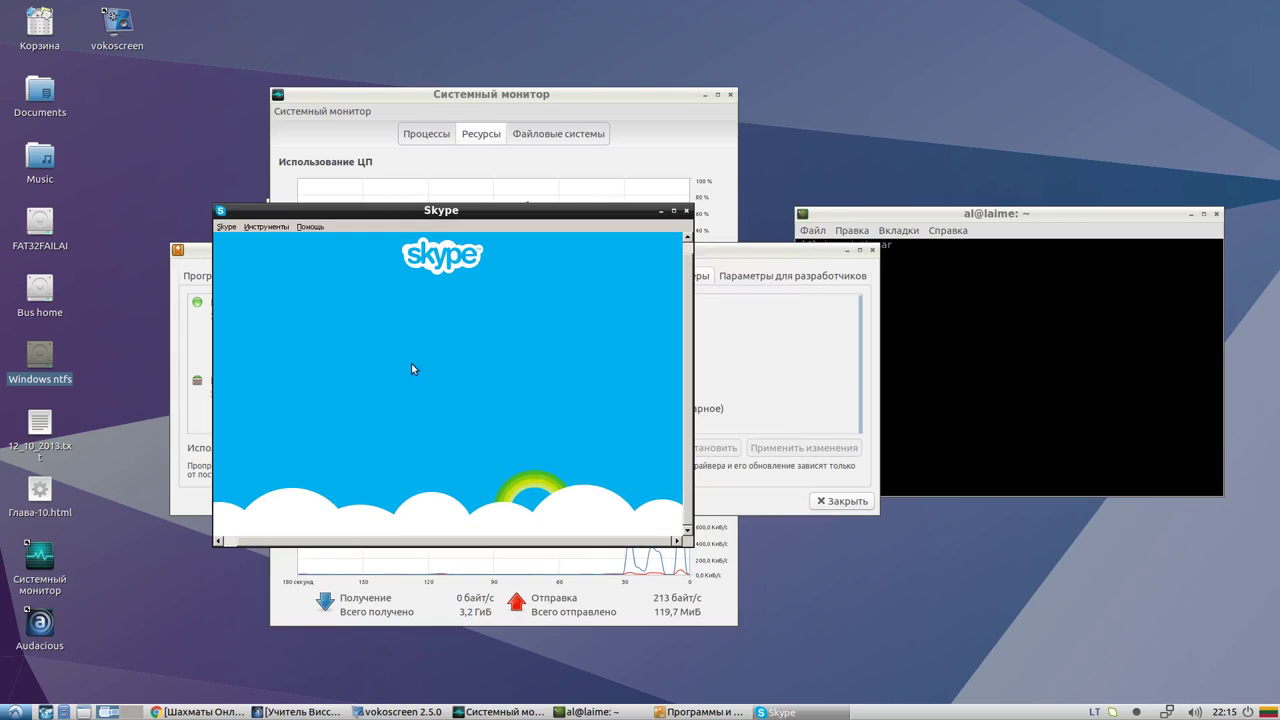
# Close Skype with its X button, then with Close window from the taskbar
pyautogui.click(686, 212)
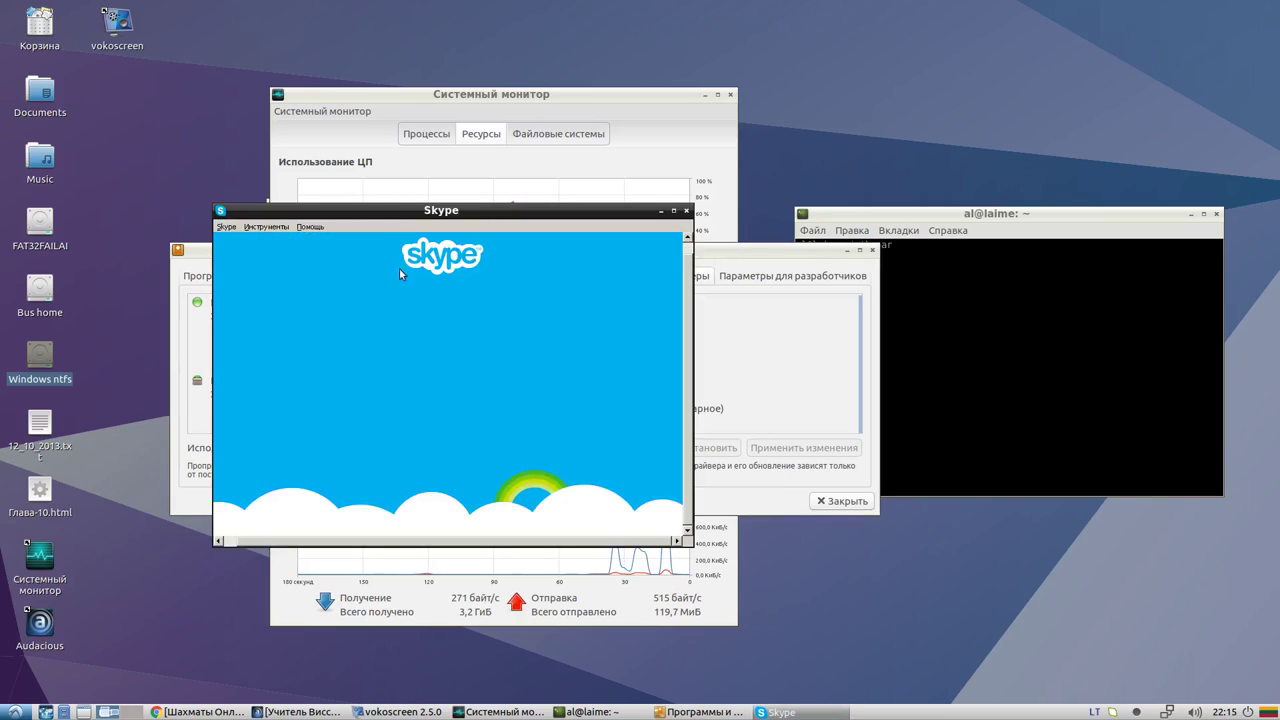
pyautogui.click(687, 212)
pyautogui.rightClick(762, 712)
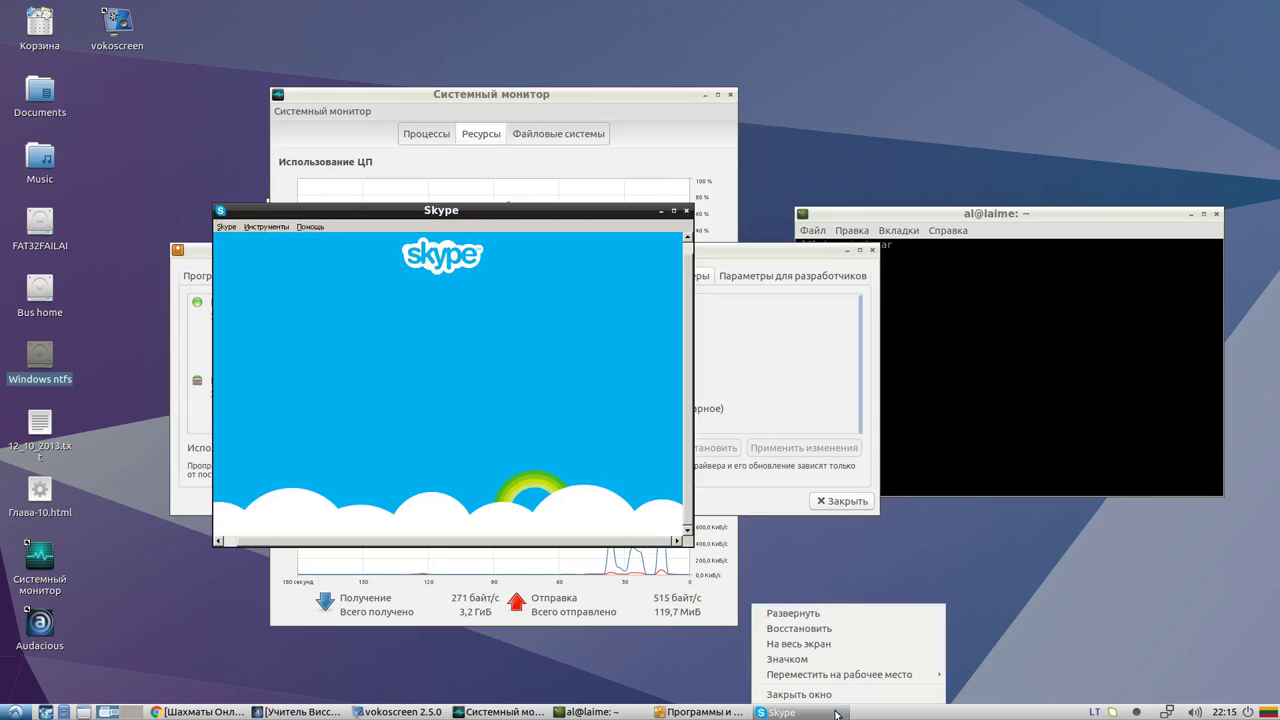
pyautogui.click(836, 695)
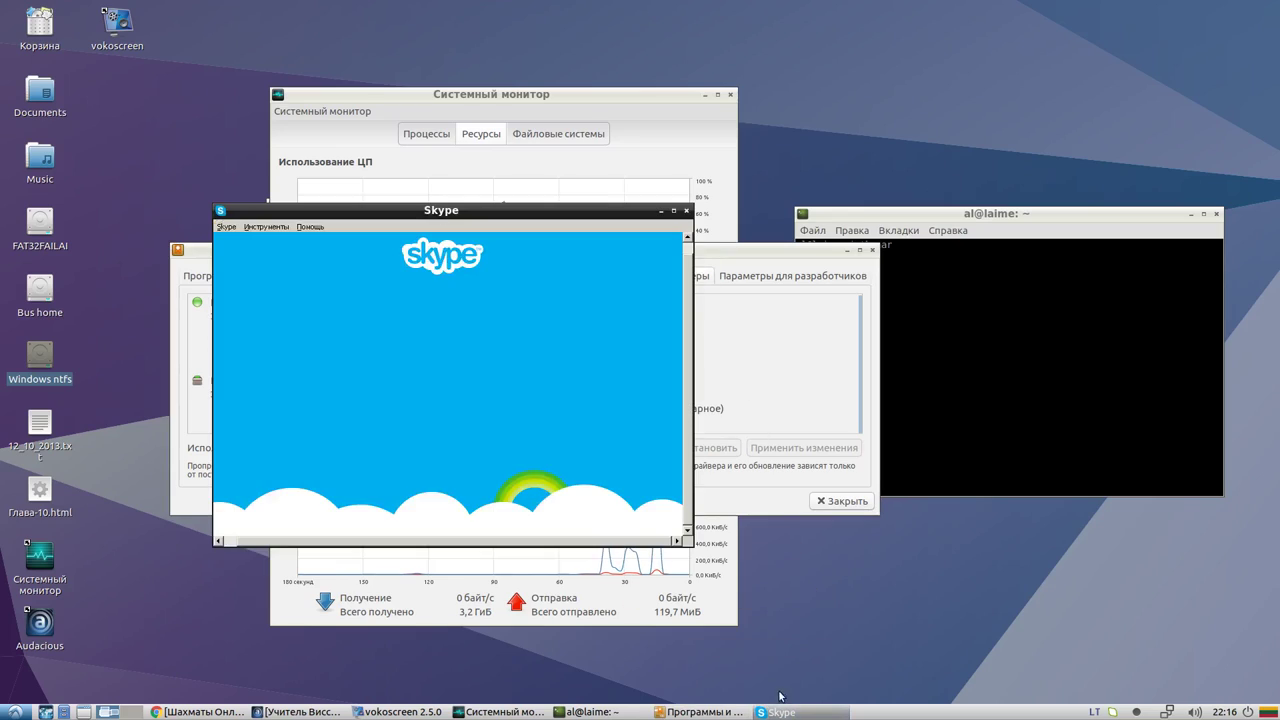
# Bring System Monitor forward on its Процессы tab, enlarge the window and scroll the process list
pyautogui.click(500, 712)
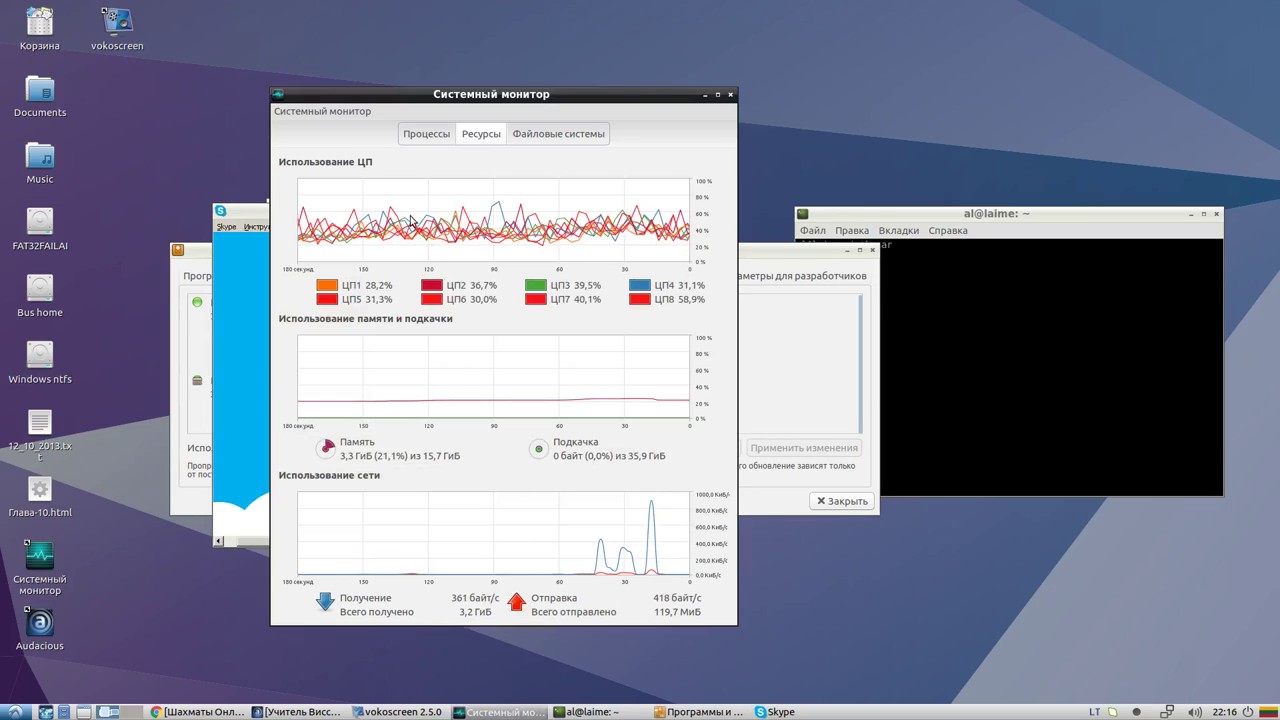
pyautogui.click(430, 136)
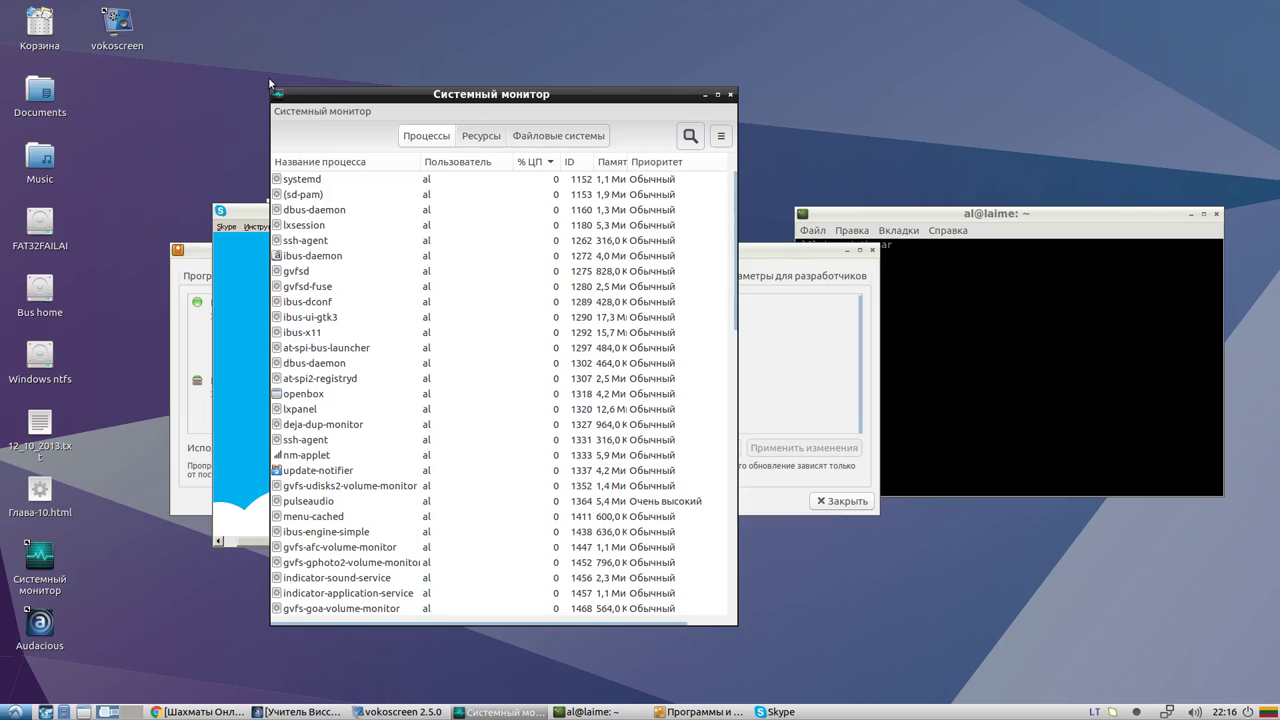
pyautogui.moveTo(277, 93); pyautogui.dragTo(150, 25)
pyautogui.scroll(-10, 291, 266)
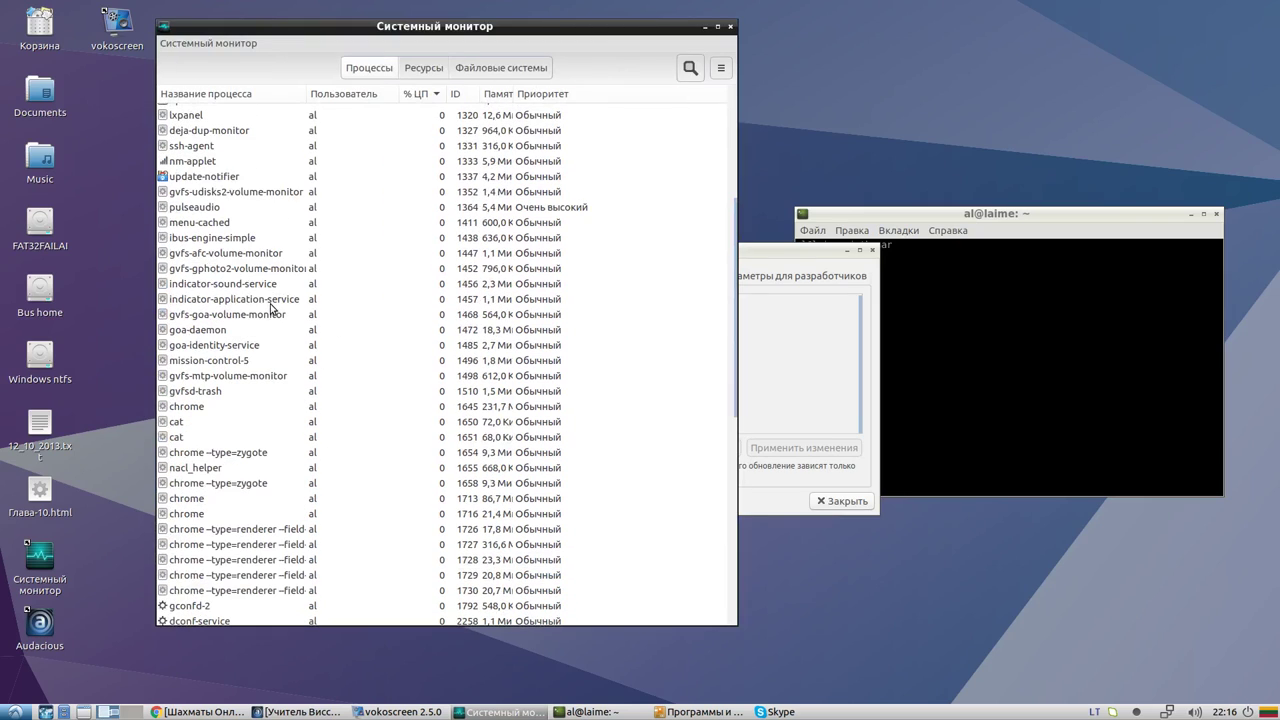
pyautogui.scroll(10, 270, 310)
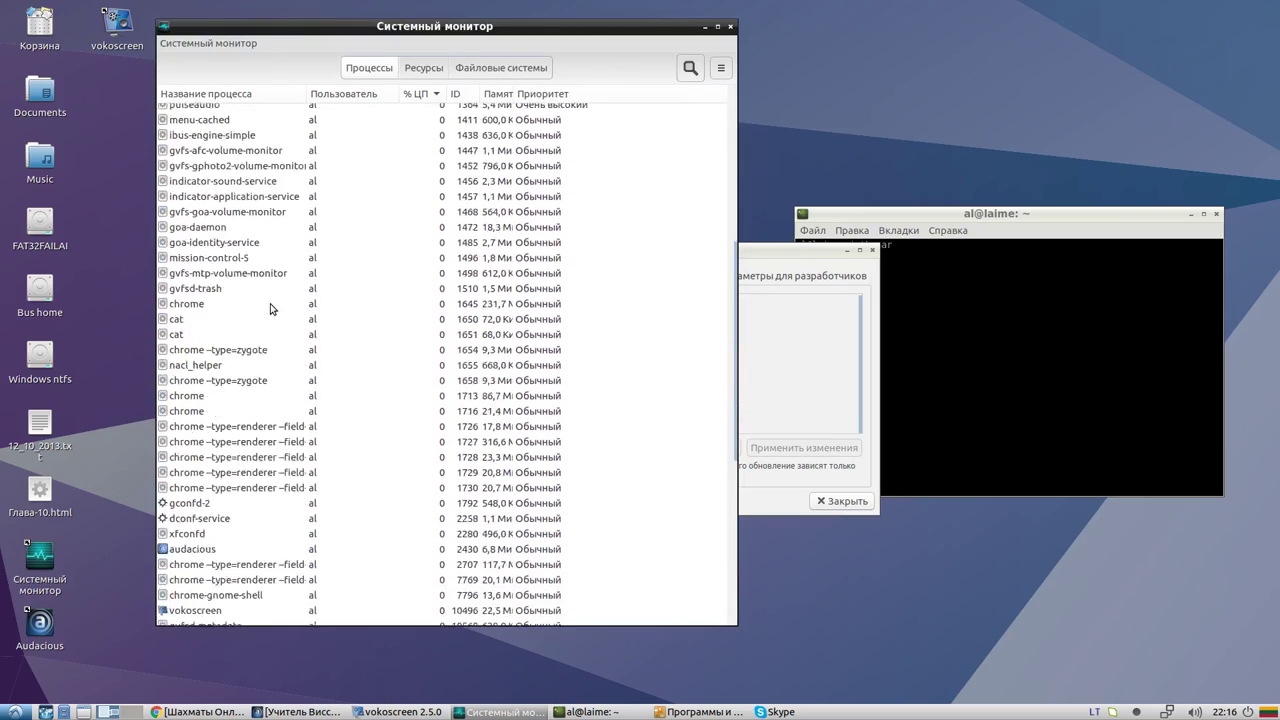
pyautogui.scroll(-15, 214, 210)
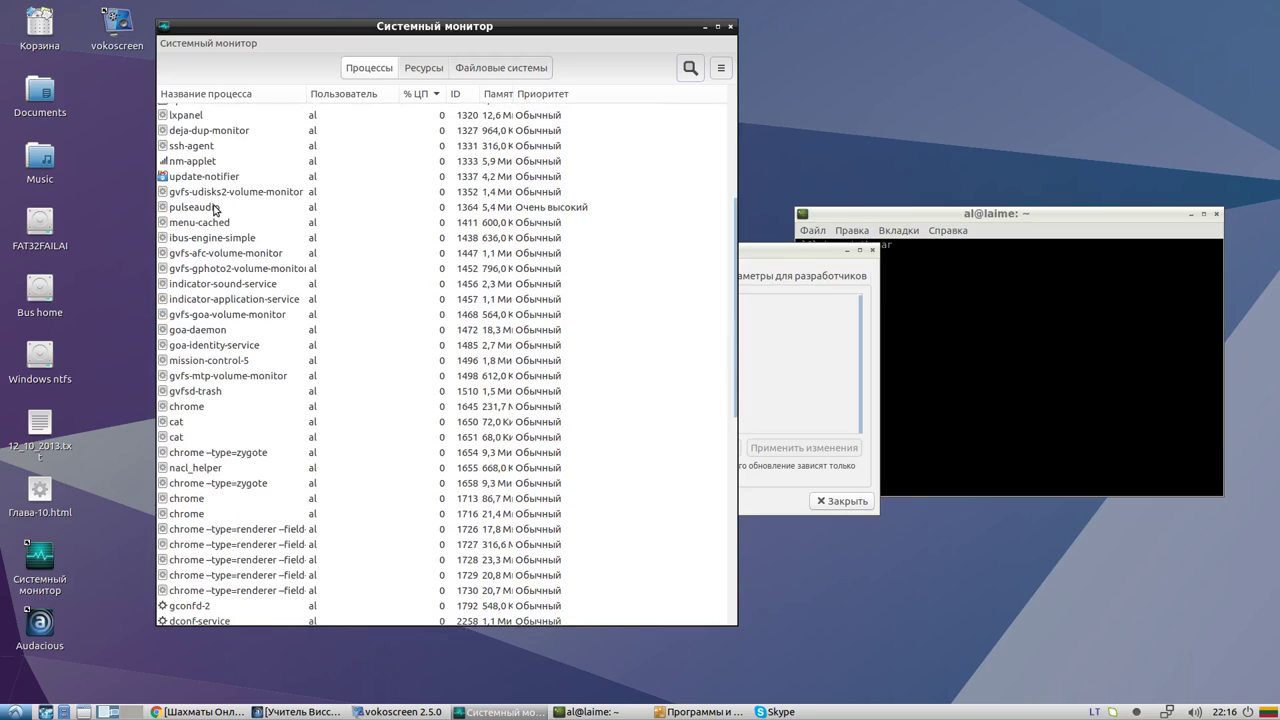
pyautogui.scroll(-3, 213, 213)
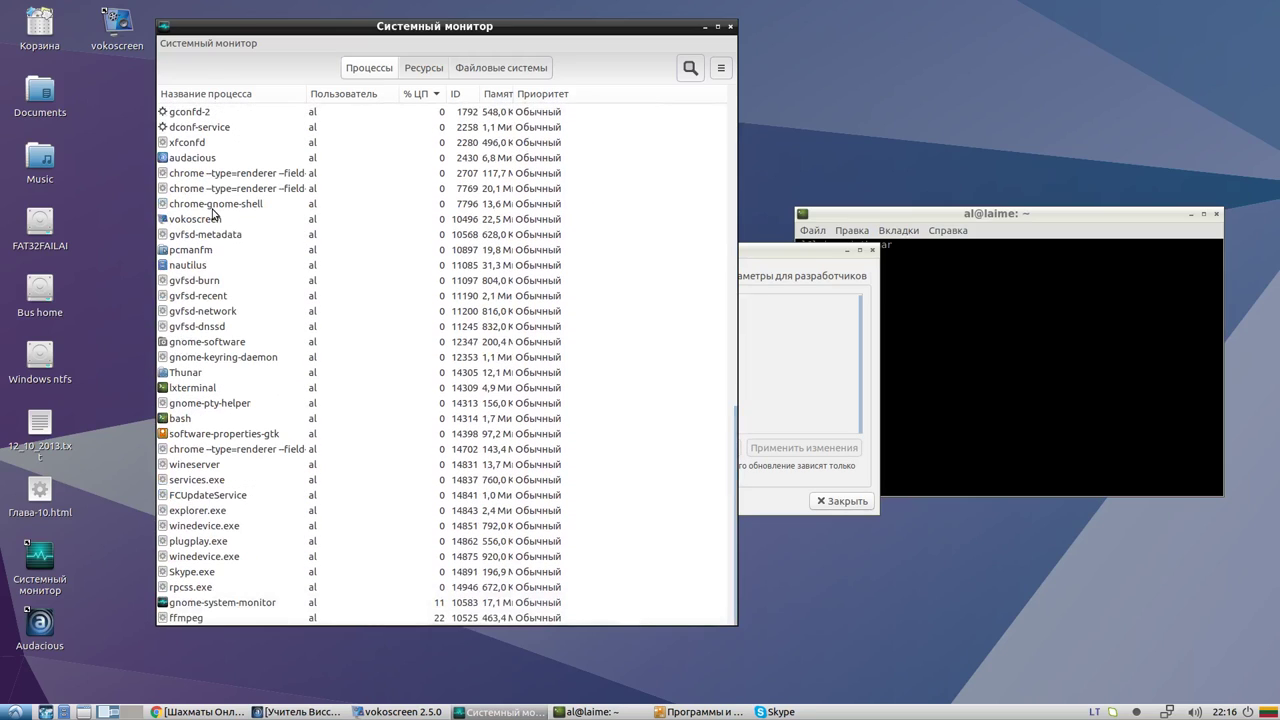
pyautogui.scroll(15, 203, 231)
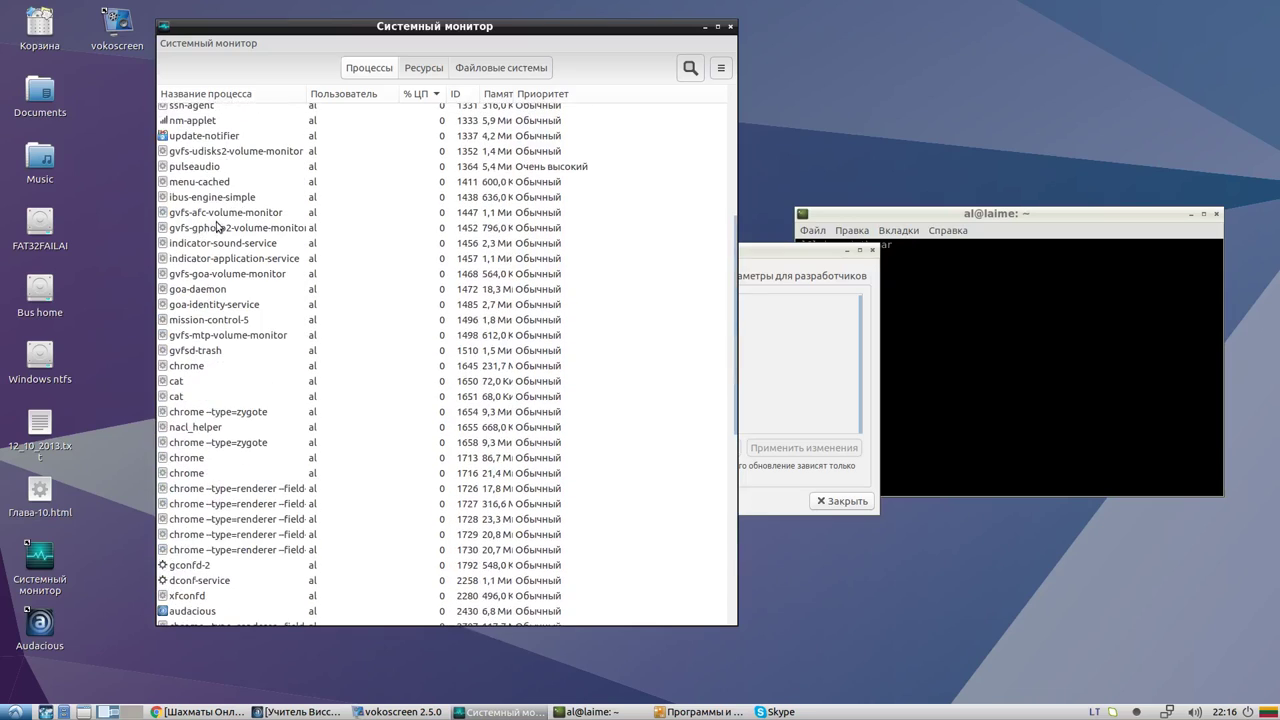
pyautogui.scroll(-5, 218, 225)
pyautogui.scroll(-4, 218, 225)
pyautogui.scroll(4, 218, 225)
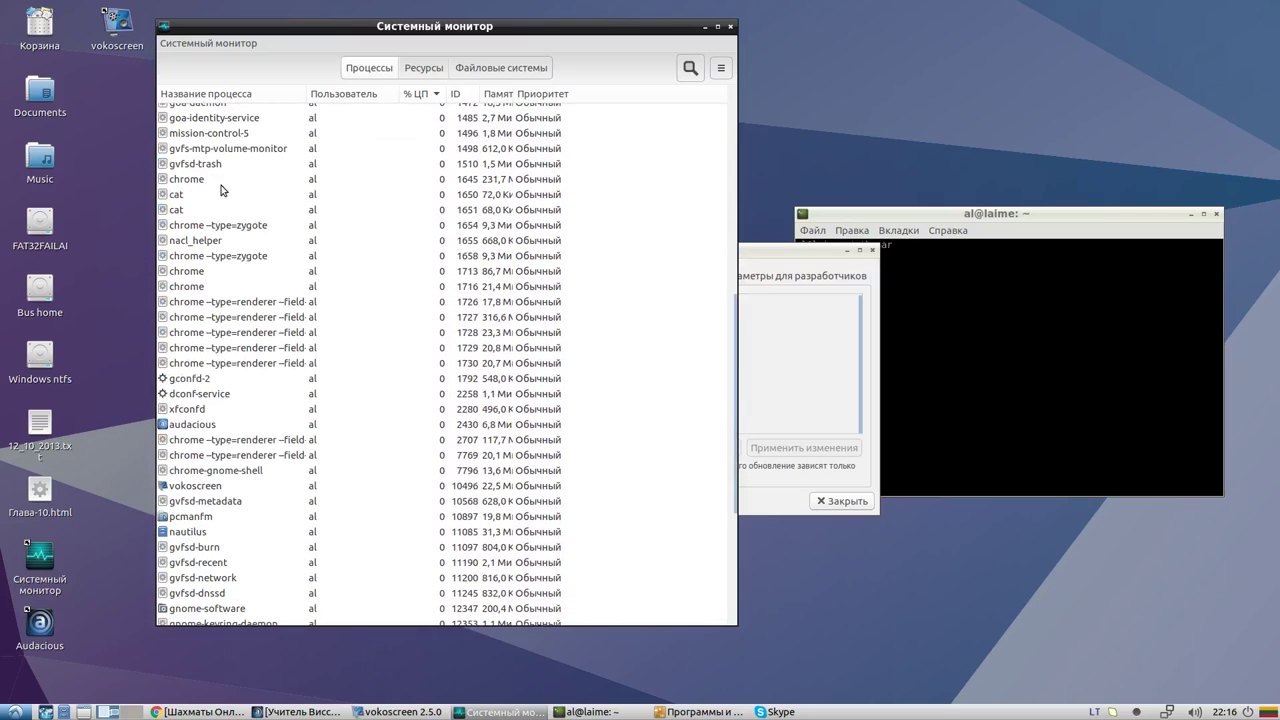
# Sort processes alphabetically by Название процесса and select audacious
pyautogui.click(222, 94)
pyautogui.scroll(10, 207, 147)
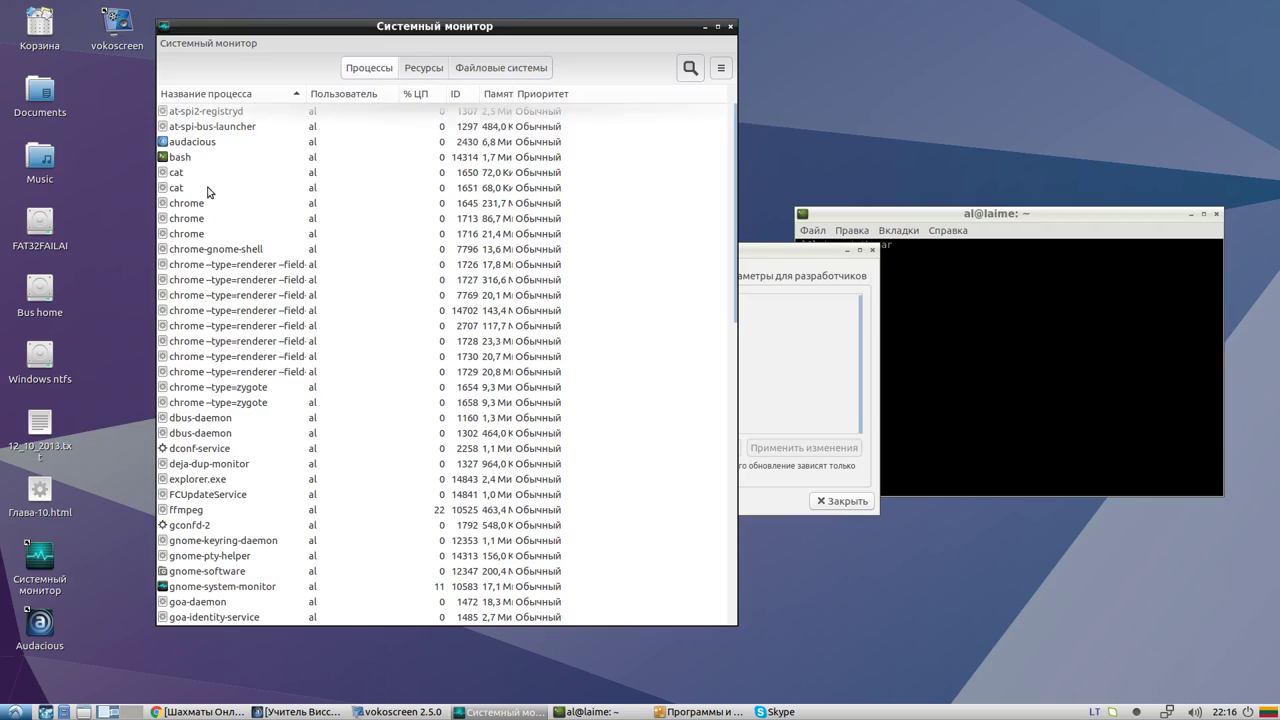
pyautogui.click(200, 141)
# Filter the process list by 'sk' and select the Skype.exe process
pyautogui.write('s')
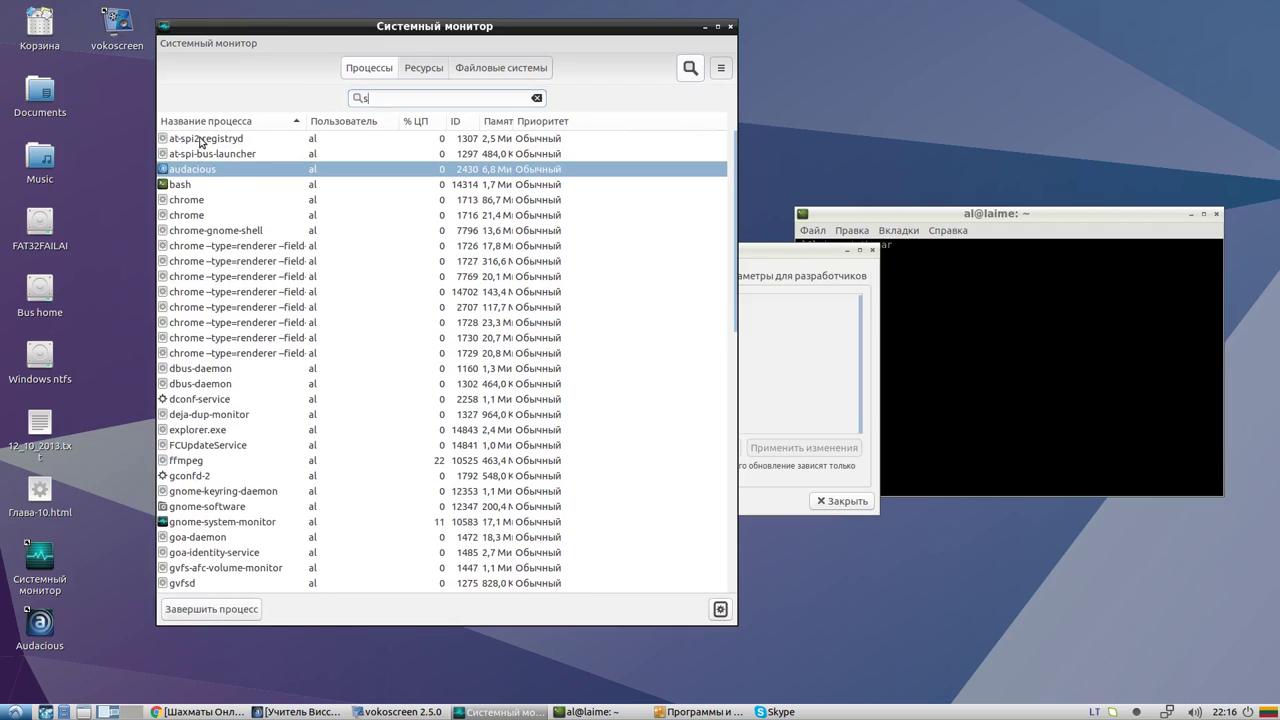
pyautogui.write('k')
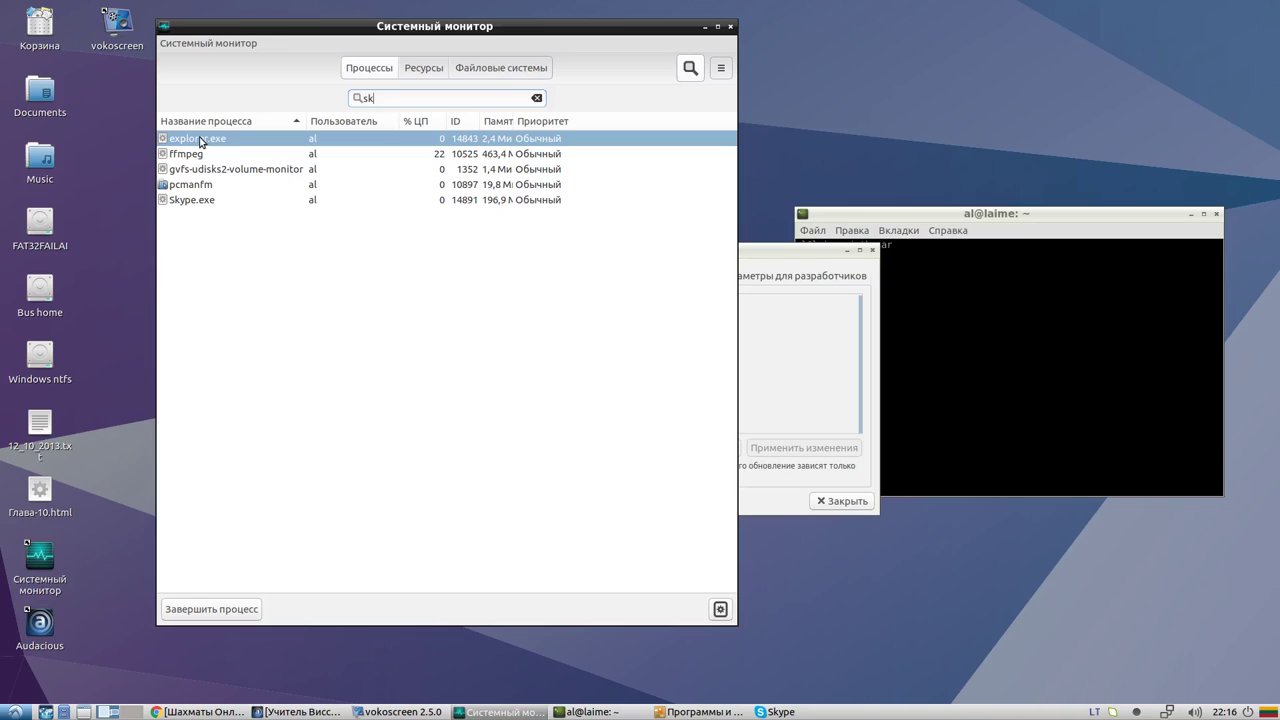
pyautogui.click(200, 200)
pyautogui.rightClick(200, 201)
pyautogui.press('Escape')
pyautogui.rightClick(200, 202)
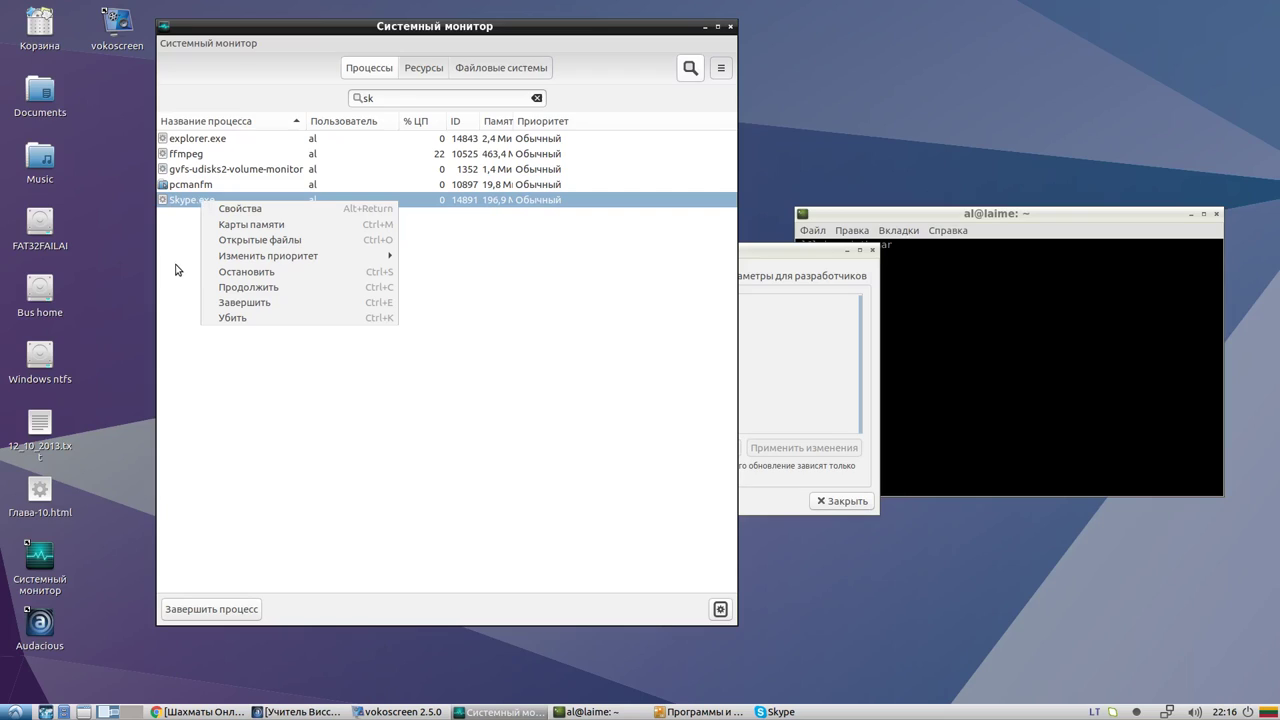
pyautogui.click(185, 211)
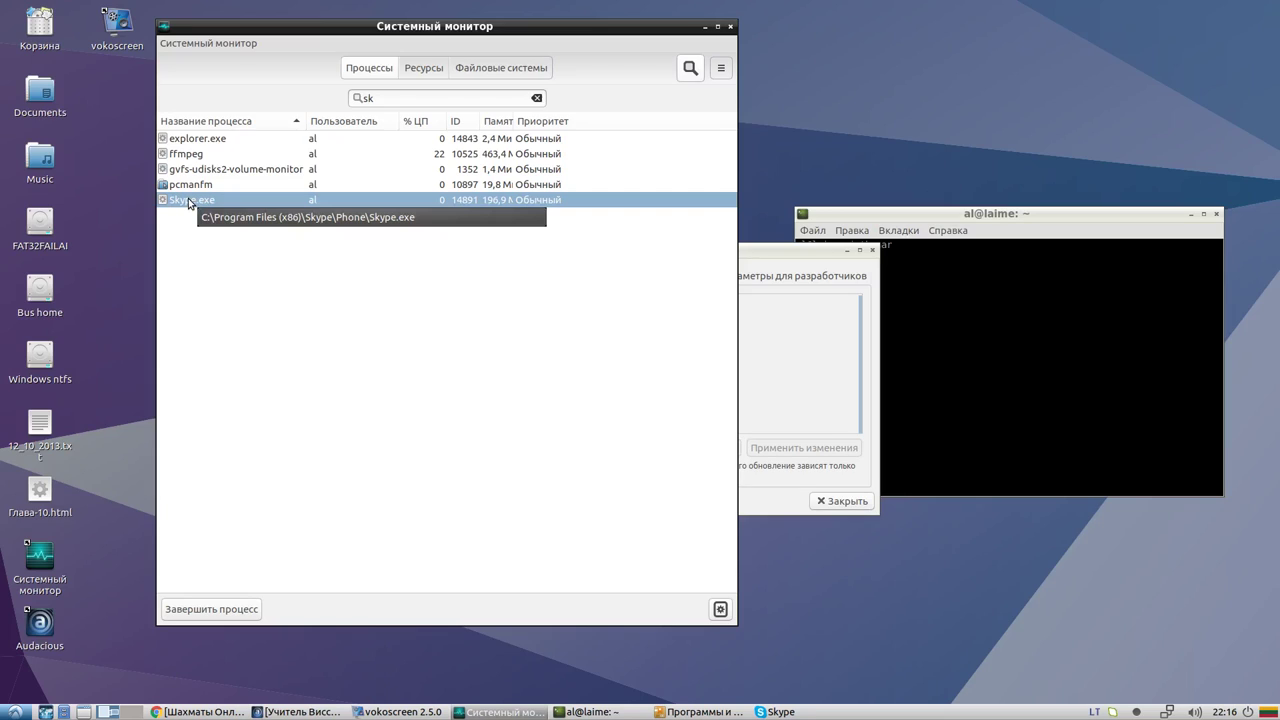
pyautogui.rightClick(188, 202)
pyautogui.click(168, 232)
pyautogui.rightClick(200, 202)
pyautogui.click(184, 230)
pyautogui.rightClick(188, 198)
pyautogui.click(172, 219)
# End the Skype.exe process via Завершить and confirm with Завершить процесс
pyautogui.rightClick(185, 203)
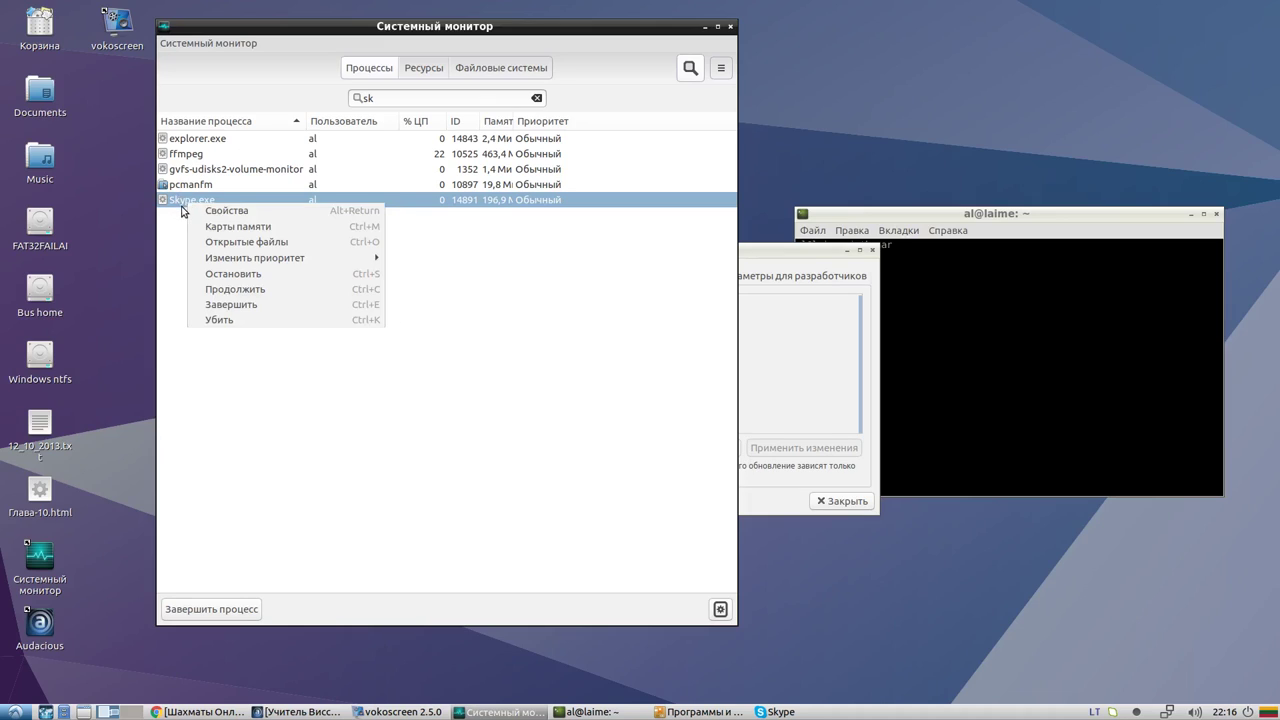
pyautogui.click(183, 230)
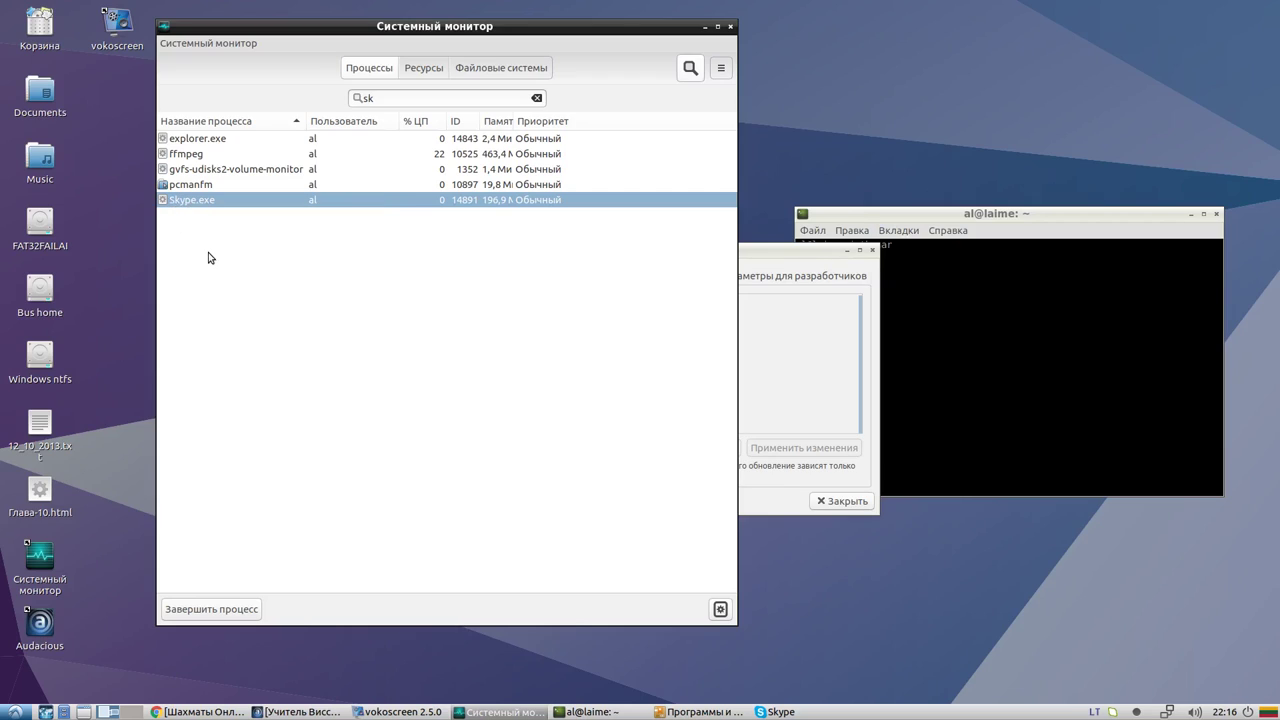
pyautogui.rightClick(204, 201)
pyautogui.moveTo(289, 258)
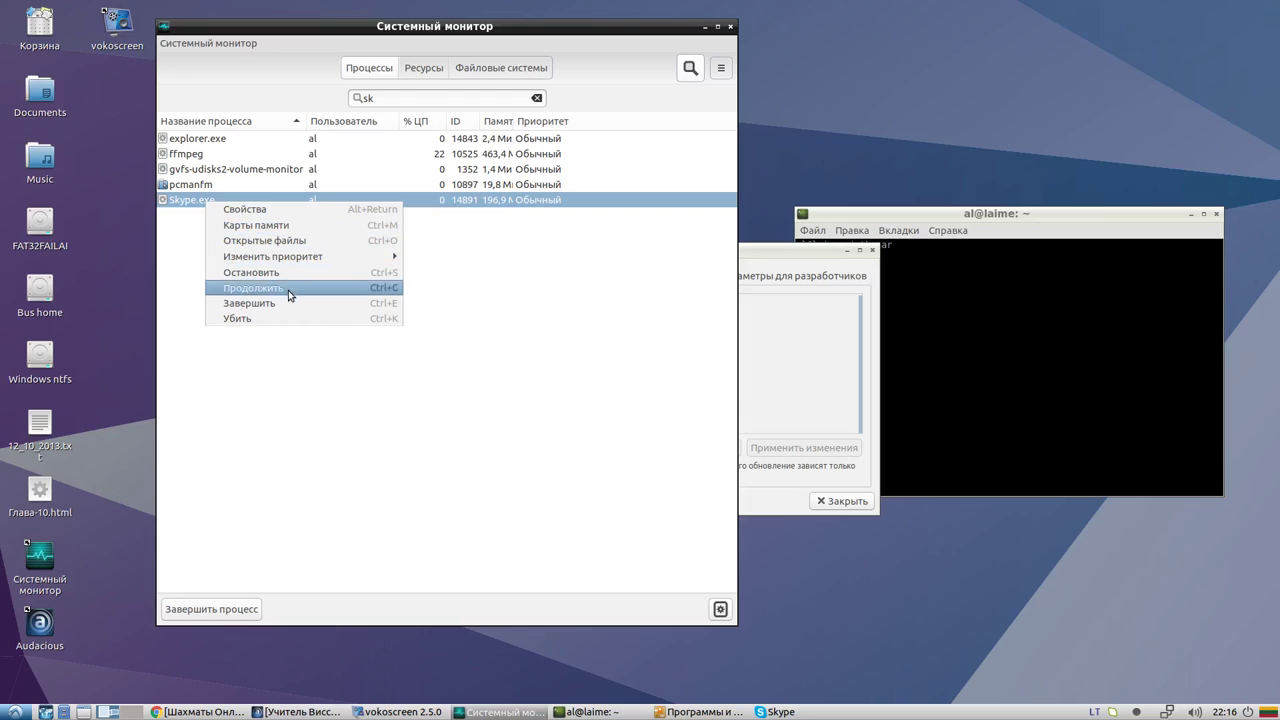
pyautogui.click(286, 303)
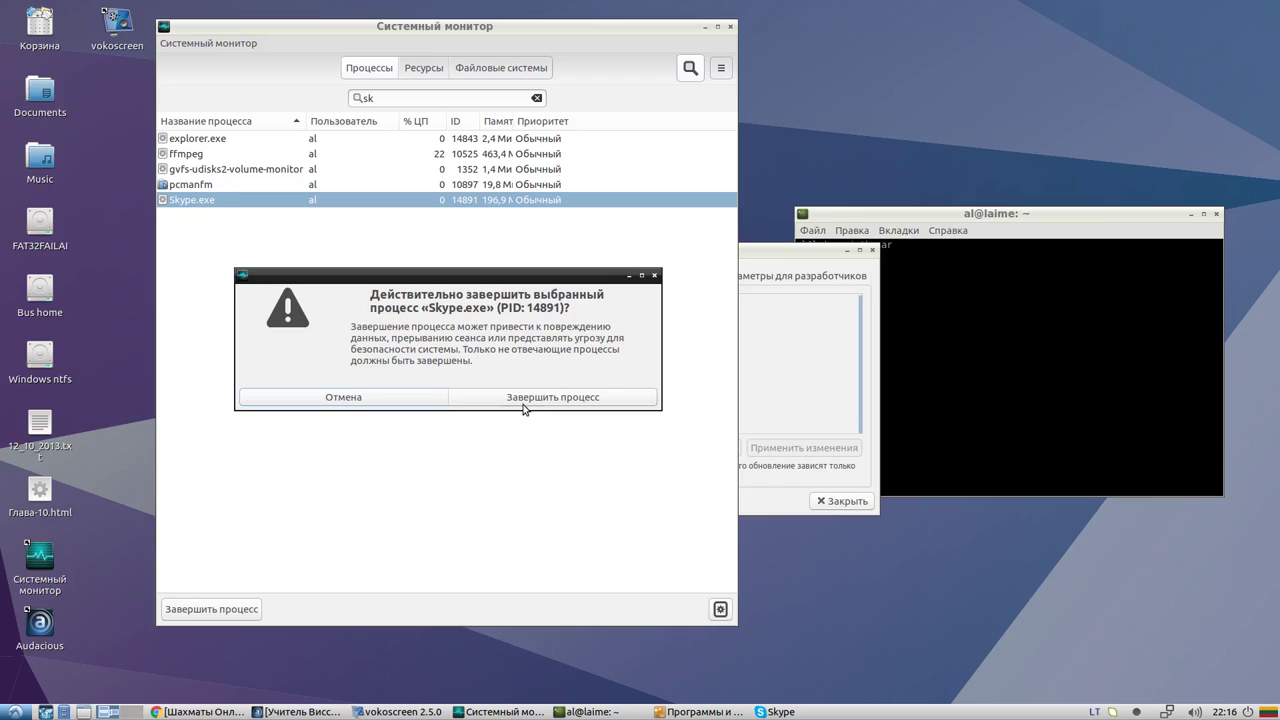
pyautogui.click(524, 402)
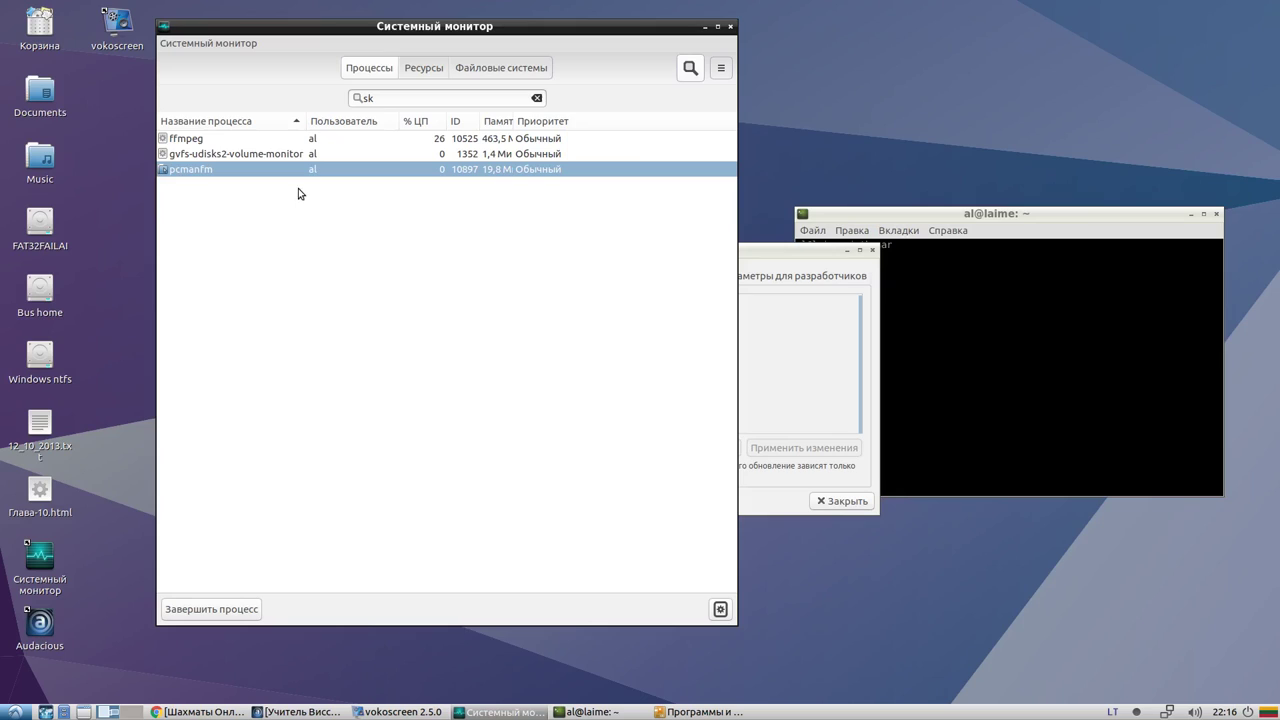
# Close System Monitor and briefly open the Корзина trash folder
pyautogui.click(730, 27)
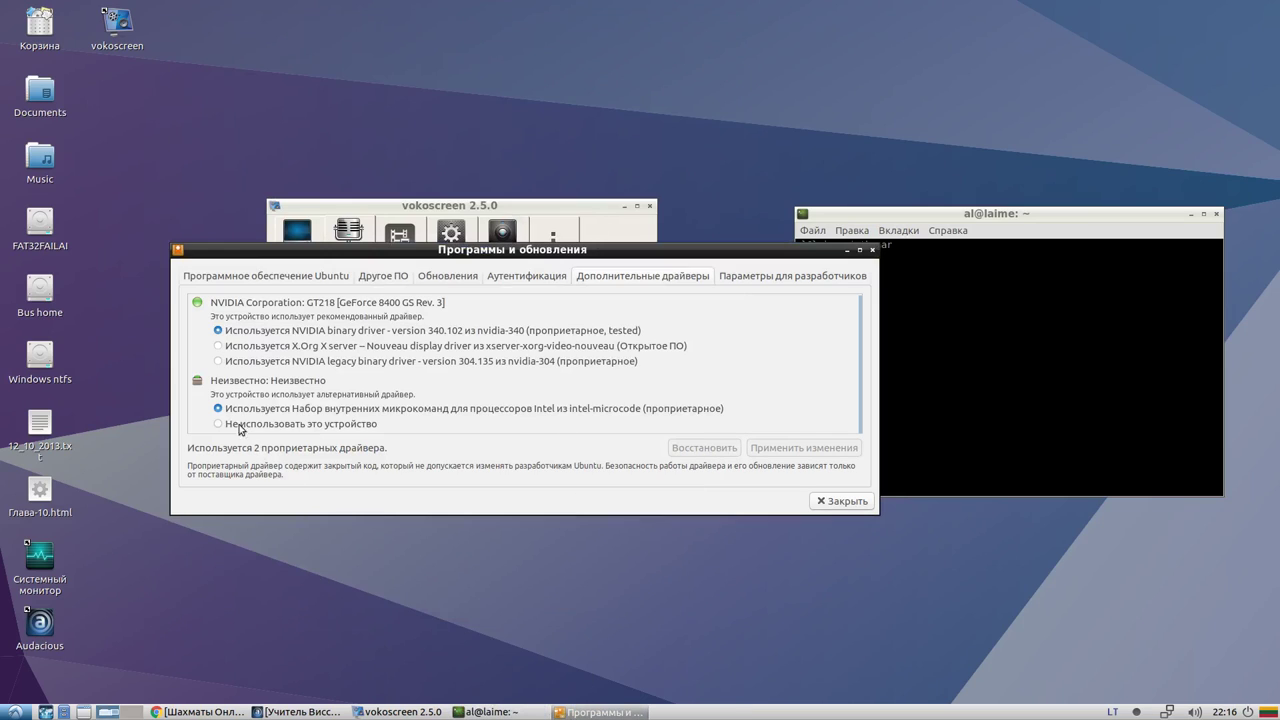
pyautogui.click(14, 712)
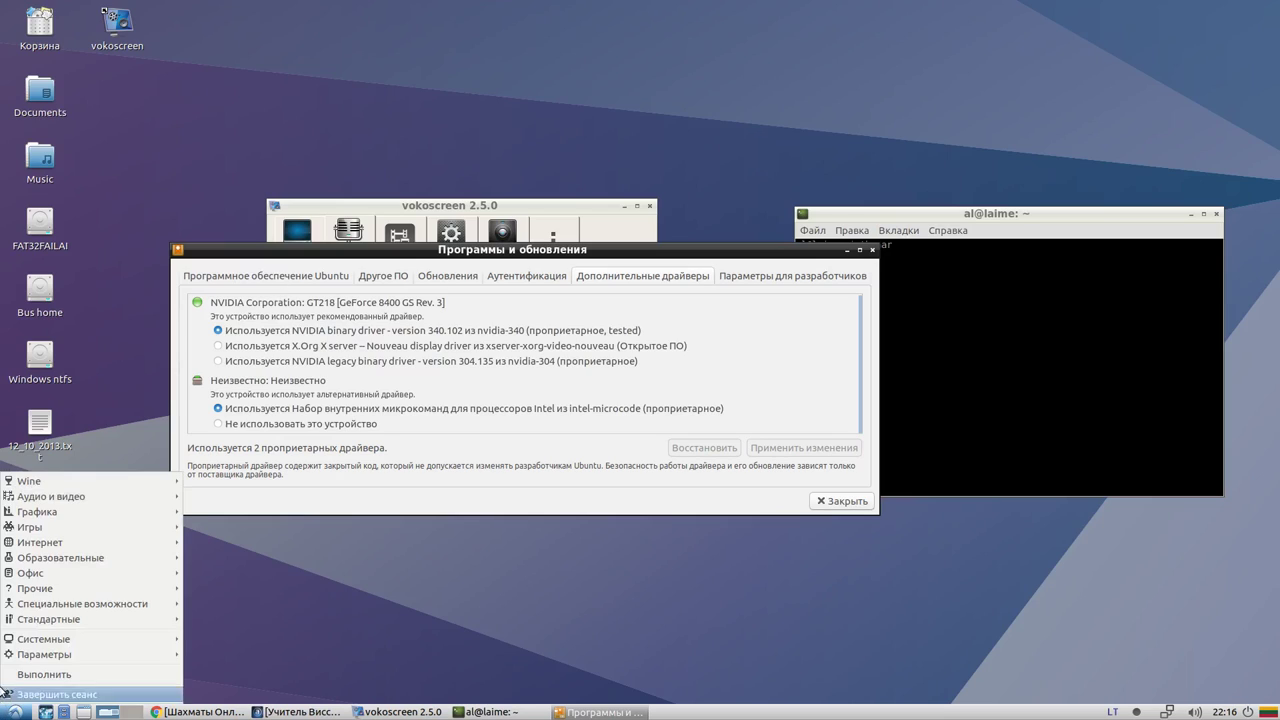
pyautogui.doubleClick(35, 30)
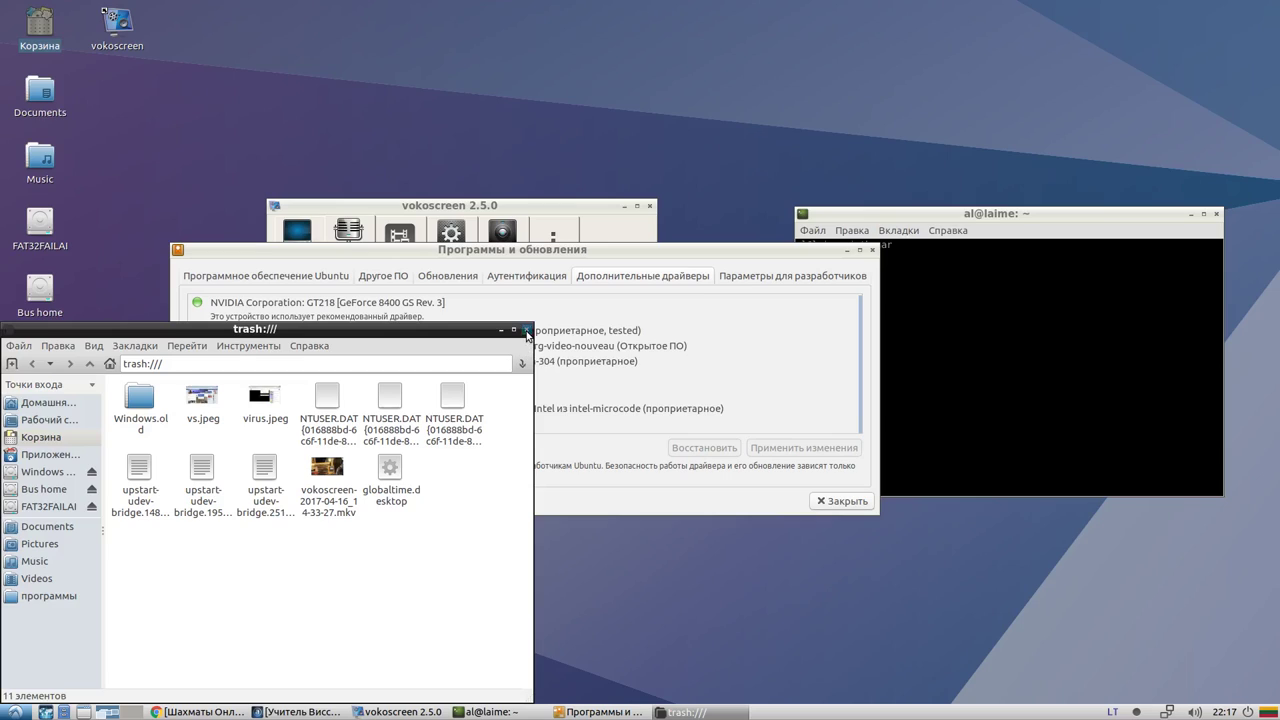
pyautogui.click(527, 329)
# Empty the trash's 11 items with Очистить корзину, confirming with Да
pyautogui.rightClick(38, 40)
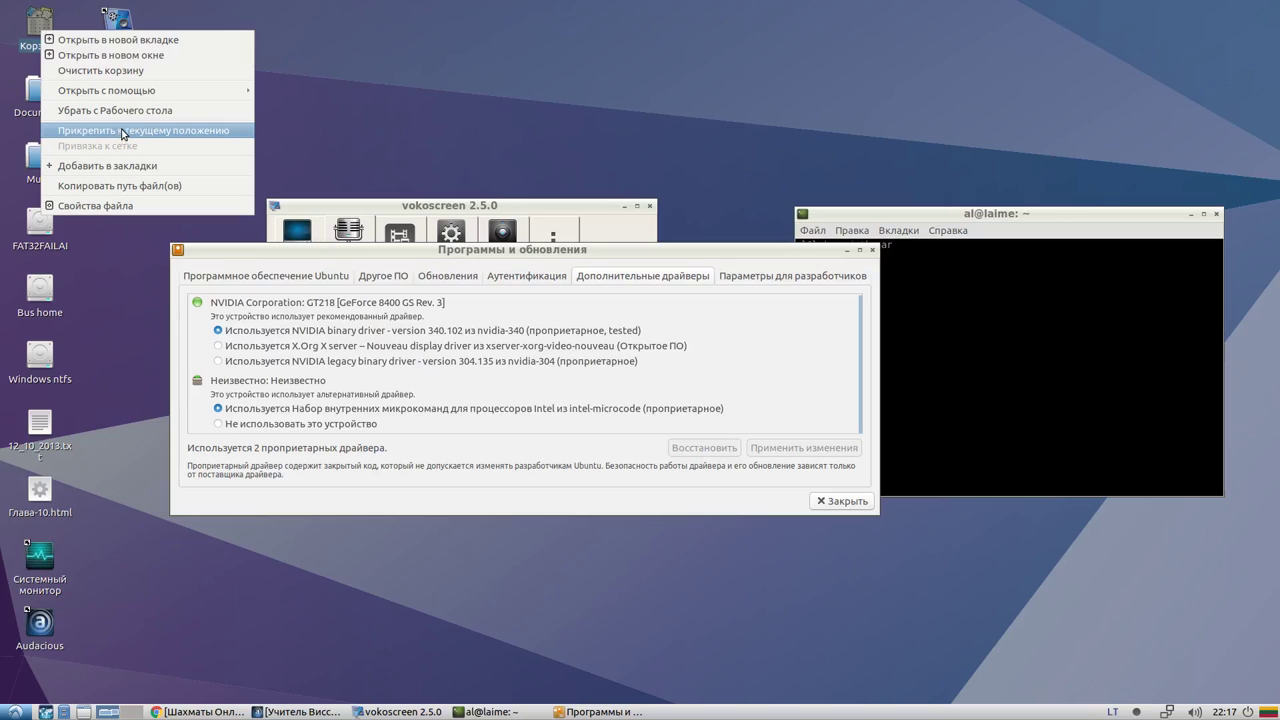
pyautogui.click(122, 70)
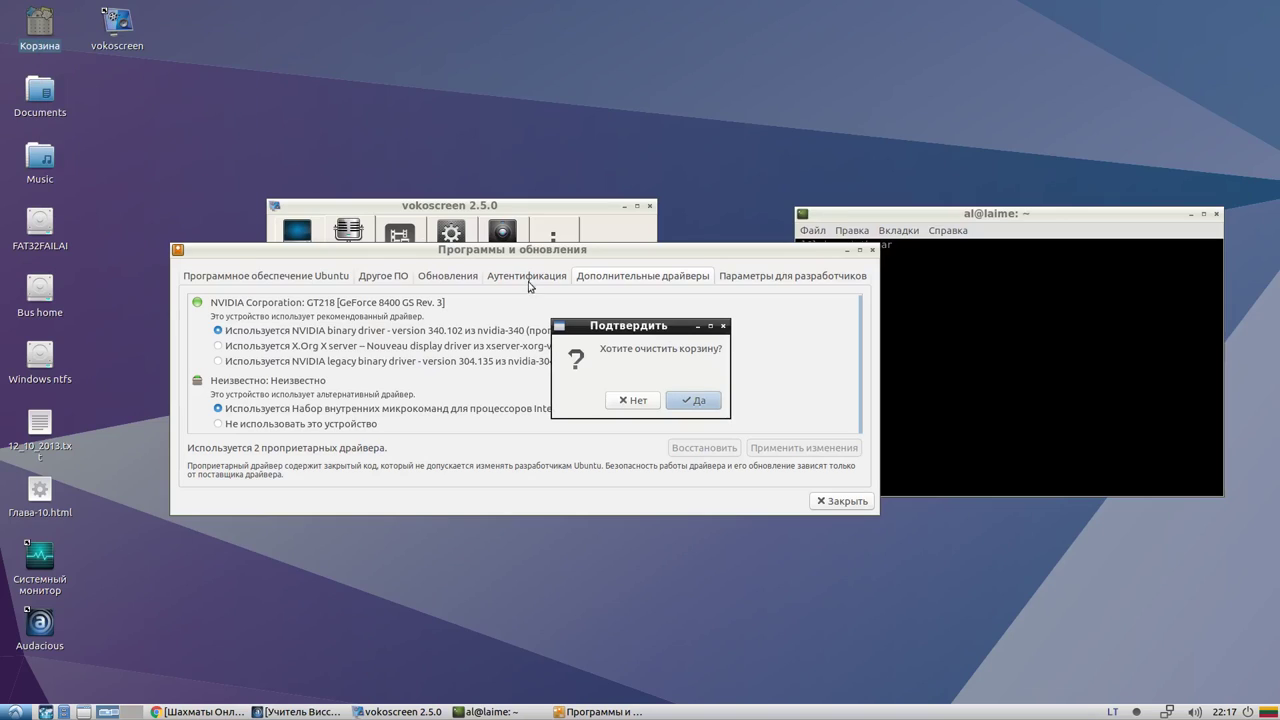
pyautogui.click(700, 400)
pyautogui.click(14, 712)
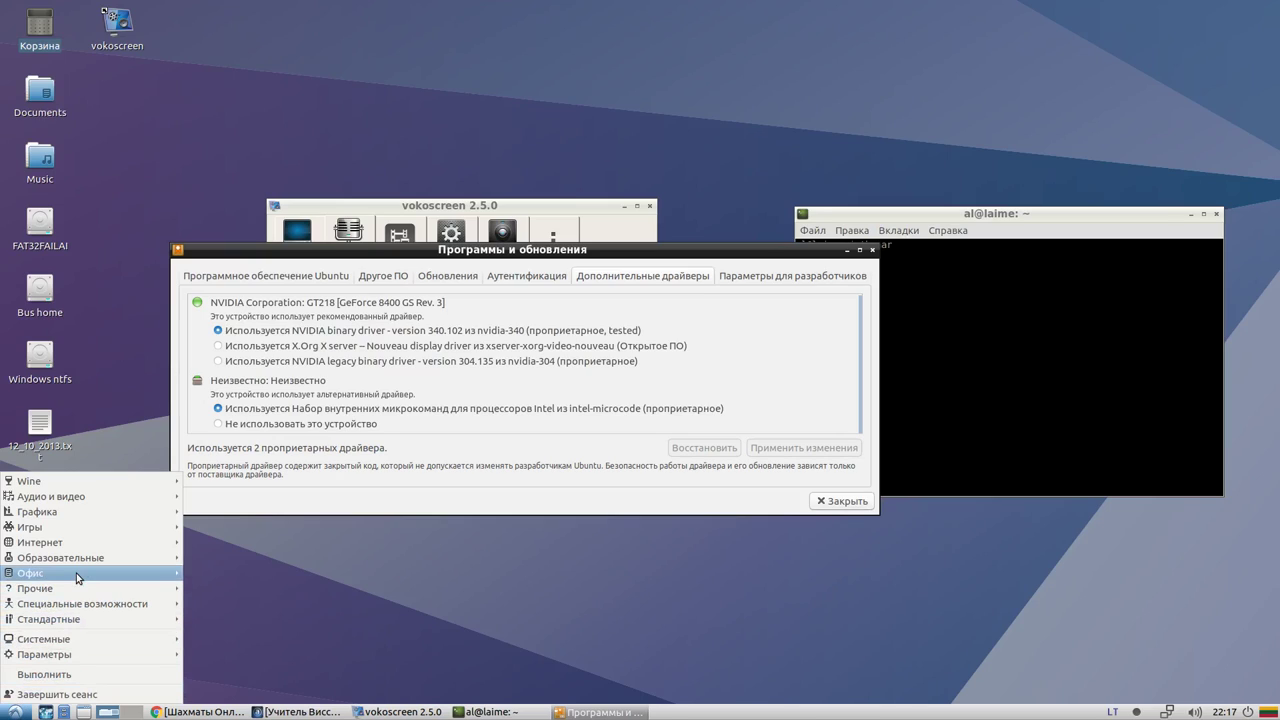
# Launch LibreOffice from the Офис menu and create a new Таблицу Calc spreadsheet
pyautogui.moveTo(77, 578)
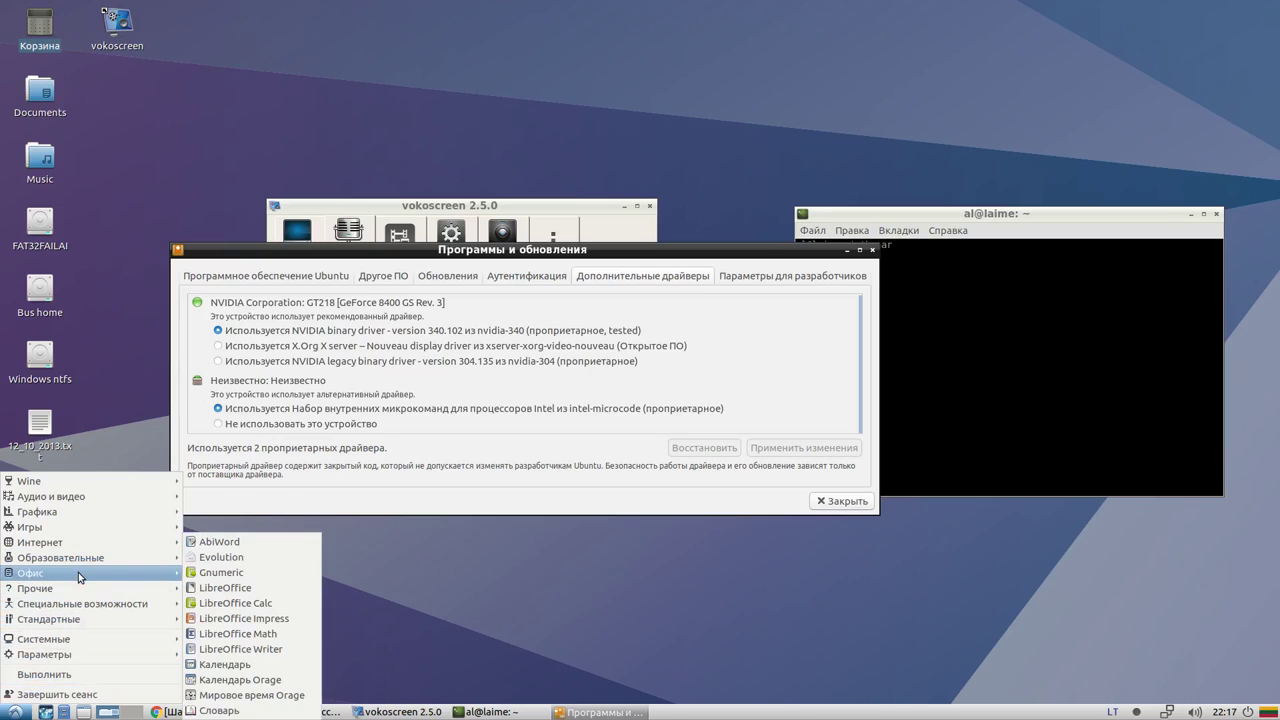
pyautogui.click(225, 588)
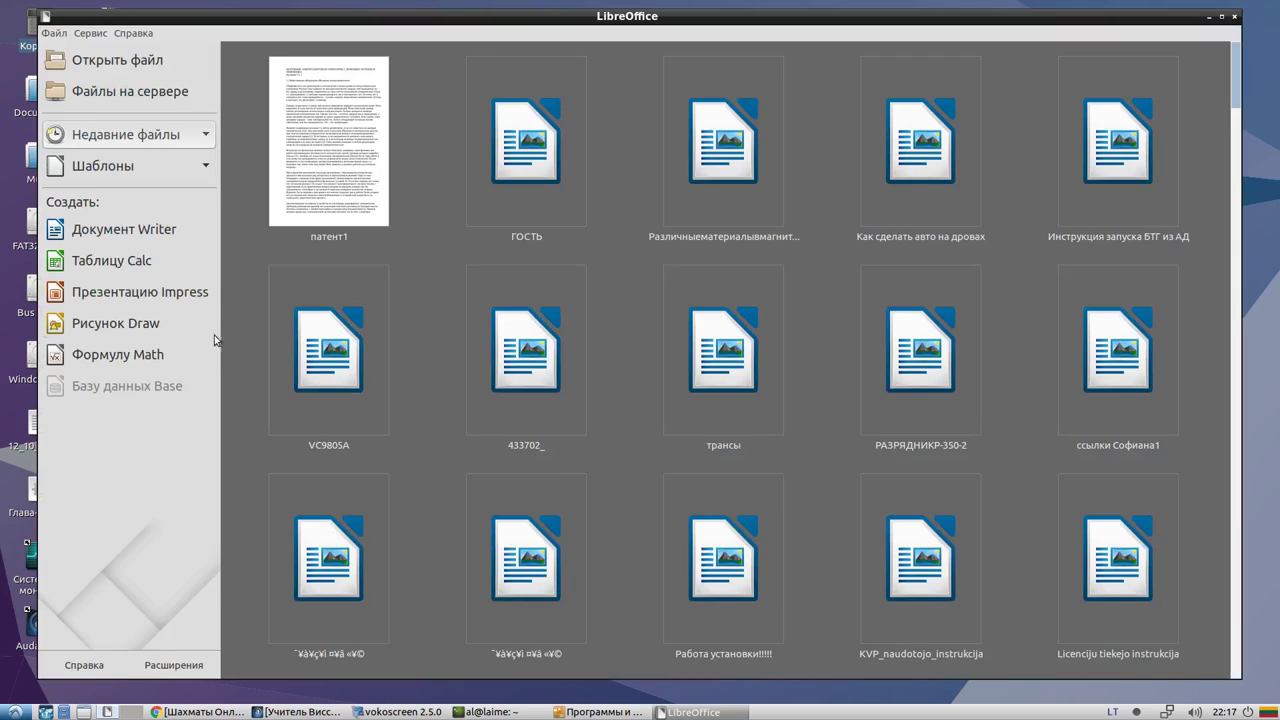
pyautogui.click(153, 264)
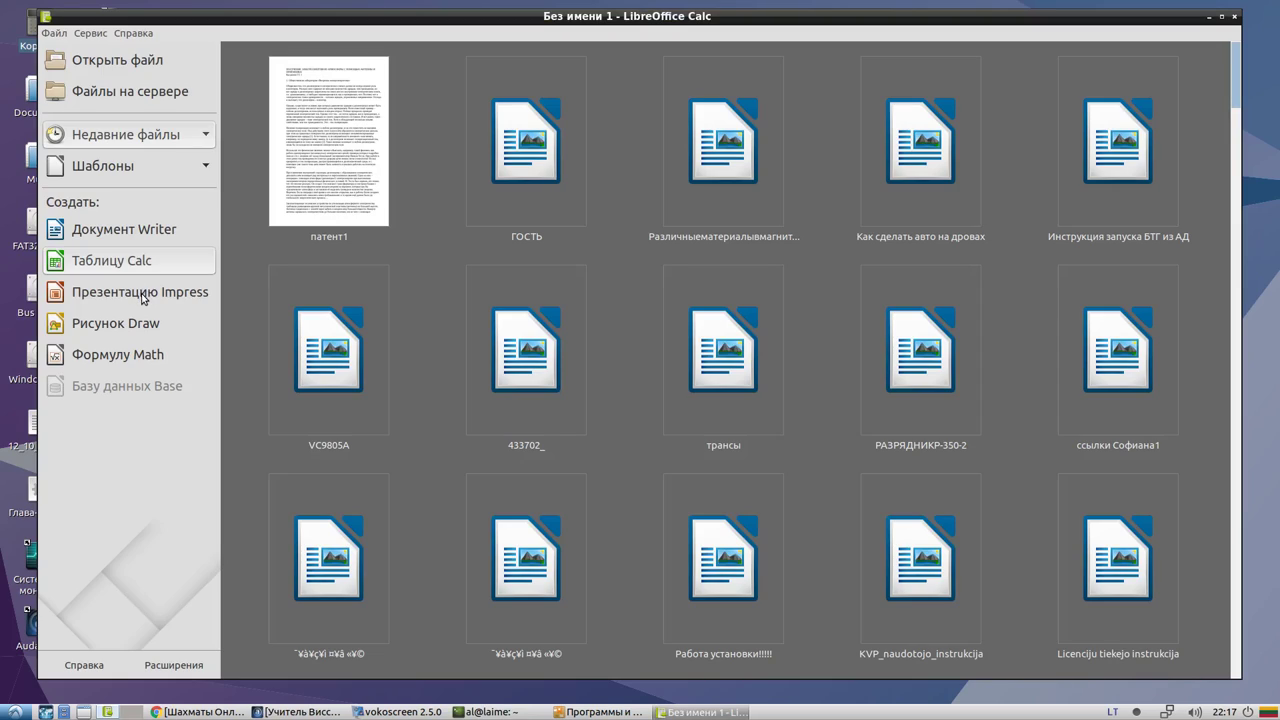
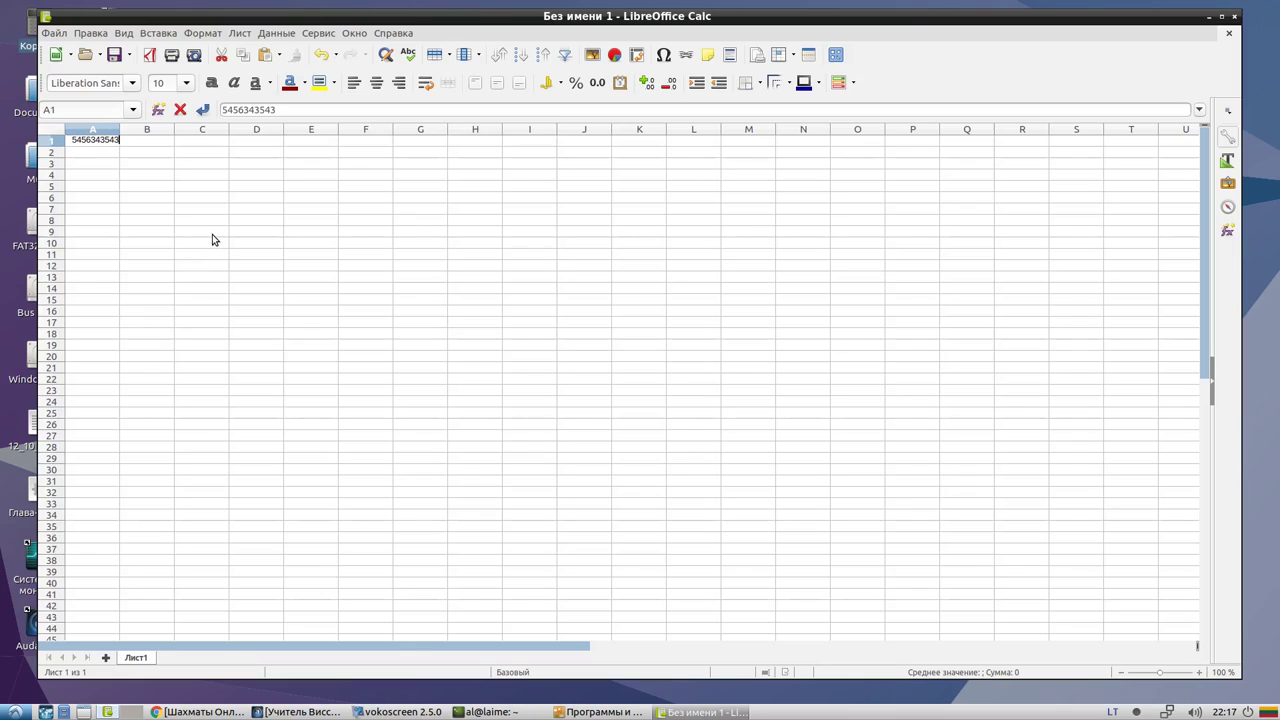
pyautogui.click(182, 176)
pyautogui.write('56546546')
pyautogui.click(345, 265)
pyautogui.write('42654654')
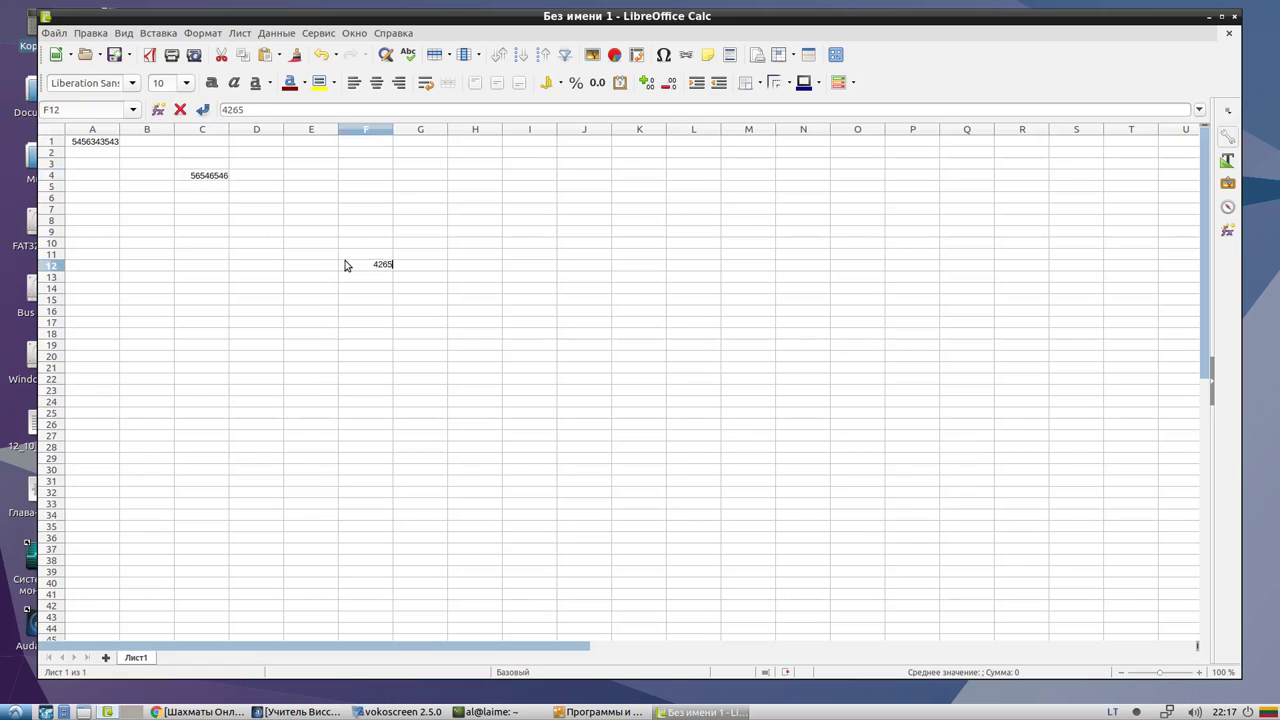
# Maximize, restore and reposition the Calc window
pyautogui.click(1221, 16)
pyautogui.click(1262, 12)
pyautogui.moveTo(480, 30); pyautogui.dragTo(495, 21)
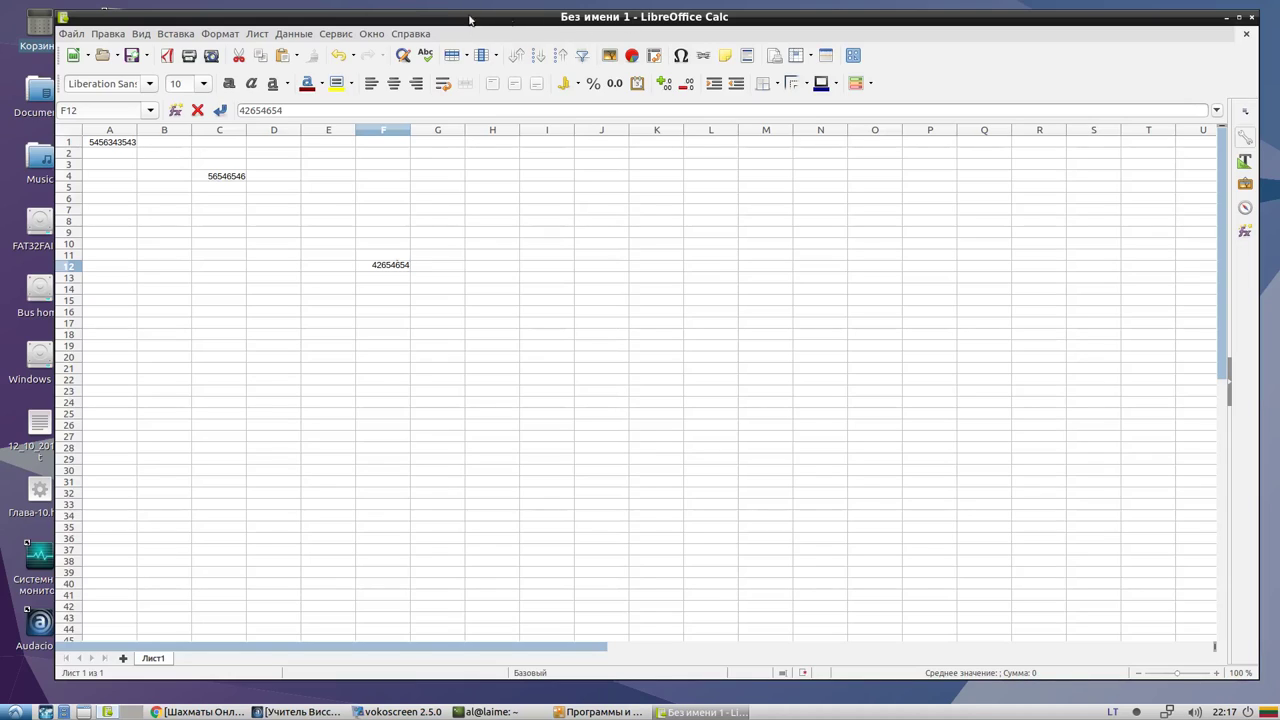
pyautogui.moveTo(617, 19); pyautogui.dragTo(540, 31)
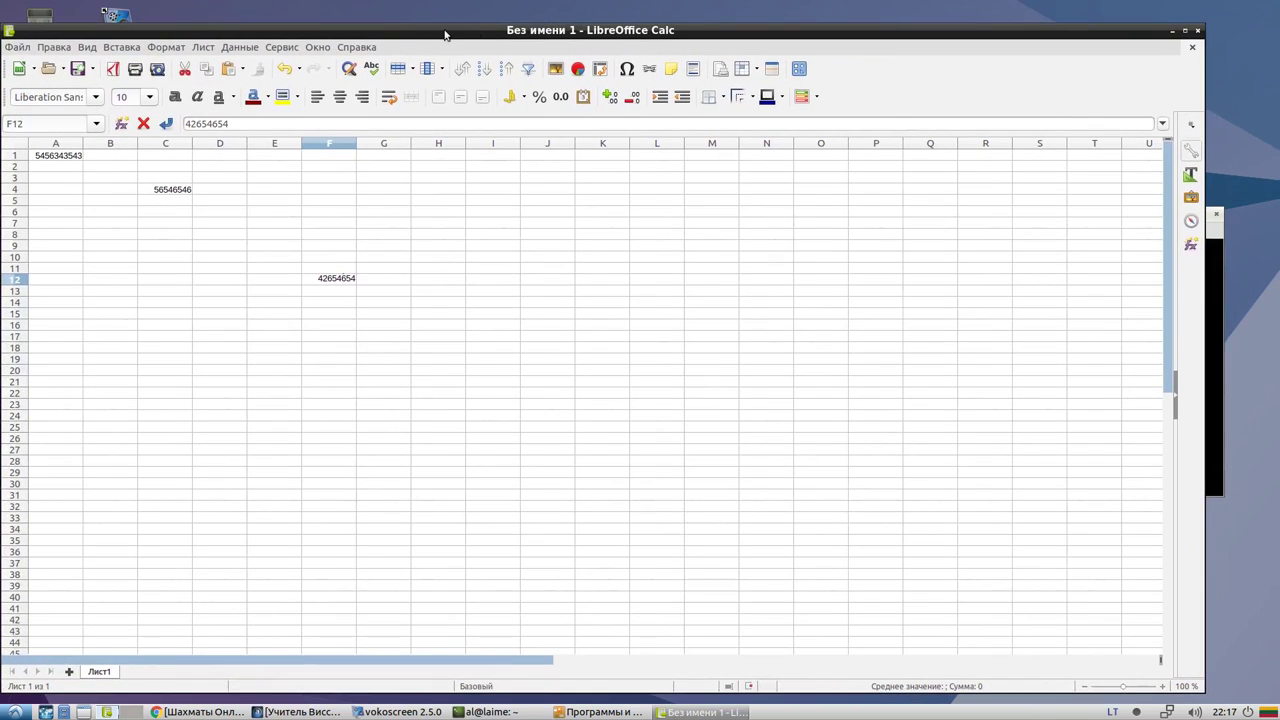
pyautogui.doubleClick(475, 35)
pyautogui.doubleClick(486, 10)
# Close the untitled spreadsheet, choosing Не сохранять to discard the changes
pyautogui.click(1197, 30)
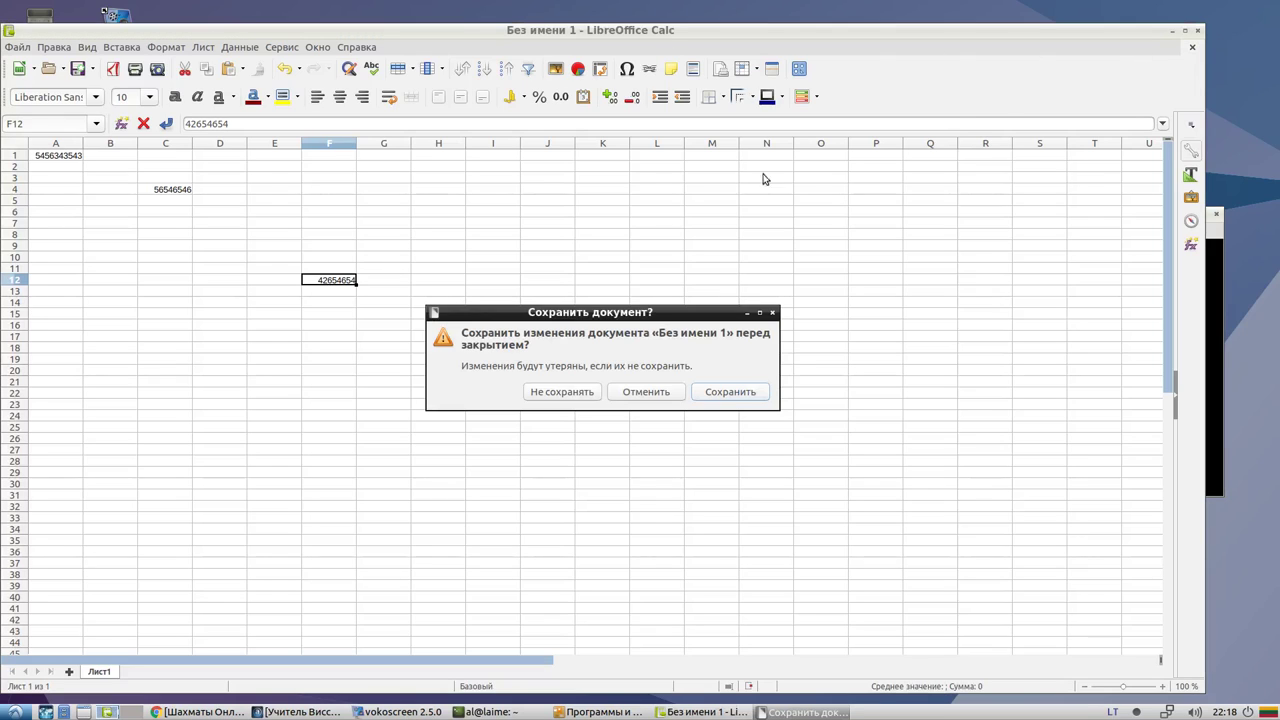
pyautogui.click(660, 396)
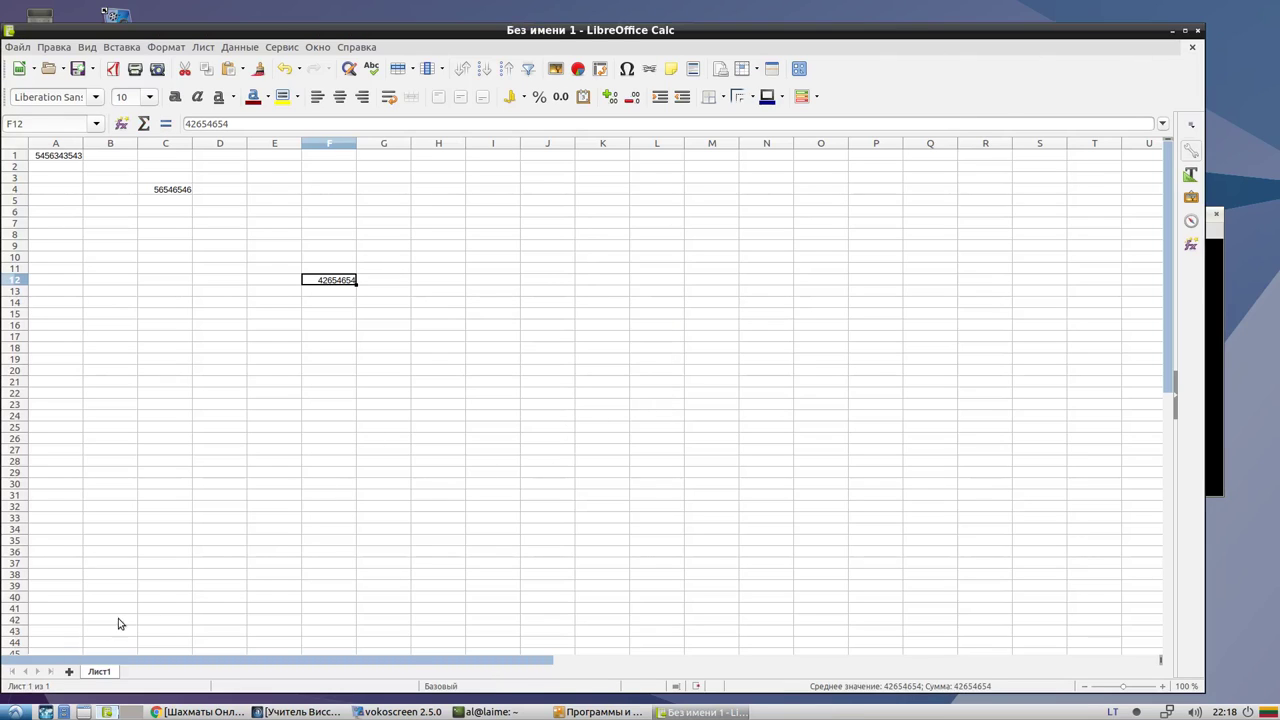
pyautogui.click(1192, 45)
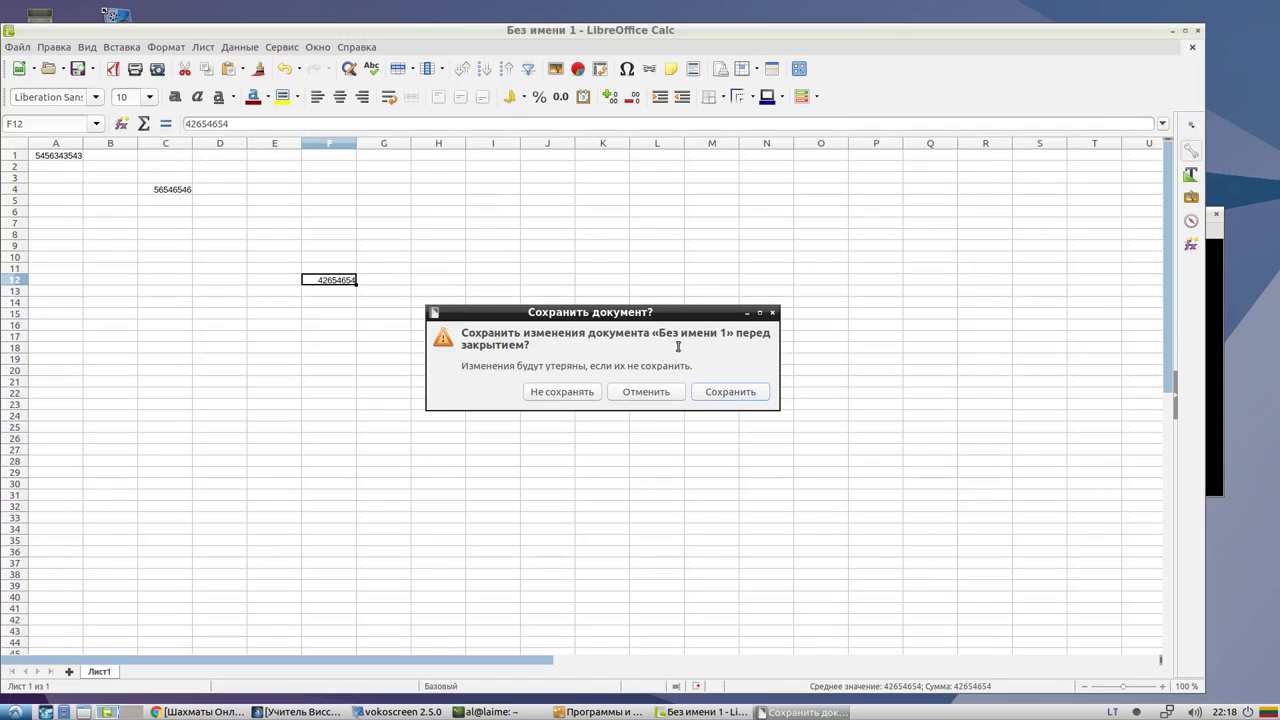
pyautogui.click(565, 400)
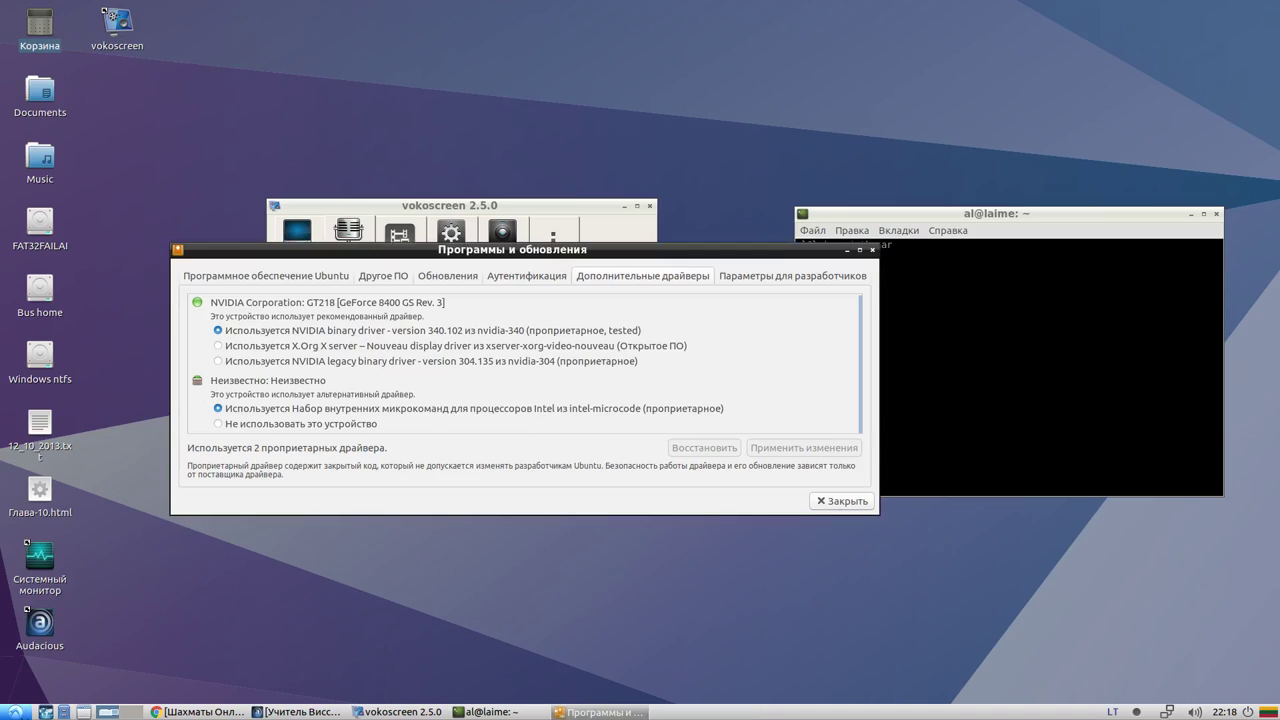
# Show the Интернет submenu listing Google Chrome, Firefox and Thunderbird
pyautogui.press('super')
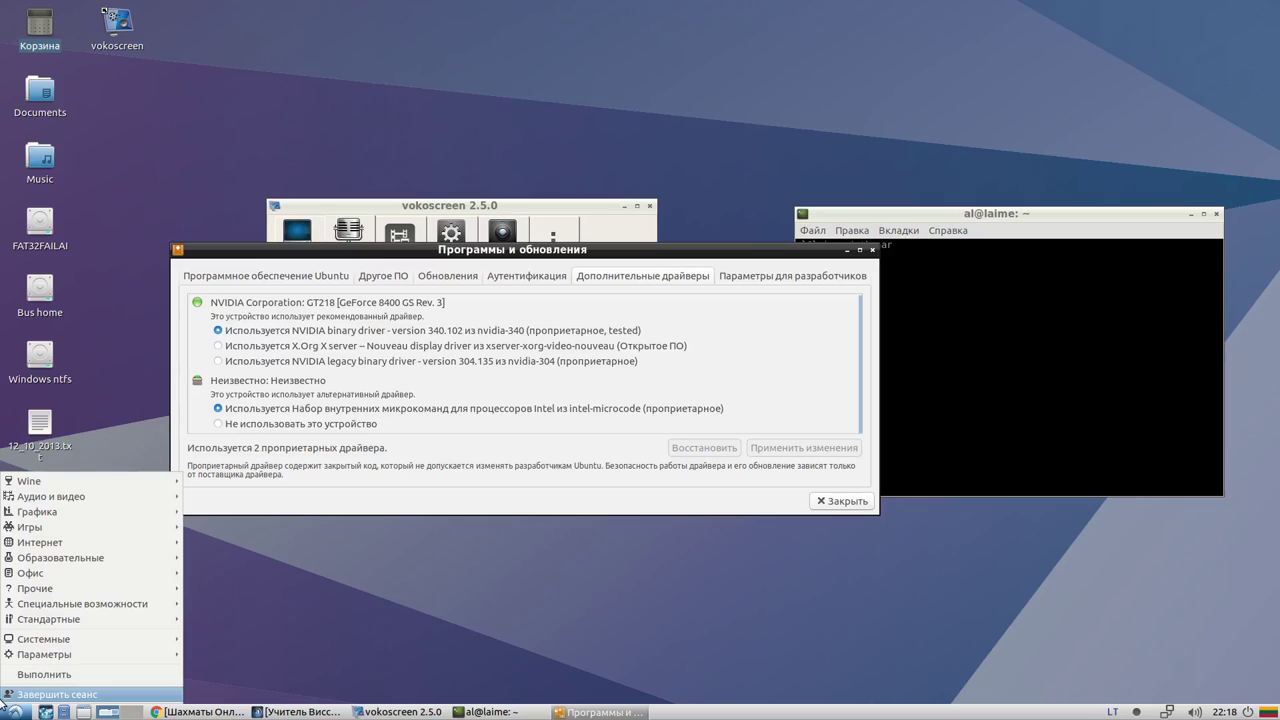
pyautogui.moveTo(52, 546)
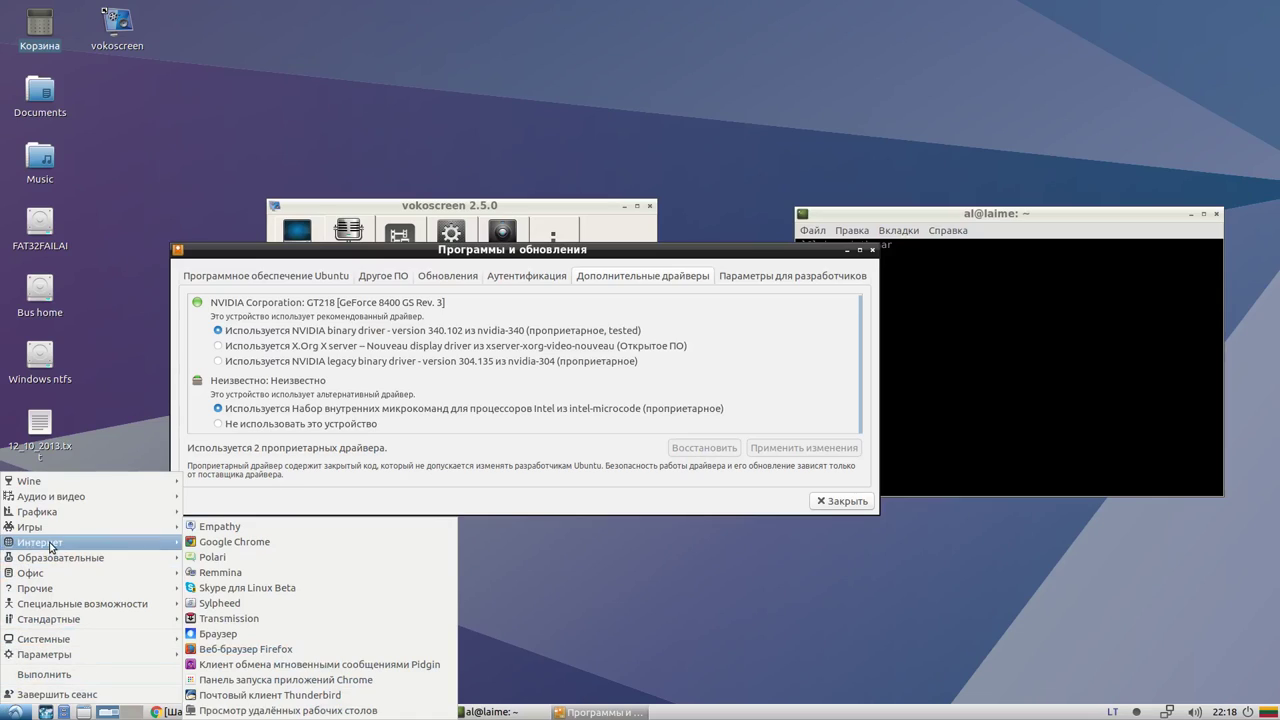
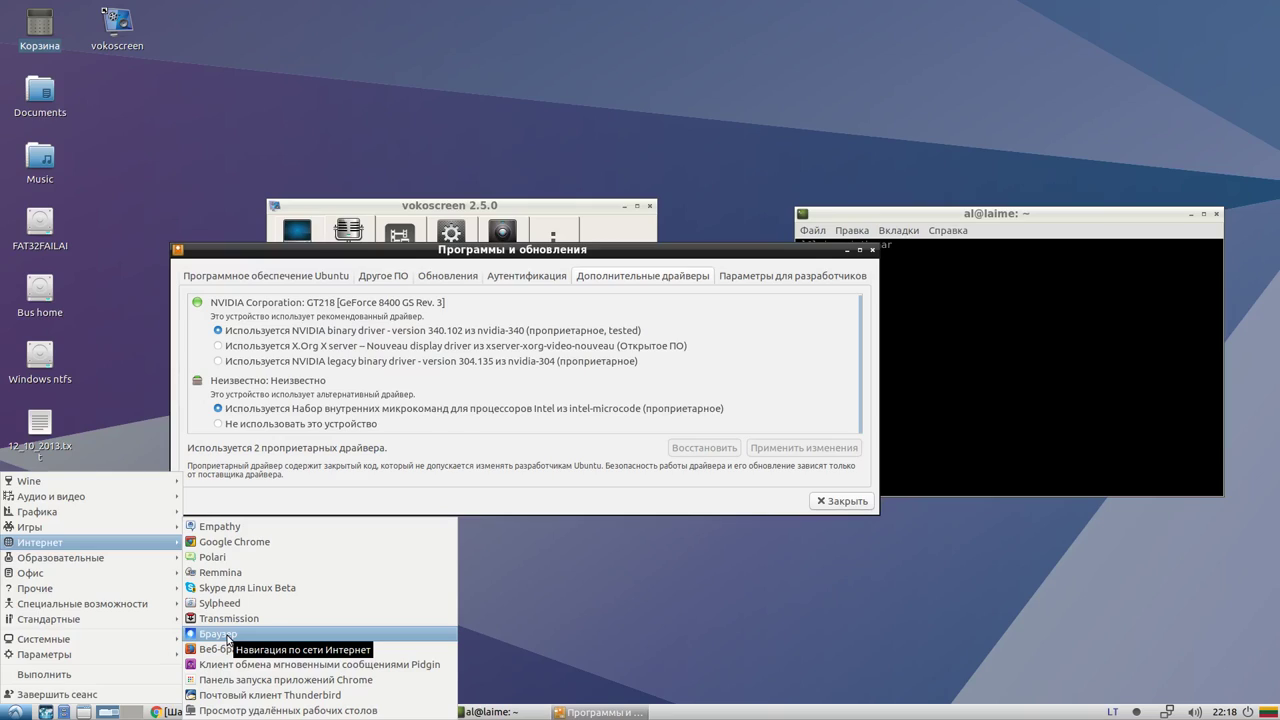
# Launch the web browser, maximize it, switch to the second Ask Ubuntu tab and open a new tab
pyautogui.click(229, 636)
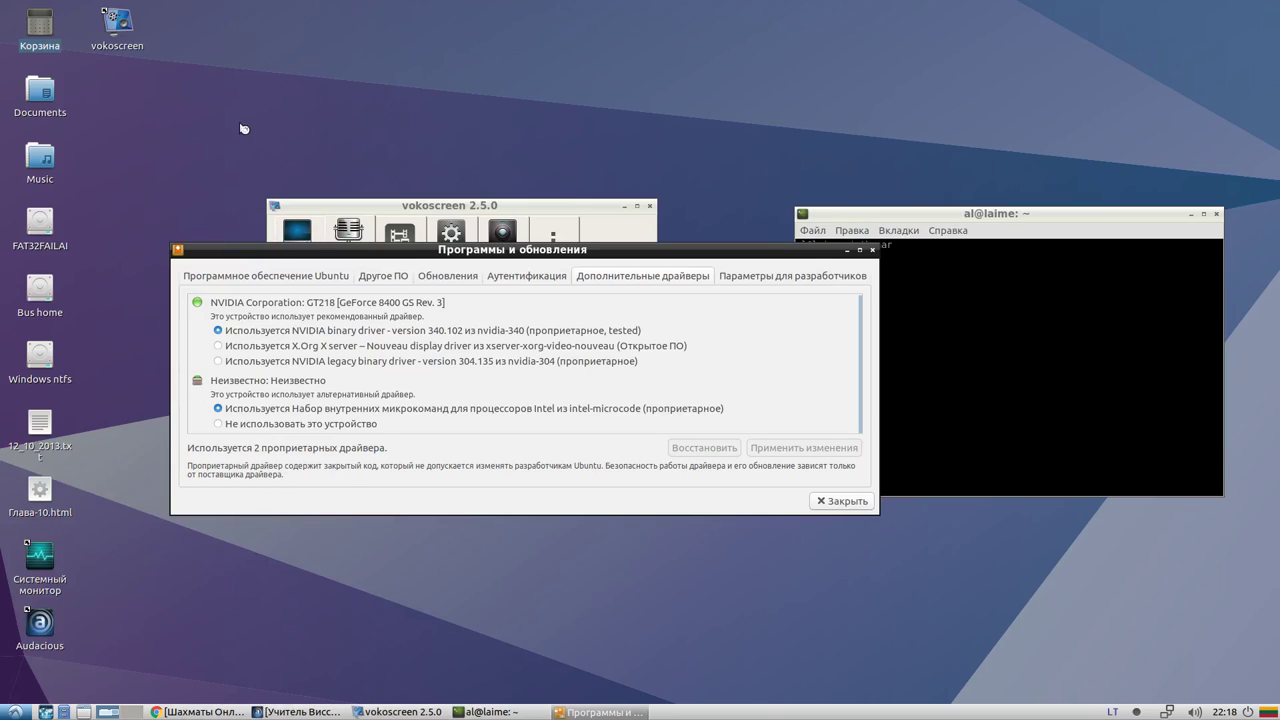
pyautogui.moveTo(276, 251); pyautogui.dragTo(257, 402)
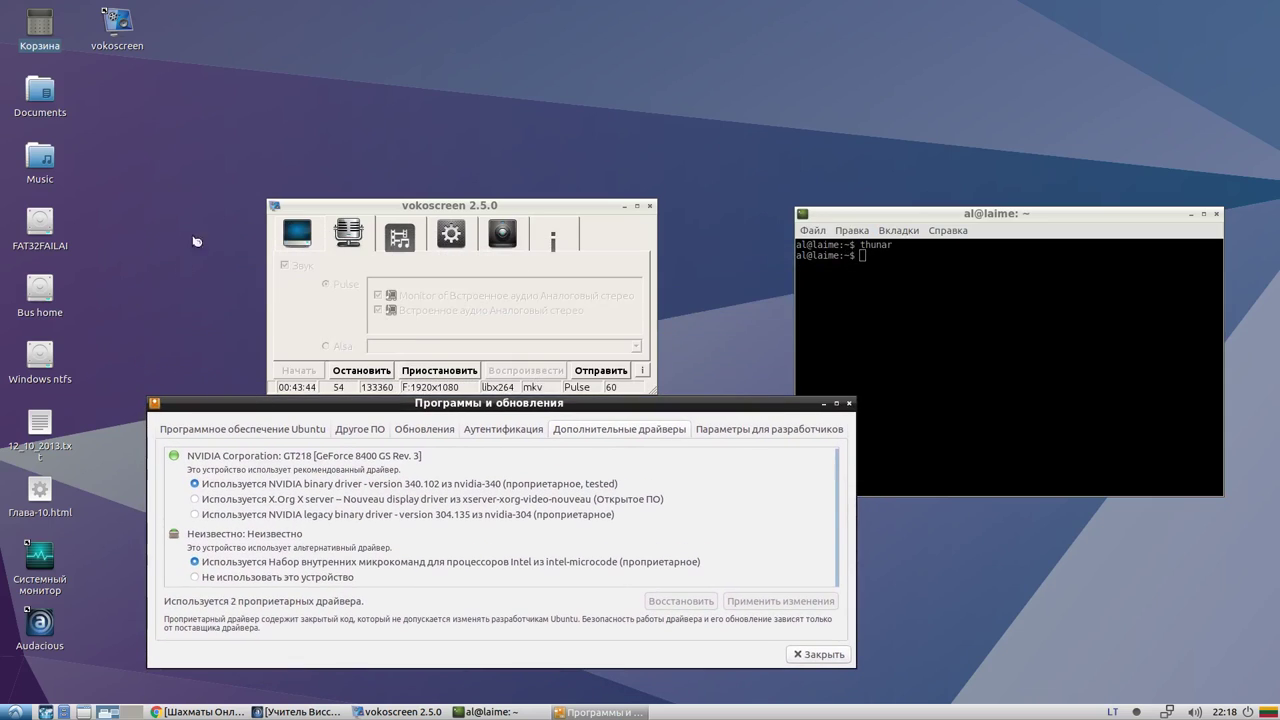
pyautogui.moveTo(176, 13); pyautogui.dragTo(263, 144)
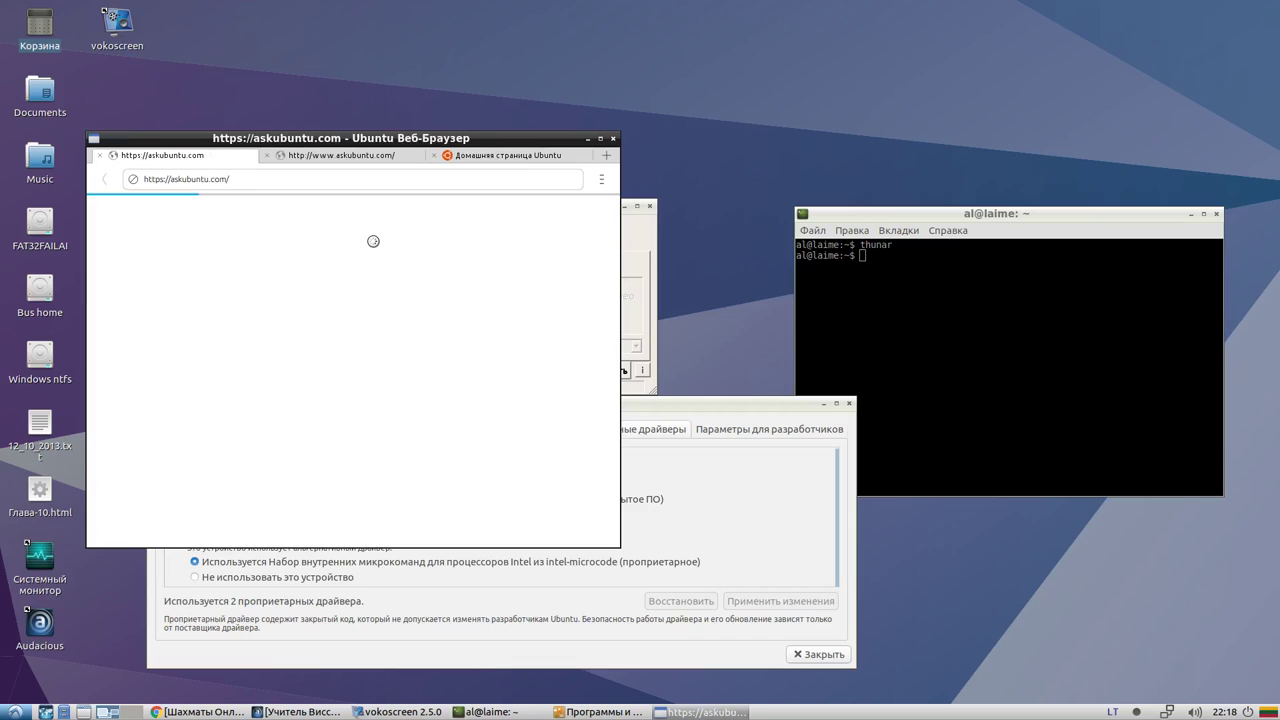
pyautogui.scroll(-3, 519, 249)
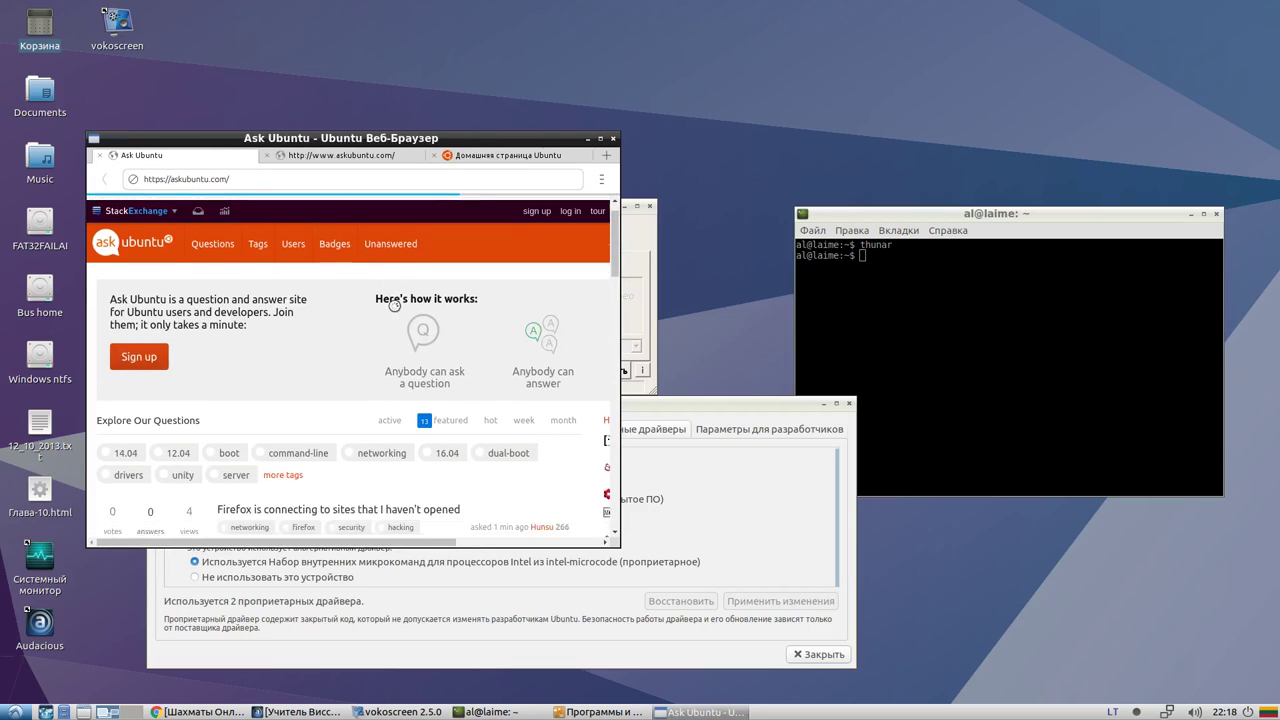
pyautogui.click(599, 140)
pyautogui.click(518, 25)
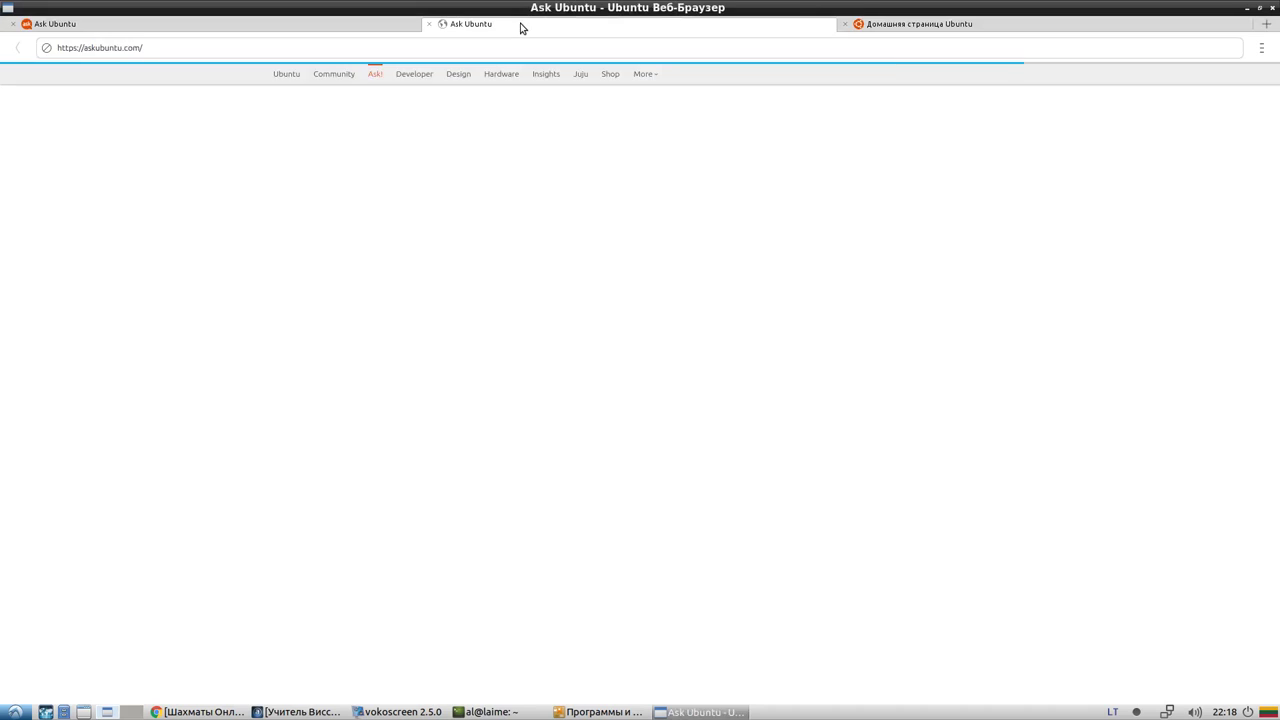
pyautogui.click(1267, 23)
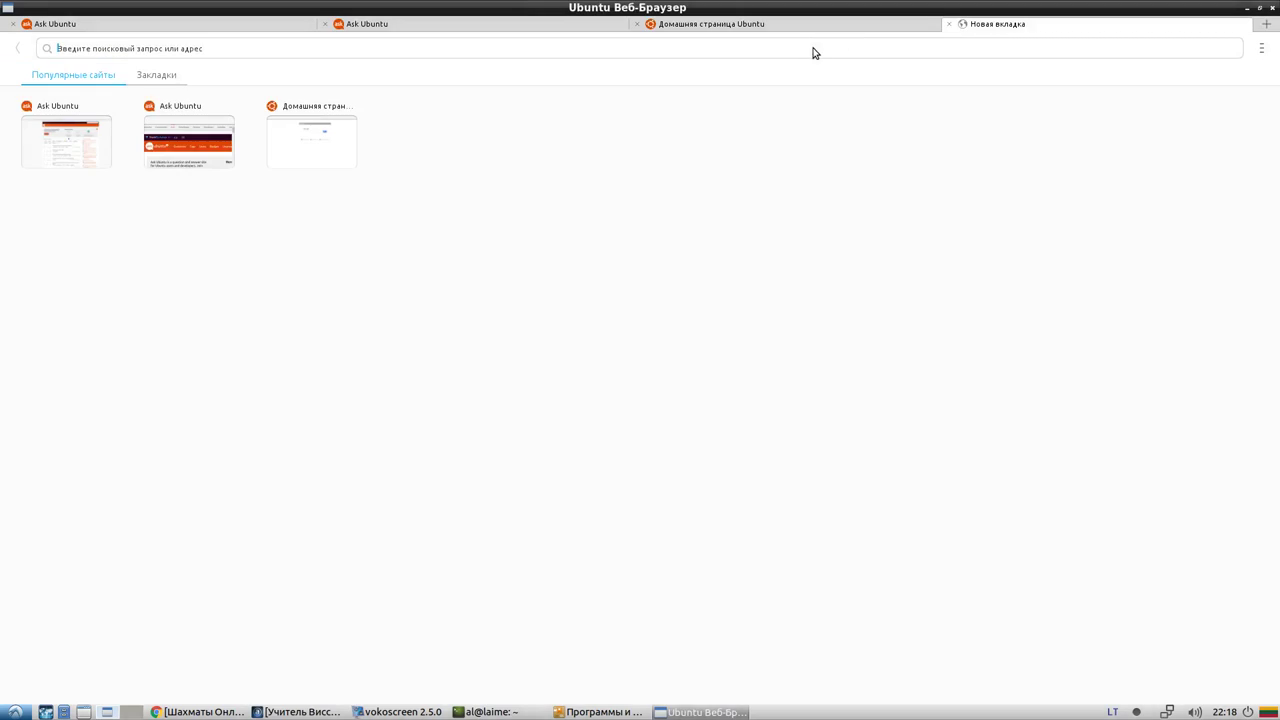
# Search for 'hgjh' from the browser address bar
pyautogui.write('hgjhgjhgjhg')
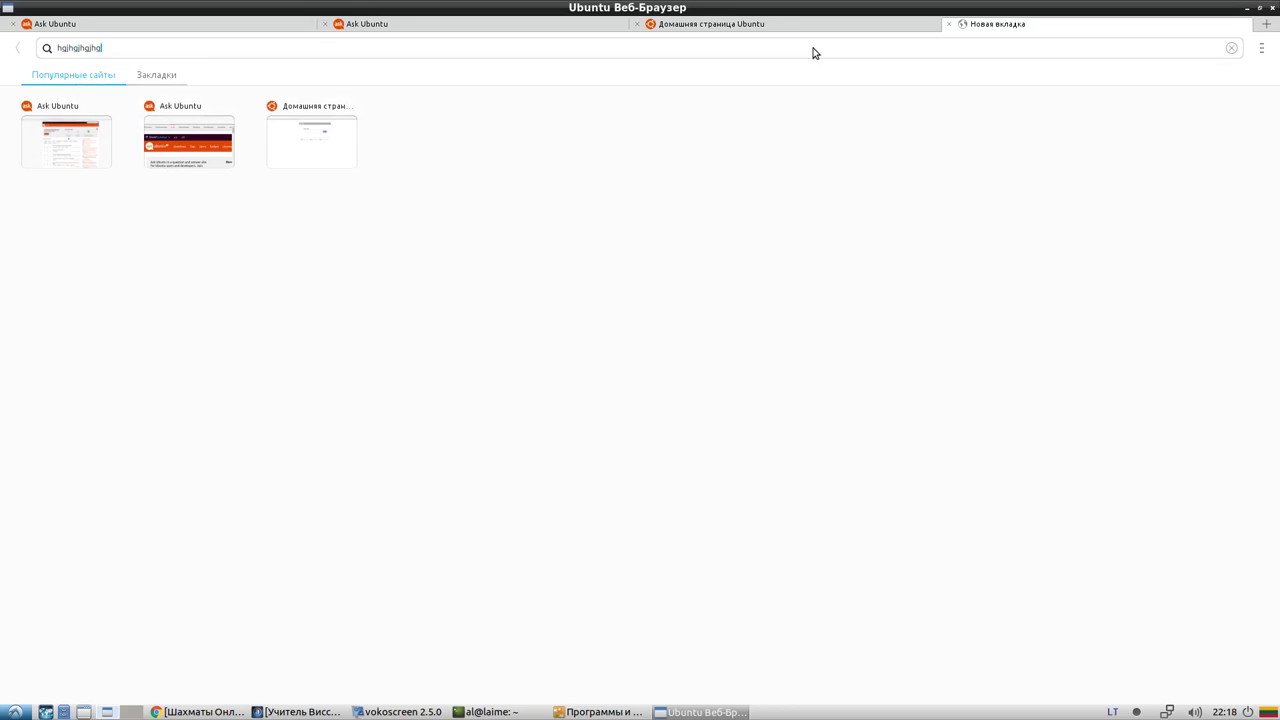
pyautogui.press('Return')
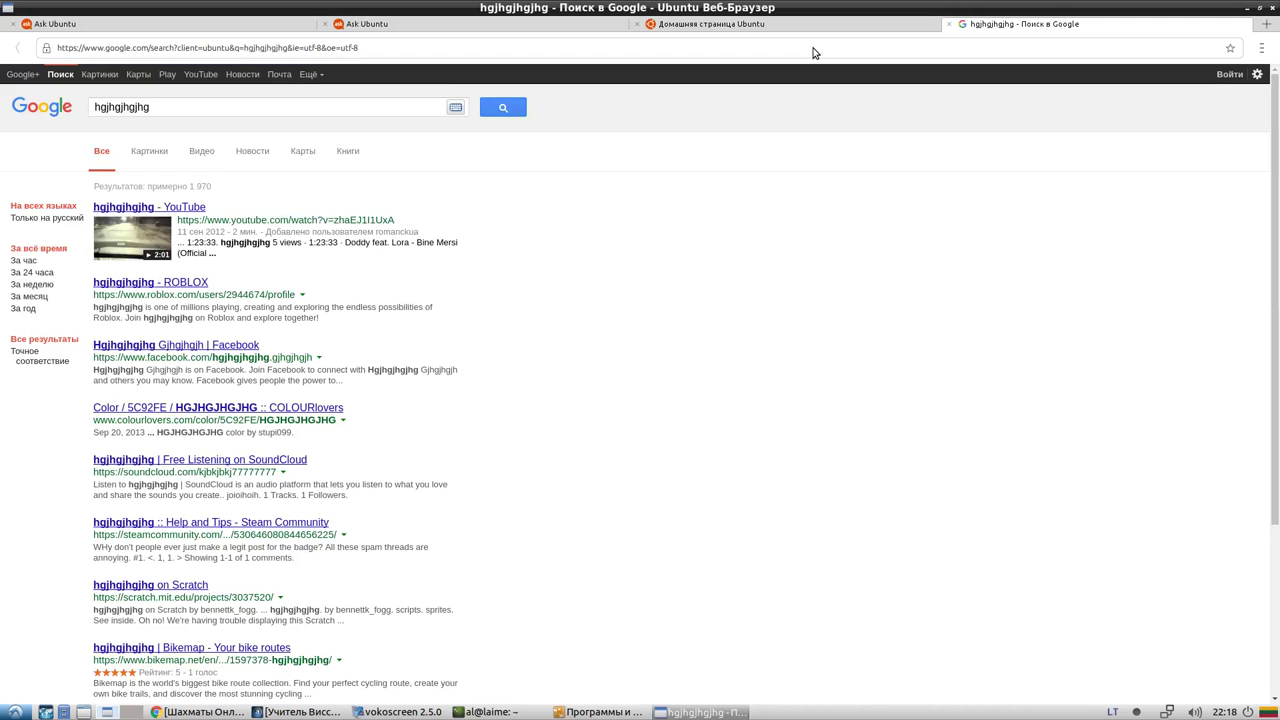
pyautogui.scroll(-5, 427, 289)
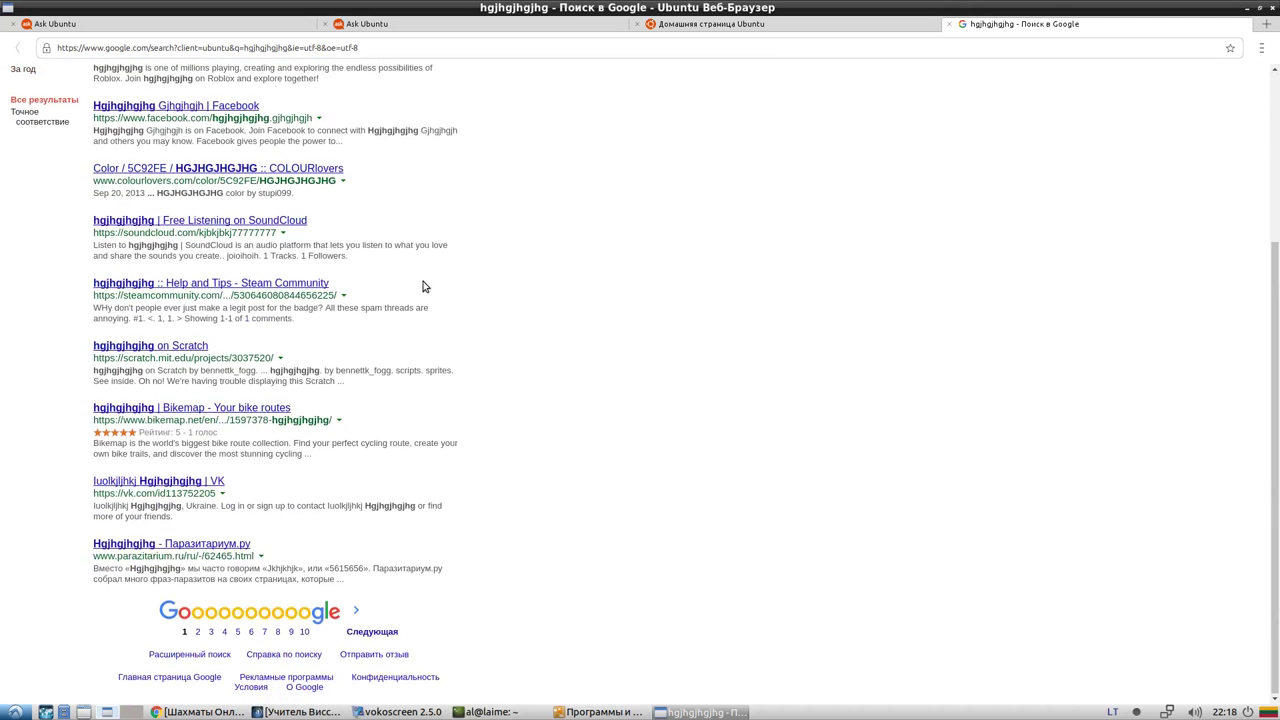
pyautogui.moveTo(1276, 325); pyautogui.dragTo(1188, 86)
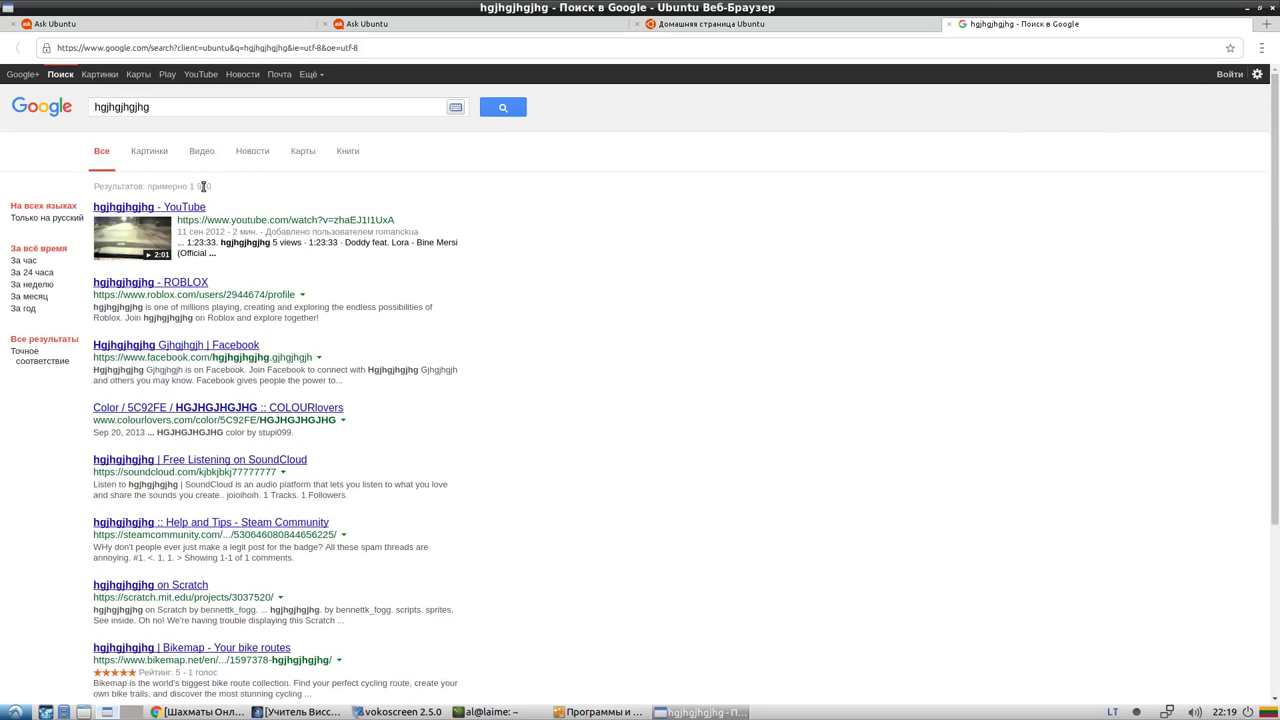
# Replace the Google query with 'дом', search, and scroll through the results
pyautogui.doubleClick(111, 108)
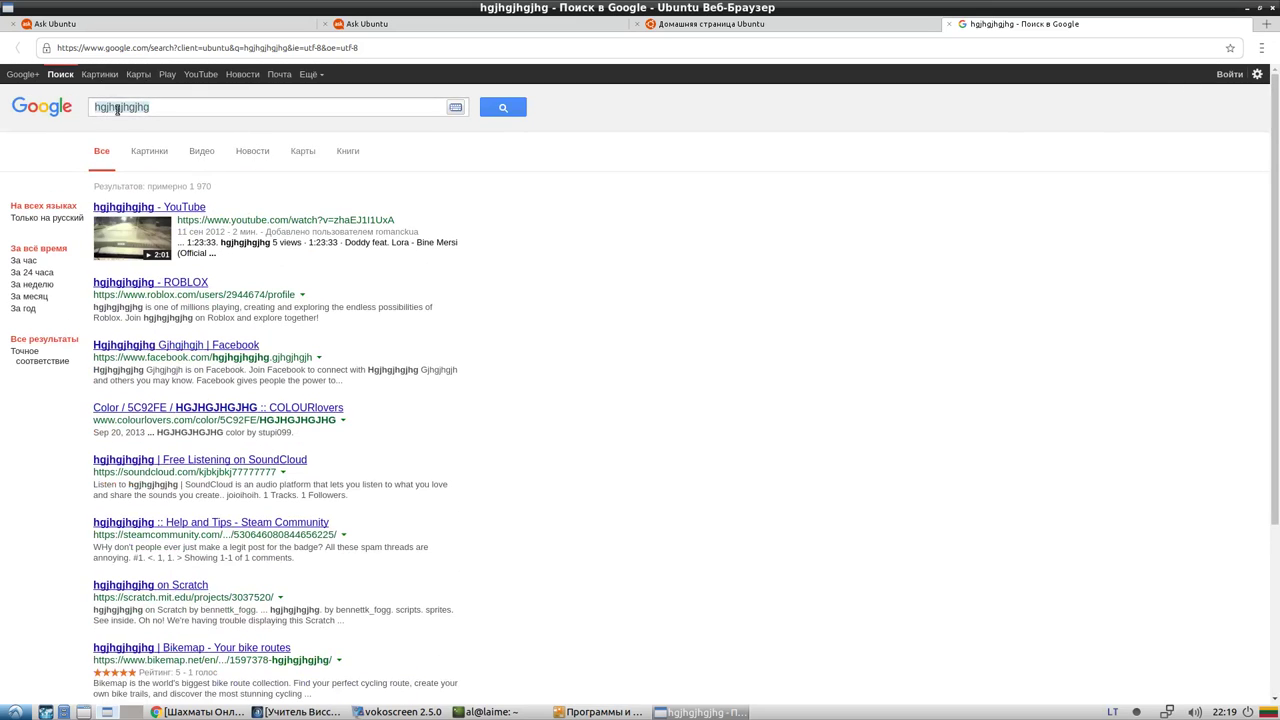
pyautogui.press('BackSpace')
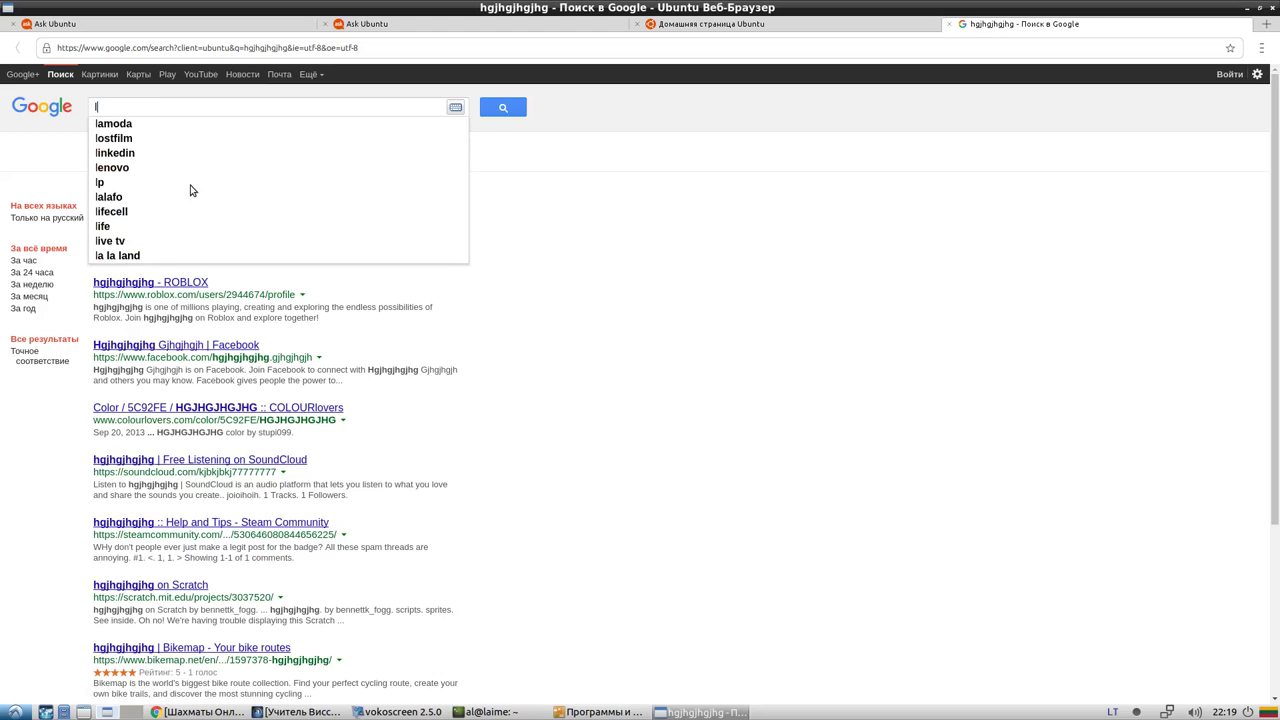
pyautogui.press('Escape')
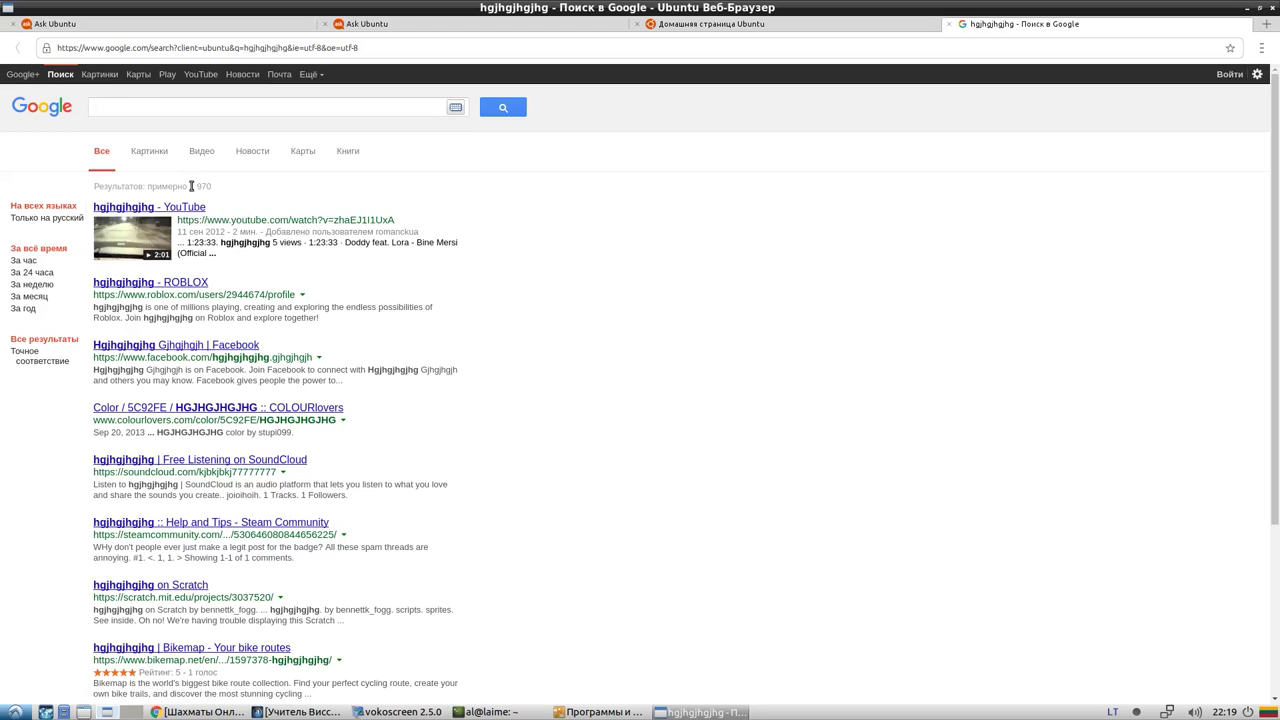
pyautogui.write('дом')
pyautogui.press('Return')
pyautogui.scroll(-4, 209, 206)
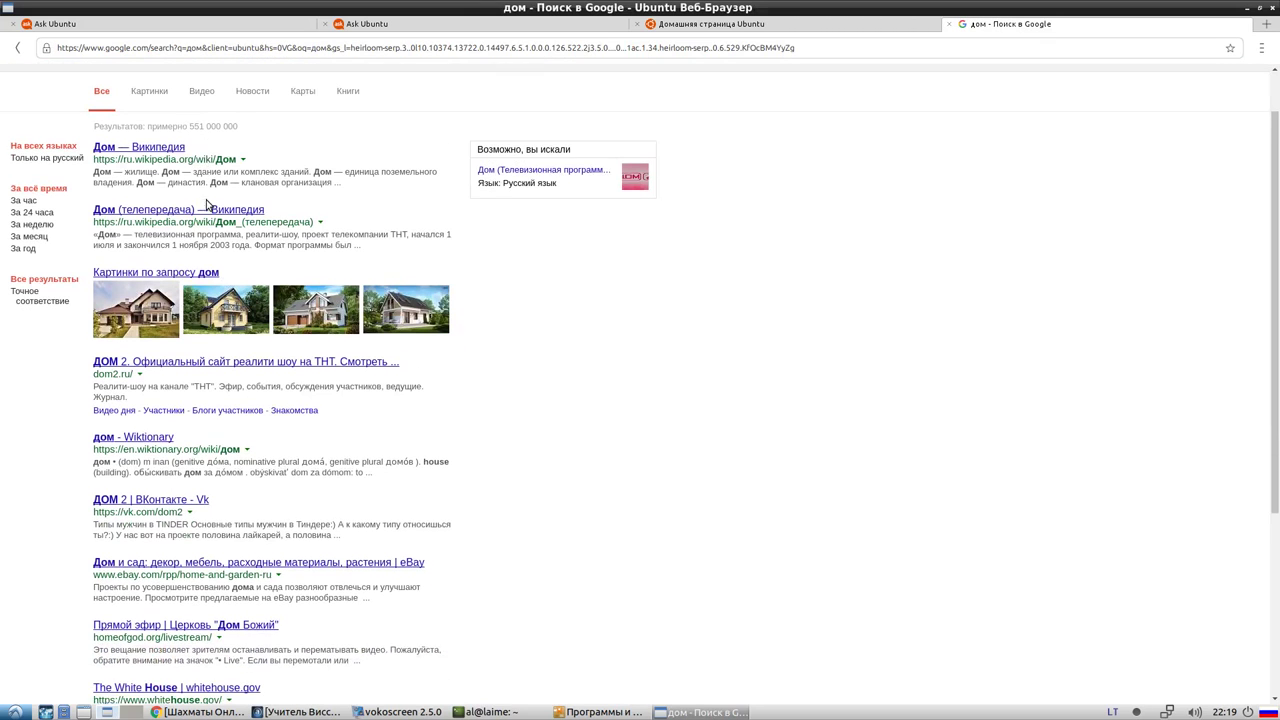
pyautogui.scroll(3, 210, 241)
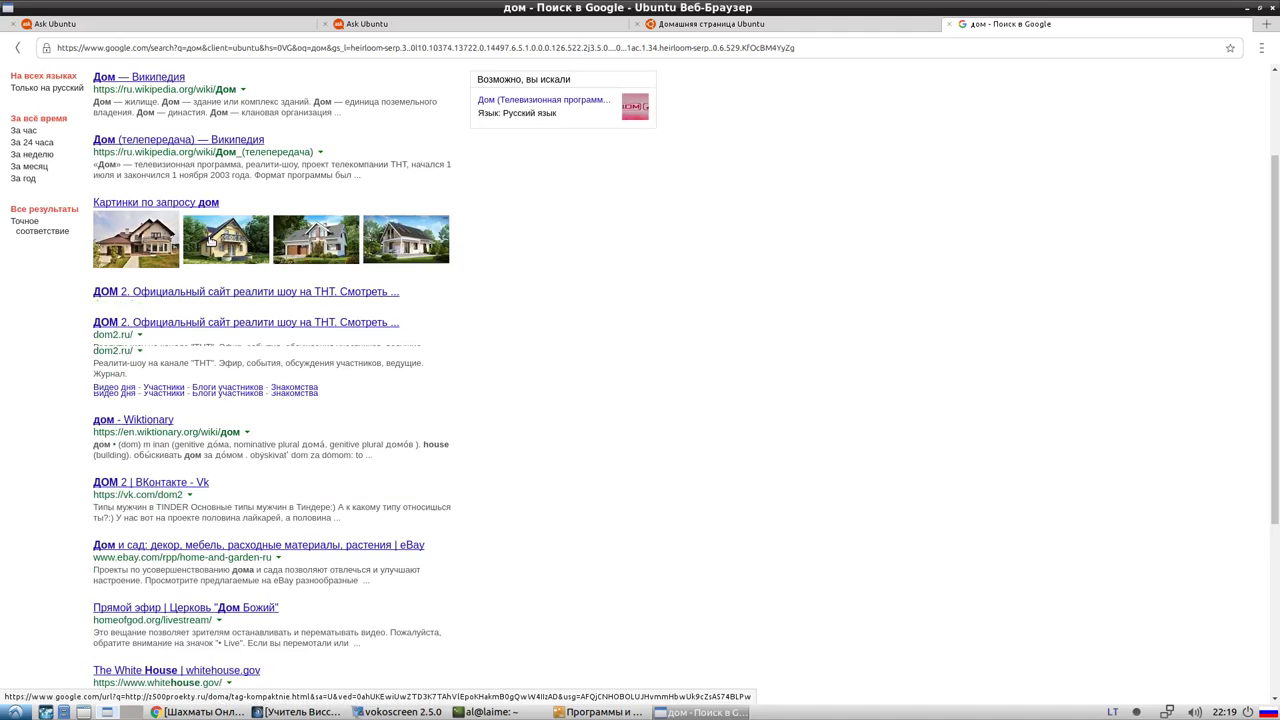
pyautogui.scroll(-3, 209, 242)
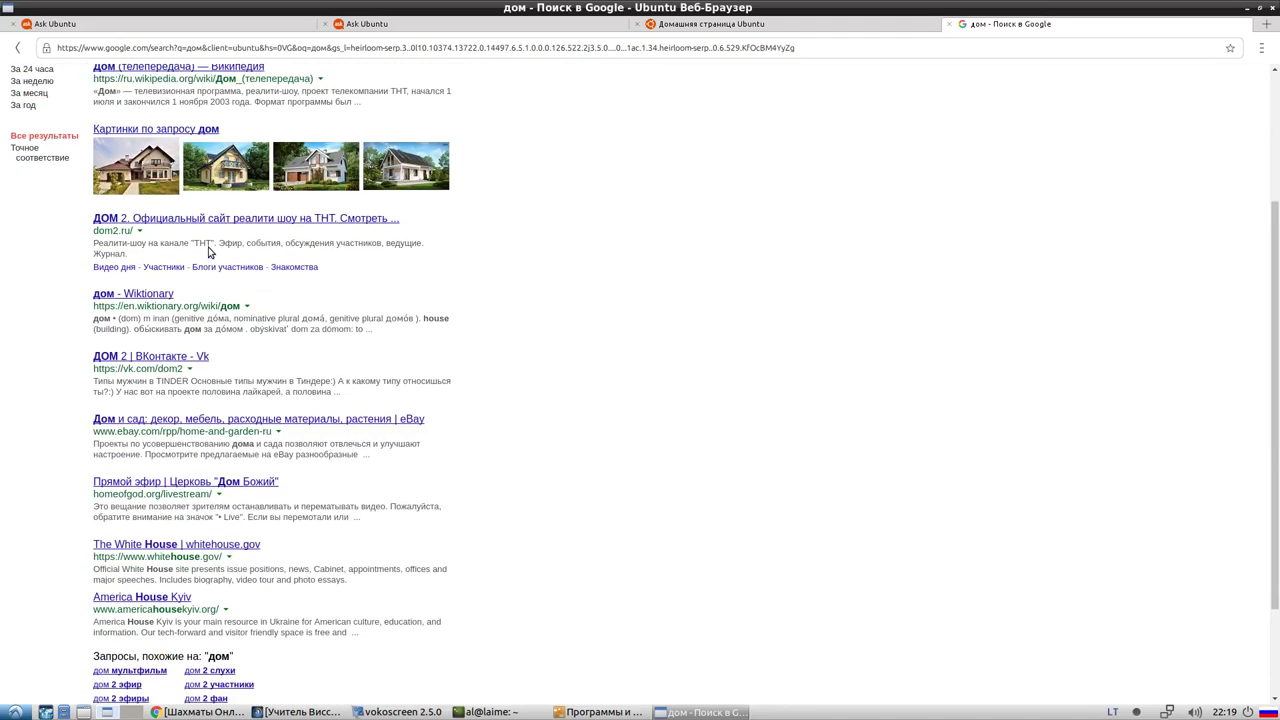
pyautogui.scroll(4, 1277, 312)
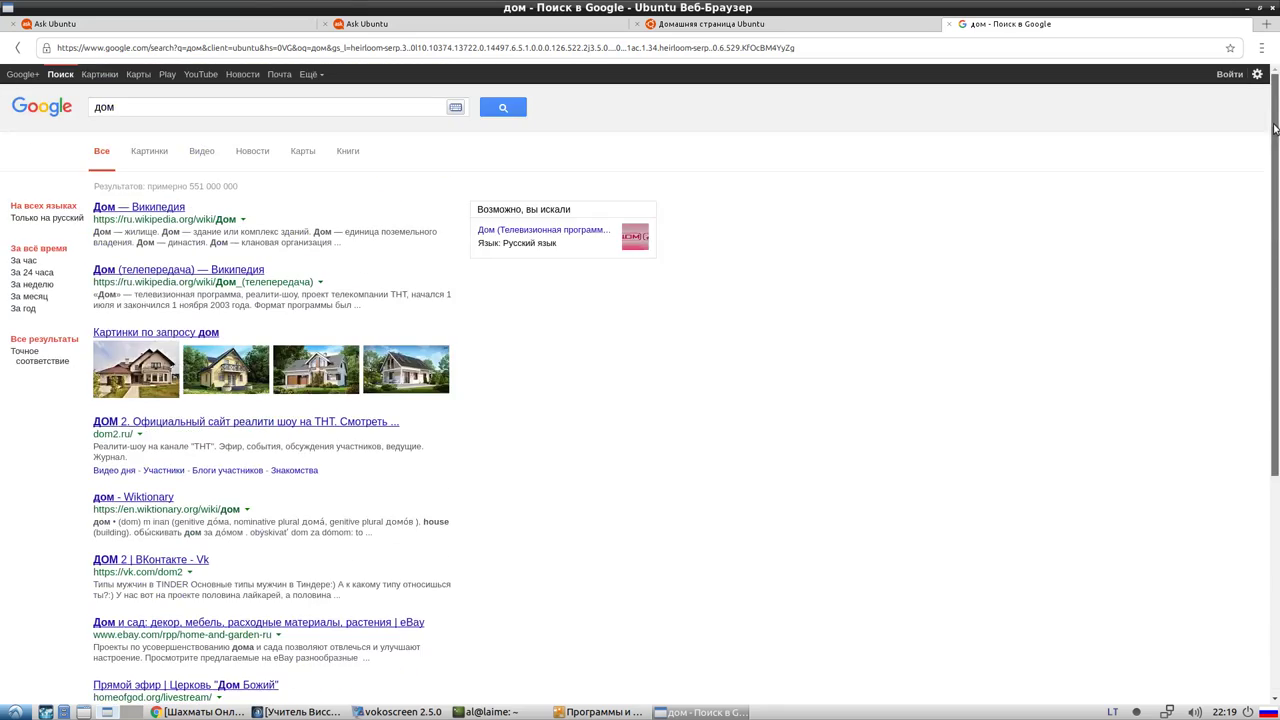
pyautogui.scroll(-5, 1246, 429)
pyautogui.scroll(5, 1251, 206)
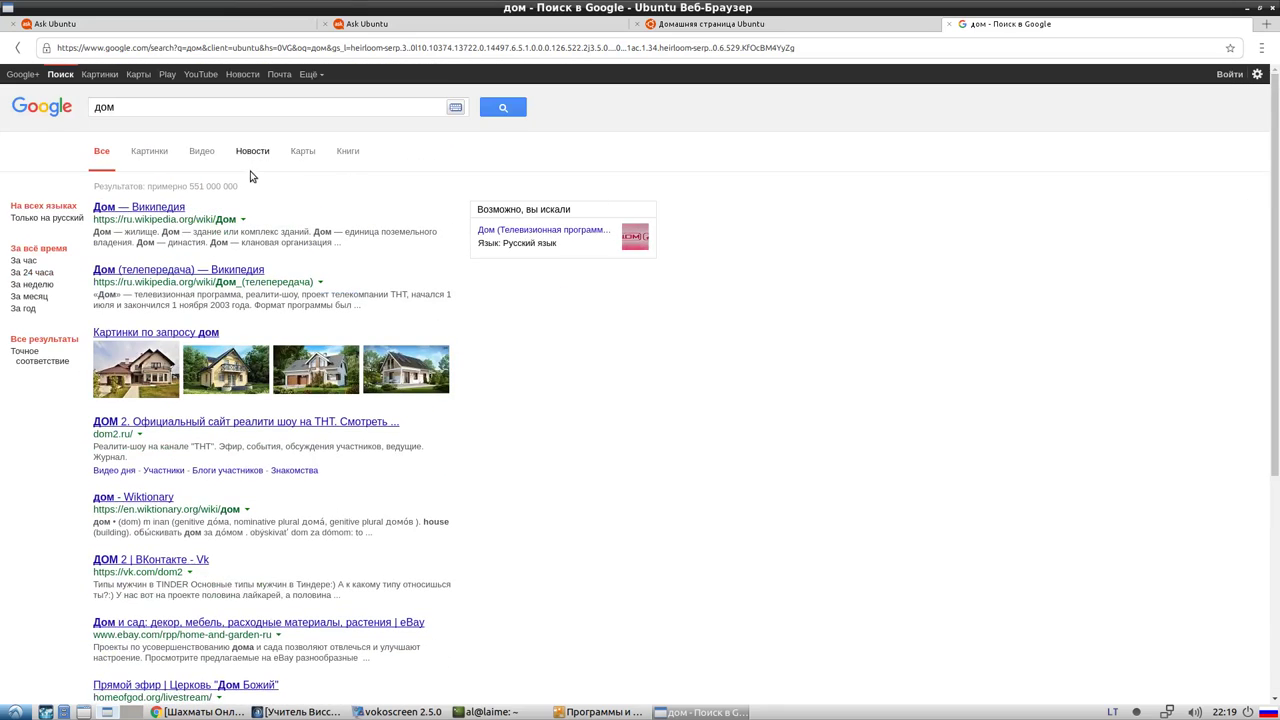
pyautogui.scroll(-3, 300, 210)
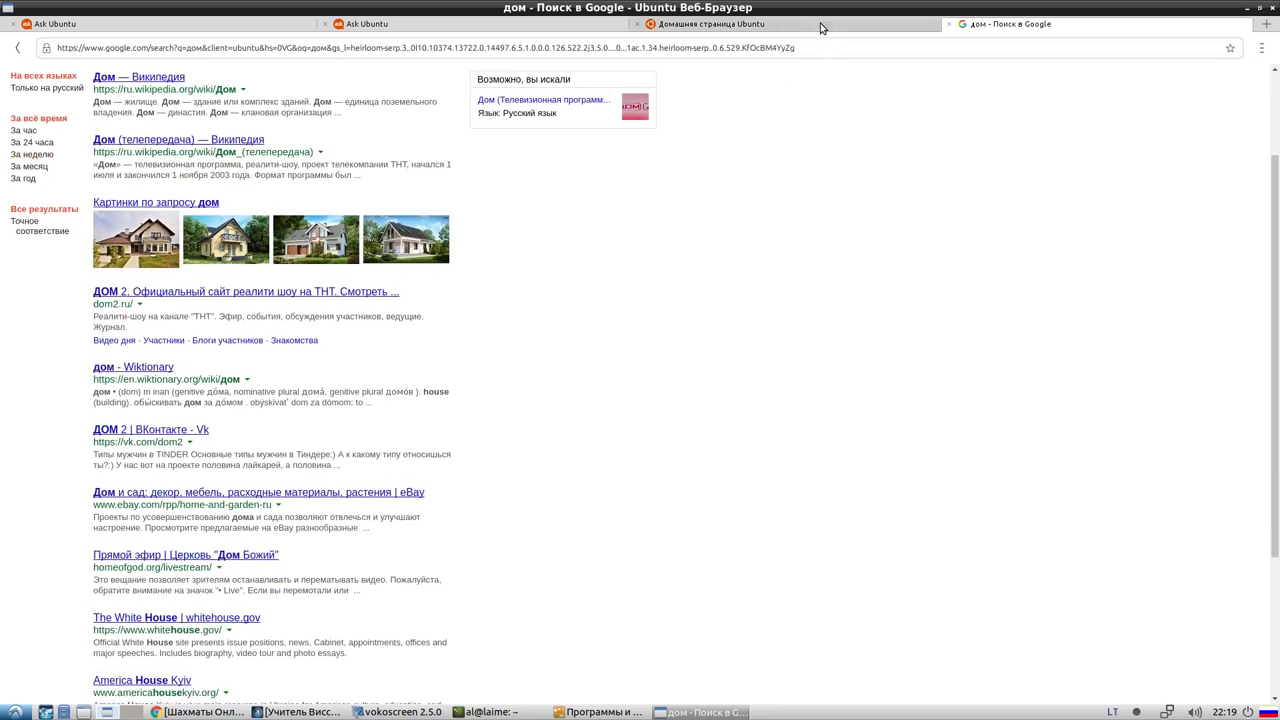
# Close the Ubuntu start page and both Ask Ubuntu tabs, then close the browser
pyautogui.click(820, 25)
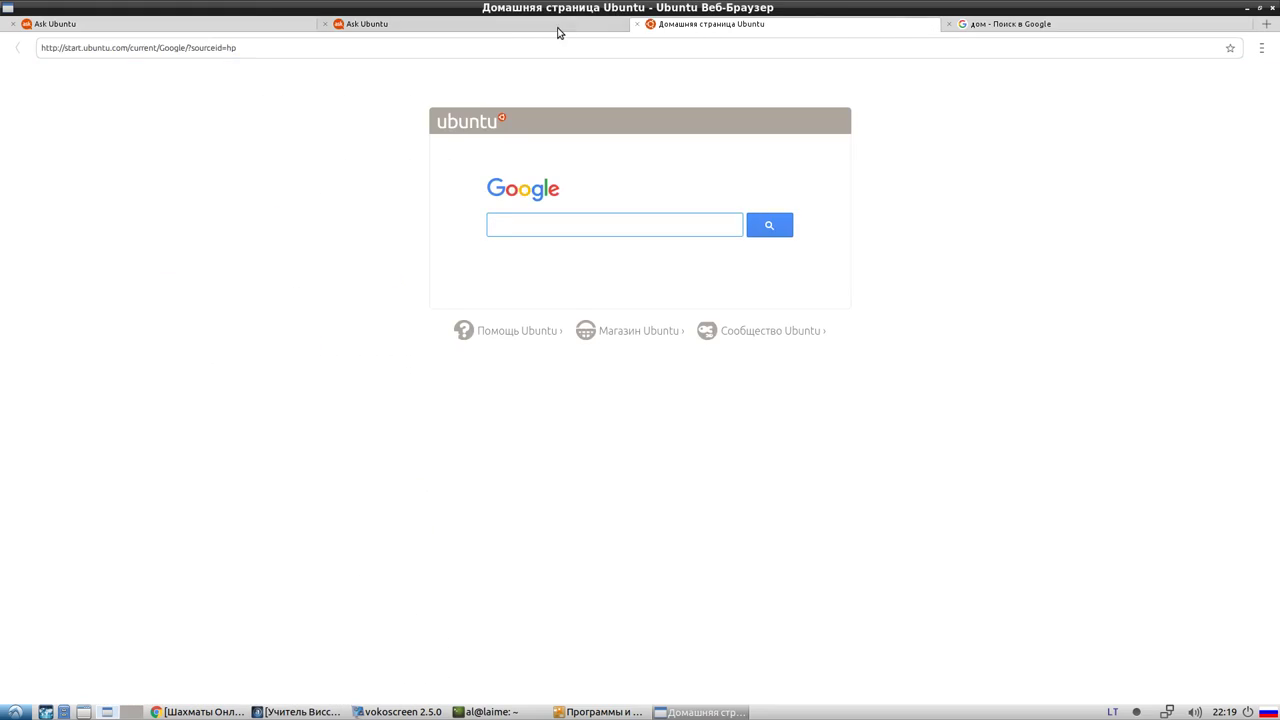
pyautogui.click(559, 32)
pyautogui.click(877, 34)
pyautogui.click(638, 24)
pyautogui.click(426, 24)
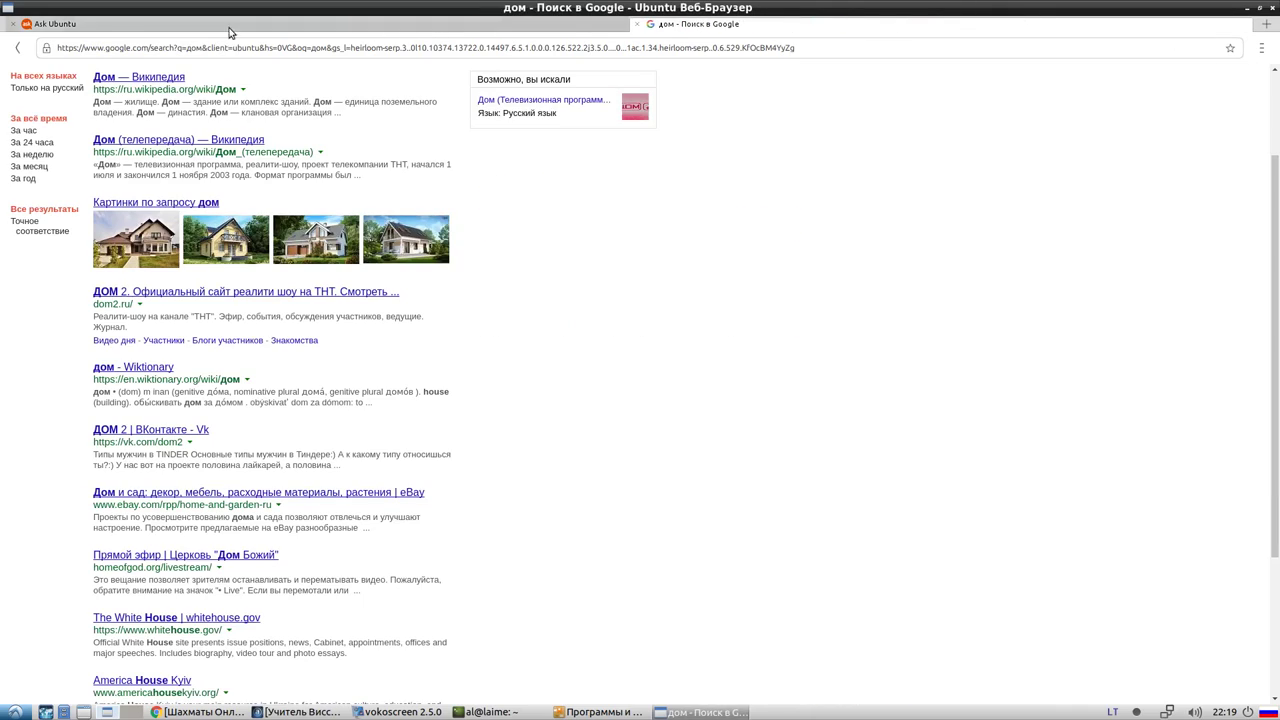
pyautogui.click(13, 25)
pyautogui.click(1273, 8)
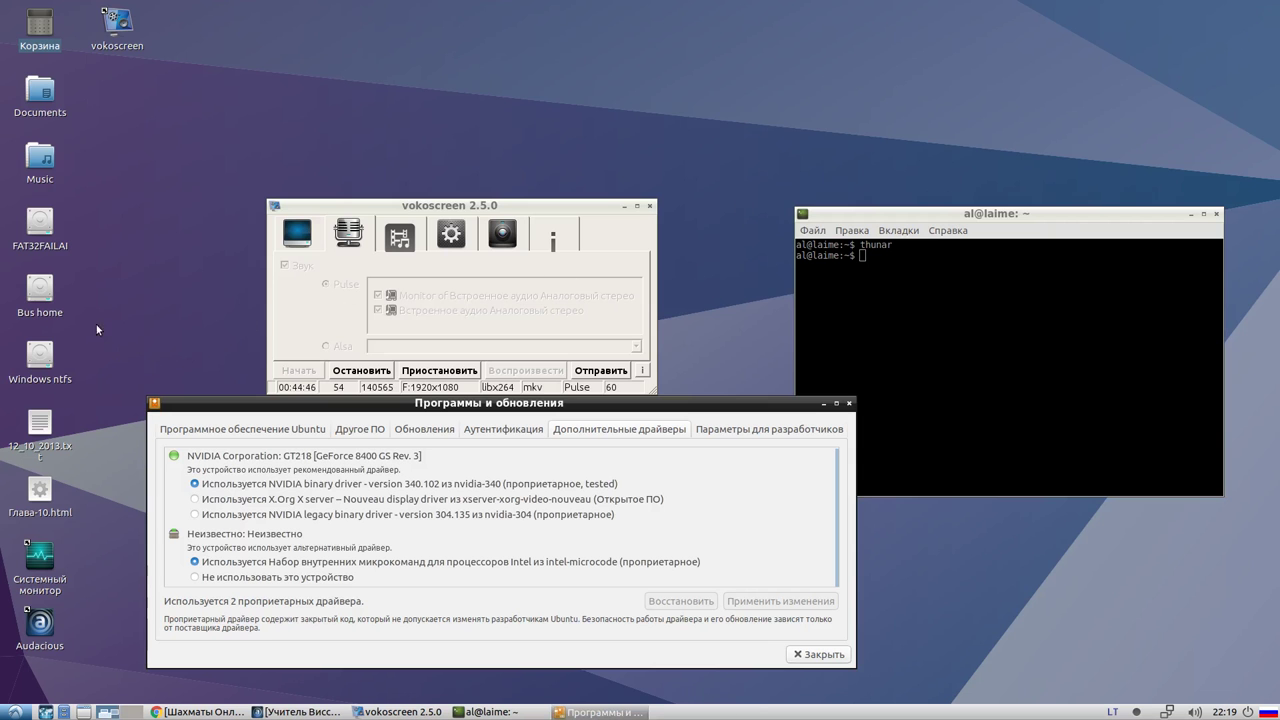
# Open the desktop Music folder, close it, then close the terminal window
pyautogui.doubleClick(38, 158)
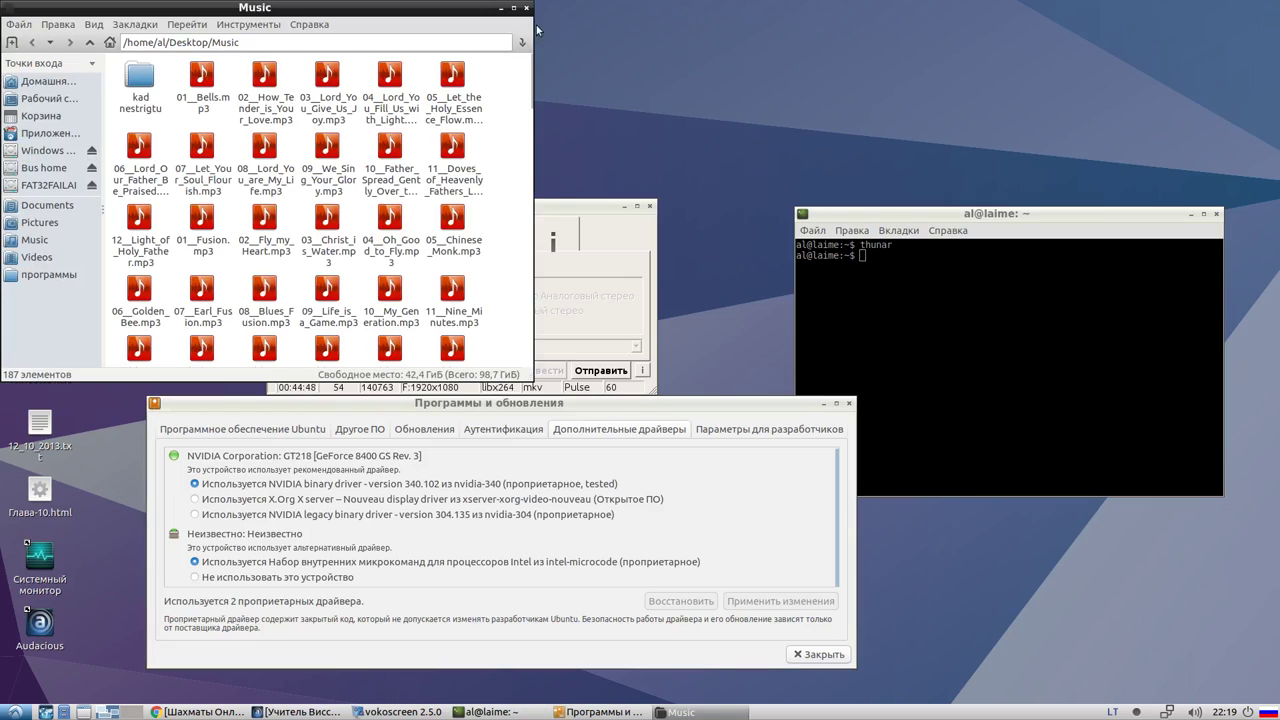
pyautogui.click(528, 8)
pyautogui.click(919, 277)
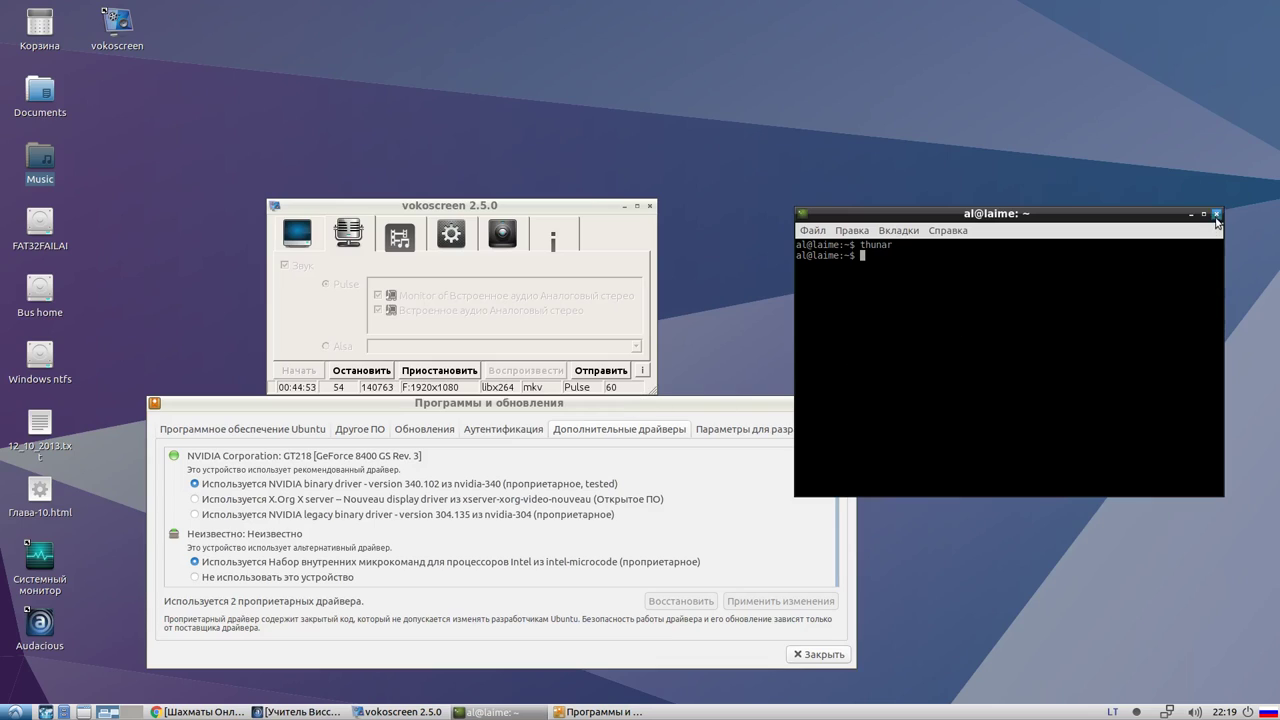
pyautogui.click(1216, 214)
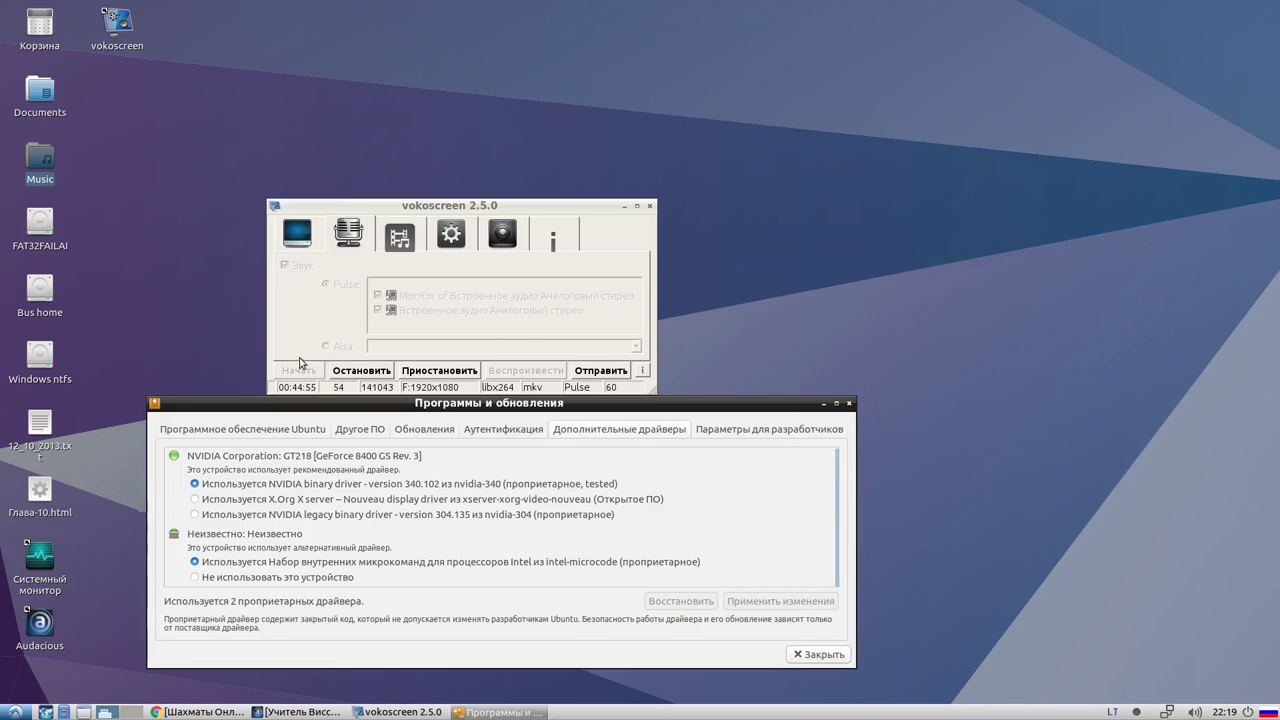
# Reposition the Software & Updates and vokoscreen windows, then bring the Chess.com game forward
pyautogui.moveTo(215, 408); pyautogui.dragTo(279, 438)
pyautogui.click(392, 210)
pyautogui.moveTo(392, 212); pyautogui.dragTo(489, 170)
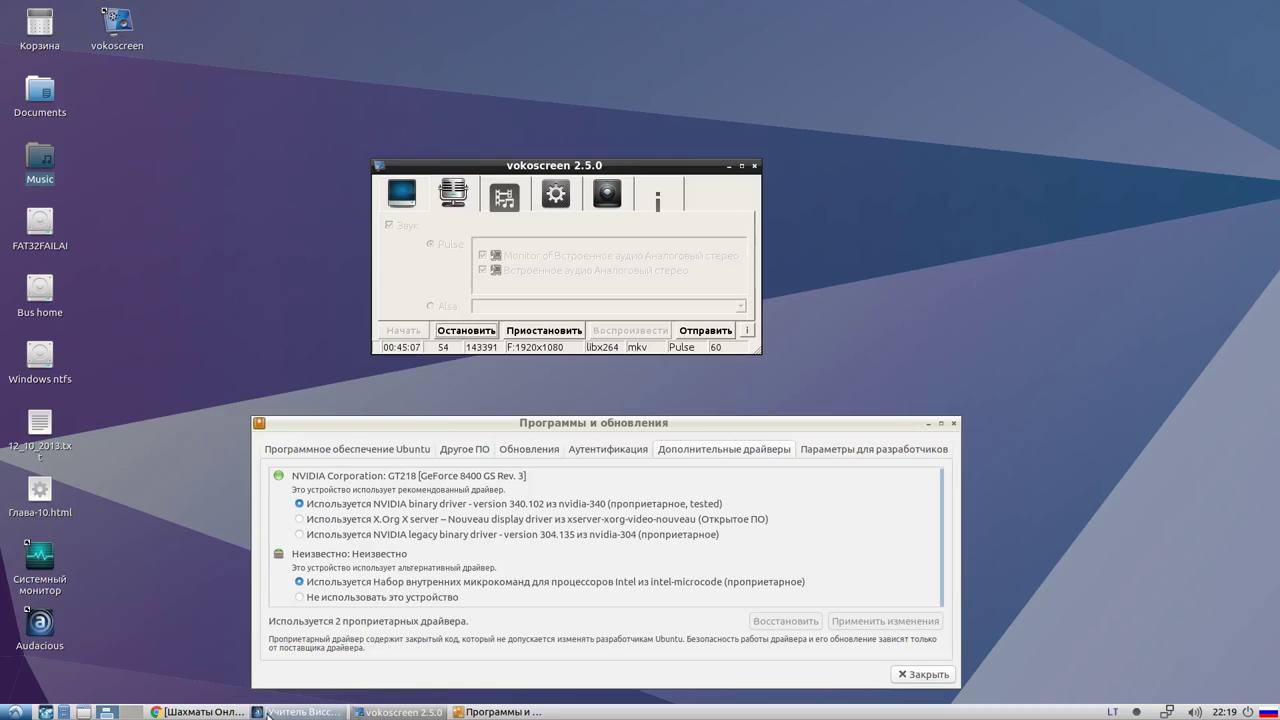
pyautogui.click(193, 713)
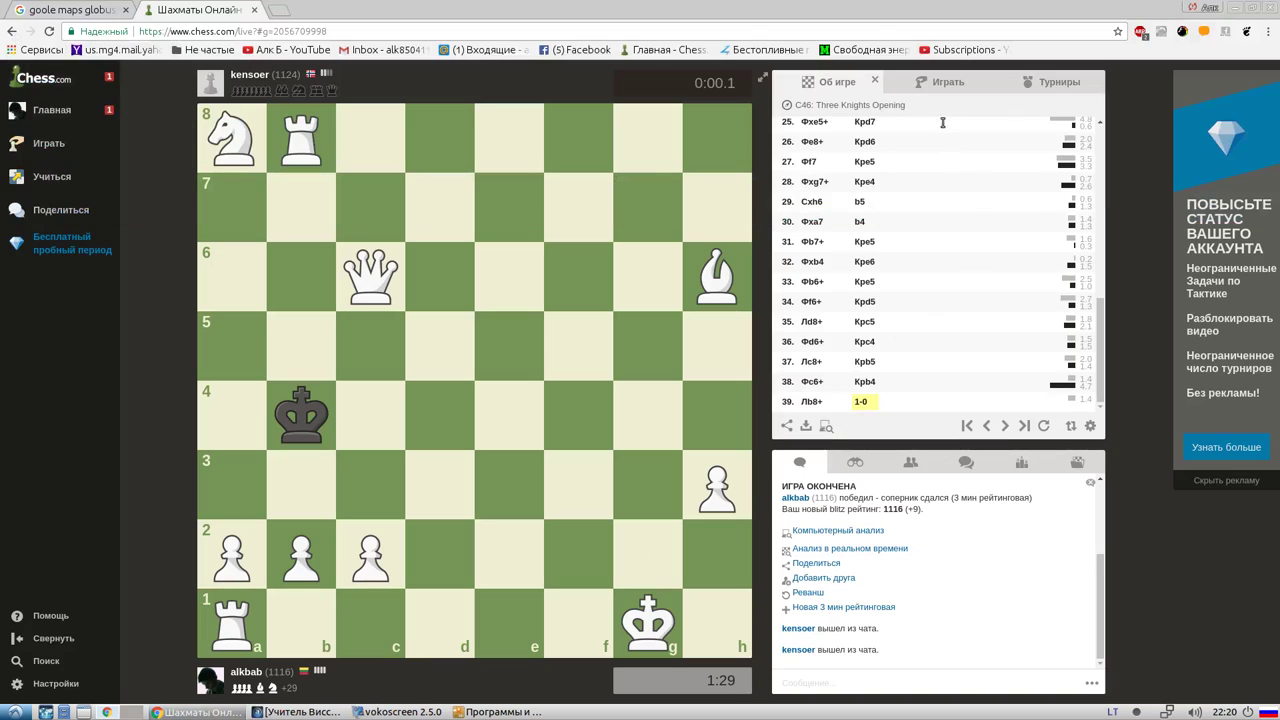
# Start a new 3-minute Chess.com game, play 1. e4, dismiss the aborted-game notice, minimize Chrome
pyautogui.click(943, 88)
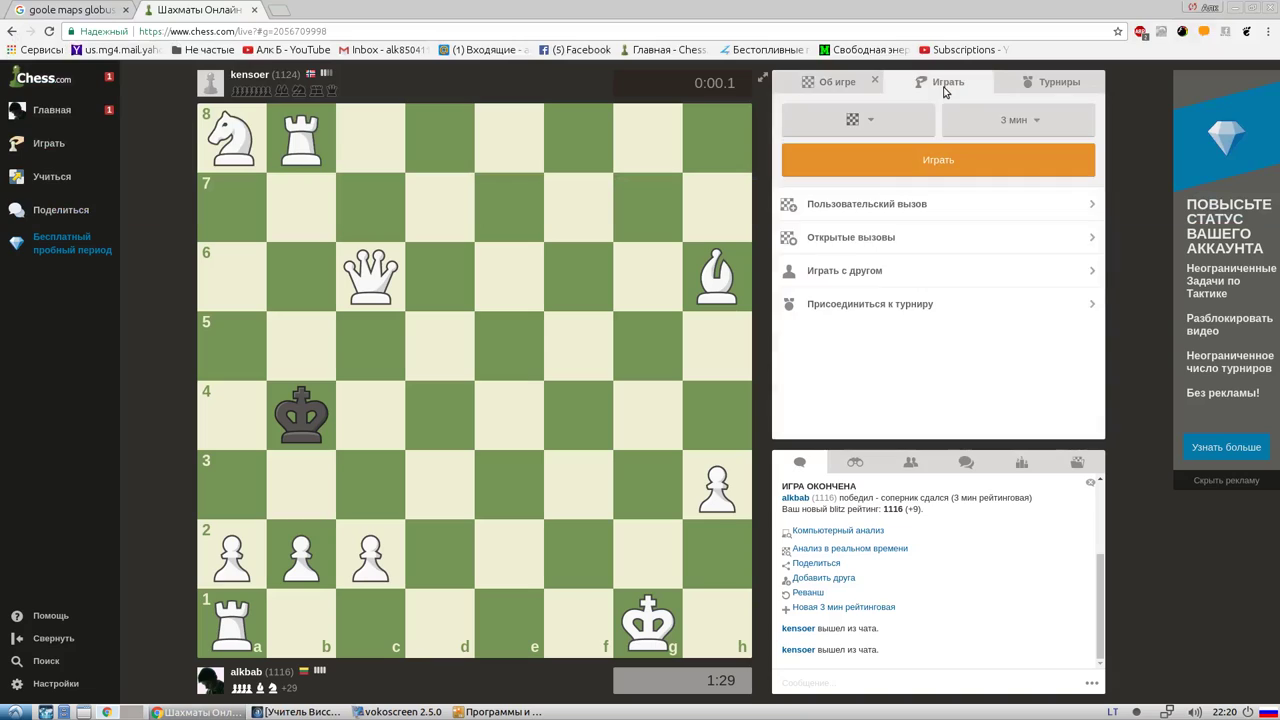
pyautogui.click(1004, 164)
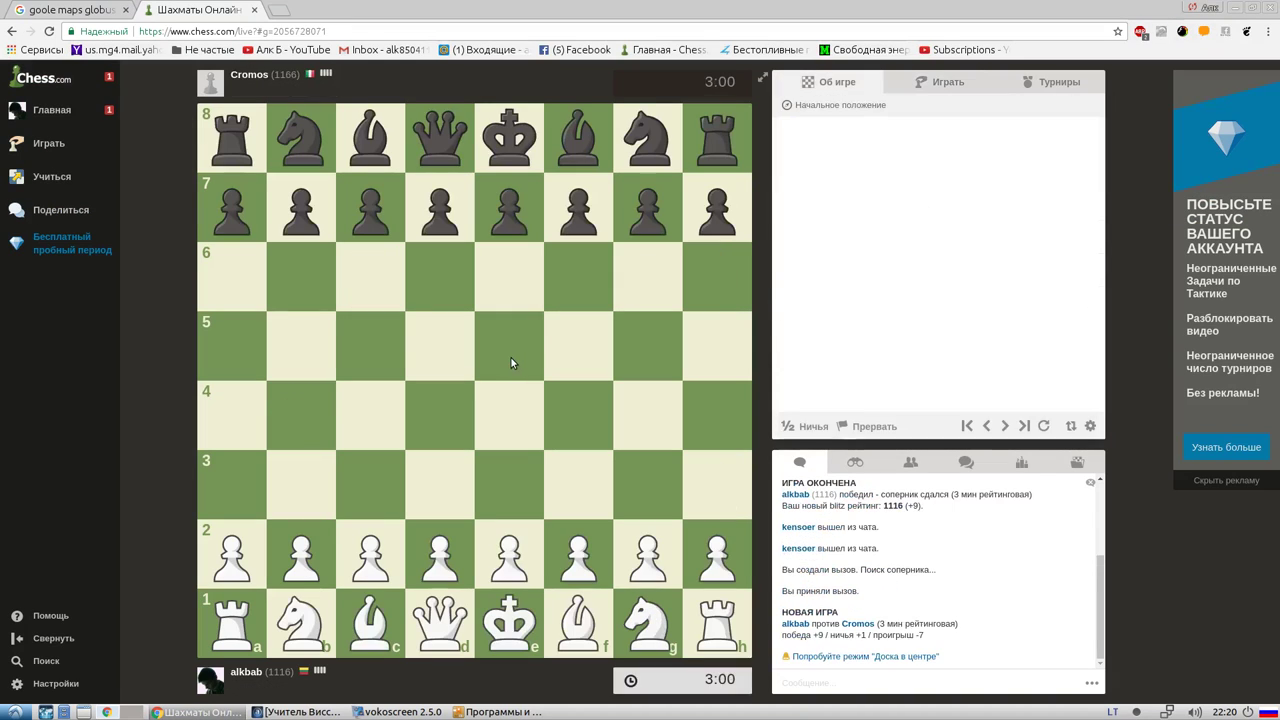
pyautogui.moveTo(510, 555); pyautogui.dragTo(510, 415)
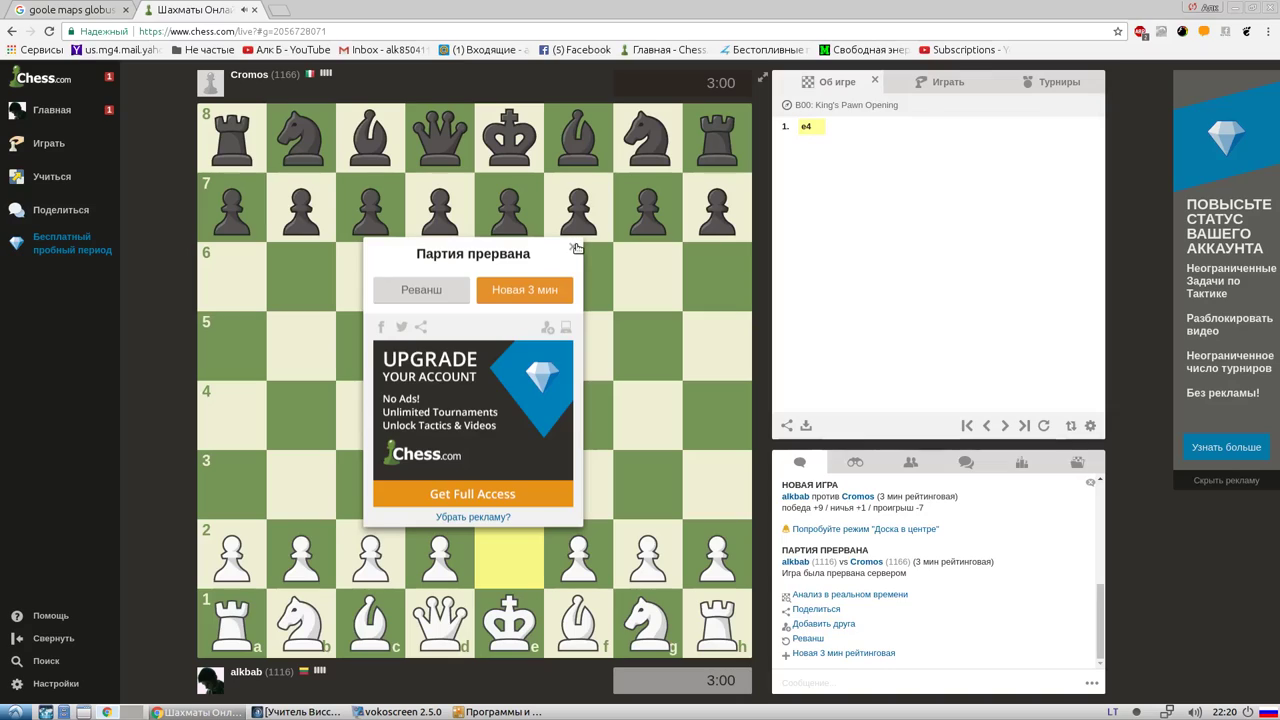
pyautogui.click(573, 247)
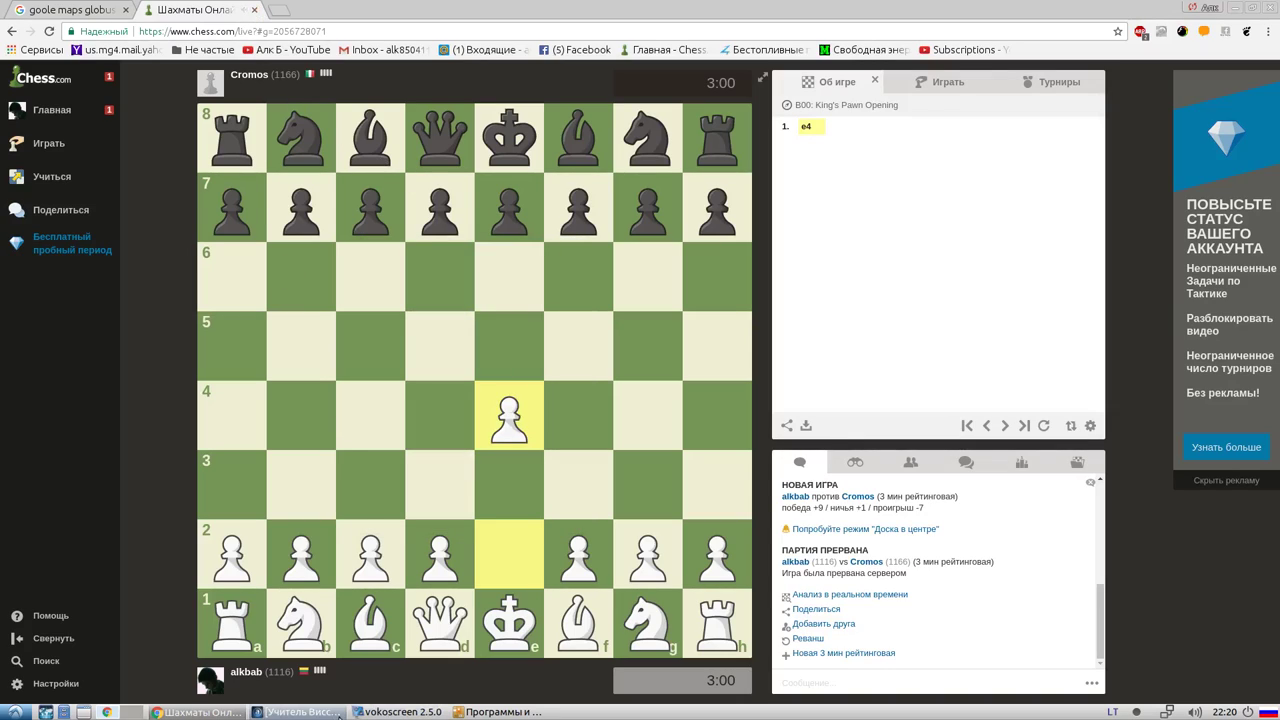
pyautogui.click(205, 712)
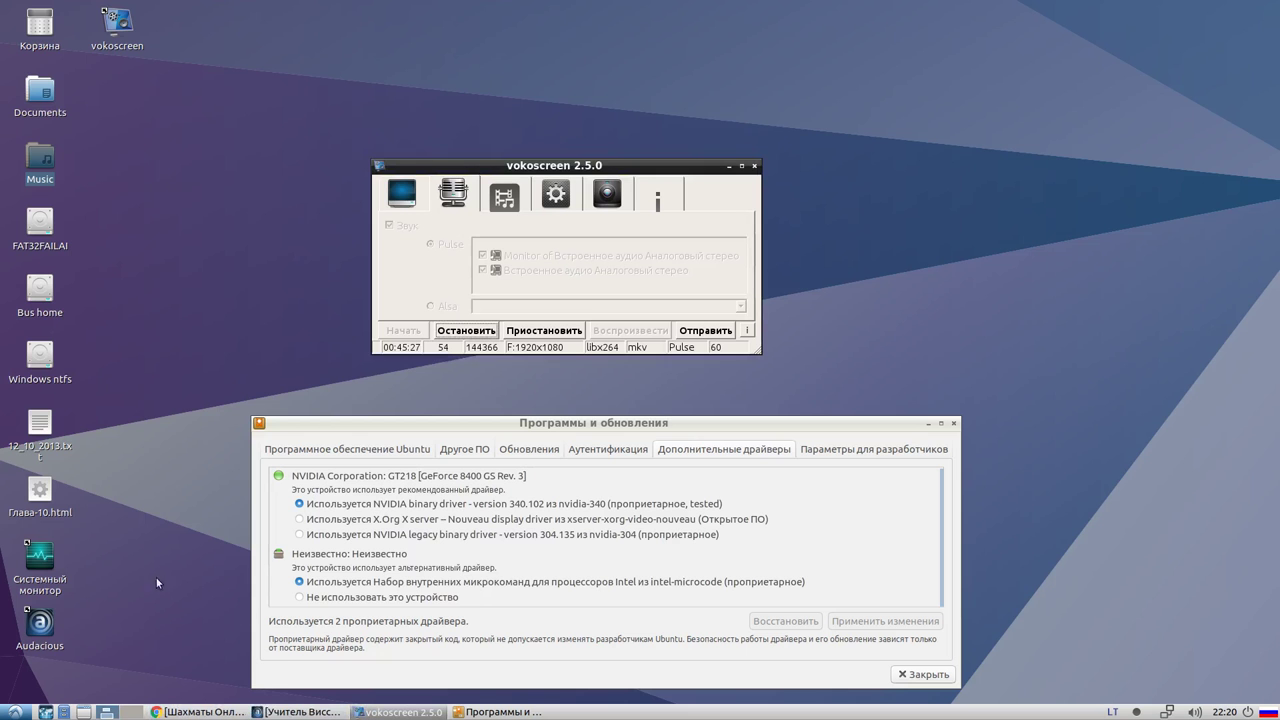
# Toggle the taskbar windows back to the desktop and launch System Monitor from its icon
pyautogui.click(45, 488)
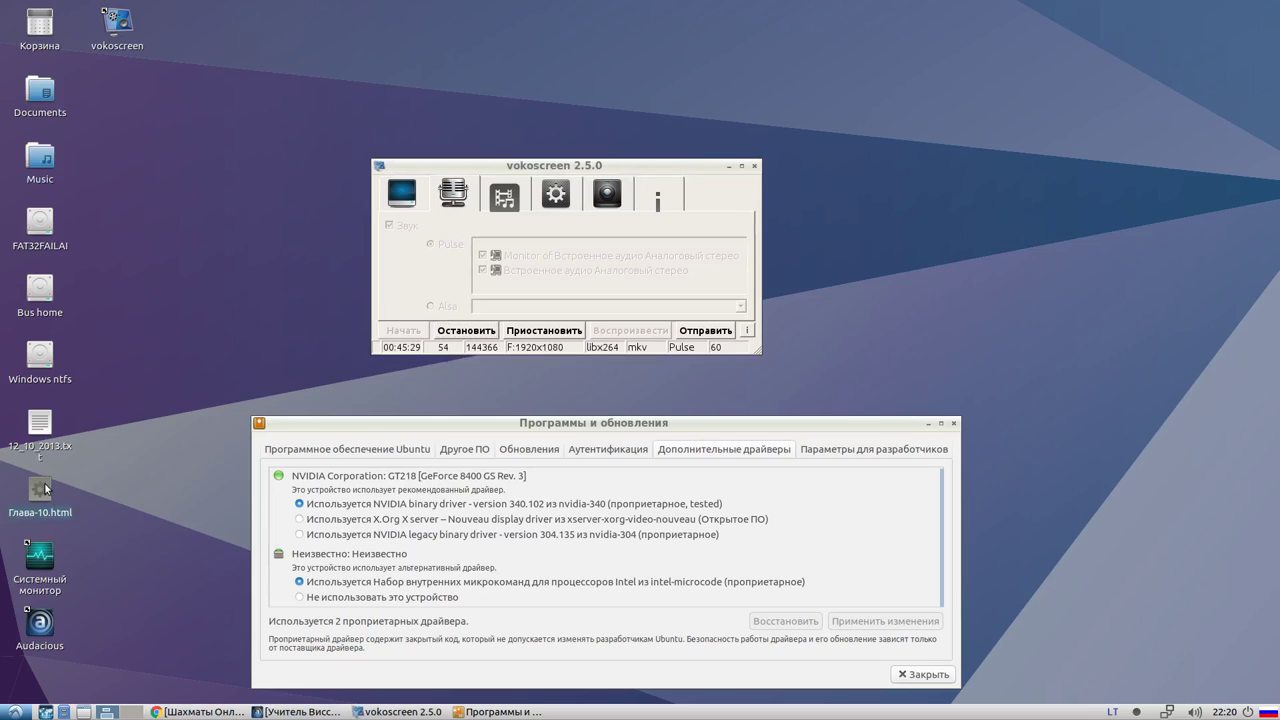
pyautogui.click(478, 712)
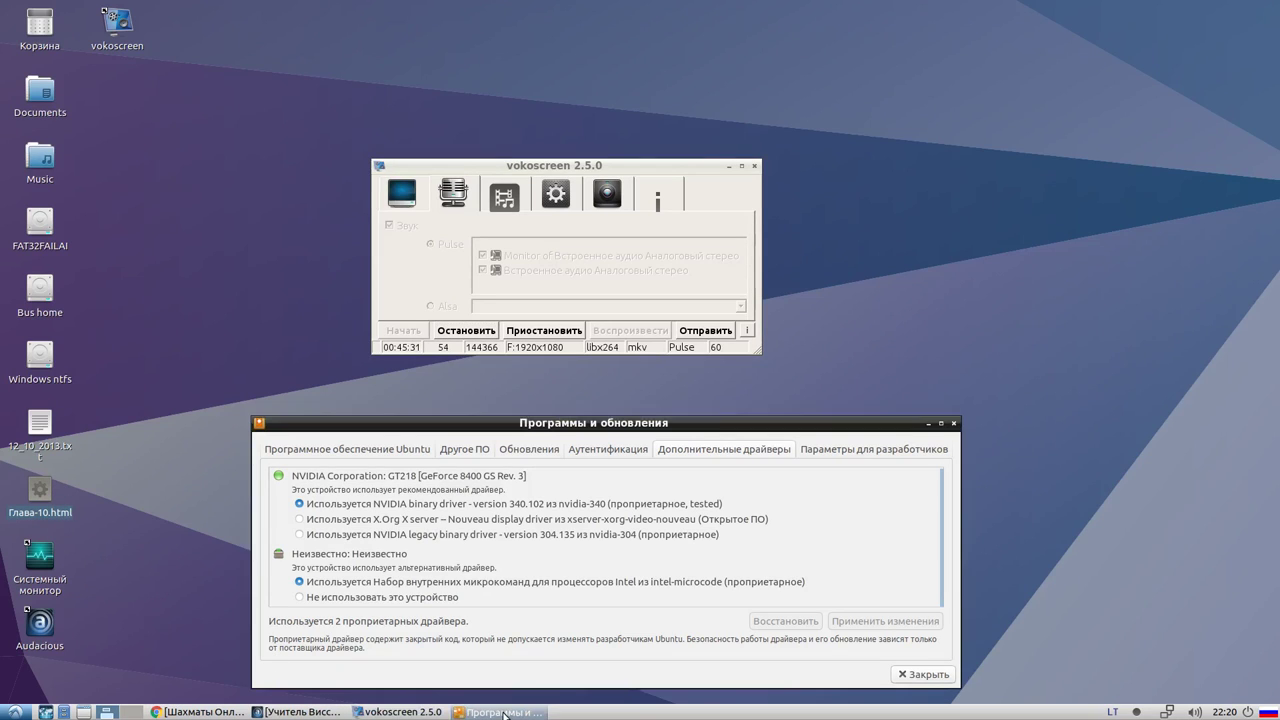
pyautogui.click(282, 712)
pyautogui.click(282, 712)
pyautogui.click(197, 712)
pyautogui.click(200, 712)
pyautogui.doubleClick(40, 560)
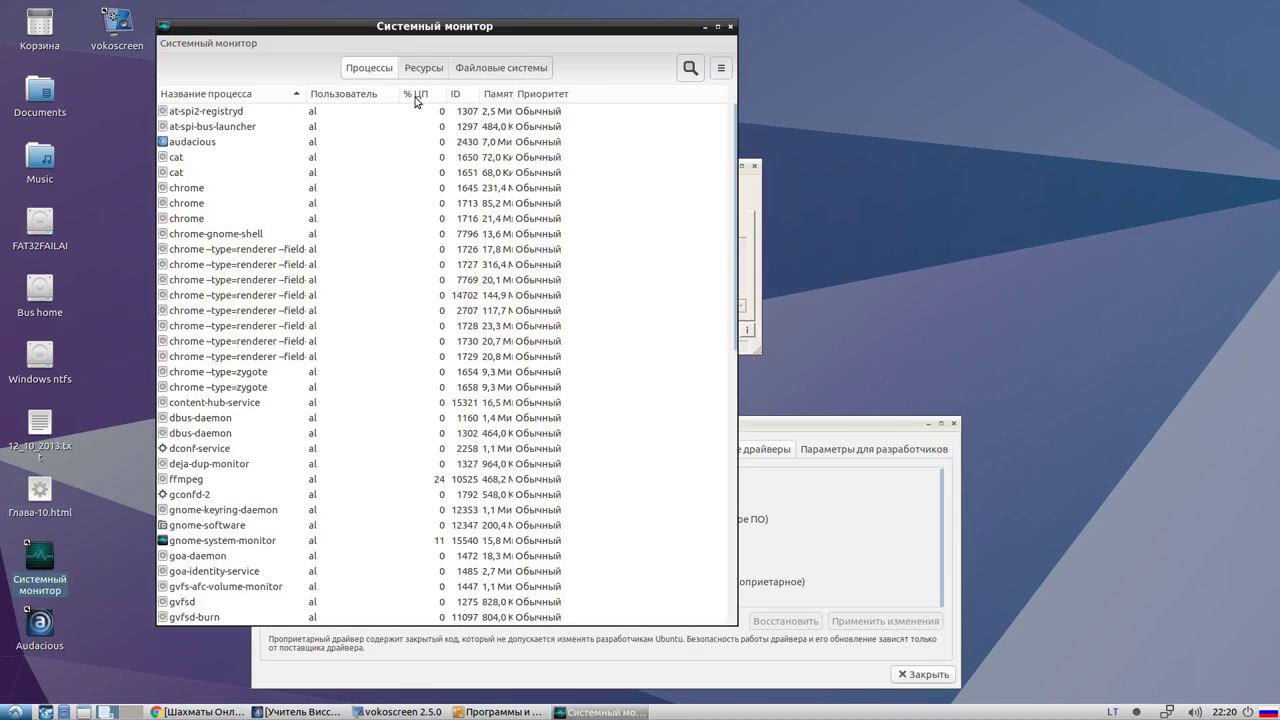
# Review the File Systems partitions (sda1, sda4, sda5) and sort them by directory
pyautogui.click(424, 68)
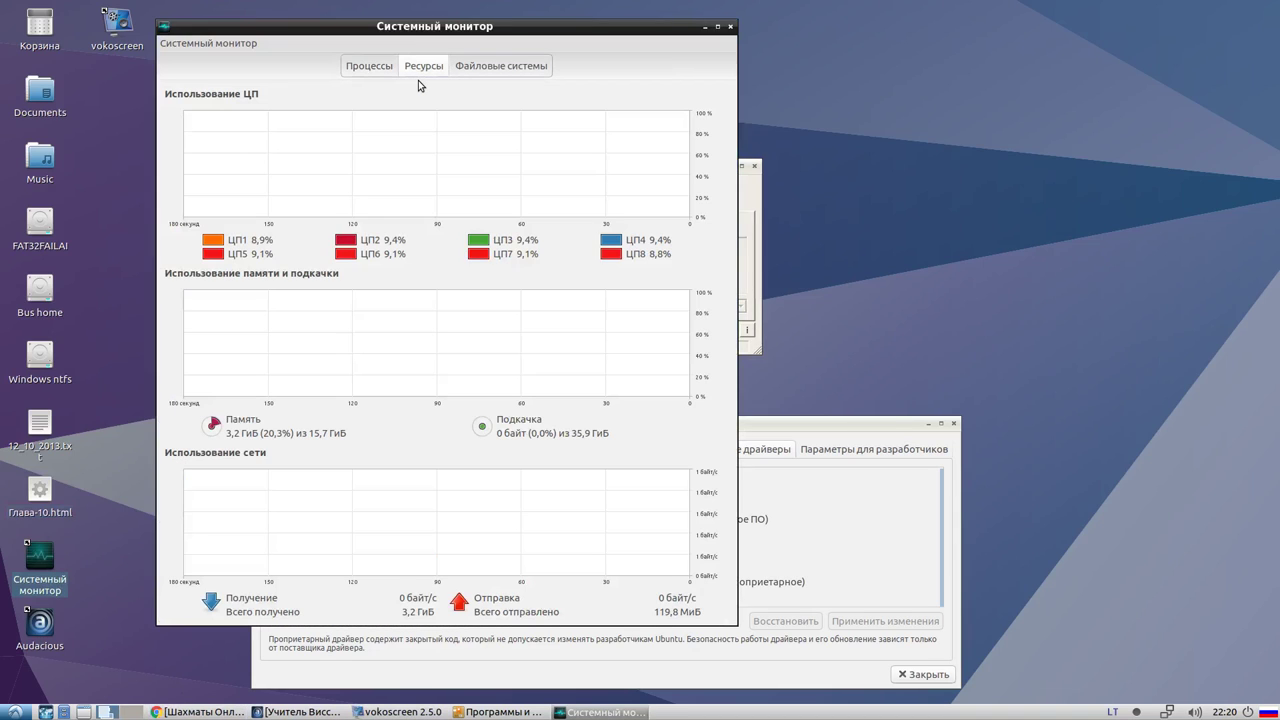
pyautogui.click(462, 66)
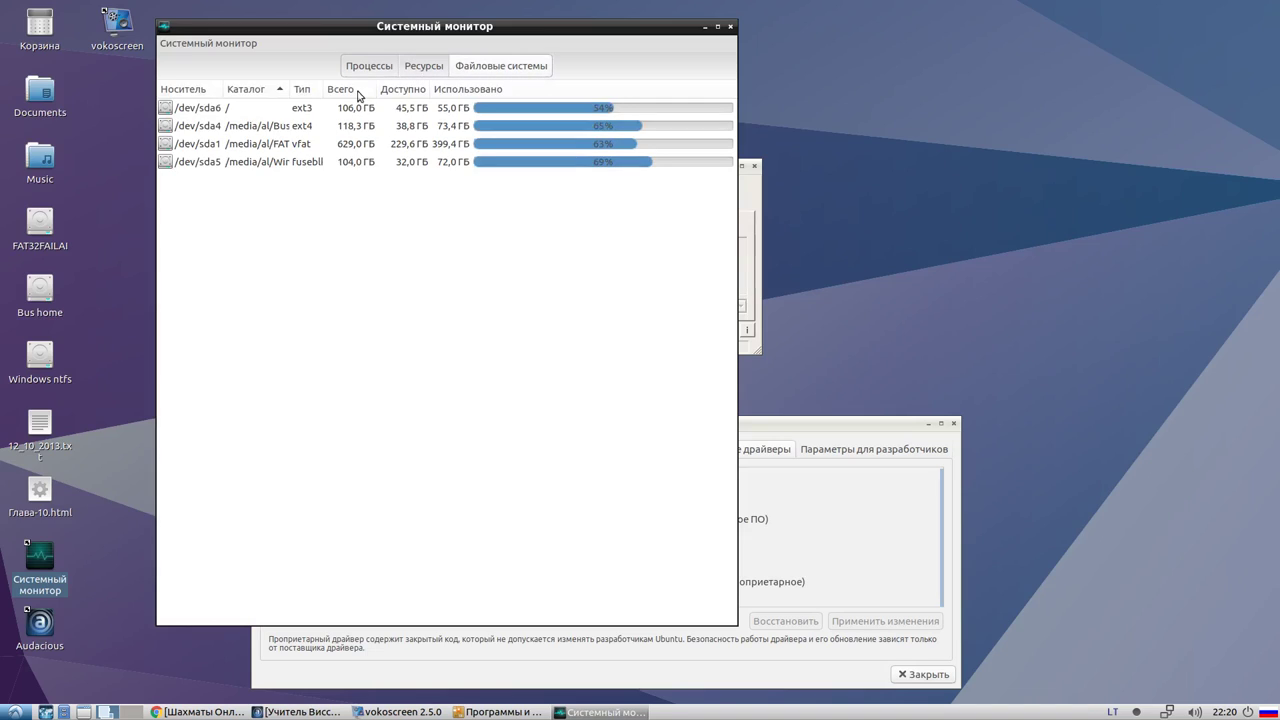
pyautogui.click(253, 148)
pyautogui.click(264, 164)
pyautogui.click(266, 146)
pyautogui.click(265, 126)
pyautogui.click(264, 90)
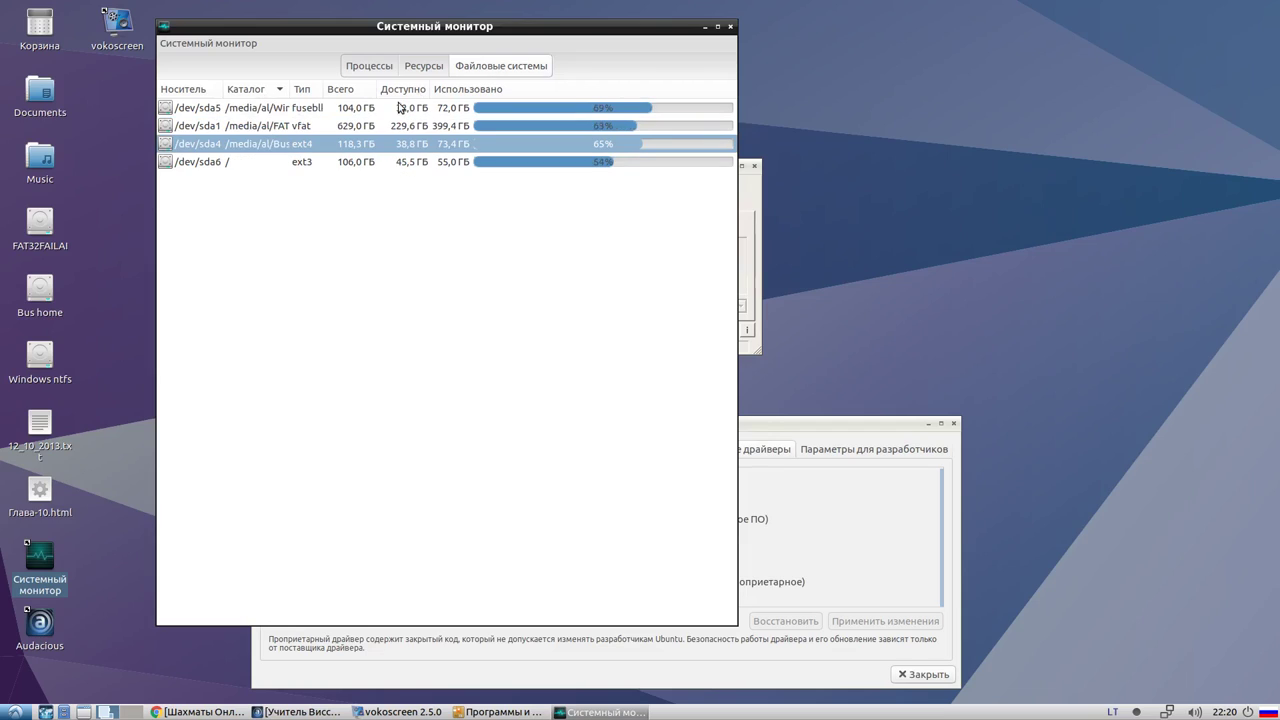
pyautogui.click(275, 90)
# Widen the Type column so fuseblk shows fully, then return to the Resources graphs
pyautogui.click(258, 146)
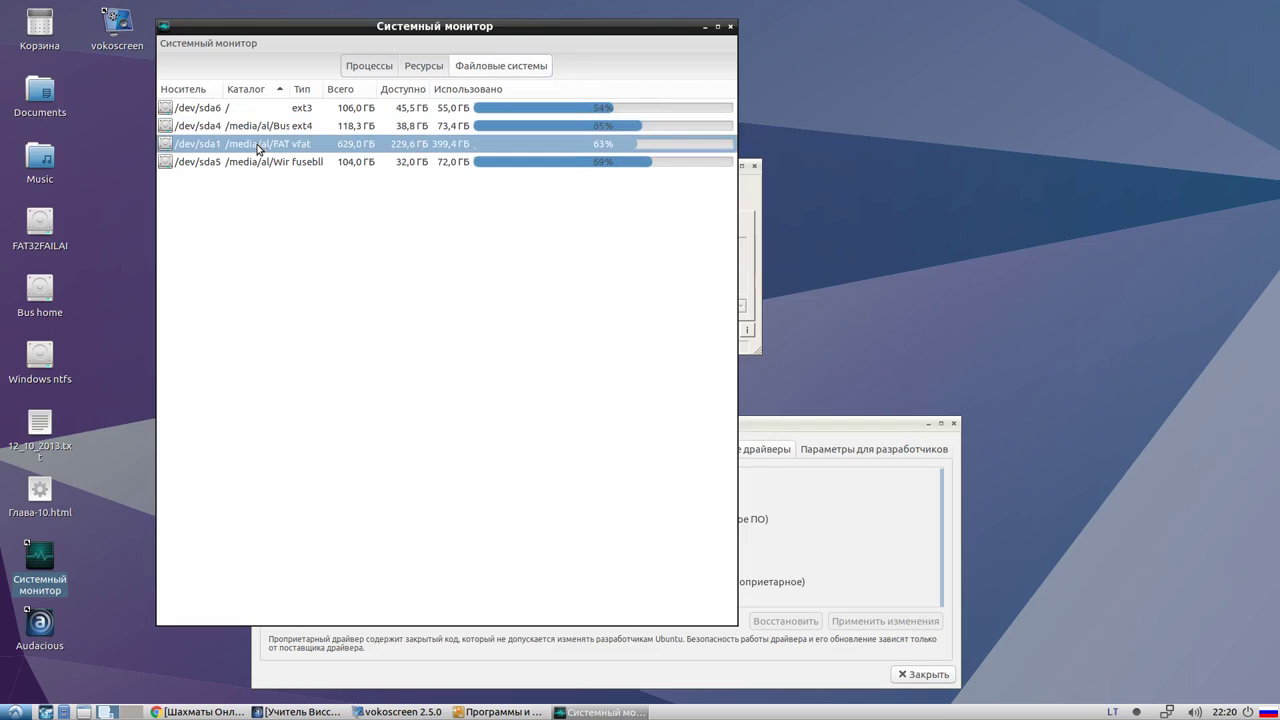
pyautogui.click(259, 164)
pyautogui.click(368, 146)
pyautogui.moveTo(325, 89); pyautogui.dragTo(347, 89)
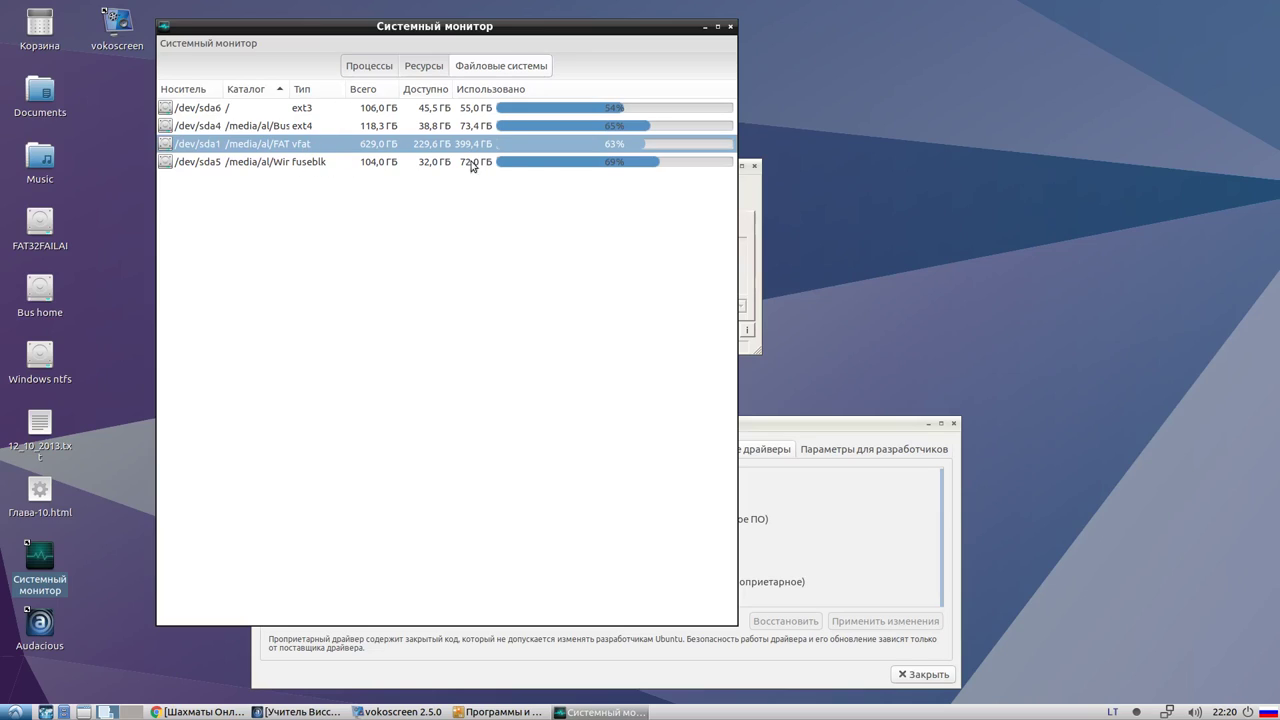
pyautogui.click(421, 67)
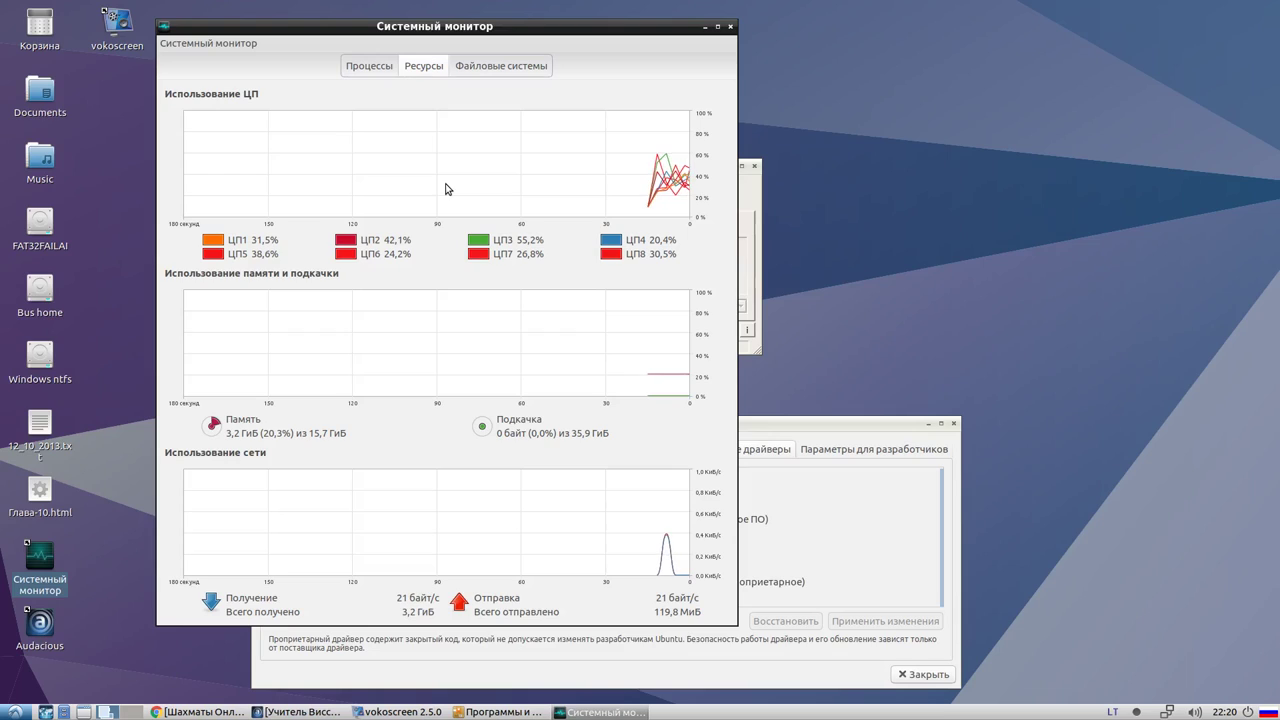
# Set the Resources update interval in System Monitor Preferences to 0,25 seconds, dialog beside the graphs
pyautogui.click(215, 45)
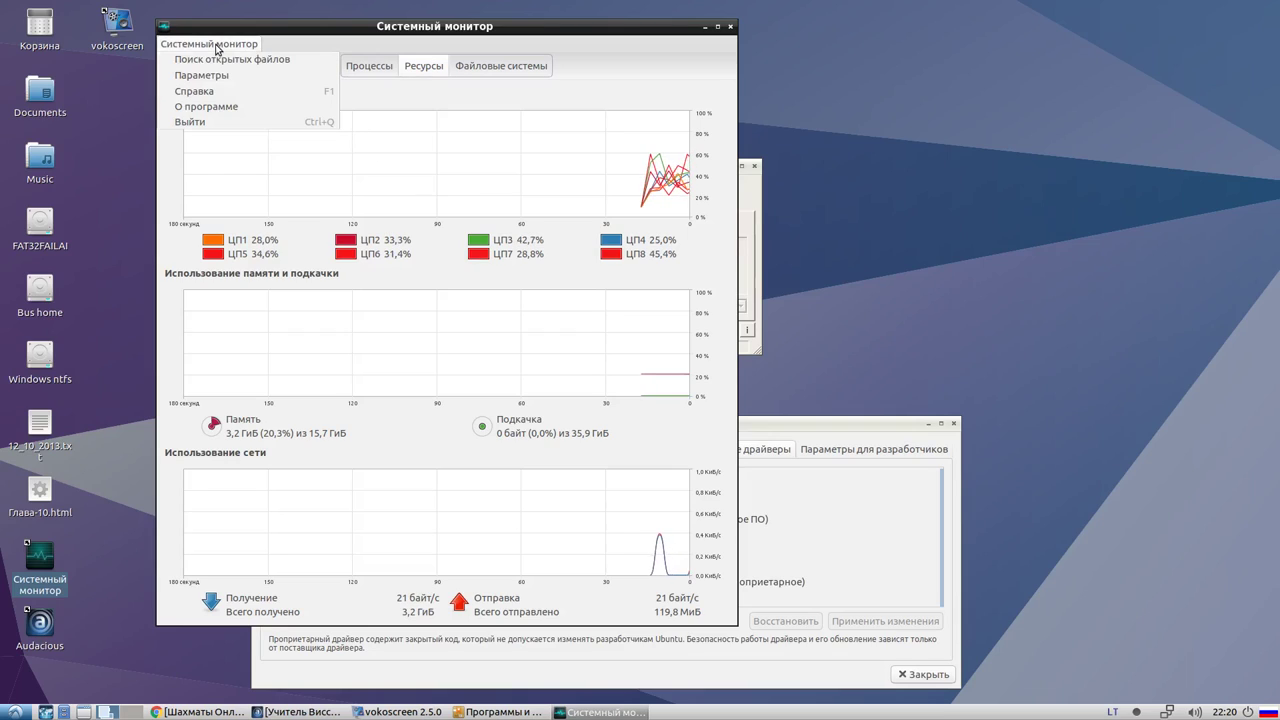
pyautogui.click(213, 78)
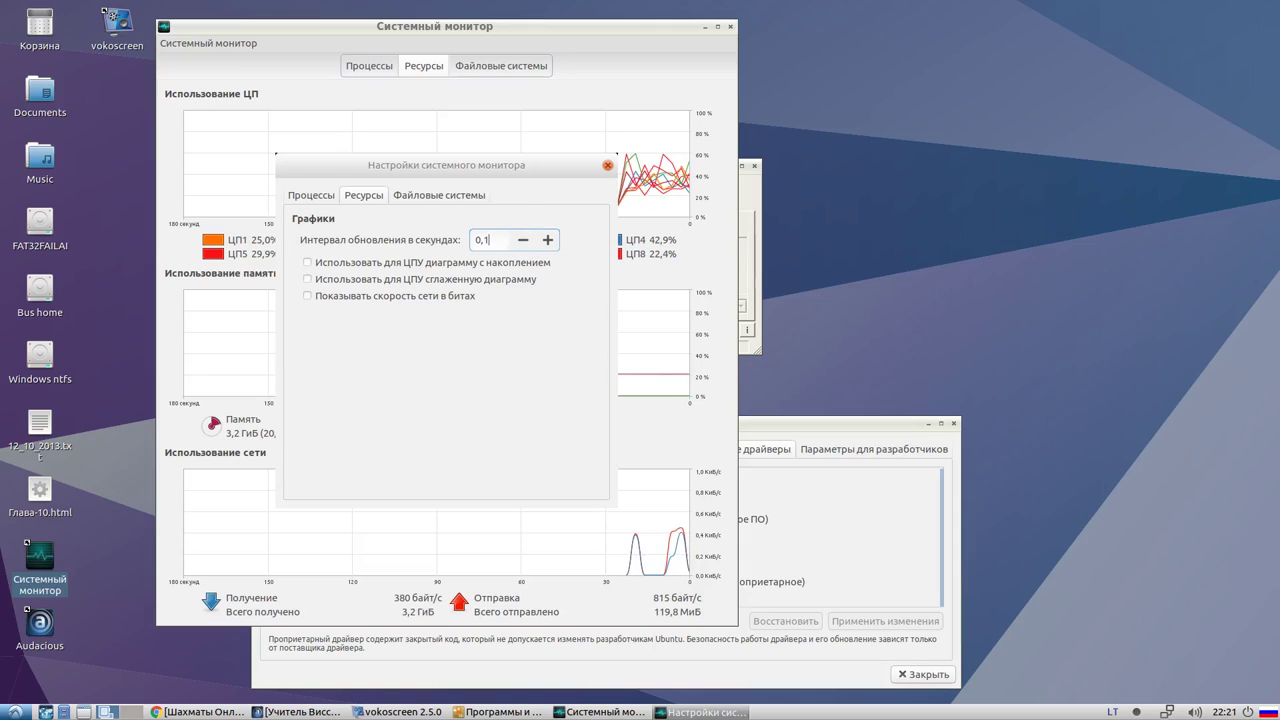
pyautogui.click(446, 193)
pyautogui.click(360, 195)
pyautogui.moveTo(401, 175); pyautogui.dragTo(884, 218)
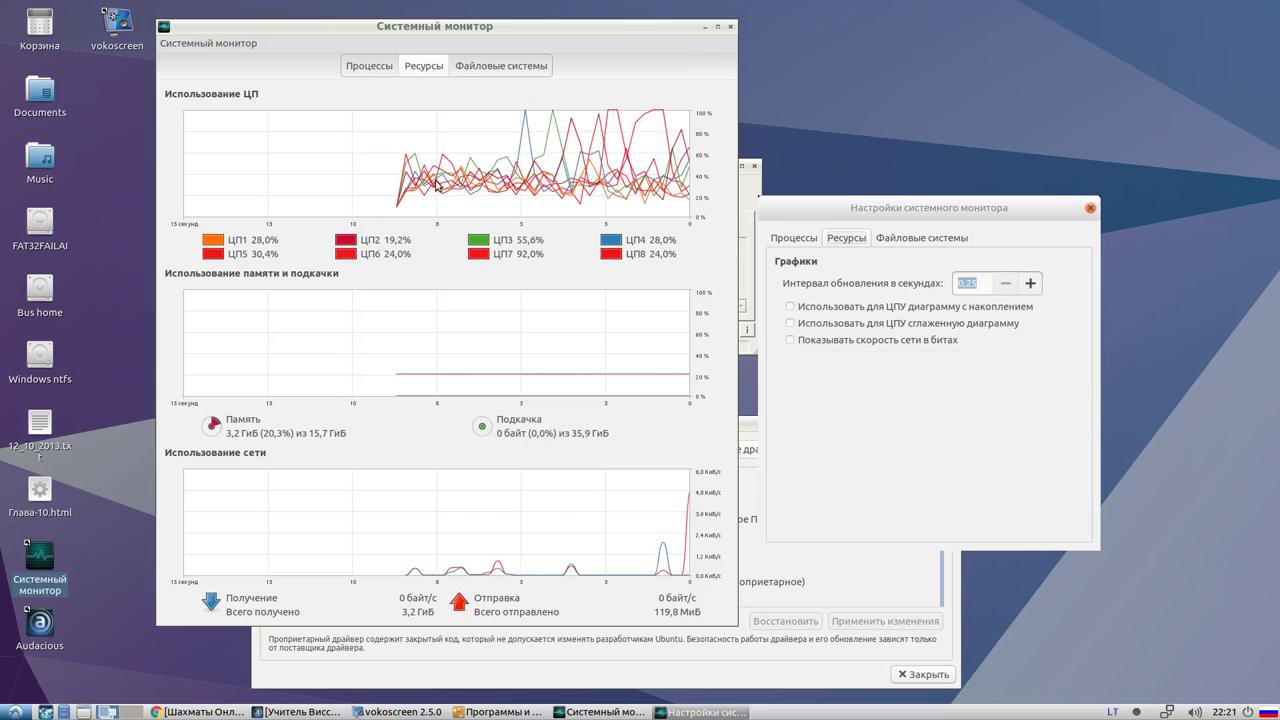
pyautogui.press('End')
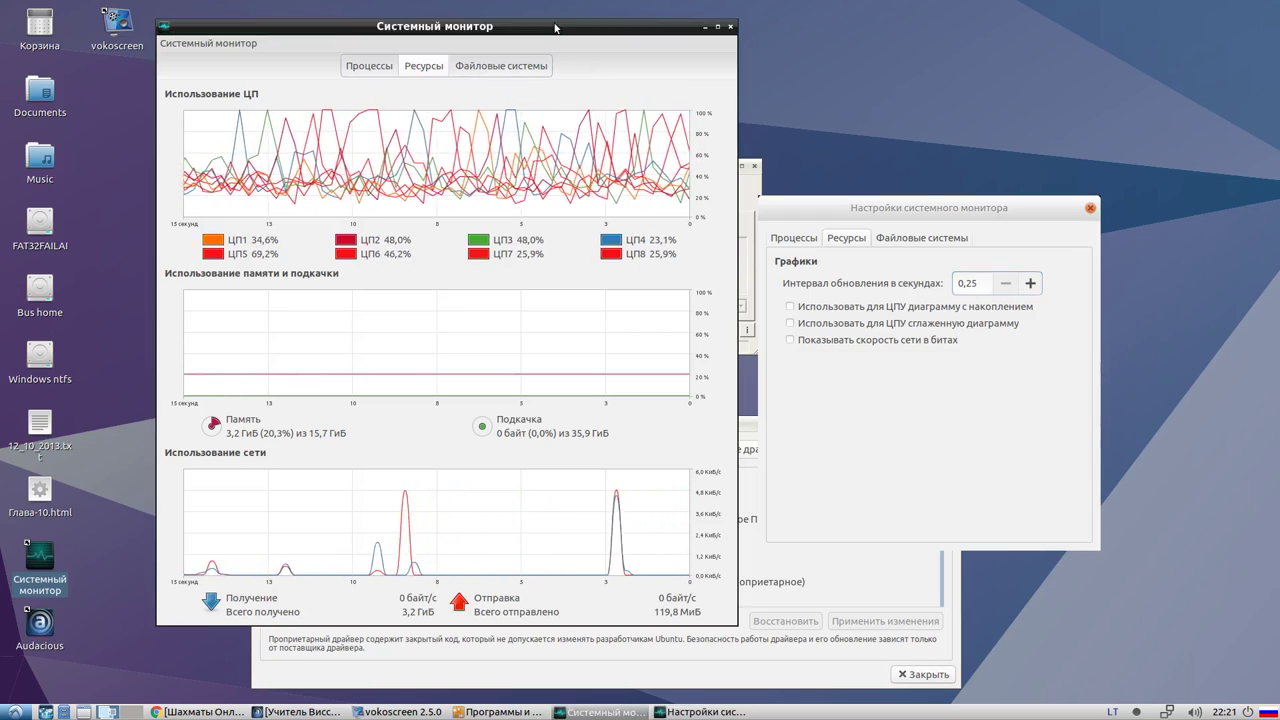
# Maximize System Monitor, then launch NVIDIA X Server Settings from the System applications menu
pyautogui.doubleClick(574, 55)
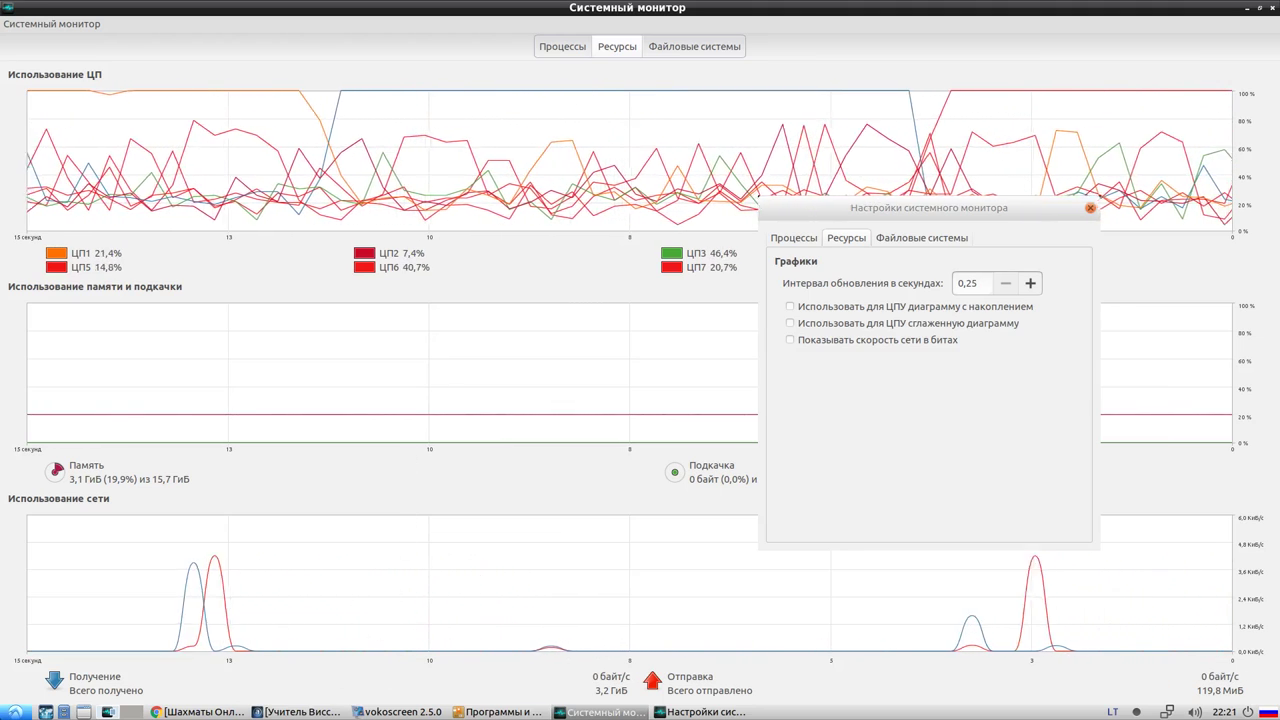
pyautogui.click(15, 712)
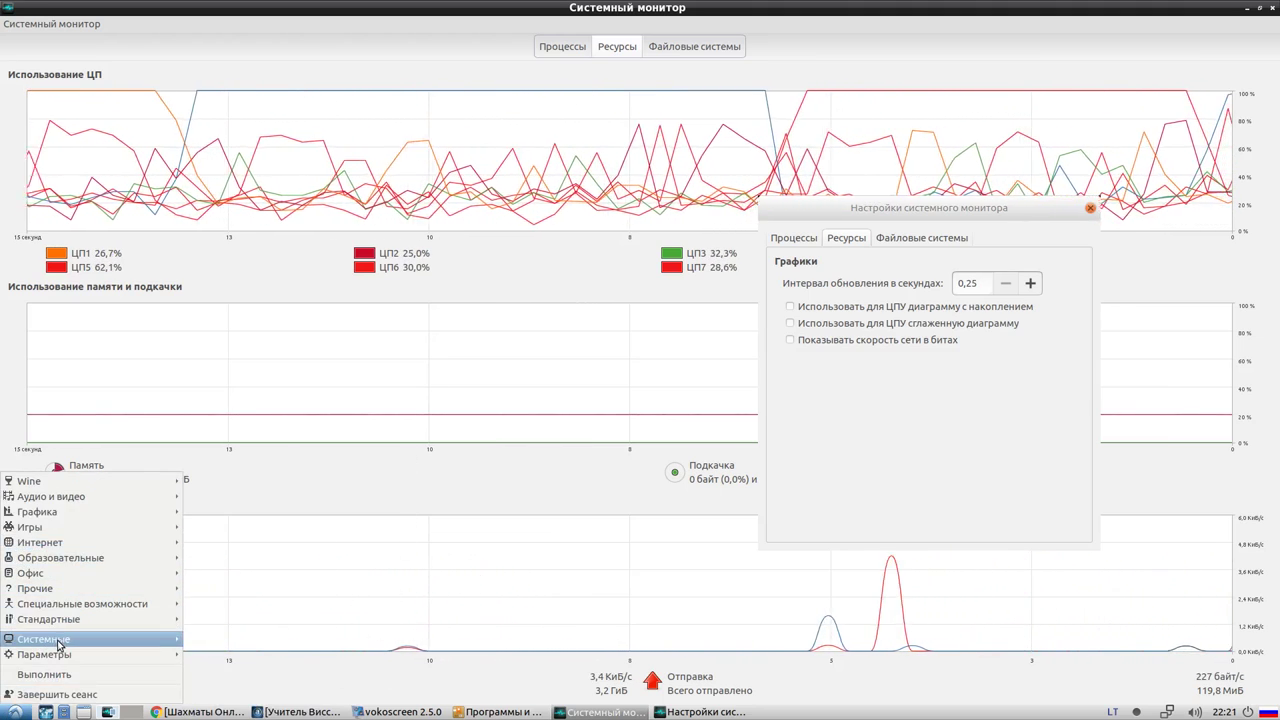
pyautogui.moveTo(45, 639)
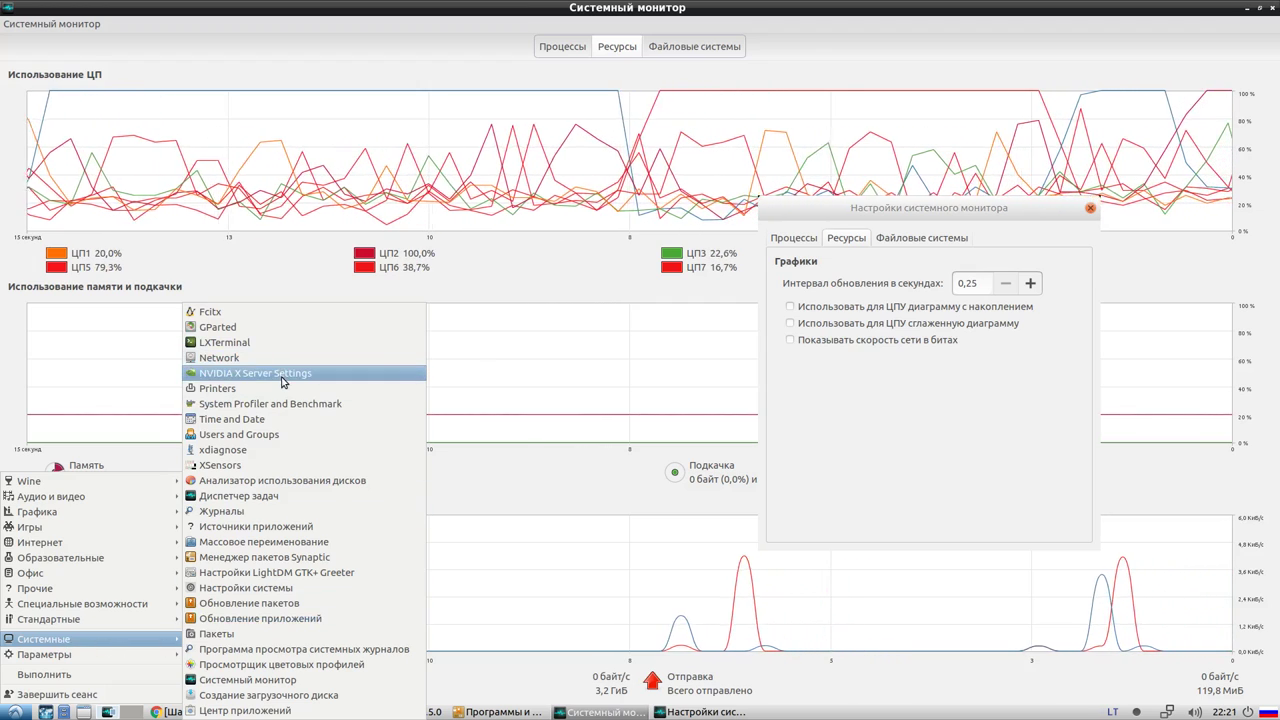
pyautogui.click(320, 376)
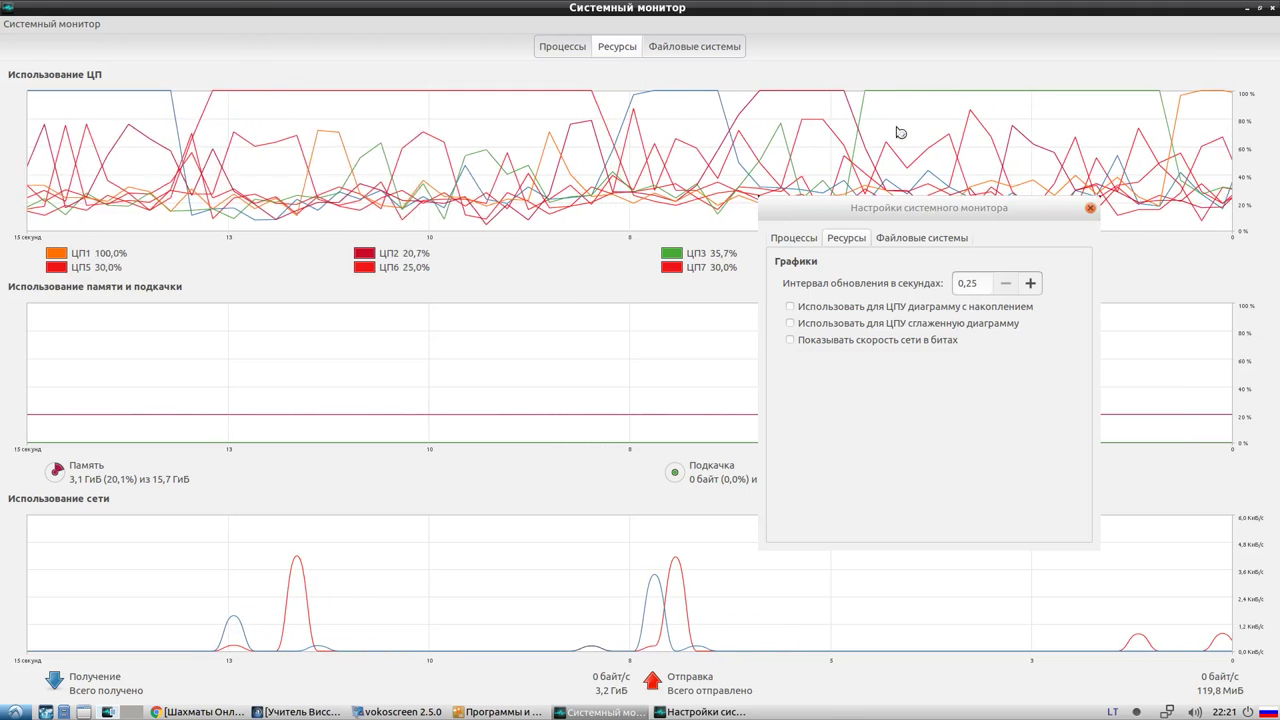
# Show PowerMizer, highlighting the 567 graphics, 1250 Mhz memory and 1340 Mhz processor clocks
pyautogui.moveTo(302, 14); pyautogui.dragTo(371, 355)
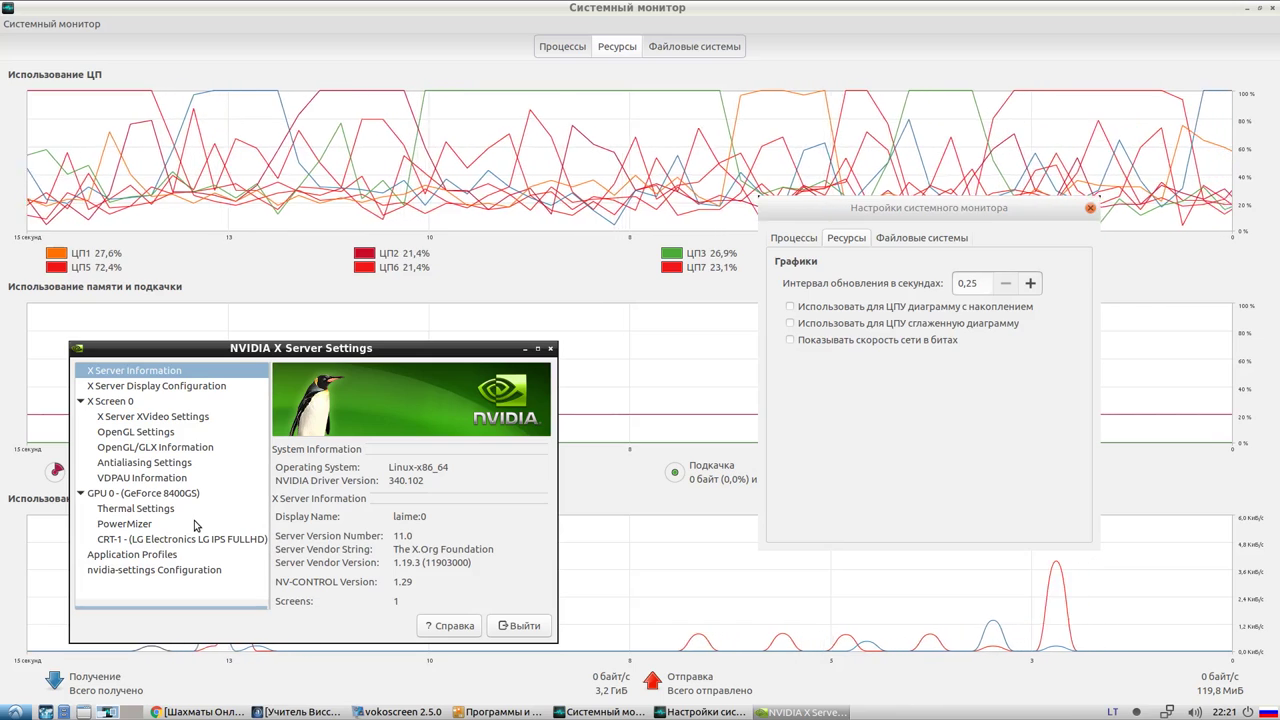
pyautogui.click(120, 525)
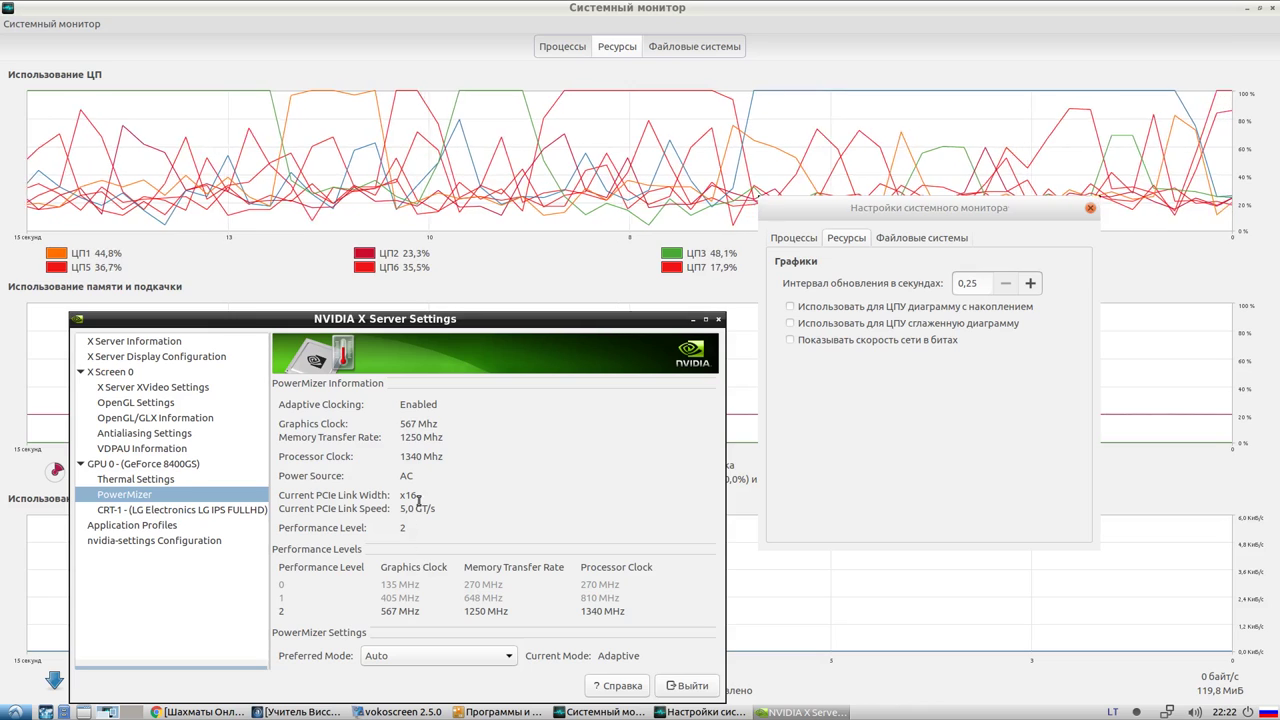
pyautogui.moveTo(400, 424); pyautogui.dragTo(411, 430)
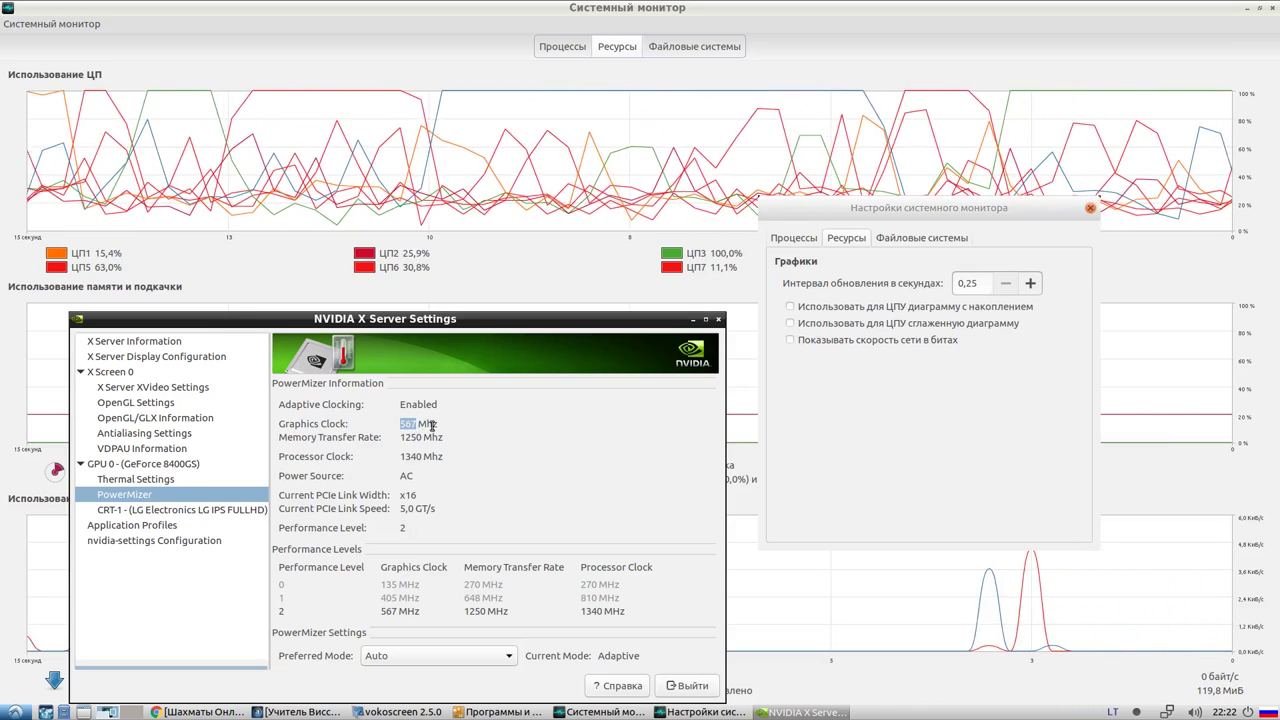
pyautogui.moveTo(348, 424); pyautogui.dragTo(285, 425)
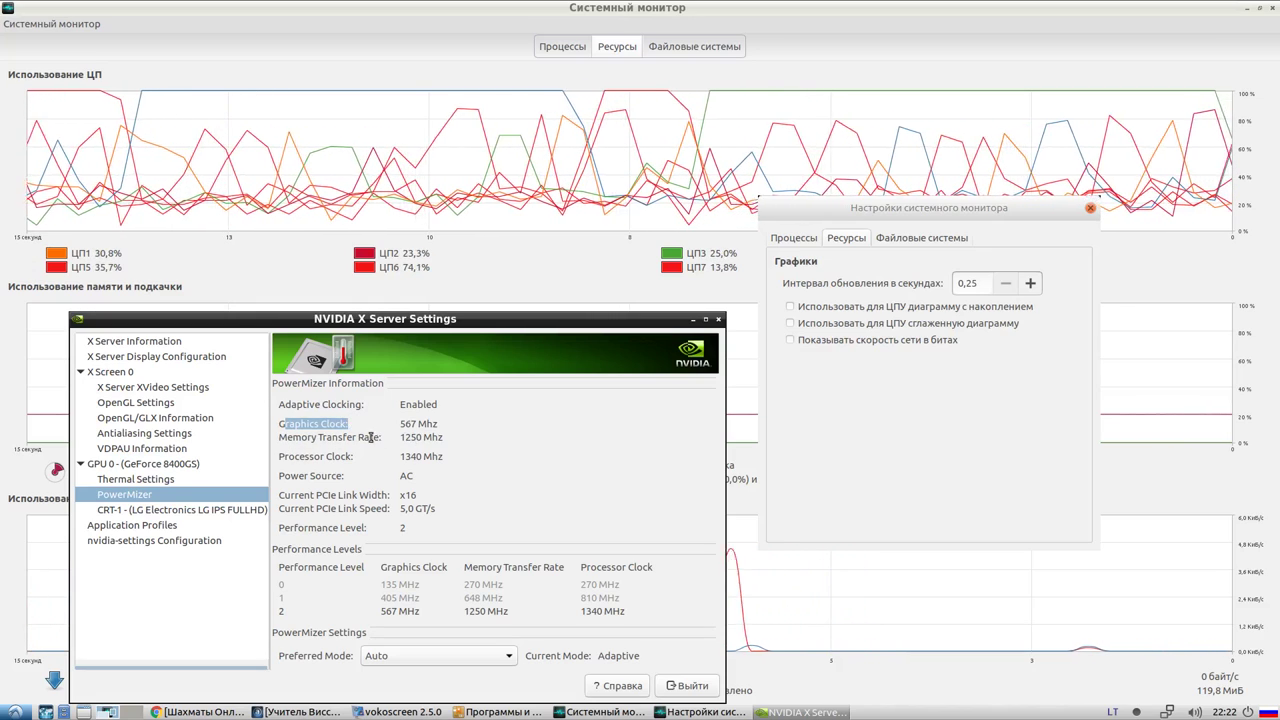
pyautogui.moveTo(411, 437); pyautogui.dragTo(427, 437)
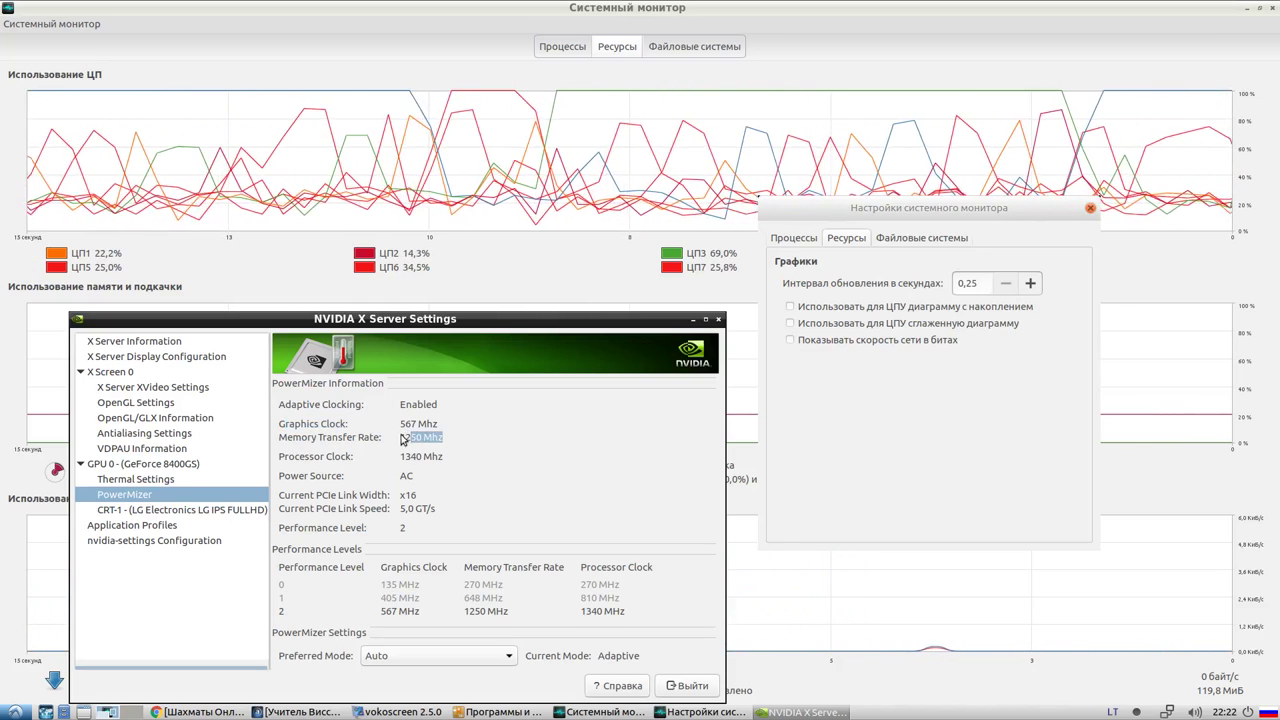
pyautogui.moveTo(282, 455); pyautogui.dragTo(431, 430)
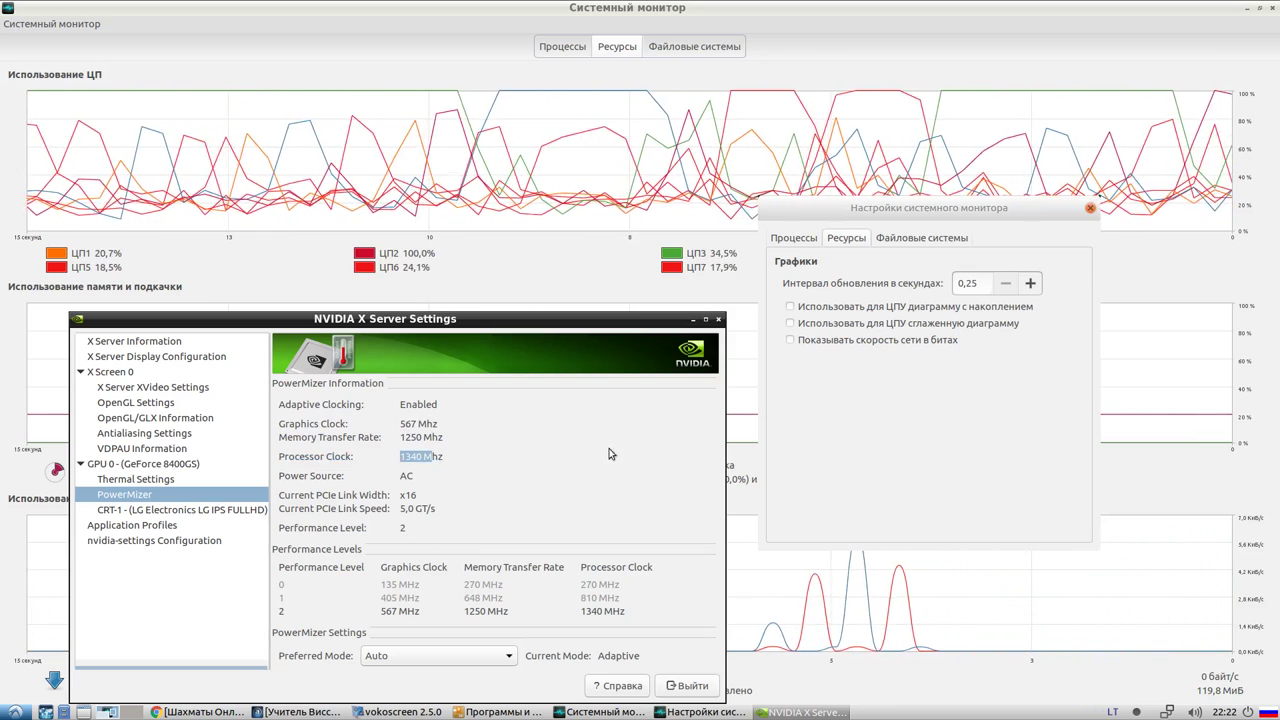
pyautogui.click(940, 208)
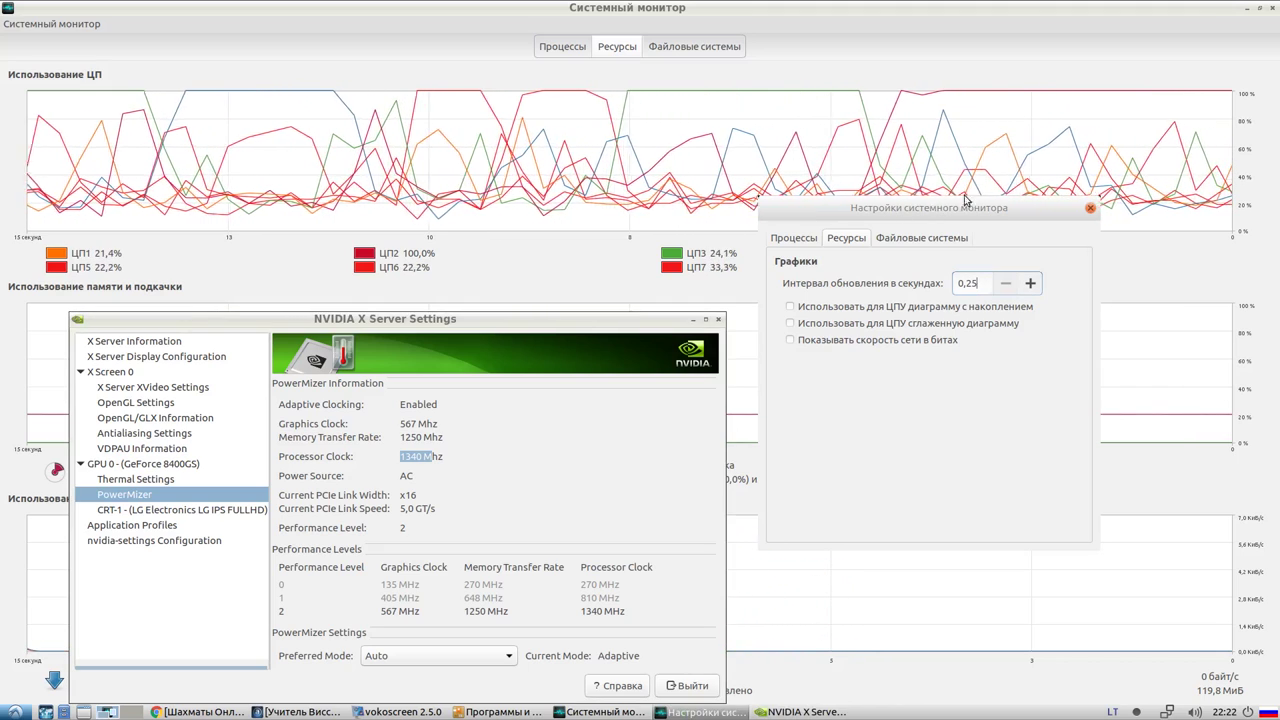
# Change the System Monitor graph update interval from 0,25 to 5 seconds
pyautogui.click(930, 150)
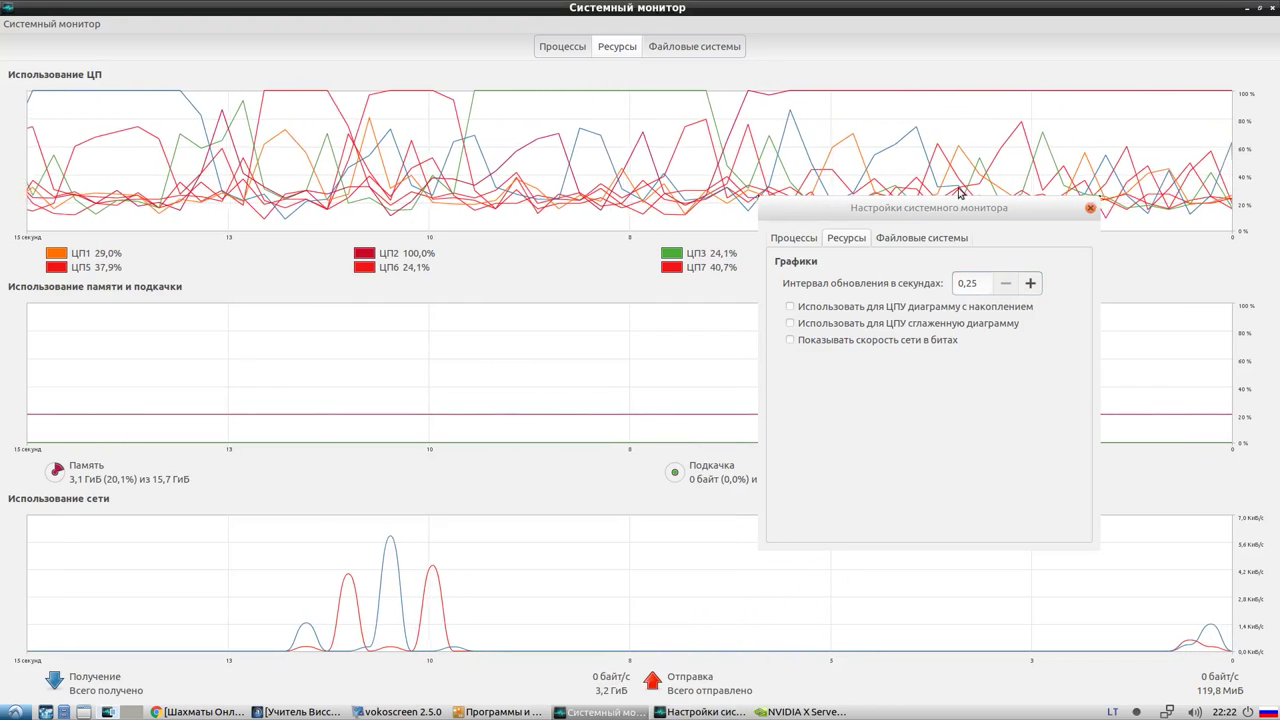
pyautogui.moveTo(963, 215); pyautogui.dragTo(997, 323)
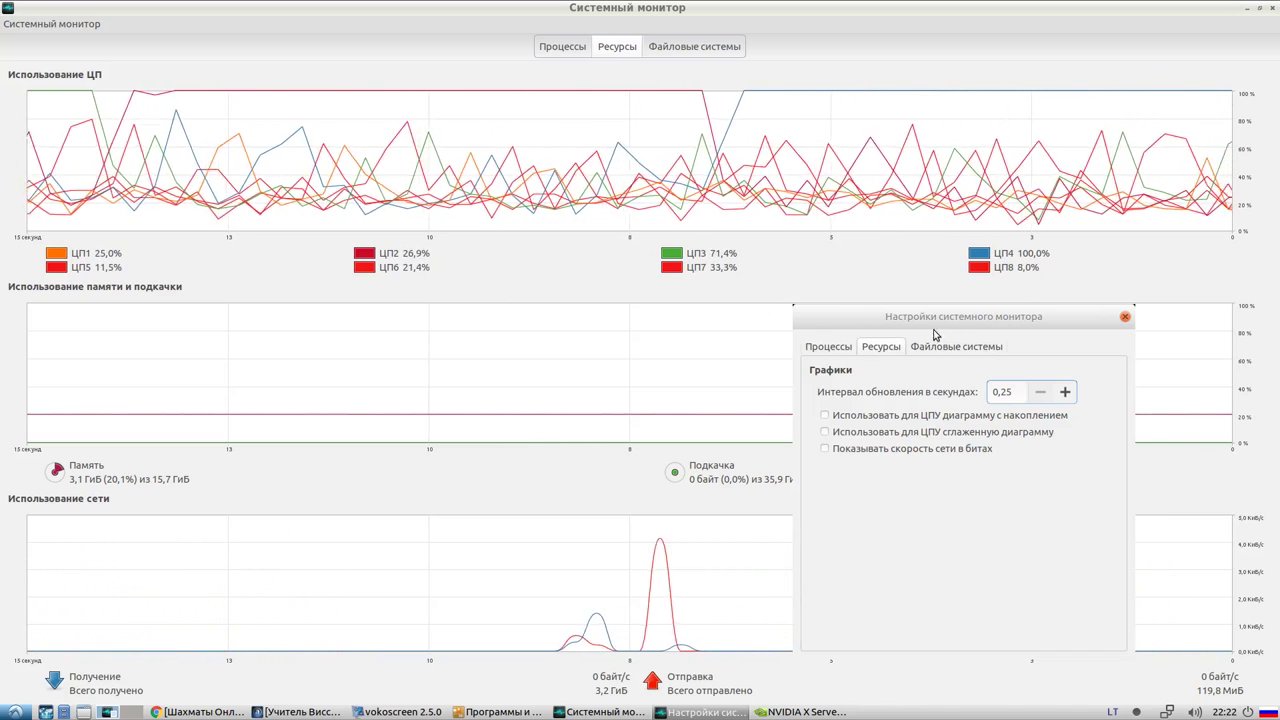
pyautogui.moveTo(1010, 391); pyautogui.dragTo(965, 393)
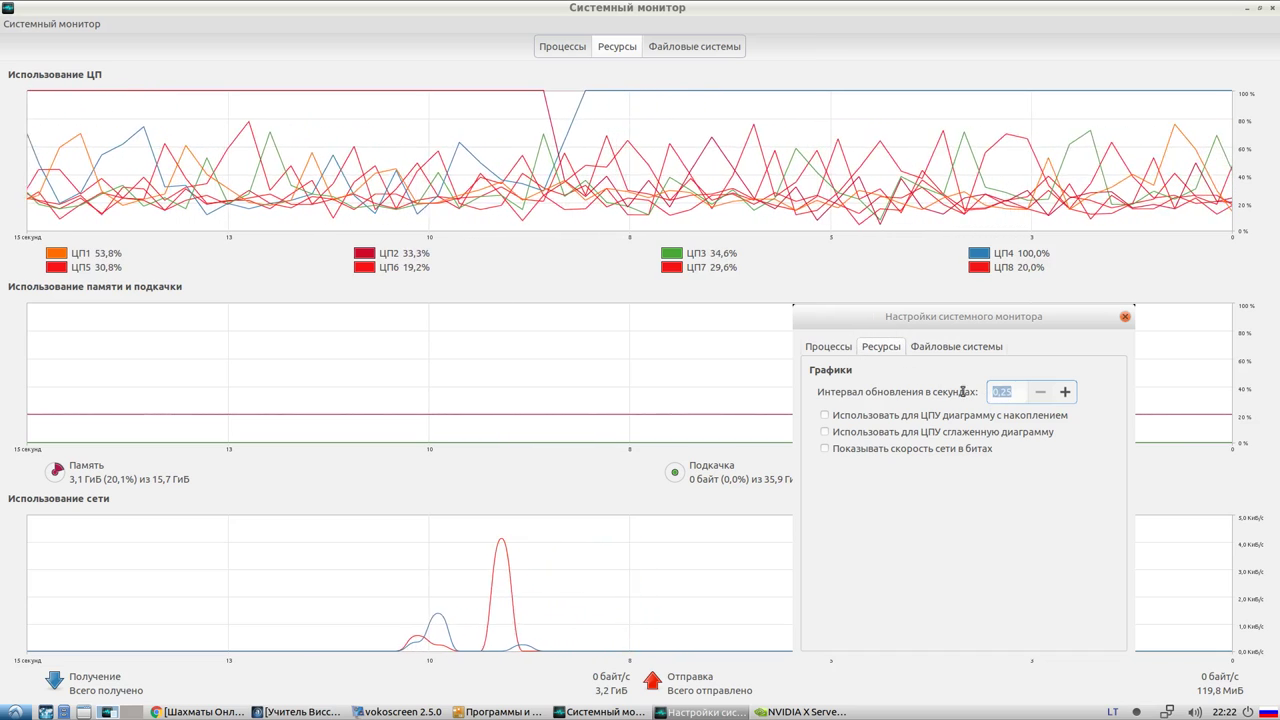
pyautogui.write('5')
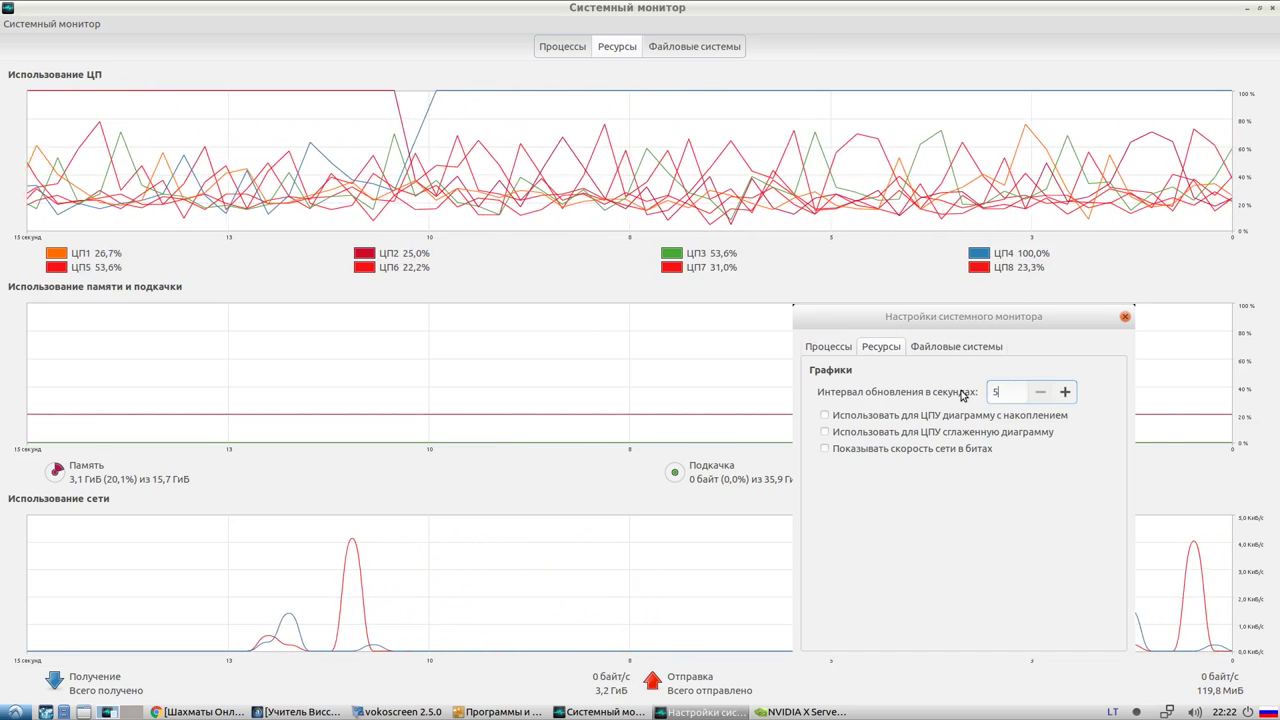
pyautogui.press('Return')
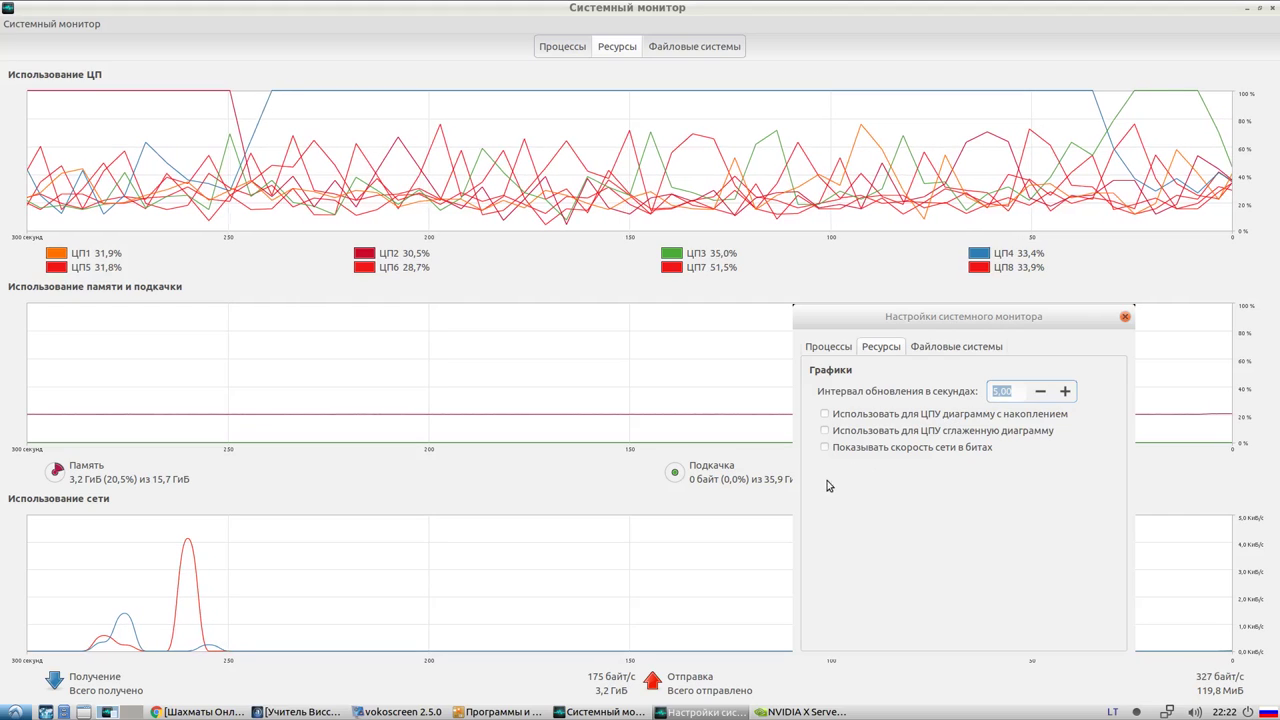
# Switch between the System Monitor windows from the taskbar, then close System Monitor
pyautogui.click(700, 712)
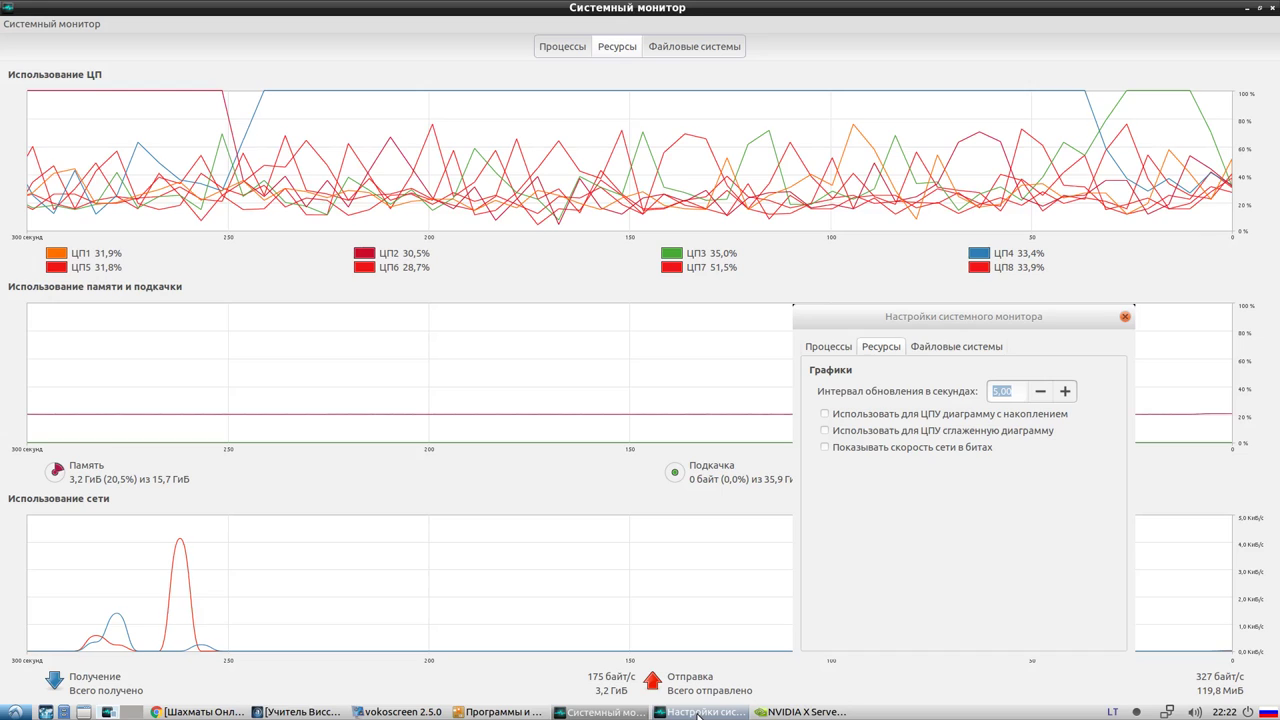
pyautogui.click(611, 712)
pyautogui.click(611, 712)
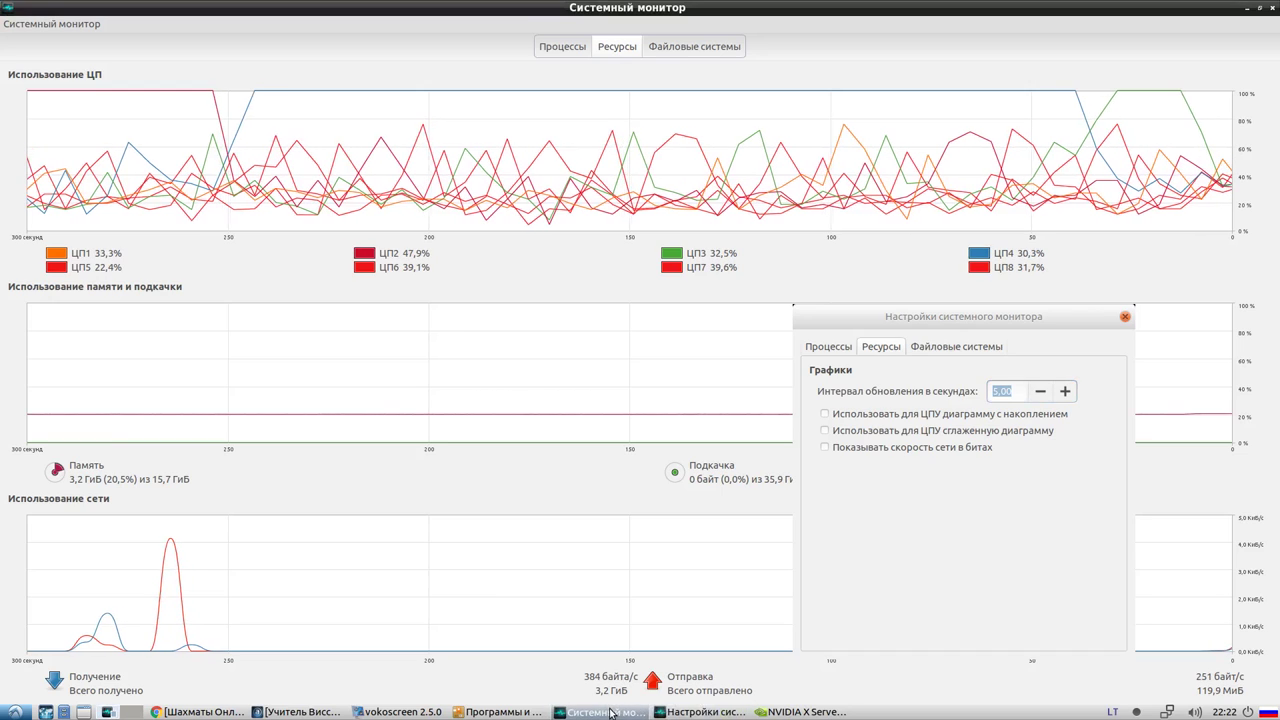
pyautogui.click(600, 712)
pyautogui.click(600, 712)
pyautogui.click(600, 712)
pyautogui.click(605, 712)
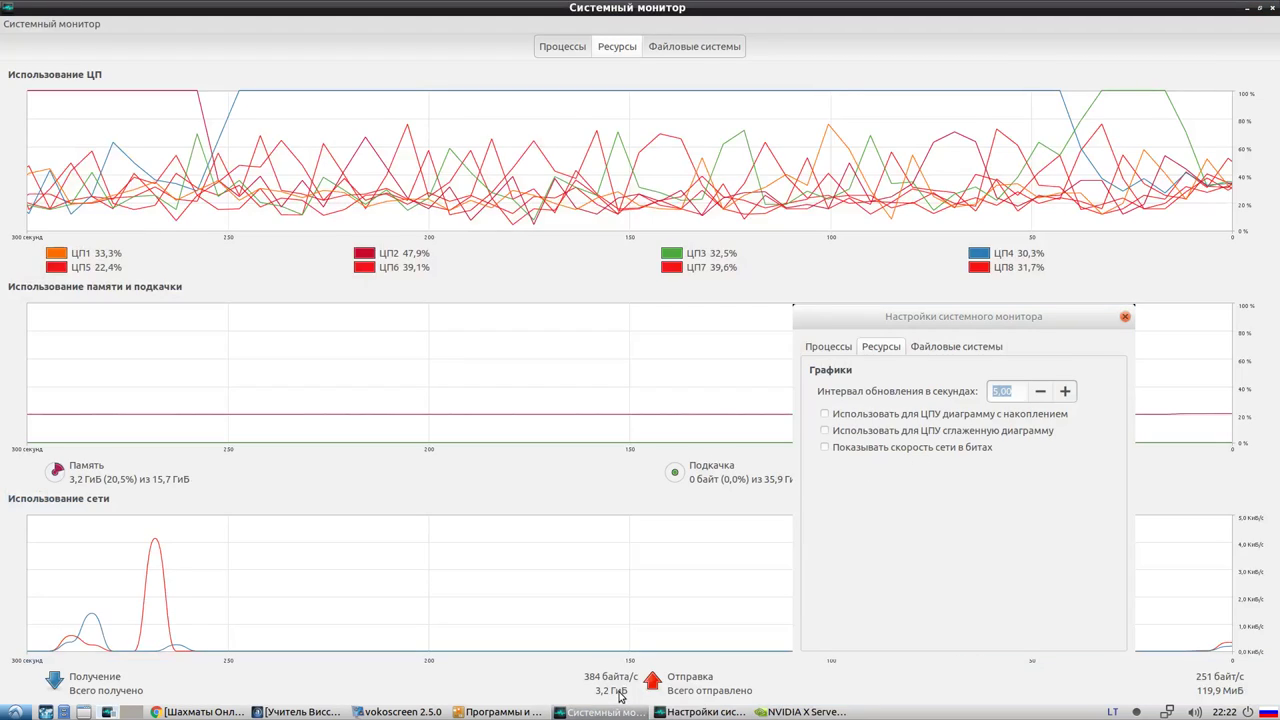
pyautogui.click(1271, 8)
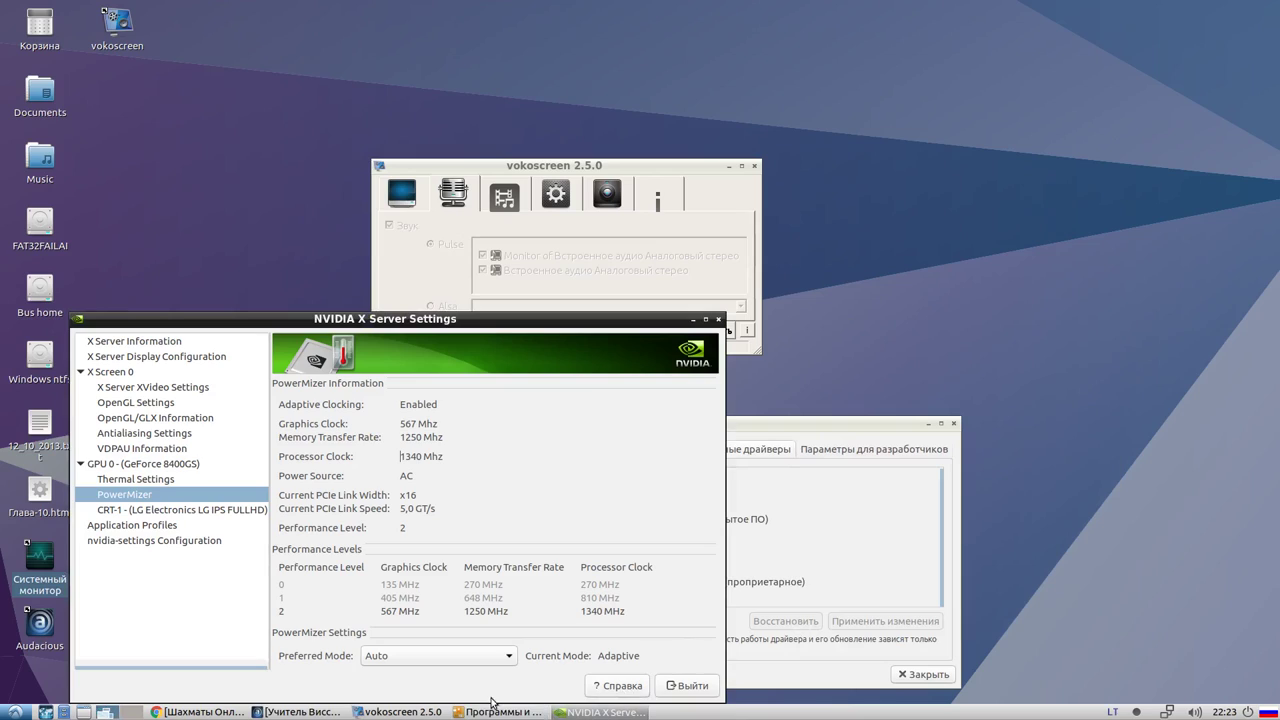
# Dismiss the vokoscreen tray menu, move NVIDIA settings higher, and relaunch System Monitor from the desktop
pyautogui.rightClick(1151, 711)
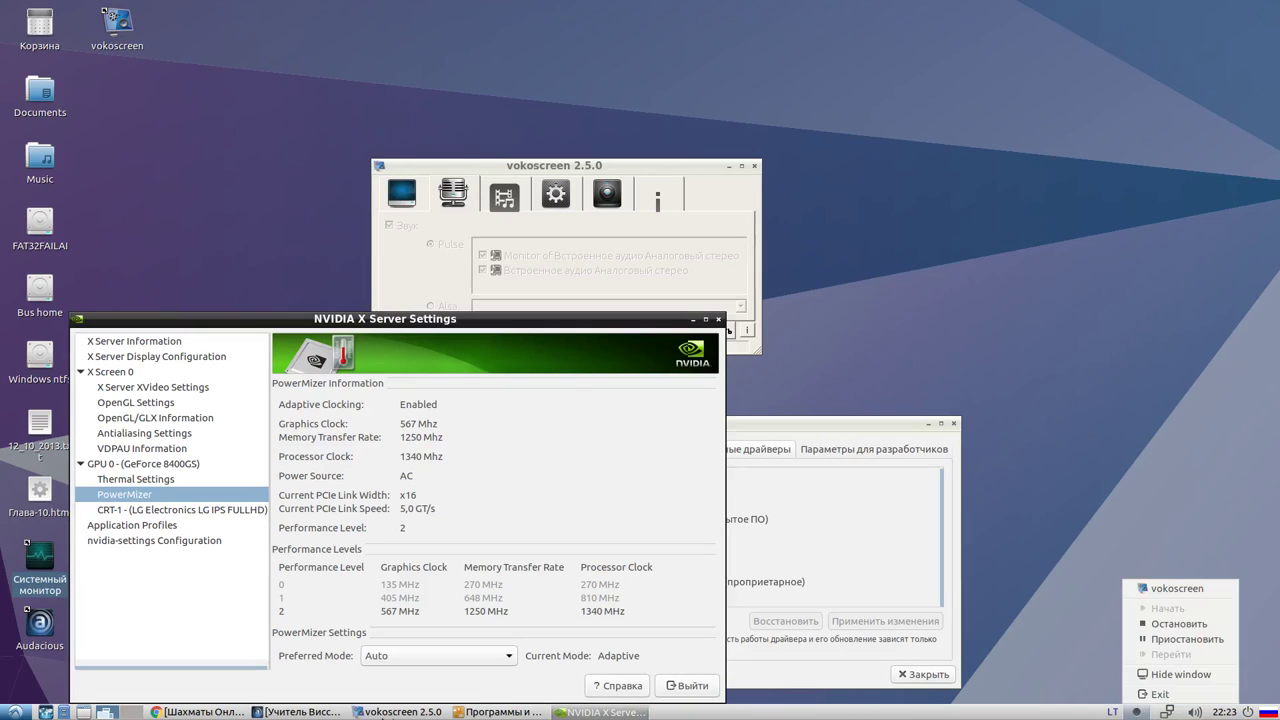
pyautogui.click(50, 561)
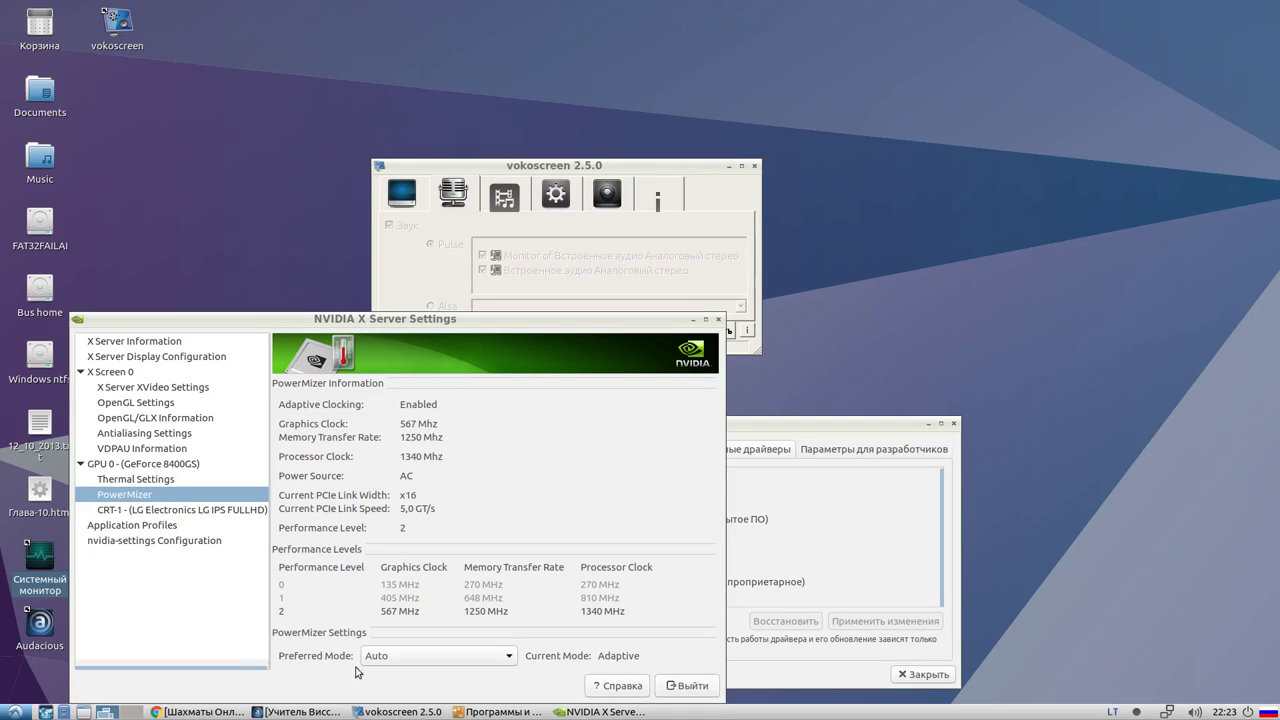
pyautogui.click(480, 712)
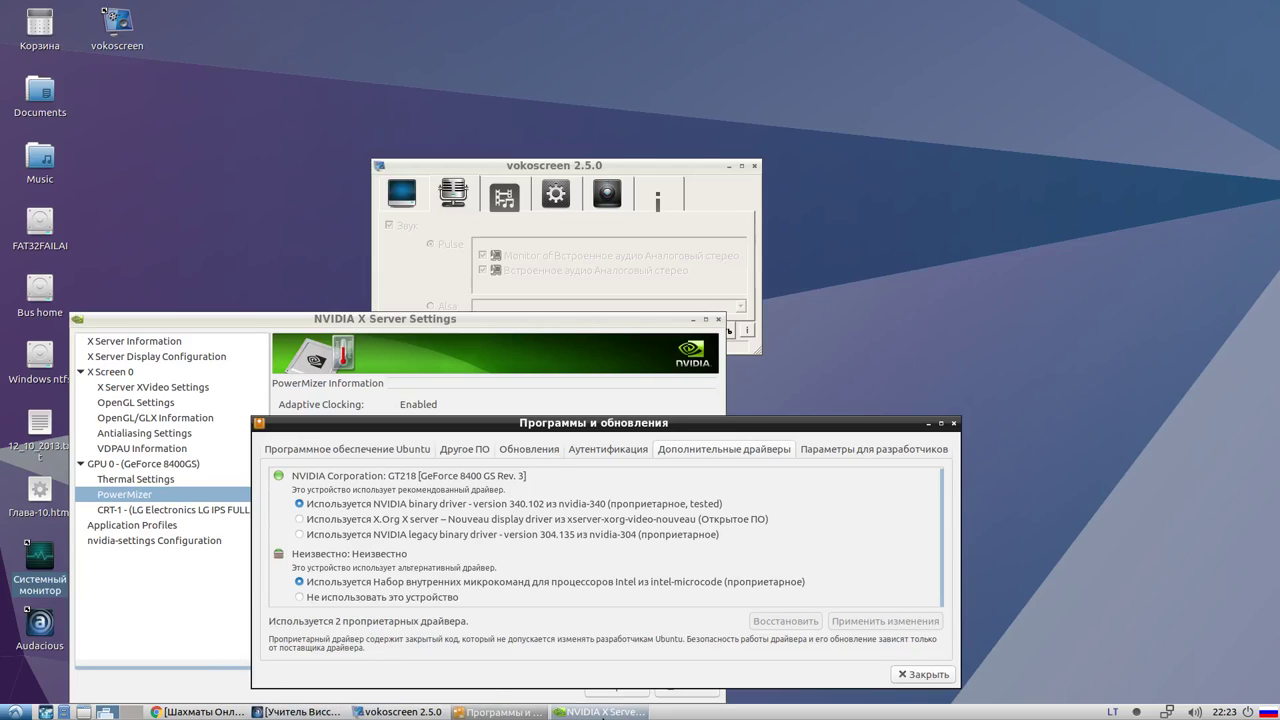
pyautogui.click(400, 400)
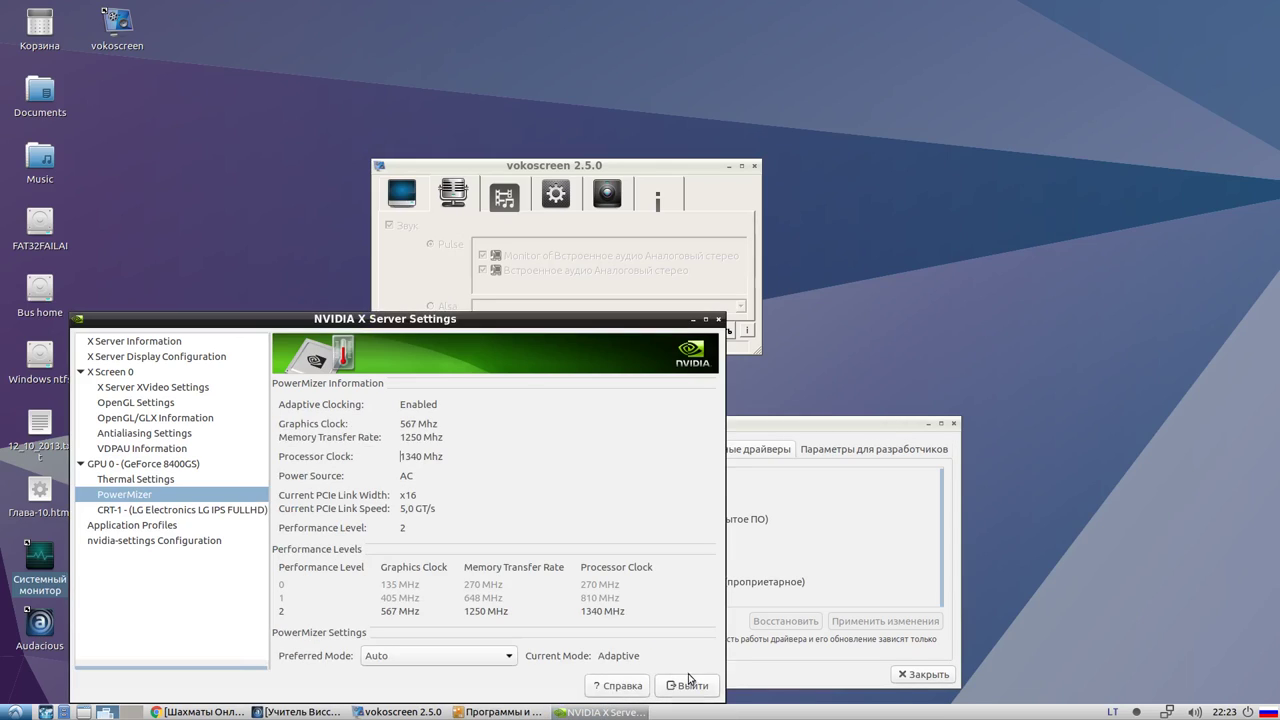
pyautogui.moveTo(424, 325); pyautogui.dragTo(595, 190)
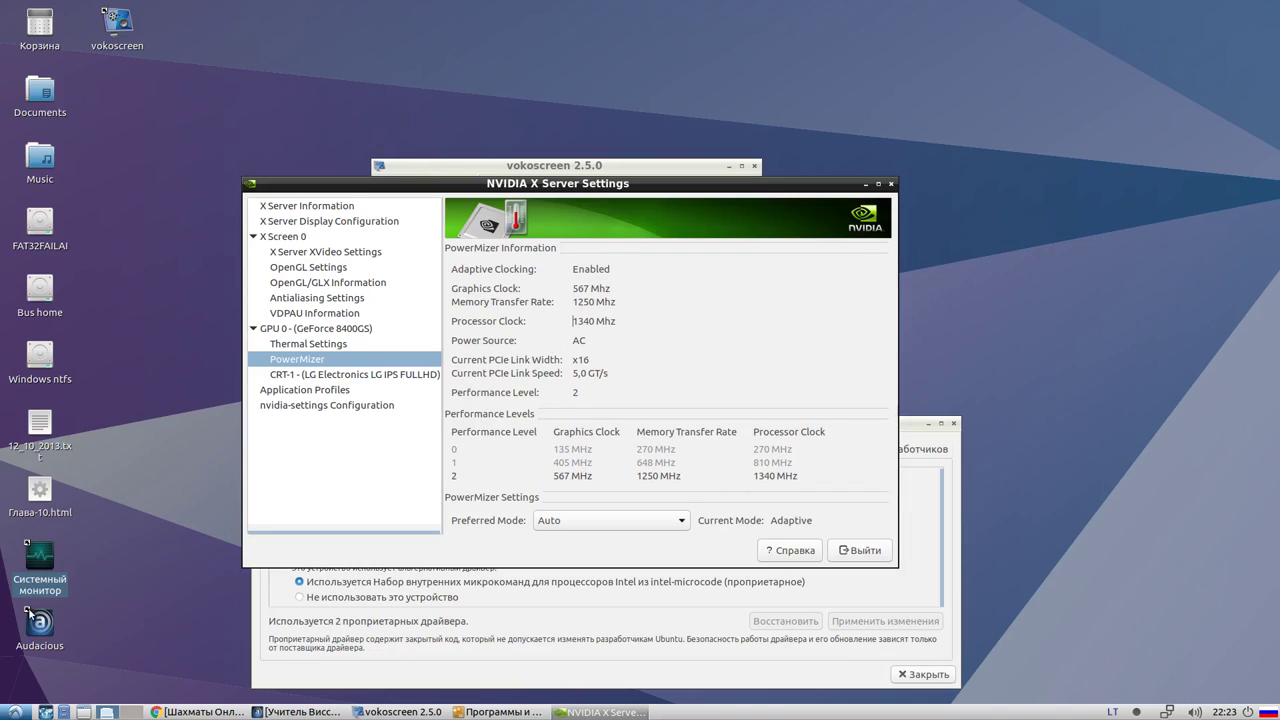
pyautogui.doubleClick(38, 578)
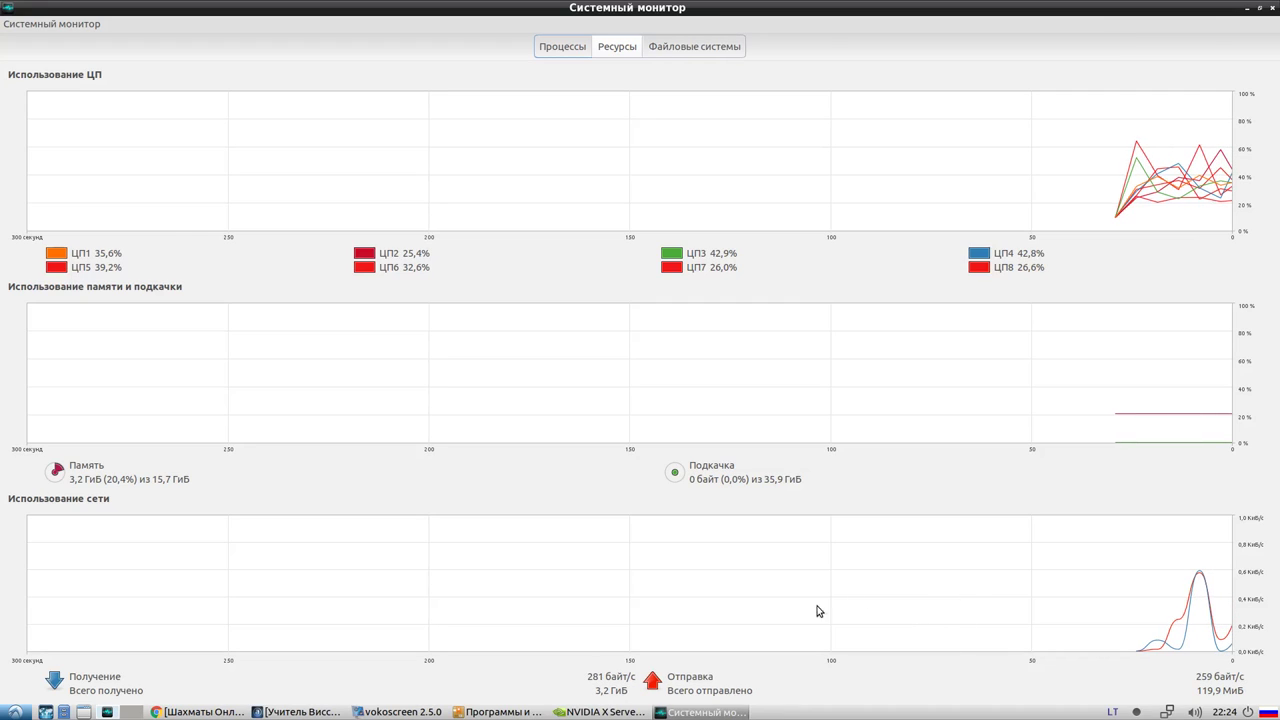
# In Chrome, load speedtest.net in a new tab, fixing a mistyped address first
pyautogui.click(215, 711)
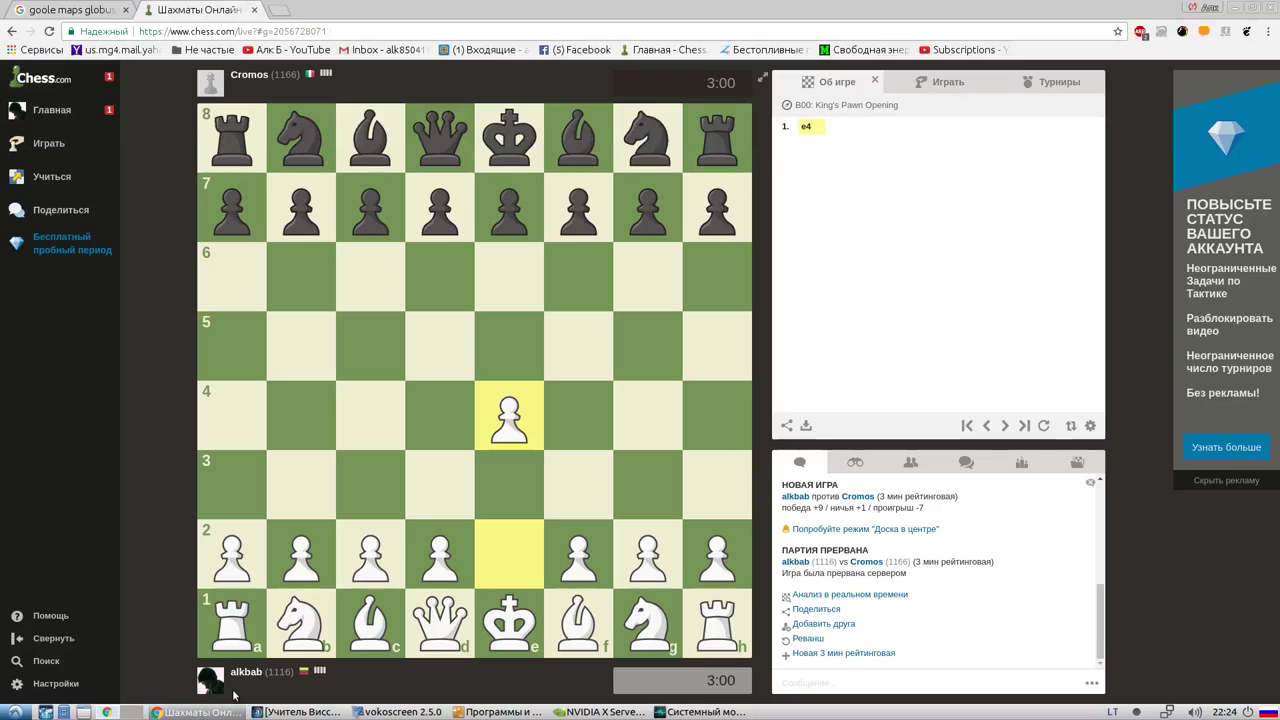
pyautogui.click(277, 11)
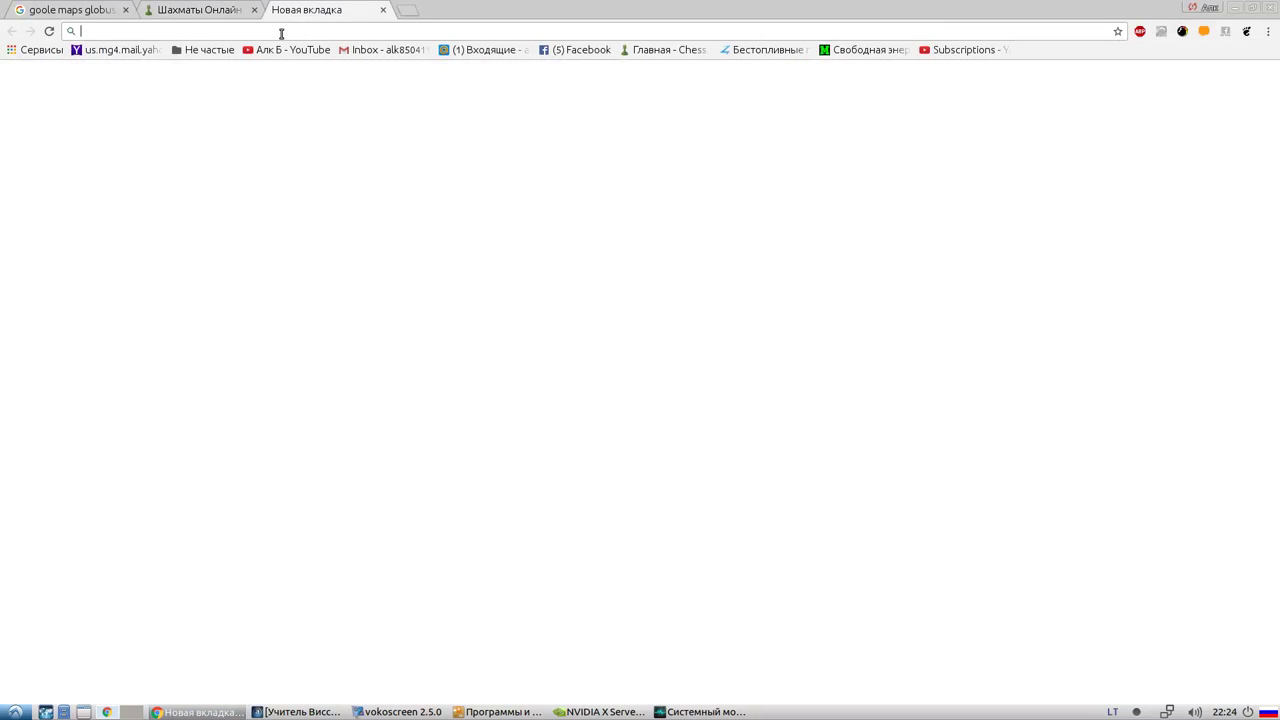
pyautogui.write('ыз')
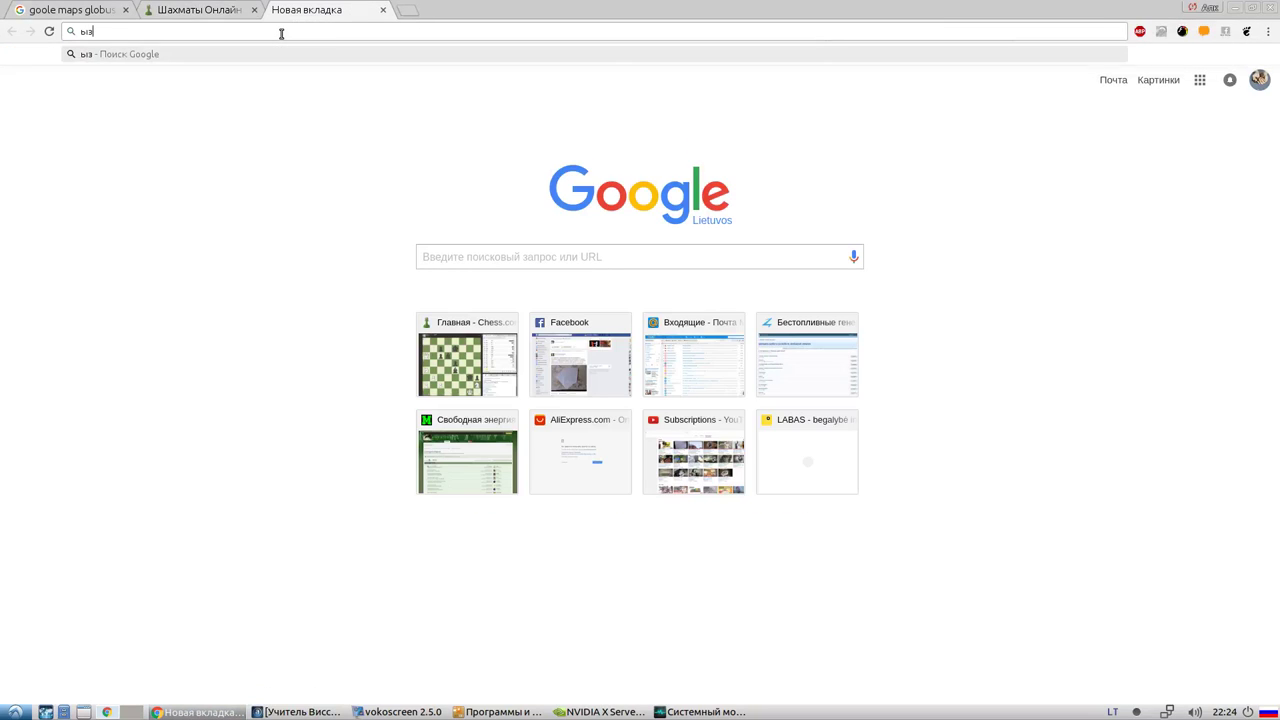
pyautogui.write('у')
pyautogui.press('BackSpace')
pyautogui.press('BackSpace')
pyautogui.press('BackSpace')
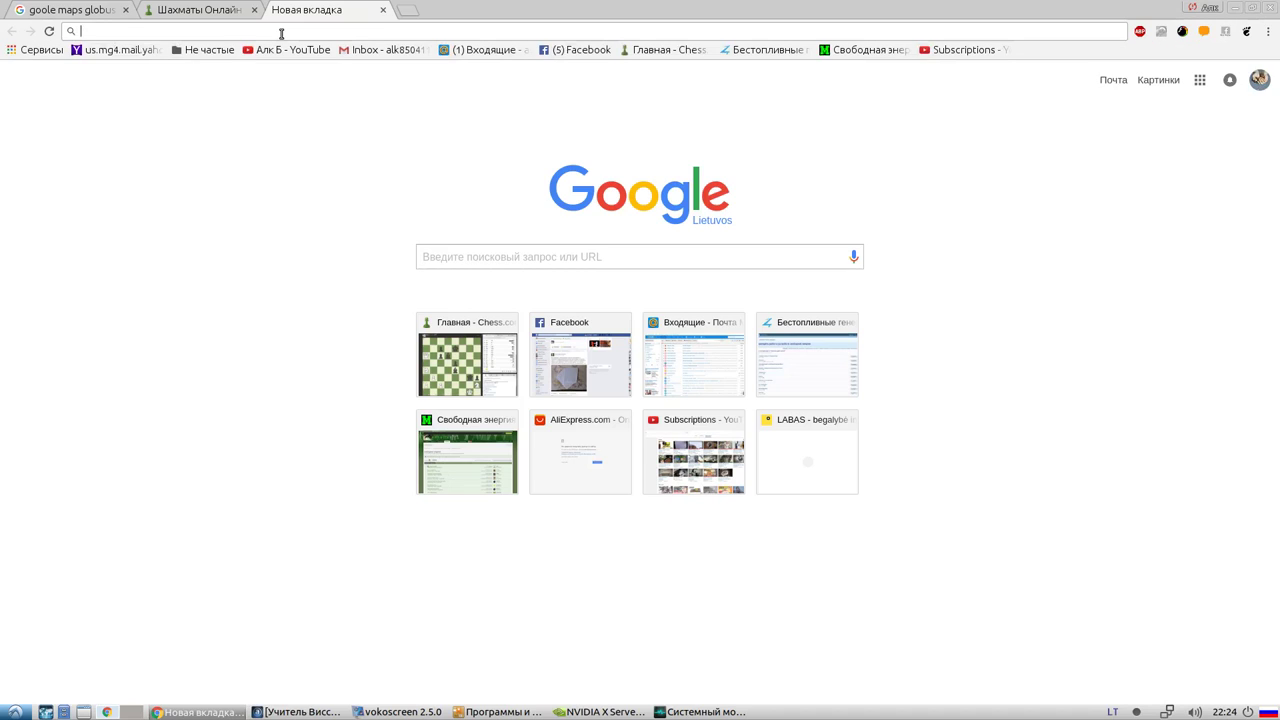
pyautogui.write('speedtest.net')
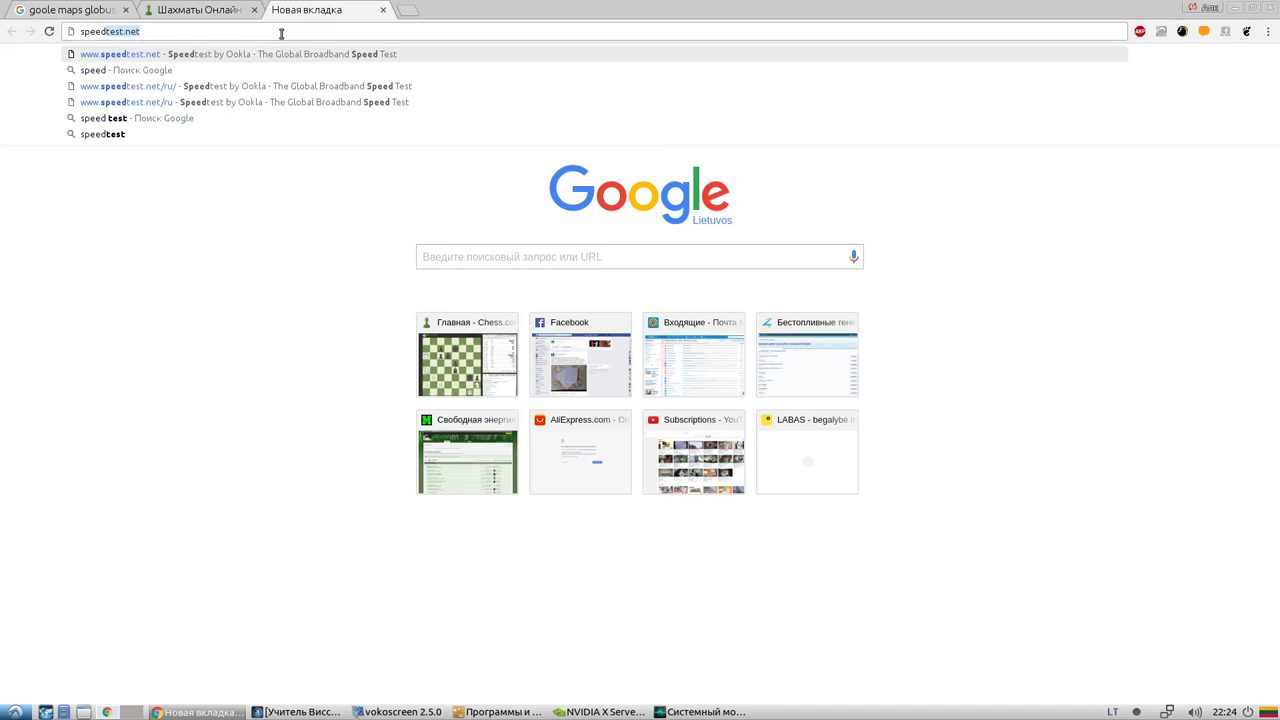
pyautogui.press('Return')
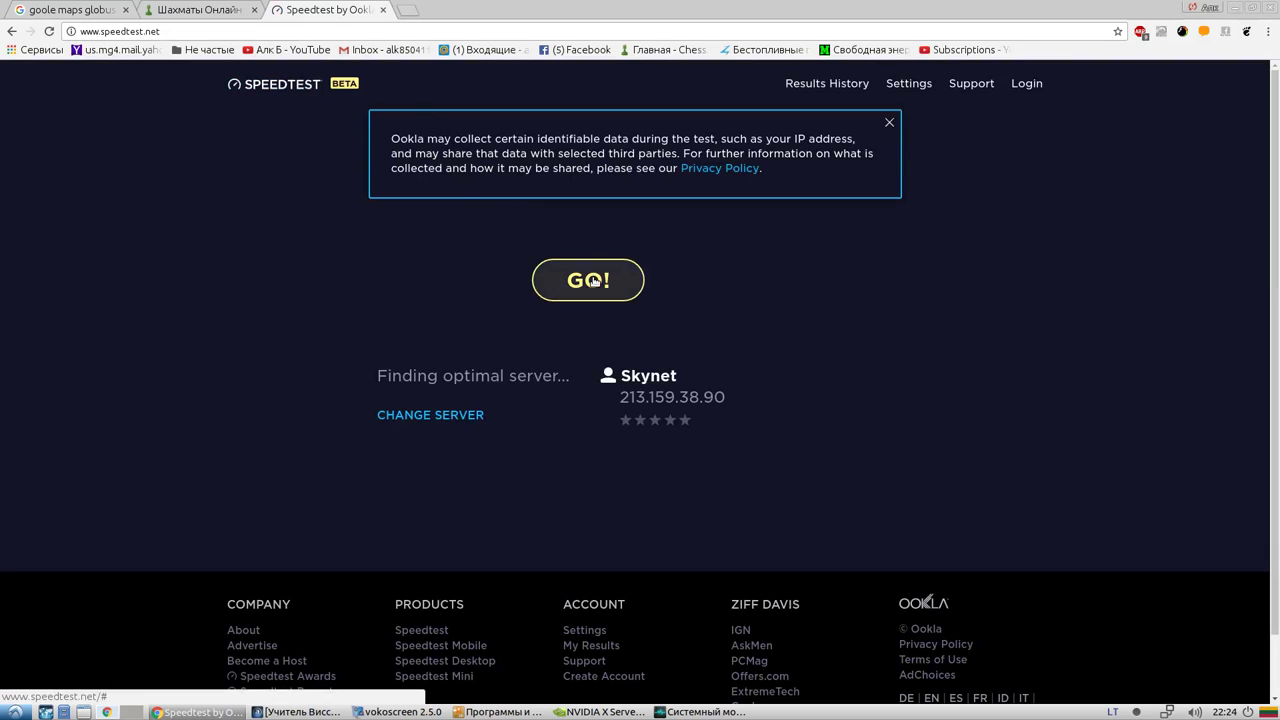
# Start the speed test and glance at System Monitor's network traffic while it runs
pyautogui.click(594, 283)
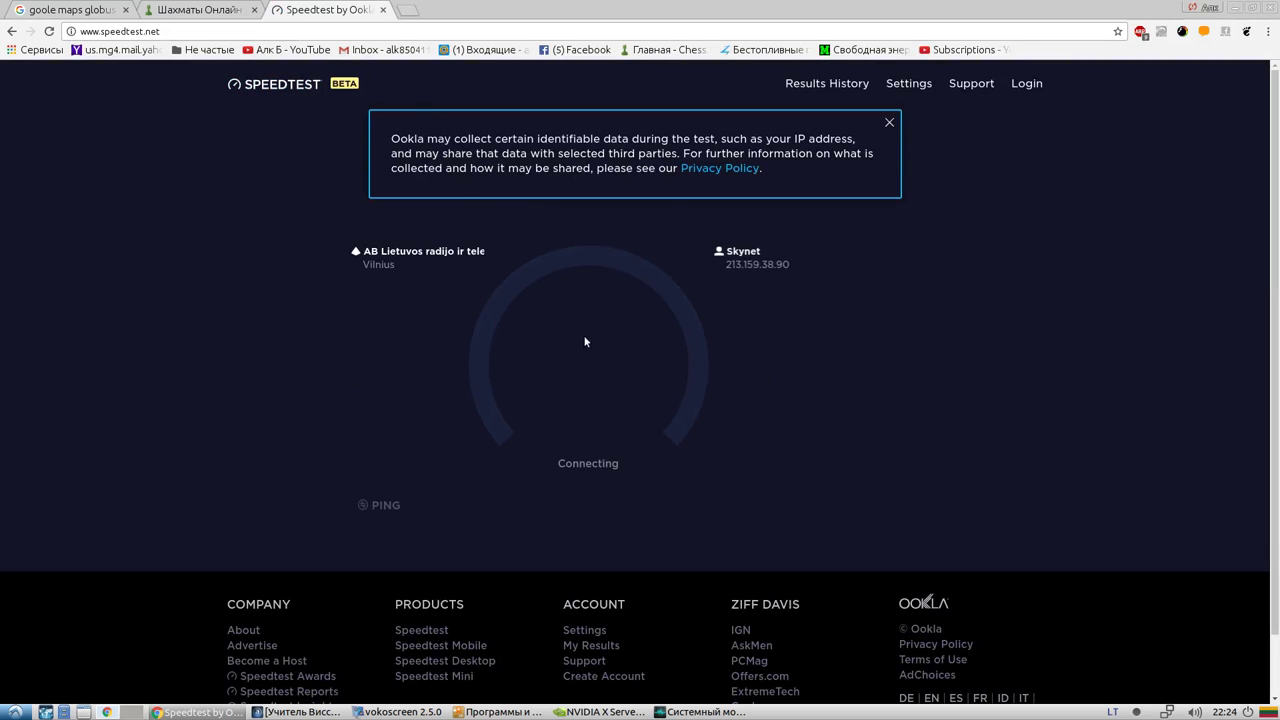
pyautogui.click(665, 712)
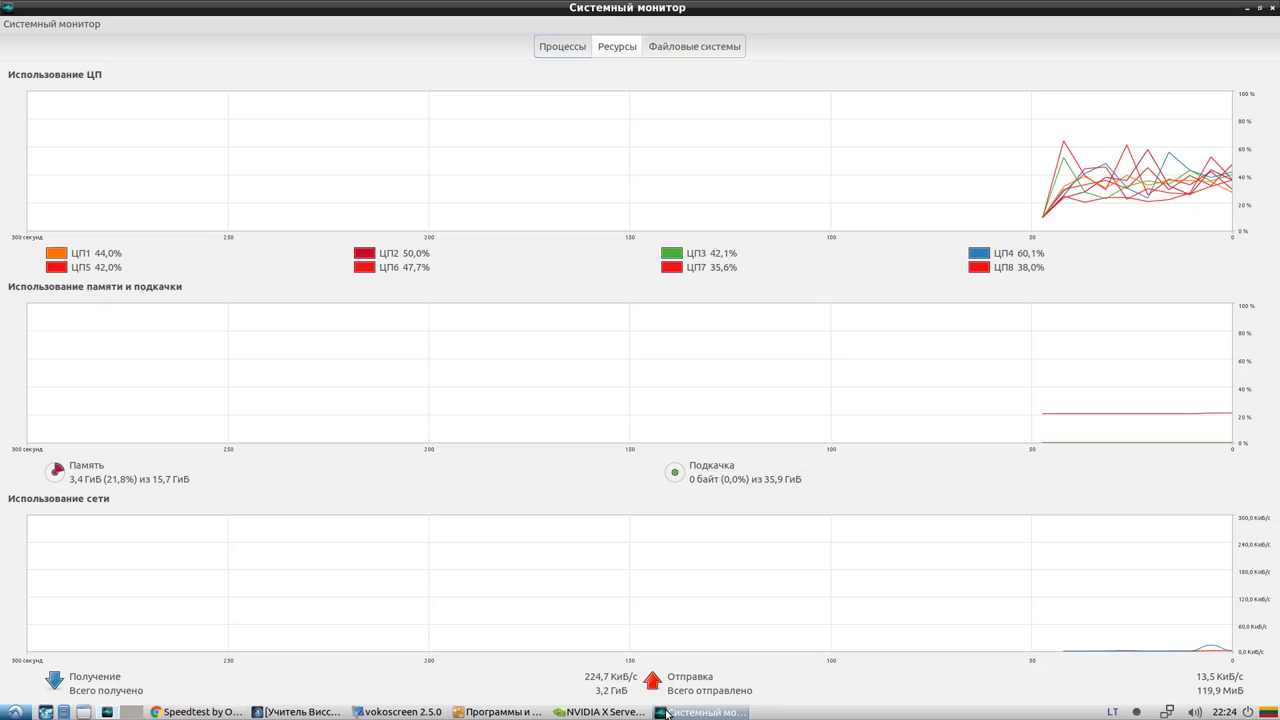
pyautogui.click(665, 712)
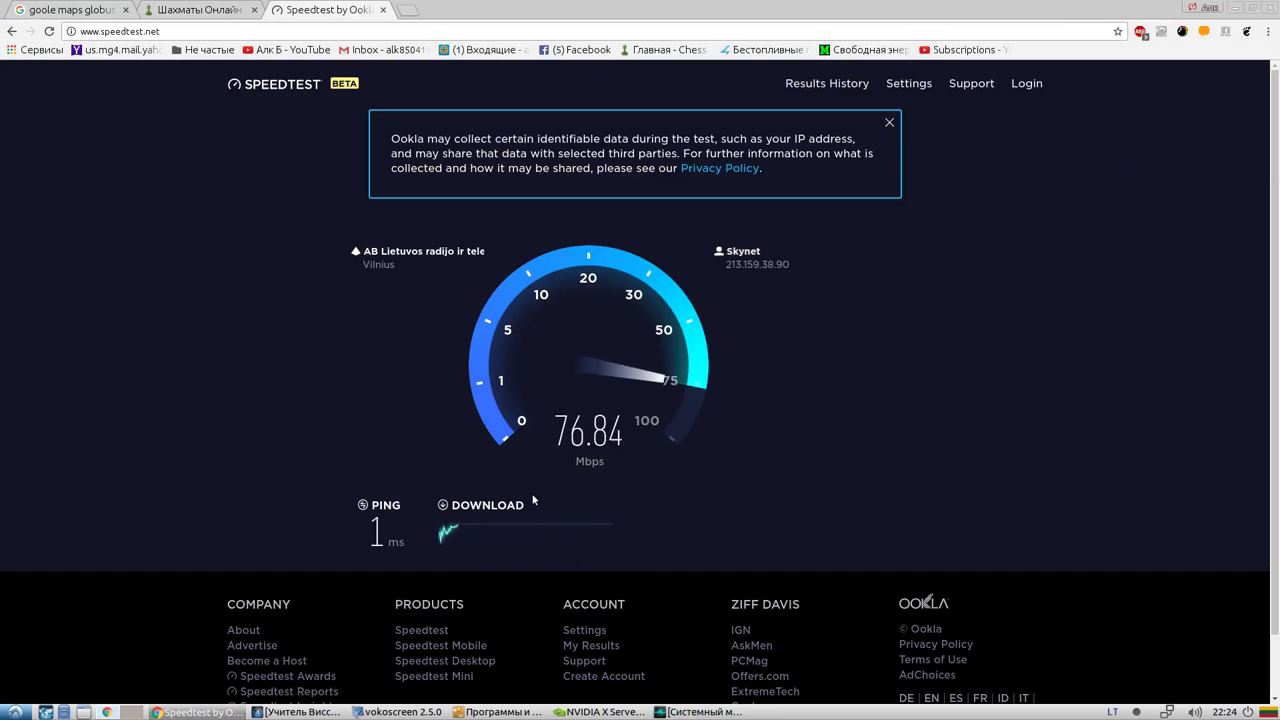